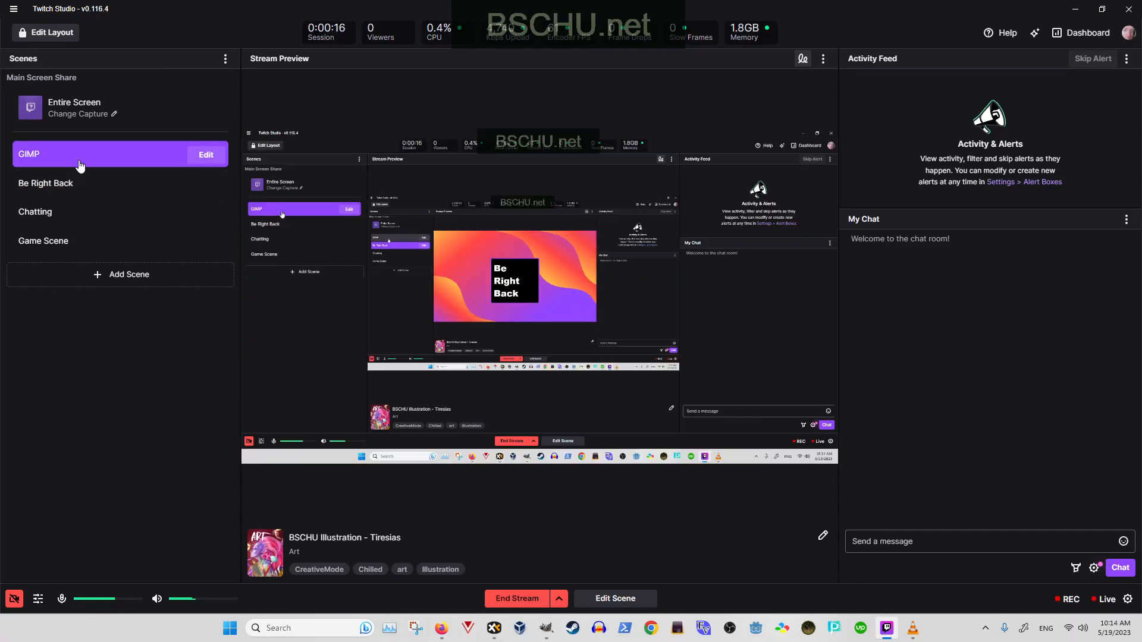
# - Switch to Firefox and open the streamer's Twitch channel page from the past broadcast
pyautogui.click(546, 632)
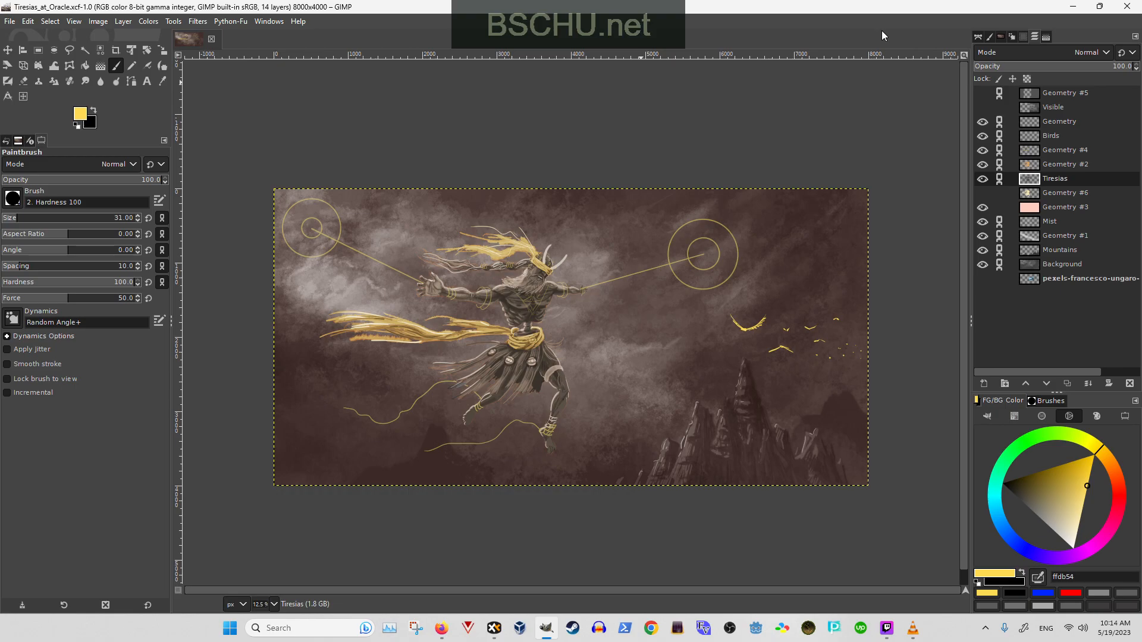
pyautogui.hotkey('alt', 'Tab')
pyautogui.hotkey('alt', 'Tab')
pyautogui.hotkey('alt', 'Tab')
pyautogui.hotkey('alt', 'Tab')
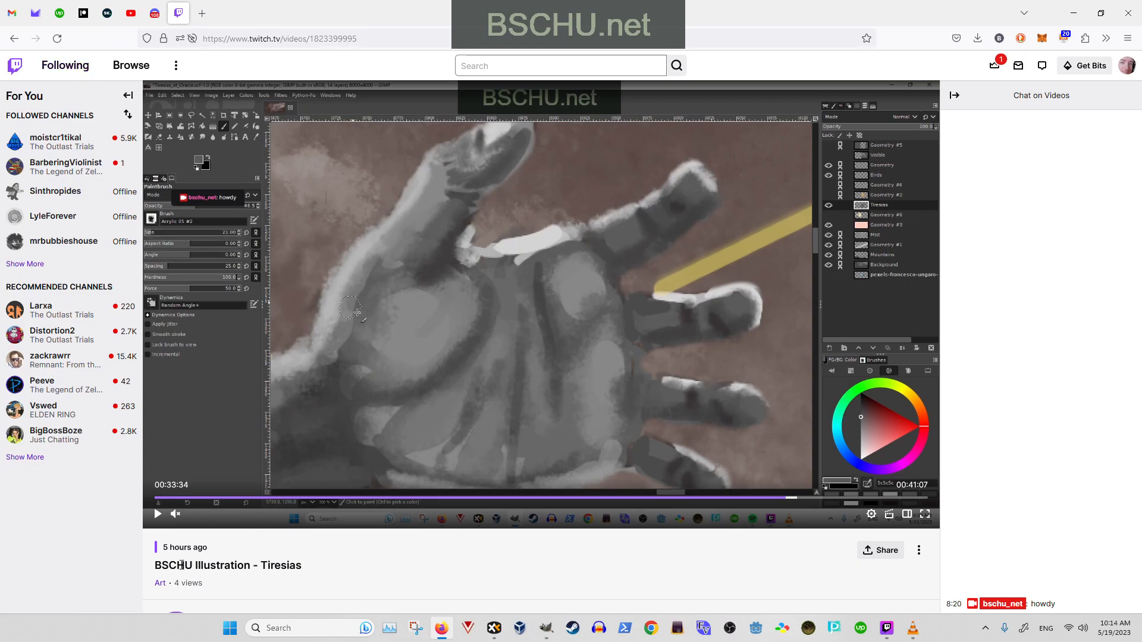
pyautogui.scroll(-2, 254, 543)
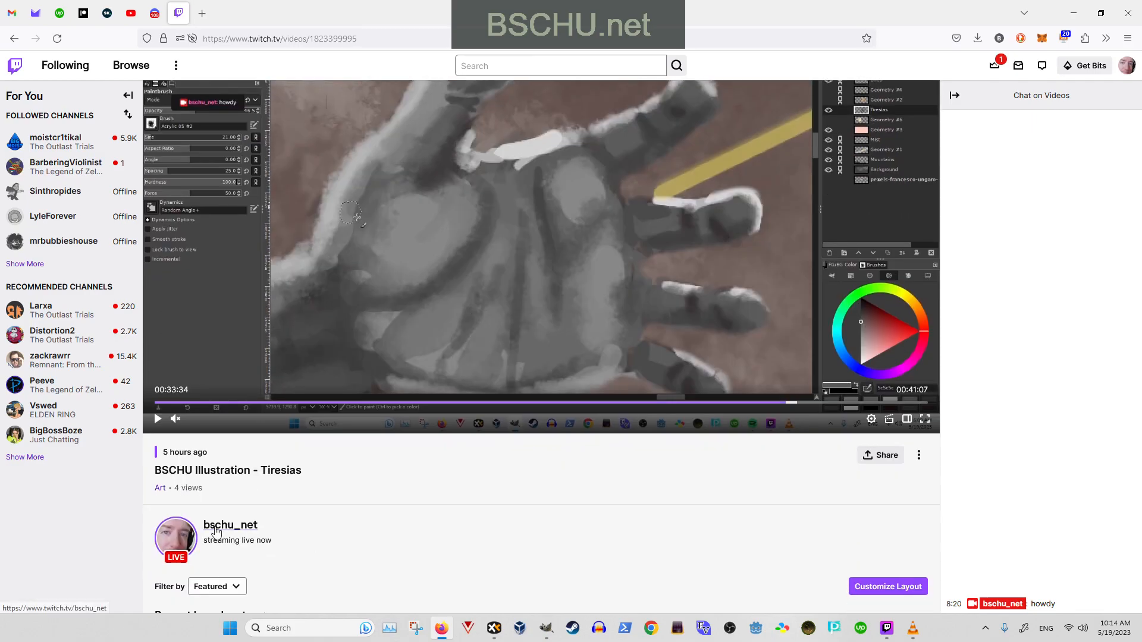
pyautogui.click(218, 532)
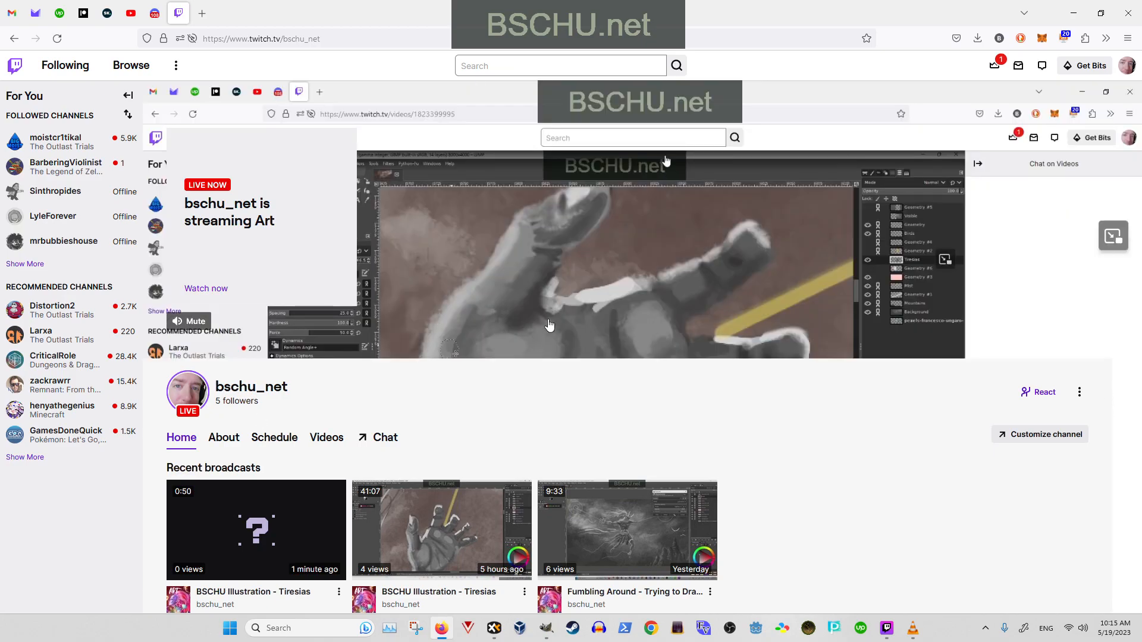
# - Check the live stream on the channel page, popping its video out and closing the pop-out, and reload the page
pyautogui.scroll(-4, 547, 327)
pyautogui.scroll(4, 547, 327)
pyautogui.click(1123, 238)
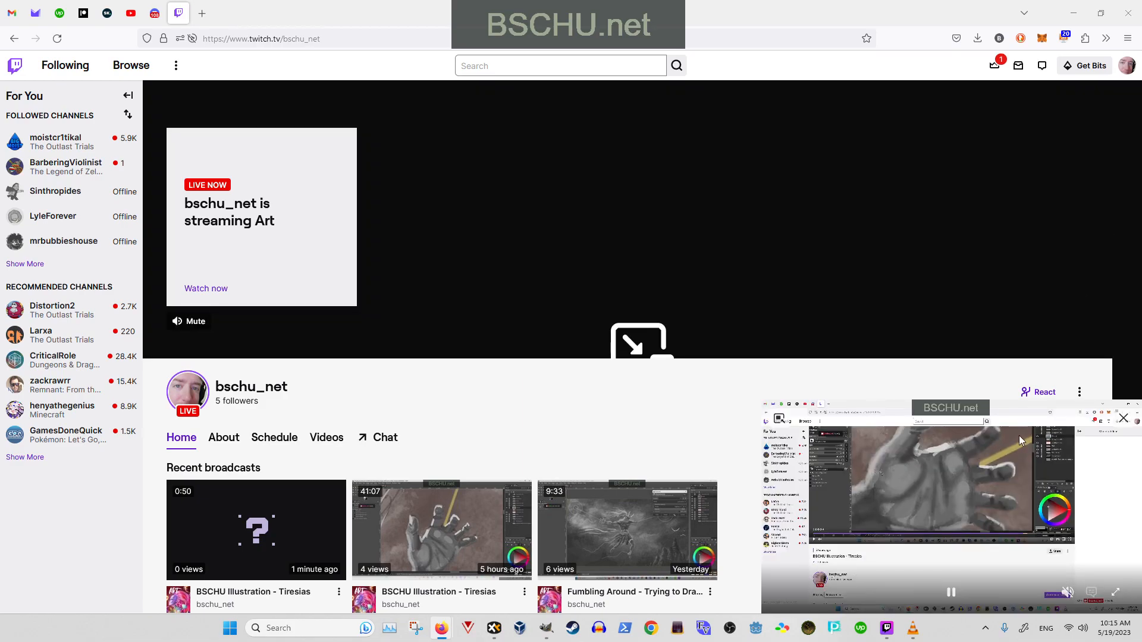
pyautogui.click(1124, 419)
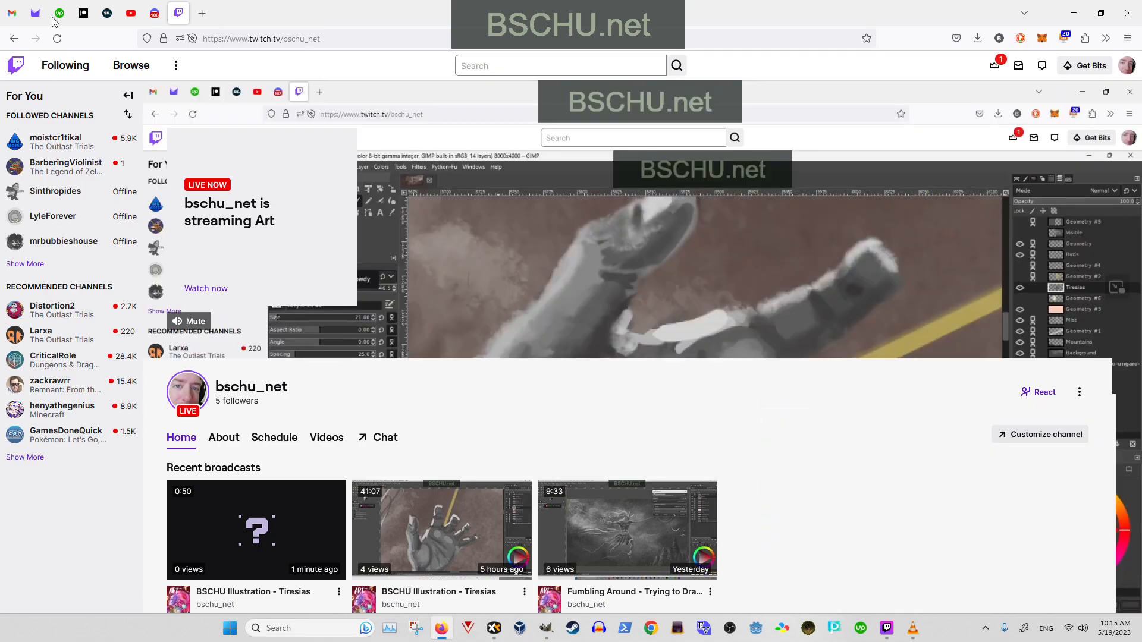
pyautogui.press('F5')
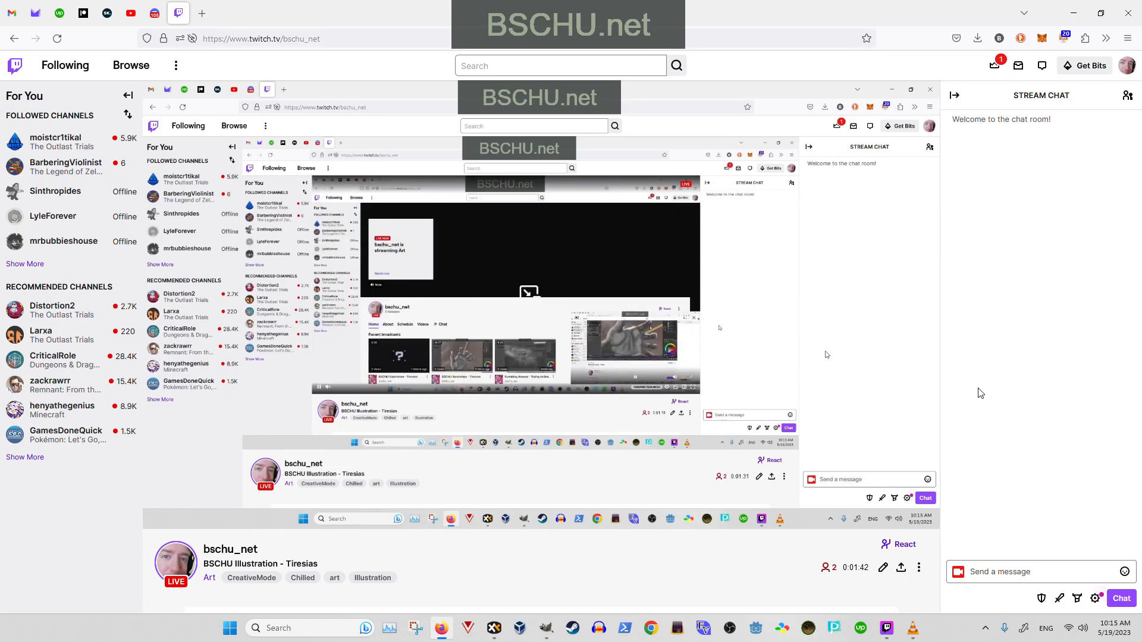
# - Switch back to GIMP and hide the layers Geometry #2 and Geometry #4
pyautogui.hotkey('alt', 'Tab')
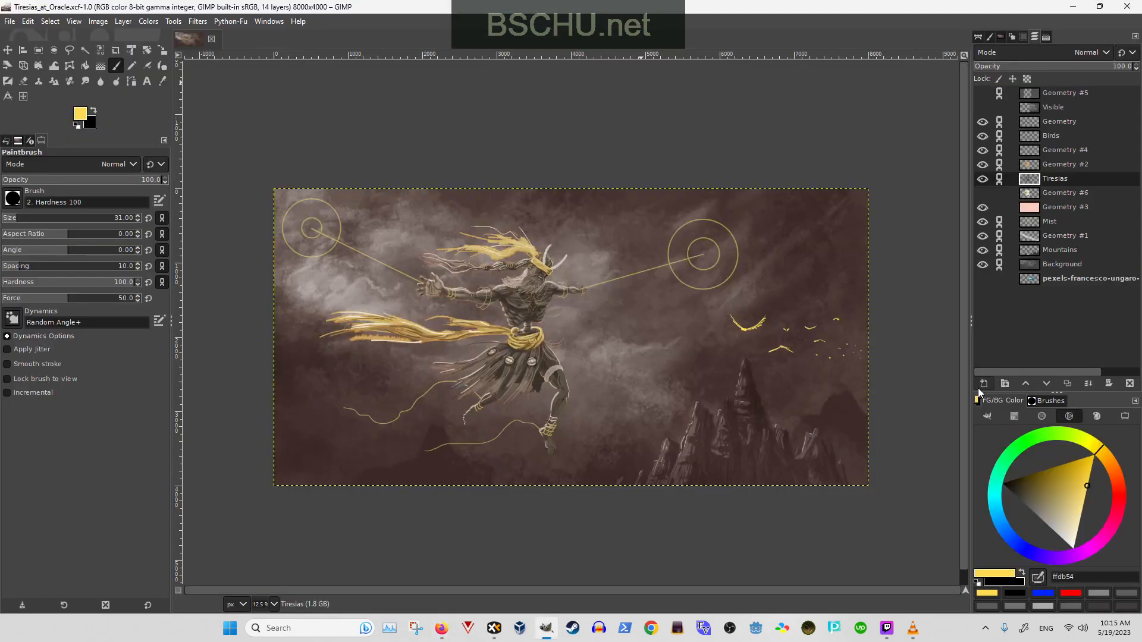
pyautogui.press('space')
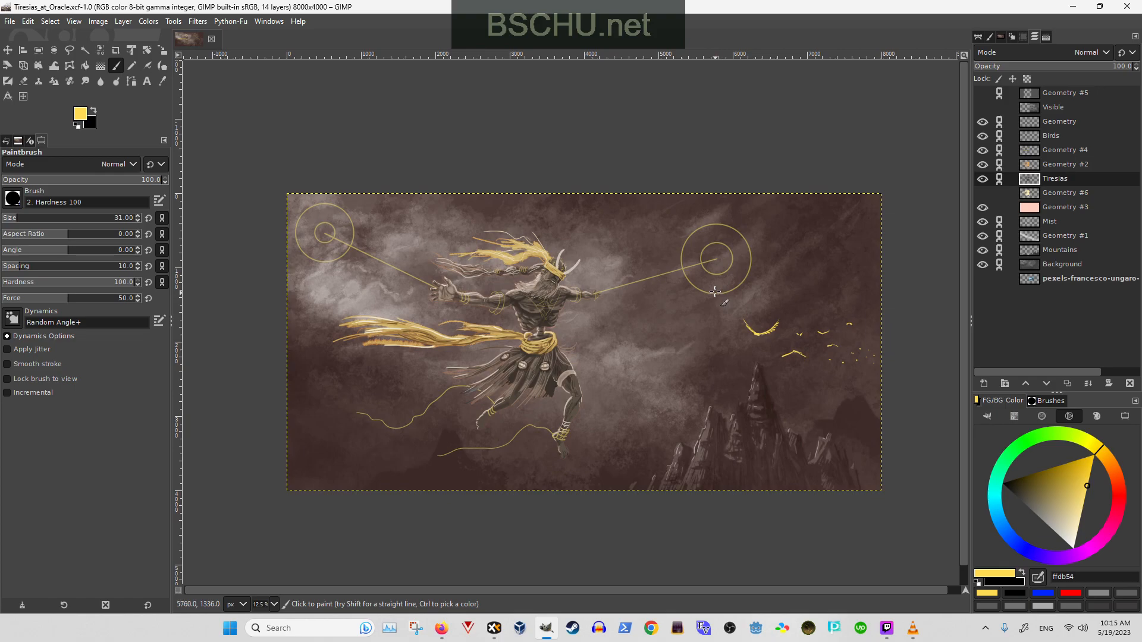
pyautogui.press('space')
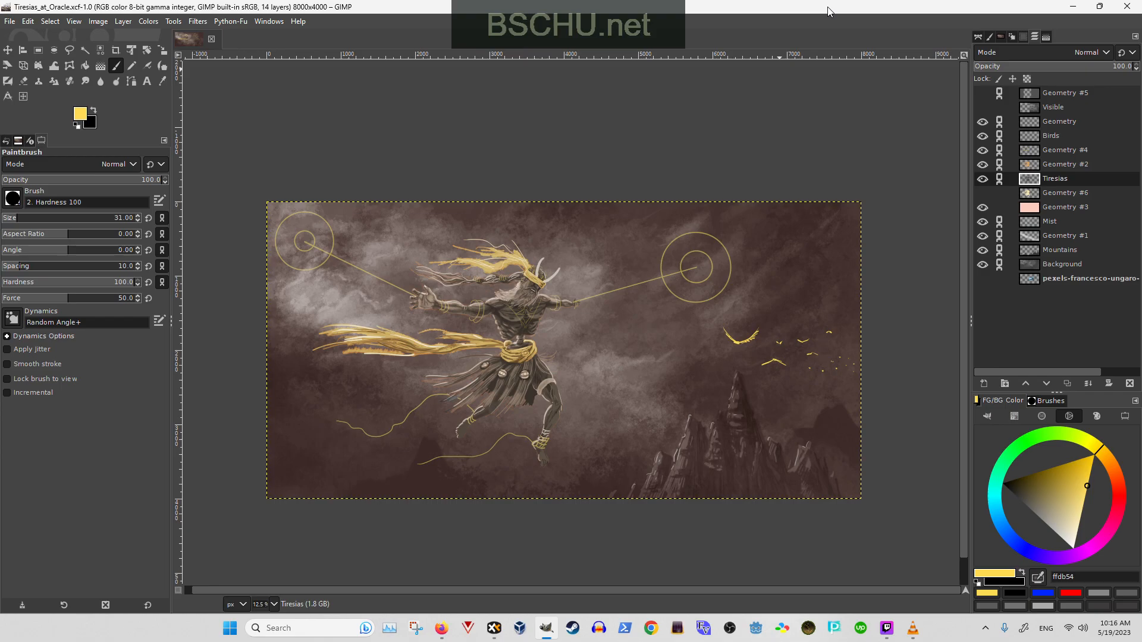
pyautogui.hscroll(-2, 568, 316)
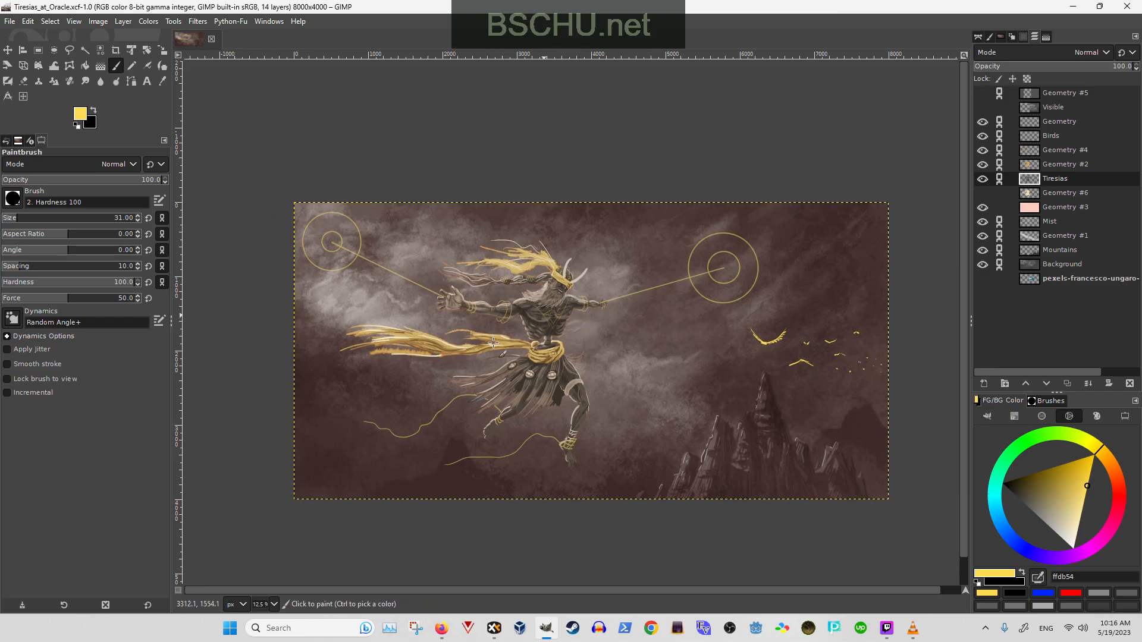
pyautogui.scroll(5, 493, 343)
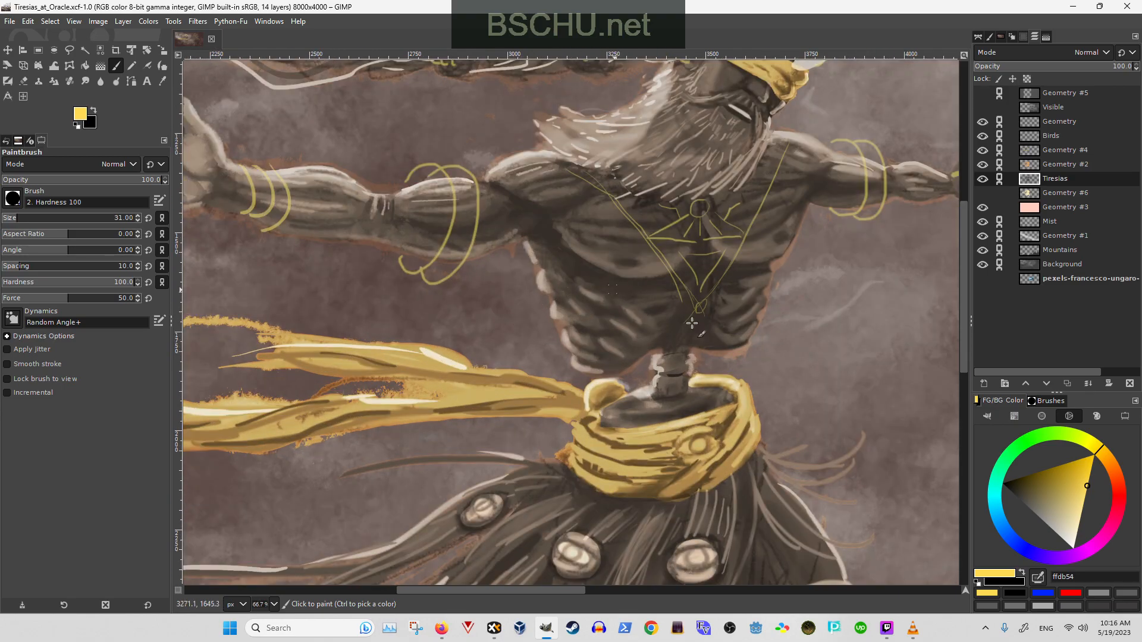
pyautogui.press('-')
pyautogui.press('-')
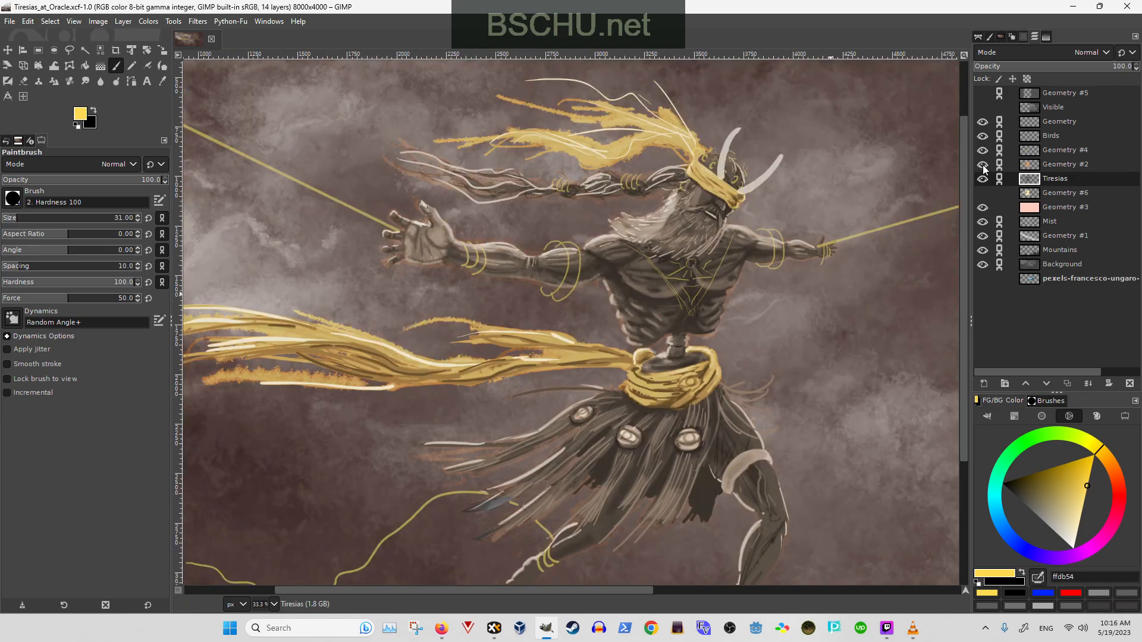
pyautogui.click(983, 164)
pyautogui.click(983, 150)
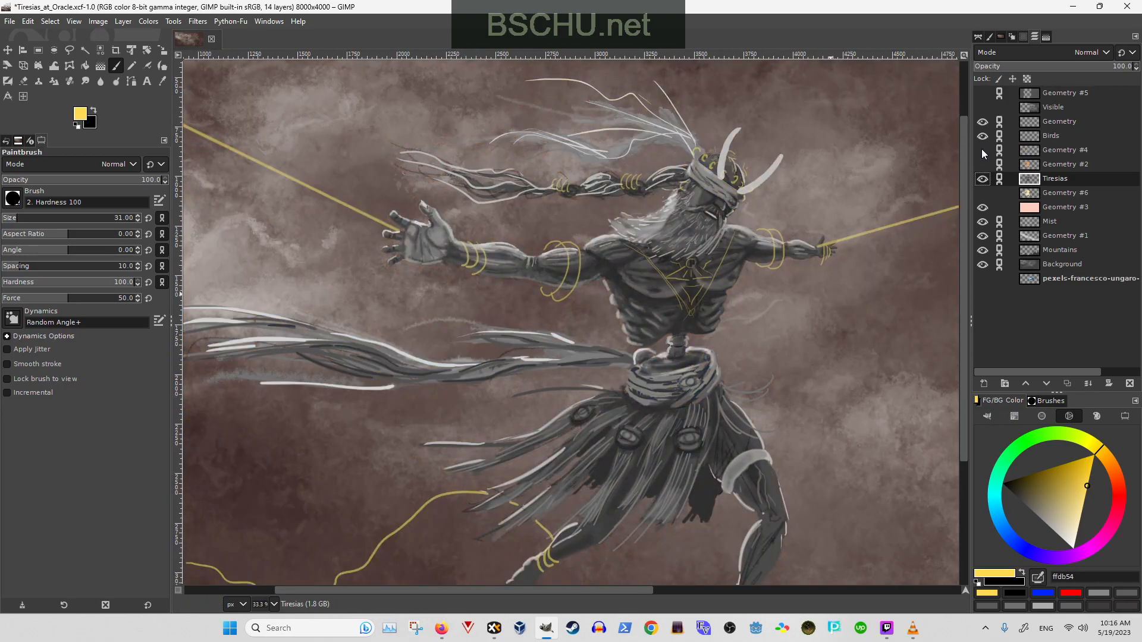
# - Sample dark grey 3b3b3b from the thigh above the leg band and choose the 2. Hardness 025 brush for the Paintbrush
pyautogui.scroll(-2, 589, 387)
pyautogui.hscroll(3, 589, 386)
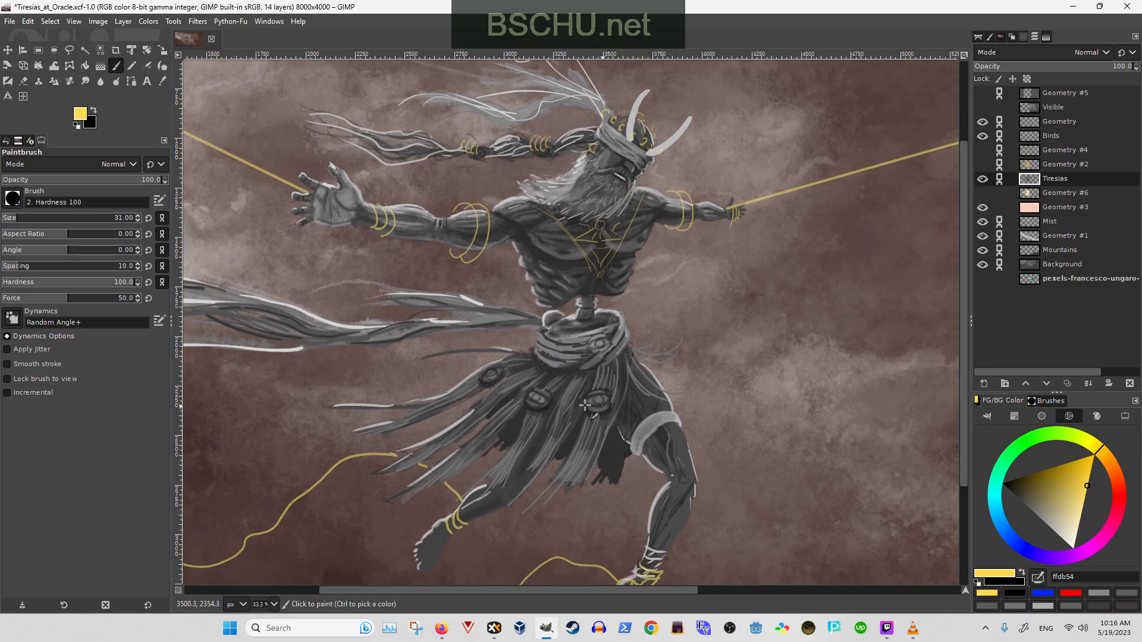
pyautogui.scroll(-1, 585, 399)
pyautogui.hscroll(-1, 585, 400)
pyautogui.scroll(1, 585, 400)
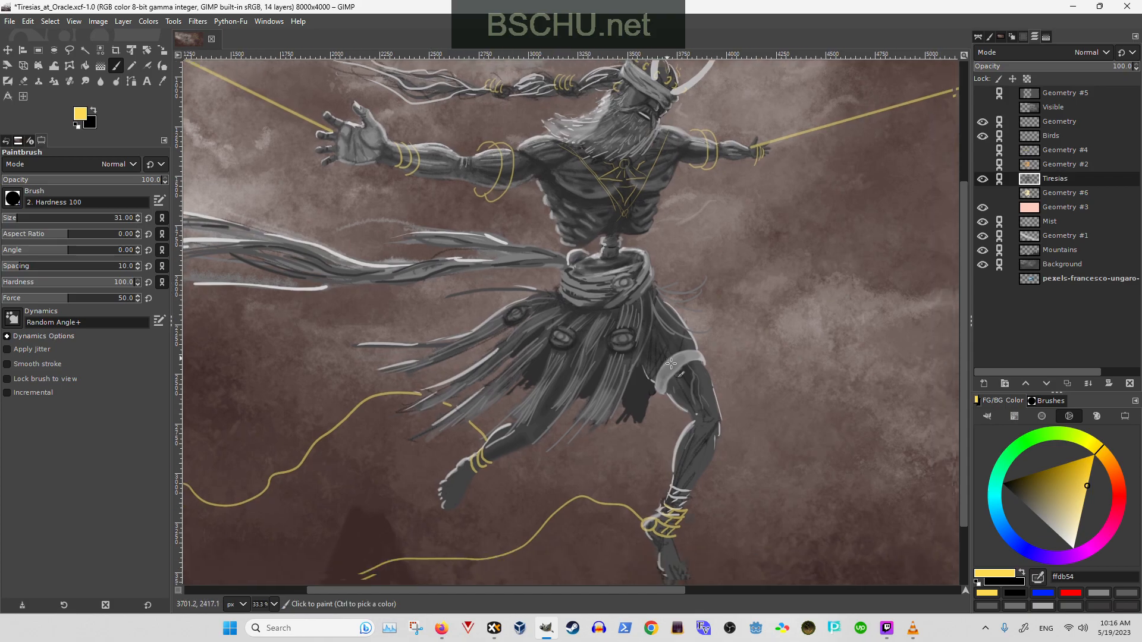
pyautogui.scroll(3, 613, 393)
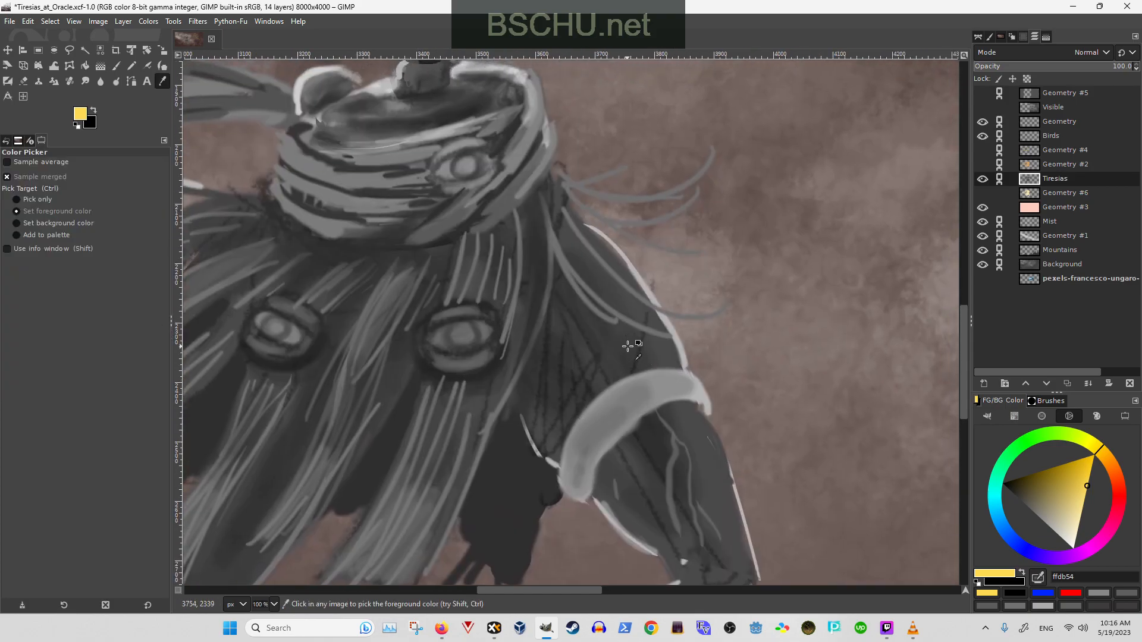
pyautogui.keyDown('ctrl'); pyautogui.click(632, 343); pyautogui.keyUp('ctrl')
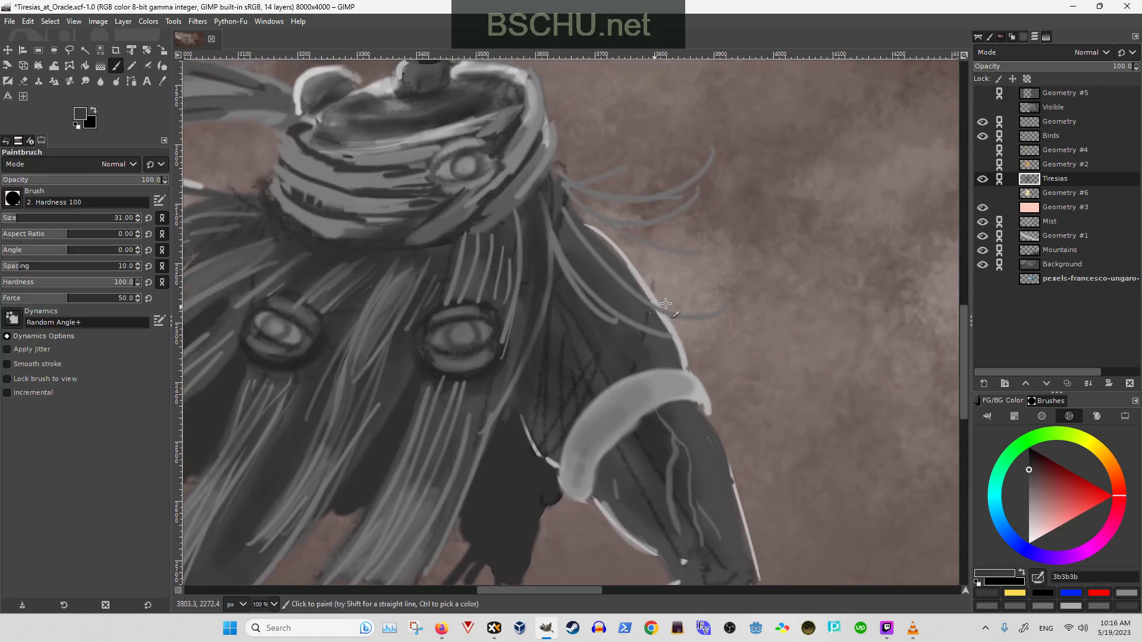
pyautogui.click(13, 199)
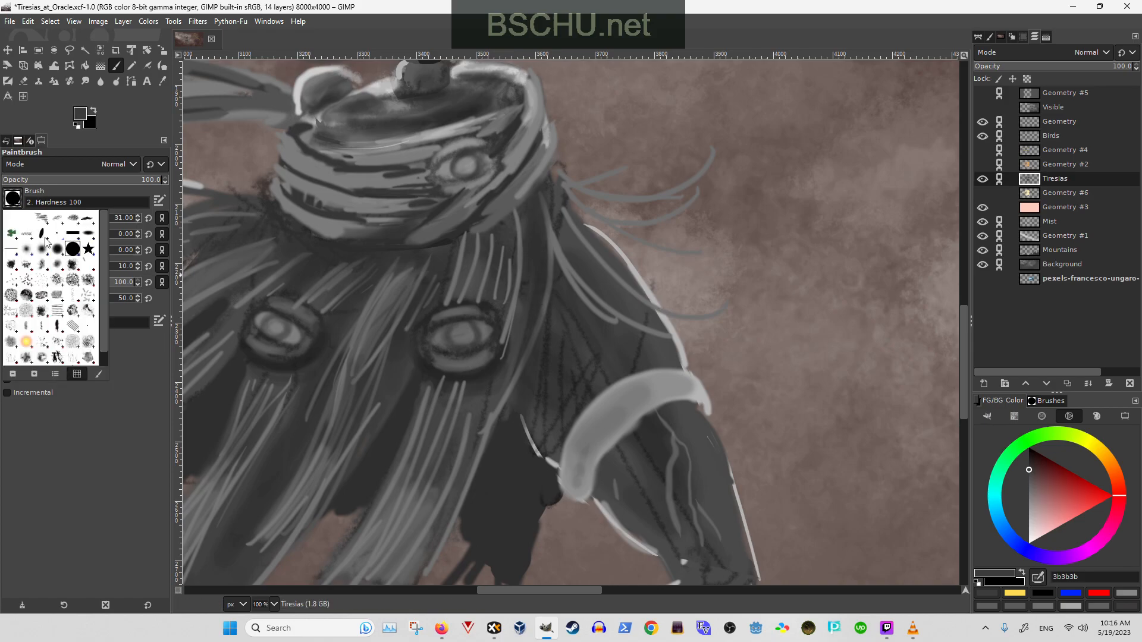
pyautogui.click(27, 251)
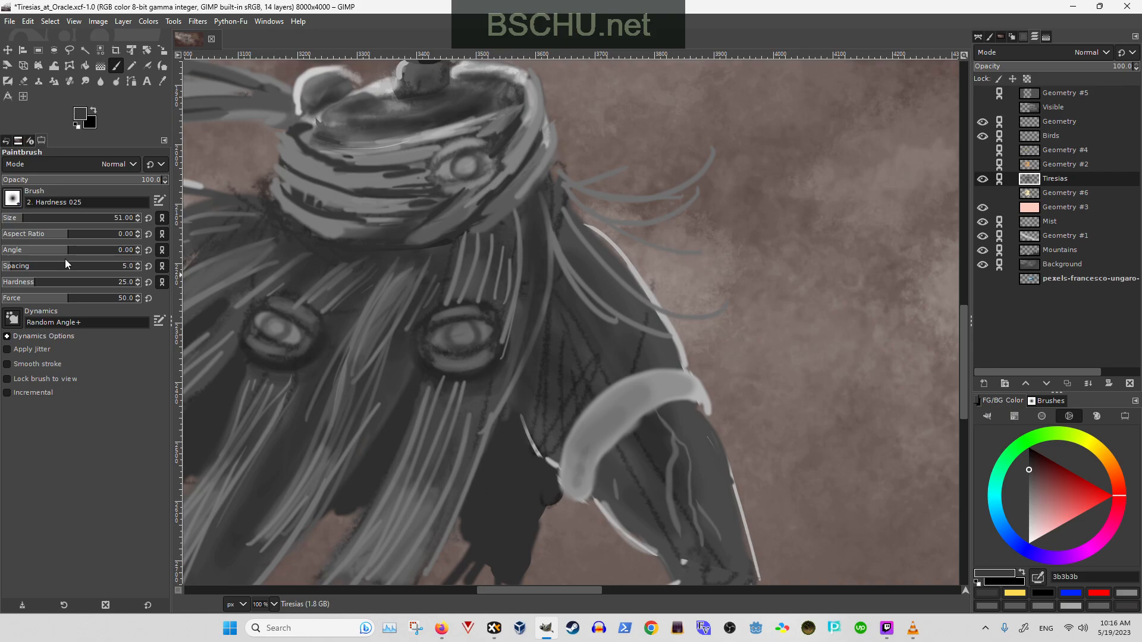
# - Sample grey 444444 from the thigh above the leg band and set the Paintbrush opacity to 24.5
pyautogui.press('o')
pyautogui.click(649, 351)
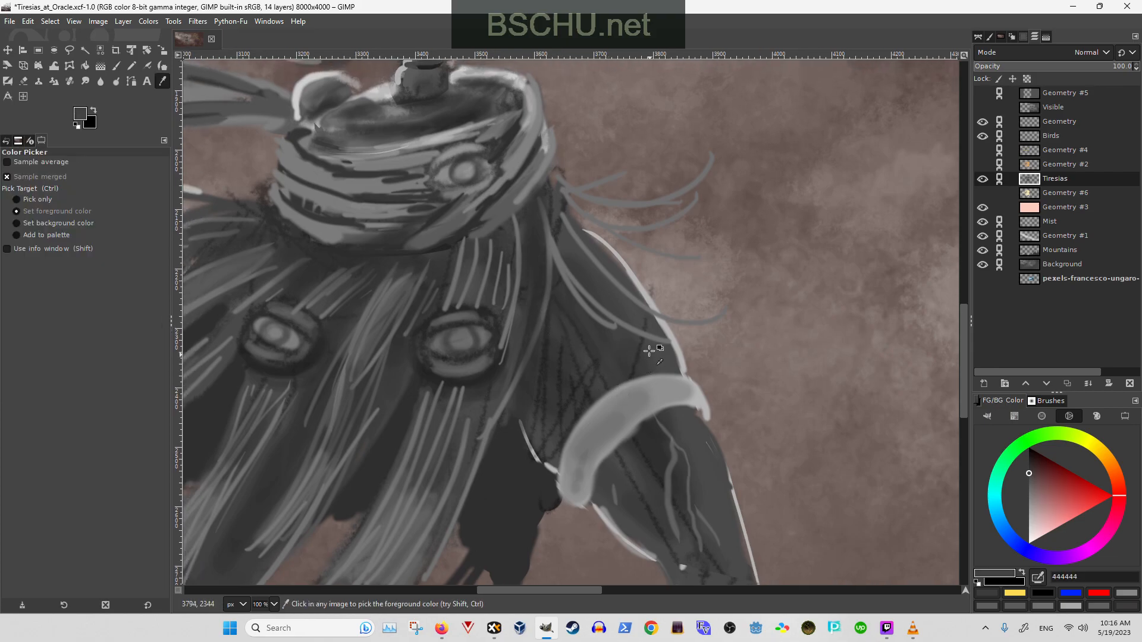
pyautogui.press('p')
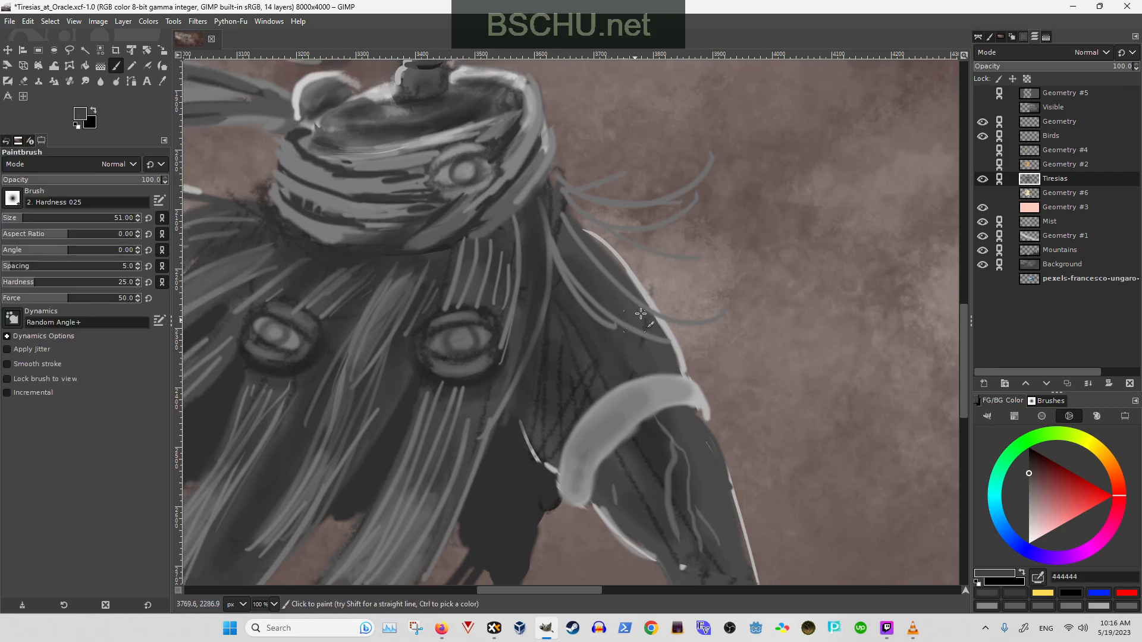
pyautogui.click(40, 180)
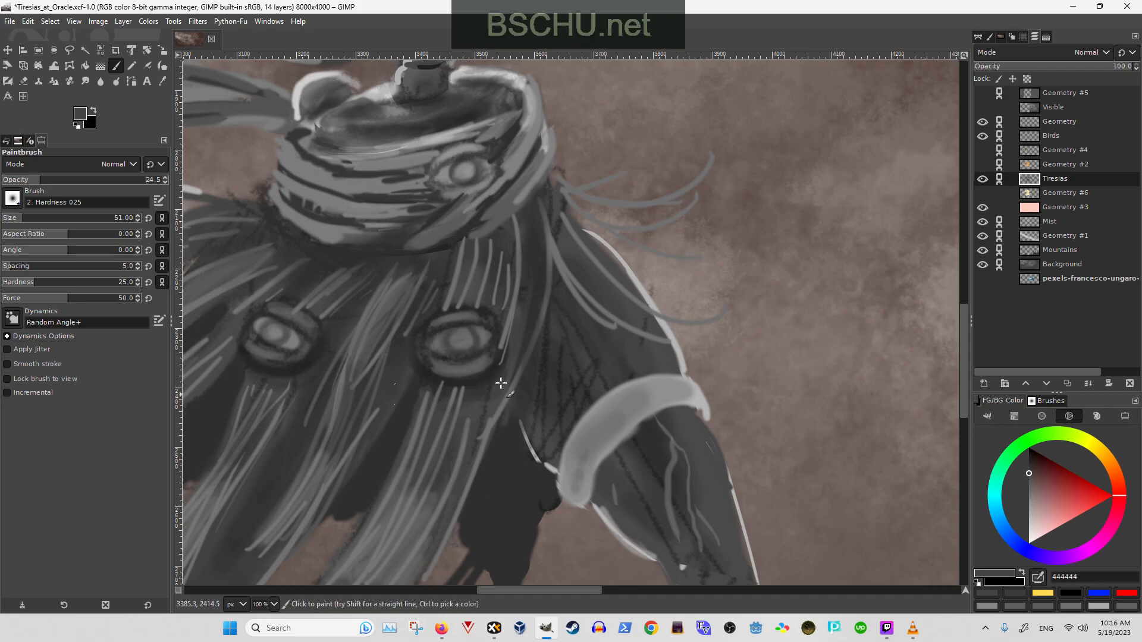
# - Soften the outer thigh beside the loose strands with the Paintbrush, sampling greys 4b4b4a, 4b4a49 and 444444 from it
pyautogui.hscroll(1, 501, 384)
pyautogui.keyDown('ctrl'); pyautogui.click(619, 327); pyautogui.keyUp('ctrl')
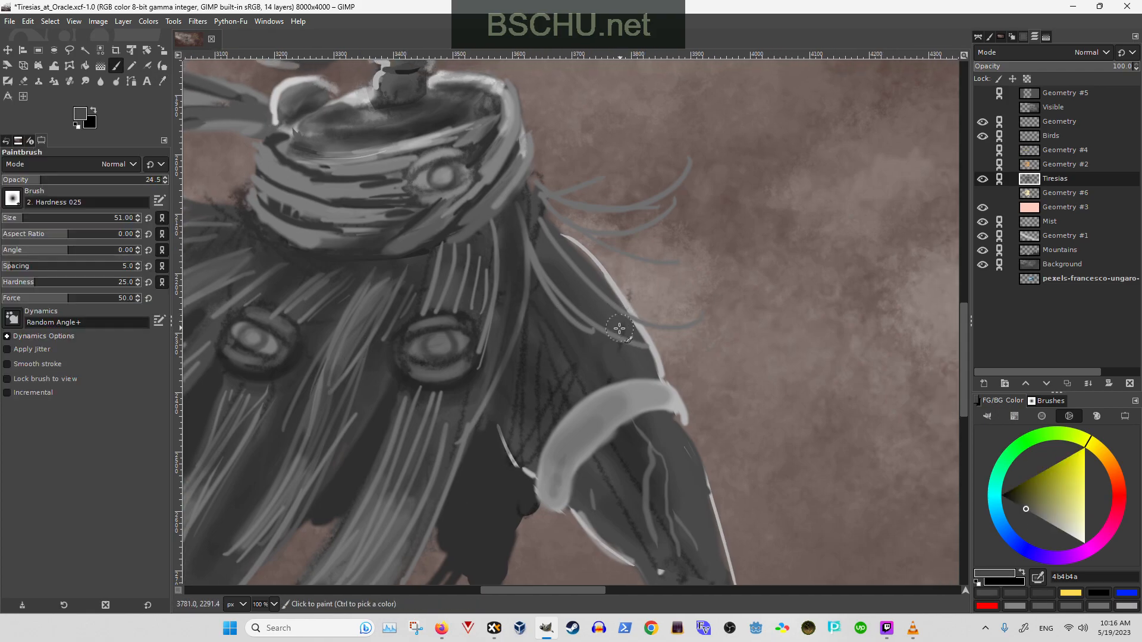
pyautogui.hotkey('shift', 'e')
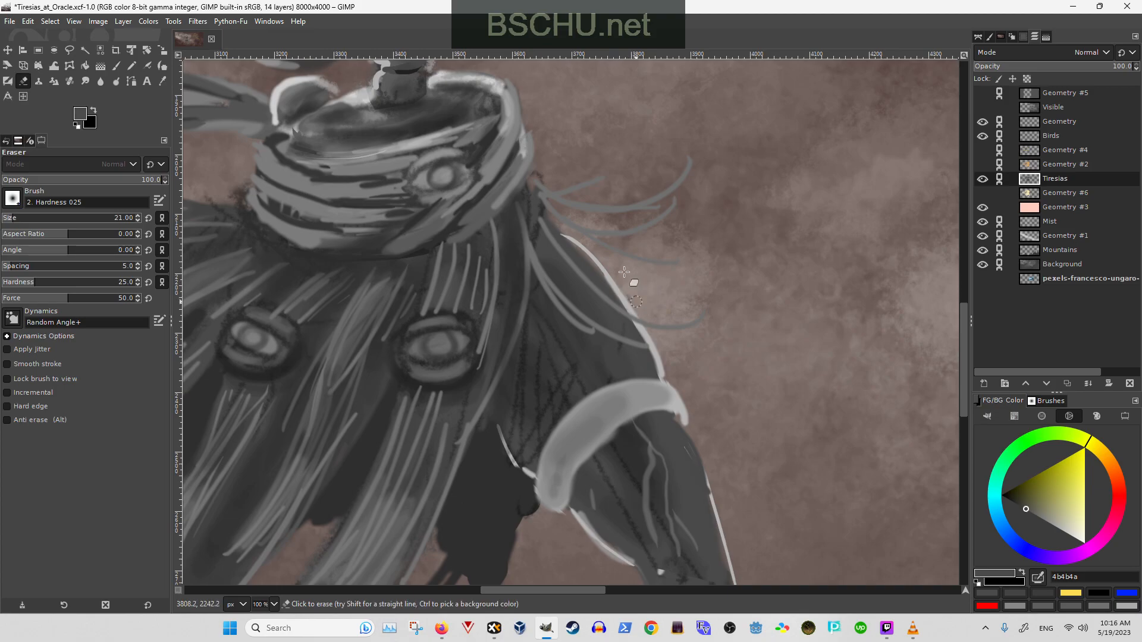
pyautogui.press('p')
pyautogui.keyDown('ctrl'); pyautogui.click(622, 326); pyautogui.keyUp('ctrl')
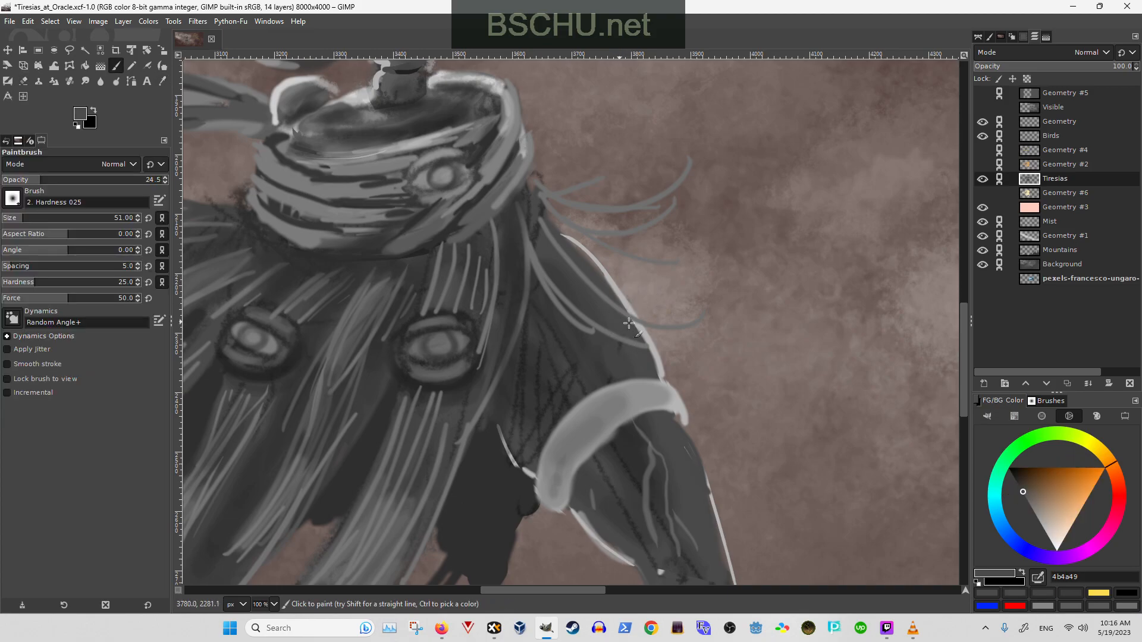
pyautogui.keyDown('ctrl'); pyautogui.click(633, 348); pyautogui.keyUp('ctrl')
# - Sample grey 404040 and paint softly over the dark hatching on the thigh above the leg band
pyautogui.press('space')
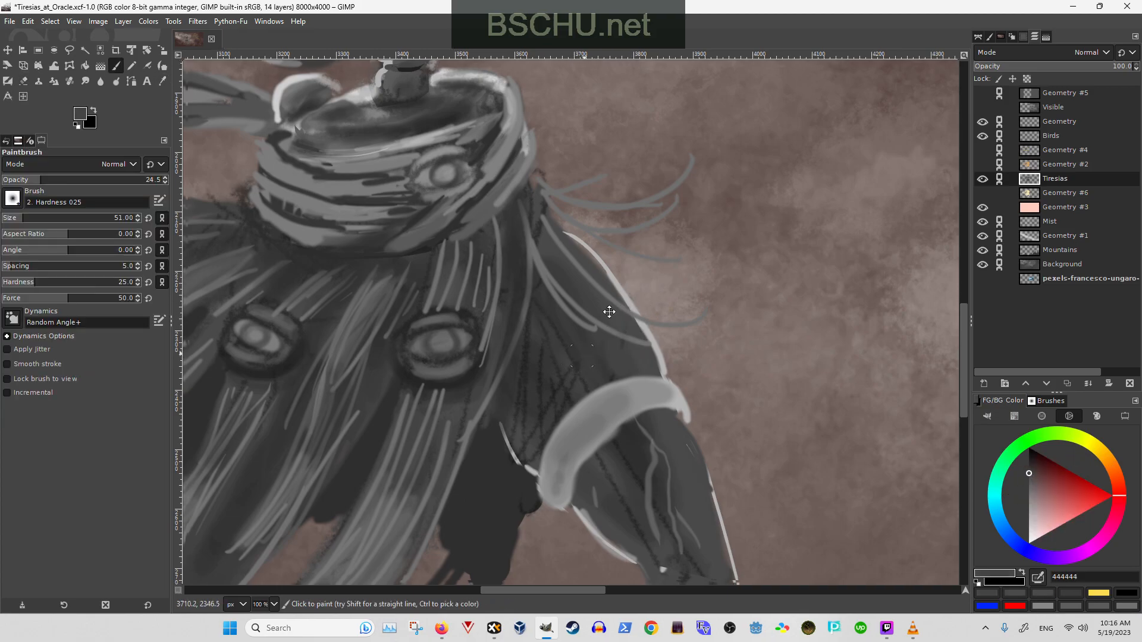
pyautogui.keyDown('ctrl'); pyautogui.click(603, 344); pyautogui.keyUp('ctrl')
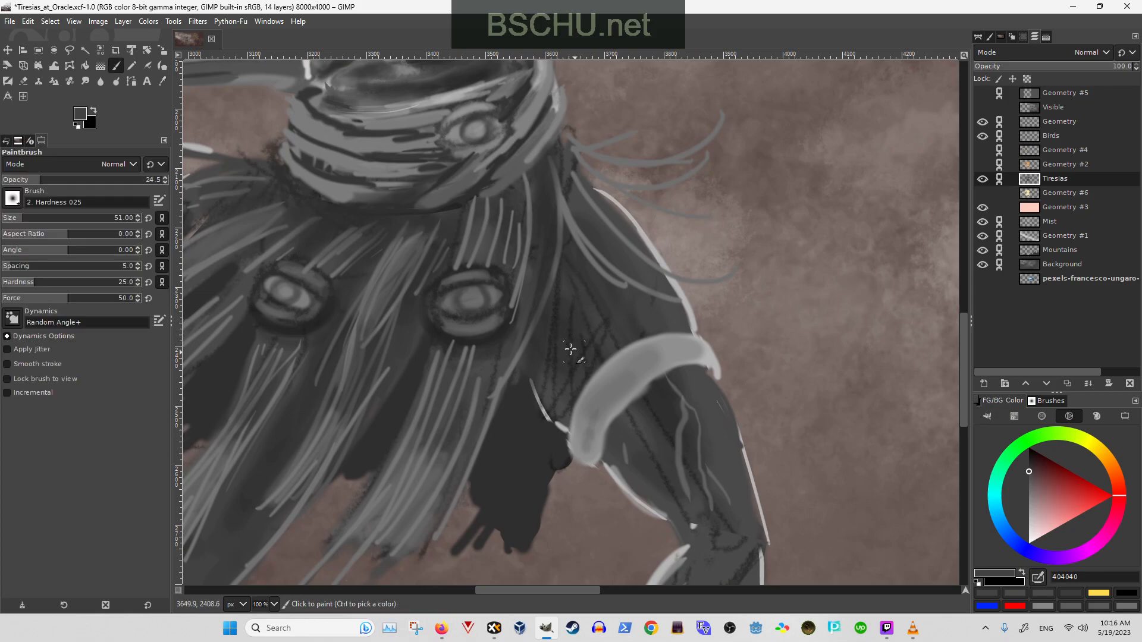
pyautogui.click(558, 322)
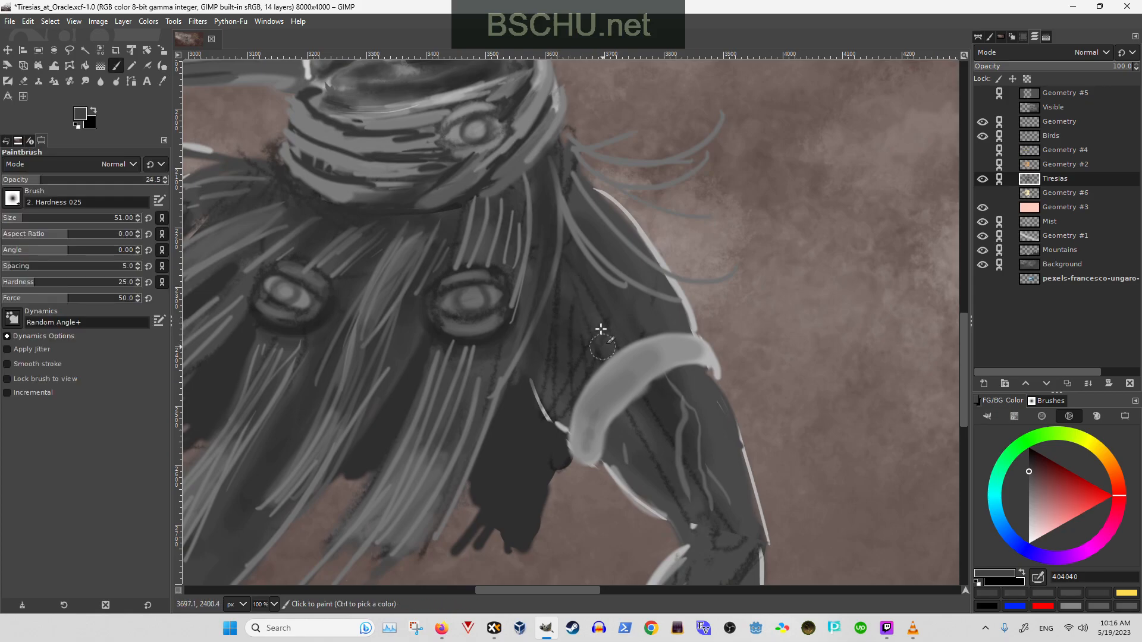
# - Deepen the shadow just below the leg band with sampled grey 242424 and blend the hatching above it with 323232
pyautogui.press('o')
pyautogui.click(556, 308)
pyautogui.press('p')
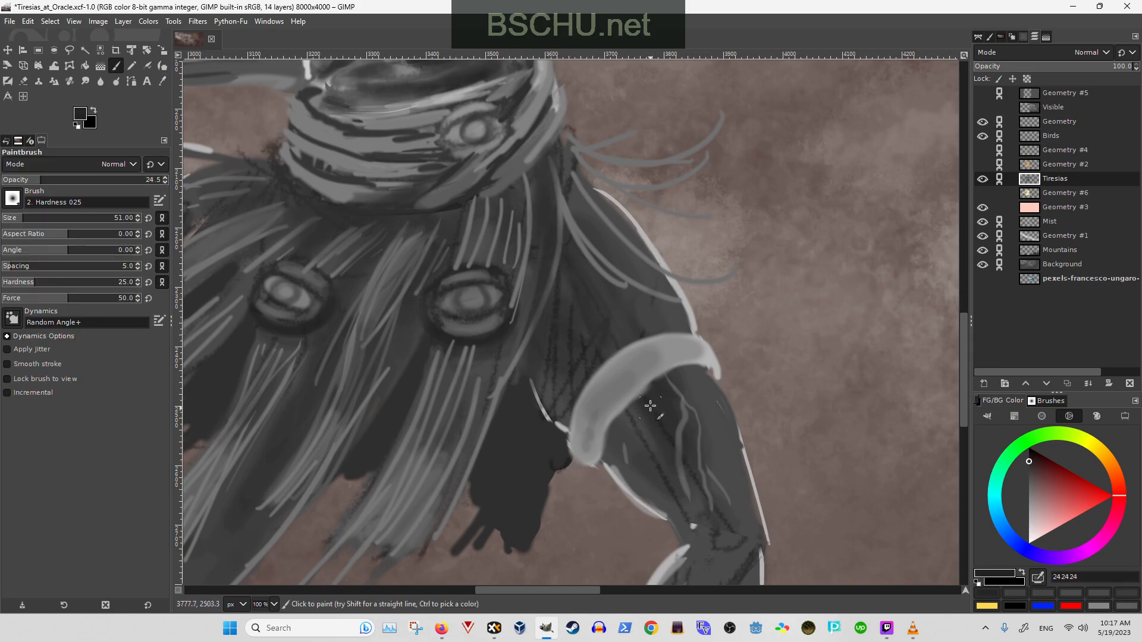
pyautogui.moveTo(648, 406); pyautogui.dragTo(634, 381)
pyautogui.keyDown('ctrl'); pyautogui.click(581, 332); pyautogui.keyUp('ctrl')
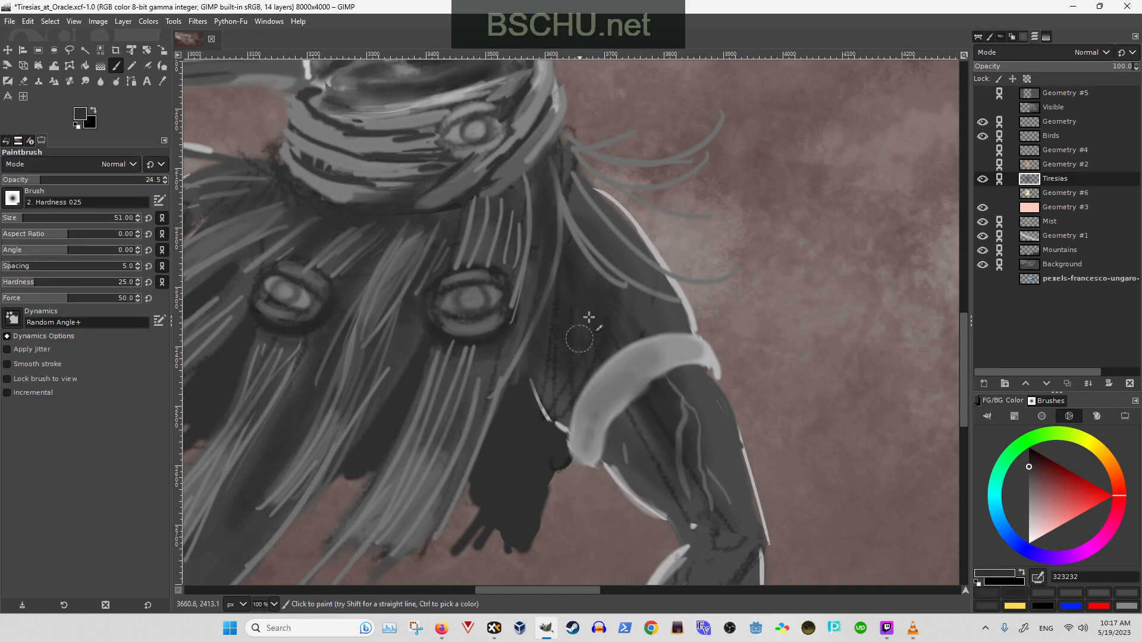
# - Shade the inner thigh and the area below the leg band with sampled dark greys 262626 and 292929
pyautogui.press('o')
pyautogui.click(557, 305)
pyautogui.click(558, 305)
pyautogui.press('p')
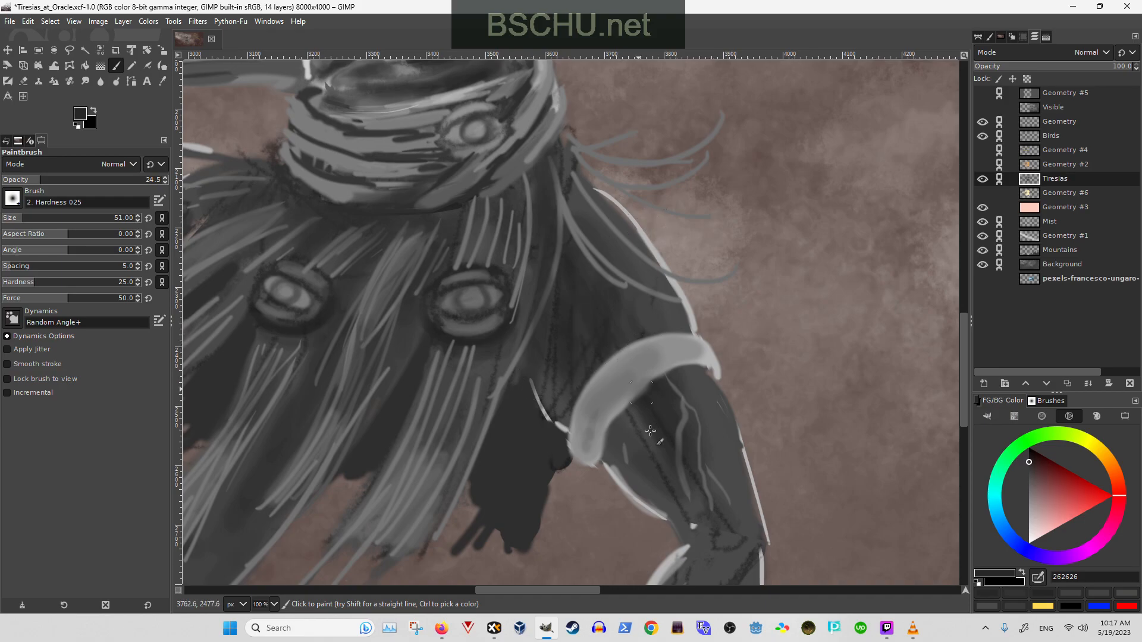
pyautogui.keyDown('ctrl'); pyautogui.click(538, 356); pyautogui.keyUp('ctrl')
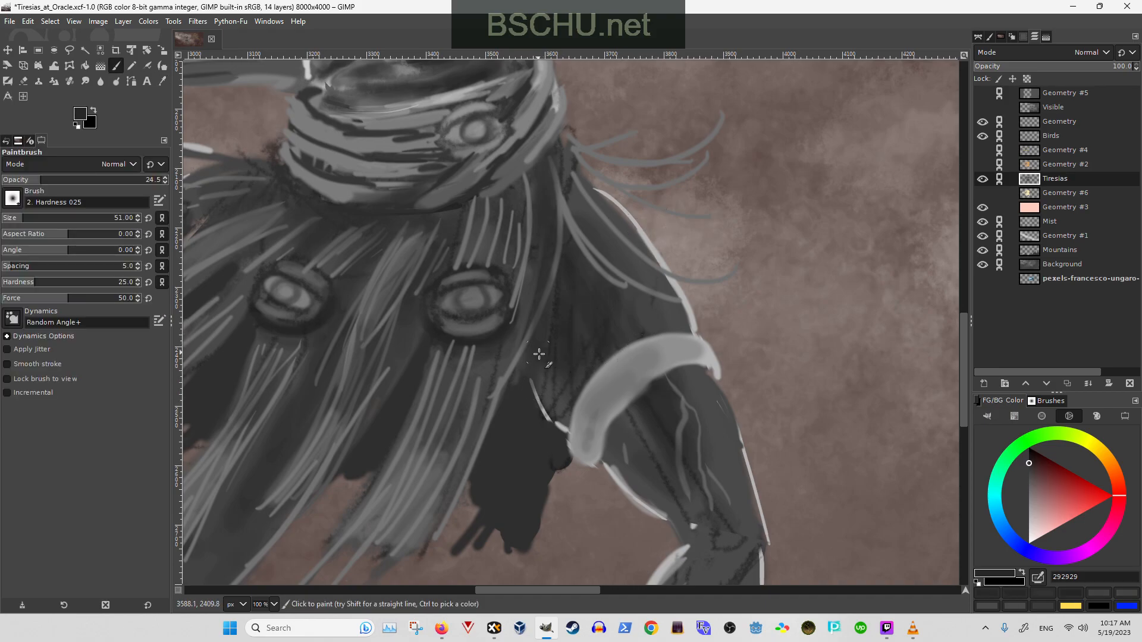
# - Paint a soft stroke of sampled grey 494949 across the inner thigh above the leg band and blend around it with 2b2b2b
pyautogui.keyDown('ctrl'); pyautogui.click(707, 397); pyautogui.keyUp('ctrl')
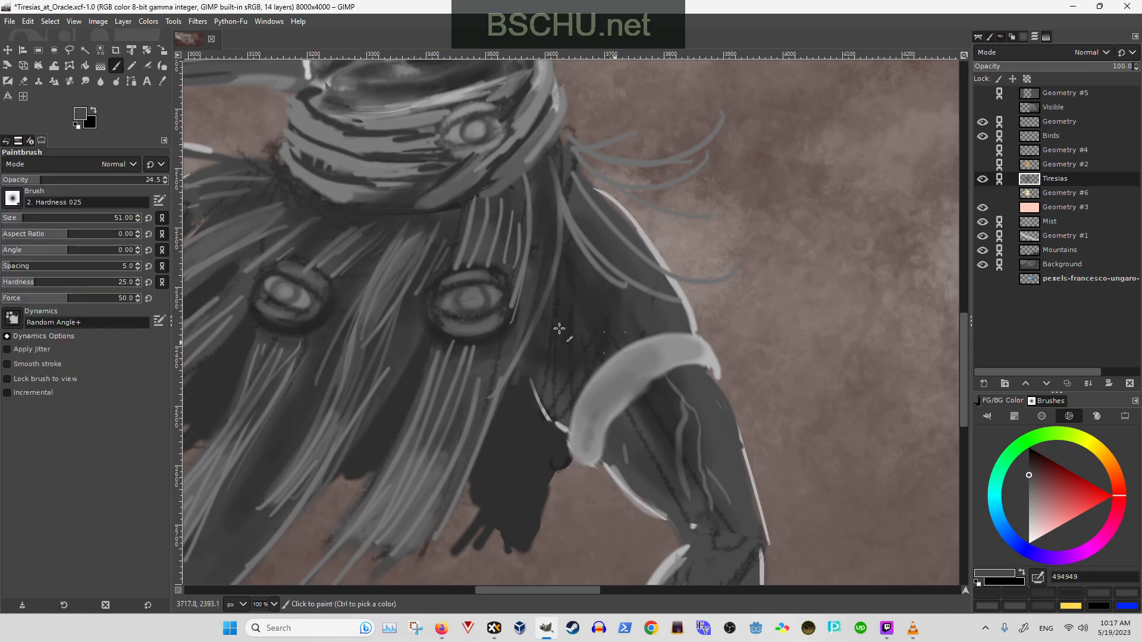
pyautogui.moveTo(545, 339)
pyautogui.mouseDown()
pyautogui.moveTo(594, 339)
pyautogui.moveTo(541, 336)
pyautogui.moveTo(592, 349)
pyautogui.moveTo(584, 313)
pyautogui.moveTo(575, 349)
pyautogui.mouseUp()
pyautogui.keyDown('ctrl'); pyautogui.click(561, 327); pyautogui.keyUp('ctrl')
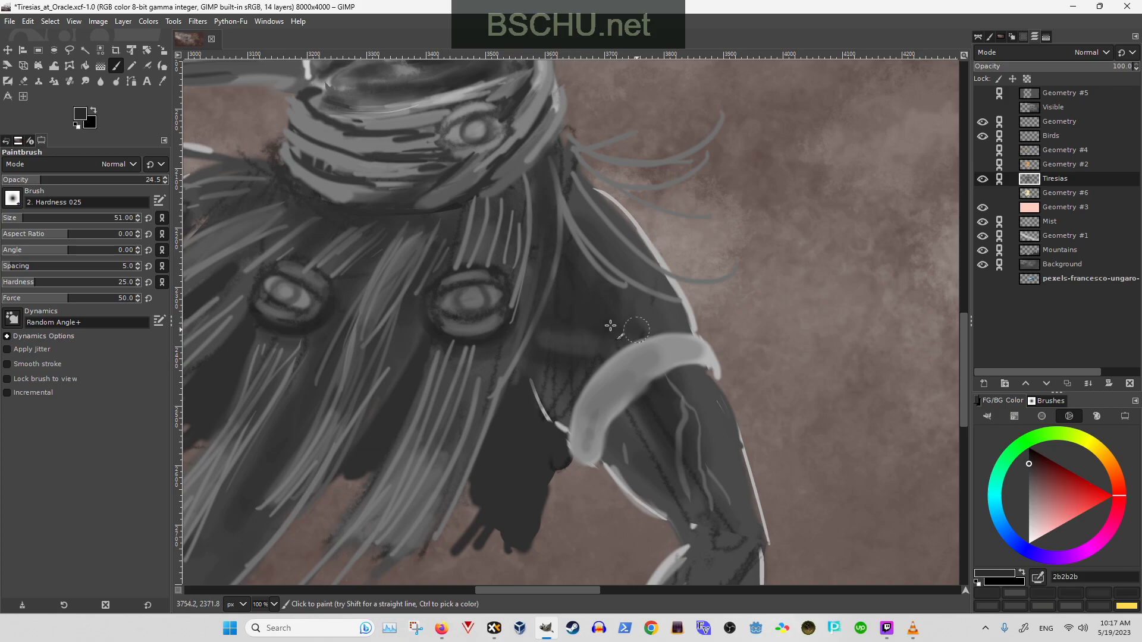
# - Blend the inner thigh above the leg band with sampled greys 3d3d3d, 3f3f3f and 3b3b3b
pyautogui.press('o')
pyautogui.click(552, 336)
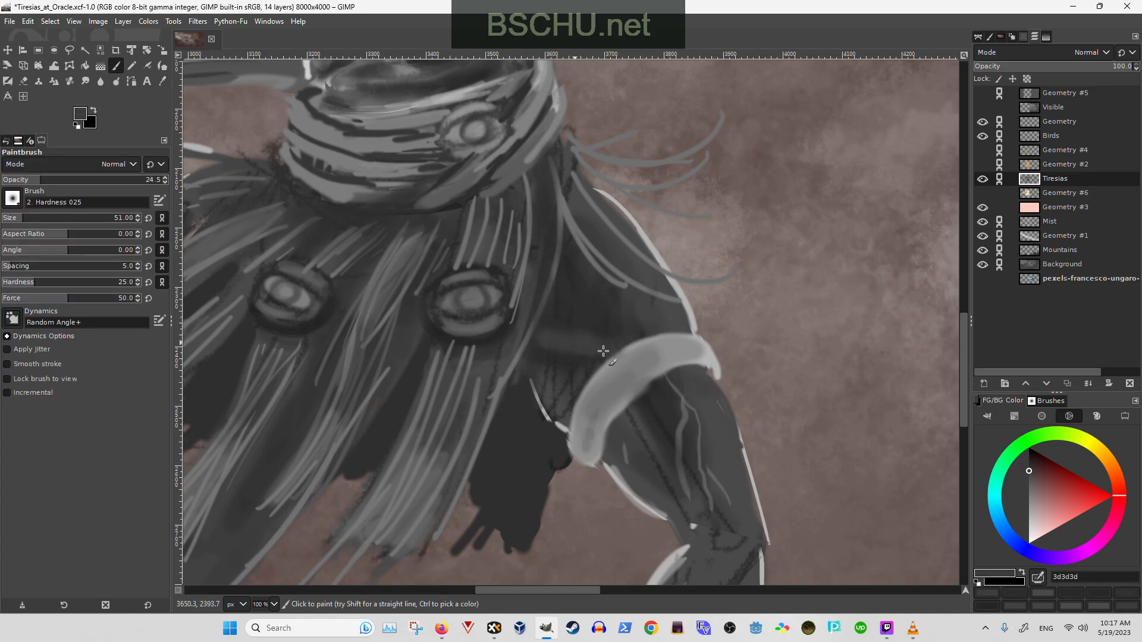
pyautogui.keyDown('ctrl'); pyautogui.click(538, 373); pyautogui.keyUp('ctrl')
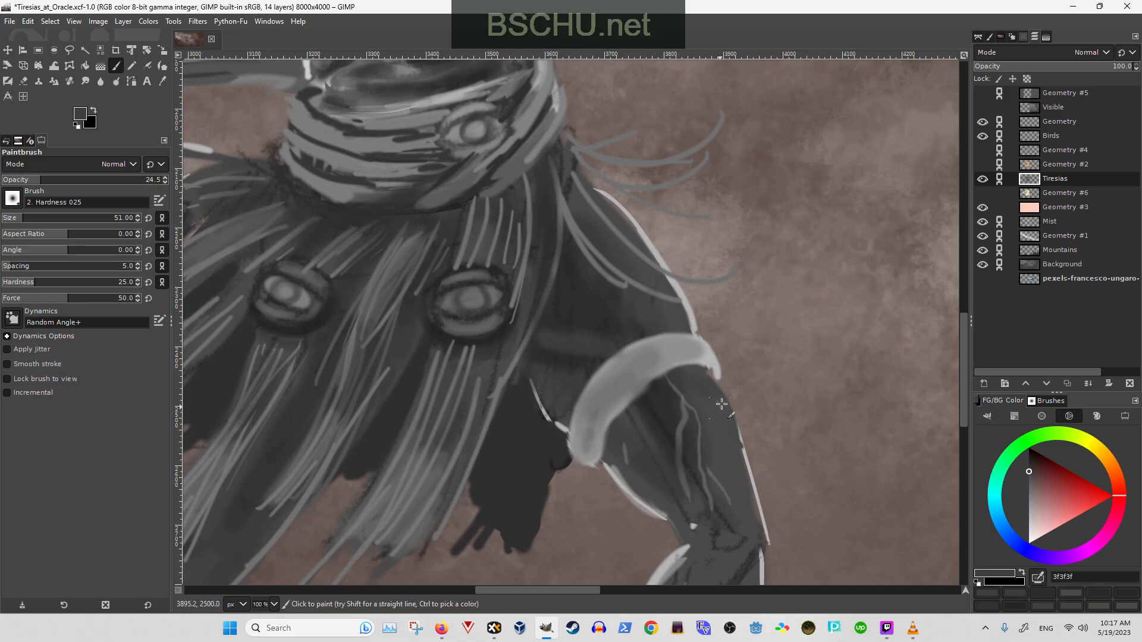
pyautogui.keyDown('ctrl'); pyautogui.click(552, 332); pyautogui.keyUp('ctrl')
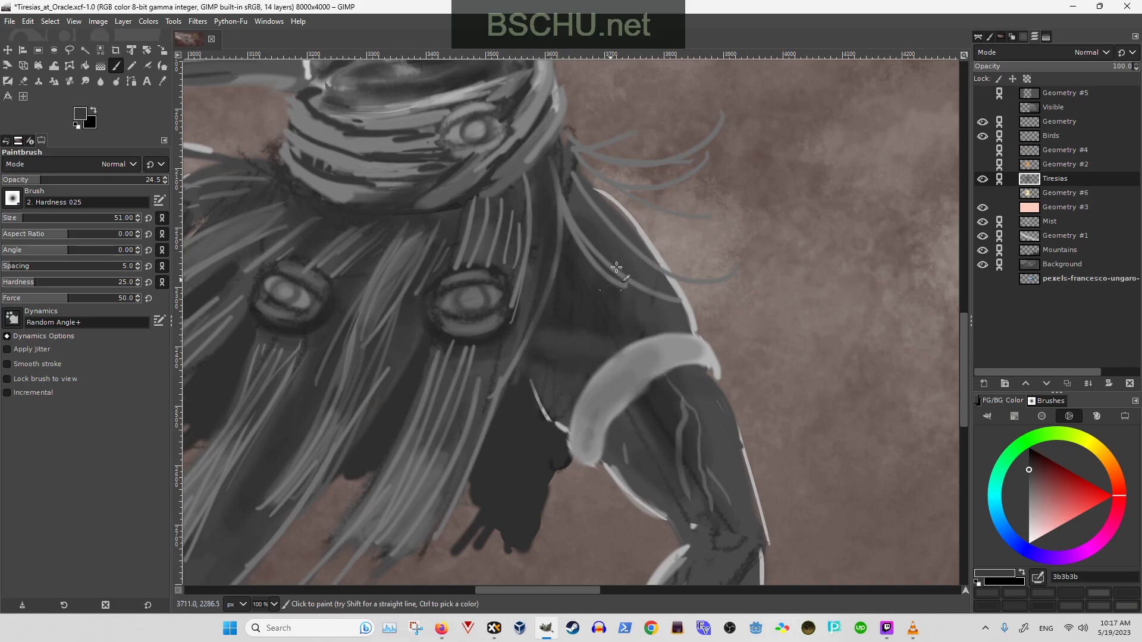
# - Enlarge the brush to 81 and smooth the dark thigh lines below the leg band with sampled greys 444444 and 323232
pyautogui.scroll(-3, 617, 268)
pyautogui.scroll(2, 582, 265)
pyautogui.press('}')
pyautogui.press('}')
pyautogui.press('}')
pyautogui.keyDown('ctrl'); pyautogui.click(658, 381); pyautogui.keyUp('ctrl')
pyautogui.keyDown('ctrl'); pyautogui.click(672, 417); pyautogui.keyUp('ctrl')
pyautogui.keyDown('ctrl'); pyautogui.click(650, 352); pyautogui.keyUp('ctrl')
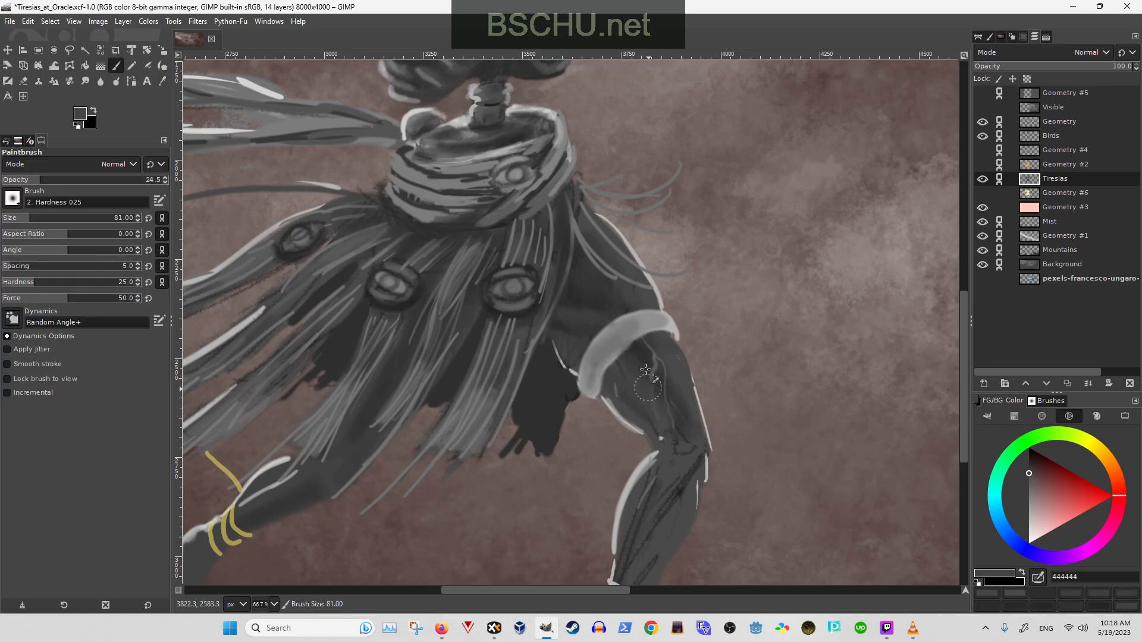
pyautogui.keyDown('ctrl'); pyautogui.click(681, 372); pyautogui.keyUp('ctrl')
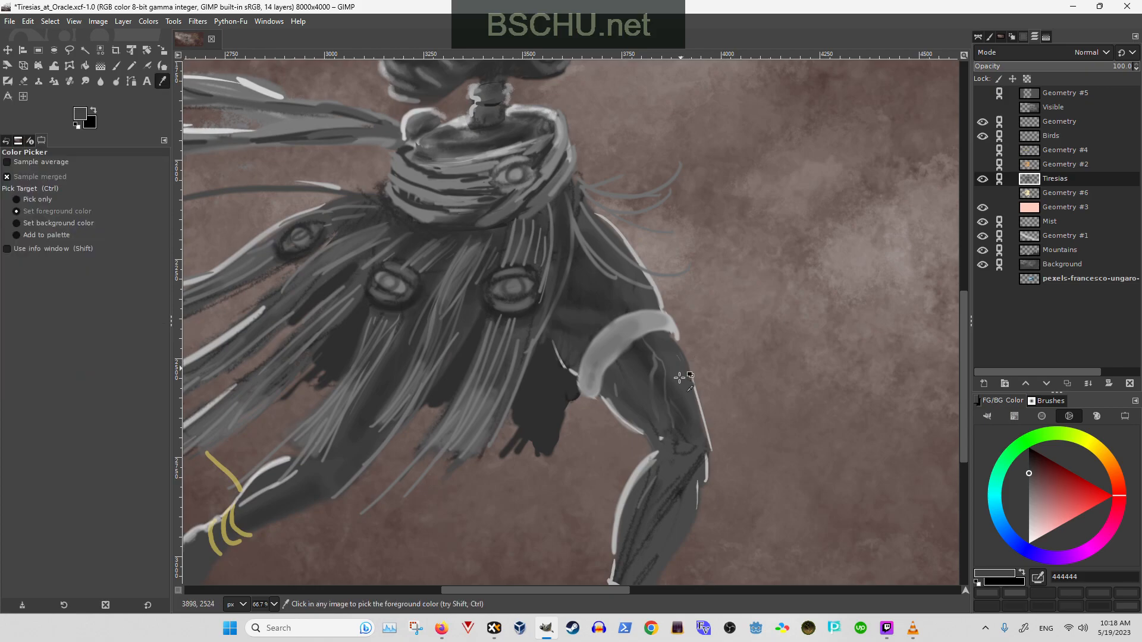
pyautogui.keyDown('ctrl'); pyautogui.click(619, 298); pyautogui.keyUp('ctrl')
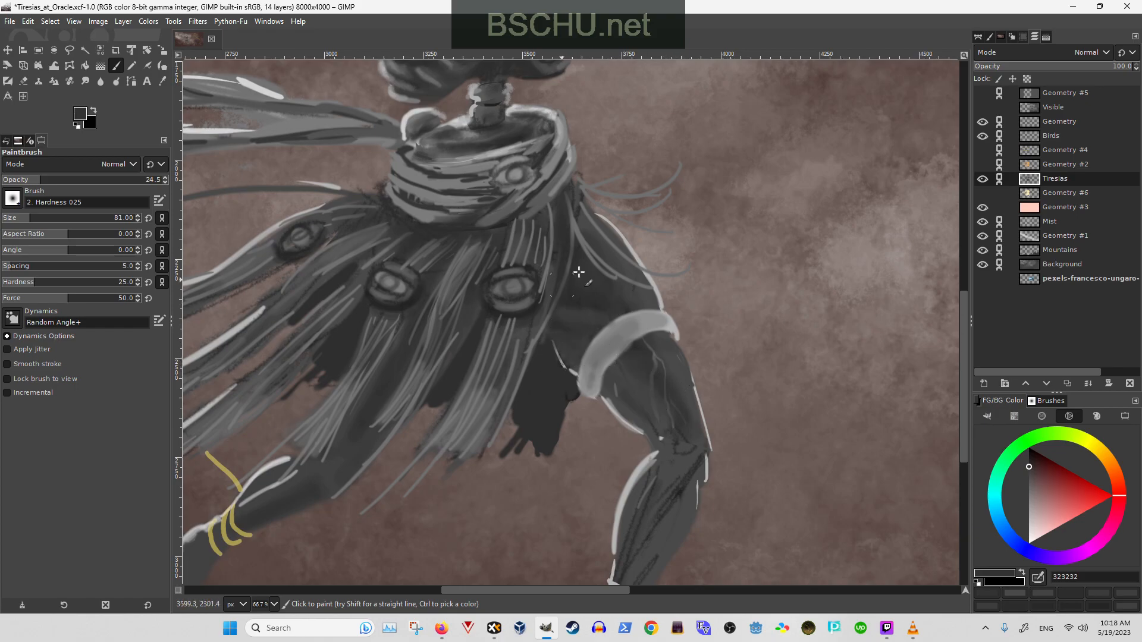
# - Sample dark grey 222222 and paint a shadow down the calf between the knee and the ankle wraps
pyautogui.hscroll(-5, 587, 331)
pyautogui.scroll(1, 527, 351)
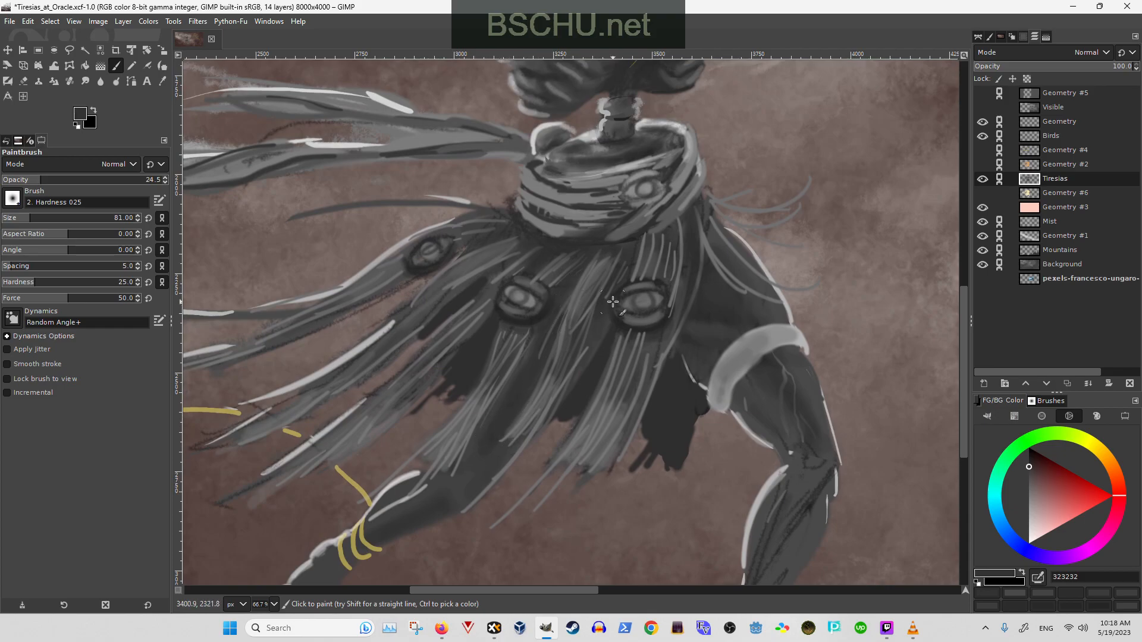
pyautogui.scroll(-2, 612, 302)
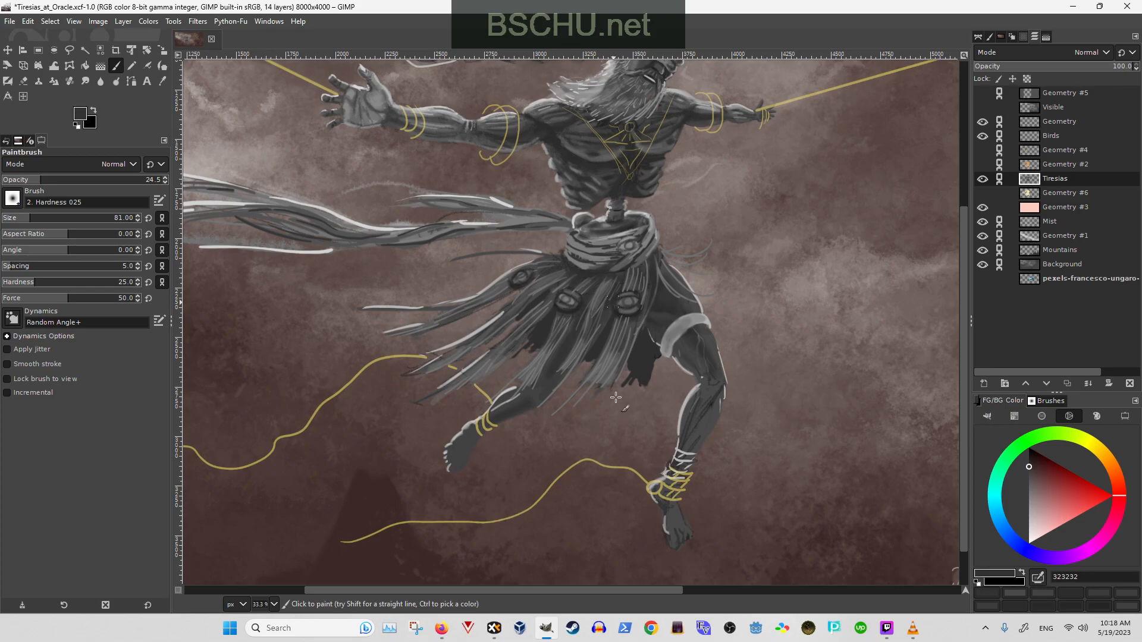
pyautogui.scroll(2, 566, 379)
pyautogui.scroll(-3, 601, 393)
pyautogui.press('o')
pyautogui.click(600, 379)
pyautogui.press('p')
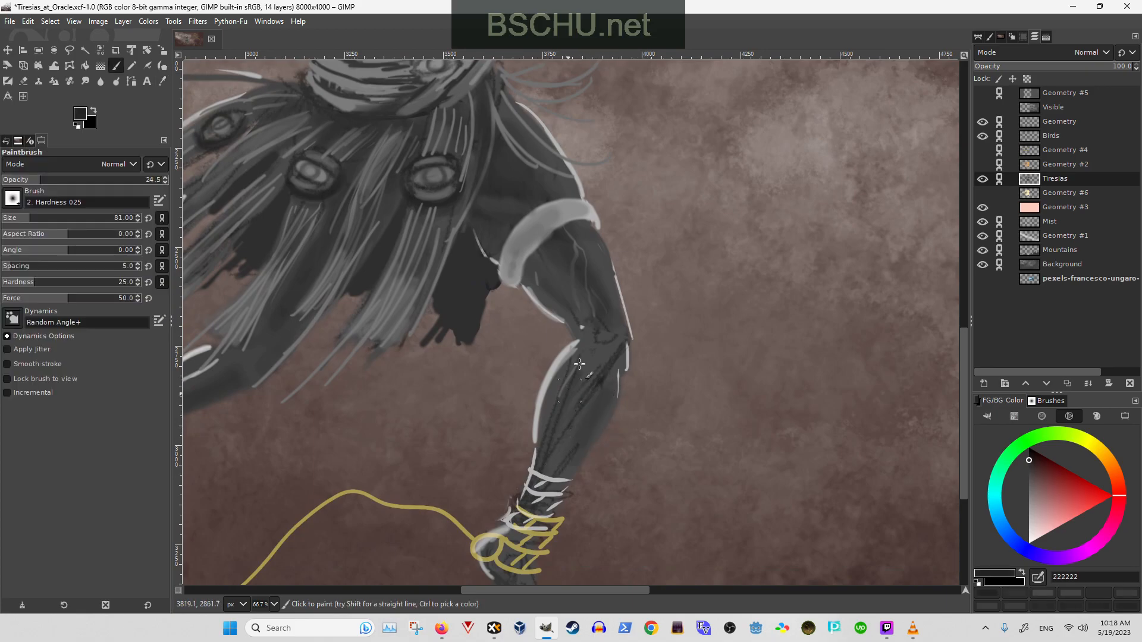
pyautogui.moveTo(593, 377); pyautogui.dragTo(573, 439)
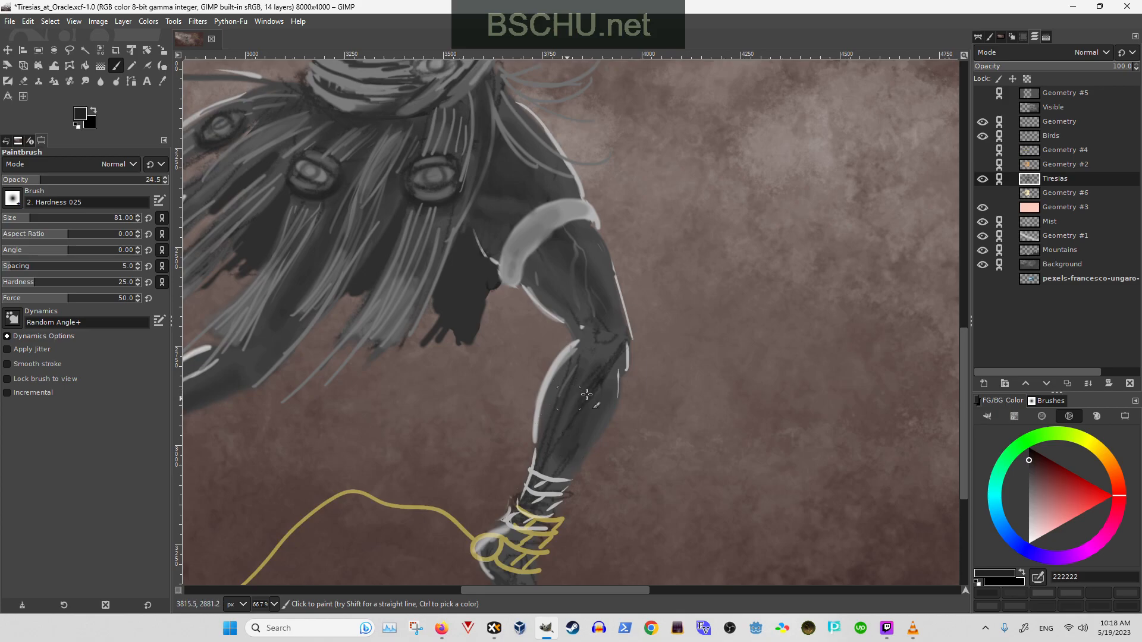
# - Blend the calf shading with sampled greys 2e2e2e, 434343 and 494949, using a brush size of 71
pyautogui.scroll(-3, 586, 394)
pyautogui.press('o')
pyautogui.click(540, 316)
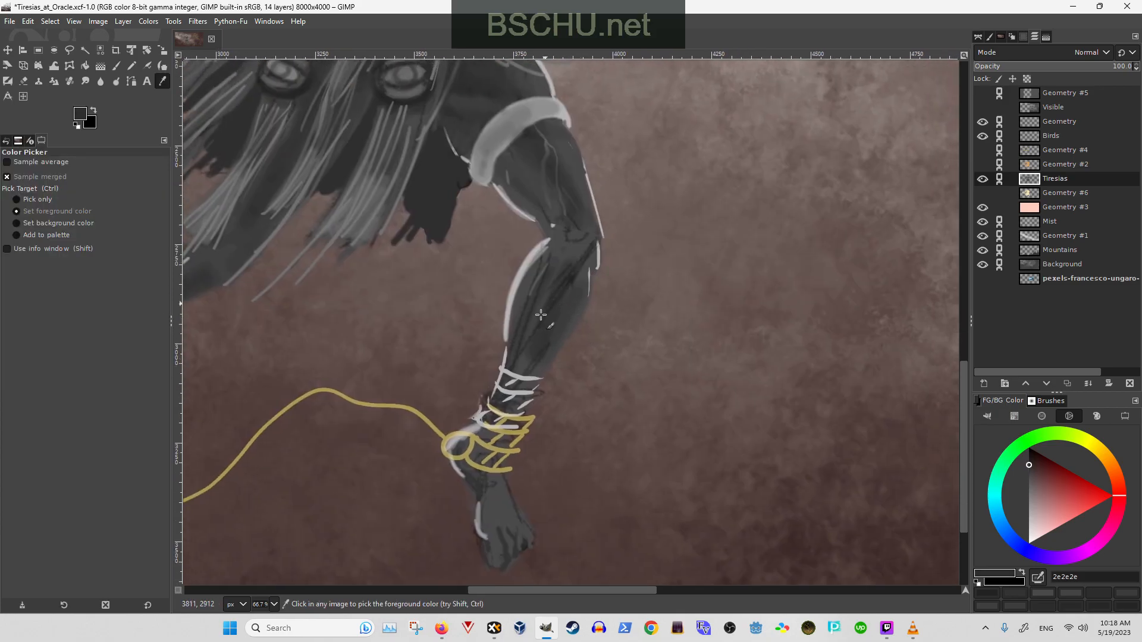
pyautogui.press('p')
pyautogui.press('[')
pyautogui.keyDown('ctrl'); pyautogui.click(575, 276); pyautogui.keyUp('ctrl')
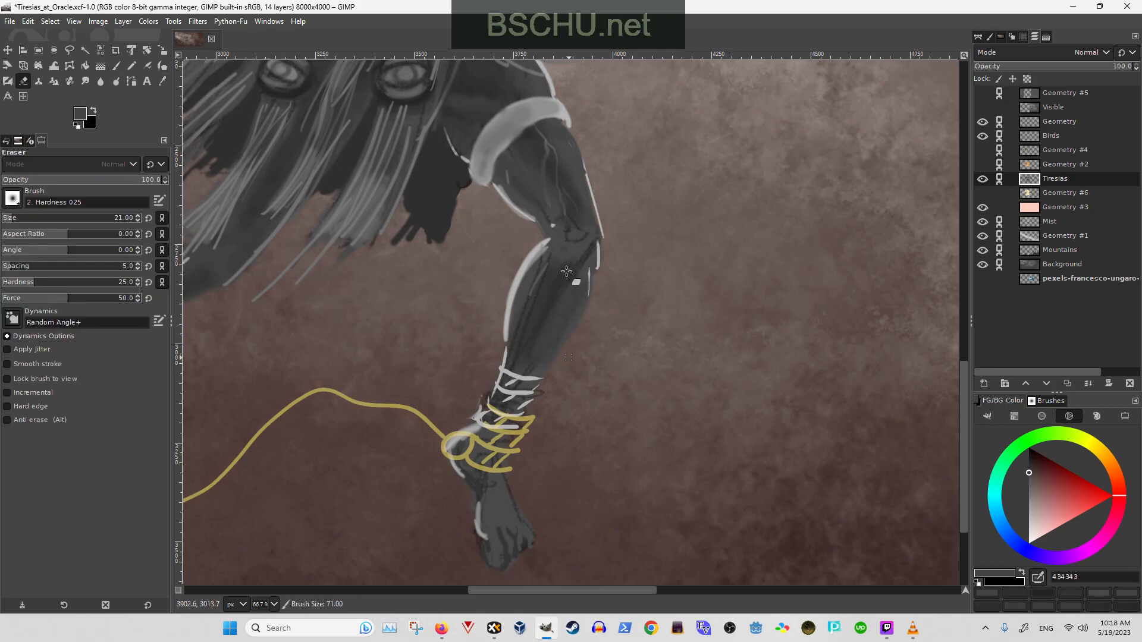
pyautogui.press('o')
pyautogui.click(538, 285)
pyautogui.press('p')
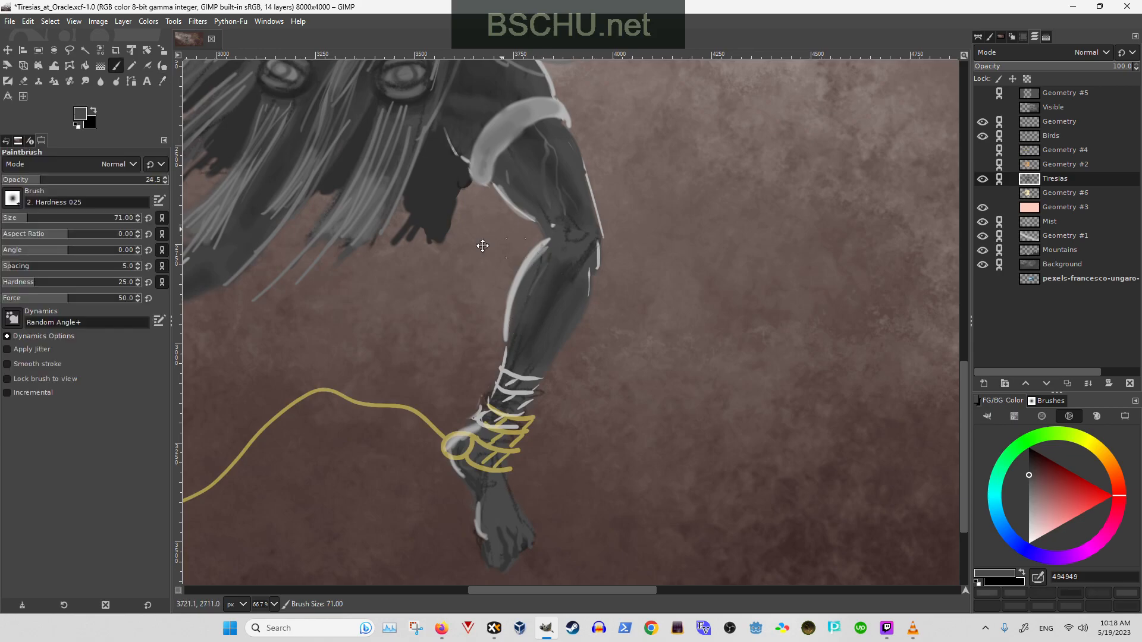
# - Shade the thigh between the leg band and the knee with sampled greys 2e2e2e and 494949
pyautogui.scroll(5, 482, 246)
pyautogui.press('o')
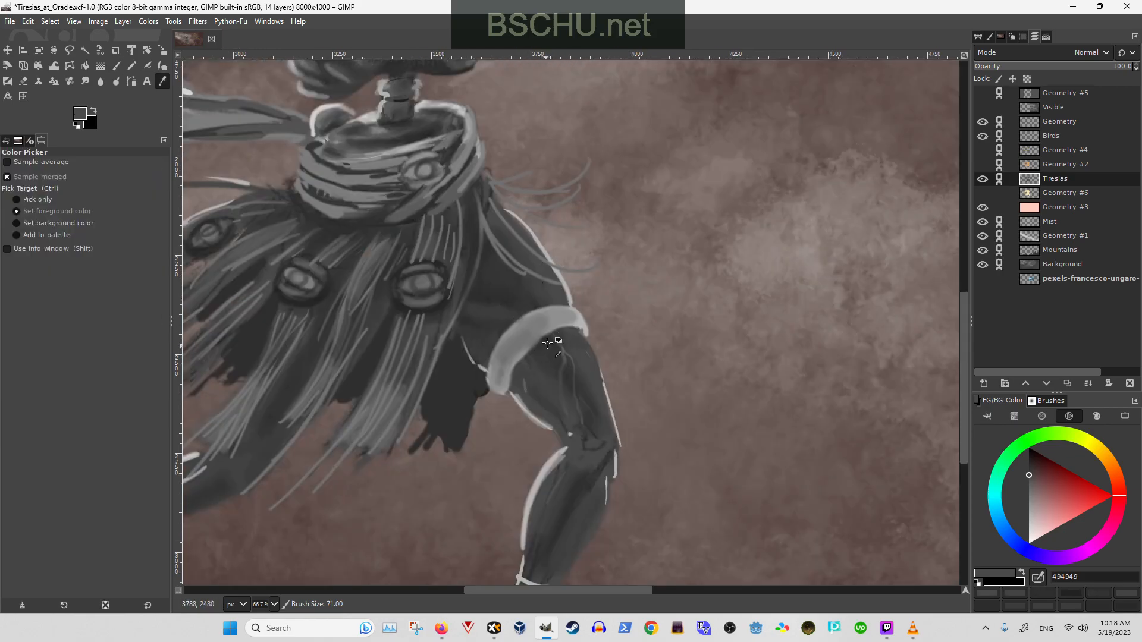
pyautogui.click(550, 344)
pyautogui.press('p')
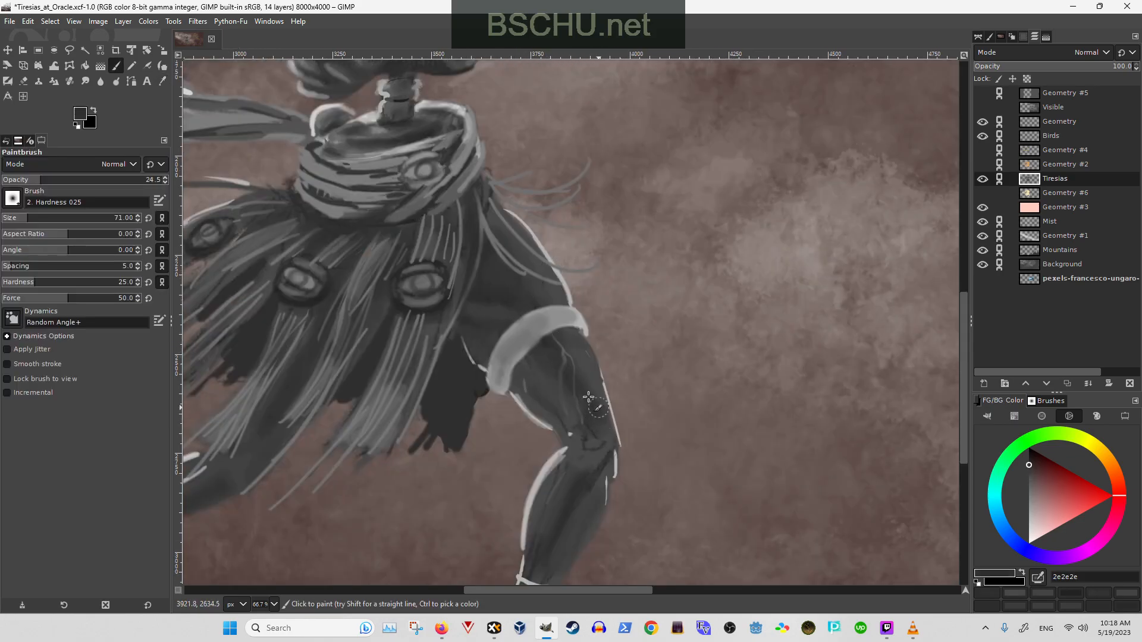
pyautogui.press('o')
pyautogui.click(601, 376)
pyautogui.press('p')
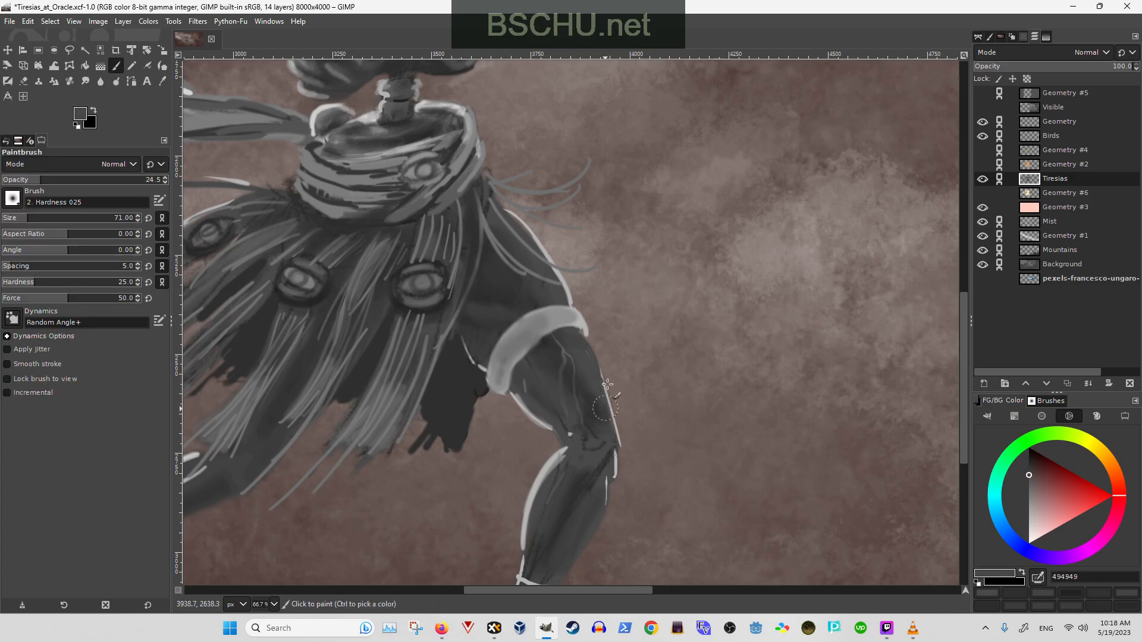
# - Reduce the brush to size 51 and blend the vein line and thigh around the leg band with sampled greys
pyautogui.press('[')
pyautogui.press('[')
pyautogui.press('[')
pyautogui.press('[')
pyautogui.press('[')
pyautogui.press('[')
pyautogui.press('[')
pyautogui.press('[')
pyautogui.press('[')
pyautogui.press('[')
pyautogui.press('o')
pyautogui.click(489, 291)
pyautogui.press('p')
pyautogui.press('o')
pyautogui.press('p')
pyautogui.keyDown('ctrl'); pyautogui.click(485, 333); pyautogui.keyUp('ctrl')
pyautogui.keyDown('ctrl'); pyautogui.click(561, 353); pyautogui.keyUp('ctrl')
# - Paint soft highlights in sampled light grey b5b5b5 just below and above the leg band, adjusting the brush opacity to 35.7
pyautogui.press('o')
pyautogui.click(549, 244)
pyautogui.press('p')
pyautogui.moveTo(559, 354); pyautogui.dragTo(571, 337)
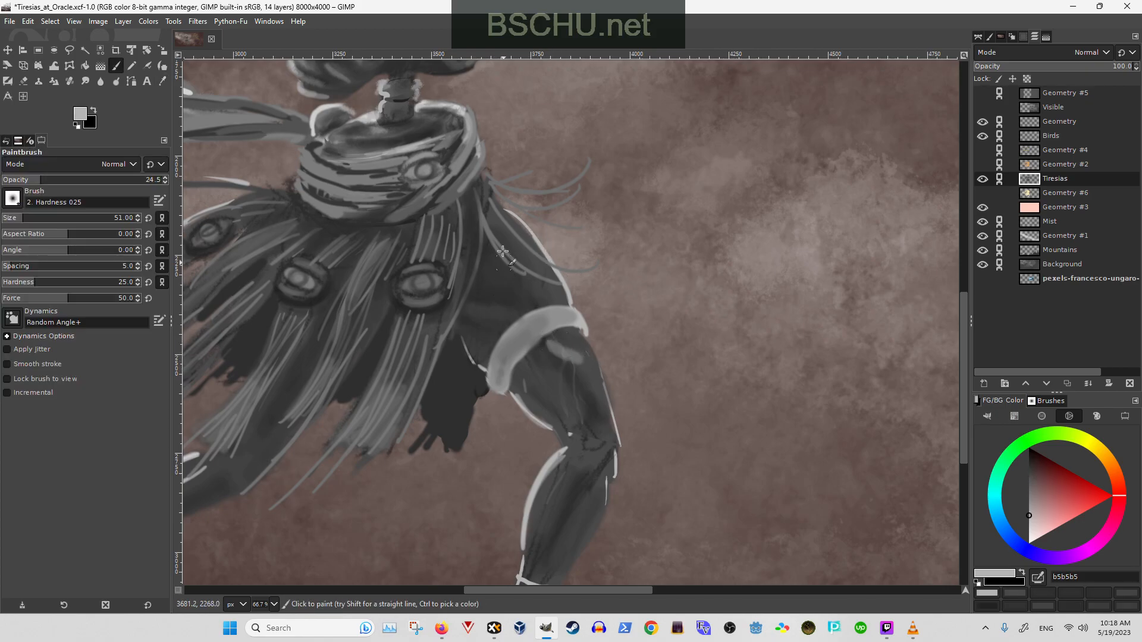
pyautogui.moveTo(34, 182); pyautogui.dragTo(18, 182)
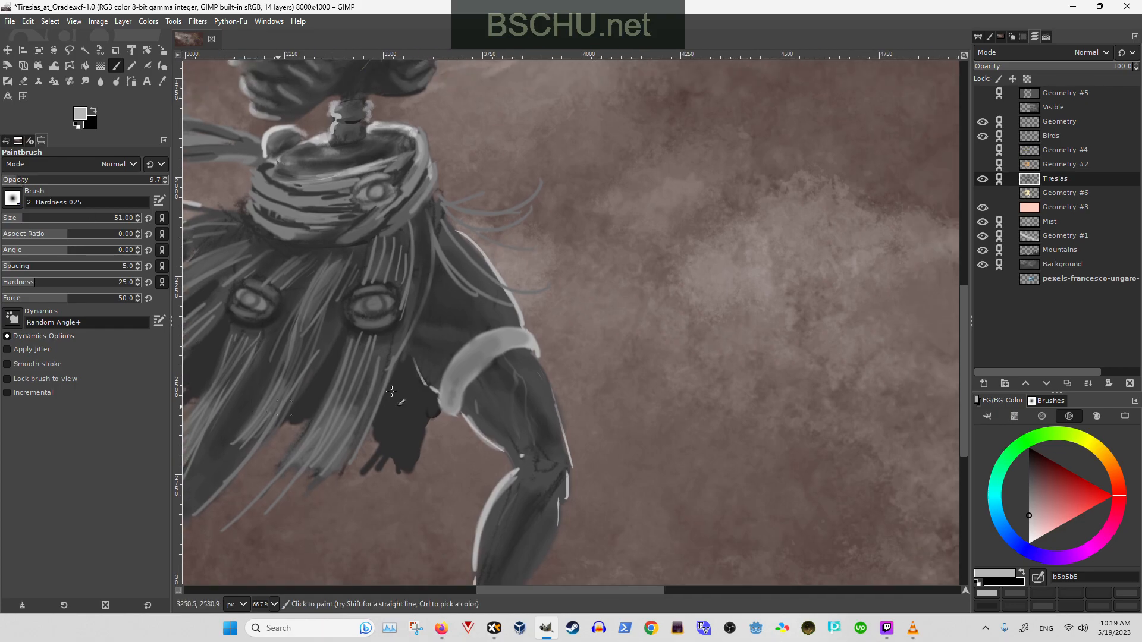
pyautogui.moveTo(444, 329)
pyautogui.mouseDown()
pyautogui.moveTo(501, 347)
pyautogui.moveTo(505, 368)
pyautogui.moveTo(540, 398)
pyautogui.mouseUp()
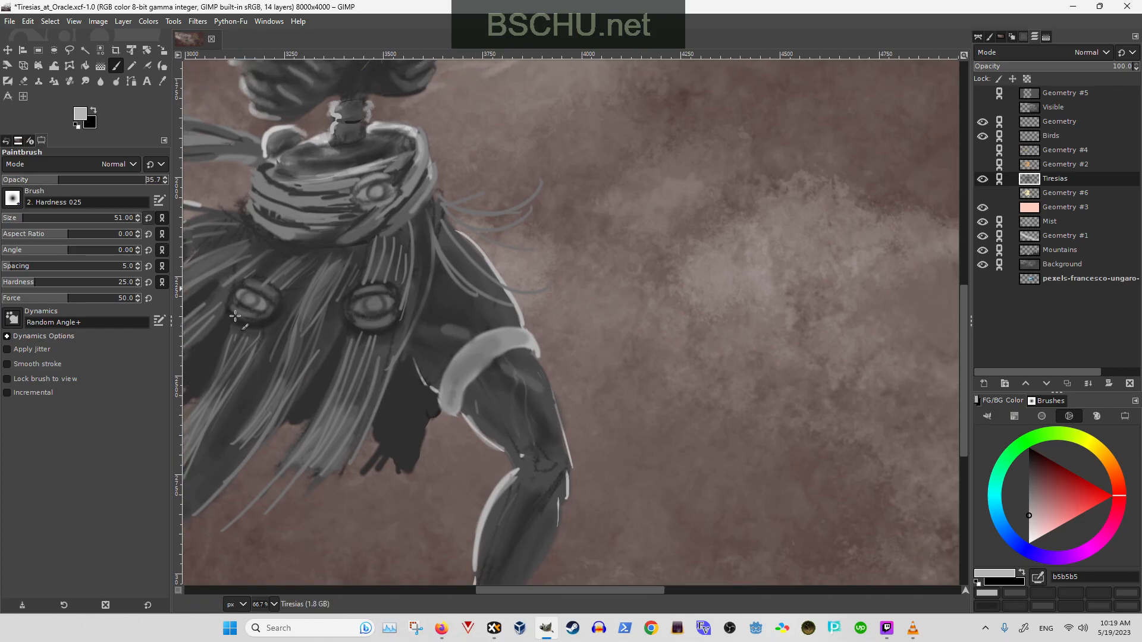
# - Blend the new highlight below the leg band into the thigh with sampled dark grey 363636
pyautogui.press('1')
pyautogui.press('o')
pyautogui.click(480, 339)
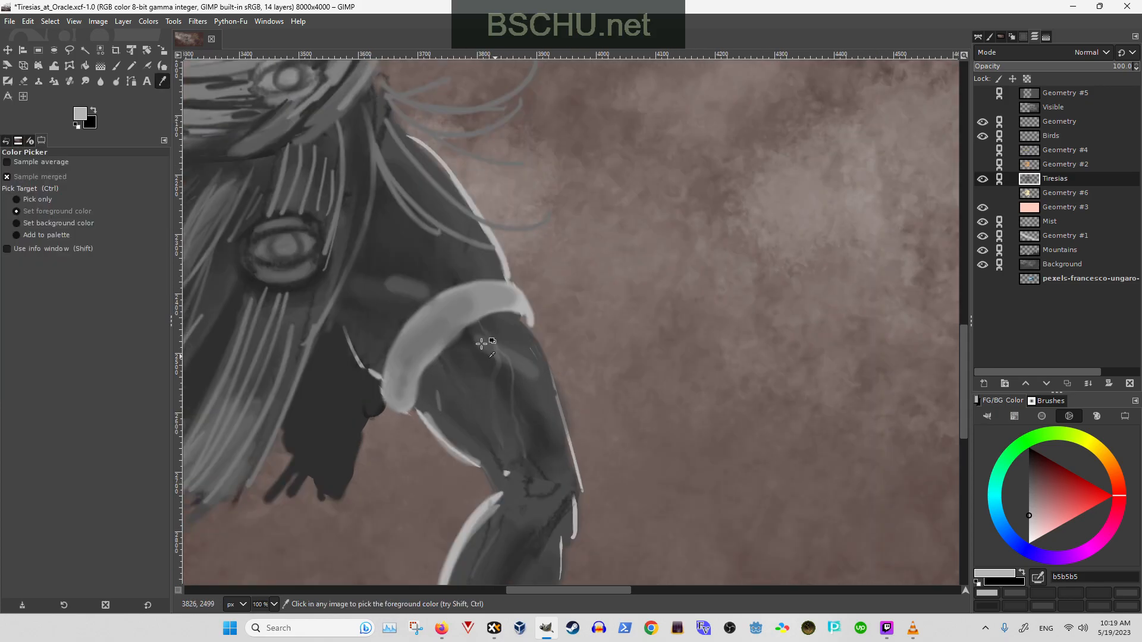
pyautogui.press('p')
pyautogui.press('o')
pyautogui.click(481, 365)
pyautogui.press('p')
# - Sample dark grey 313131 and soften the shading on the inner thigh above the leg band
pyautogui.scroll(-3, 540, 369)
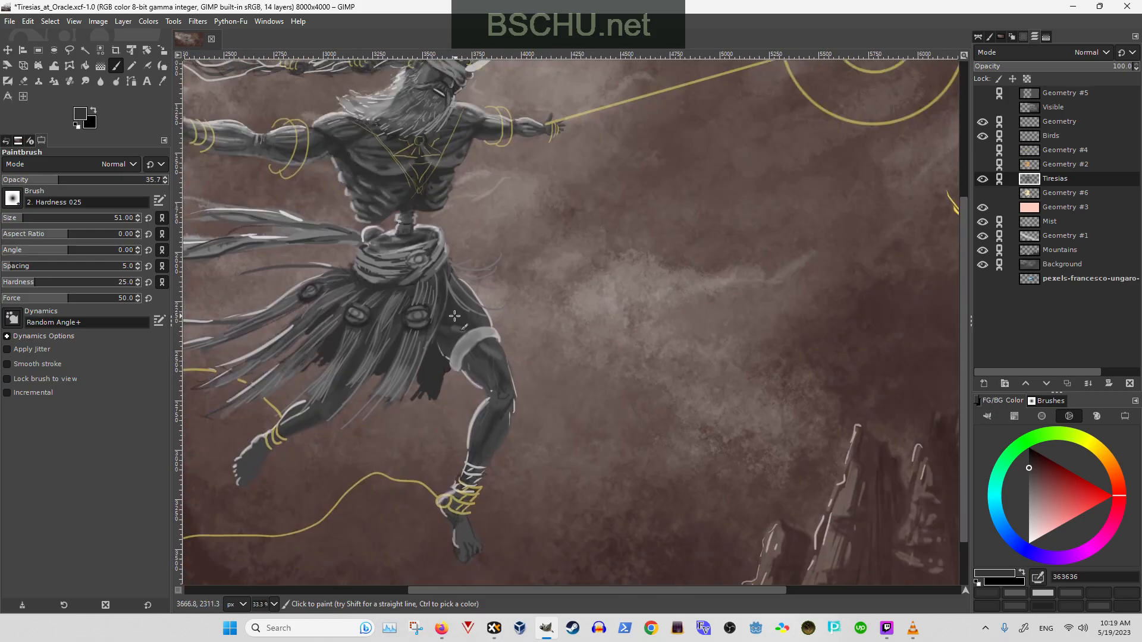
pyautogui.scroll(2, 455, 312)
pyautogui.press('o')
pyautogui.click(438, 324)
pyautogui.press('p')
pyautogui.moveTo(421, 349)
pyautogui.mouseDown()
pyautogui.moveTo(434, 371)
pyautogui.moveTo(444, 322)
pyautogui.mouseUp()
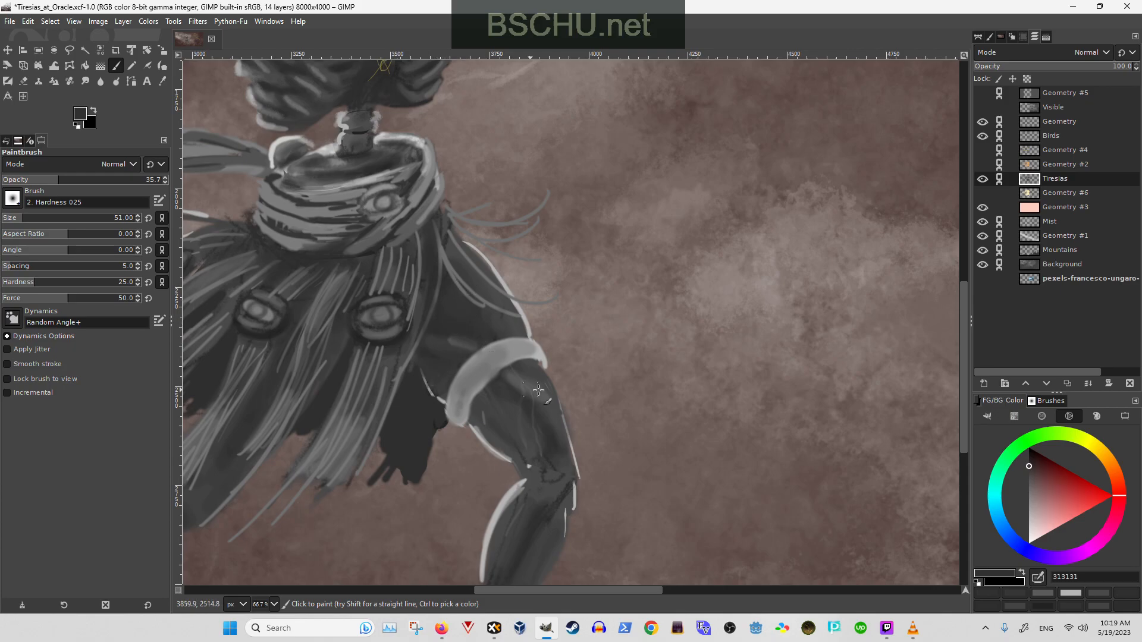
pyautogui.moveTo(527, 510)
pyautogui.mouseDown()
pyautogui.moveTo(522, 379)
pyautogui.moveTo(479, 496)
pyautogui.moveTo(587, 346)
pyautogui.moveTo(532, 319)
pyautogui.moveTo(577, 312)
pyautogui.moveTo(592, 357)
pyautogui.moveTo(571, 312)
pyautogui.moveTo(574, 357)
pyautogui.mouseUp()
pyautogui.hotkey('ctrl', 'z')
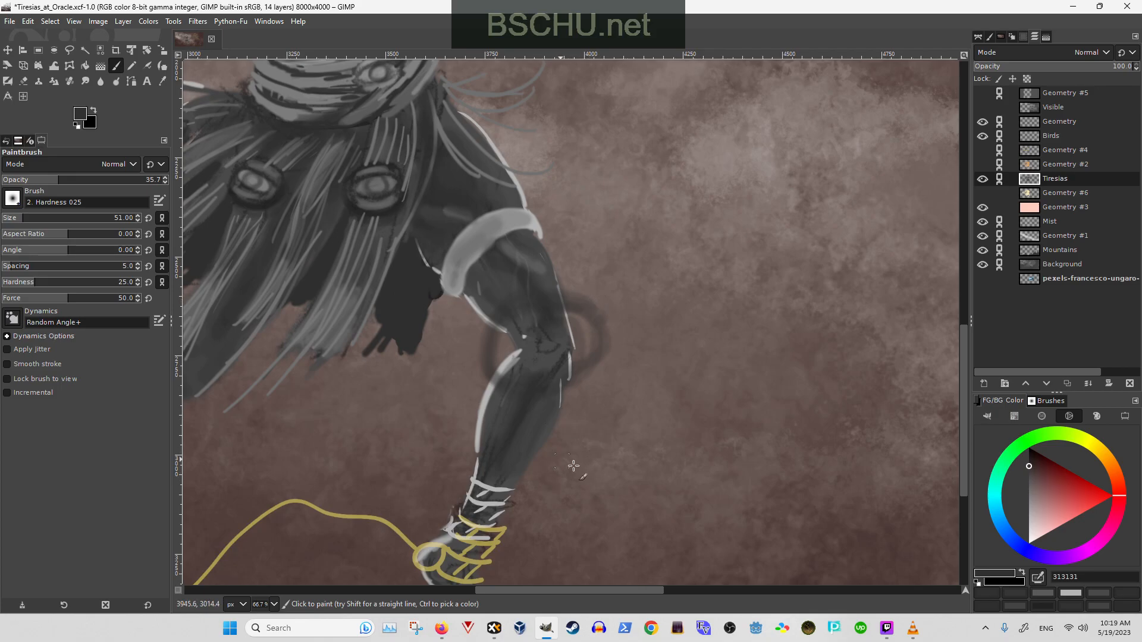
pyautogui.moveTo(557, 489); pyautogui.dragTo(732, 345)
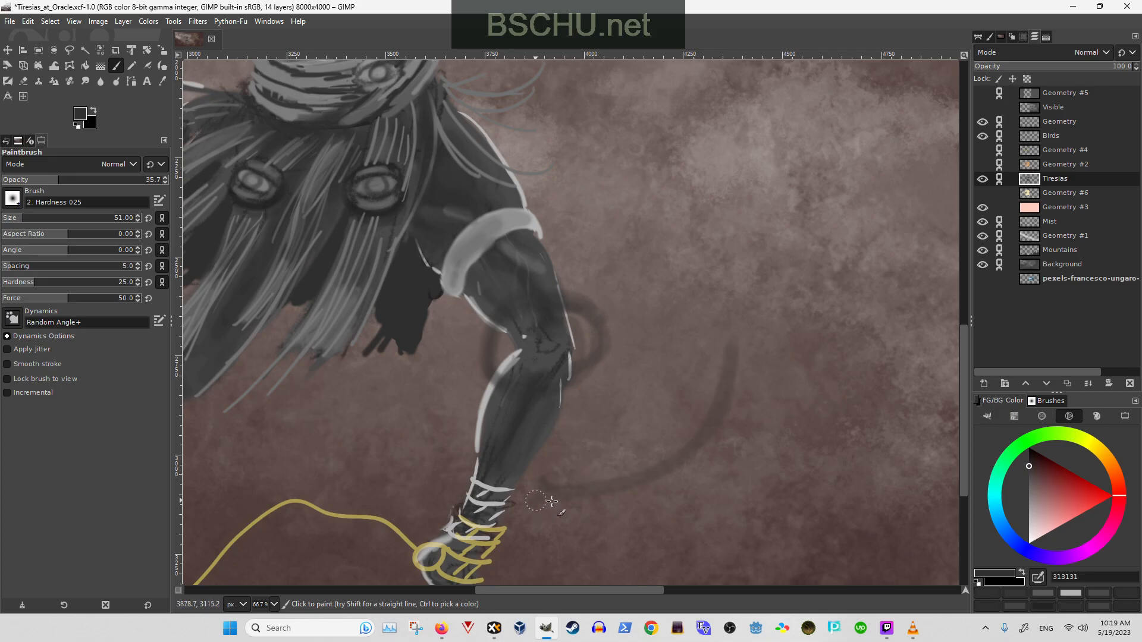
pyautogui.moveTo(605, 420)
pyautogui.mouseDown()
pyautogui.moveTo(420, 411)
pyautogui.moveTo(617, 423)
pyautogui.moveTo(449, 422)
pyautogui.mouseUp()
pyautogui.scroll(-2, 551, 348)
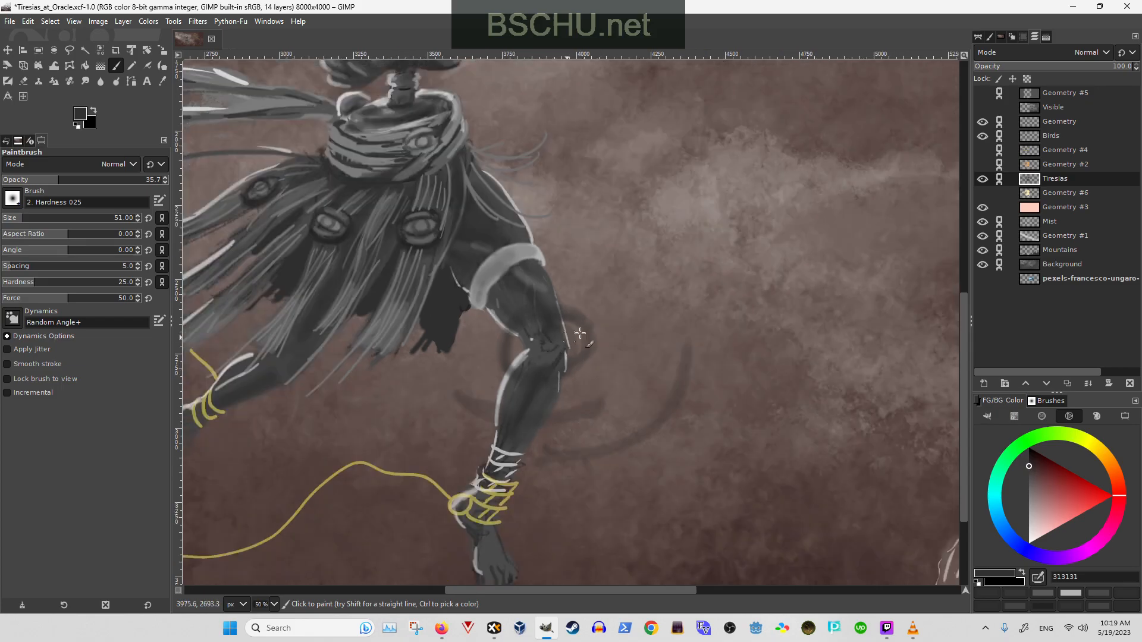
pyautogui.hotkey('ctrl', 'z')
pyautogui.hotkey('ctrl', 'z')
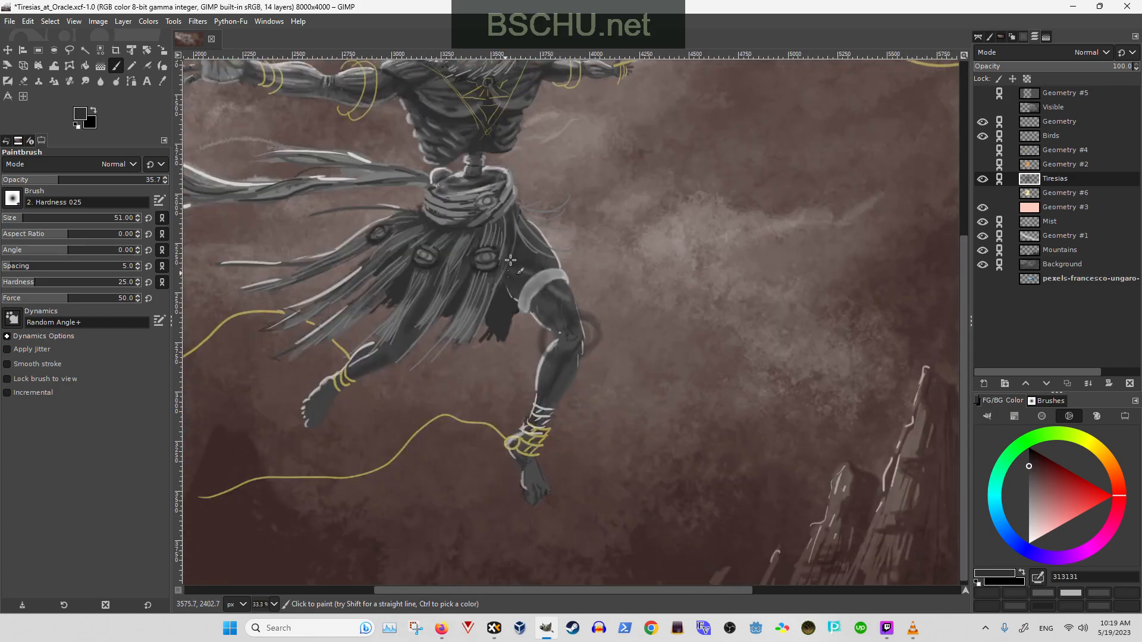
pyautogui.hotkey('ctrl', 'z')
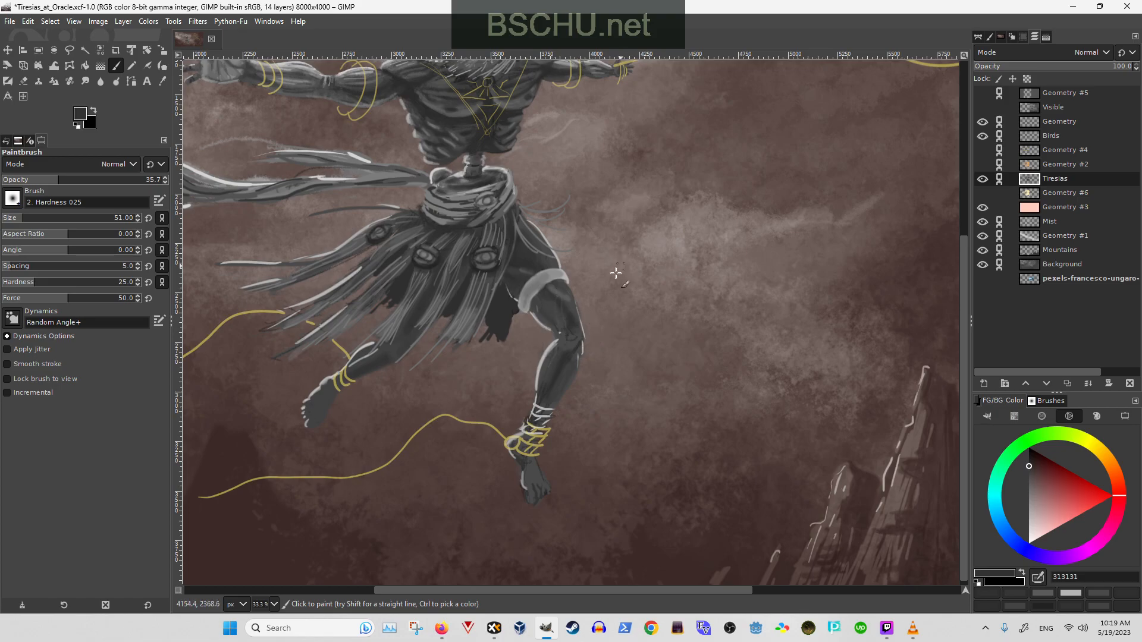
# - Paint a sampled b5b5b5 highlight along the outer thigh above the leg band and erase along its outer edge
pyautogui.scroll(1, 514, 286)
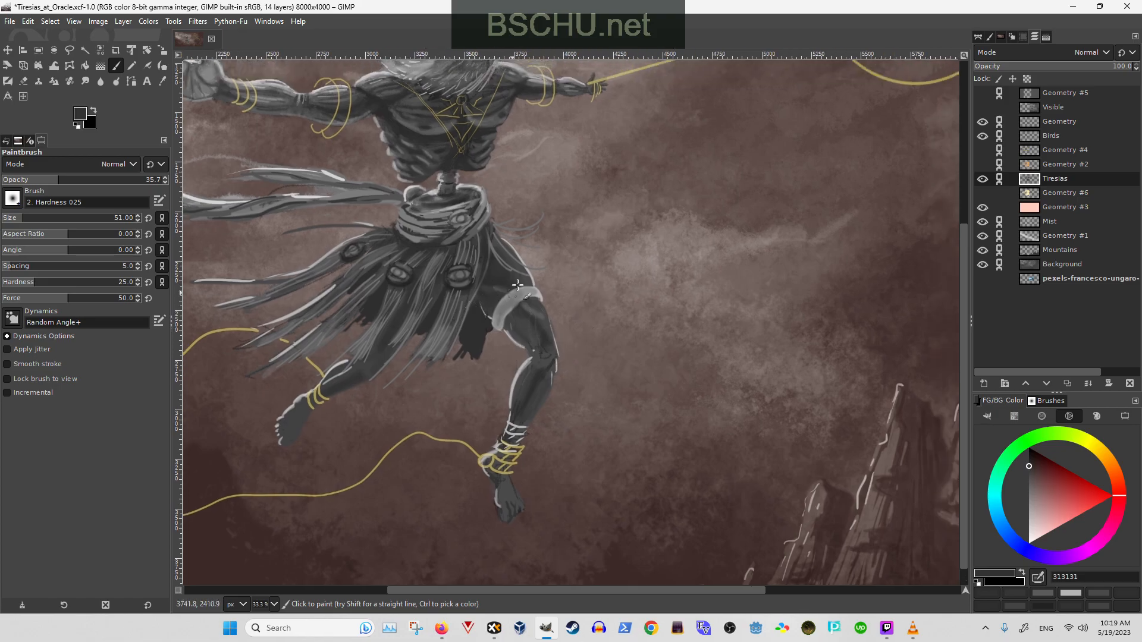
pyautogui.scroll(2, 534, 270)
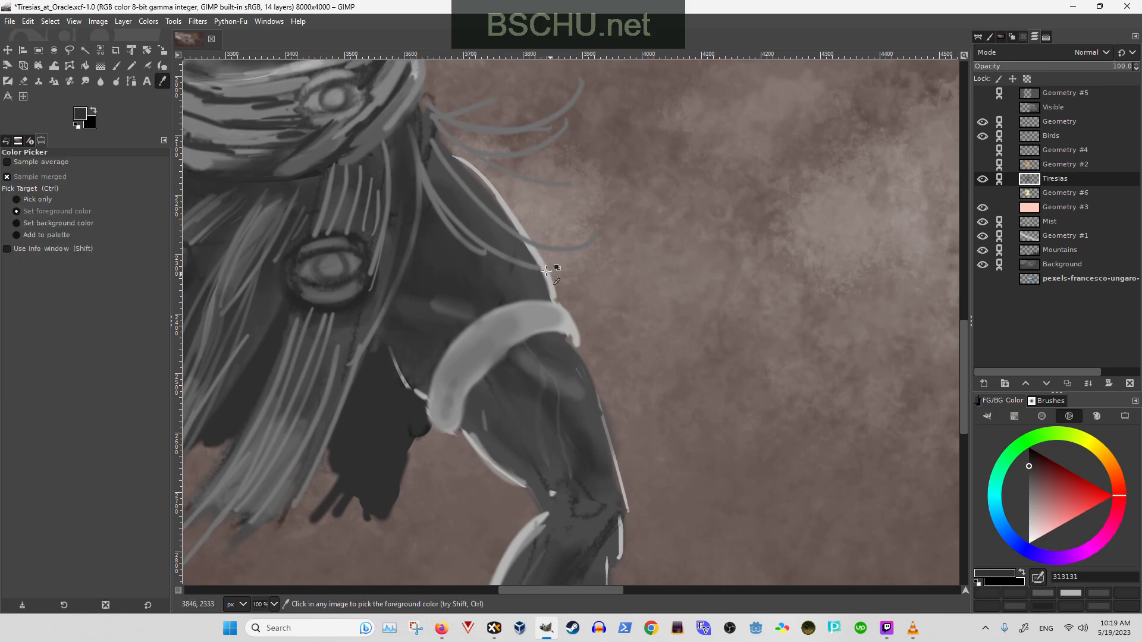
pyautogui.keyDown('ctrl'); pyautogui.click(551, 260); pyautogui.keyUp('ctrl')
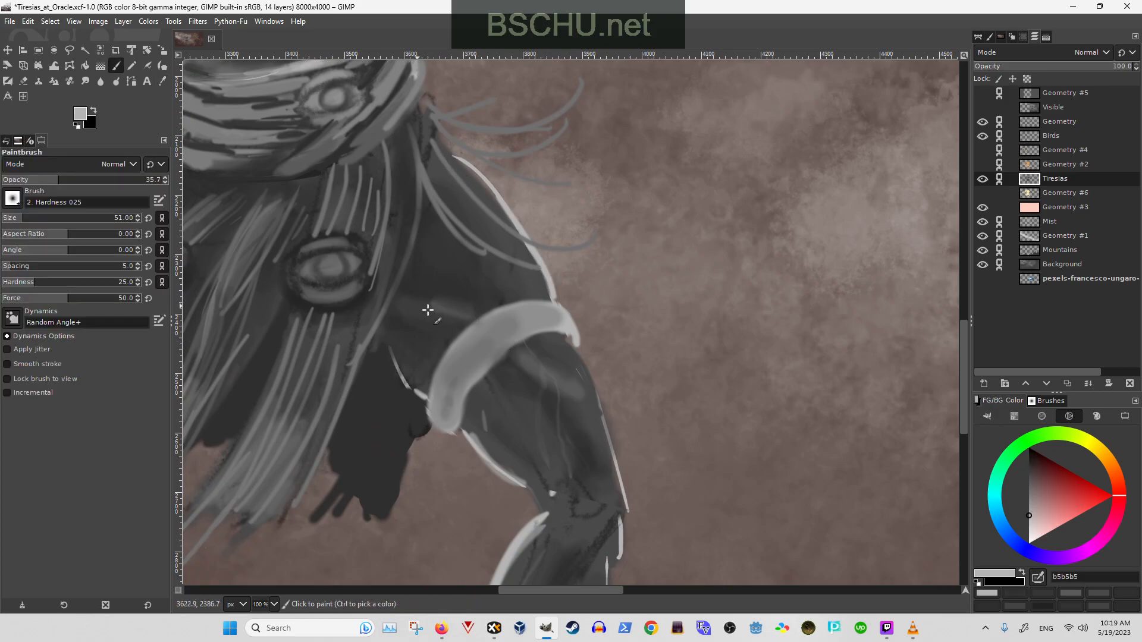
pyautogui.moveTo(417, 306)
pyautogui.mouseDown()
pyautogui.moveTo(598, 424)
pyautogui.moveTo(392, 291)
pyautogui.mouseUp()
pyautogui.hotkey('ctrl', 'z')
pyautogui.moveTo(439, 155)
pyautogui.mouseDown()
pyautogui.moveTo(556, 300)
pyautogui.moveTo(547, 285)
pyautogui.mouseUp()
pyautogui.hotkey('shift', 'e')
pyautogui.moveTo(466, 158)
pyautogui.mouseDown()
pyautogui.moveTo(539, 239)
pyautogui.moveTo(555, 295)
pyautogui.moveTo(534, 250)
pyautogui.moveTo(554, 279)
pyautogui.mouseUp()
# - Sample mid grey 7d7d7d and blend the outer thigh highlight down toward the leg band with a larger brush of 81
pyautogui.press('o')
pyautogui.click(528, 246)
pyautogui.press('p')
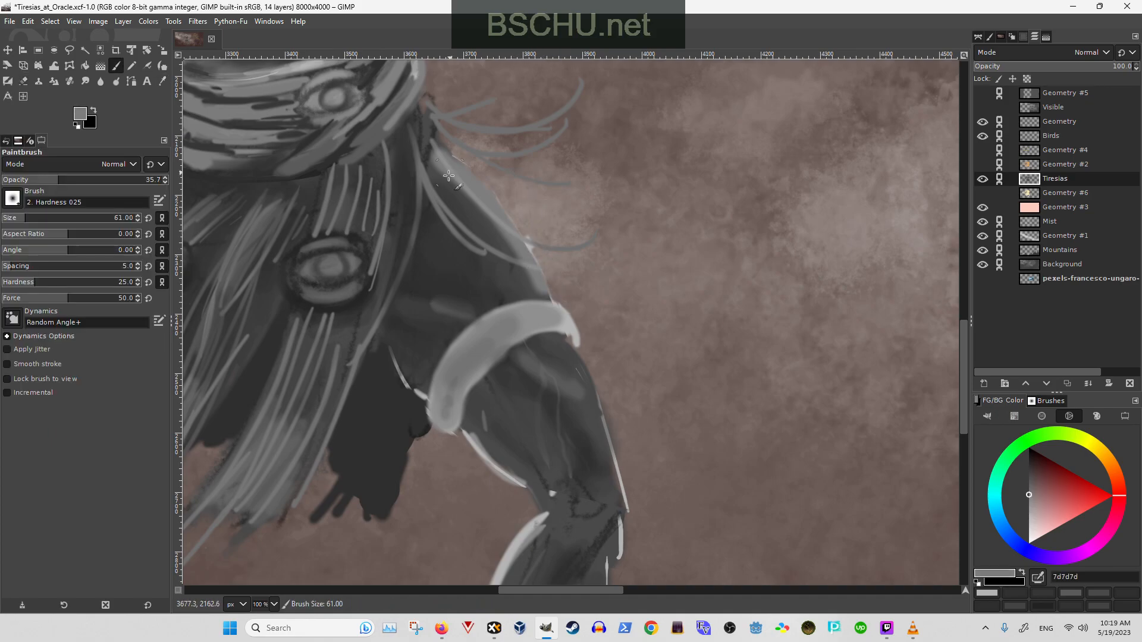
pyautogui.moveTo(459, 187); pyautogui.dragTo(518, 247)
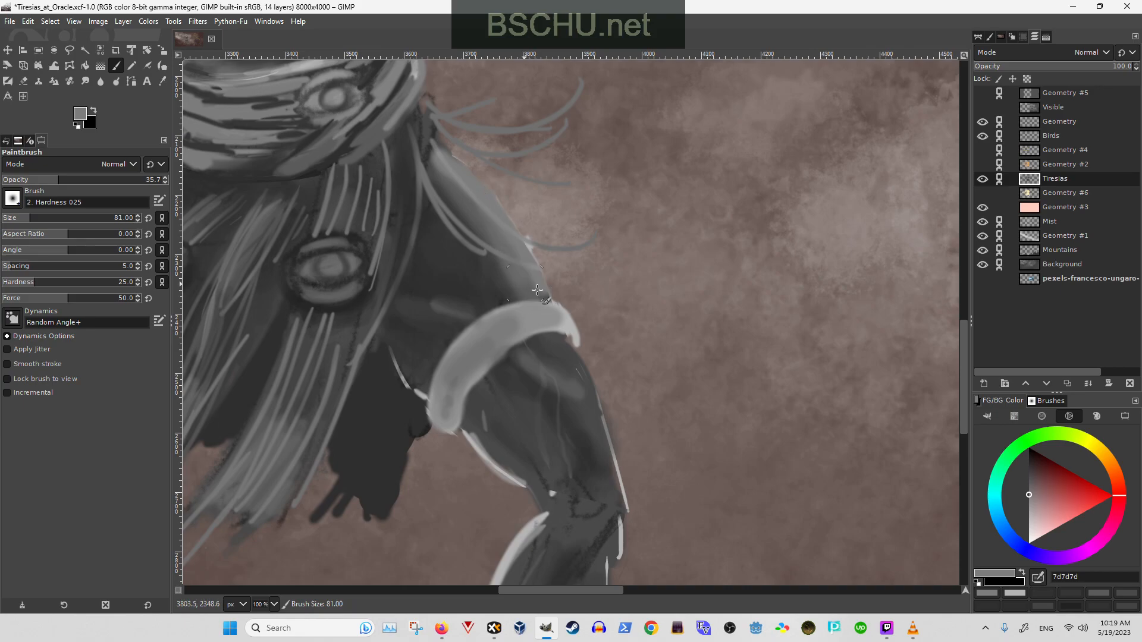
# - Paint a soft 7d7d7d highlight on the lower thigh between the leg band and the knee
pyautogui.moveTo(511, 339); pyautogui.dragTo(512, 239)
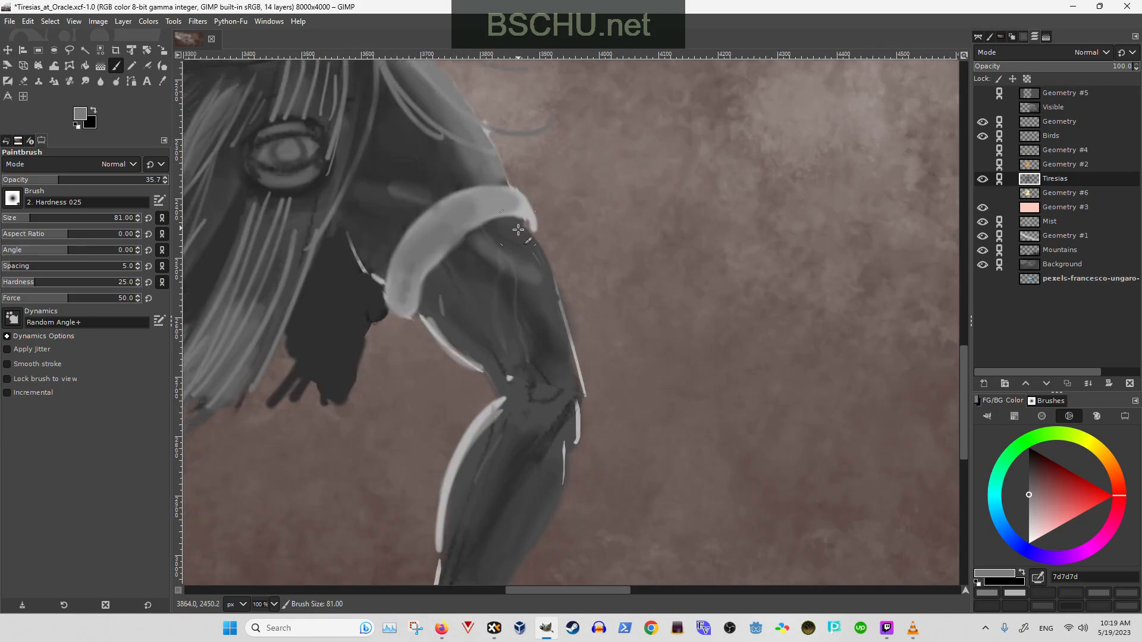
pyautogui.scroll(-3, 518, 230)
pyautogui.scroll(1, 469, 309)
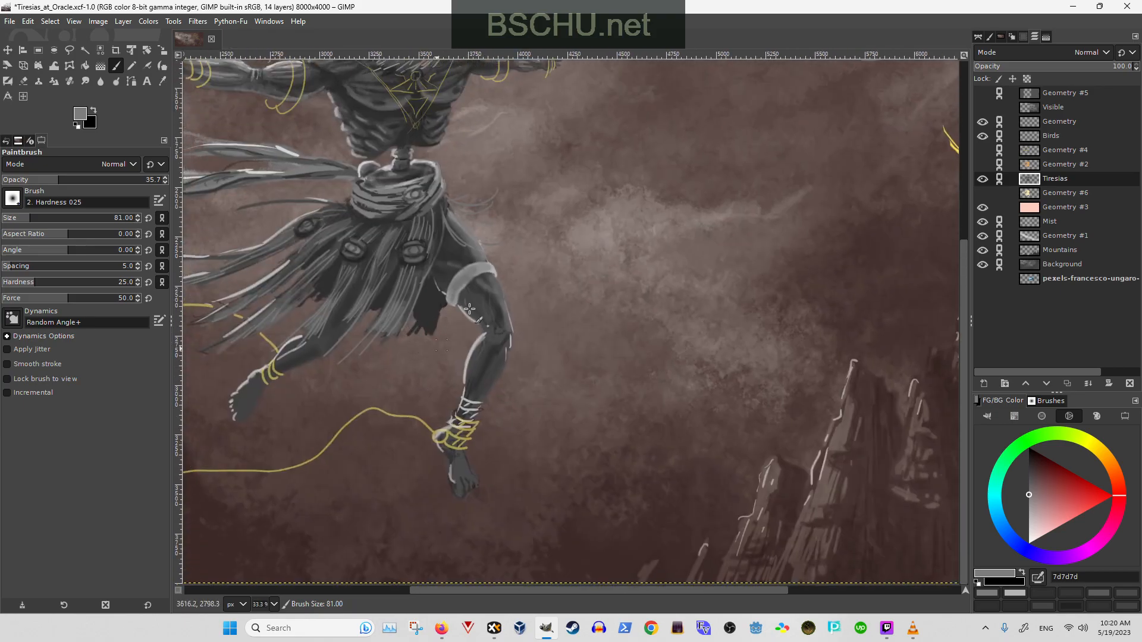
pyautogui.scroll(2, 470, 309)
pyautogui.moveTo(470, 301); pyautogui.dragTo(476, 324)
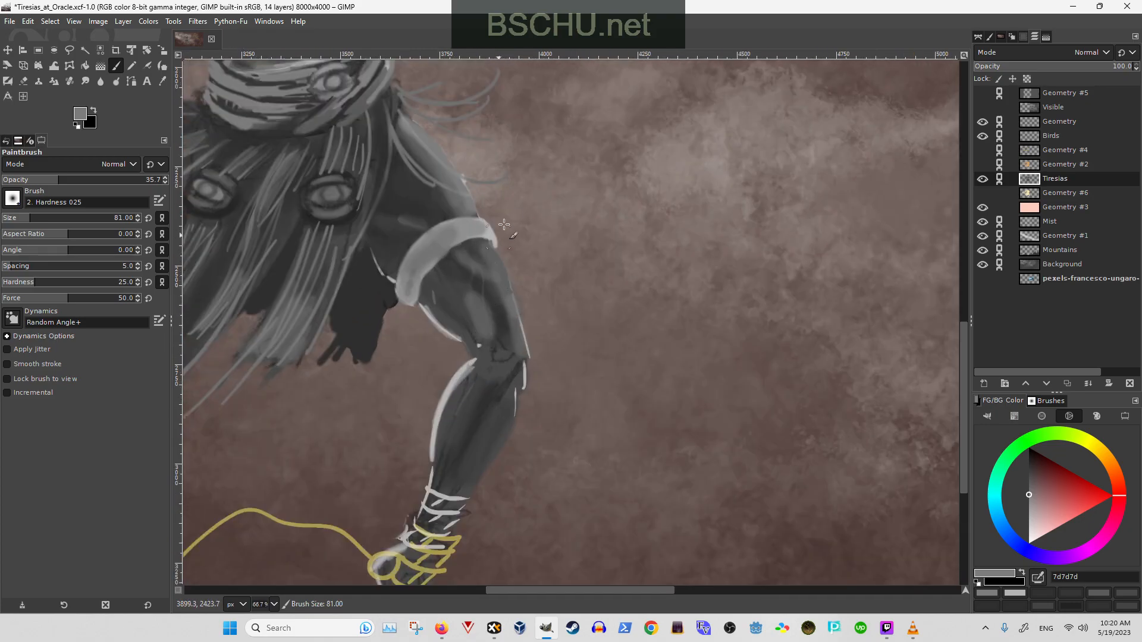
# - Glaze 7d7d7d softly over the thigh above the leg band with brush size 111, lowering the opacity to 10
pyautogui.scroll(4, 465, 260)
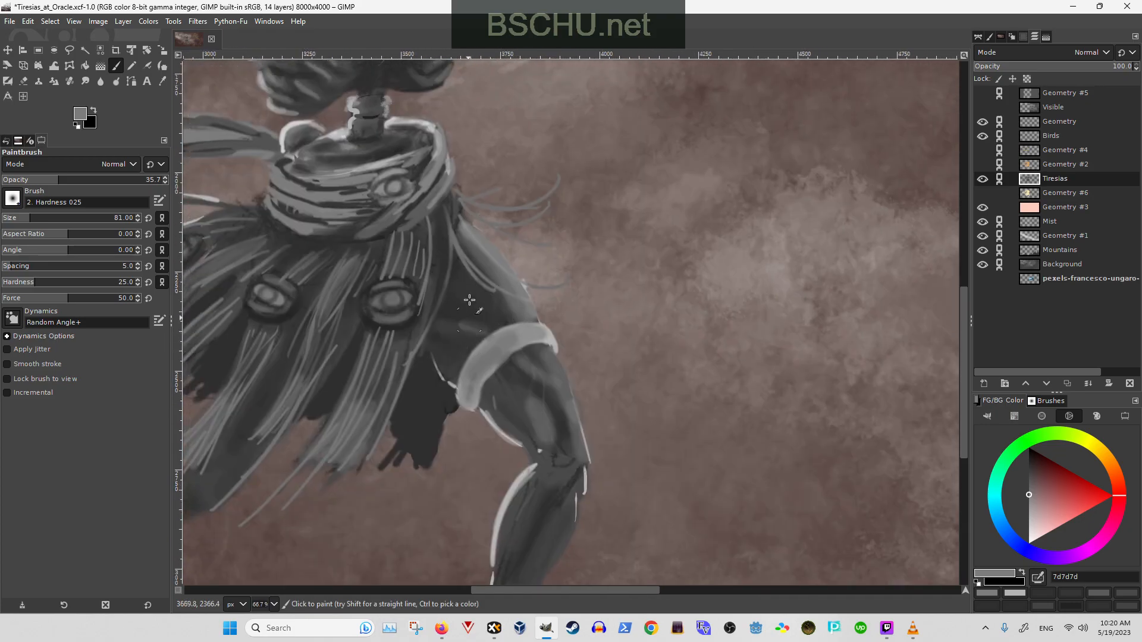
pyautogui.click(36, 181)
pyautogui.moveTo(521, 295); pyautogui.dragTo(493, 327)
pyautogui.hotkey('shift', ']')
pyautogui.hotkey('shift', ']')
pyautogui.hotkey('shift', ']')
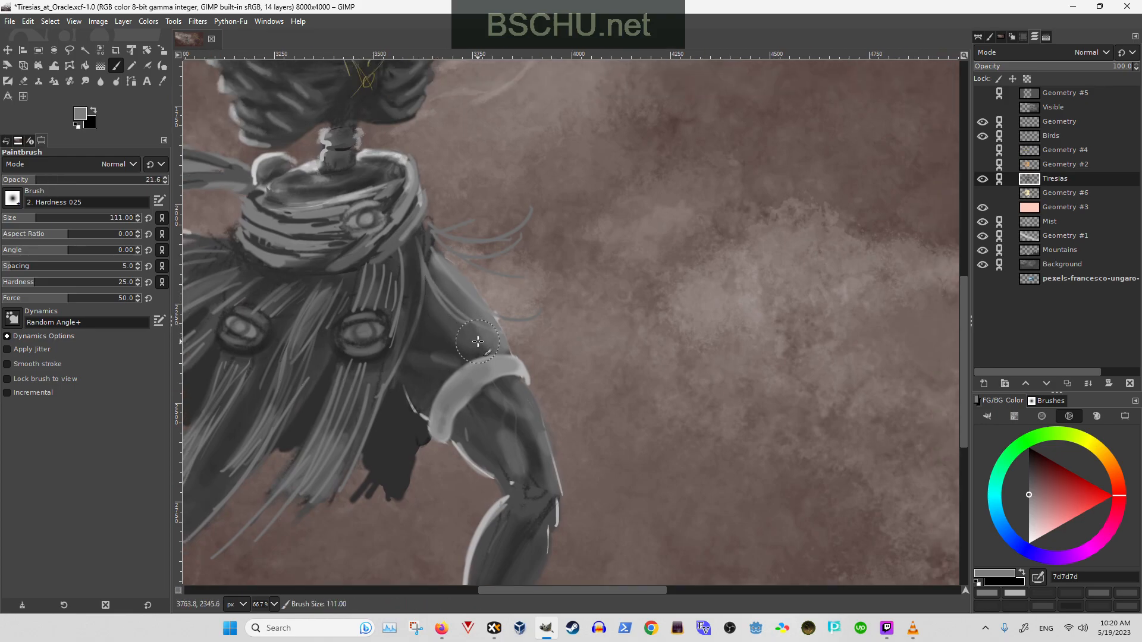
pyautogui.click(20, 181)
pyautogui.moveTo(306, 364); pyautogui.dragTo(330, 359)
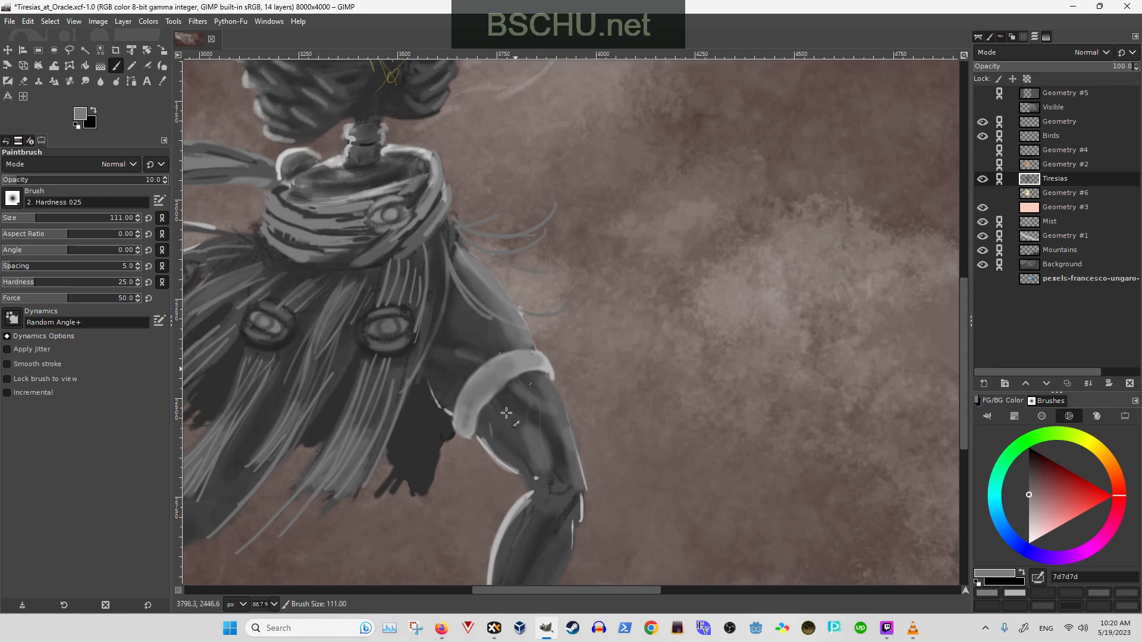
# - Sample dark grey 3f3f3f, soften the highlight along the back of the calf with brush size 91, and clean its edge with the Eraser
pyautogui.moveTo(481, 314); pyautogui.dragTo(491, 156)
pyautogui.scroll(-2, 505, 255)
pyautogui.press('o')
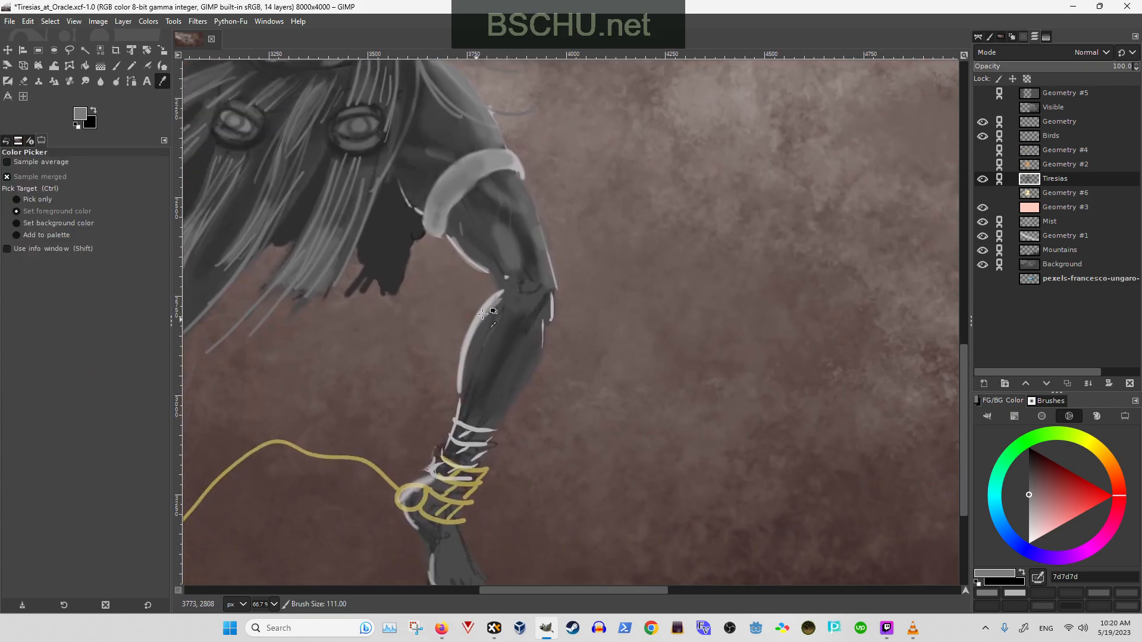
pyautogui.click(479, 324)
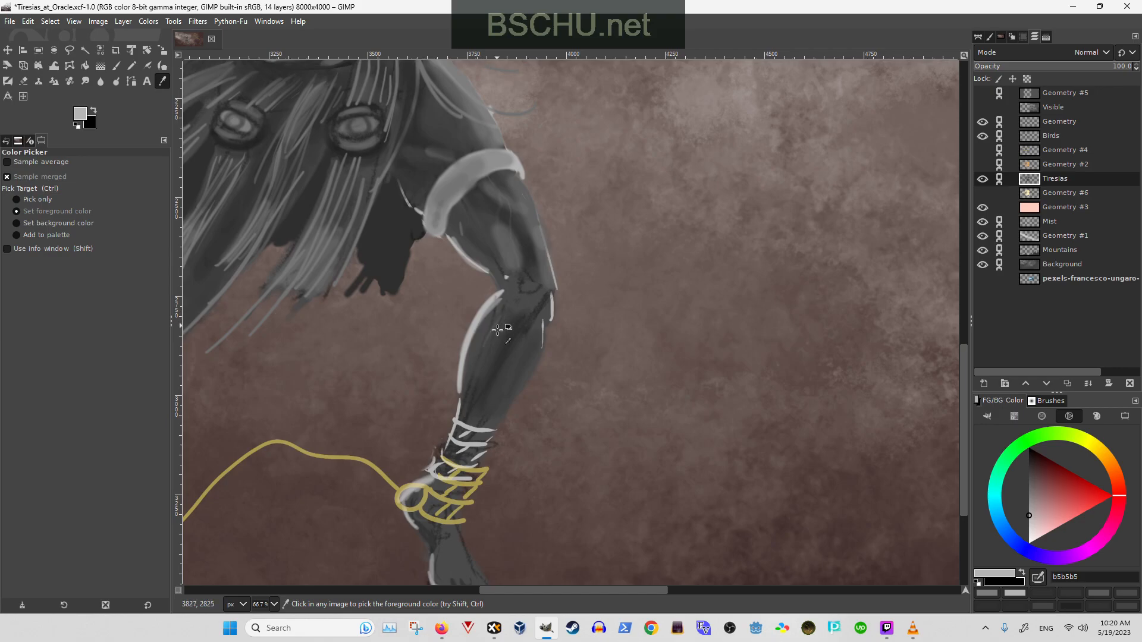
pyautogui.click(490, 320)
pyautogui.press('p')
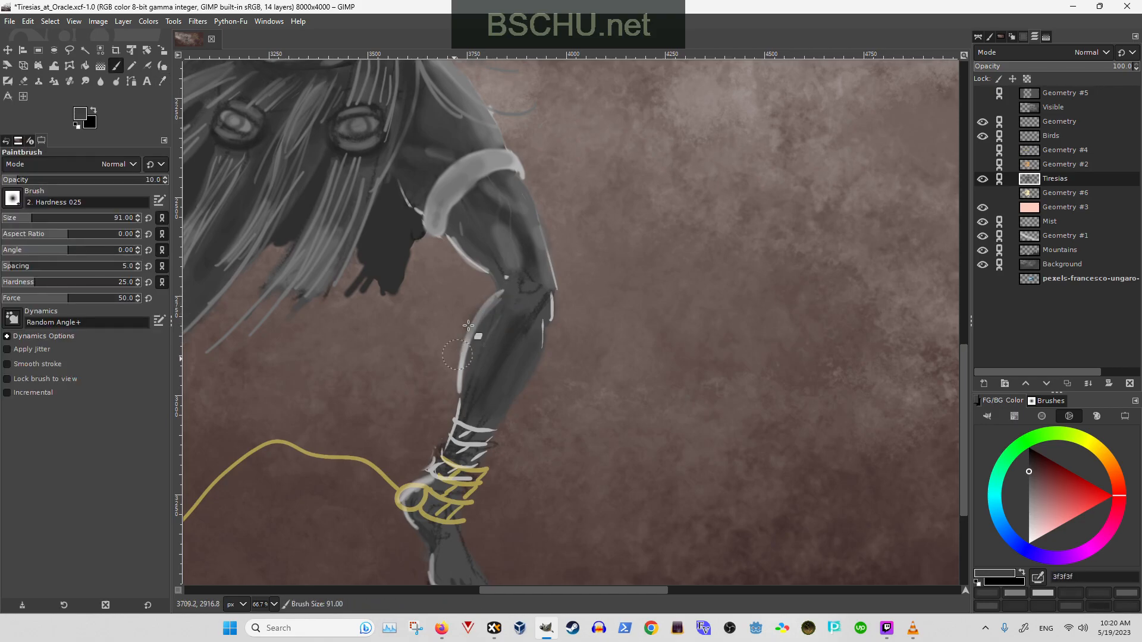
pyautogui.hotkey('shift', 'e')
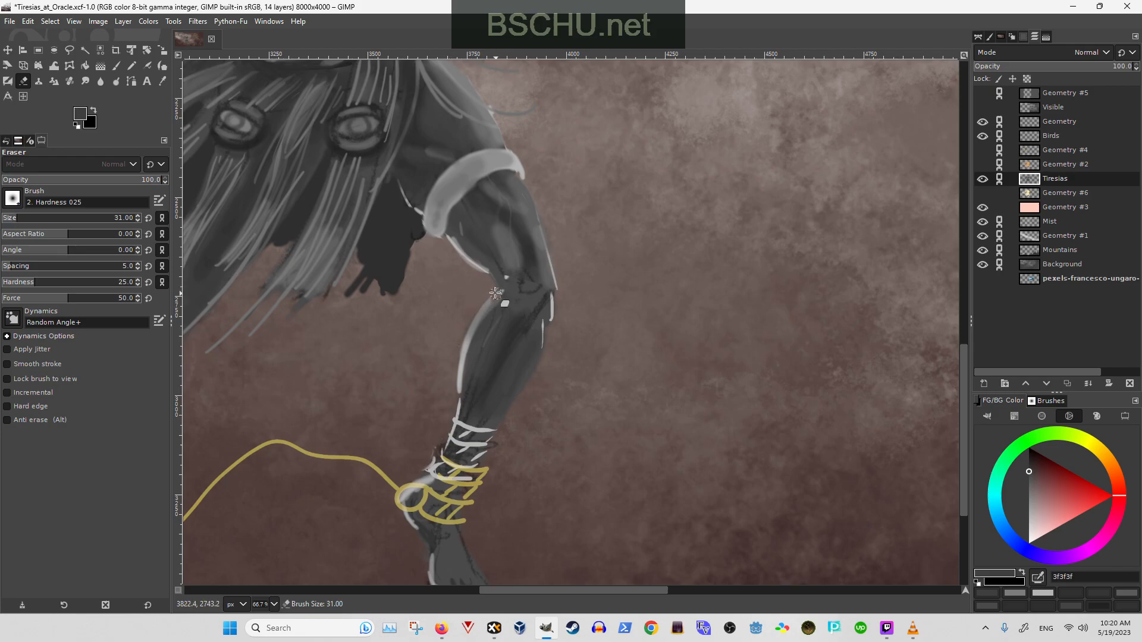
# - Blend the back of the knee and upper calf with sampled greys 494949, 373737 and 333333, reducing the brush size to 81
pyautogui.press('p')
pyautogui.keyDown('ctrl'); pyautogui.click(515, 278); pyautogui.keyUp('ctrl')
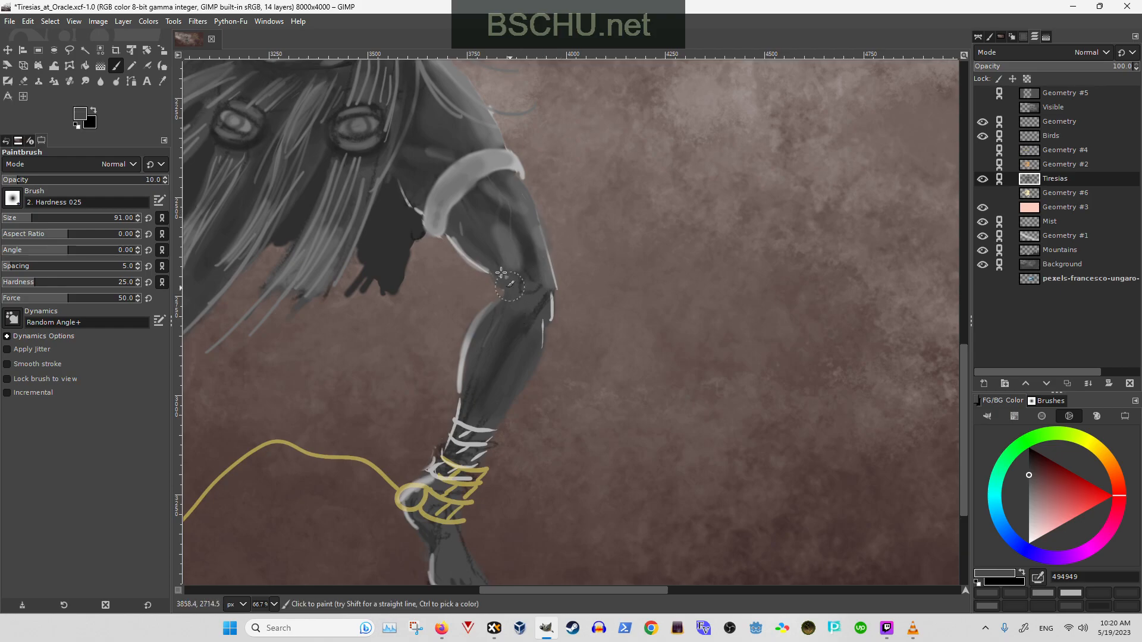
pyautogui.press('o')
pyautogui.click(515, 342)
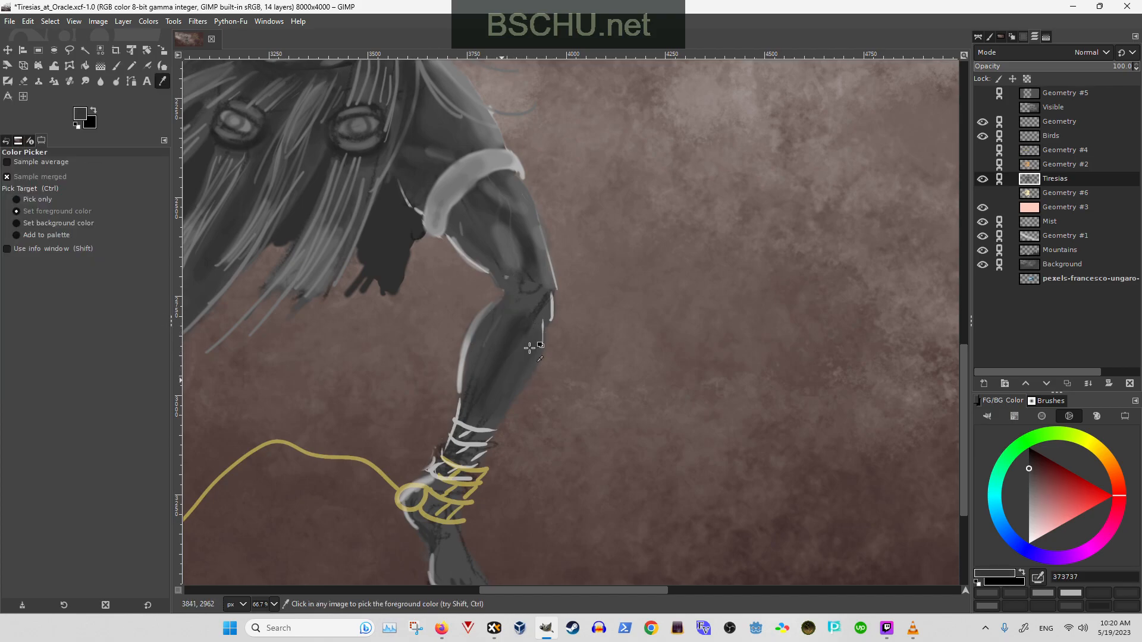
pyautogui.scroll(-1, 524, 326)
pyautogui.scroll(1, 479, 329)
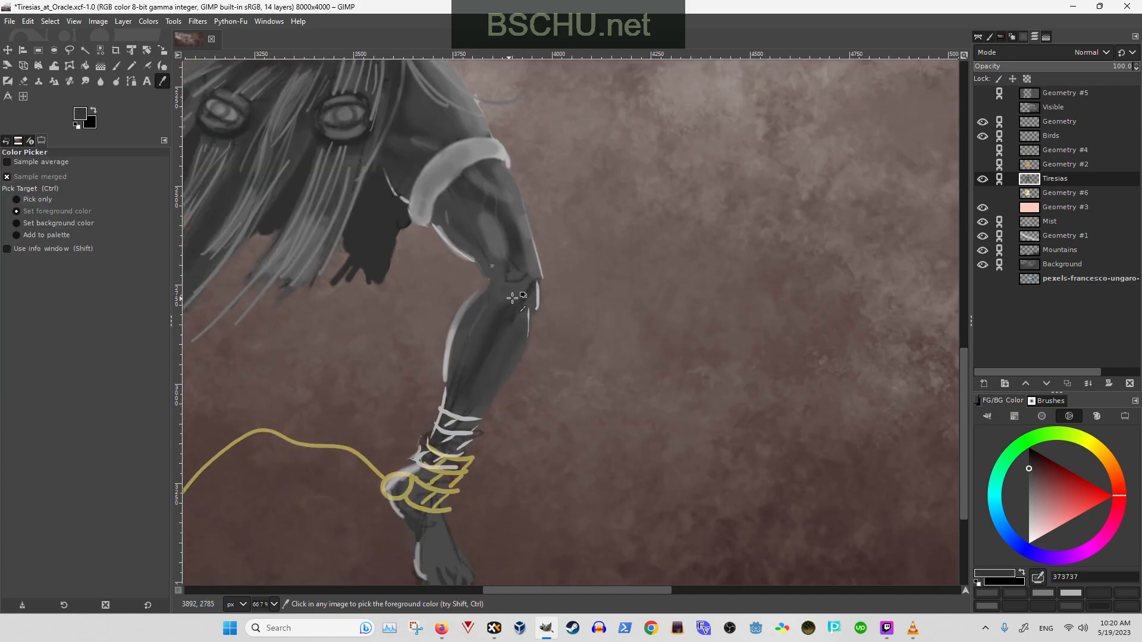
pyautogui.click(515, 304)
pyautogui.press('p')
pyautogui.hotkey('shift', '[')
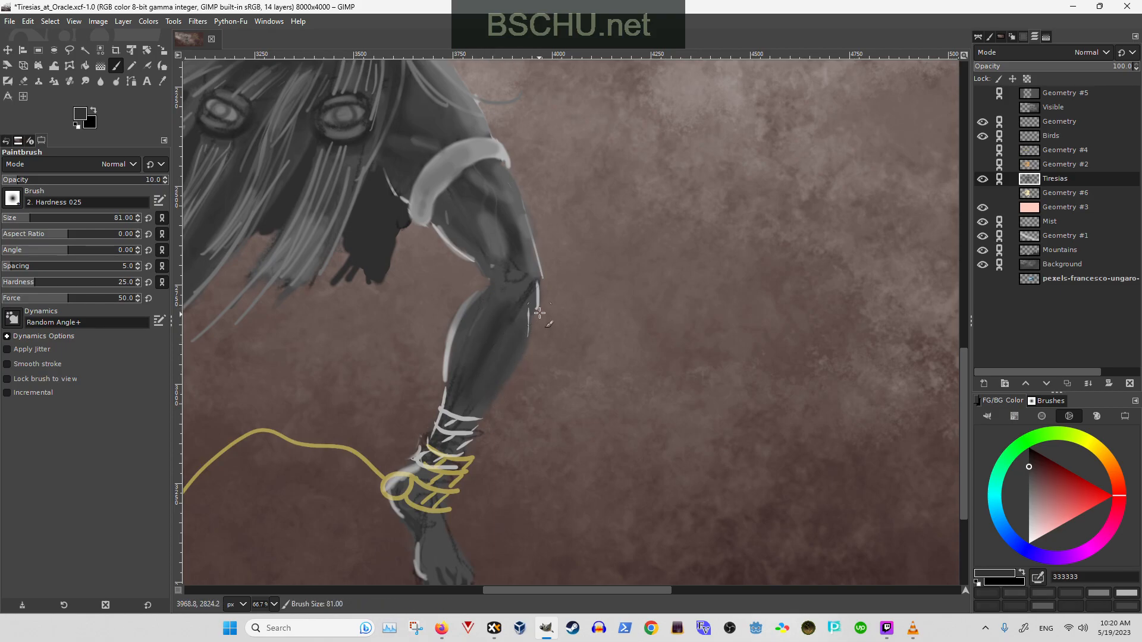
# - Raise the brush opacity to 43.9 and shade the calf with sampled greys 313131, 363636 and 494949
pyautogui.keyDown('ctrl'); pyautogui.click(512, 291); pyautogui.keyUp('ctrl')
pyautogui.click(69, 181)
pyautogui.hscroll(1, 405, 381)
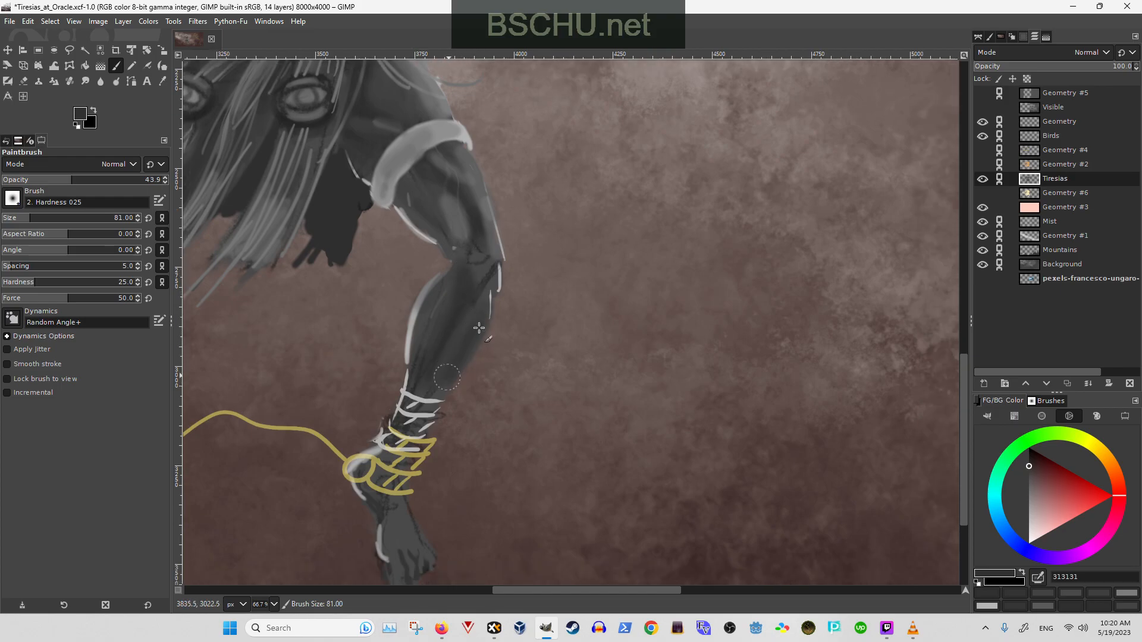
pyautogui.keyDown('ctrl'); pyautogui.click(455, 333); pyautogui.keyUp('ctrl')
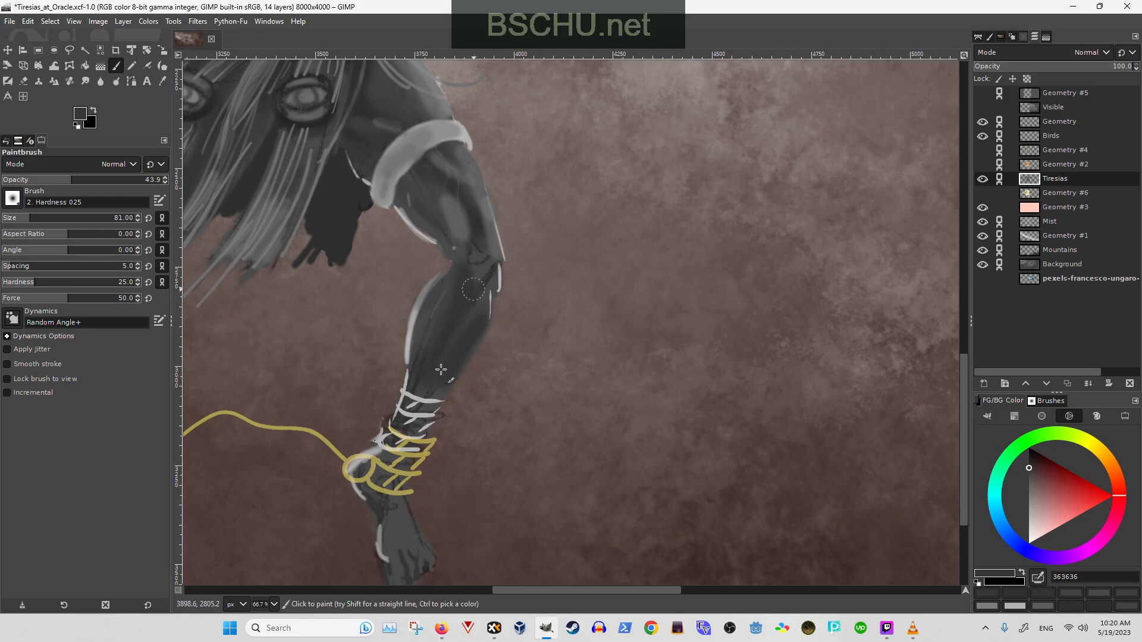
pyautogui.keyDown('ctrl'); pyautogui.click(489, 268); pyautogui.keyUp('ctrl')
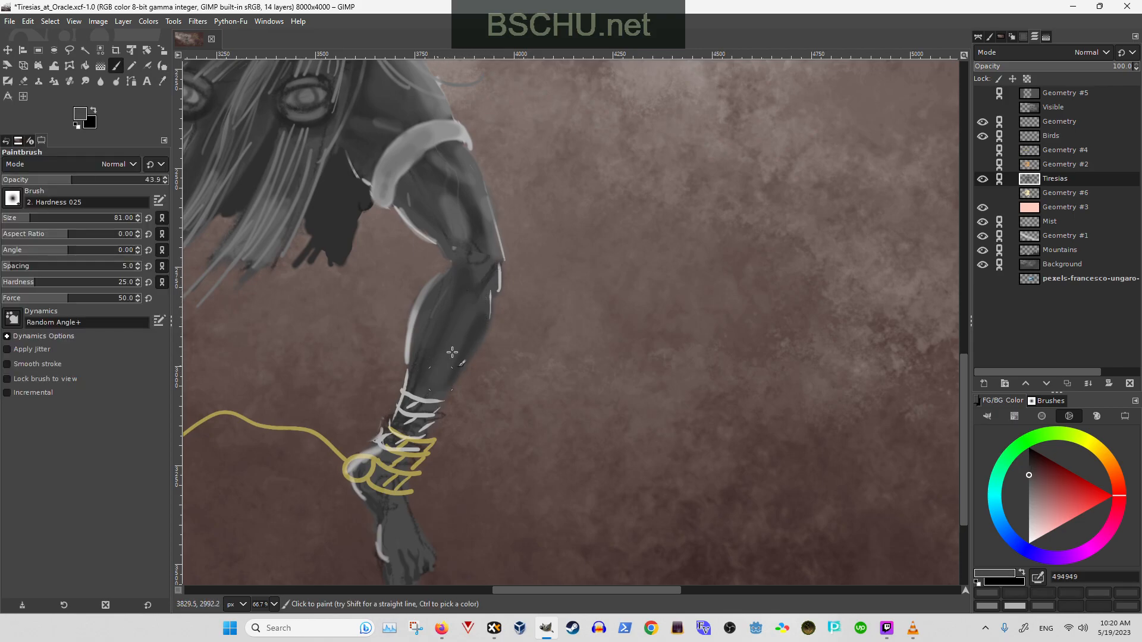
pyautogui.keyDown('ctrl'); pyautogui.click(453, 294); pyautogui.keyUp('ctrl')
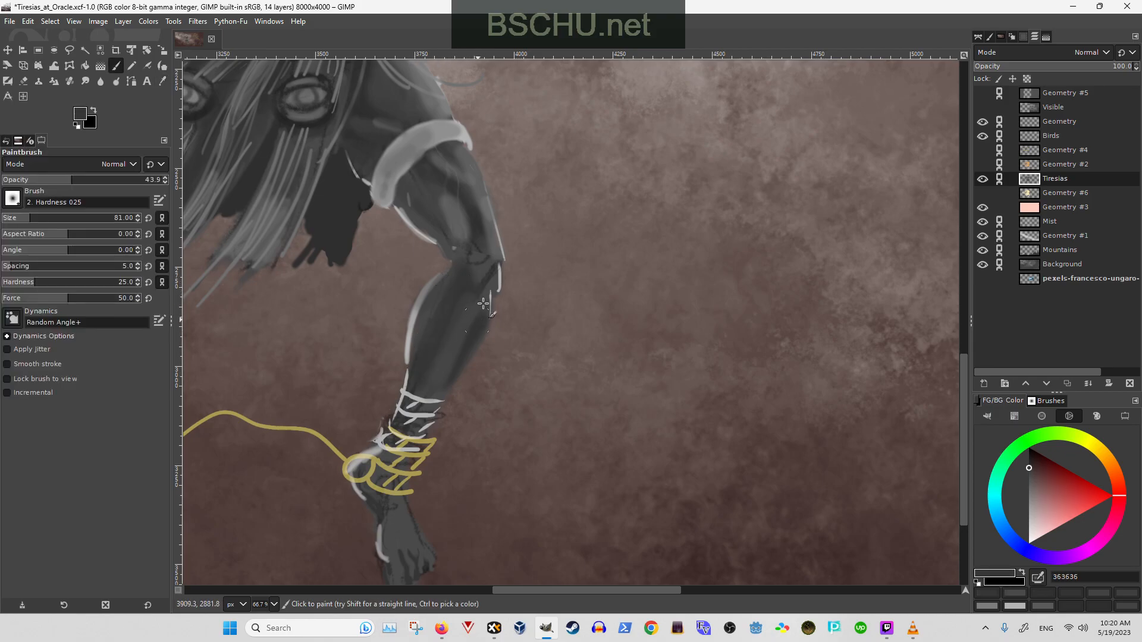
# - Set the brush opacity to 52.4 and paint over the upper ankle straps with dark greys sampled from the lower leg
pyautogui.moveTo(117, 184); pyautogui.dragTo(85, 184)
pyautogui.moveTo(354, 402); pyautogui.dragTo(380, 396)
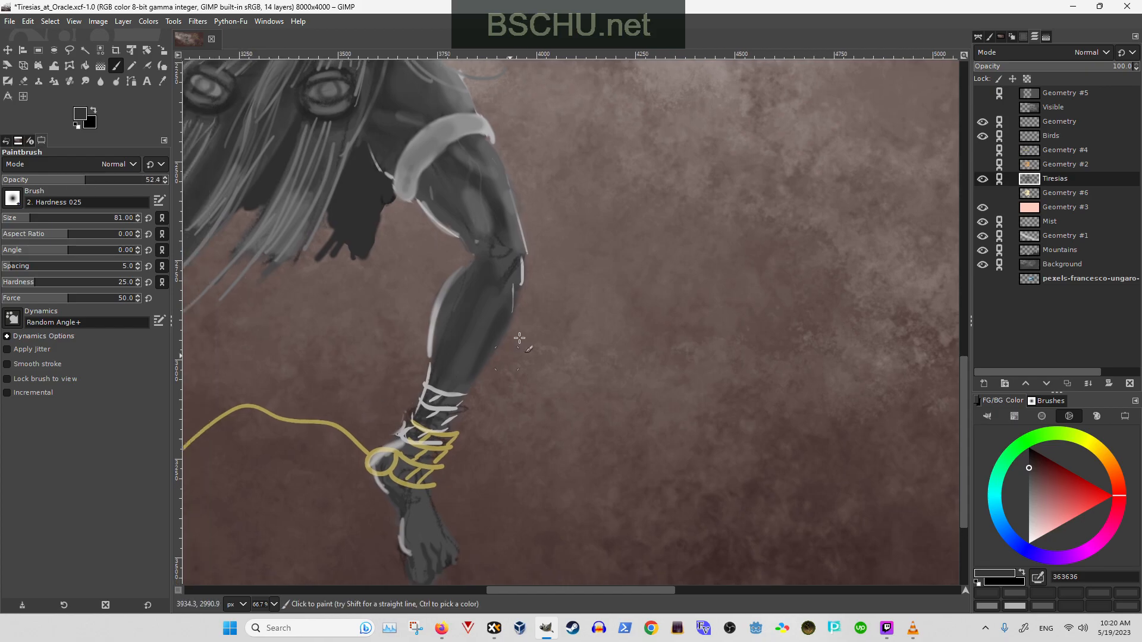
pyautogui.keyDown('ctrl'); pyautogui.click(430, 388); pyautogui.keyUp('ctrl')
pyautogui.keyDown('ctrl'); pyautogui.click(446, 364); pyautogui.keyUp('ctrl')
pyautogui.moveTo(435, 381)
pyautogui.mouseDown()
pyautogui.moveTo(424, 407)
pyautogui.moveTo(445, 420)
pyautogui.mouseUp()
pyautogui.keyDown('ctrl'); pyautogui.click(437, 371); pyautogui.keyUp('ctrl')
pyautogui.keyDown('ctrl'); pyautogui.click(484, 353); pyautogui.keyUp('ctrl')
# - Hide the Geometry layer and erase stray paint along the outer edge of the calf
pyautogui.hotkey('shift', 'e')
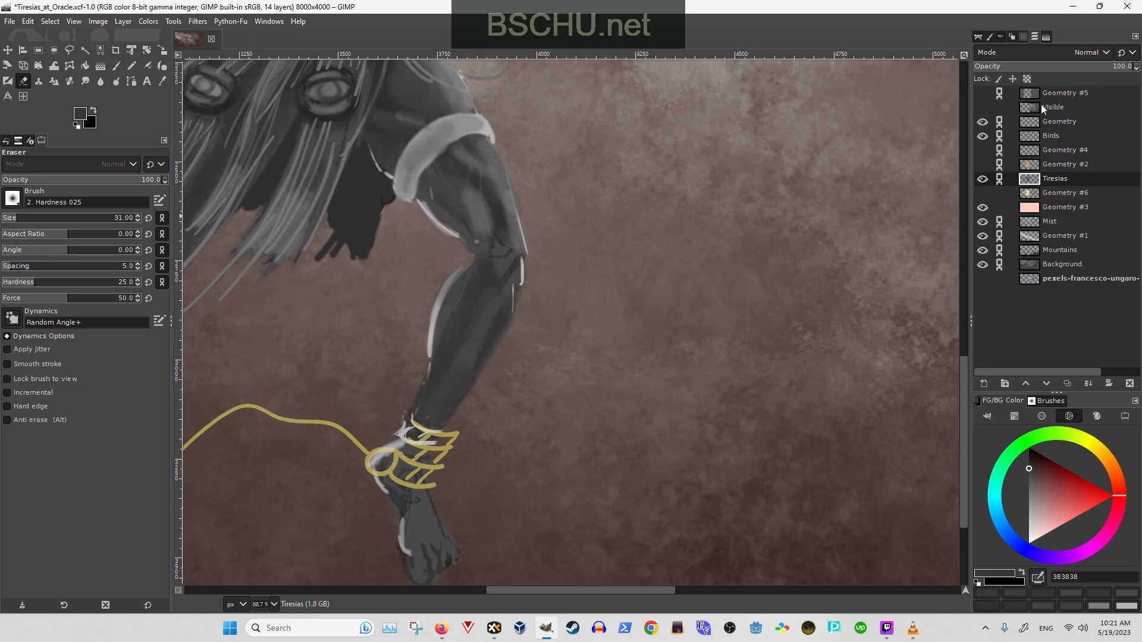
pyautogui.click(983, 122)
pyautogui.scroll(-1, 426, 376)
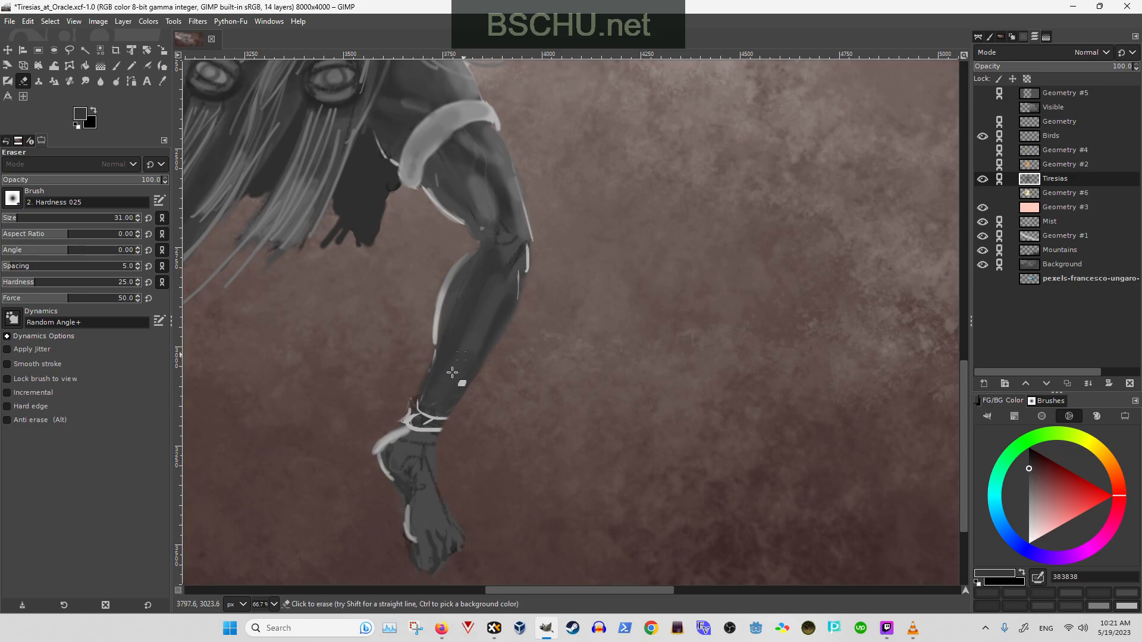
pyautogui.moveTo(489, 360); pyautogui.dragTo(555, 338)
pyautogui.moveTo(582, 244); pyautogui.dragTo(563, 226)
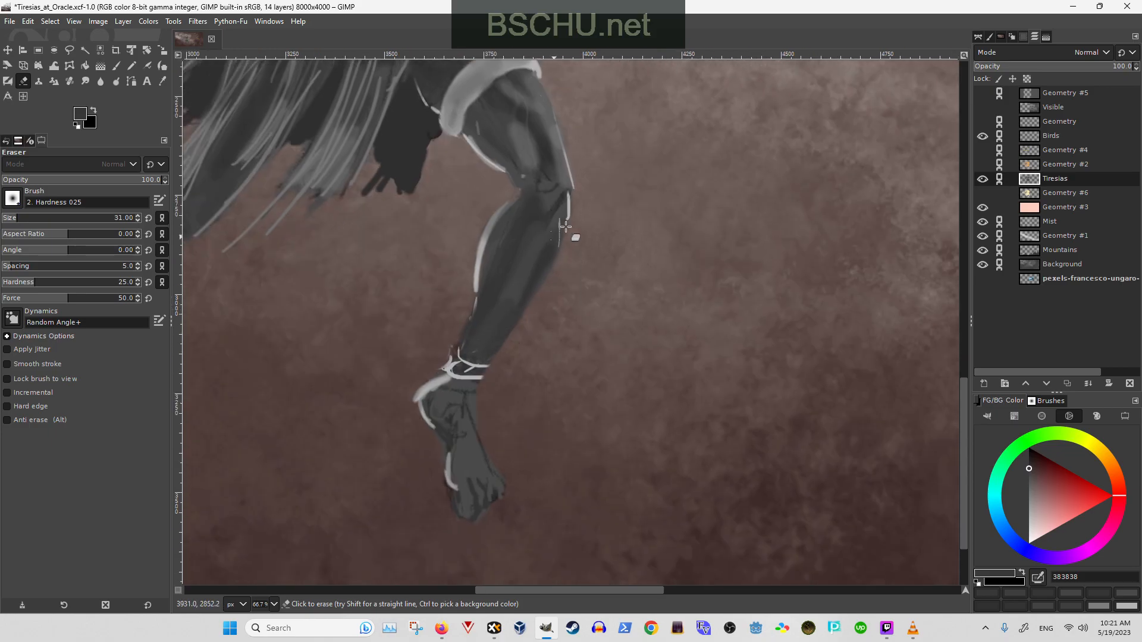
# - Sample grey 484848 and paint over the dark lines on the knee
pyautogui.press('o')
pyautogui.click(532, 262)
pyautogui.moveTo(532, 262); pyautogui.dragTo(486, 385)
pyautogui.click(513, 321)
pyautogui.press('p')
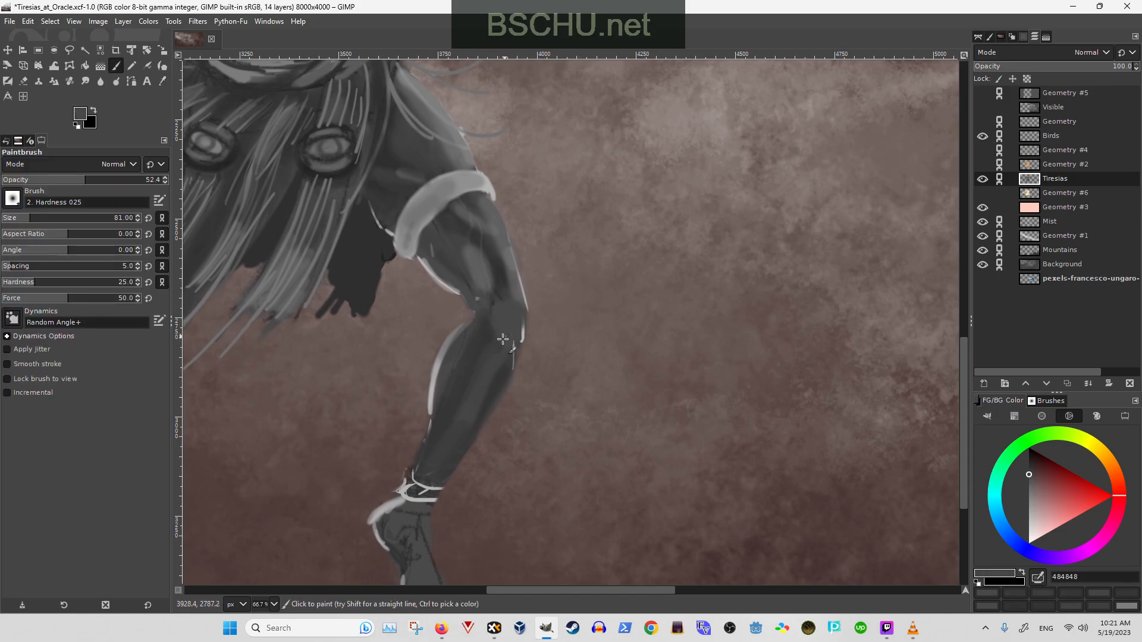
# - Try a kneecap highlight in light grey a5a5a5 sampled from the thigh's outer edge
pyautogui.press('1')
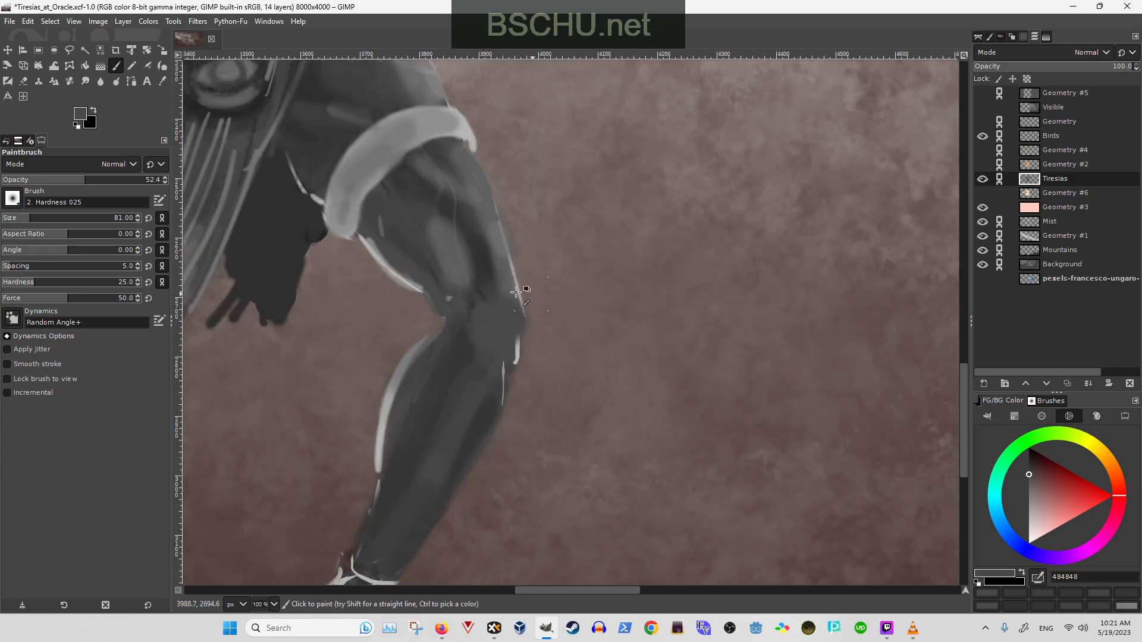
pyautogui.press('o')
pyautogui.click(520, 290)
pyautogui.press('p')
pyautogui.moveTo(498, 306); pyautogui.dragTo(515, 305)
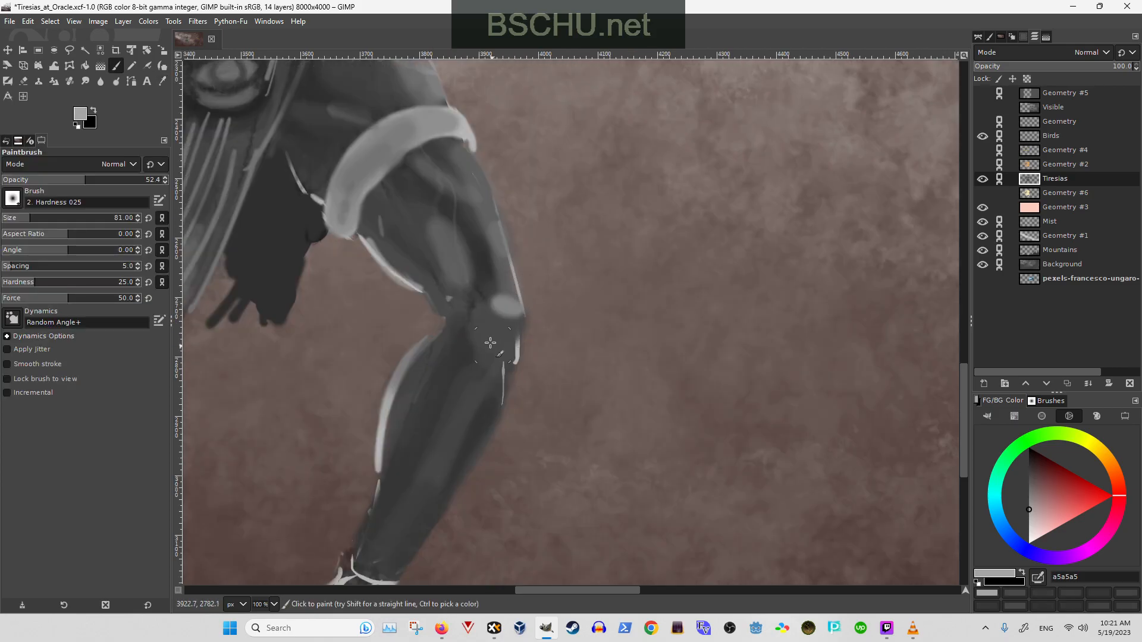
# - Sample softer grey 838383, paint the kneecap highlight, and reduce the brush size to 61
pyautogui.press('o')
pyautogui.click(509, 301)
pyautogui.hscroll(1, 500, 307)
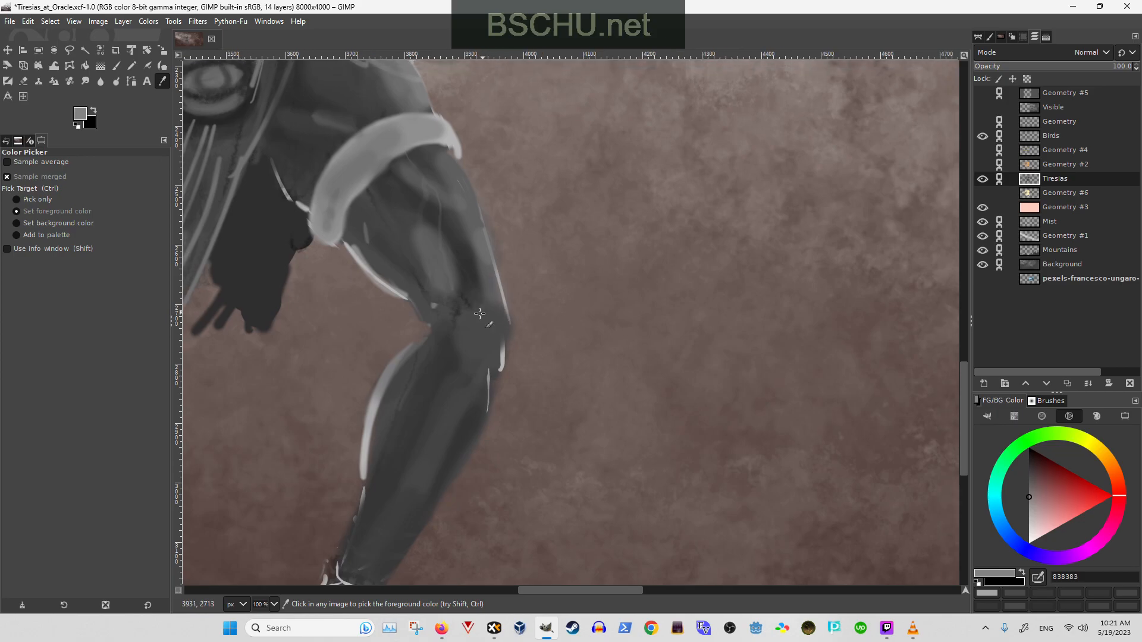
pyautogui.press('p')
pyautogui.click(489, 313)
pyautogui.press('[')
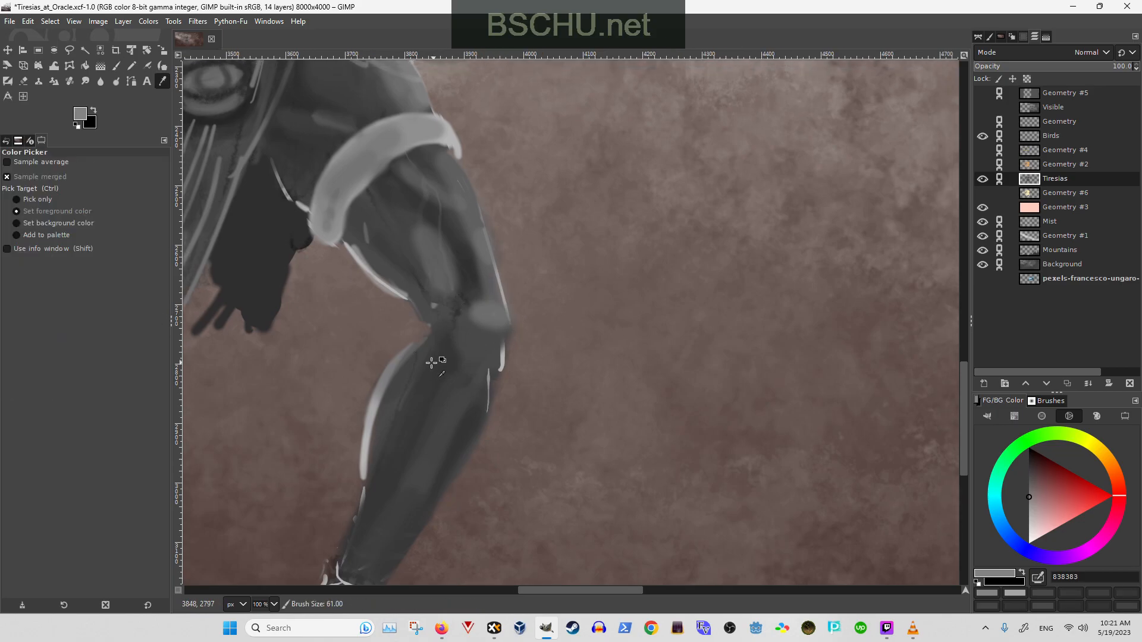
# - Sample dark grey 393939 to shade below the kneecap and erase the white highlight along the outer edge under the knee
pyautogui.press('o')
pyautogui.click(433, 362)
pyautogui.press('p')
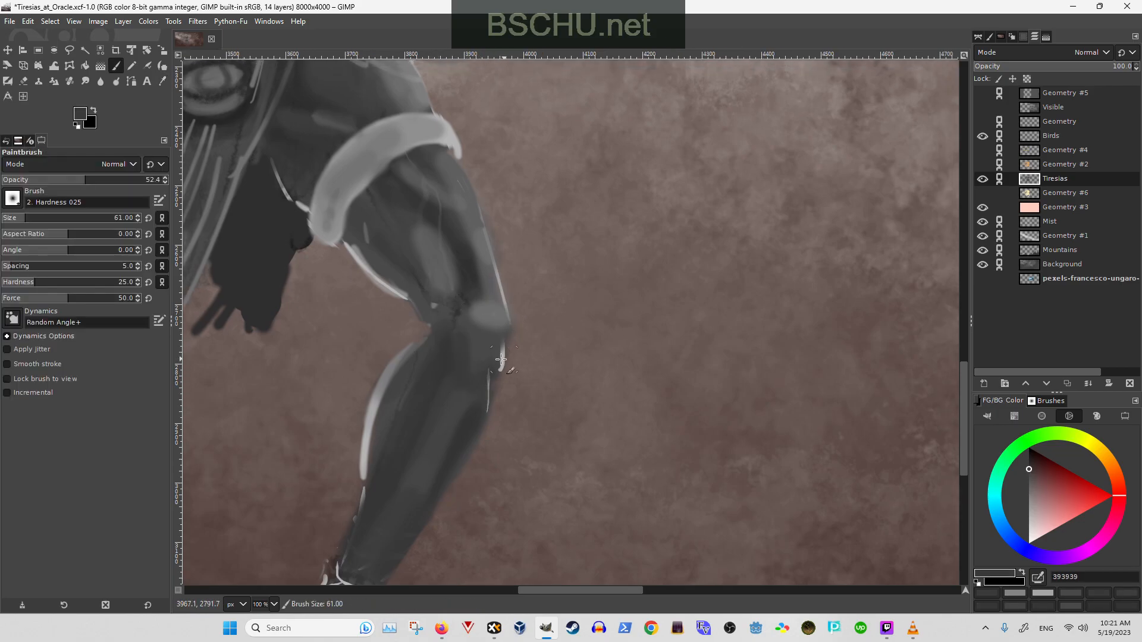
pyautogui.hotkey('shift', 'e')
pyautogui.moveTo(509, 360)
pyautogui.mouseDown()
pyautogui.moveTo(514, 344)
pyautogui.moveTo(502, 361)
pyautogui.mouseUp()
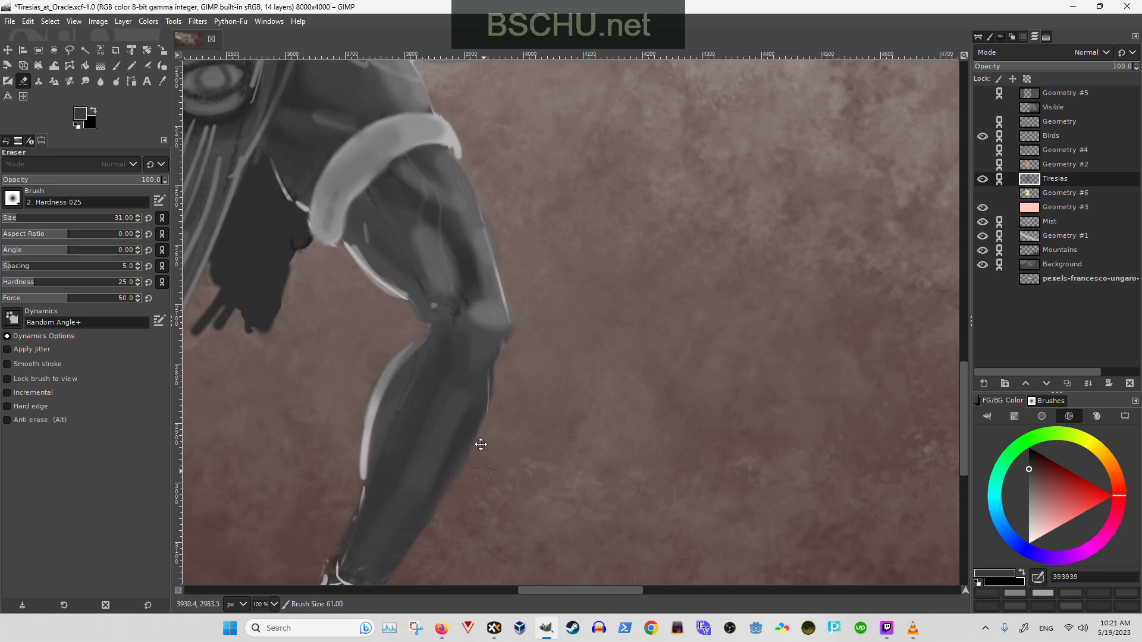
# - Smooth the calf shading down to the ankle with sampled greys 343434 and 434343, reducing the brush size to 51
pyautogui.moveTo(480, 445); pyautogui.dragTo(523, 344)
pyautogui.press('o')
pyautogui.click(466, 354)
pyautogui.press('p')
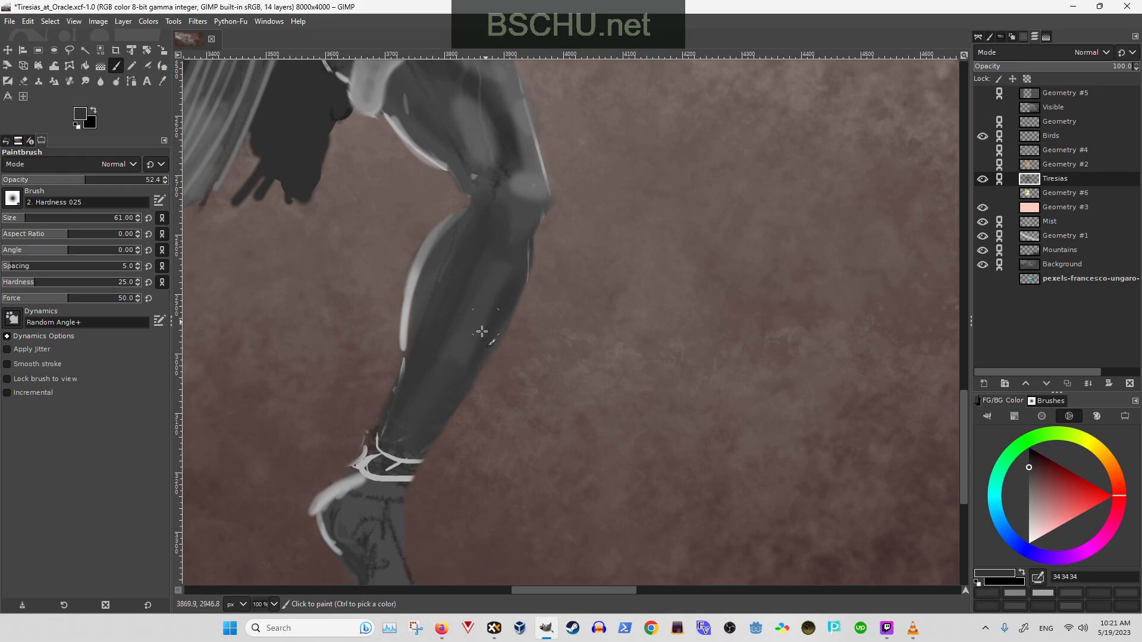
pyautogui.press('o')
pyautogui.click(506, 301)
pyautogui.press('p')
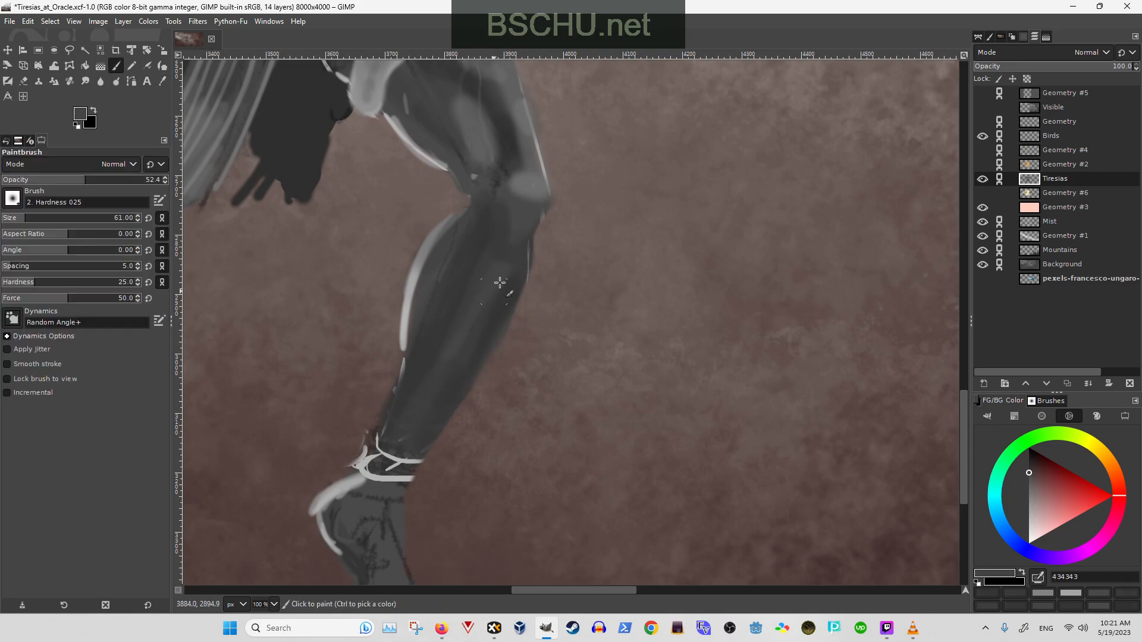
pyautogui.hotkey('shift', '[')
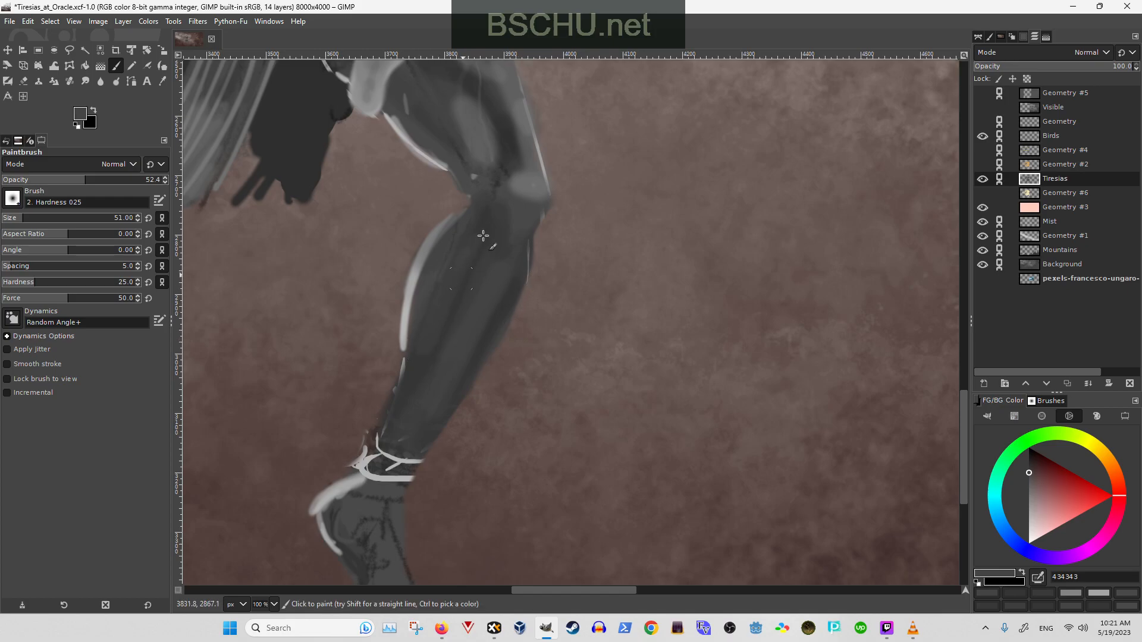
# - Sample mid grey 5f5f5f and add soft highlights to the upper calf and the thigh below the leg band
pyautogui.press('-')
pyautogui.press('-')
pyautogui.press('-')
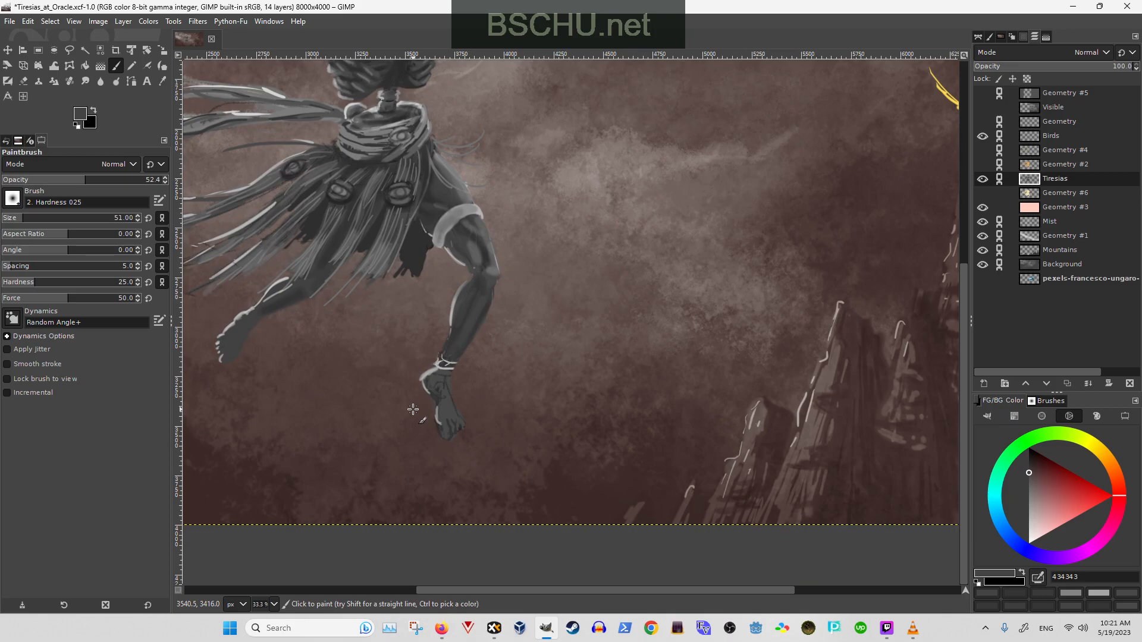
pyautogui.press('+')
pyautogui.scroll(2, 452, 381)
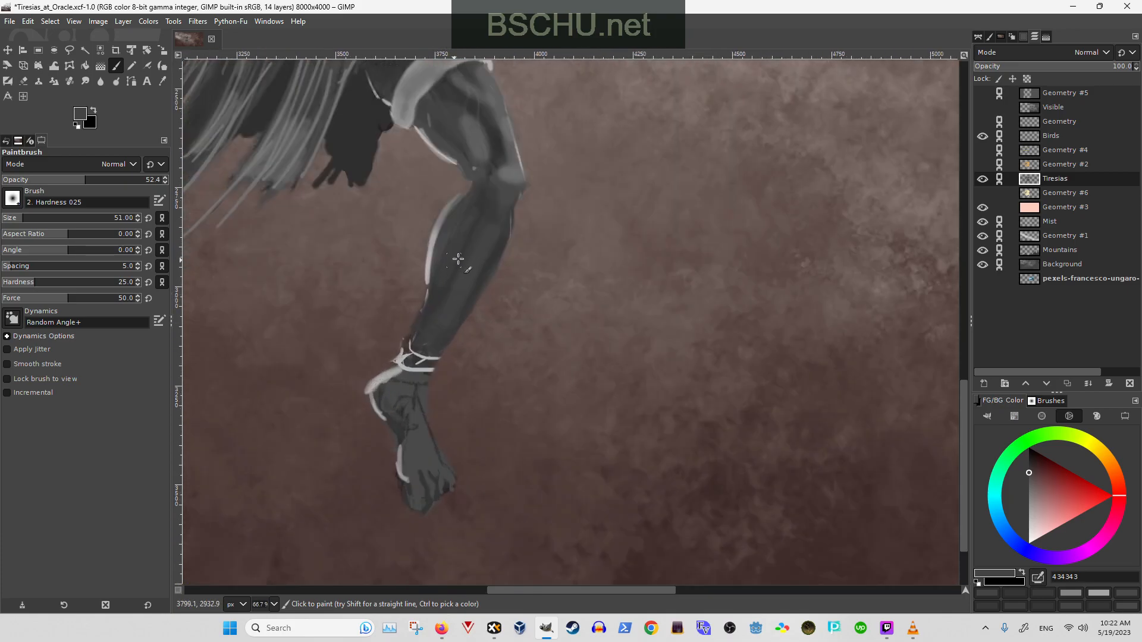
pyautogui.press('+')
pyautogui.keyDown('ctrl'); pyautogui.click(451, 256); pyautogui.keyUp('ctrl')
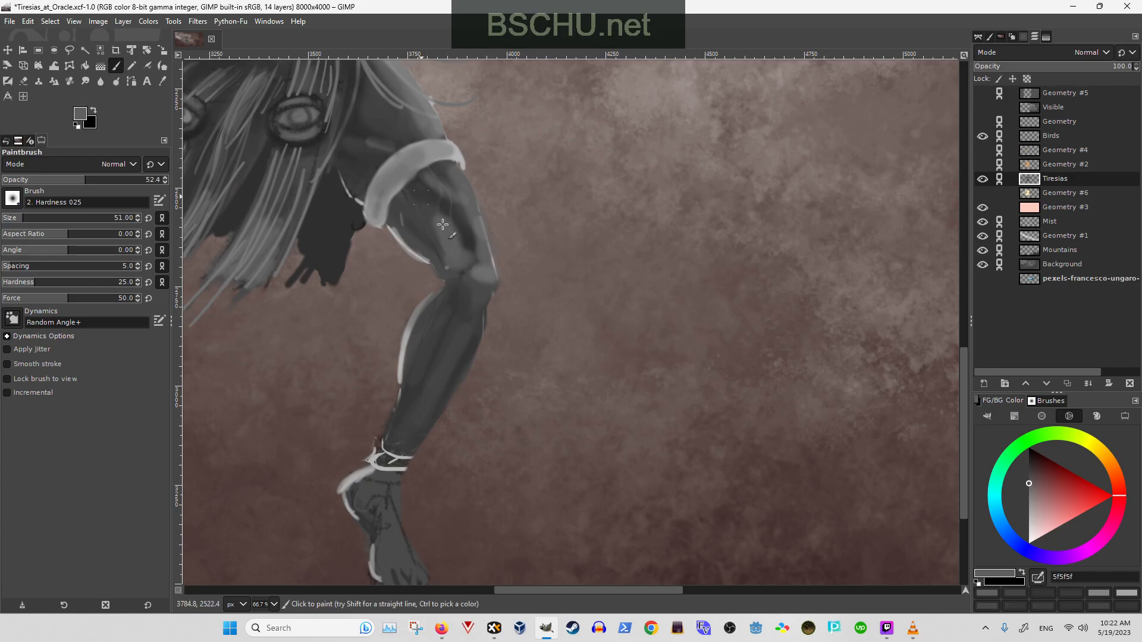
# - Examine the torso, waist cloth and overall shading of the whole Tiresias figure
pyautogui.press('-')
pyautogui.press('-')
pyautogui.press('+')
pyautogui.press('+')
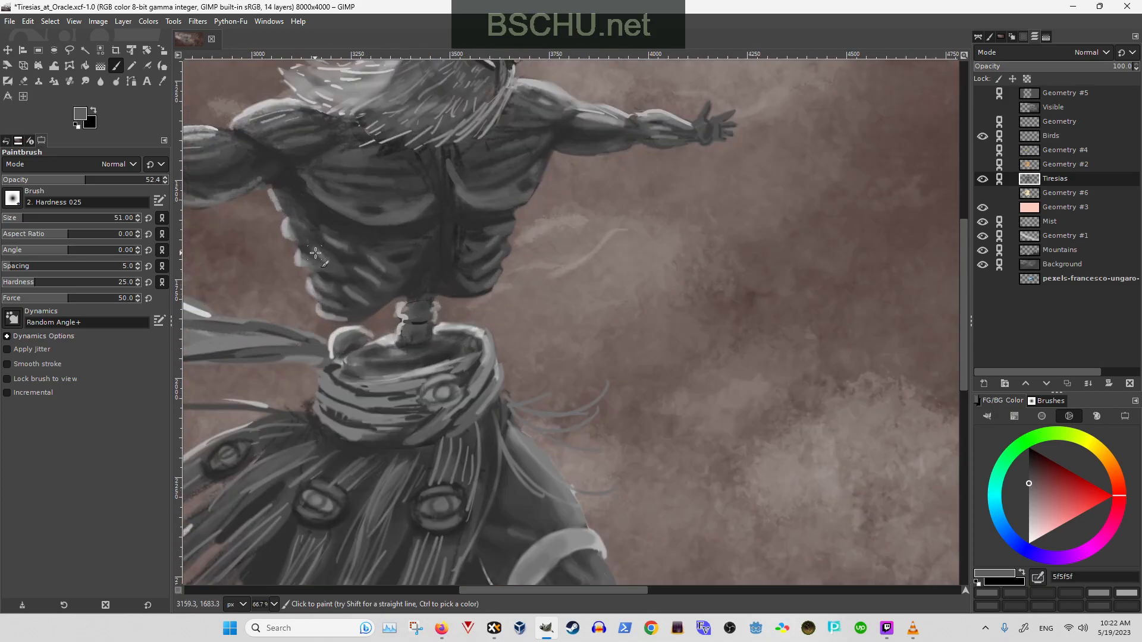
pyautogui.press('-')
pyautogui.press('-')
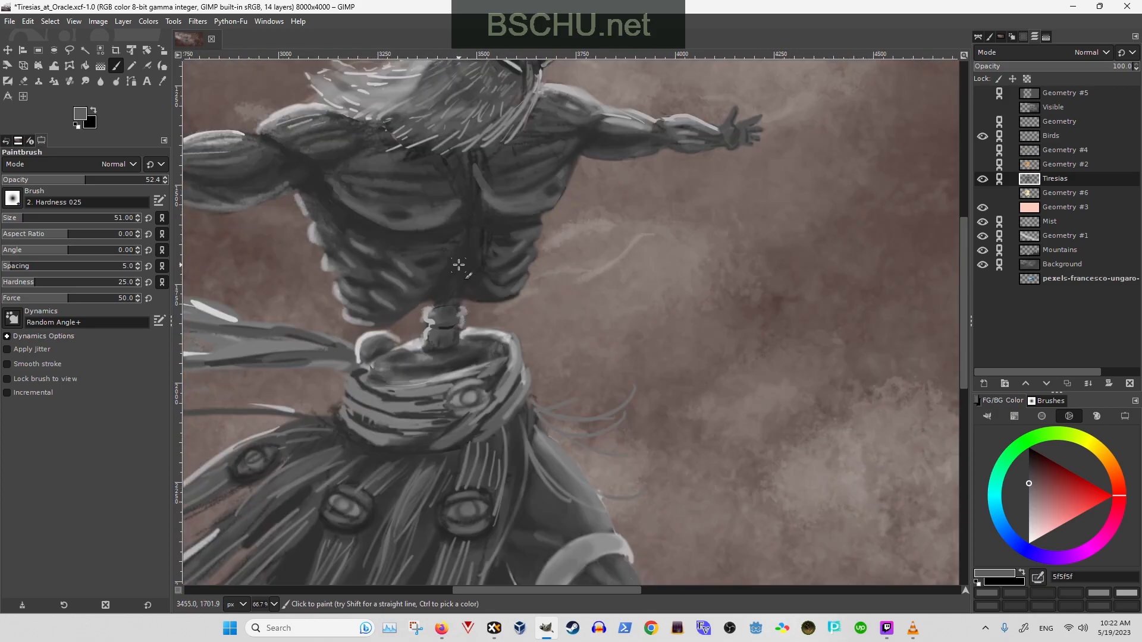
pyautogui.press('-')
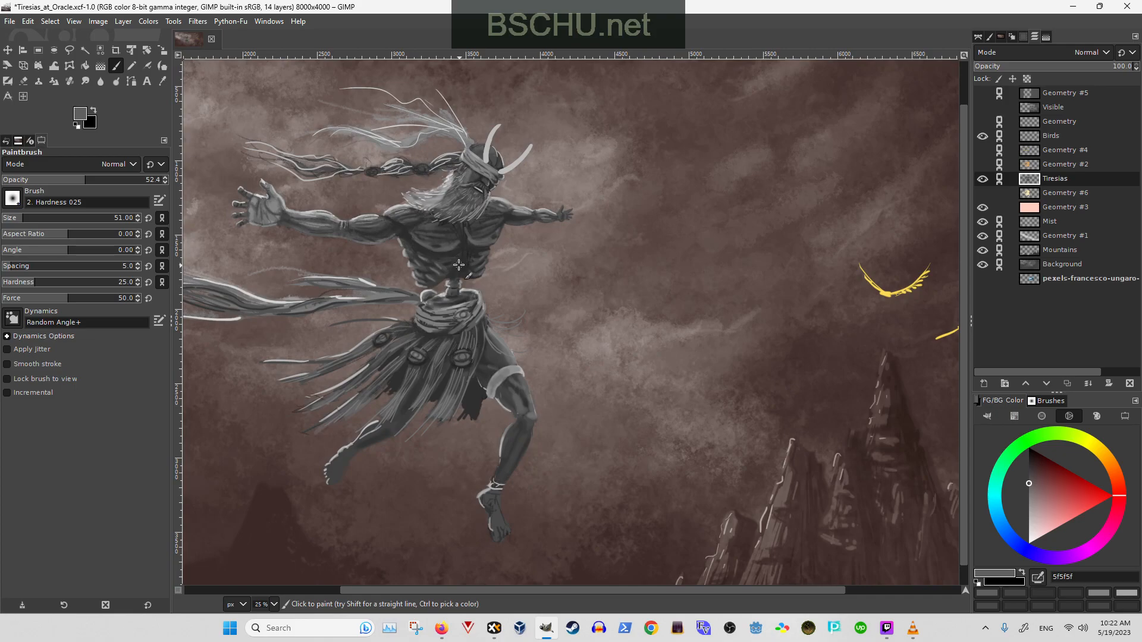
# - Sample light grey a4a4a4 and paint a highlight streak inside the rear edge of the upper calf with a size 41 brush
pyautogui.press('+')
pyautogui.press('+')
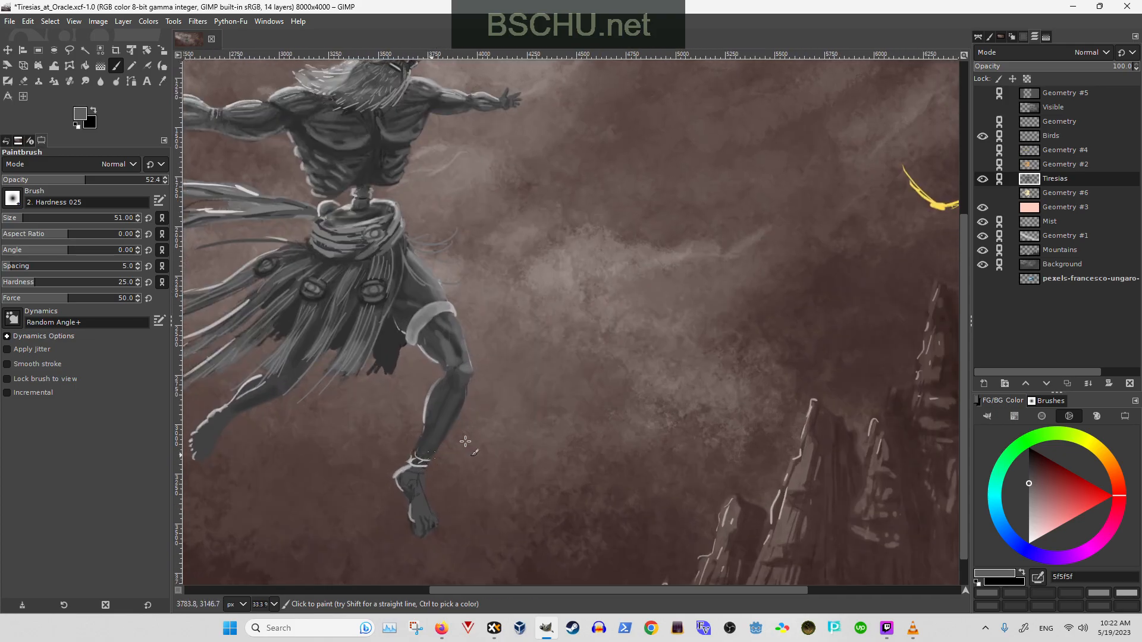
pyautogui.press('+')
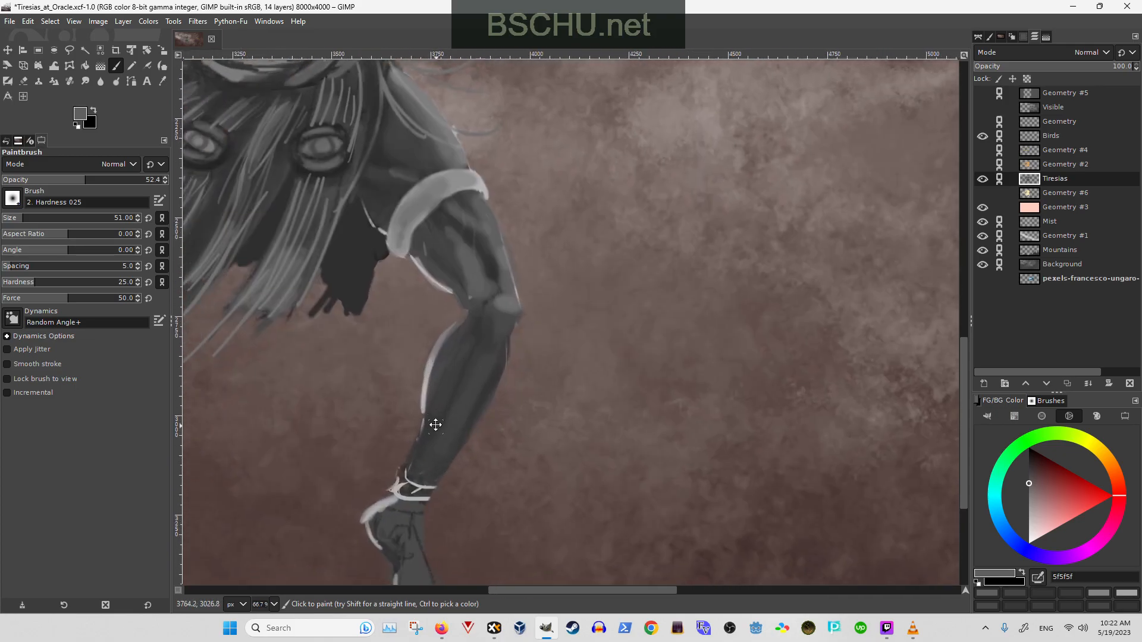
pyautogui.press('+')
pyautogui.press('o')
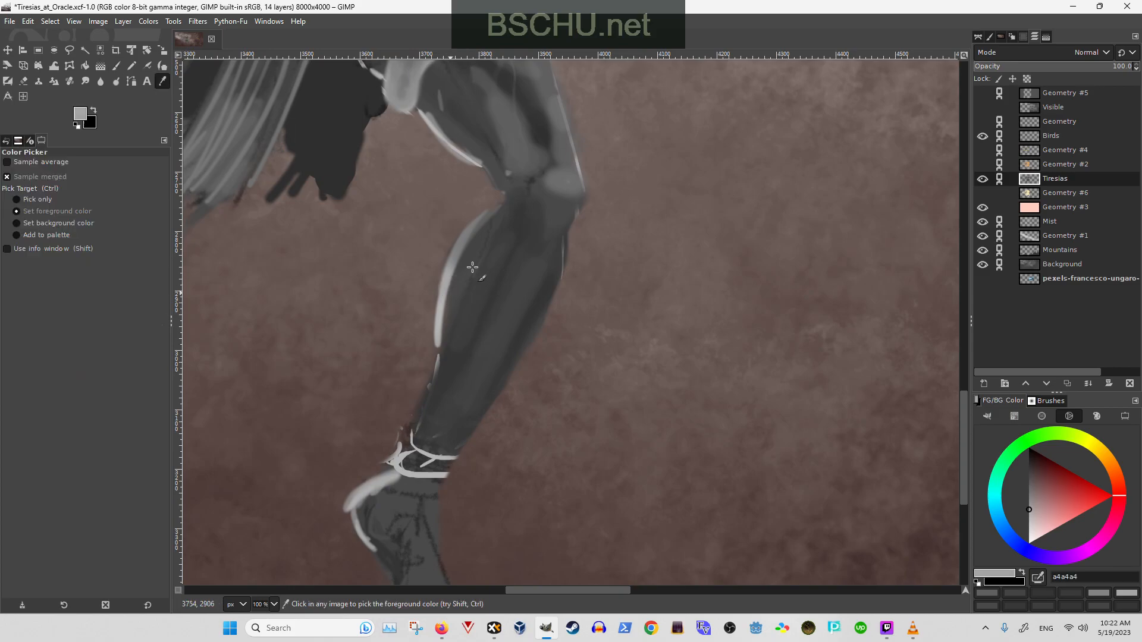
pyautogui.click(443, 283)
pyautogui.press('p')
pyautogui.moveTo(483, 235); pyautogui.dragTo(451, 320)
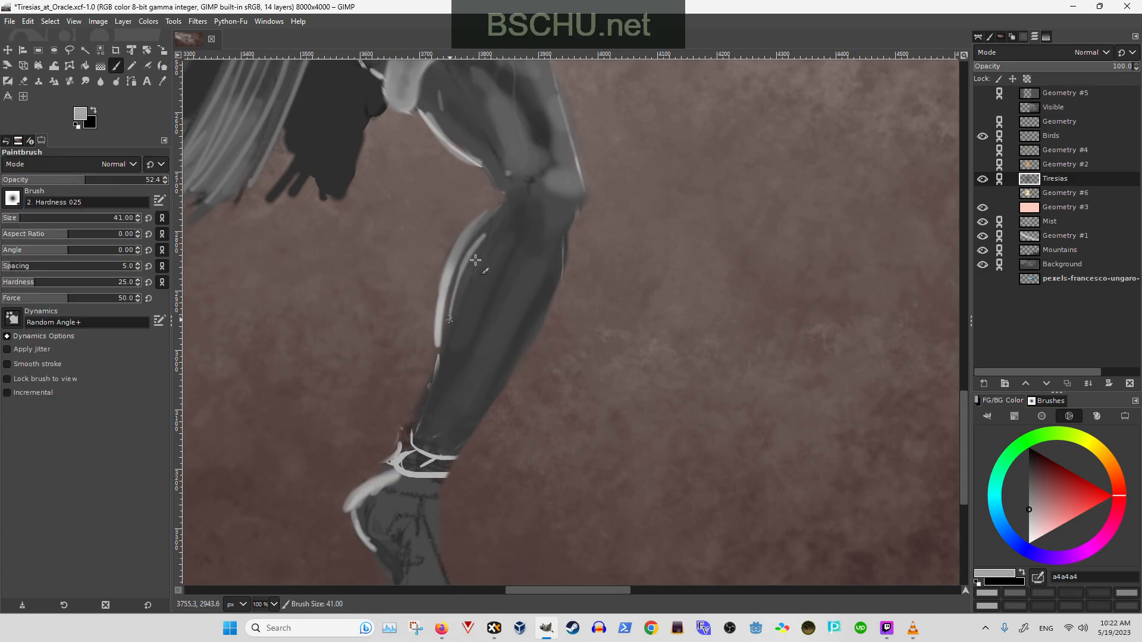
# - Shade the calf with sampled greys 343434 and 353535, and add a thinner 7b7b7b highlight streak at brush size 31
pyautogui.press('o')
pyautogui.click(544, 298)
pyautogui.press('p')
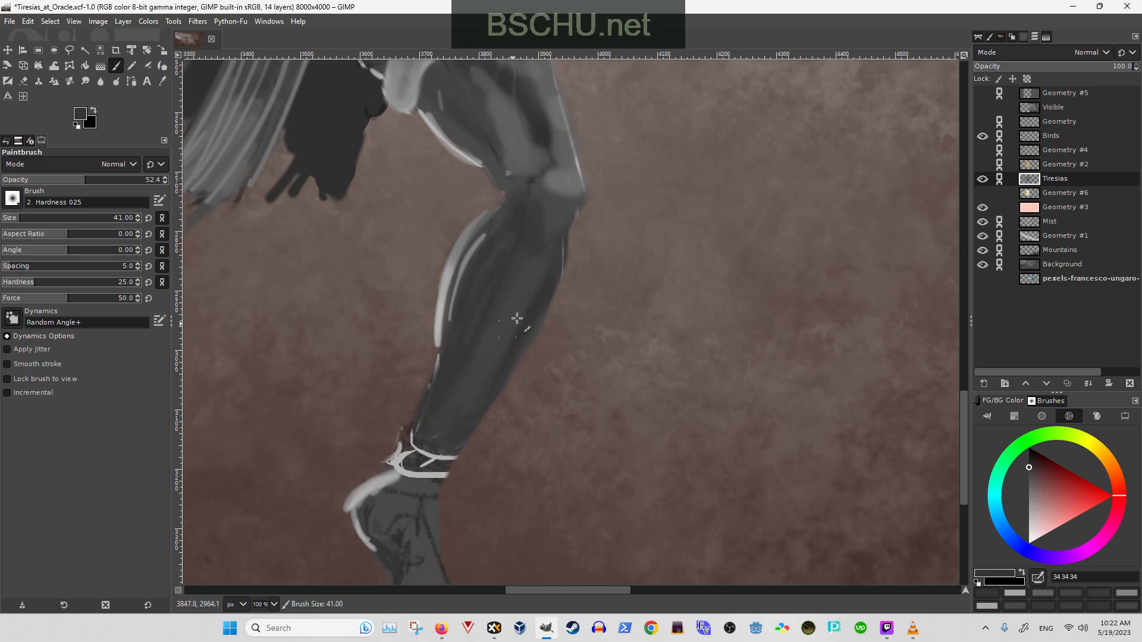
pyautogui.press('o')
pyautogui.press('p')
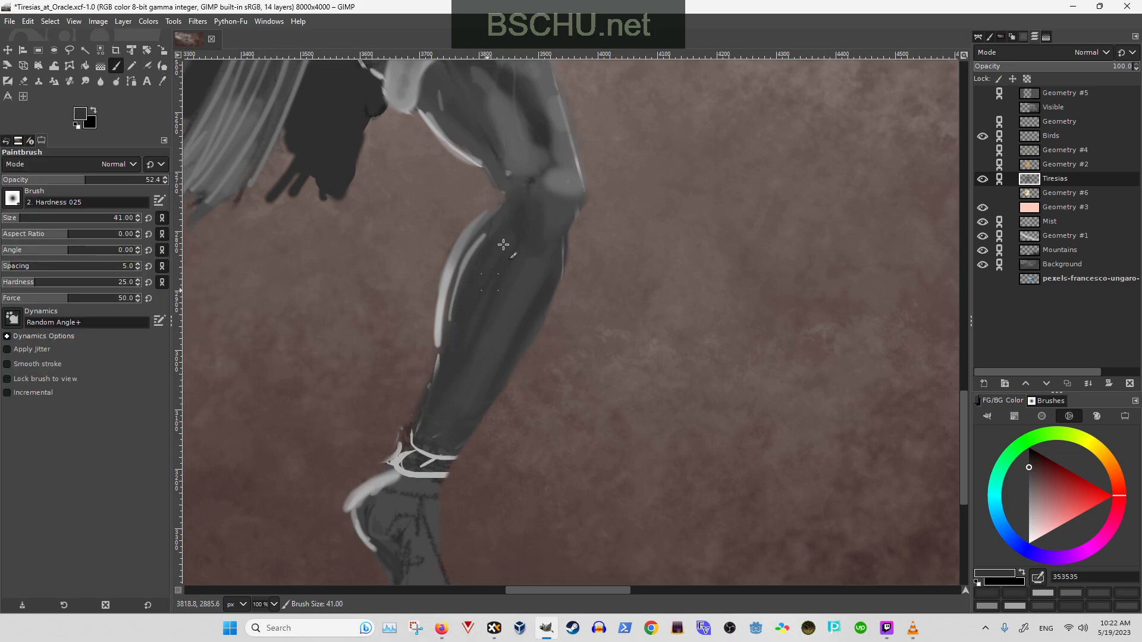
pyautogui.hotkey('shift', '[')
pyautogui.keyDown('ctrl'); pyautogui.click(467, 243); pyautogui.keyUp('ctrl')
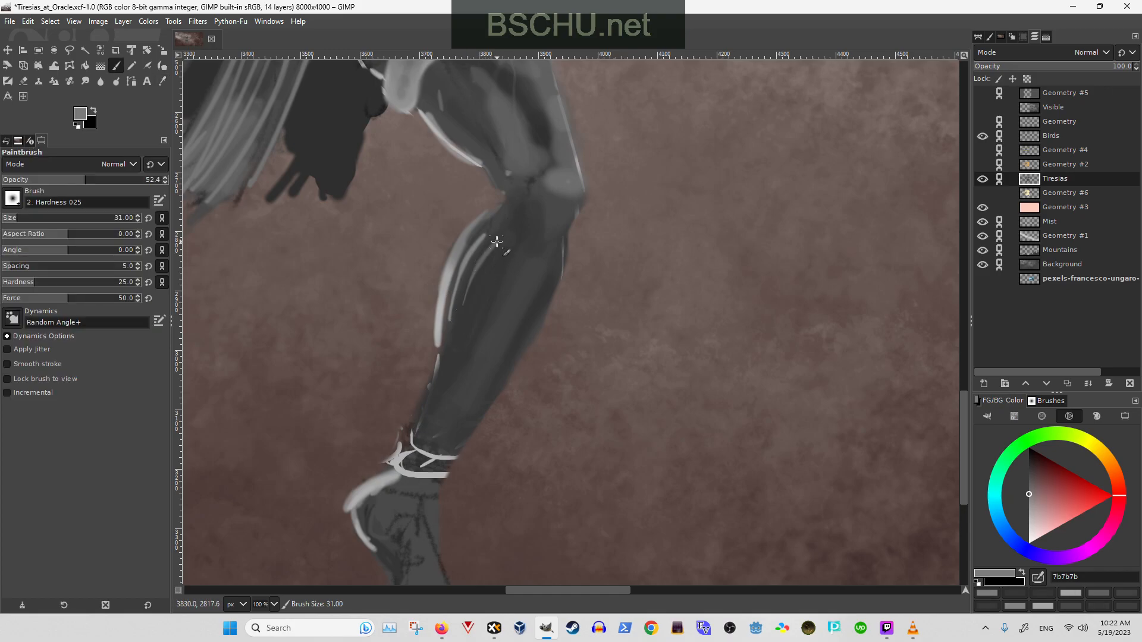
# - Erase the stray marks along the rear edge of the lower calf just above the ankle
pyautogui.scroll(-3, 464, 349)
pyautogui.hotkey('shift', 'e')
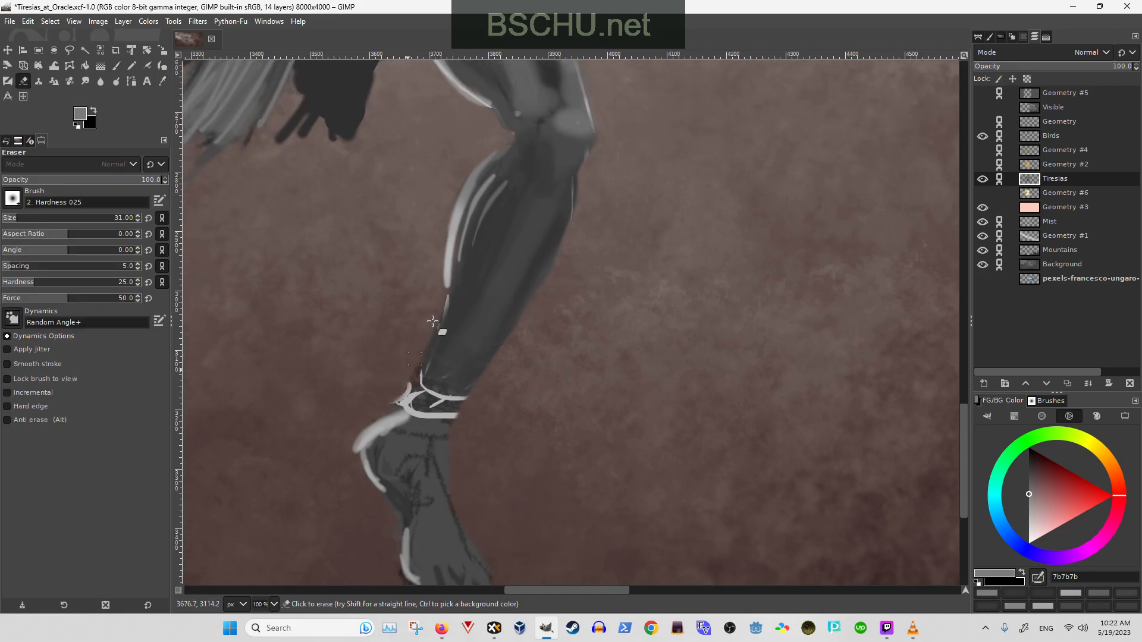
pyautogui.press('p')
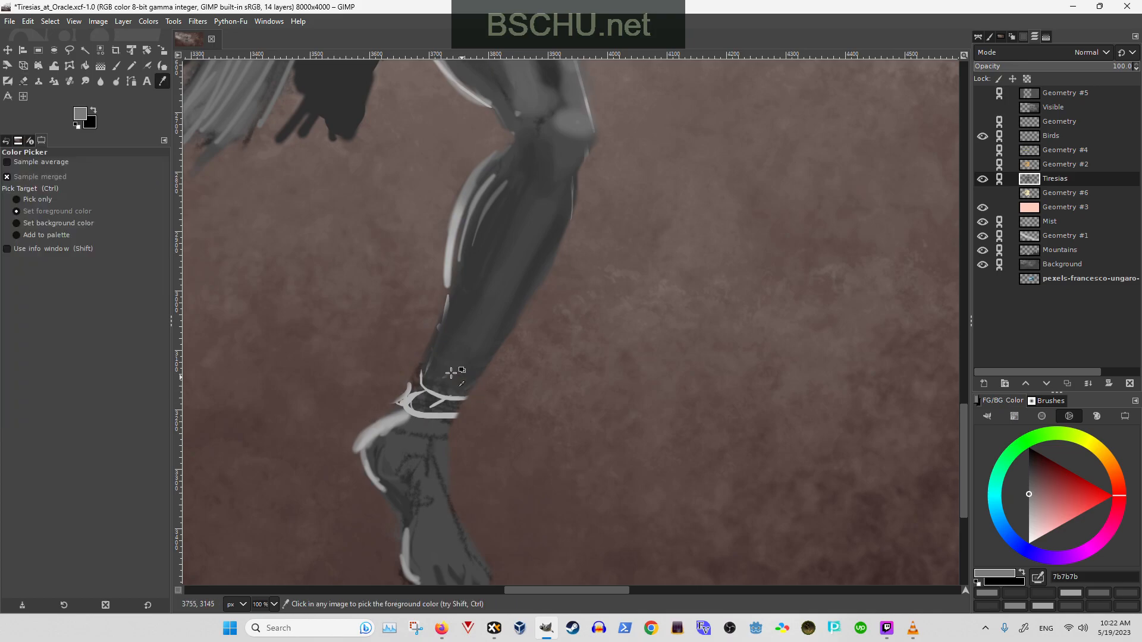
# - Paint over the white ankle band lines with sampled grey 3b3b3b at brush size 51, and erase their ends beyond the front edge
pyautogui.keyDown('ctrl'); pyautogui.click(461, 366); pyautogui.keyUp('ctrl')
pyautogui.hotkey('shift', ']')
pyautogui.hotkey('shift', ']')
pyautogui.moveTo(454, 389)
pyautogui.mouseDown()
pyautogui.moveTo(443, 405)
pyautogui.moveTo(465, 358)
pyautogui.moveTo(428, 410)
pyautogui.moveTo(471, 351)
pyautogui.mouseUp()
pyautogui.hotkey('shift', 'e')
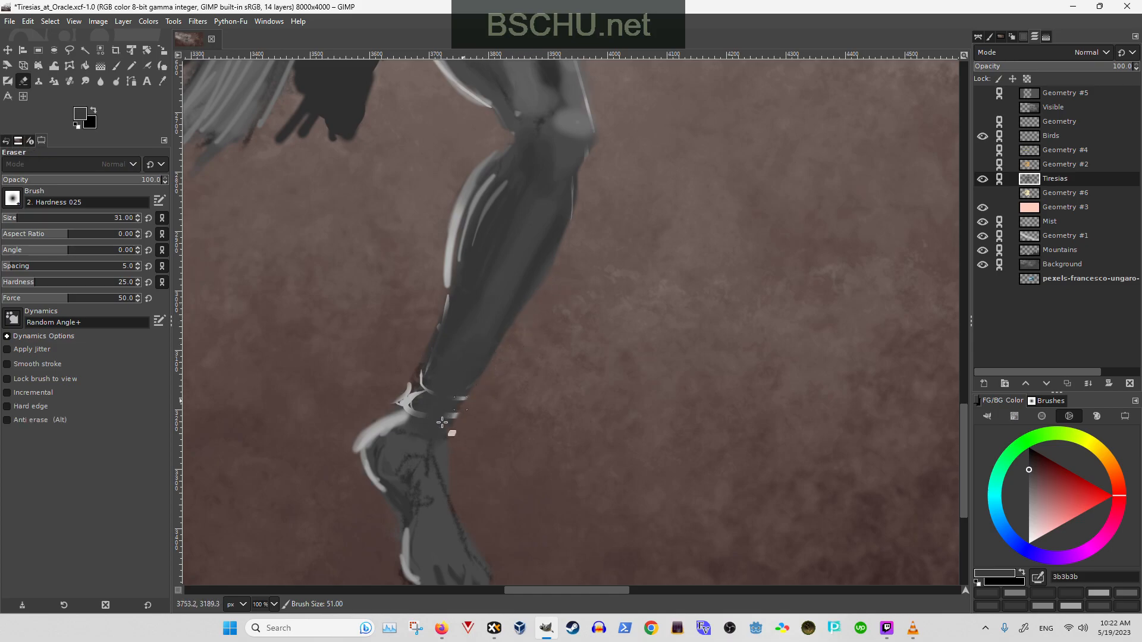
pyautogui.press('p')
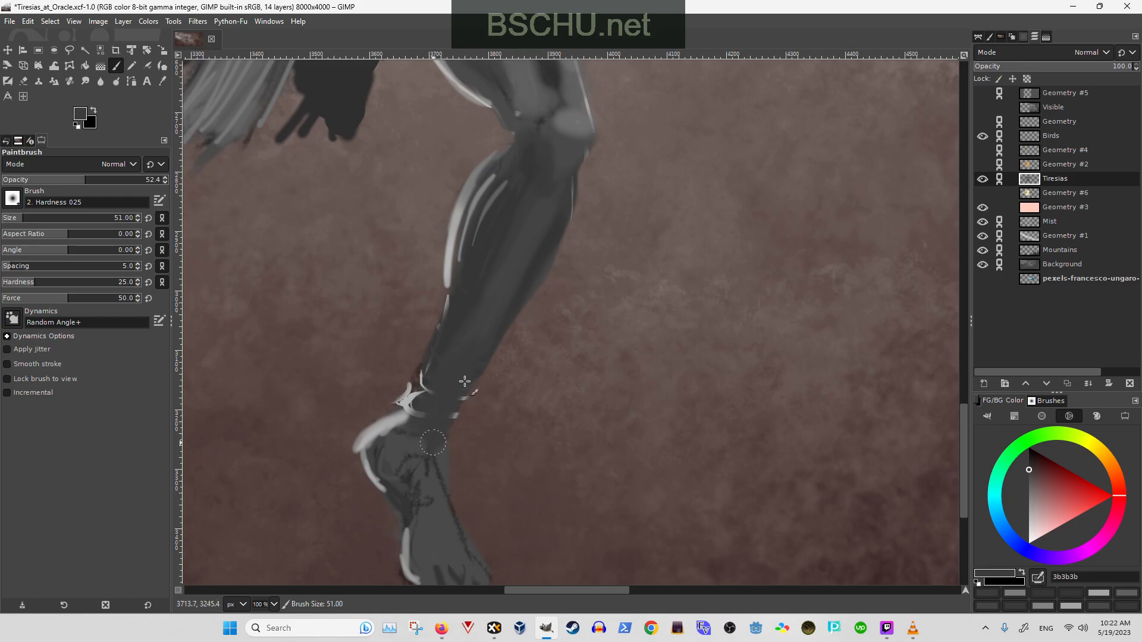
pyautogui.hotkey('shift', 'e')
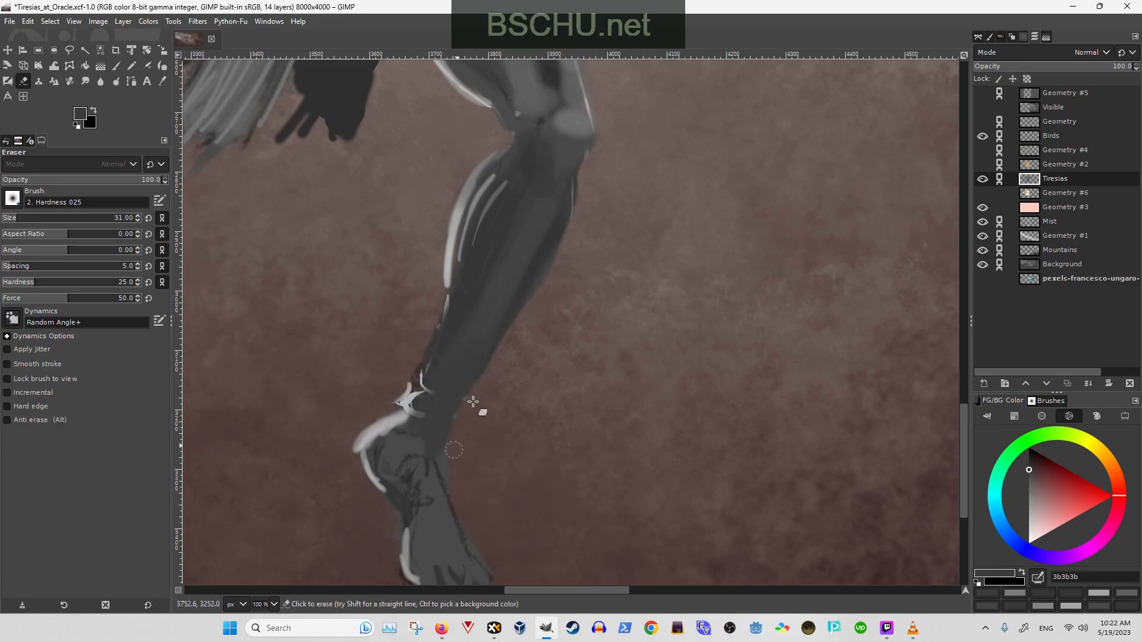
# - Cover the remaining white lines at the back of the ankle with sampled greys 363636 and 494949, and erase the overspill
pyautogui.press('o')
pyautogui.click(485, 242)
pyautogui.press('p')
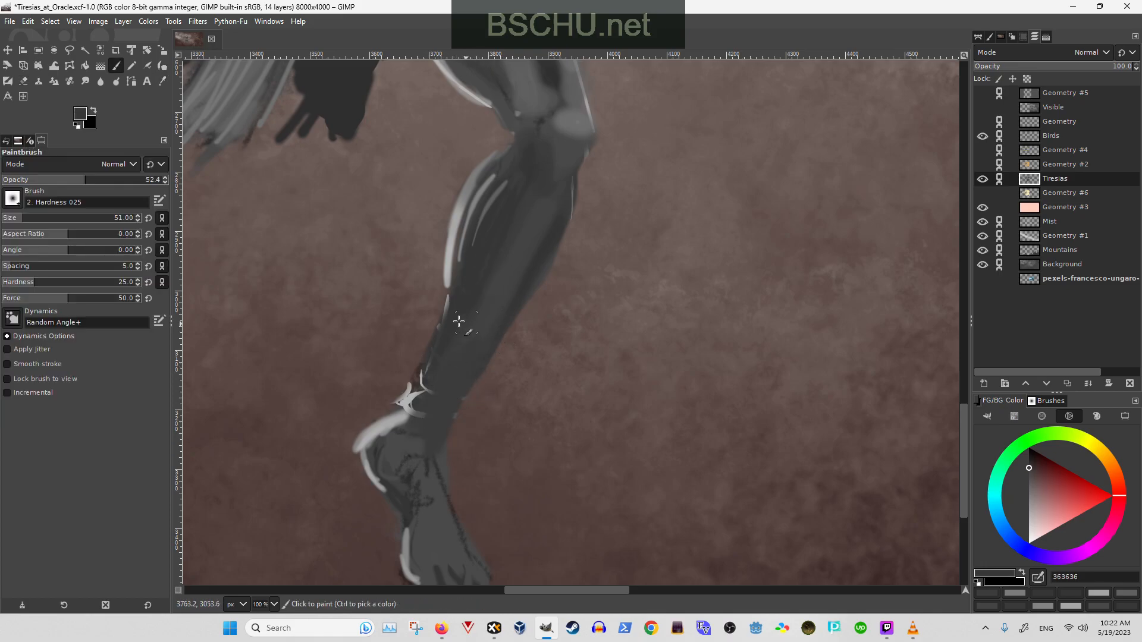
pyautogui.moveTo(451, 339)
pyautogui.mouseDown()
pyautogui.moveTo(404, 411)
pyautogui.moveTo(435, 369)
pyautogui.moveTo(422, 412)
pyautogui.mouseUp()
pyautogui.press('o')
pyautogui.click(416, 404)
pyautogui.press('p')
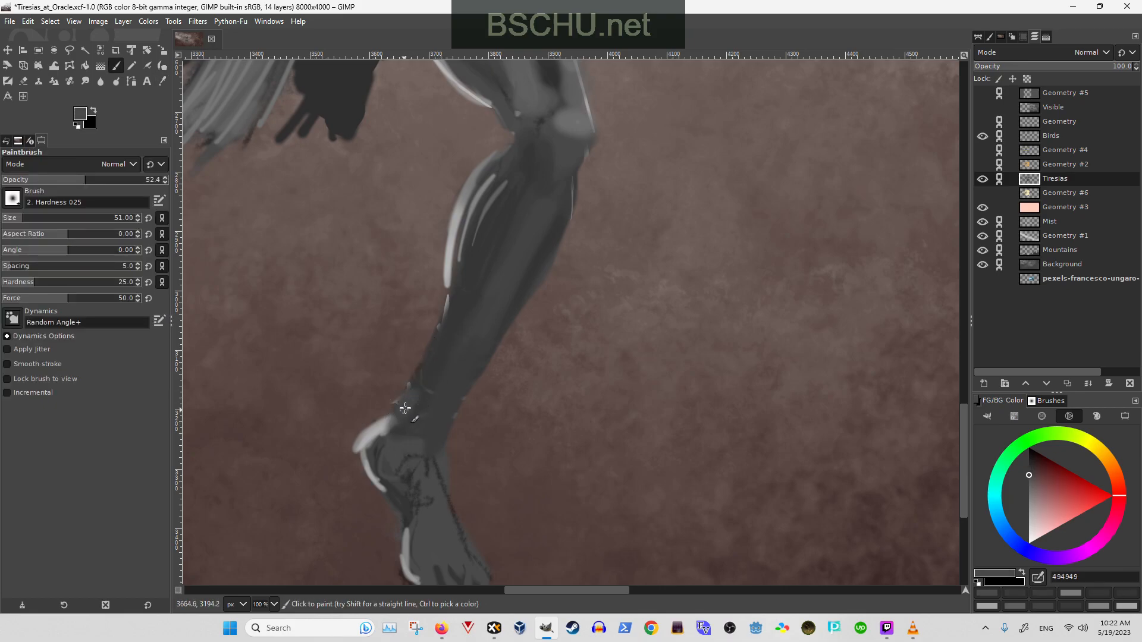
pyautogui.hotkey('shift', 'e')
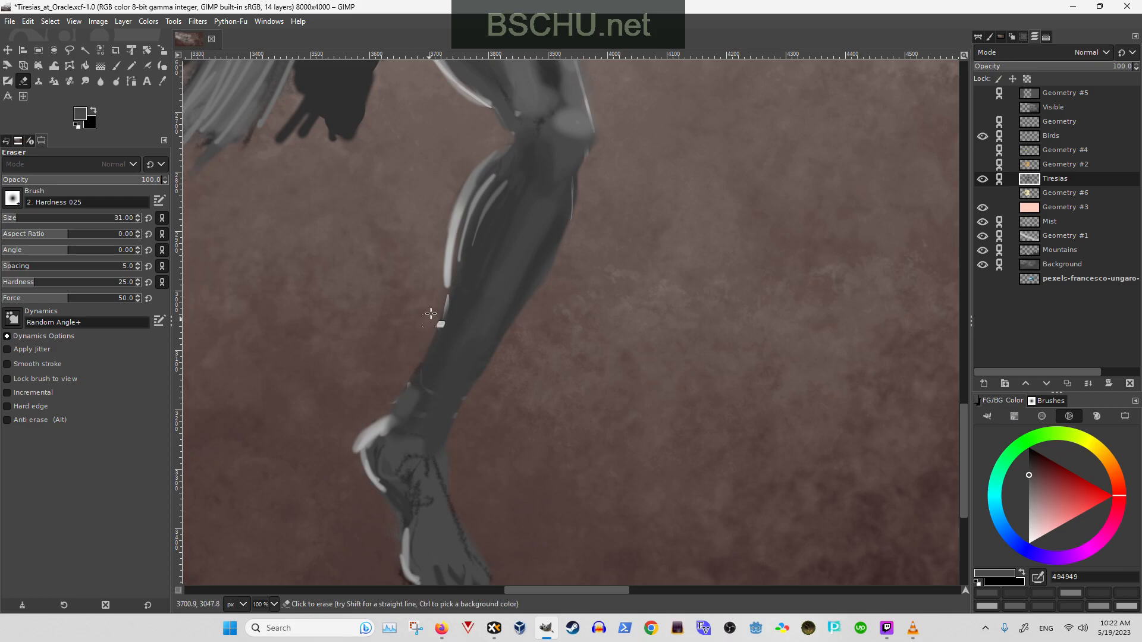
# - Smooth the grey shading along the rear edge of the lower calf down to the ankle
pyautogui.press('o')
pyautogui.press('p')
pyautogui.press('o')
pyautogui.press('p')
pyautogui.moveTo(452, 294); pyautogui.dragTo(424, 372)
# - Soften the white highlight along the back of the upper calf with grey 494949 at brush size 61, and clean its outer edge
pyautogui.scroll(2, 482, 248)
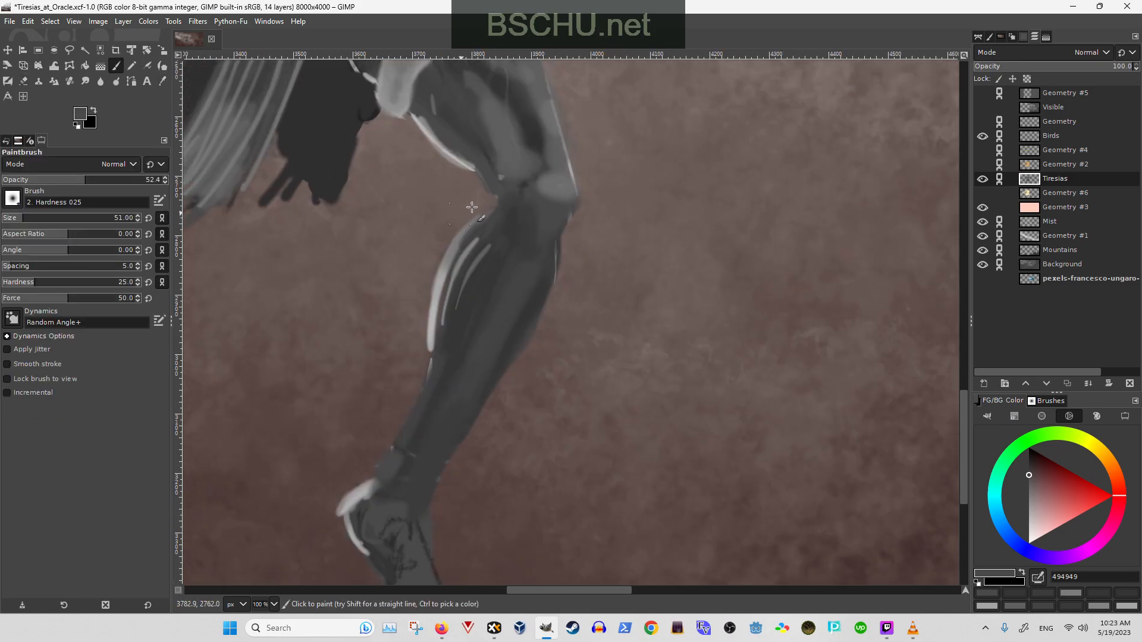
pyautogui.press('[')
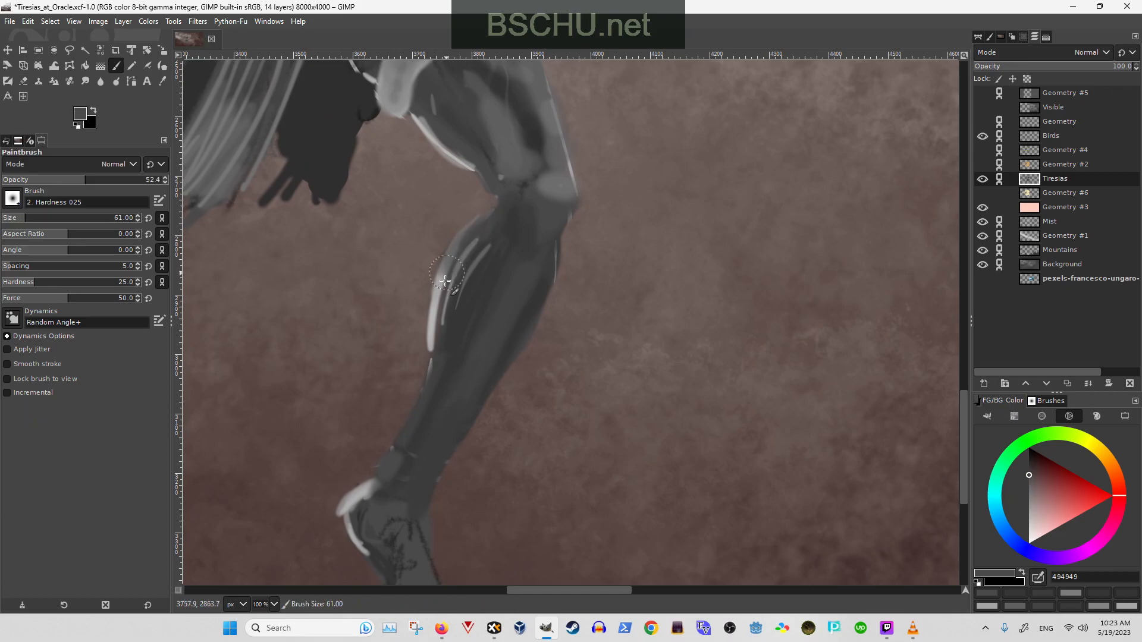
pyautogui.hotkey('shift', 'e')
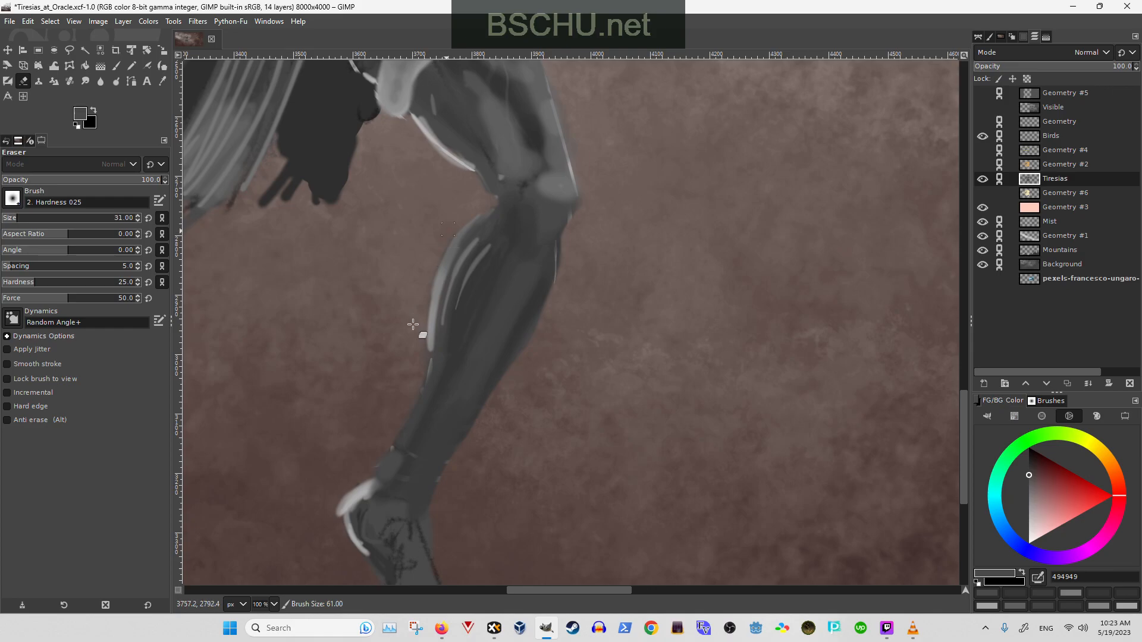
# - Sample grey 414141 from the ankle and touch up the ankle and heel area with a size 41 brush
pyautogui.scroll(-2, 408, 326)
pyautogui.hscroll(-1, 408, 326)
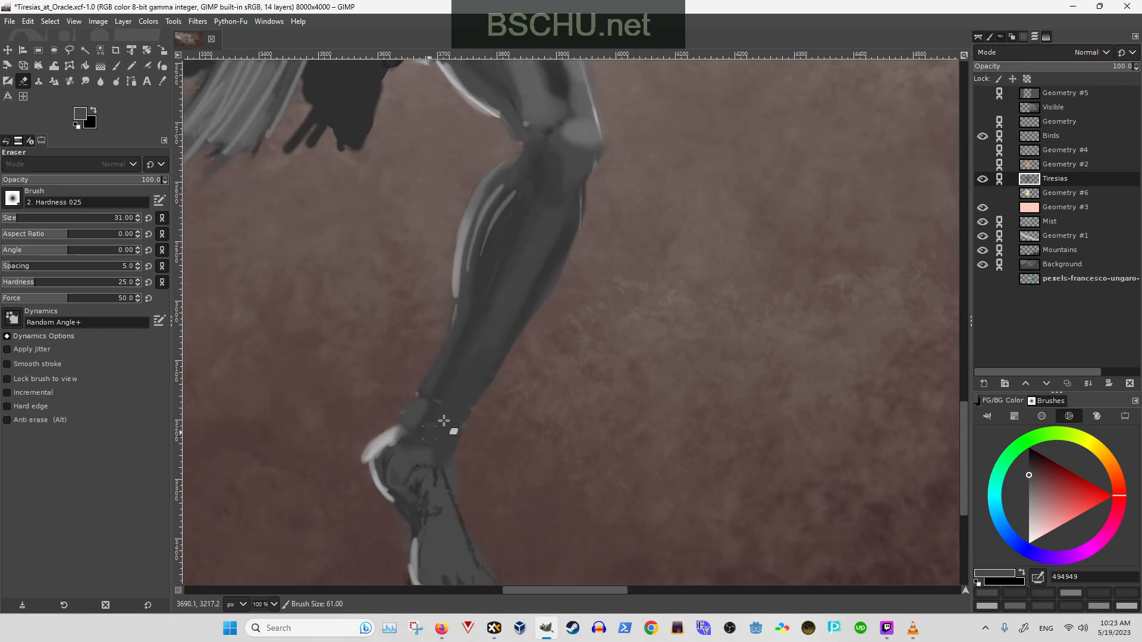
pyautogui.scroll(3, 497, 247)
pyautogui.hscroll(2, 514, 265)
pyautogui.scroll(-2, 511, 238)
pyautogui.scroll(-1, 396, 352)
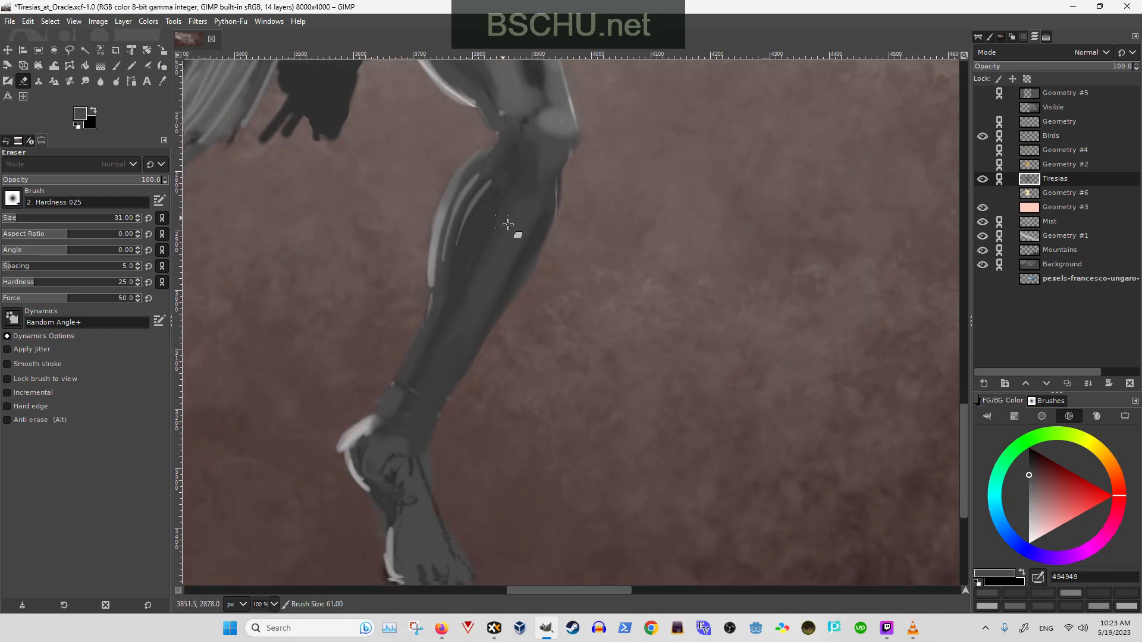
pyautogui.scroll(1, 393, 416)
pyautogui.hscroll(-2, 392, 416)
pyautogui.press('o')
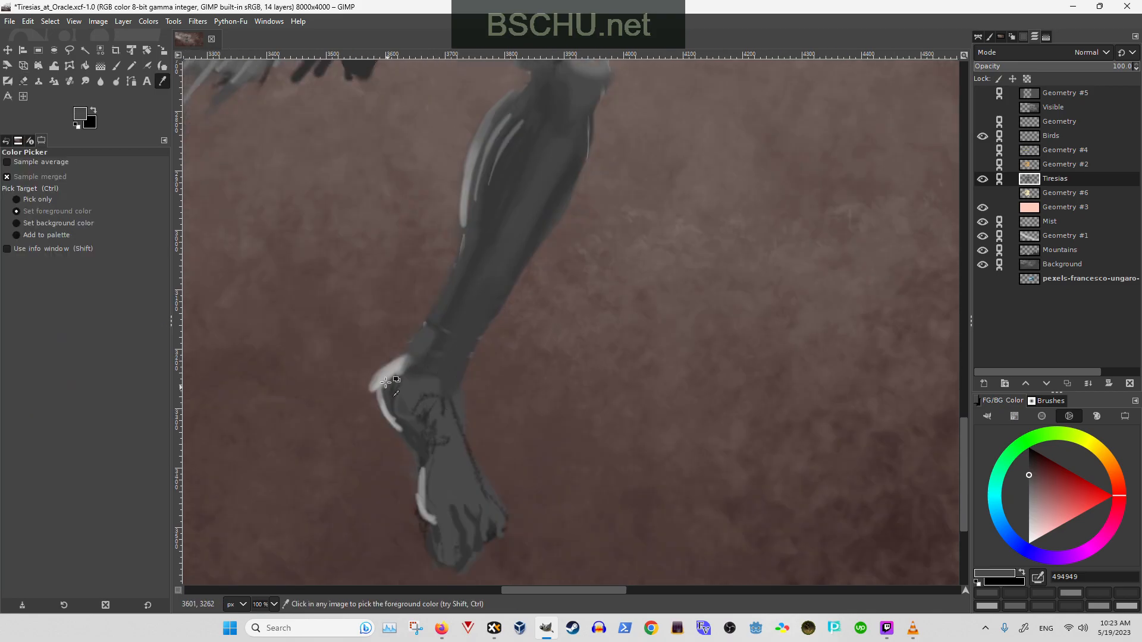
pyautogui.click(439, 345)
pyautogui.press('p')
# - Sample dark grey 343434 from the foot and shape the ankle bones with shading across the ankle
pyautogui.press('o')
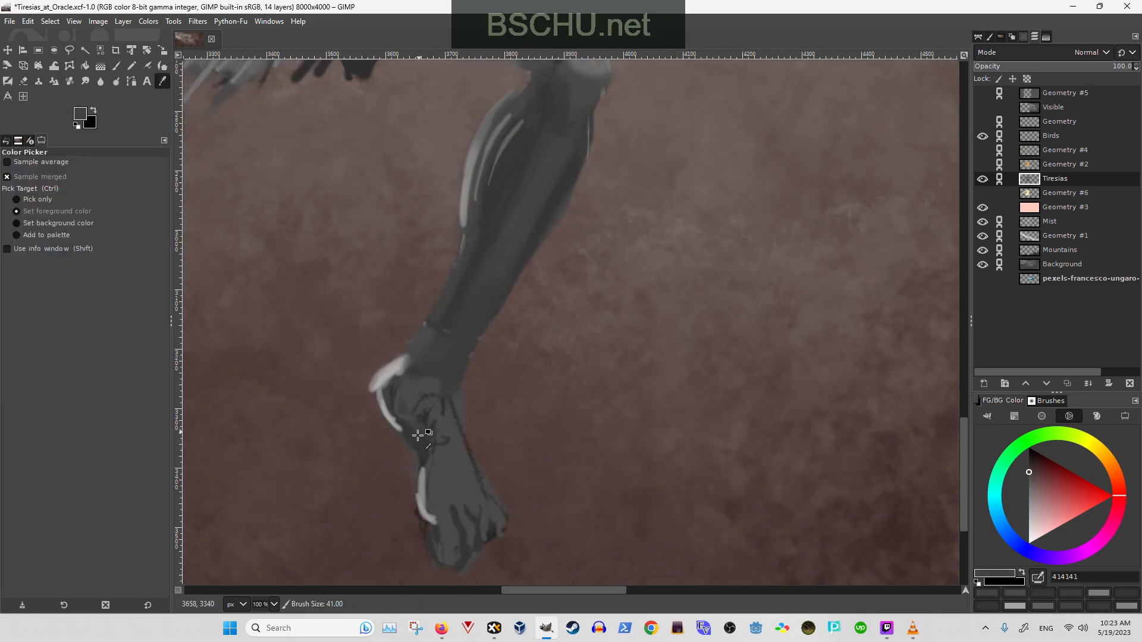
pyautogui.click(431, 465)
pyautogui.press('p')
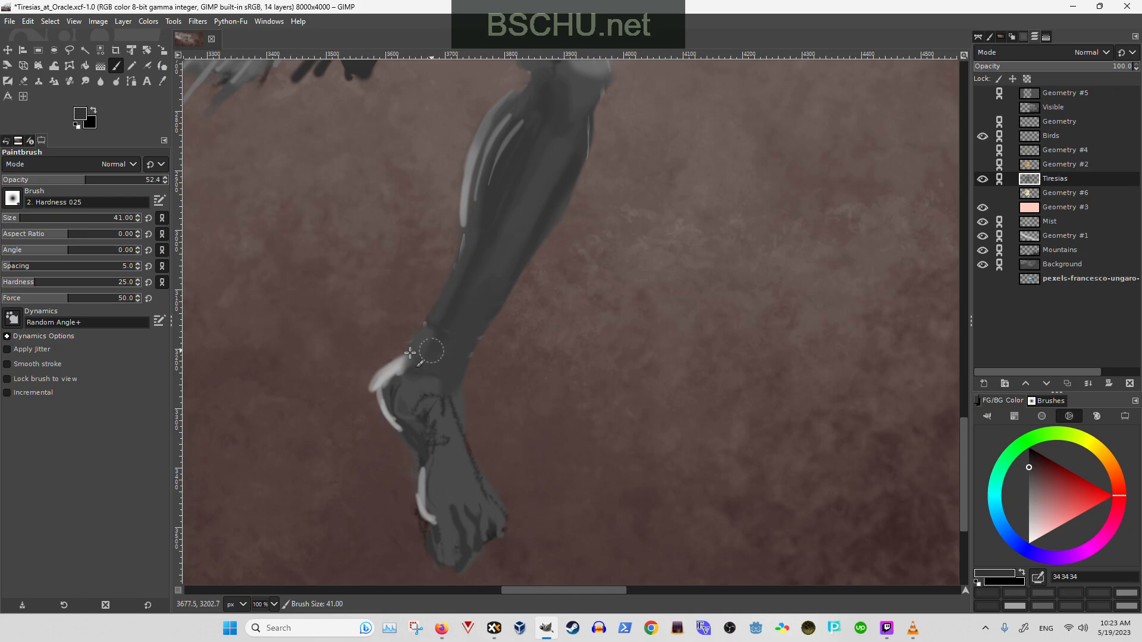
pyautogui.moveTo(433, 342)
pyautogui.mouseDown()
pyautogui.moveTo(464, 358)
pyautogui.moveTo(482, 343)
pyautogui.mouseUp()
# - Blend the lower calf into the ankle with sampled greys 434343, 373737 and 424242
pyautogui.keyDown('ctrl'); pyautogui.click(528, 211); pyautogui.keyUp('ctrl')
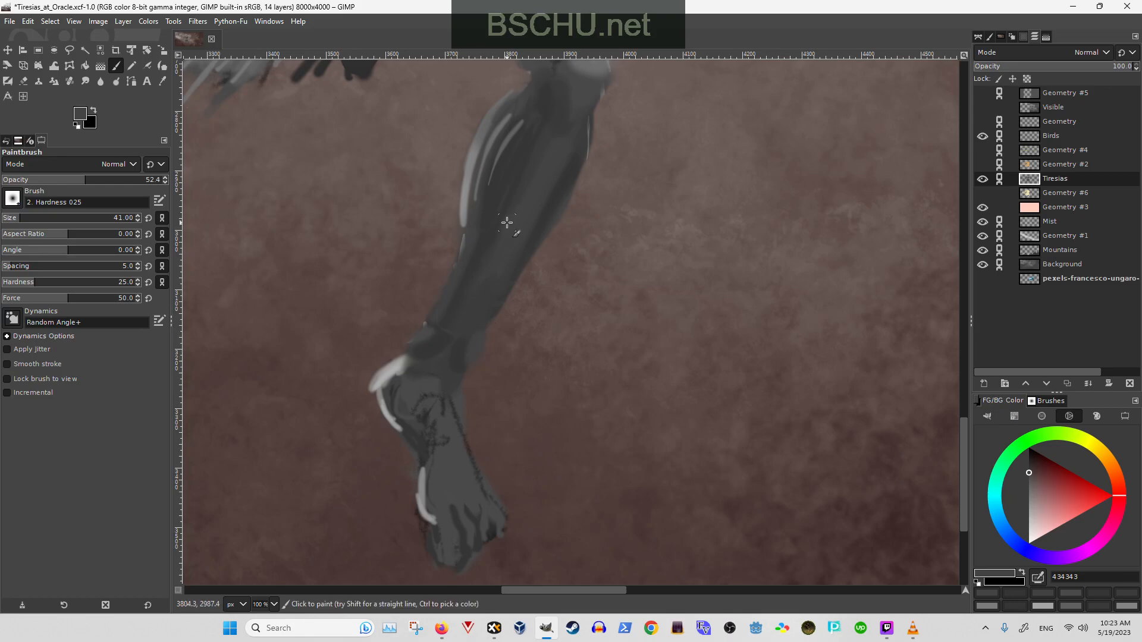
pyautogui.scroll(-1, 435, 299)
pyautogui.keyDown('ctrl'); pyautogui.click(455, 298); pyautogui.keyUp('ctrl')
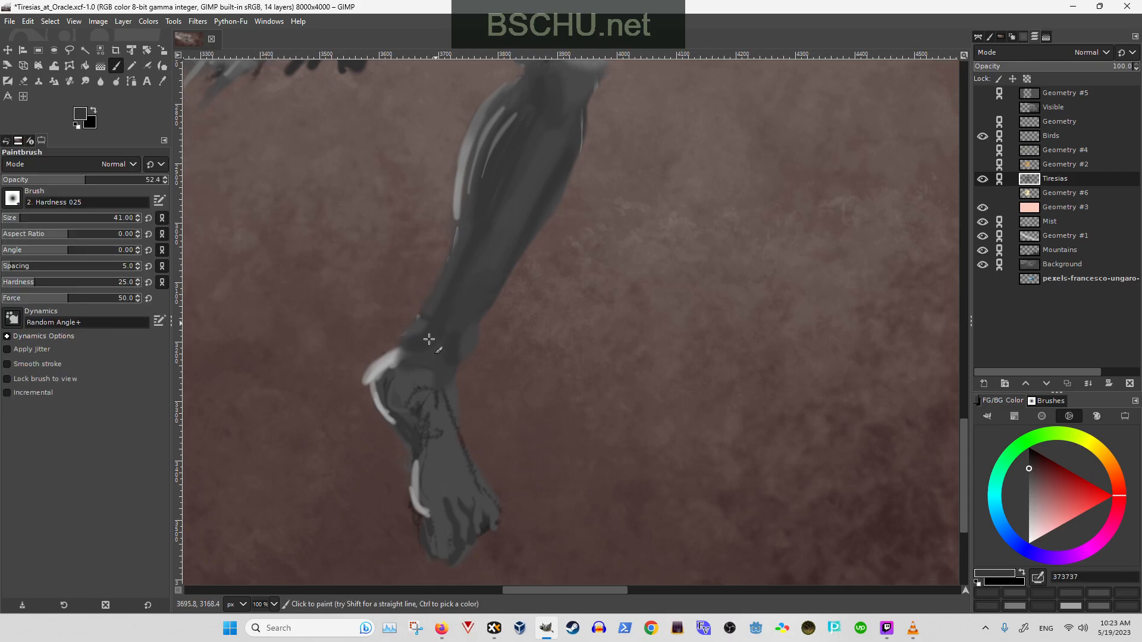
pyautogui.keyDown('ctrl'); pyautogui.click(508, 232); pyautogui.keyUp('ctrl')
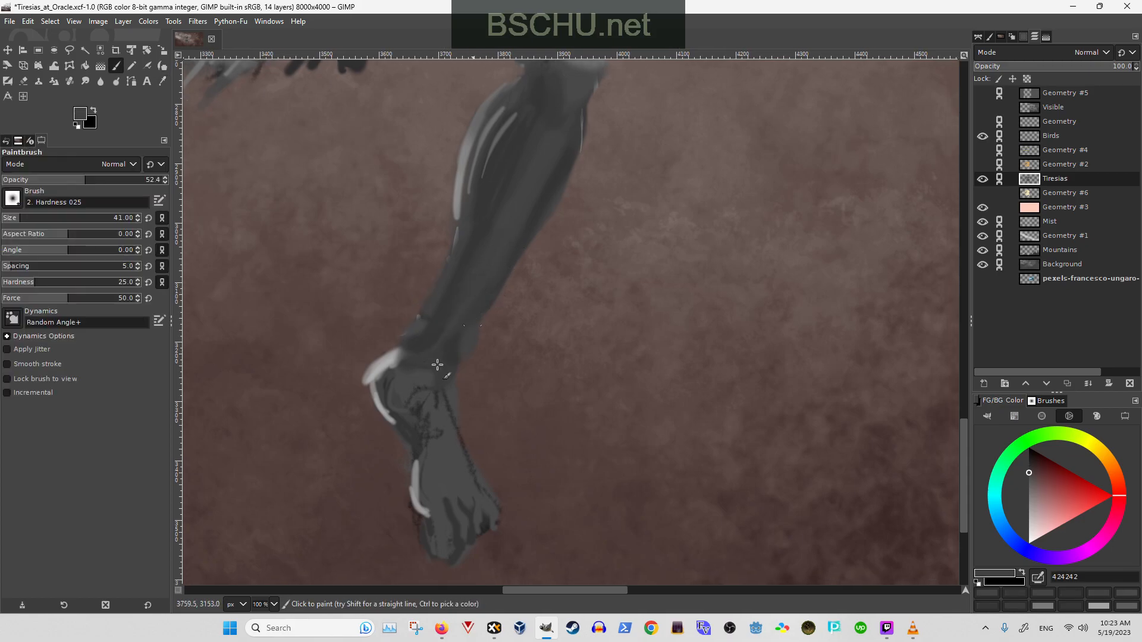
# - Sample light grey 818080 from the heel and add soft highlights to the ankle and rear calf edge at brush size 31
pyautogui.keyDown('ctrl'); pyautogui.click(388, 359); pyautogui.keyUp('ctrl')
pyautogui.keyDown('ctrl'); pyautogui.click(388, 360); pyautogui.keyUp('ctrl')
pyautogui.click(407, 329)
pyautogui.press('{')
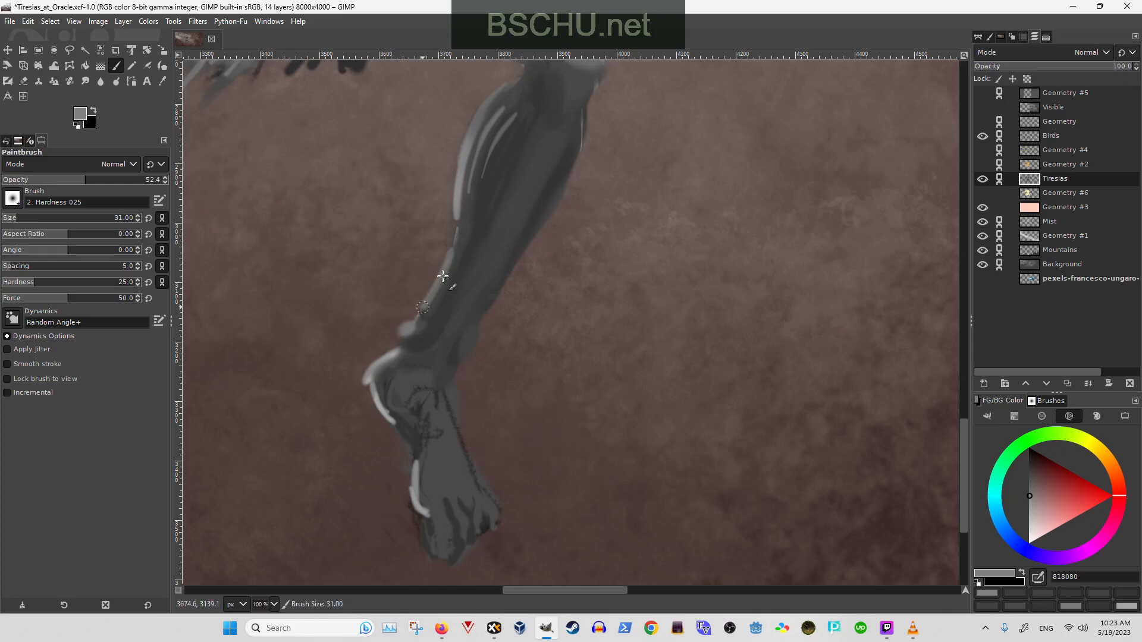
pyautogui.scroll(3, 443, 276)
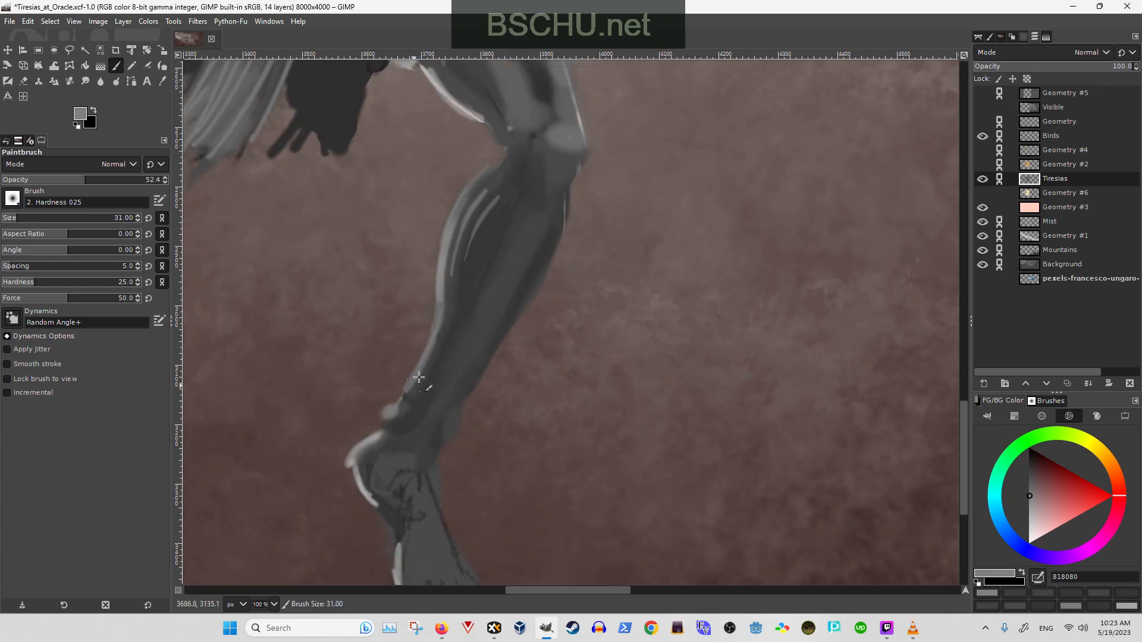
# - Darken the upper calf below the knee with sampled greys 363636 and 2f2f2f, and erase the excess paint behind the knee
pyautogui.keyDown('ctrl'); pyautogui.scroll(-3, 436, 355); pyautogui.keyUp('ctrl')
pyautogui.keyDown('ctrl'); pyautogui.scroll(2, 456, 302); pyautogui.keyUp('ctrl')
pyautogui.keyDown('ctrl'); pyautogui.click(473, 272); pyautogui.keyUp('ctrl')
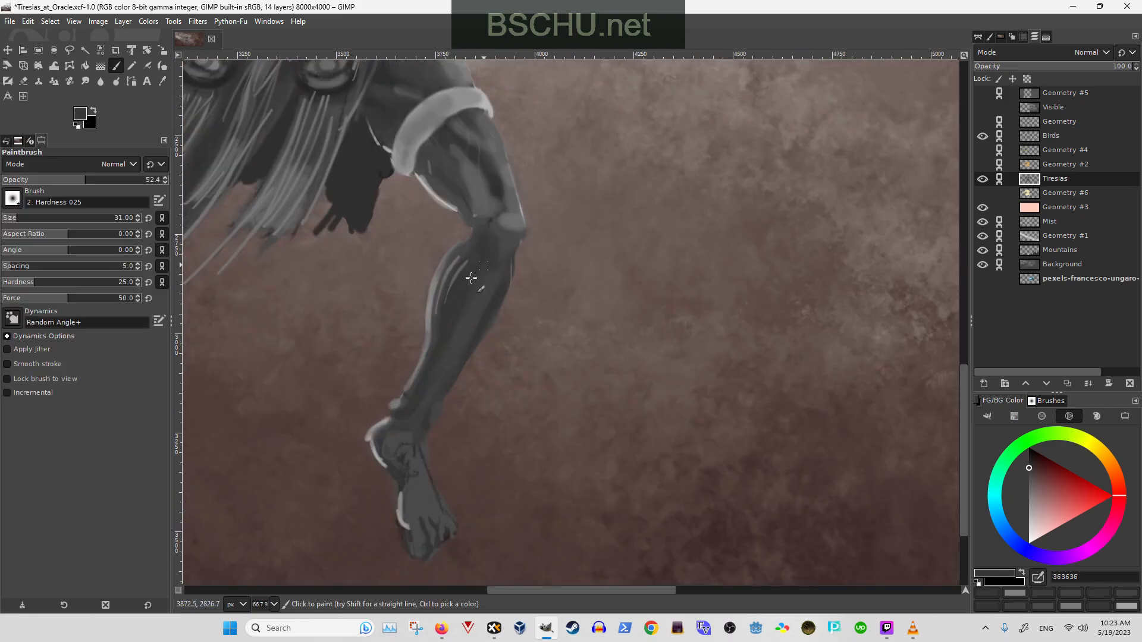
pyautogui.keyDown('ctrl'); pyautogui.click(385, 81); pyautogui.keyUp('ctrl')
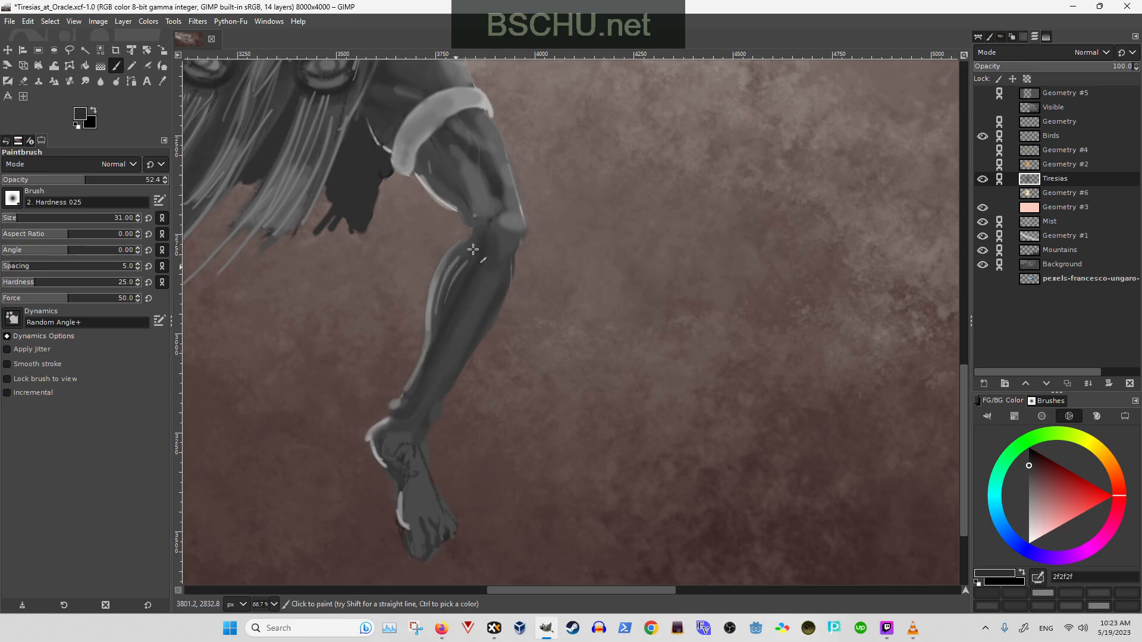
pyautogui.hotkey('shift', 'e')
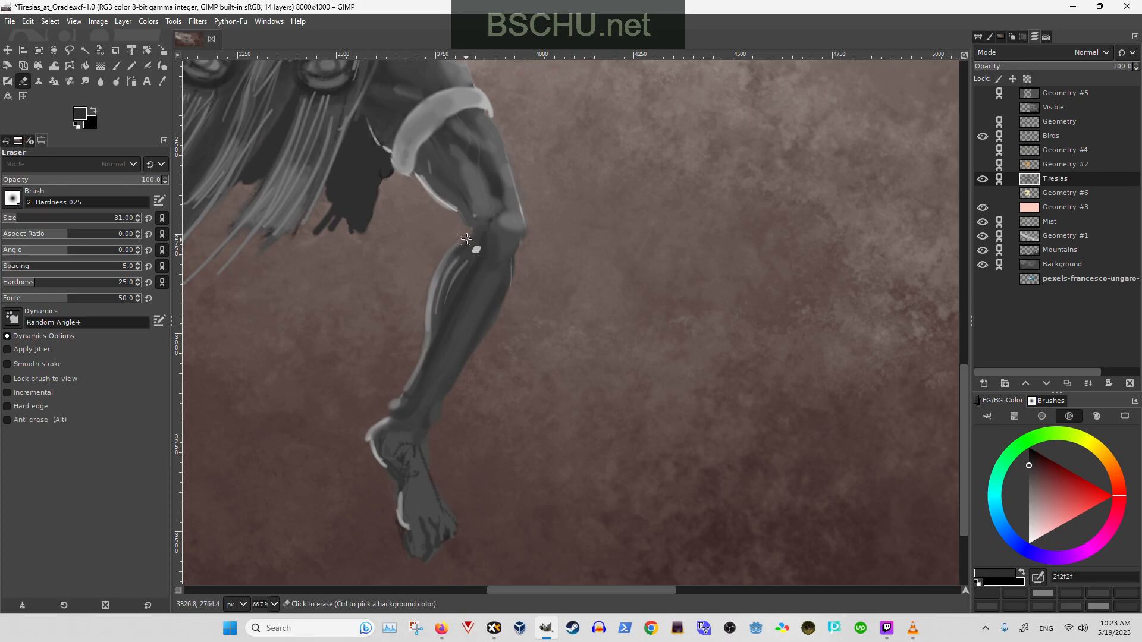
pyautogui.click(473, 240)
pyautogui.moveTo(476, 241)
pyautogui.mouseDown()
pyautogui.moveTo(462, 258)
pyautogui.moveTo(485, 252)
pyautogui.moveTo(432, 269)
pyautogui.moveTo(423, 285)
pyautogui.moveTo(451, 271)
pyautogui.moveTo(459, 247)
pyautogui.mouseUp()
# - Sample light grey 848484 and repaint the highlight along the upper rear edge of the calf
pyautogui.press('o')
pyautogui.click(434, 294)
pyautogui.press('p')
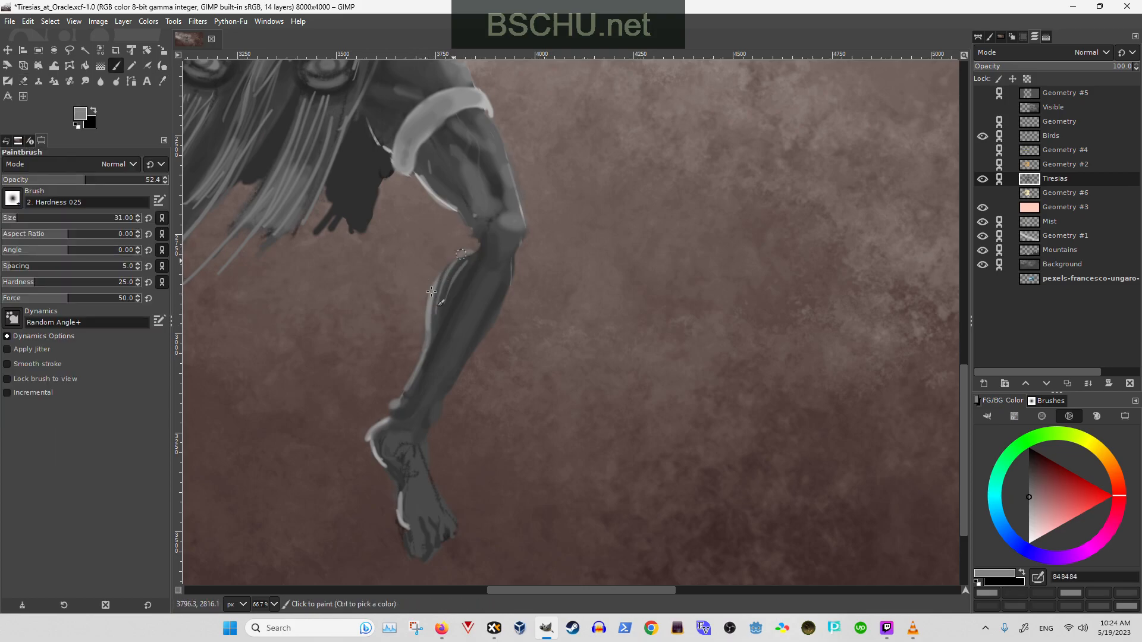
# - Erase the overspill behind the knee and trim the front edge of the shin
pyautogui.hotkey('shift', 'e')
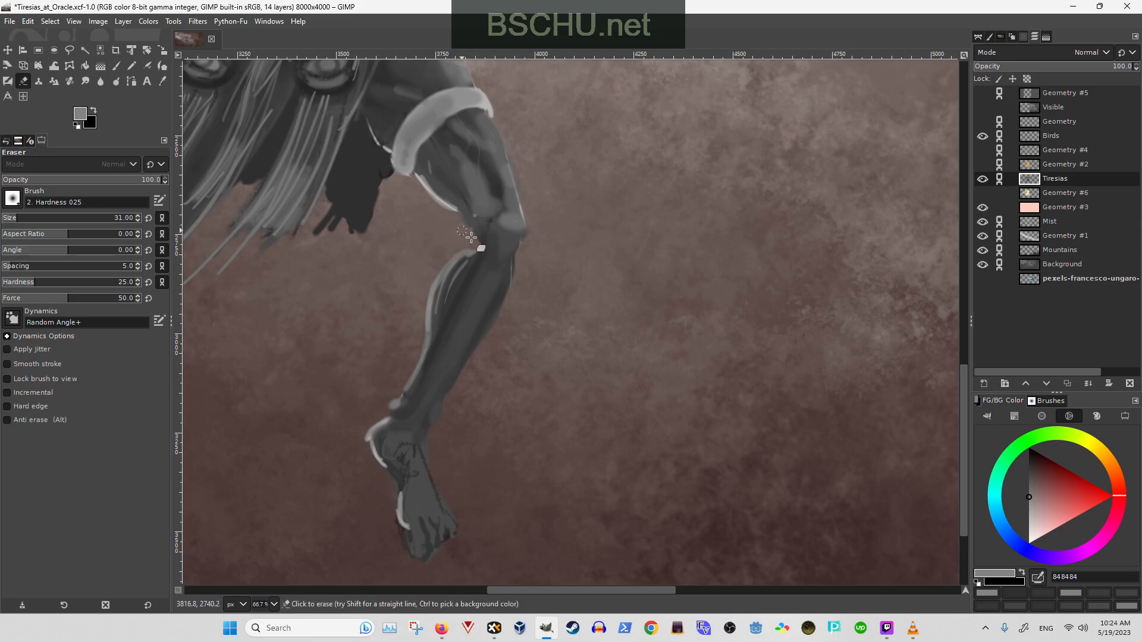
pyautogui.moveTo(513, 289)
pyautogui.mouseDown()
pyautogui.moveTo(526, 262)
pyautogui.moveTo(505, 331)
pyautogui.moveTo(485, 355)
pyautogui.mouseUp()
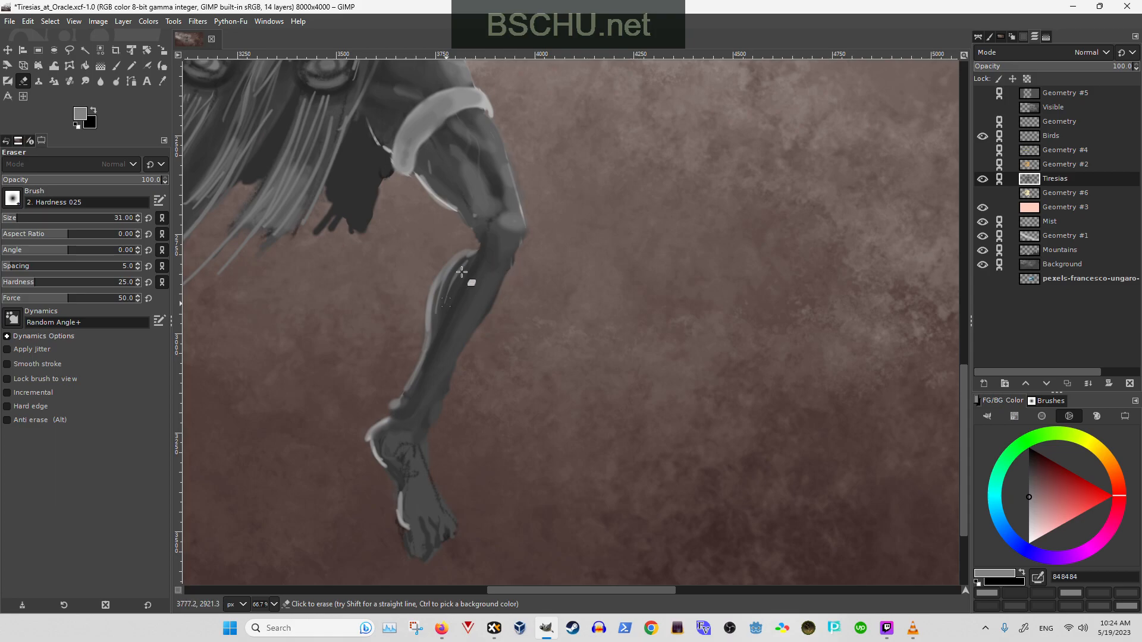
pyautogui.scroll(3, 357, 398)
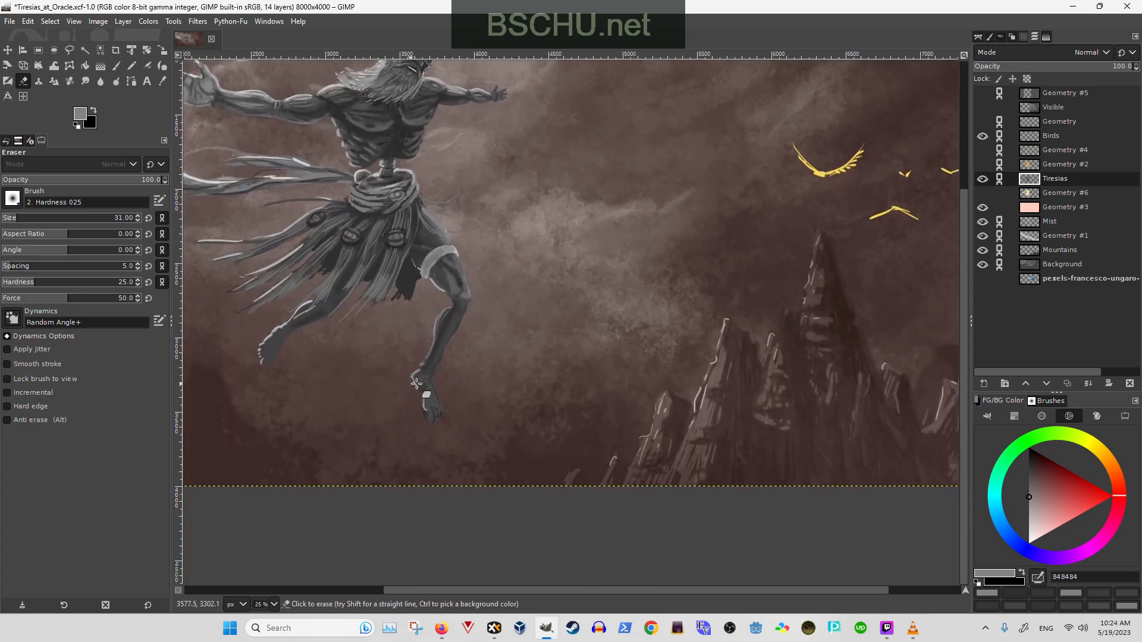
# - Switch to Firefox and run a DuckDuckGo image search for "artist anatomy leg" in a new tab
pyautogui.scroll(3, 379, 354)
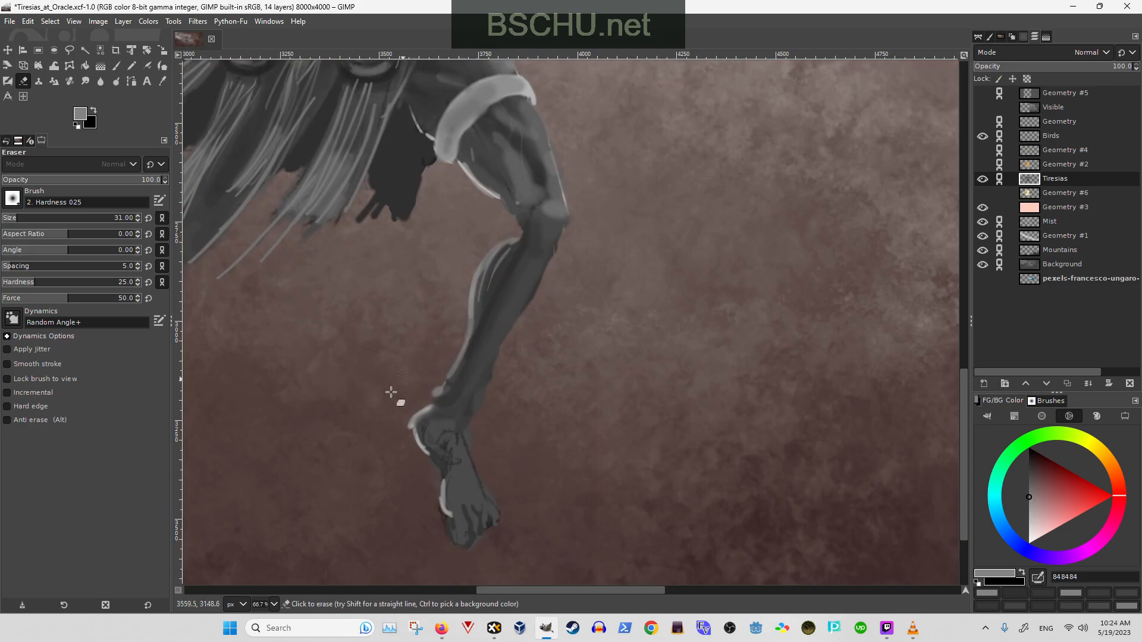
pyautogui.scroll(-2, 403, 383)
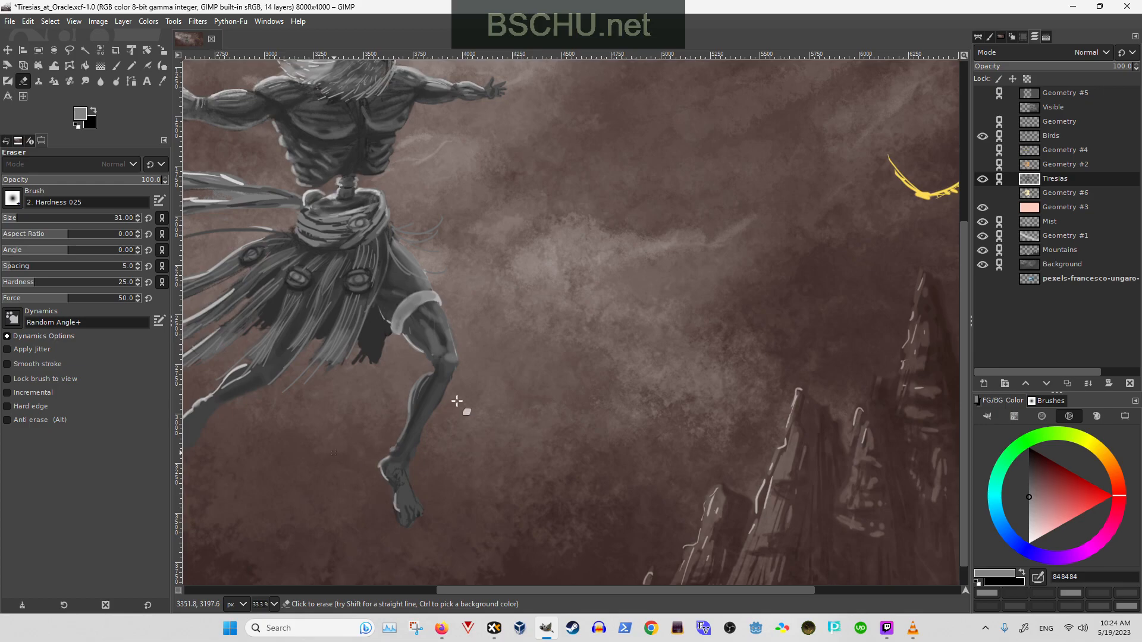
pyautogui.click(441, 628)
pyautogui.hotkey('ctrl', 't')
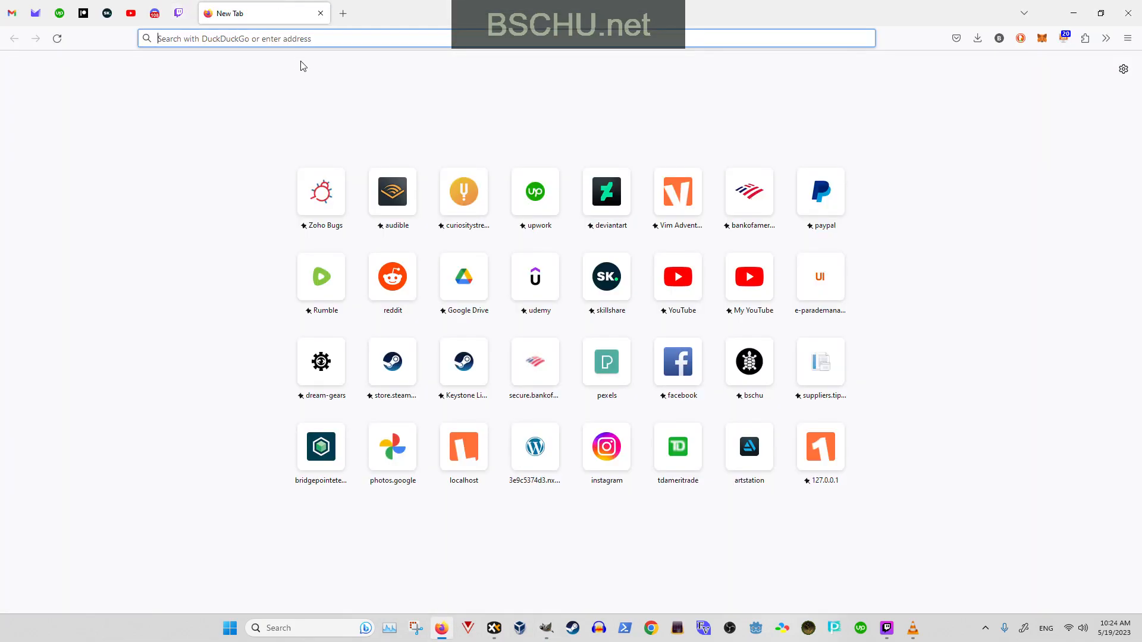
pyautogui.write('artist ana')
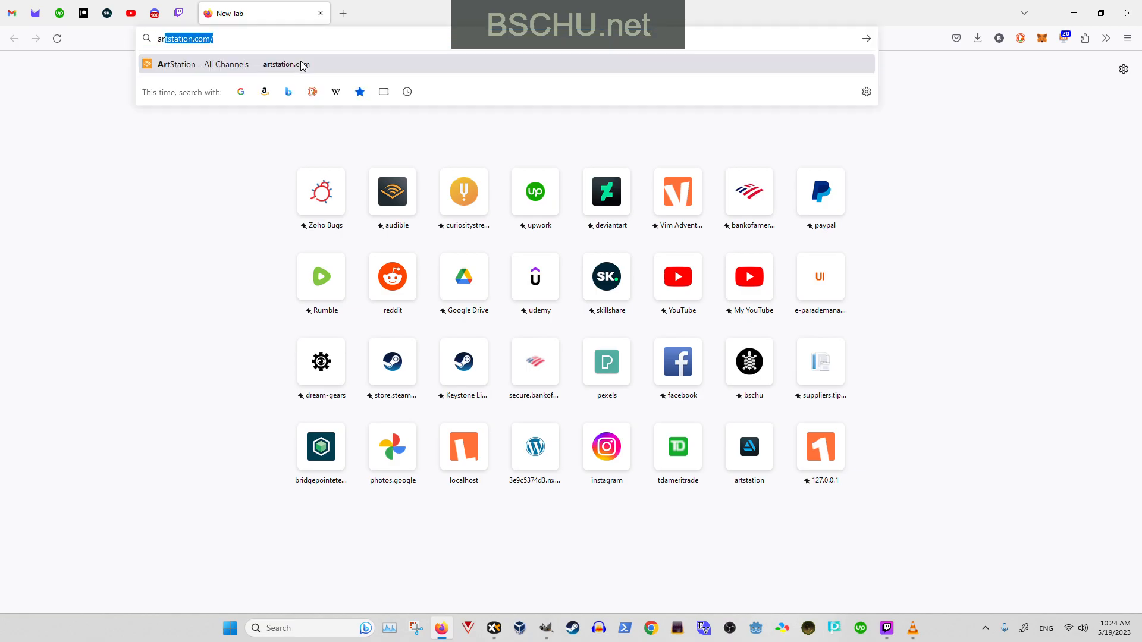
pyautogui.write('tomy leg')
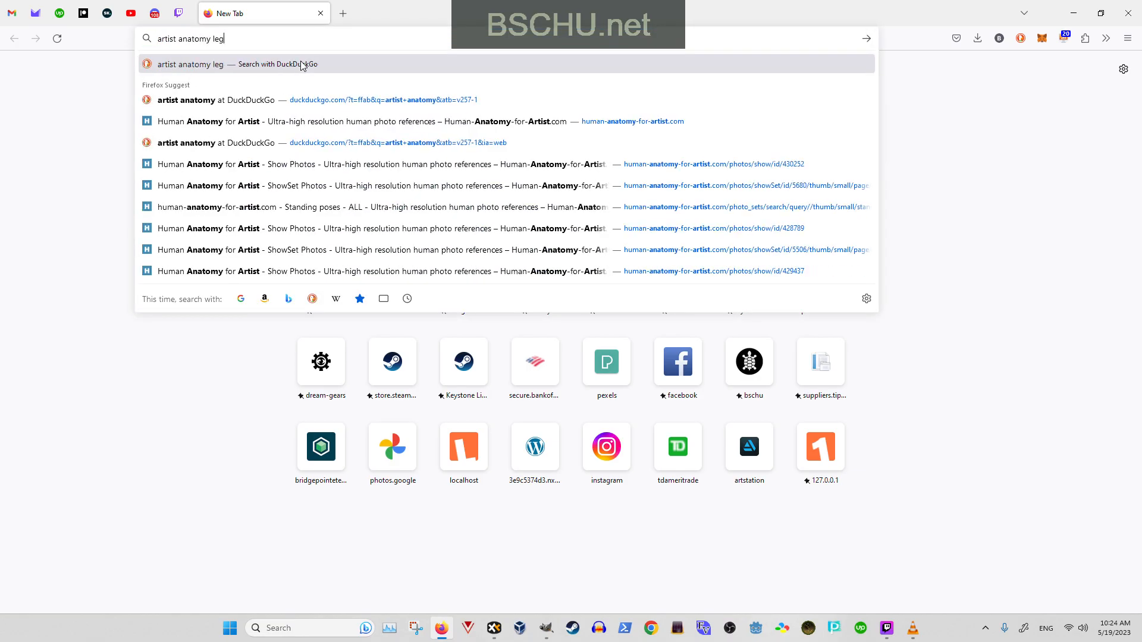
pyautogui.press('Return')
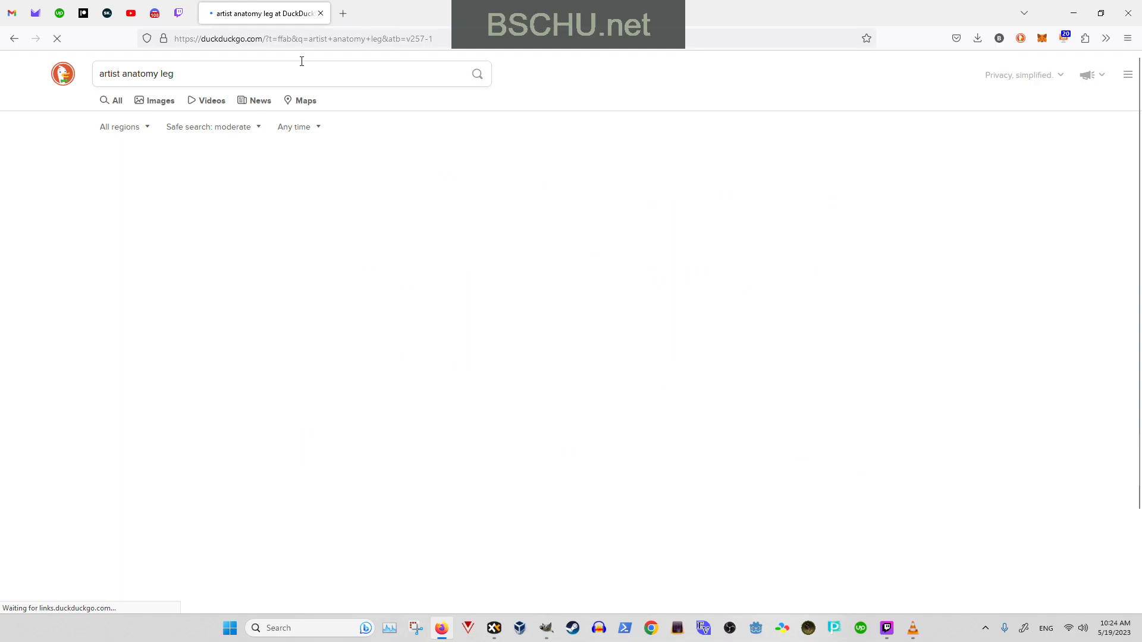
pyautogui.click(156, 100)
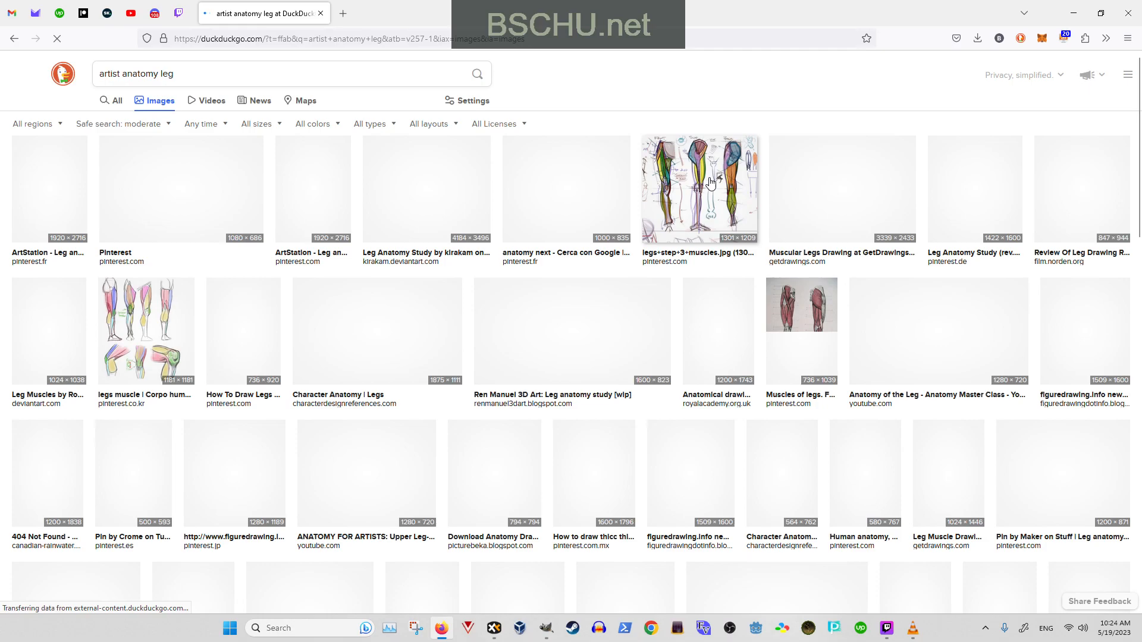
# - Preview the coloured leg muscle diagram and the photo-and-contour study of male legs among the image results
pyautogui.click(711, 182)
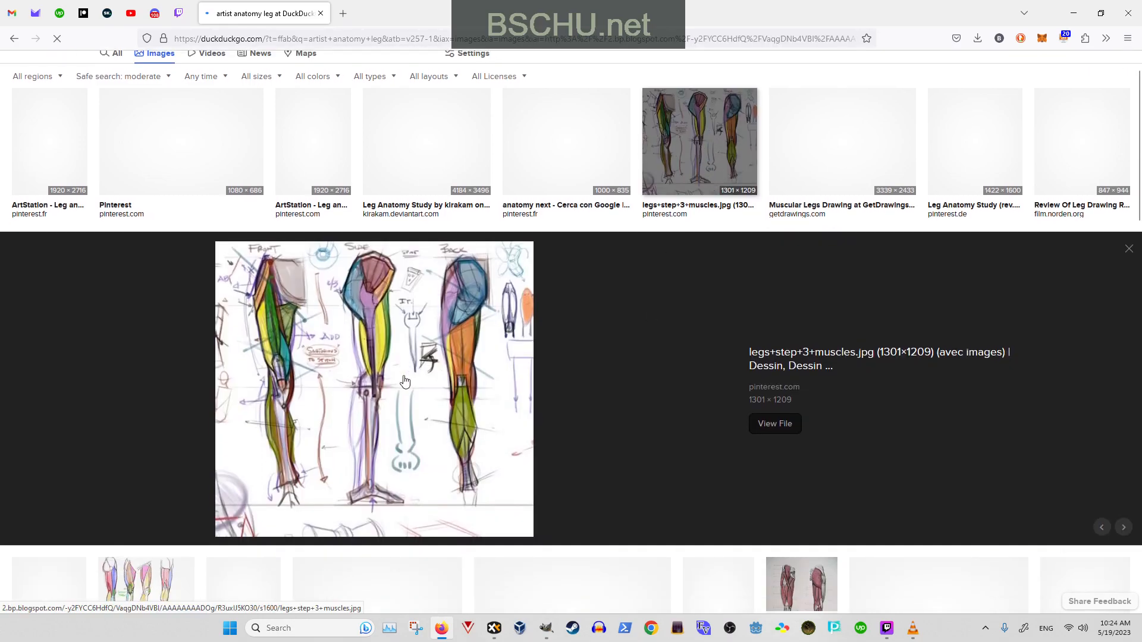
pyautogui.scroll(1, 599, 351)
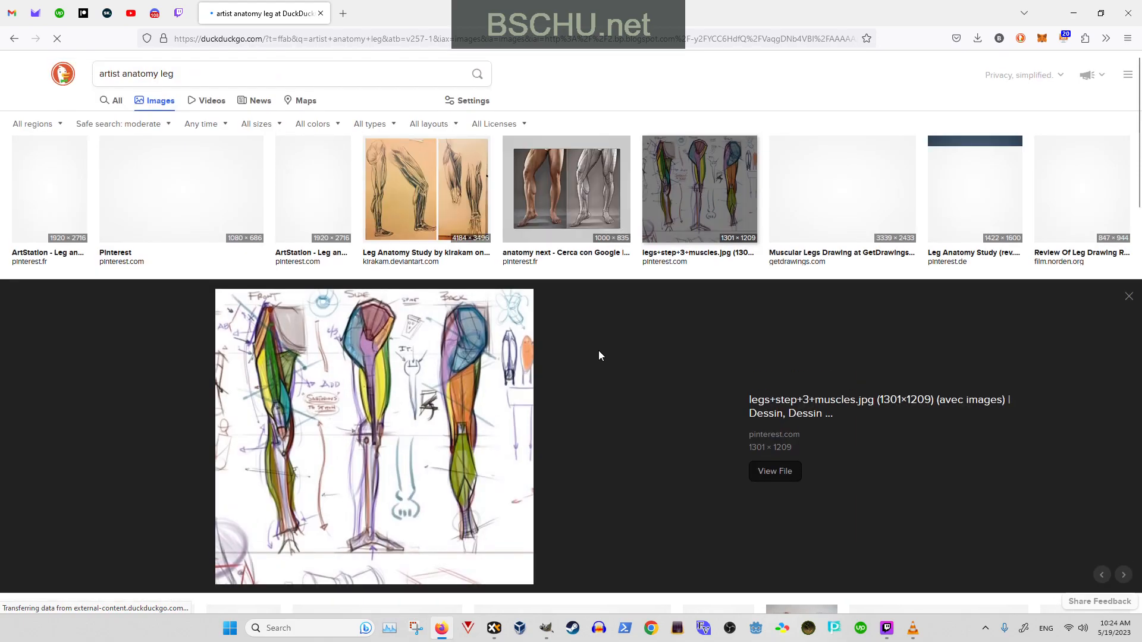
pyautogui.click(578, 202)
pyautogui.scroll(-1, 577, 200)
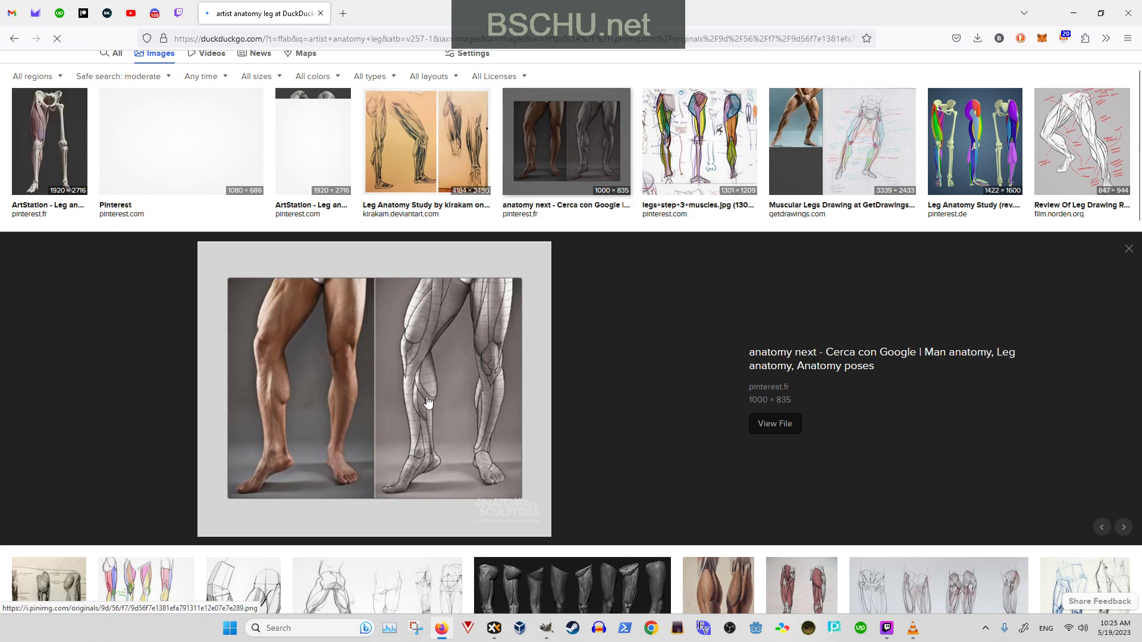
# - Open the ArtStation leg anatomy render of muscles and bones at full size and copy the image
pyautogui.click(59, 137)
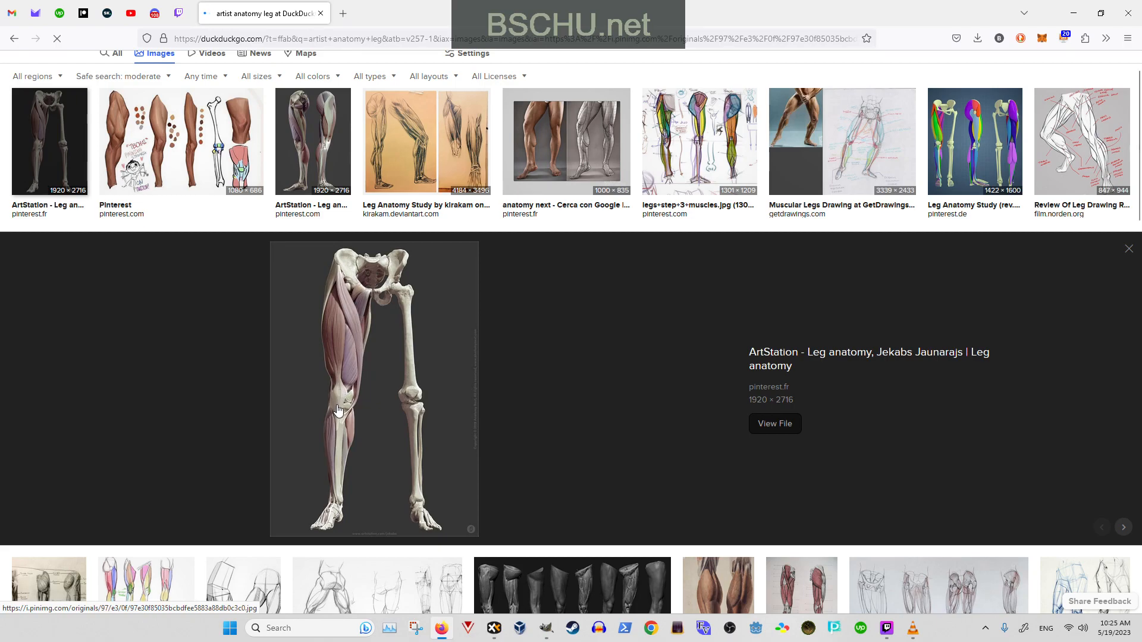
pyautogui.click(351, 336)
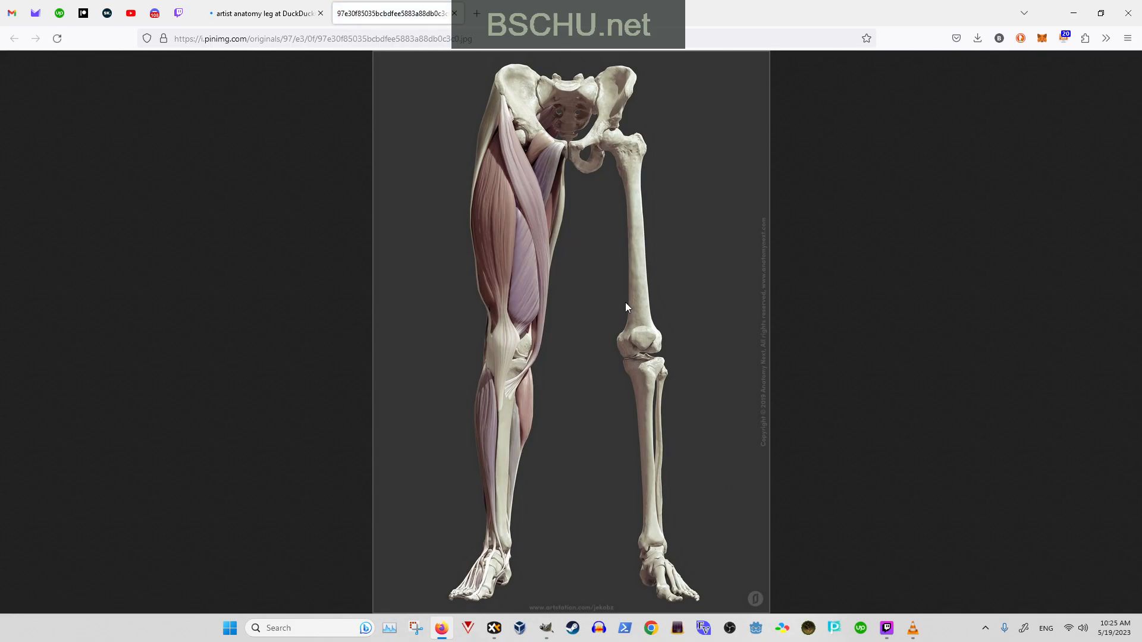
pyautogui.rightClick(626, 307)
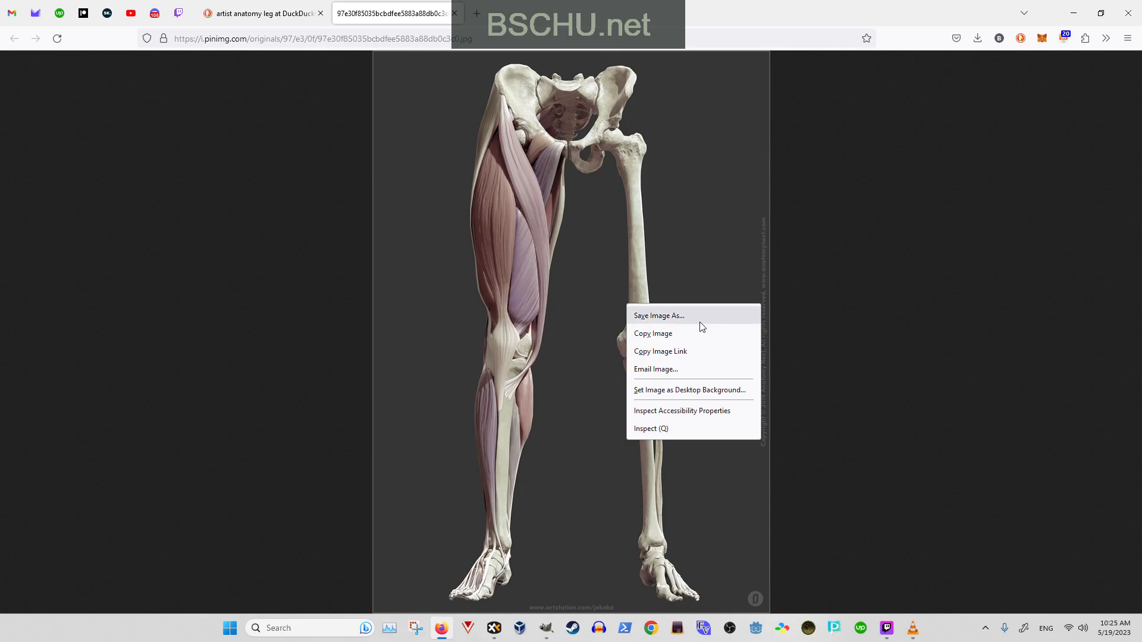
pyautogui.click(702, 337)
# - Switch to GIMP and paste the copied leg anatomy image into the Tiresias painting
pyautogui.hotkey('alt', 'Tab')
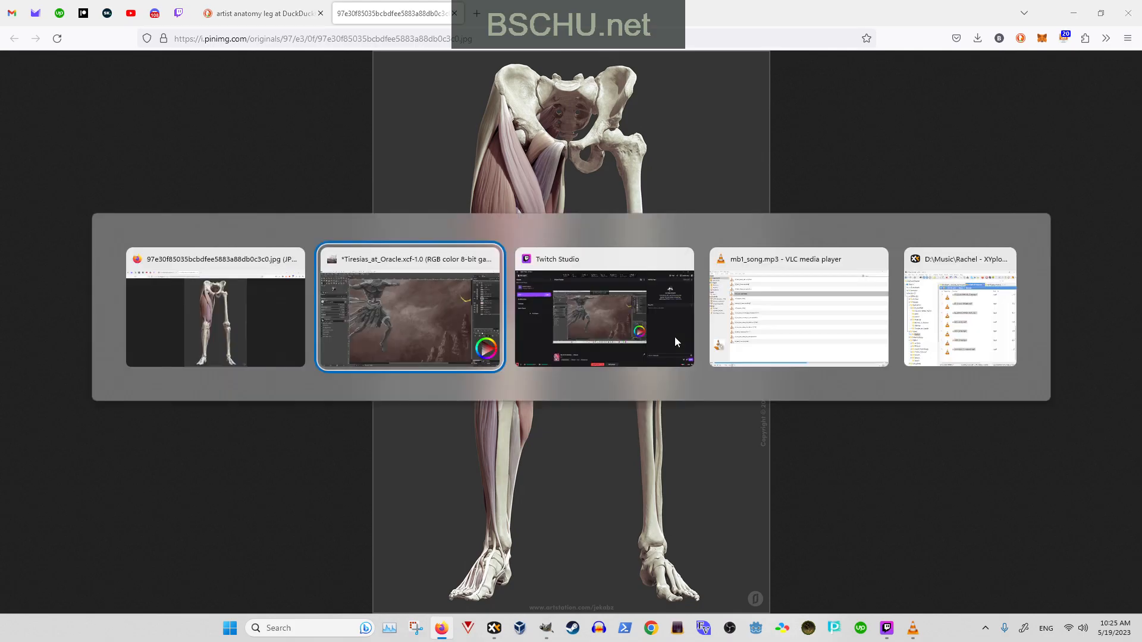
pyautogui.press('ctrl')
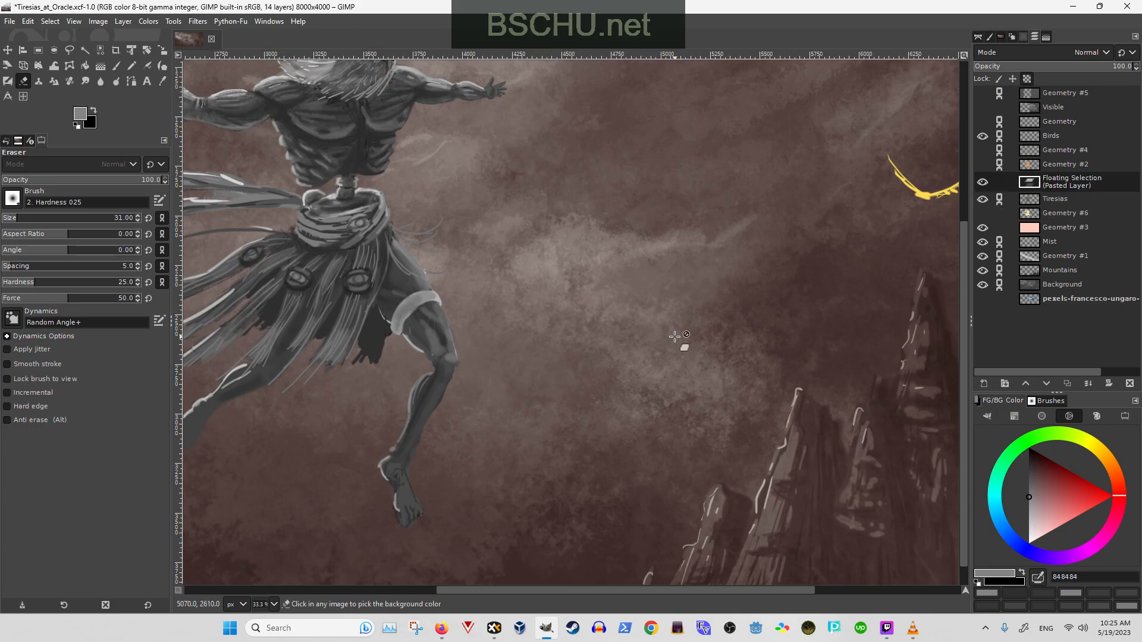
pyautogui.hotkey('ctrl', 'v')
# - Return to Firefox, close the full-size image, and examine the front and back drawing of leg muscles in the results
pyautogui.hotkey('alt', 'Tab')
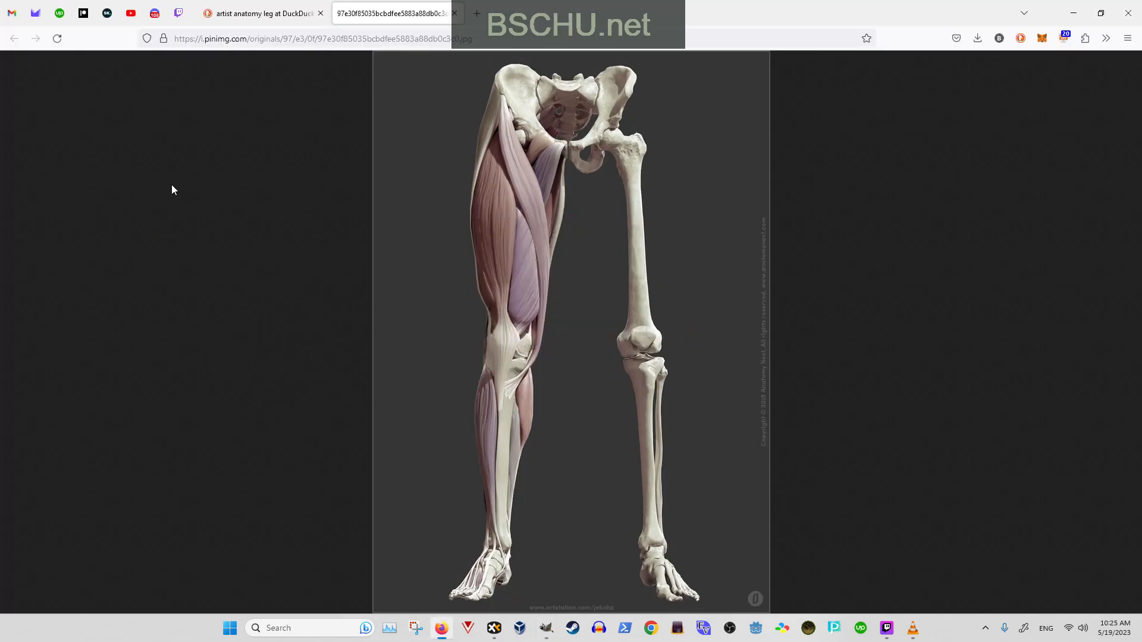
pyautogui.click(455, 13)
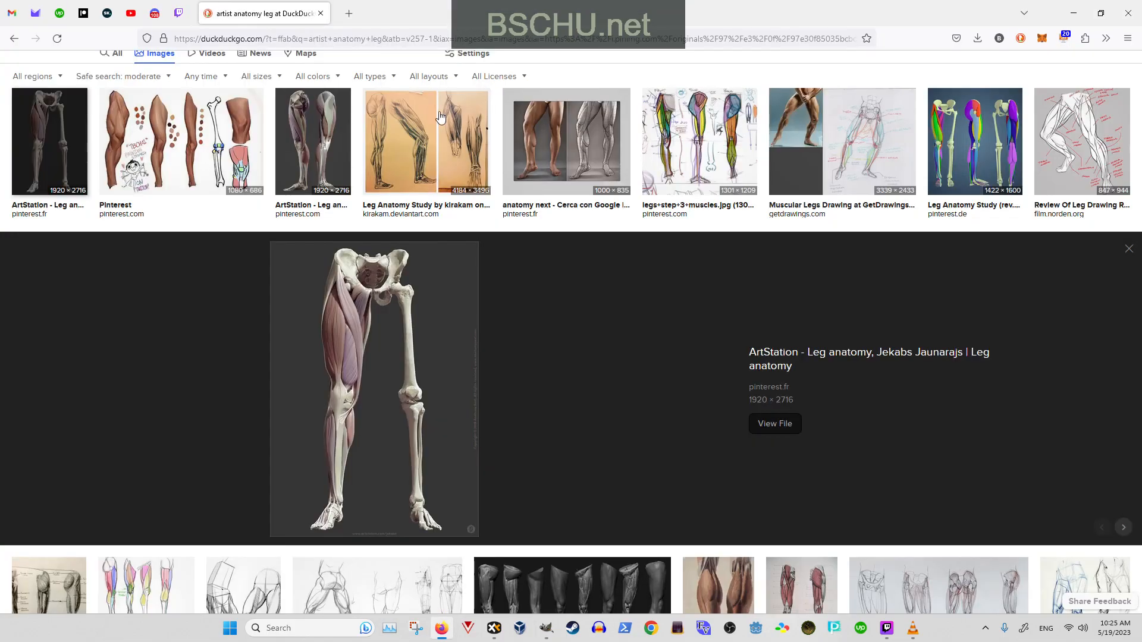
pyautogui.scroll(-6, 445, 304)
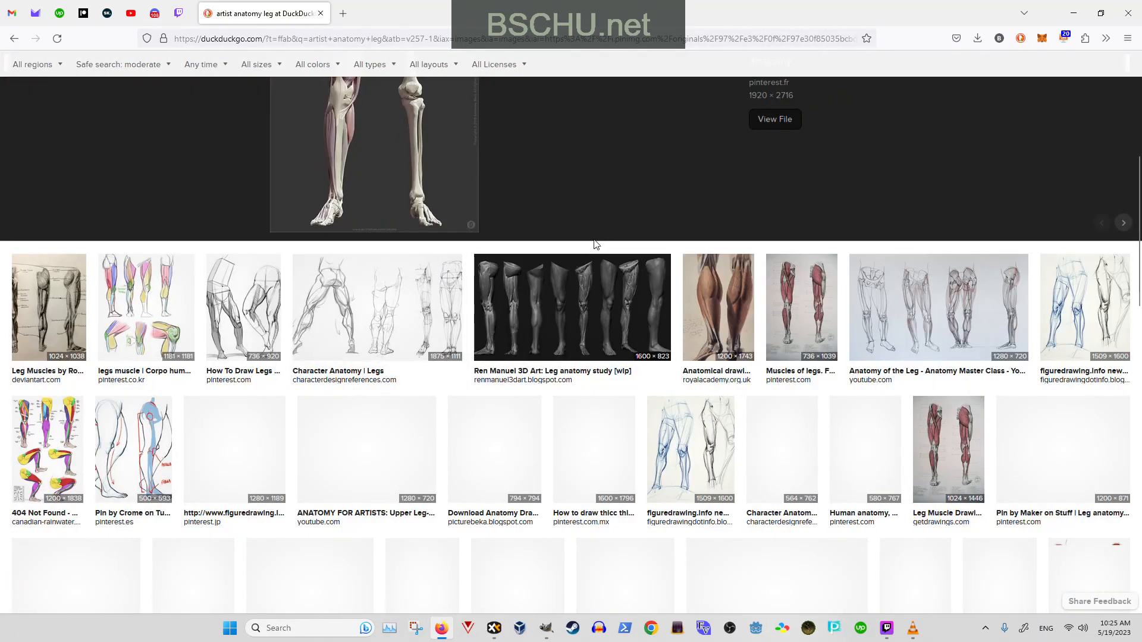
pyautogui.click(818, 319)
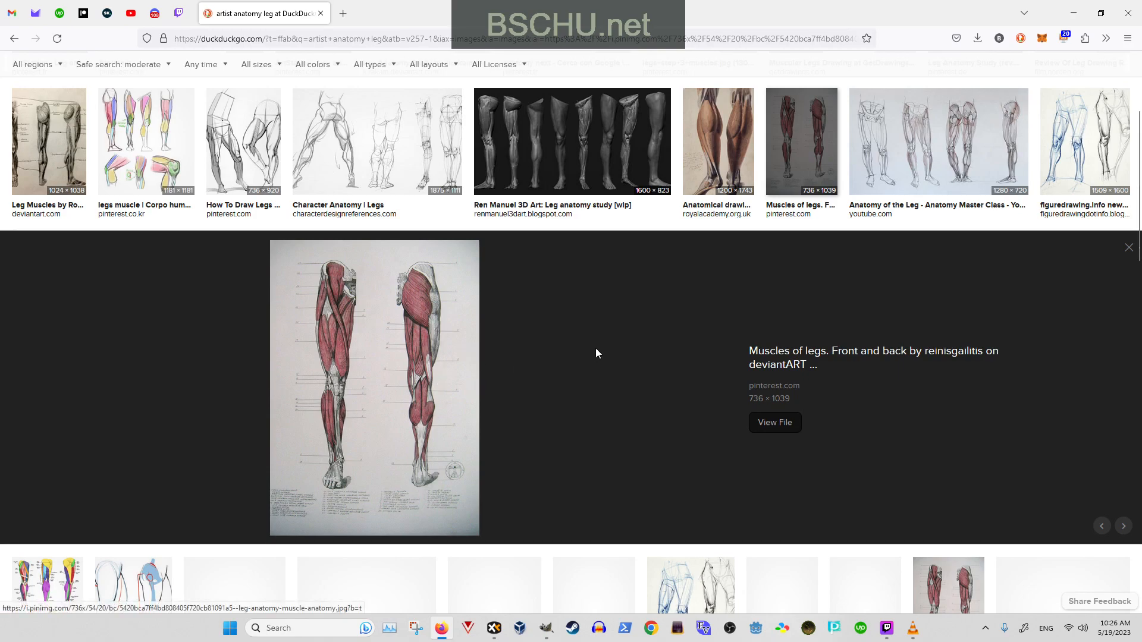
pyautogui.scroll(-5, 585, 345)
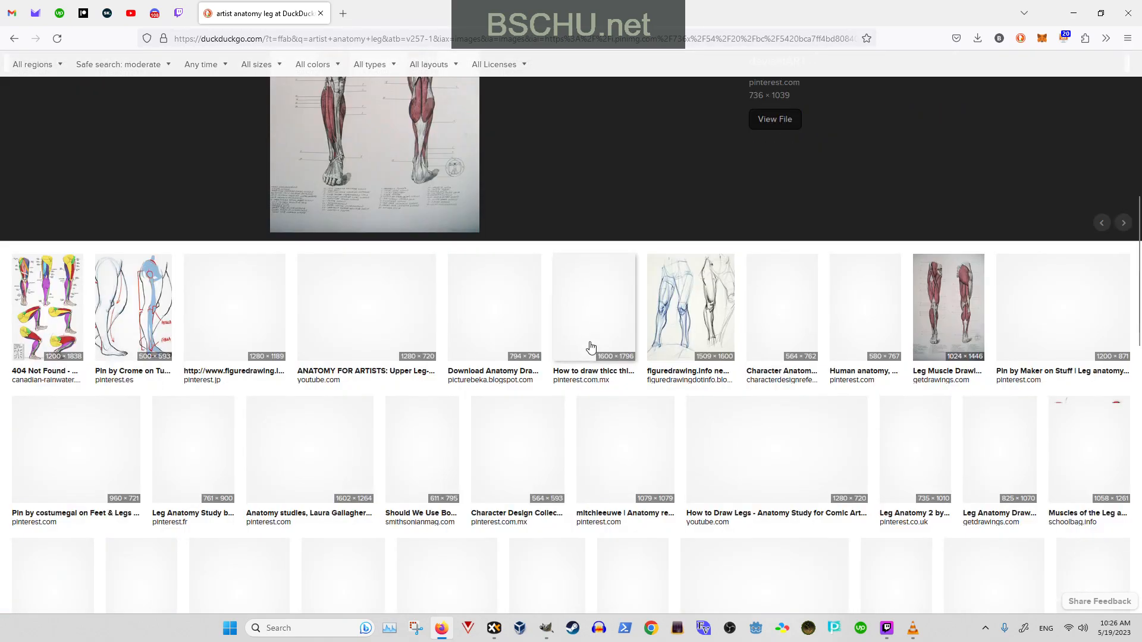
pyautogui.scroll(3, 592, 348)
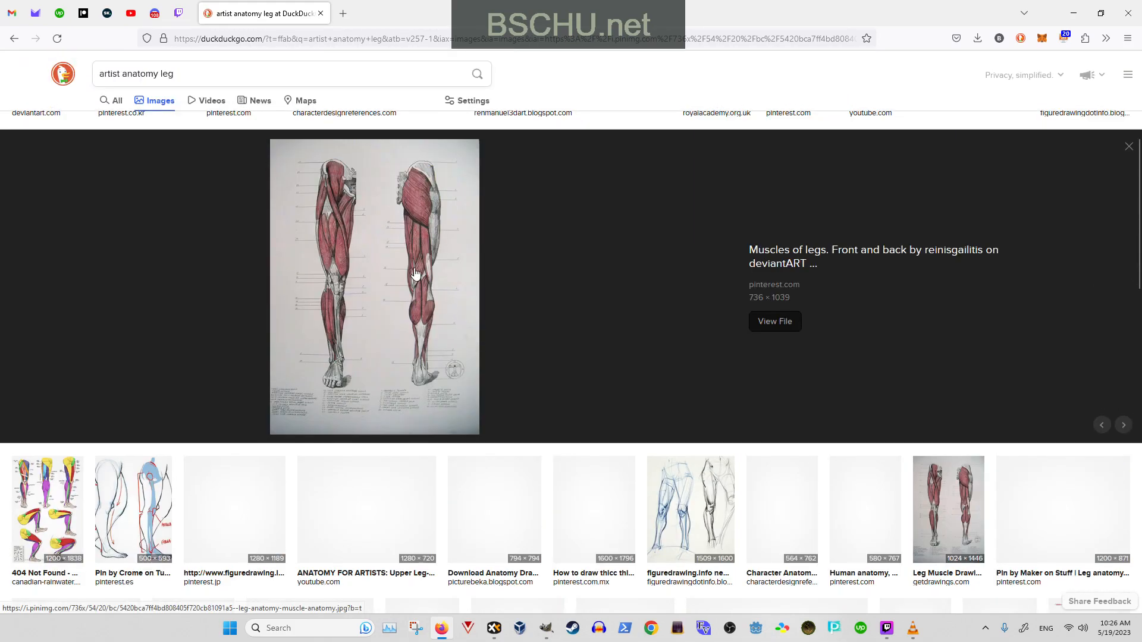
# - Browse further leg anatomy results and examine the grey 3D sculpt study showing the leg from several angles
pyautogui.scroll(-4, 616, 311)
pyautogui.scroll(-1, 616, 311)
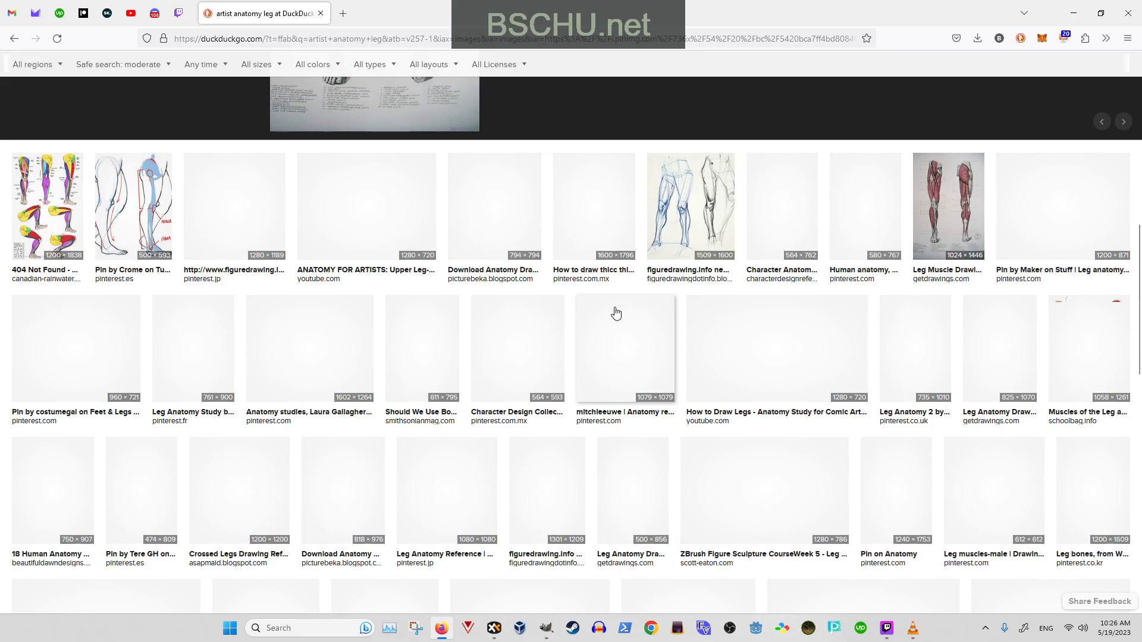
pyautogui.scroll(-5, 616, 313)
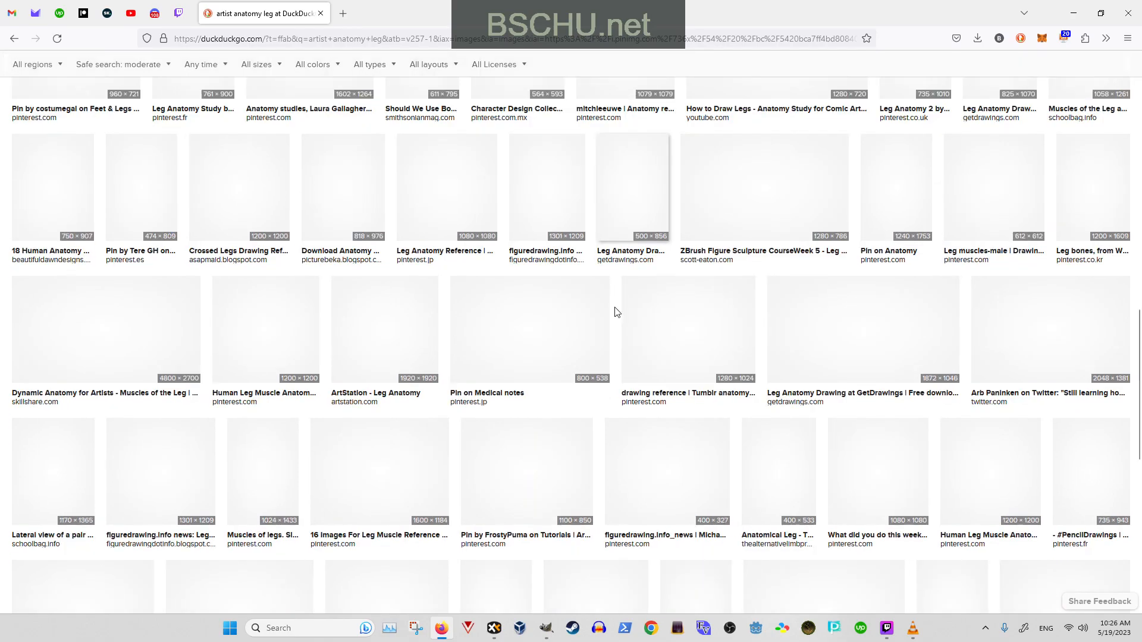
pyautogui.scroll(9, 615, 312)
pyautogui.scroll(-5, 615, 312)
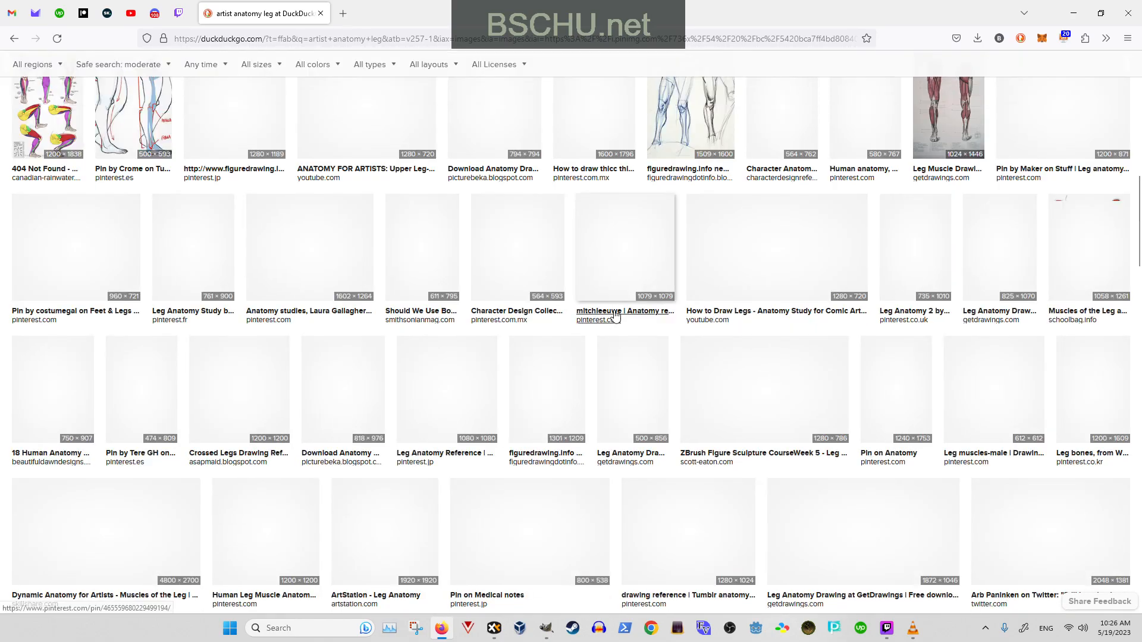
pyautogui.scroll(10, 613, 316)
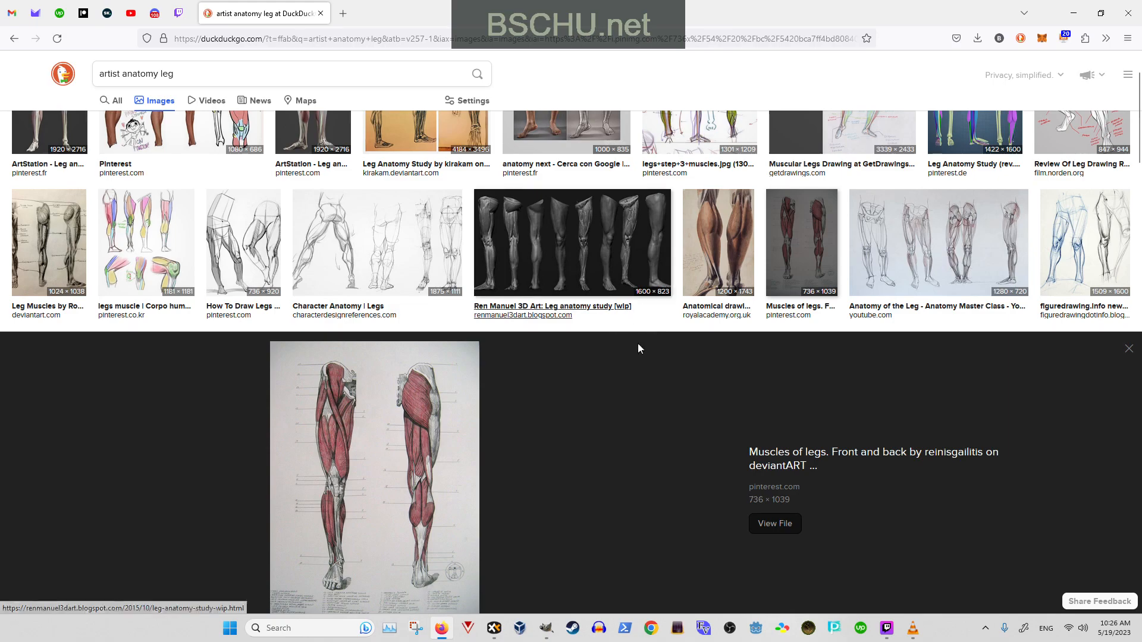
pyautogui.scroll(2, 598, 374)
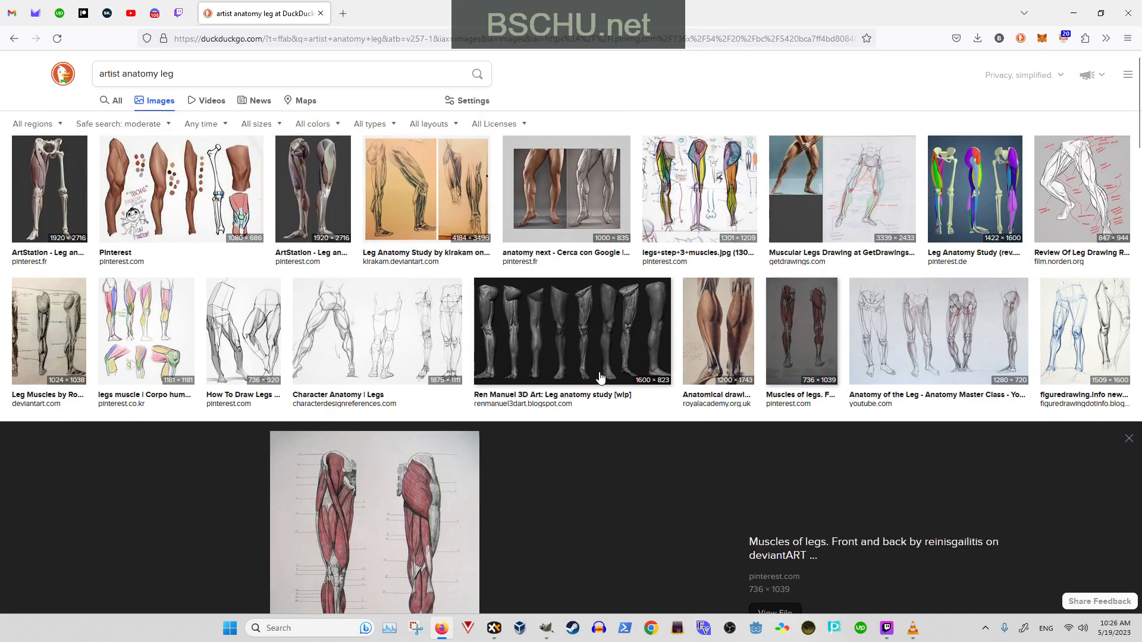
pyautogui.click(617, 321)
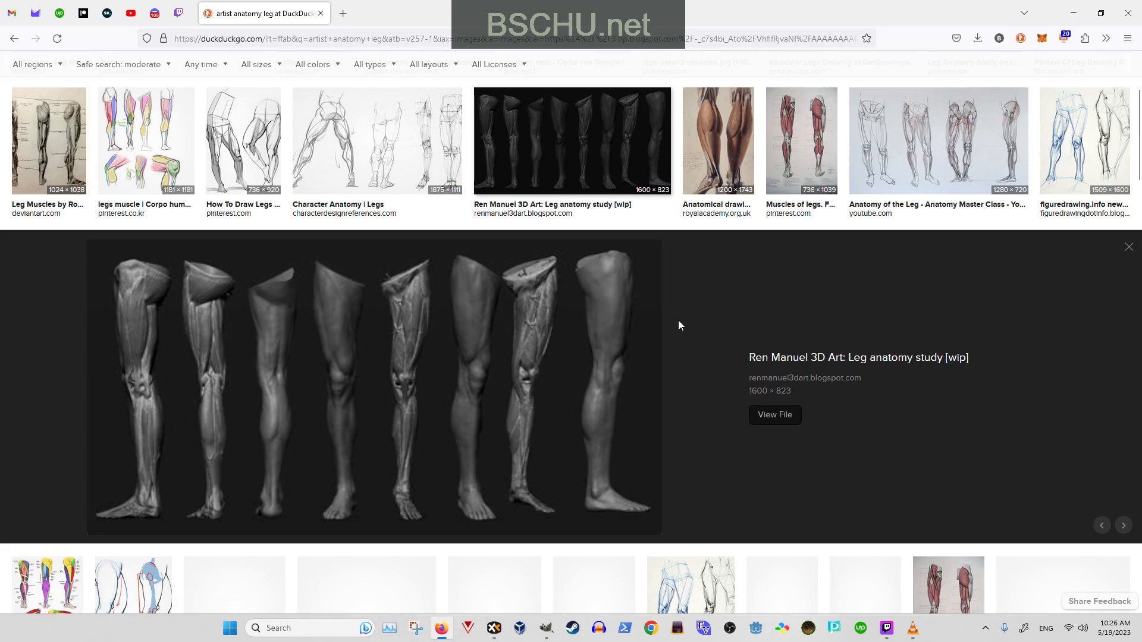
pyautogui.scroll(-7, 703, 323)
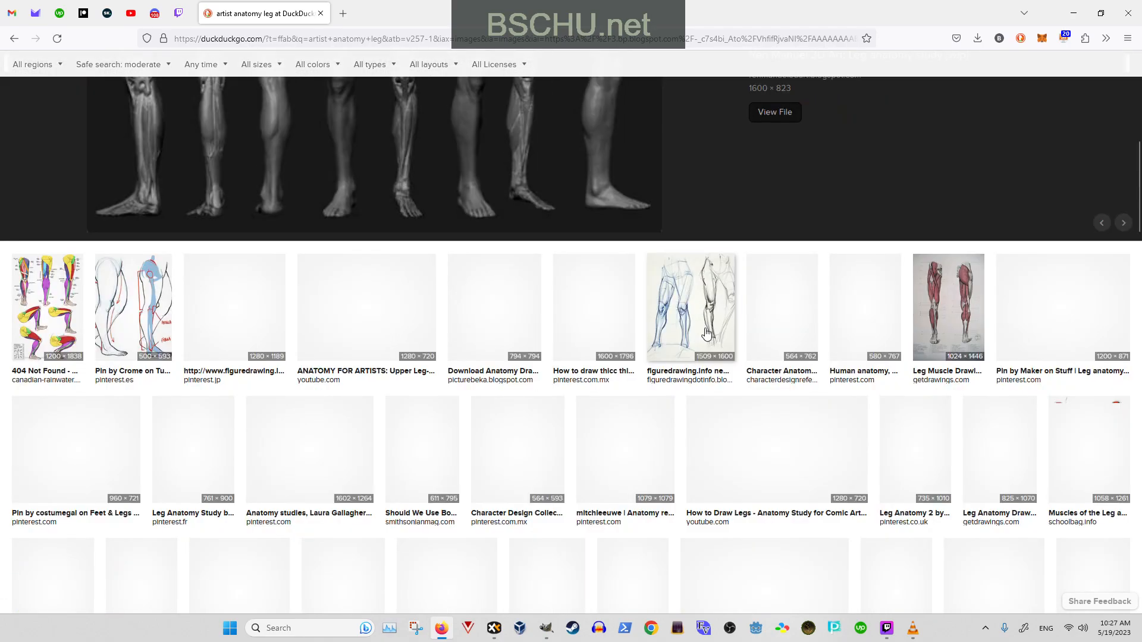
pyautogui.scroll(7, 693, 339)
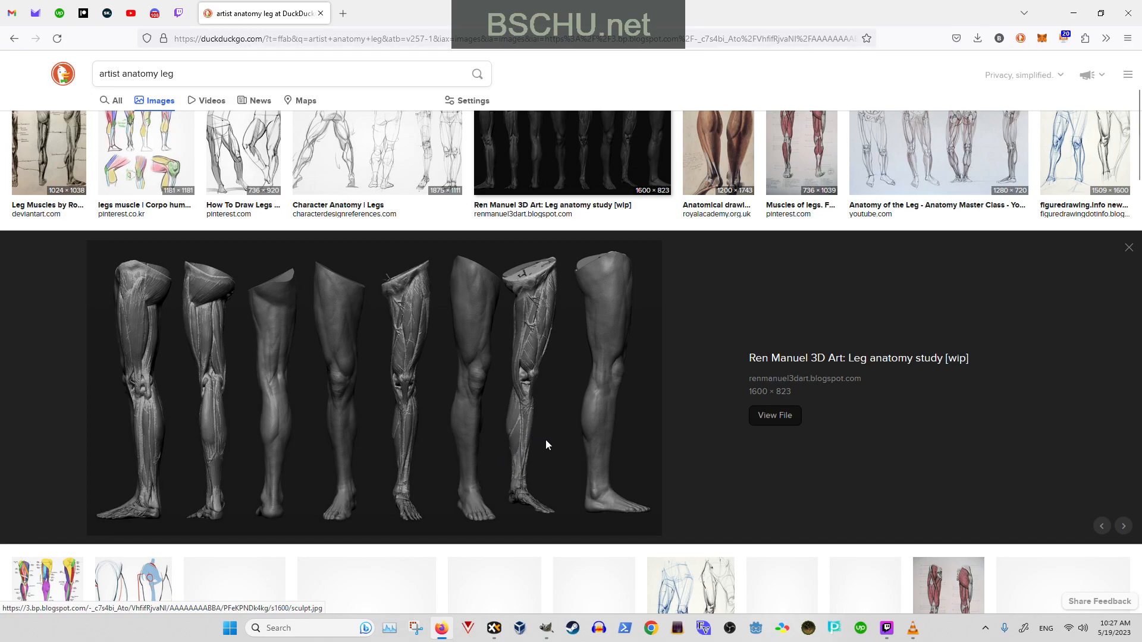
# - Switch back to GIMP and turn the floating pasted leg anatomy image into its own layer, ready for the Move tool
pyautogui.hotkey('alt', 'Tab')
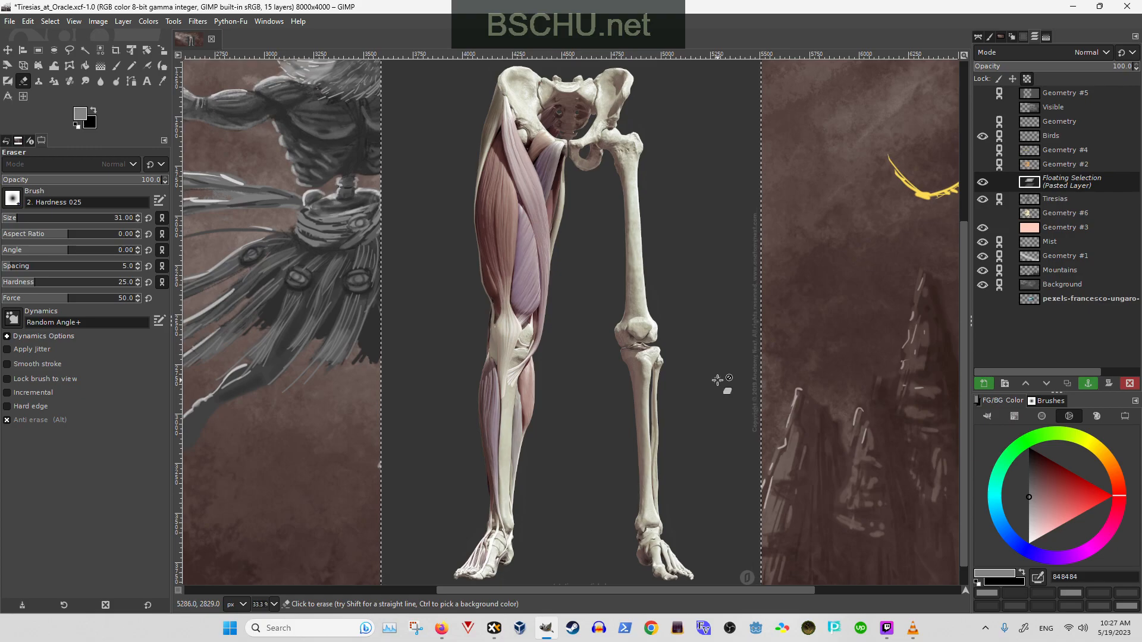
pyautogui.hotkey('ctrl', 'shift', 'n')
pyautogui.press('m')
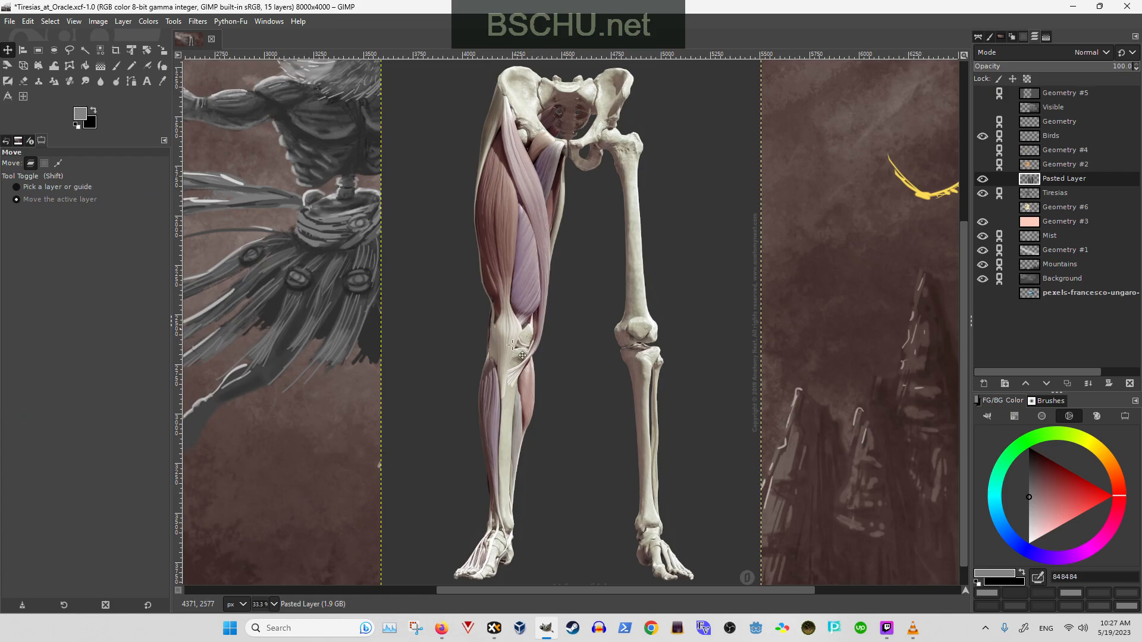
# - Position the leg anatomy layer over the sky beside Tiresias's bent leg and make the Tiresias layer active
pyautogui.moveTo(487, 341)
pyautogui.mouseDown()
pyautogui.moveTo(656, 336)
pyautogui.moveTo(507, 351)
pyautogui.moveTo(1118, 232)
pyautogui.moveTo(1066, 190)
pyautogui.mouseUp()
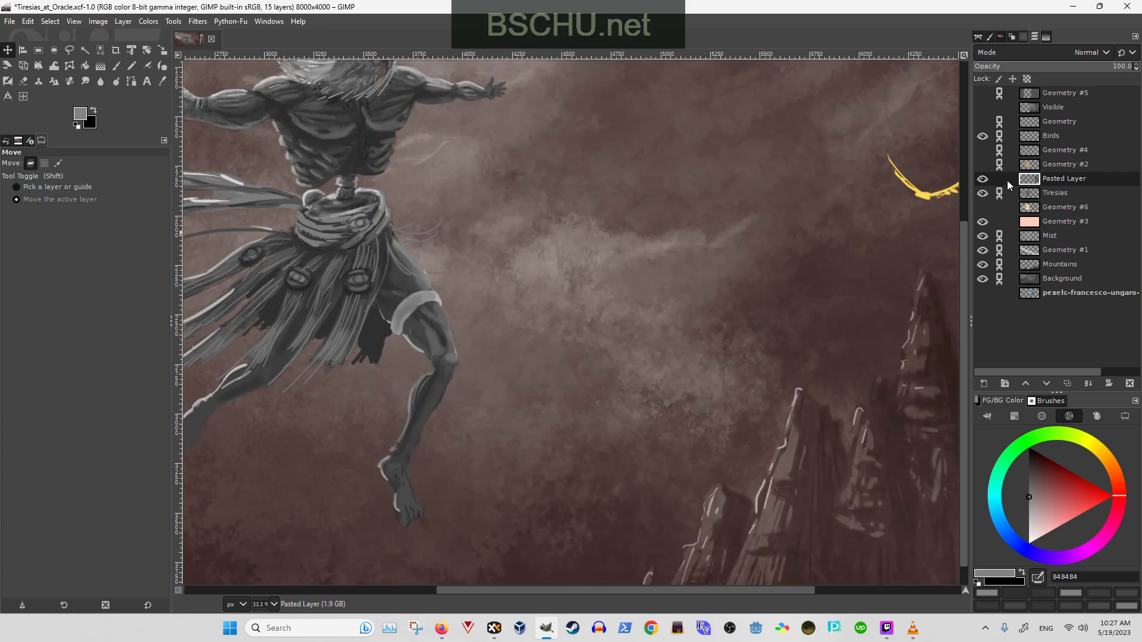
pyautogui.hotkey('ctrl', 'z')
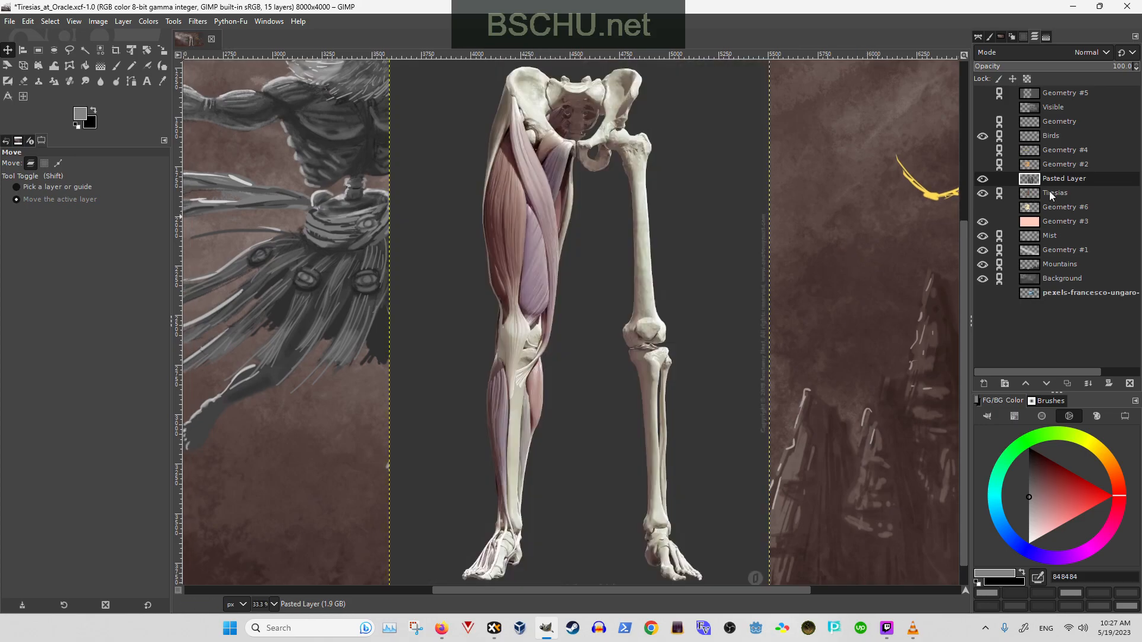
pyautogui.click(1047, 194)
pyautogui.moveTo(660, 228); pyautogui.dragTo(762, 182)
pyautogui.click(1045, 191)
pyautogui.scroll(-2, 476, 309)
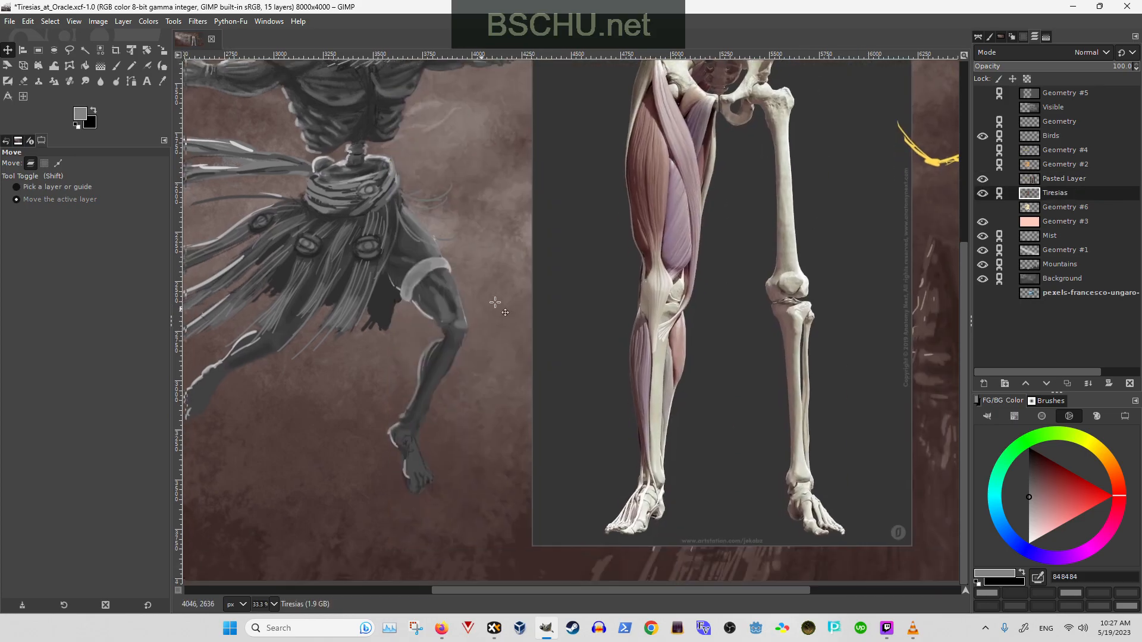
pyautogui.scroll(2, 692, 314)
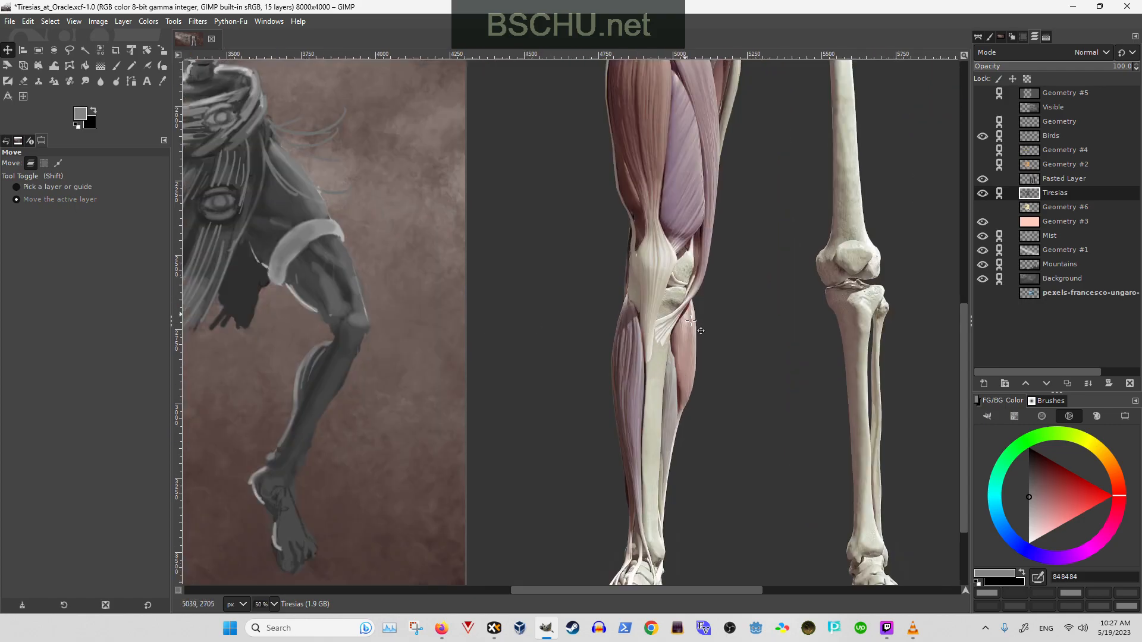
# - Switch to Firefox, open the red front-and-back leg muscle drawing in the results, examine it, and return to GIMP
pyautogui.scroll(-2, 566, 339)
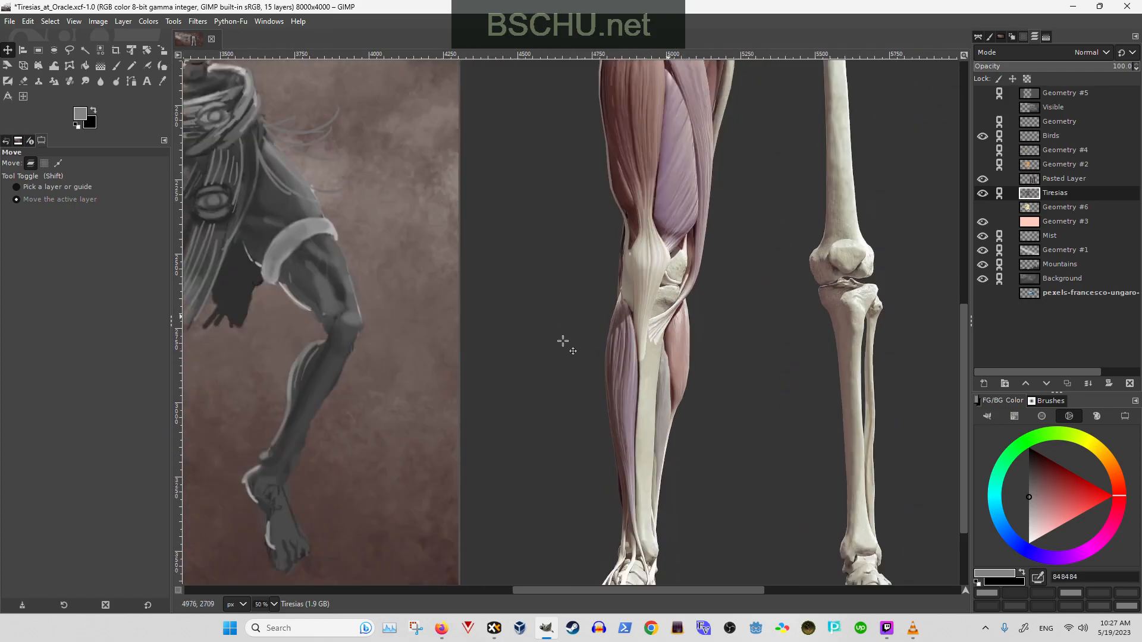
pyautogui.scroll(2, 383, 332)
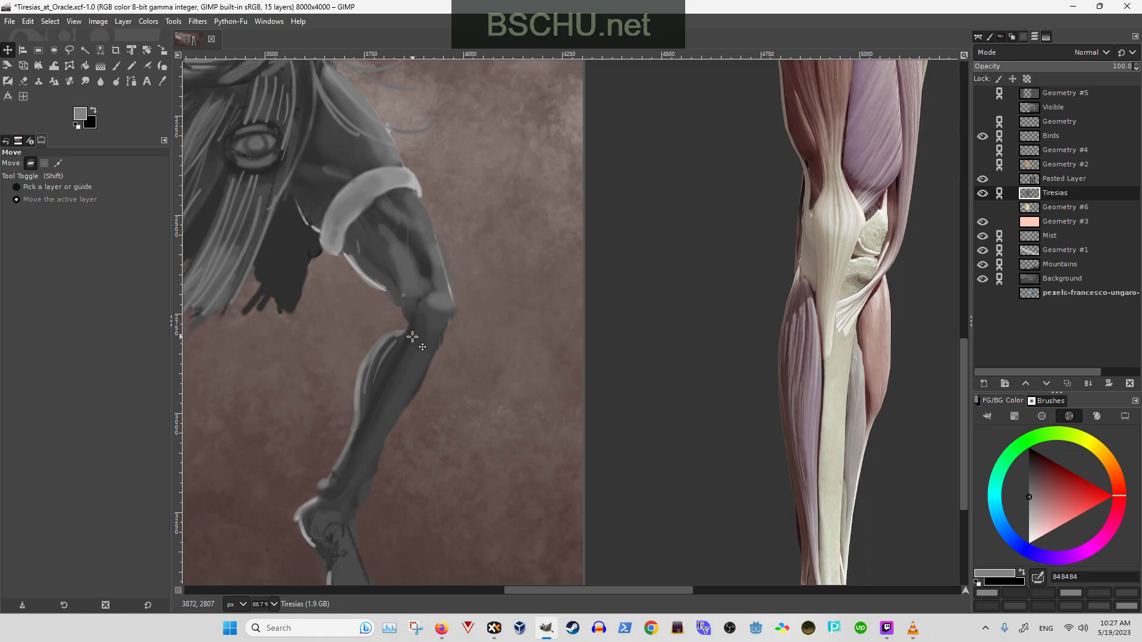
pyautogui.hotkey('alt', 'Tab')
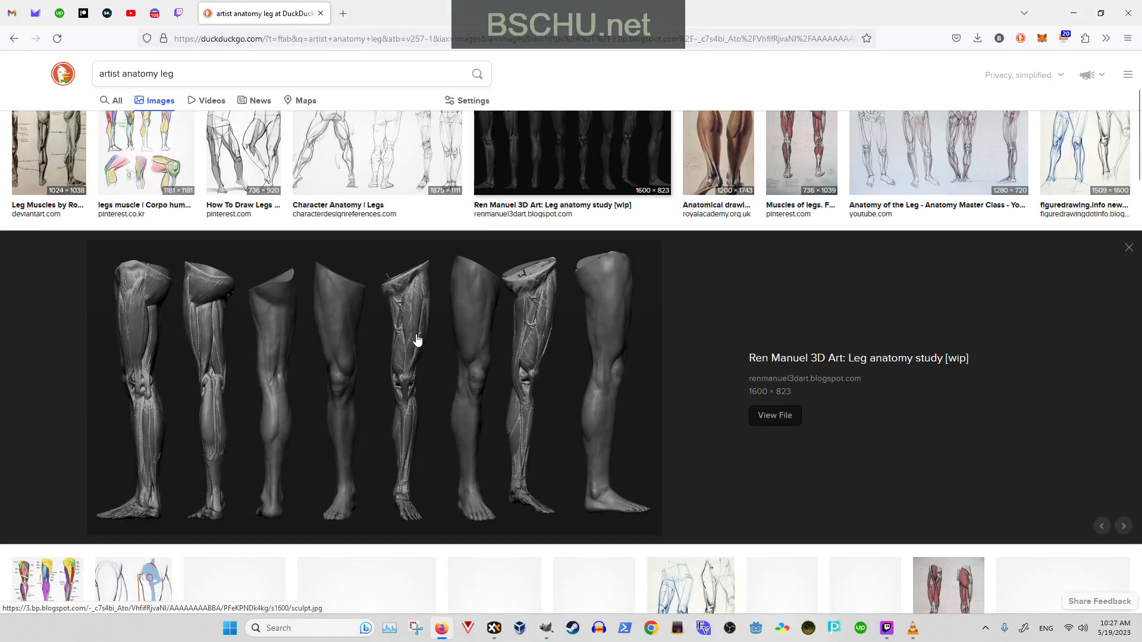
pyautogui.scroll(3, 416, 339)
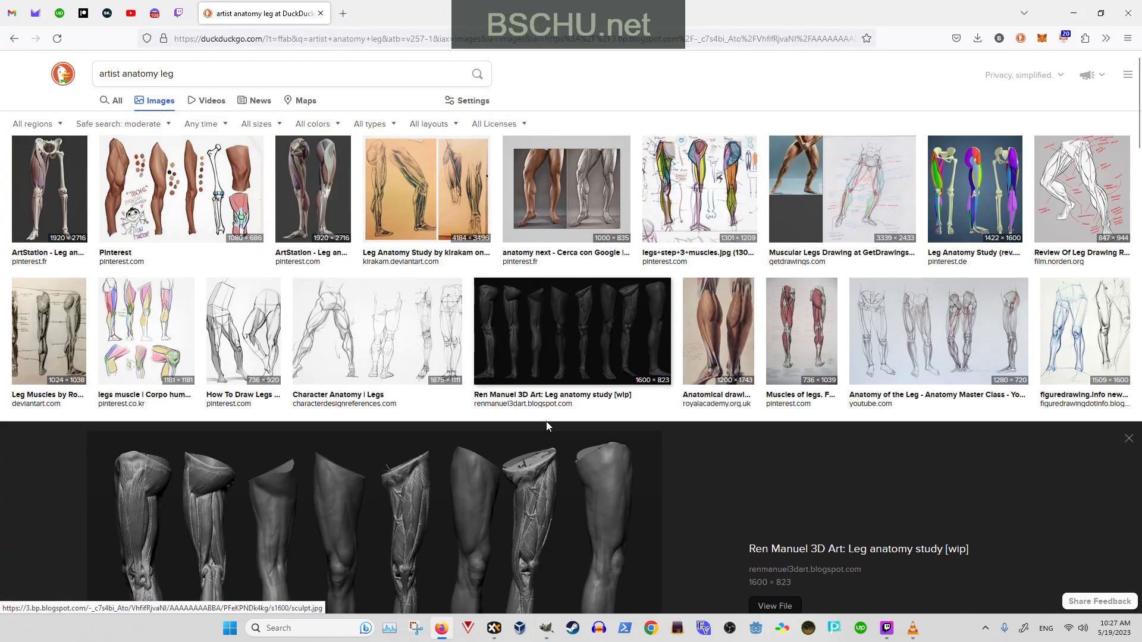
pyautogui.click(818, 327)
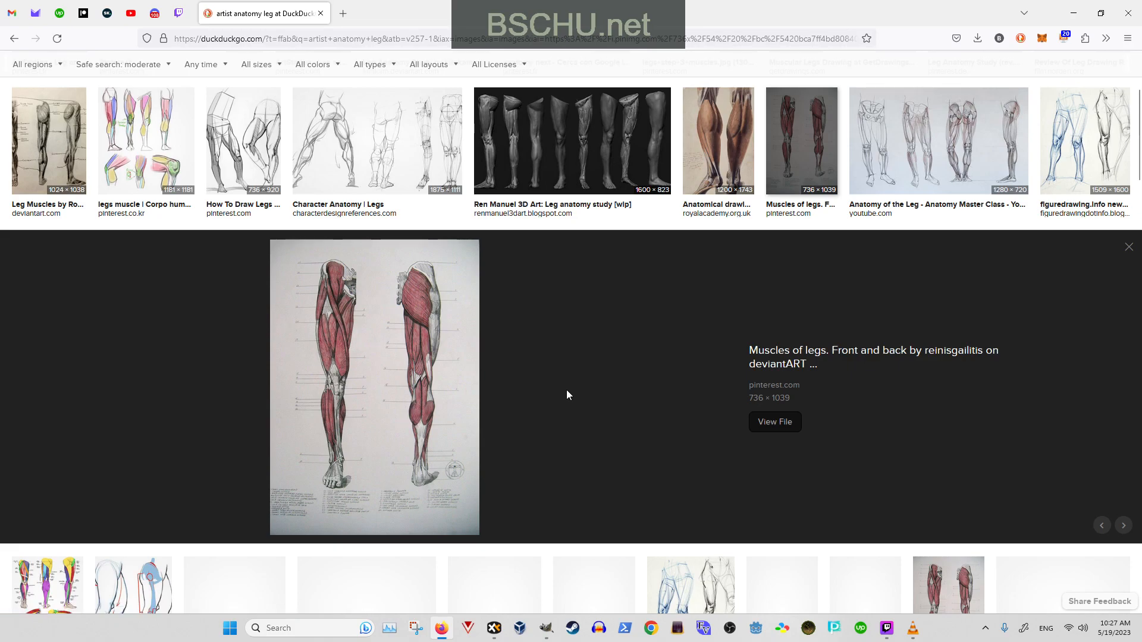
pyautogui.hotkey('alt', 'Tab')
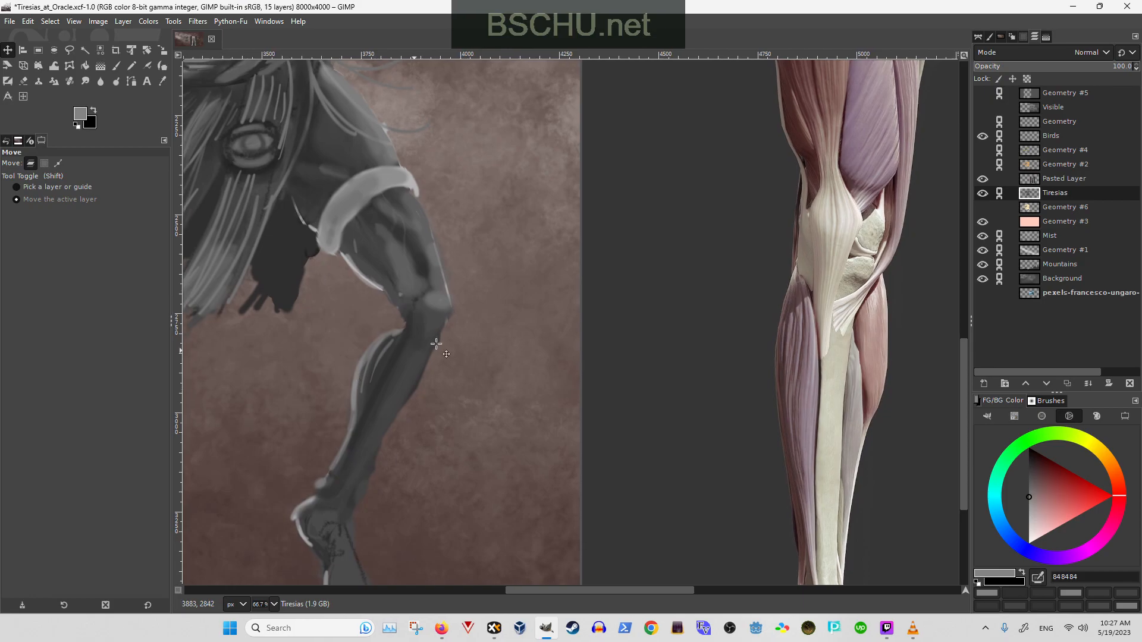
# - Sample the light grey 7f7d7c from the calf highlight and paint along the shin with the Paintbrush at size 21
pyautogui.press('1')
pyautogui.press('o')
pyautogui.click(364, 352)
pyautogui.click(365, 351)
pyautogui.press('p')
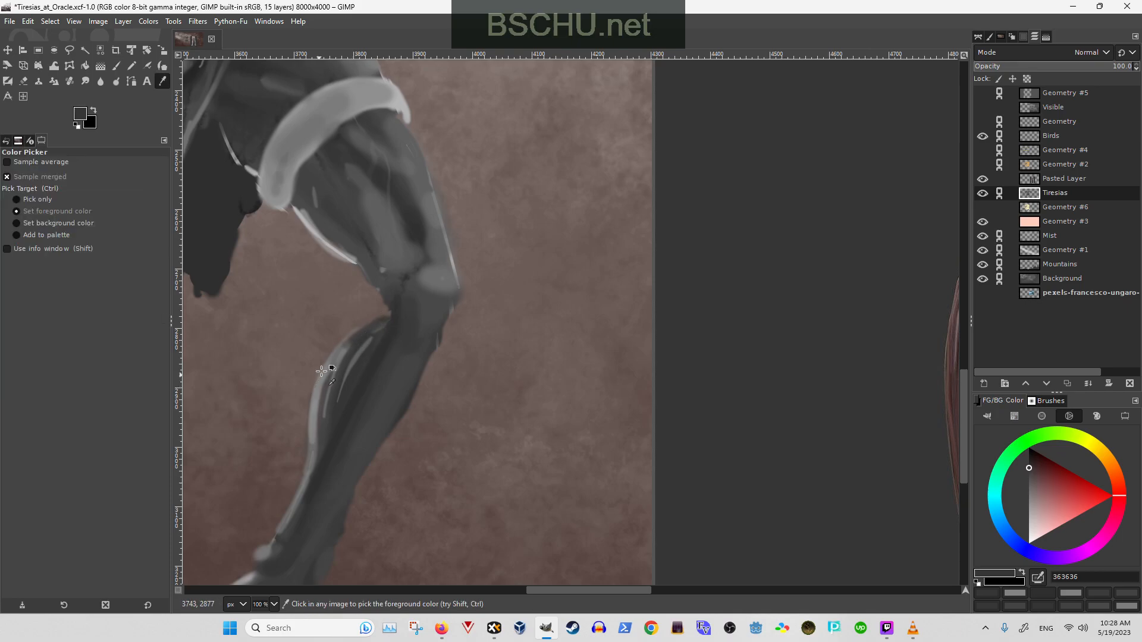
pyautogui.keyDown('ctrl'); pyautogui.click(340, 343); pyautogui.keyUp('ctrl')
pyautogui.press('[')
pyautogui.press('[')
pyautogui.press('[')
pyautogui.press('[')
pyautogui.press('[')
pyautogui.press('[')
pyautogui.press('[')
pyautogui.press('[')
pyautogui.press('[')
pyautogui.press('[')
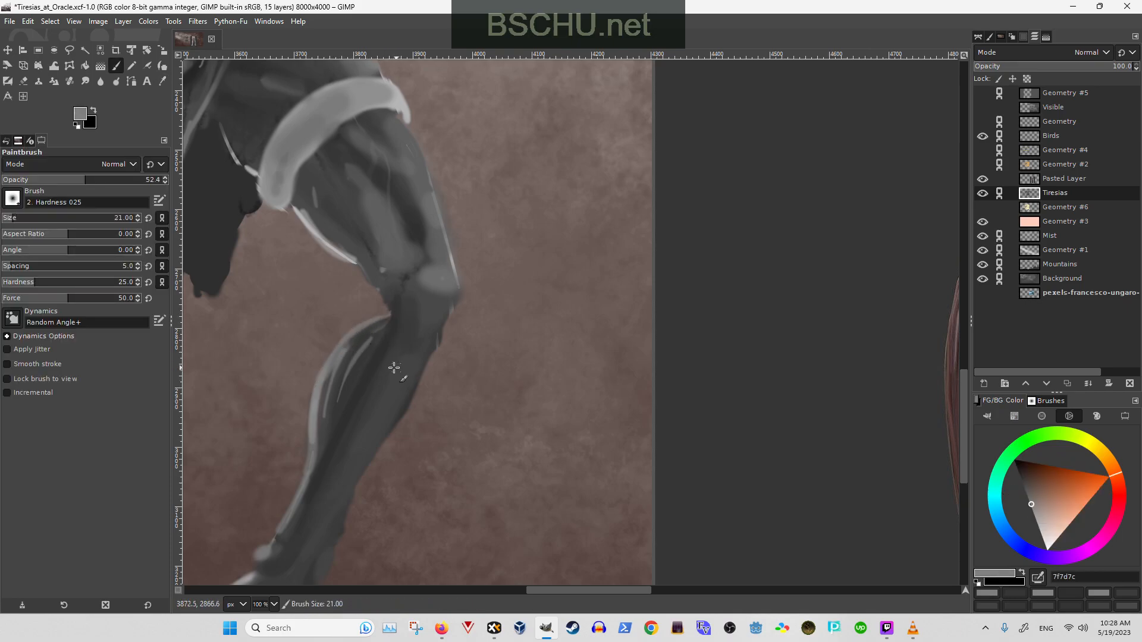
pyautogui.moveTo(372, 400); pyautogui.dragTo(421, 308)
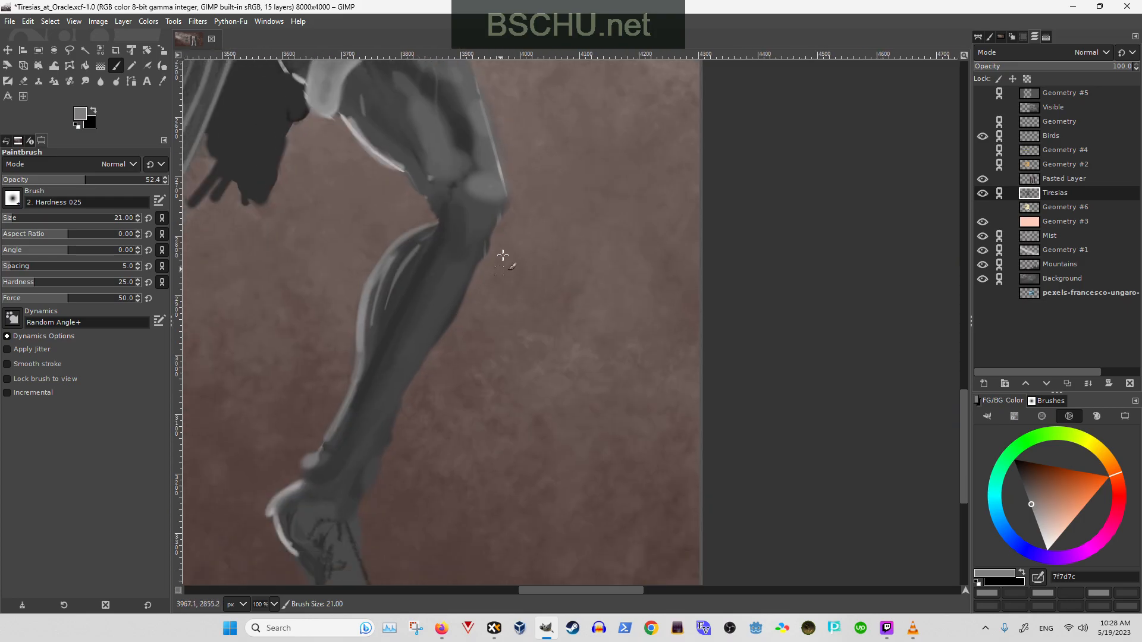
# - Clean up the front edge of the shin down to the ankle with the Eraser at size 31
pyautogui.hotkey('shift', 'e')
pyautogui.moveTo(413, 398); pyautogui.dragTo(439, 334)
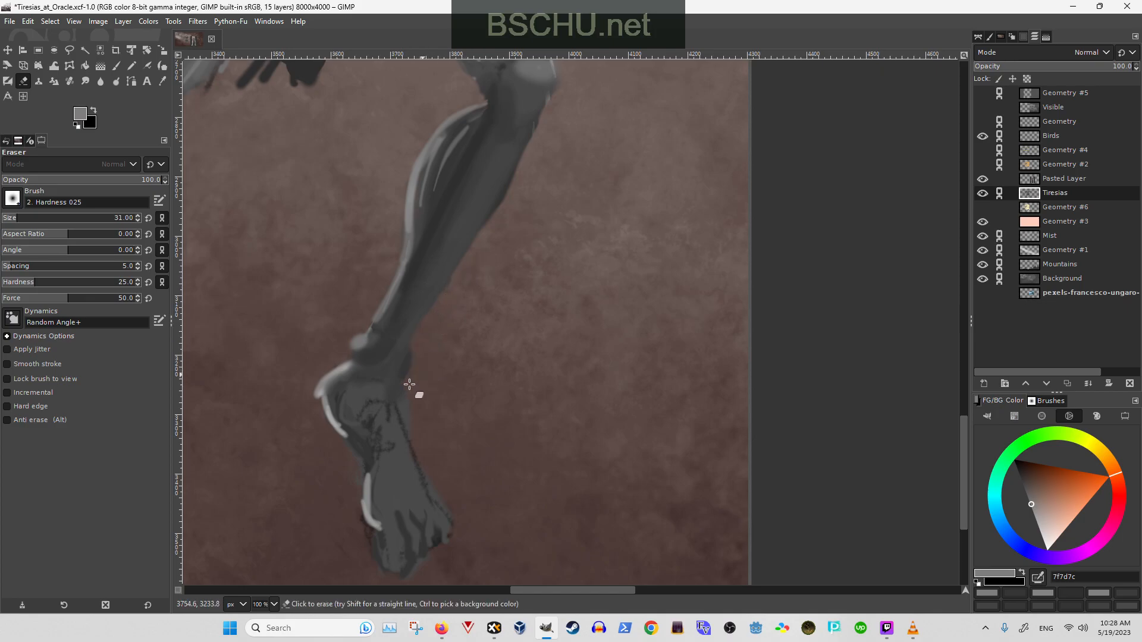
pyautogui.scroll(-2, 472, 280)
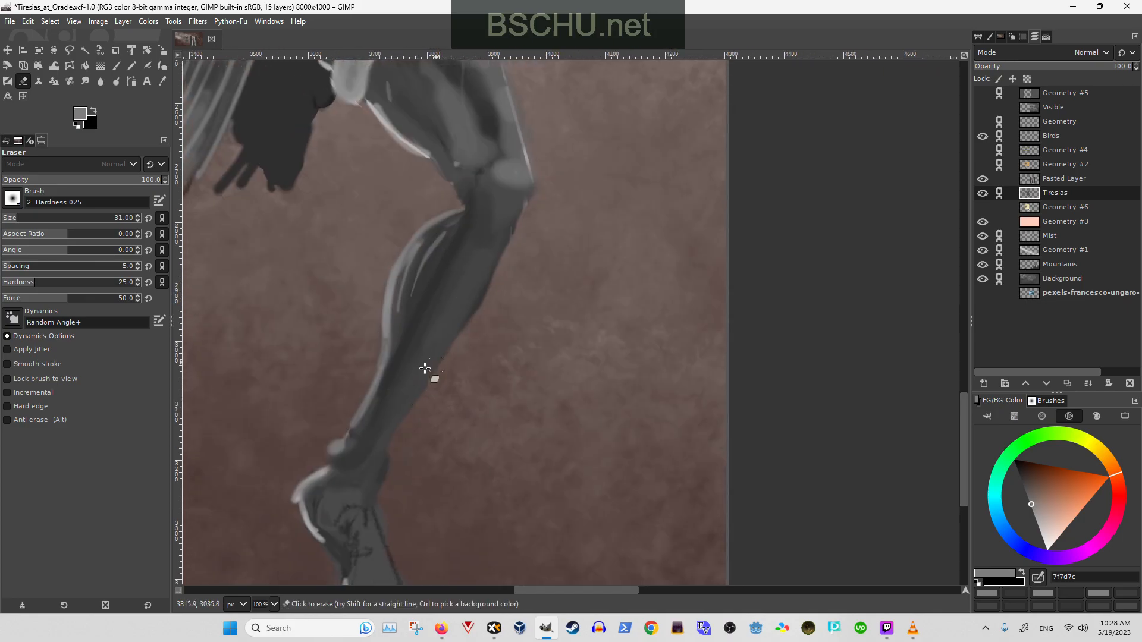
# - Compare Tiresias's bent leg with the muscle and bone structure of the anatomy reference, focusing on the knee and shin
pyautogui.scroll(-2, 429, 375)
pyautogui.scroll(-2, 506, 369)
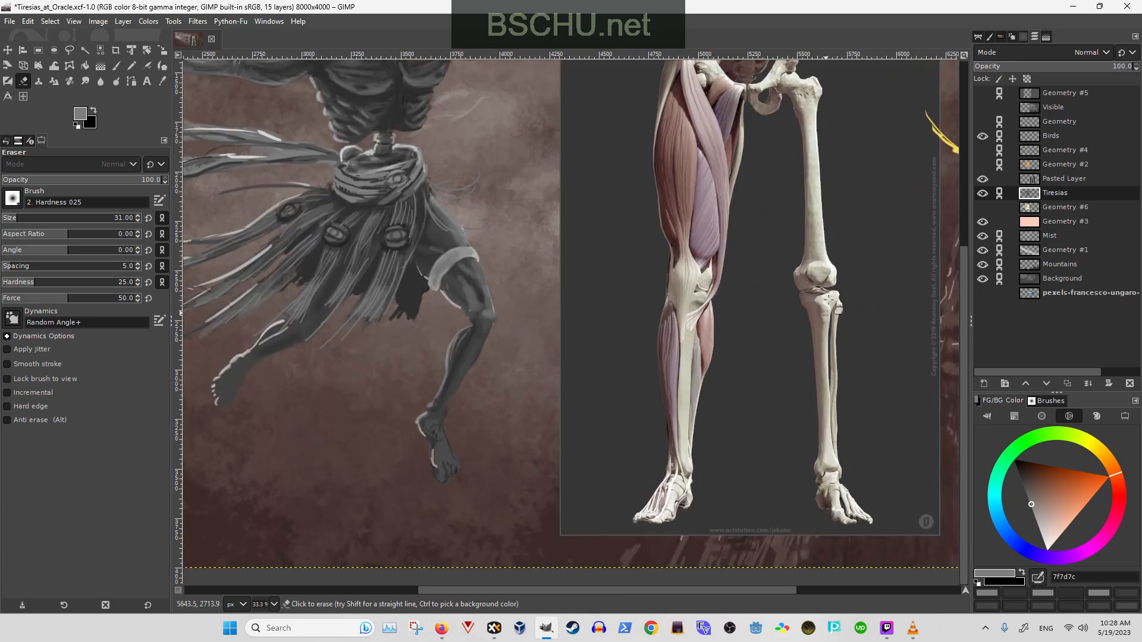
pyautogui.scroll(3, 832, 323)
pyautogui.scroll(-1, 830, 434)
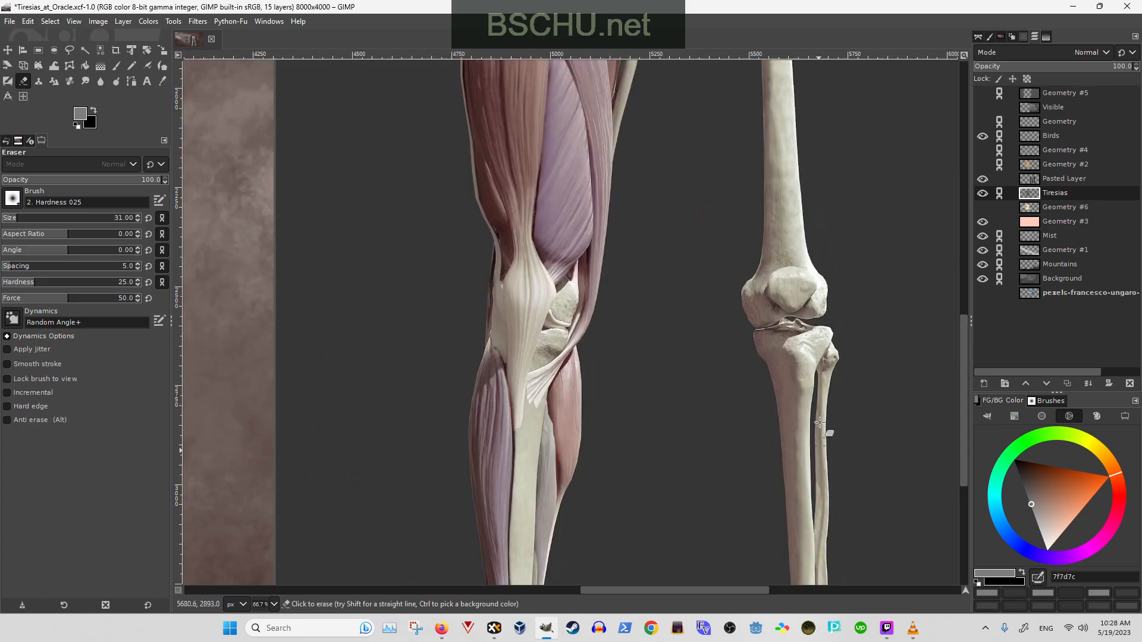
pyautogui.scroll(-2, 807, 390)
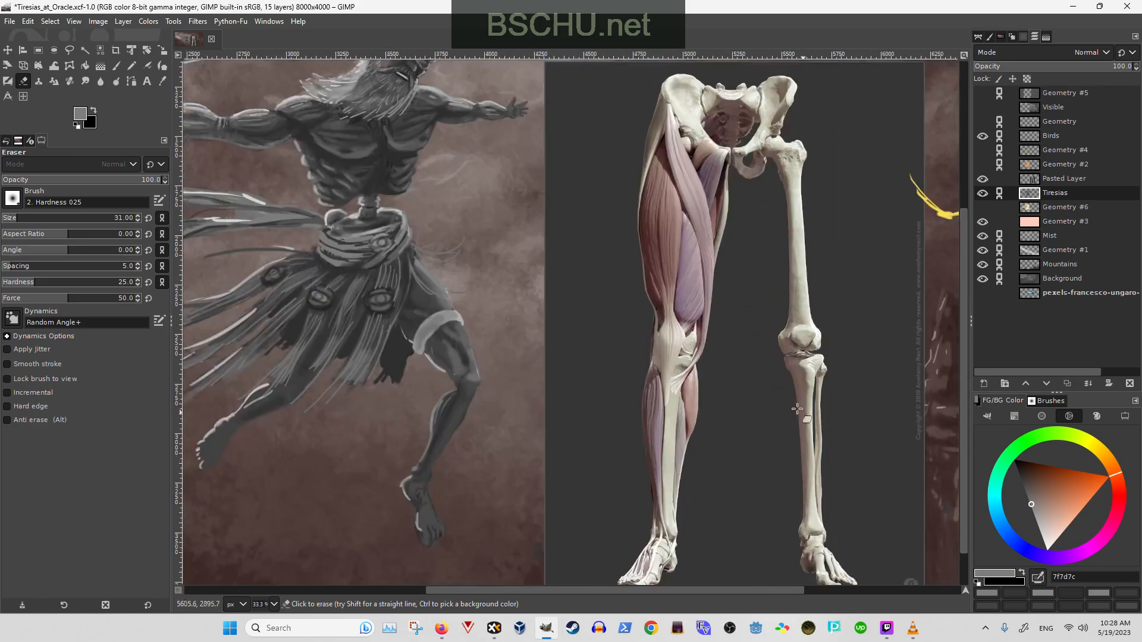
pyautogui.scroll(2, 452, 411)
pyautogui.scroll(-2, 479, 424)
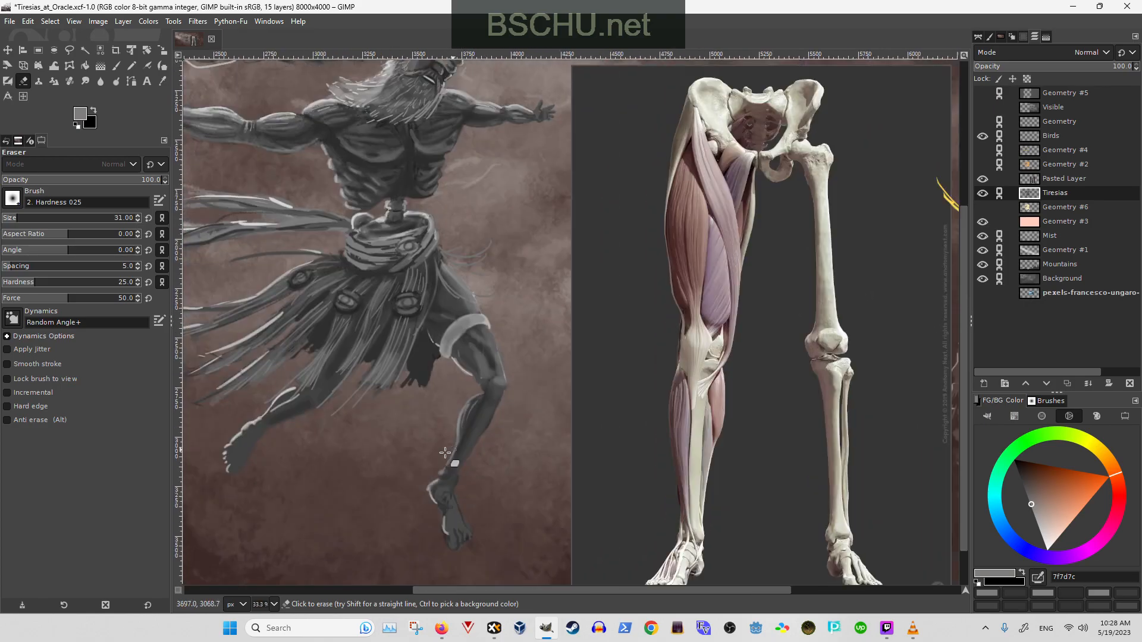
pyautogui.scroll(1, 472, 422)
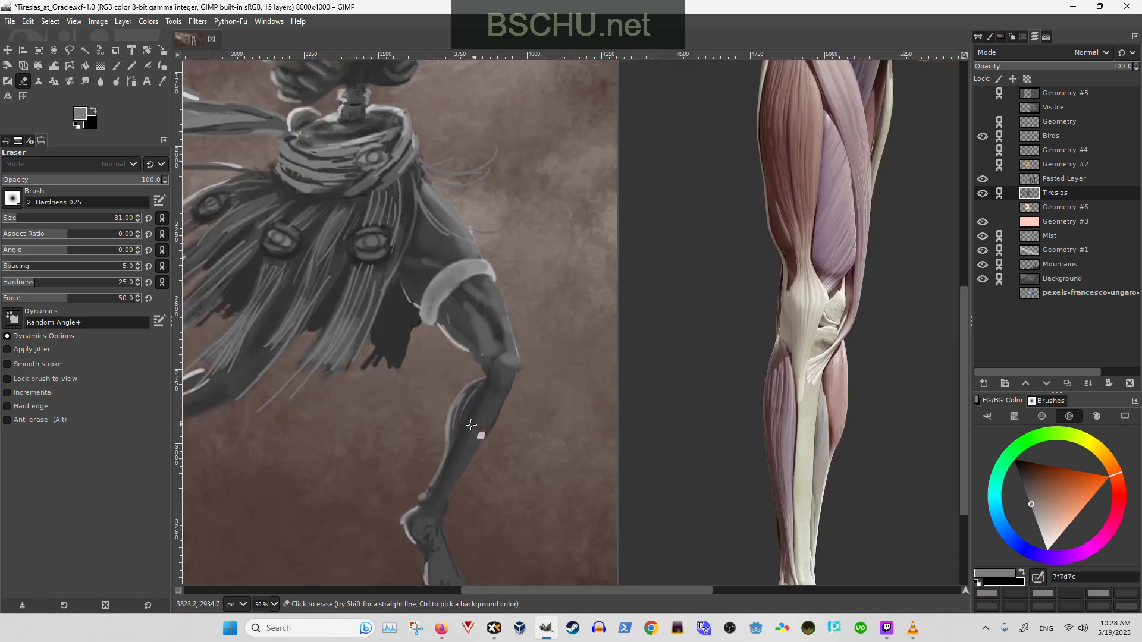
pyautogui.scroll(-2, 469, 421)
pyautogui.hscroll(2, 428, 386)
pyautogui.scroll(1, 408, 295)
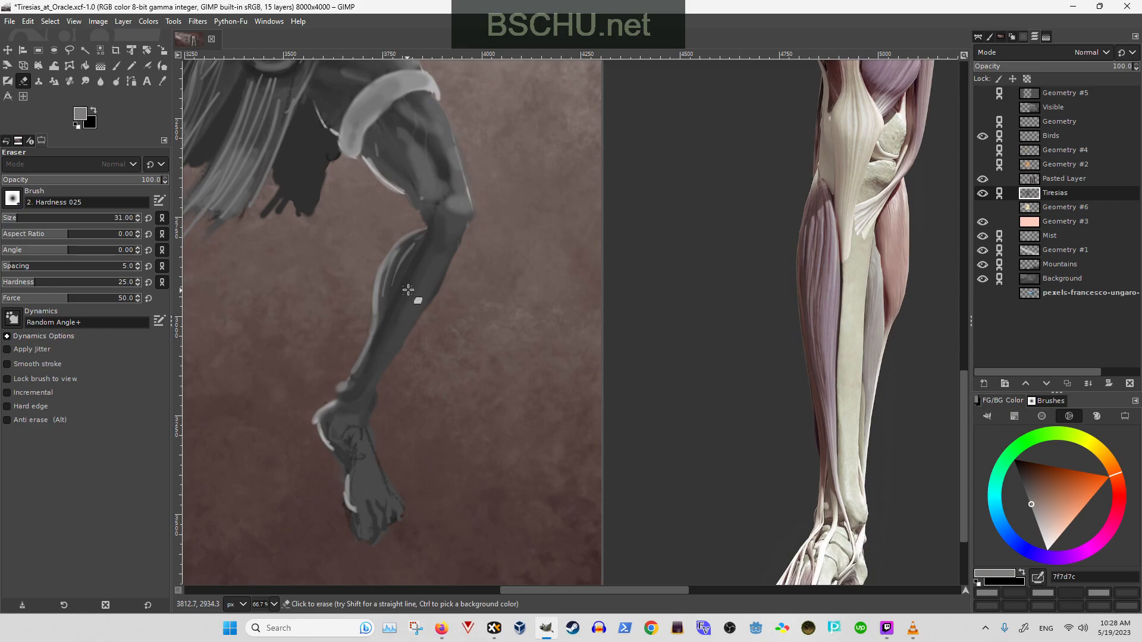
# - Rework the calf's contour and shading with the Eraser and a size 21 Paintbrush in sampled dark grey 2f2f2f
pyautogui.press('o')
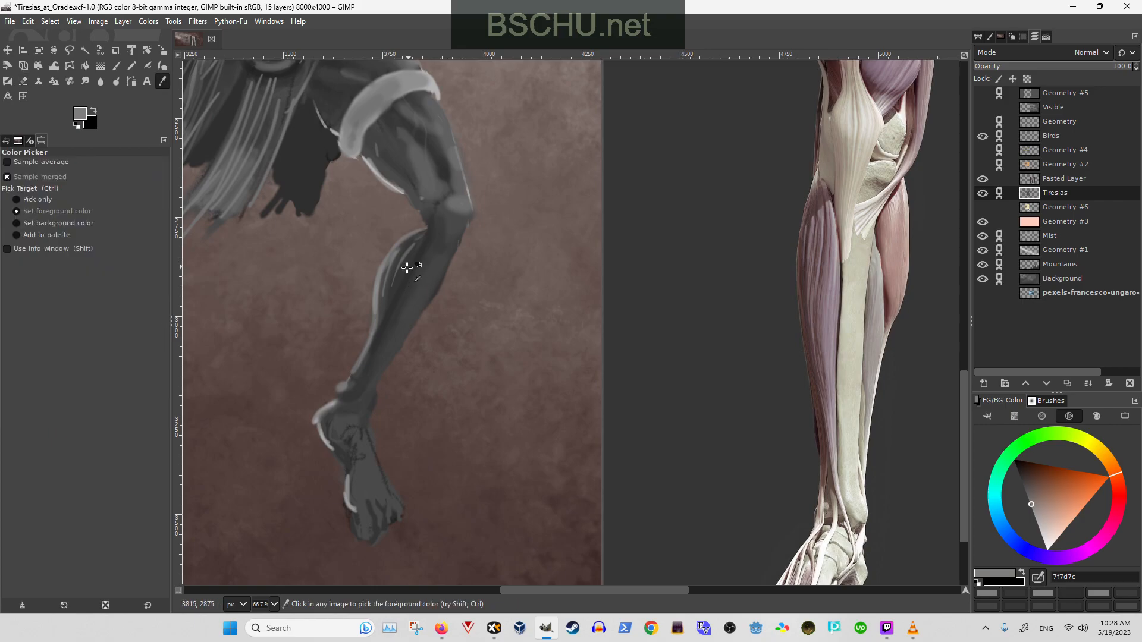
pyautogui.click(411, 266)
pyautogui.press('p')
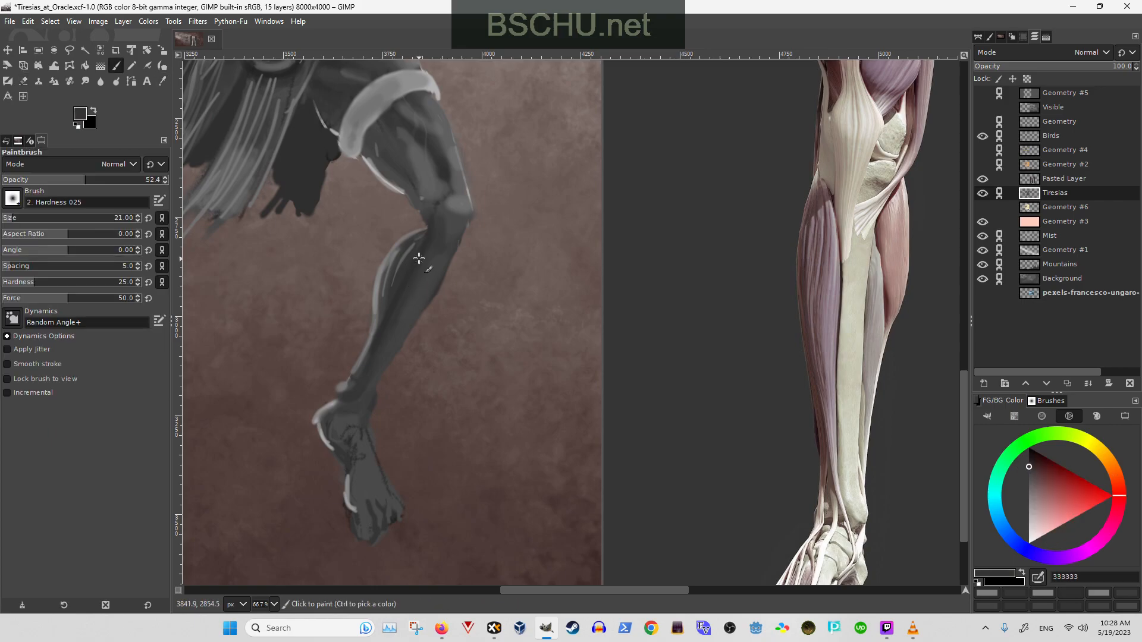
pyautogui.hotkey('shift', 'e')
pyautogui.moveTo(398, 239)
pyautogui.mouseDown()
pyautogui.moveTo(367, 311)
pyautogui.moveTo(388, 285)
pyautogui.mouseUp()
pyautogui.press('o')
pyautogui.press('p')
pyautogui.click(393, 313)
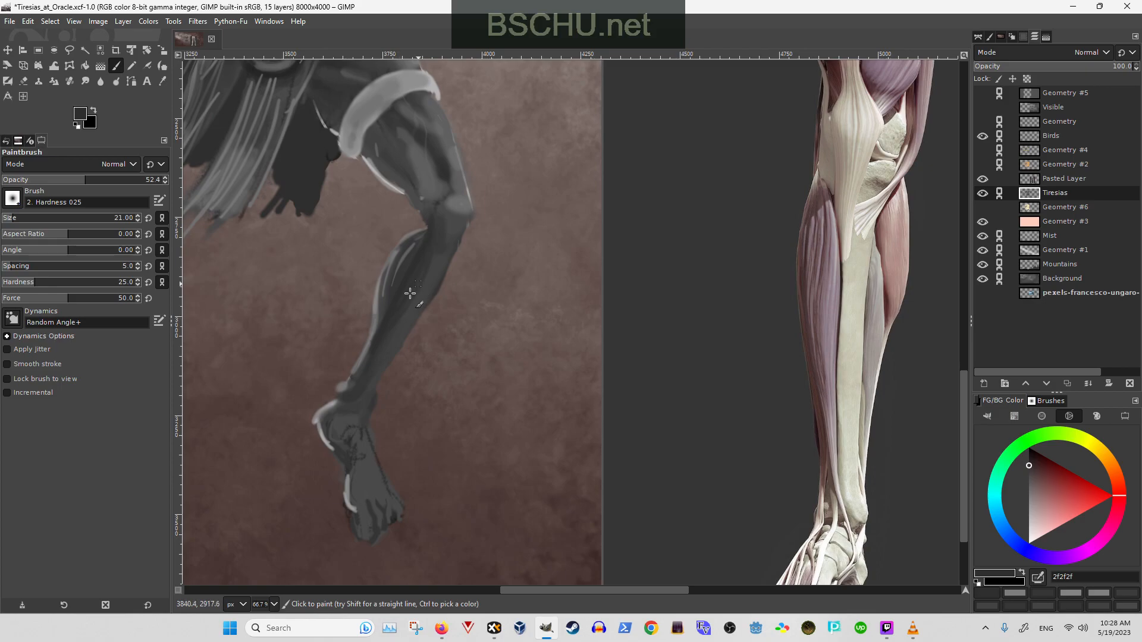
# - Blend the calf muscle shading into the shin with greys 373737 and 313131 sampled from the leg
pyautogui.keyDown('ctrl'); pyautogui.click(411, 266); pyautogui.keyUp('ctrl')
pyautogui.keyDown('ctrl'); pyautogui.click(415, 260); pyautogui.keyUp('ctrl')
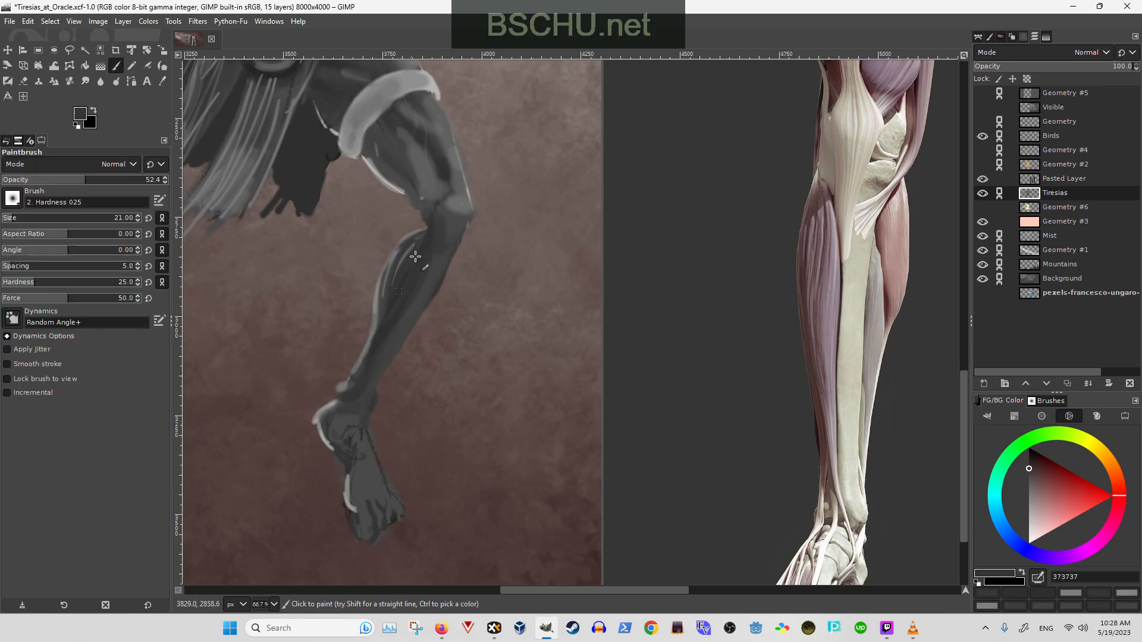
pyautogui.keyDown('ctrl'); pyautogui.click(422, 286); pyautogui.keyUp('ctrl')
pyautogui.scroll(-1, 434, 260)
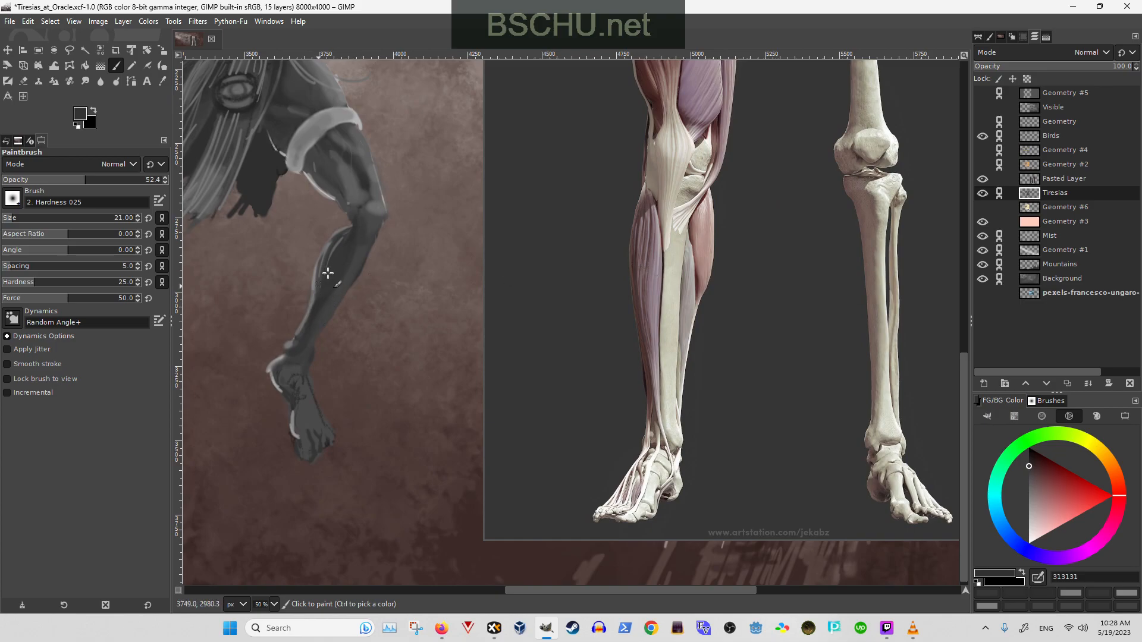
pyautogui.click(357, 237)
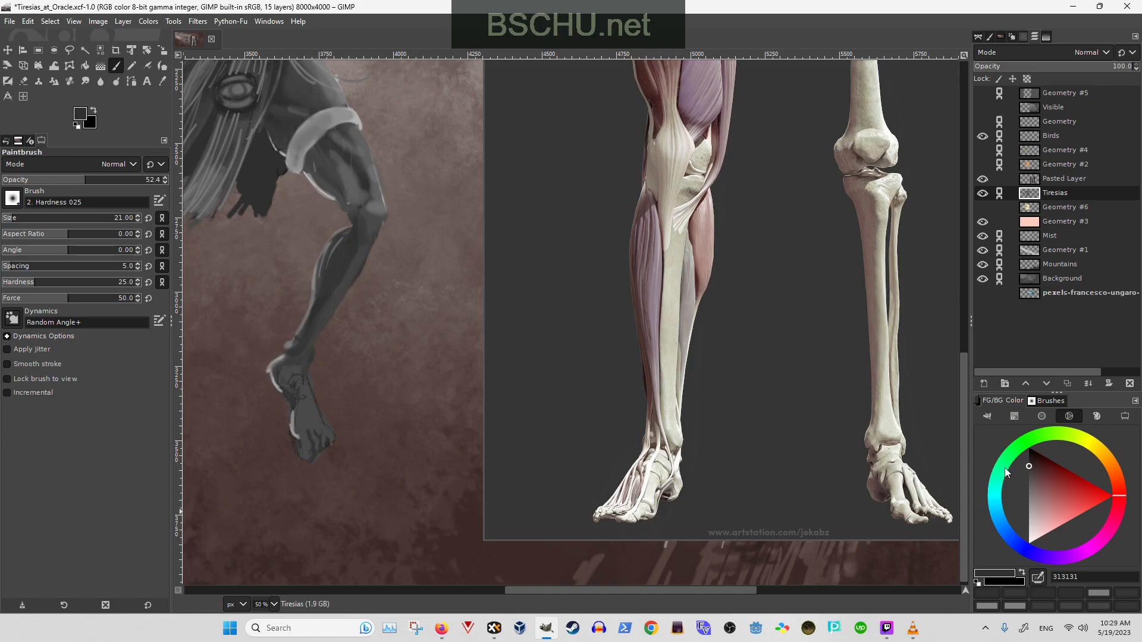
# - Set the paint color to near-black 211b1b and paint dark contour lines from the knee down the lower leg
pyautogui.click(1031, 459)
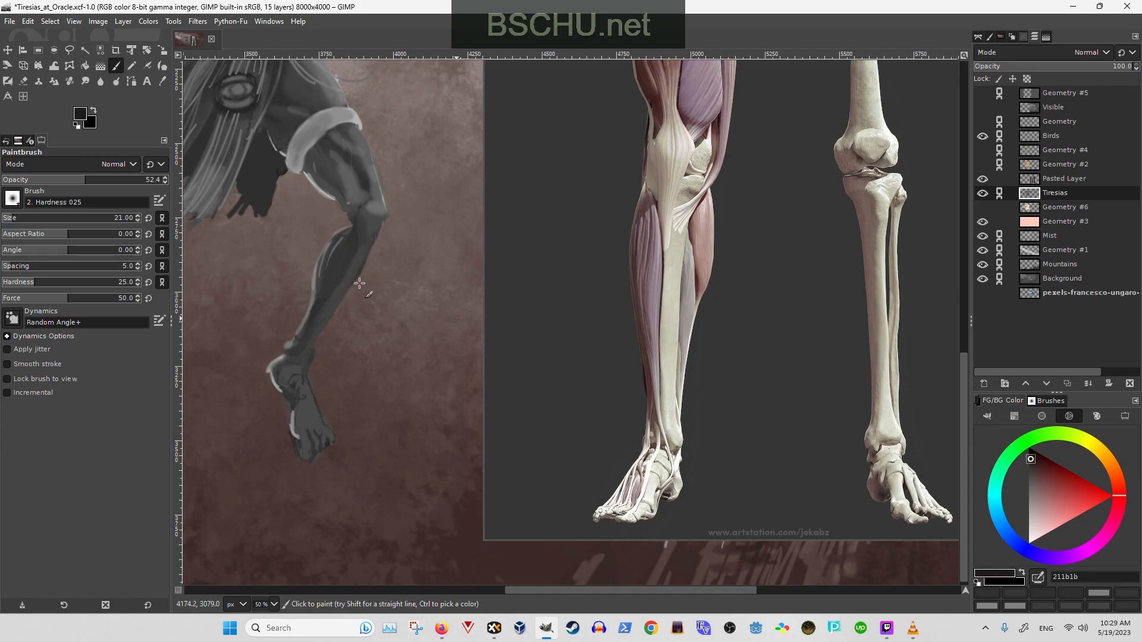
pyautogui.moveTo(357, 236); pyautogui.dragTo(318, 315)
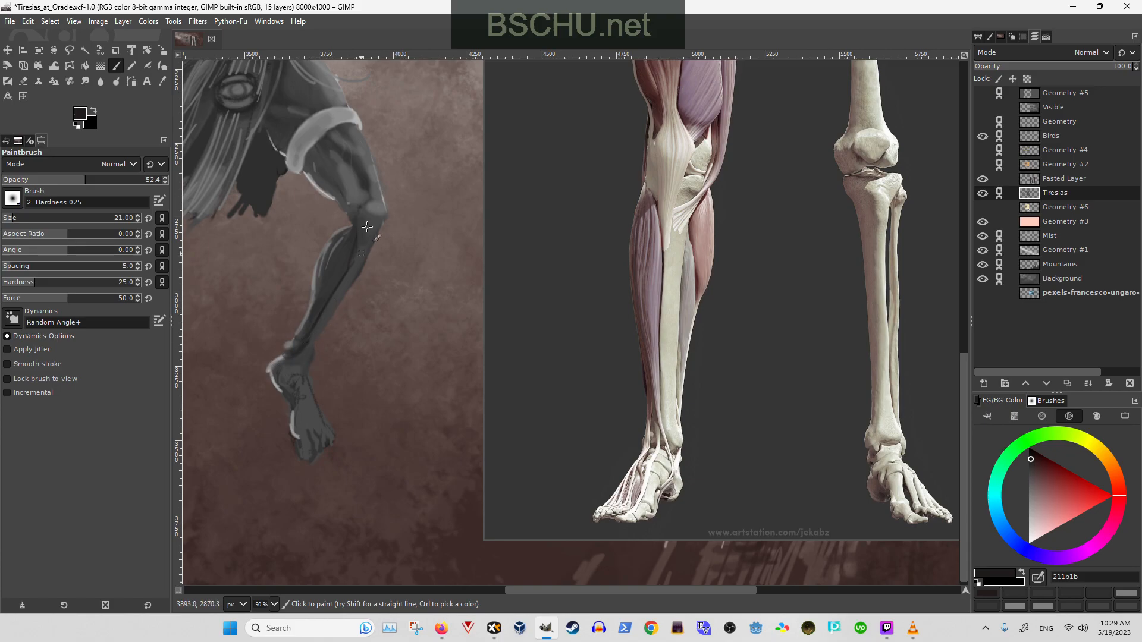
pyautogui.moveTo(371, 205); pyautogui.dragTo(332, 271)
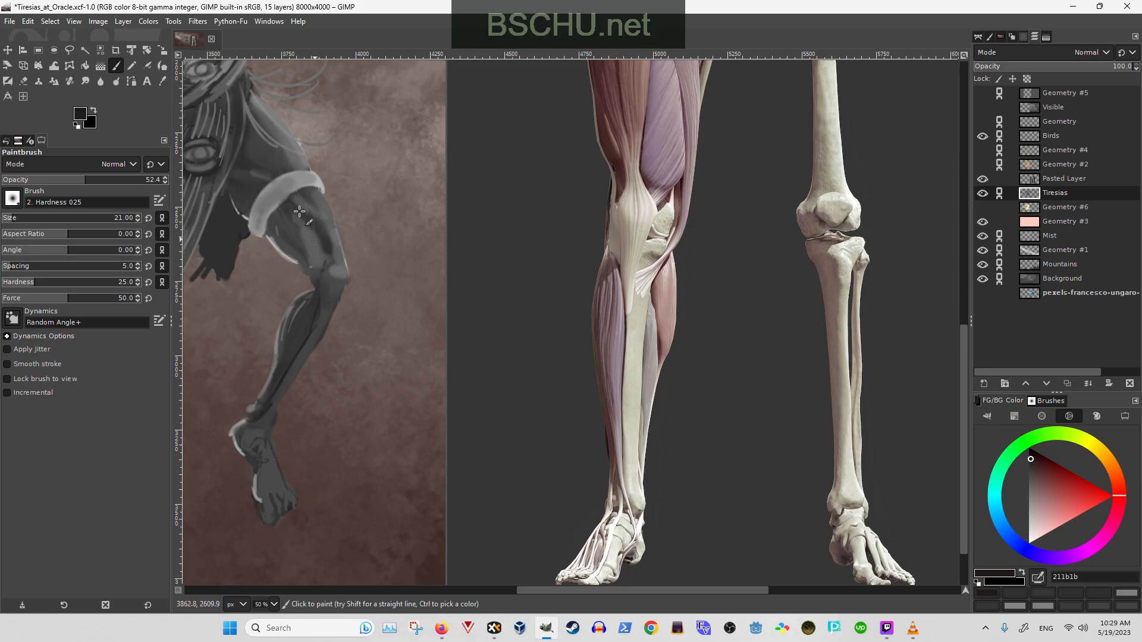
# - Paint dark muscle separation lines down the thigh from the light band to the knee
pyautogui.moveTo(303, 219); pyautogui.dragTo(327, 258)
pyautogui.scroll(2, 339, 235)
pyautogui.moveTo(328, 264); pyautogui.dragTo(338, 284)
# - Model the front thigh muscle with greys sampled from the leg, including 5d5d5d, 4d4d4d and 585858, raising the brush size to 41
pyautogui.hotkey('shift', ']')
pyautogui.keyDown('ctrl'); pyautogui.click(320, 259); pyautogui.keyUp('ctrl')
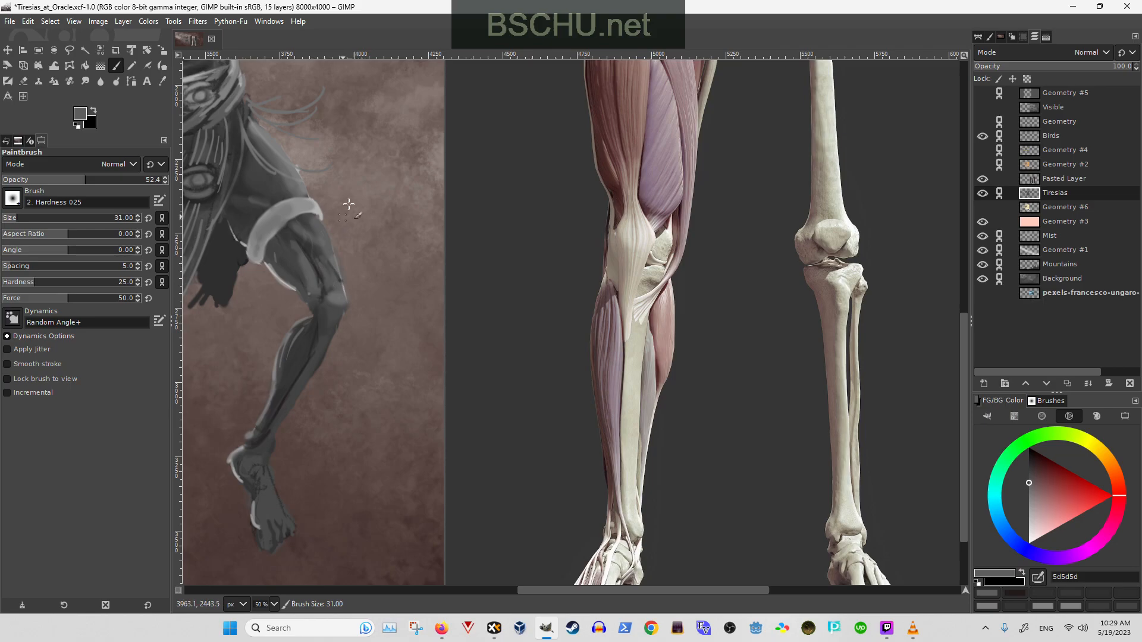
pyautogui.scroll(2, 342, 208)
pyautogui.keyDown('ctrl'); pyautogui.click(308, 277); pyautogui.keyUp('ctrl')
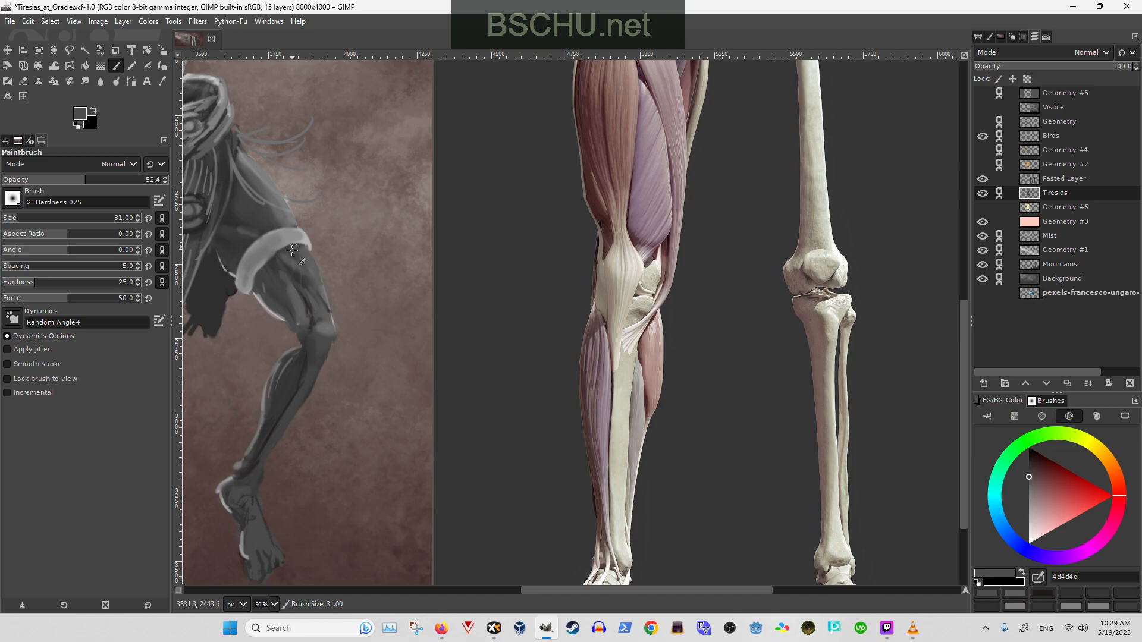
pyautogui.keyDown('ctrl'); pyautogui.click(309, 306); pyautogui.keyUp('ctrl')
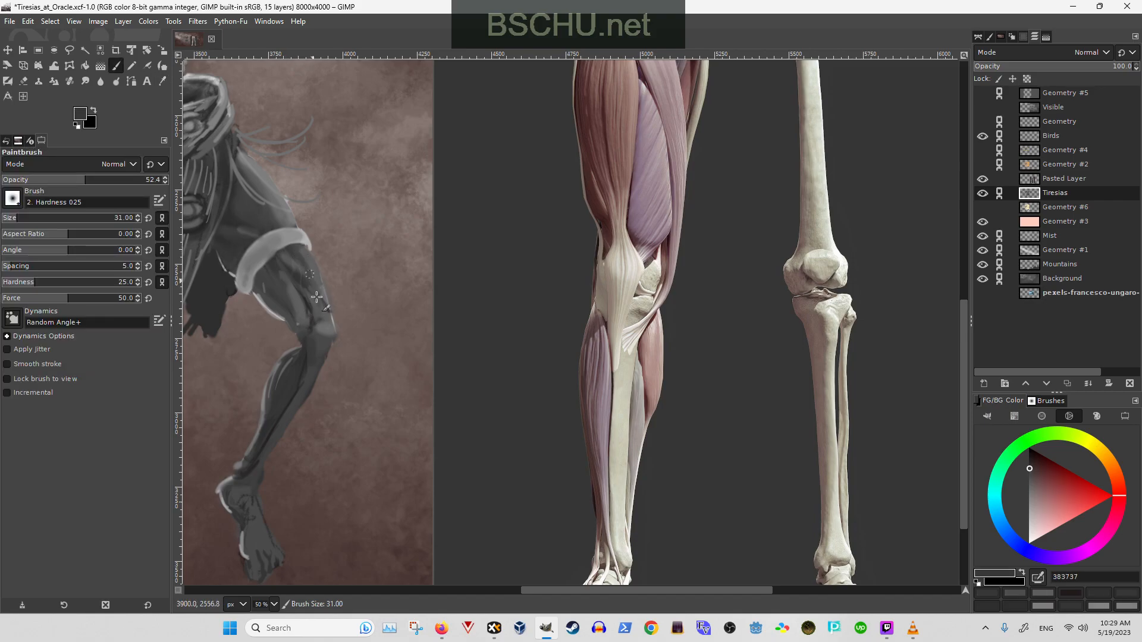
pyautogui.keyDown('ctrl'); pyautogui.click(297, 262); pyautogui.keyUp('ctrl')
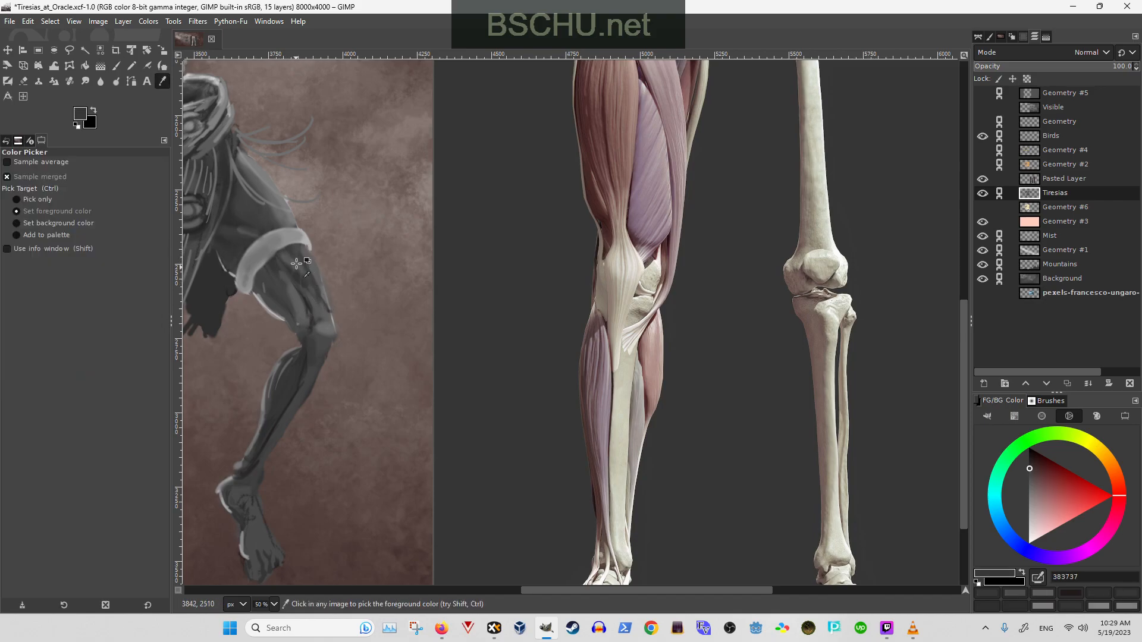
pyautogui.press('}')
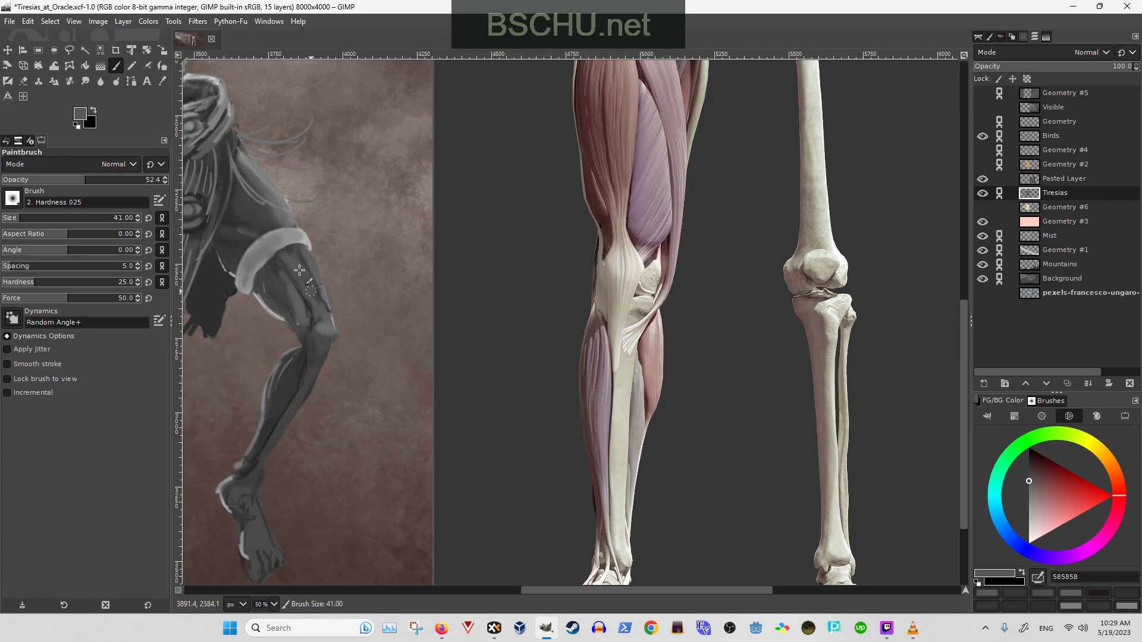
pyautogui.moveTo(324, 258)
pyautogui.mouseDown()
pyautogui.moveTo(289, 310)
pyautogui.moveTo(278, 361)
pyautogui.moveTo(348, 291)
pyautogui.moveTo(330, 336)
pyautogui.mouseUp()
# - Sample the mid grey 6b6b6b and paint lighter muscle strokes on the thigh below and above the light band
pyautogui.press('o')
pyautogui.click(359, 282)
pyautogui.moveTo(357, 270); pyautogui.dragTo(344, 310)
pyautogui.moveTo(271, 333)
pyautogui.mouseDown()
pyautogui.moveTo(285, 280)
pyautogui.moveTo(299, 324)
pyautogui.mouseUp()
pyautogui.press('p')
pyautogui.moveTo(285, 261); pyautogui.dragTo(296, 323)
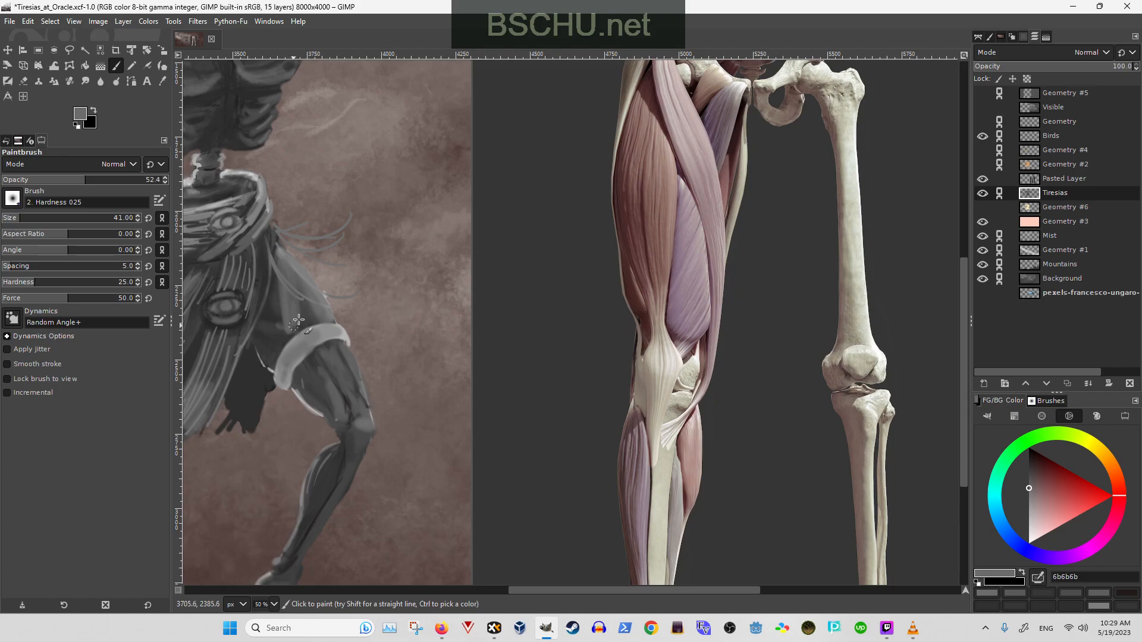
pyautogui.moveTo(302, 374)
pyautogui.mouseDown()
pyautogui.moveTo(314, 390)
pyautogui.moveTo(310, 363)
pyautogui.moveTo(324, 414)
pyautogui.moveTo(299, 360)
pyautogui.mouseUp()
pyautogui.moveTo(315, 412)
pyautogui.mouseDown()
pyautogui.moveTo(302, 364)
pyautogui.moveTo(340, 424)
pyautogui.moveTo(303, 360)
pyautogui.mouseUp()
pyautogui.moveTo(297, 302)
pyautogui.mouseDown()
pyautogui.moveTo(298, 329)
pyautogui.moveTo(293, 266)
pyautogui.moveTo(271, 327)
pyautogui.mouseUp()
# - Sample the dark grey 383838 and paint shadow on the upper thigh beside the hanging skirt strips
pyautogui.press('o')
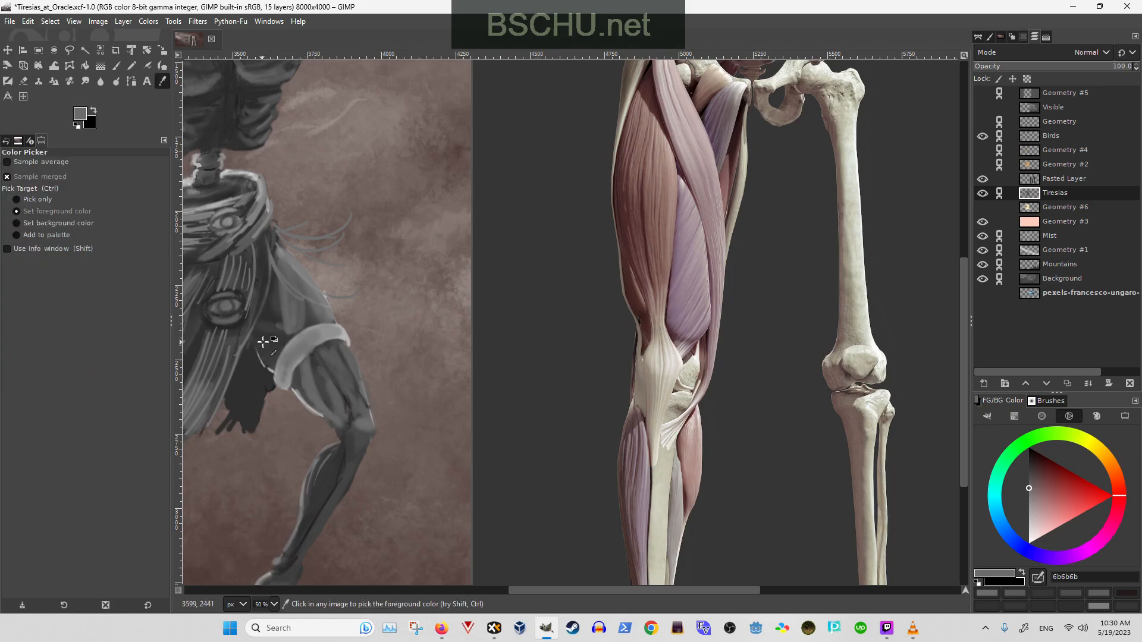
pyautogui.click(271, 332)
pyautogui.press('p')
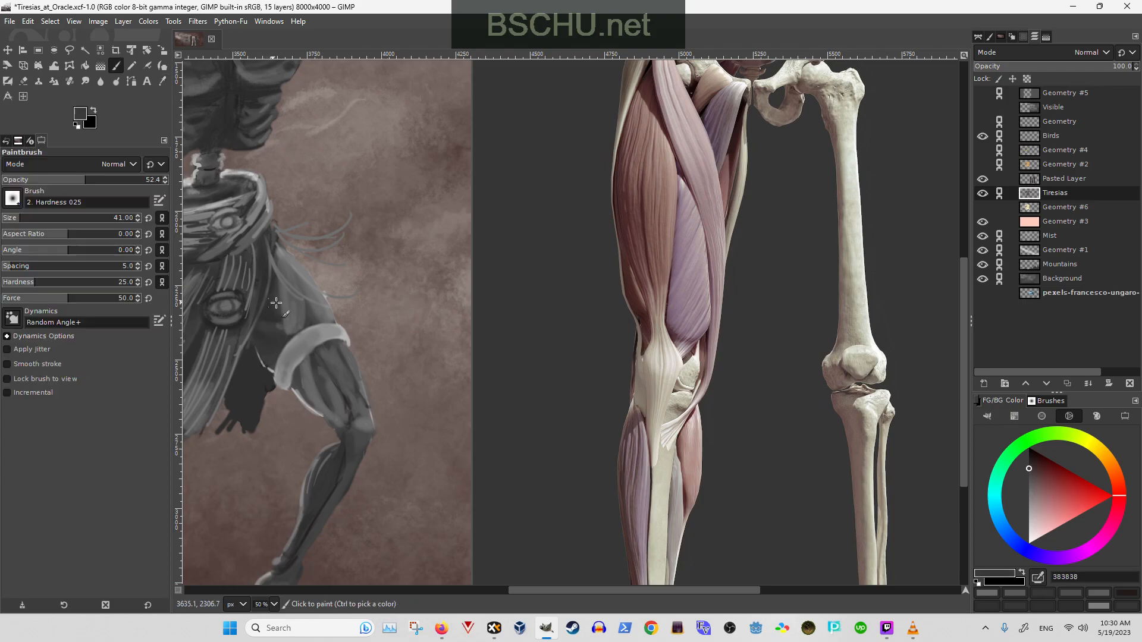
pyautogui.moveTo(275, 294)
pyautogui.mouseDown()
pyautogui.moveTo(283, 340)
pyautogui.moveTo(278, 278)
pyautogui.mouseUp()
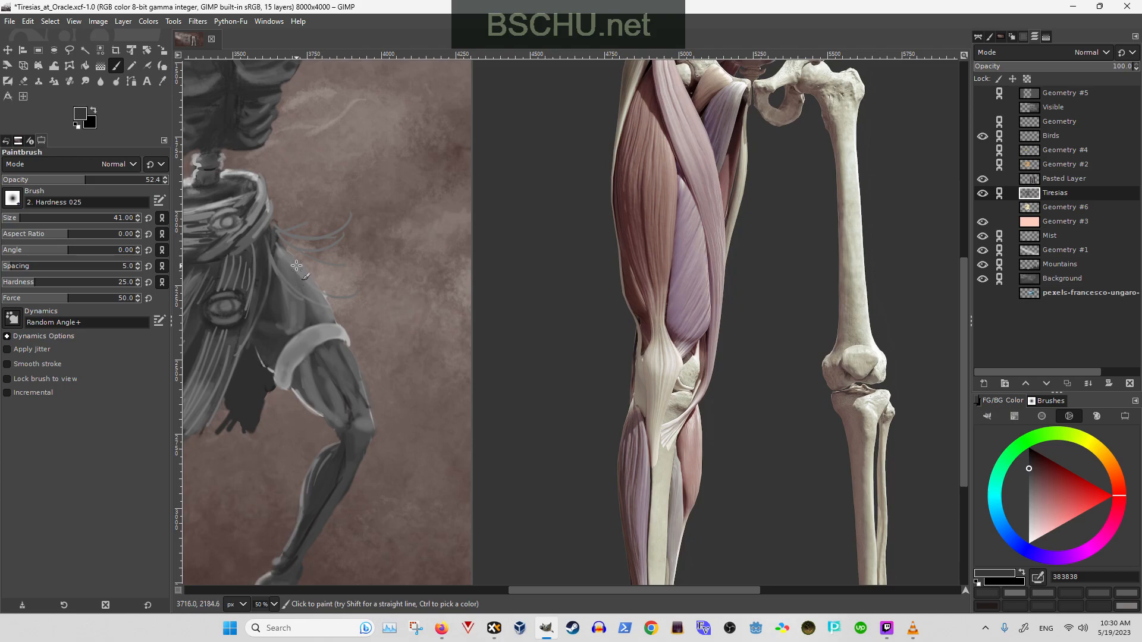
# - Paint dark 383838 muscle shadows down the upper thigh between the skirt strips and the light band
pyautogui.moveTo(314, 306); pyautogui.dragTo(311, 378)
pyautogui.moveTo(335, 254); pyautogui.dragTo(373, 120)
pyautogui.moveTo(327, 258); pyautogui.dragTo(342, 309)
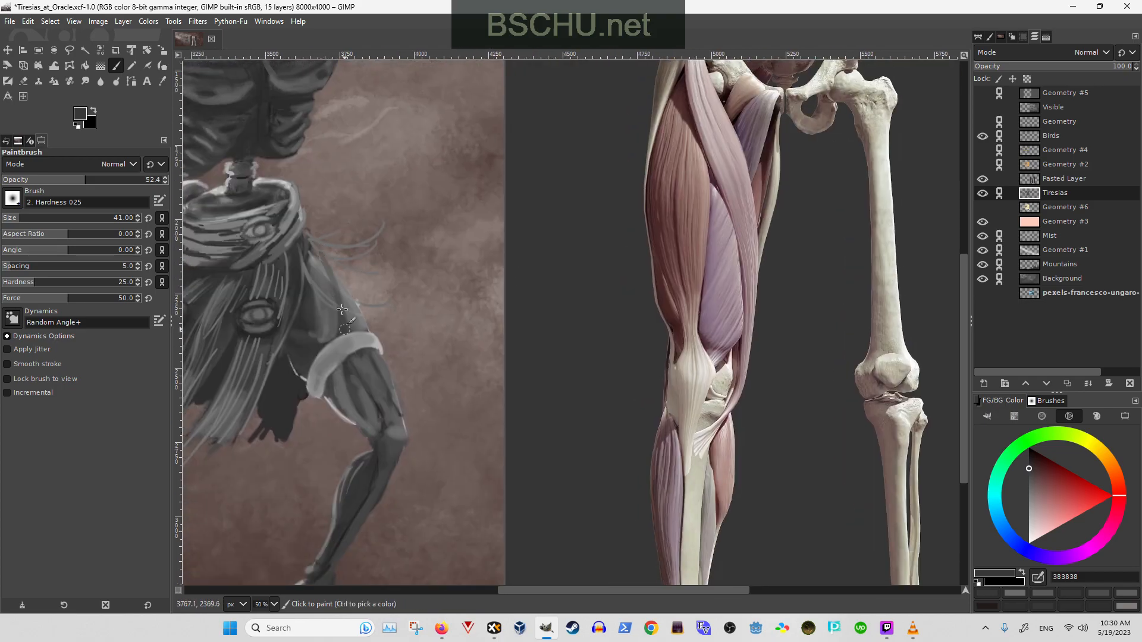
pyautogui.moveTo(325, 259)
pyautogui.mouseDown()
pyautogui.moveTo(343, 318)
pyautogui.moveTo(334, 321)
pyautogui.mouseUp()
pyautogui.moveTo(324, 261); pyautogui.dragTo(339, 326)
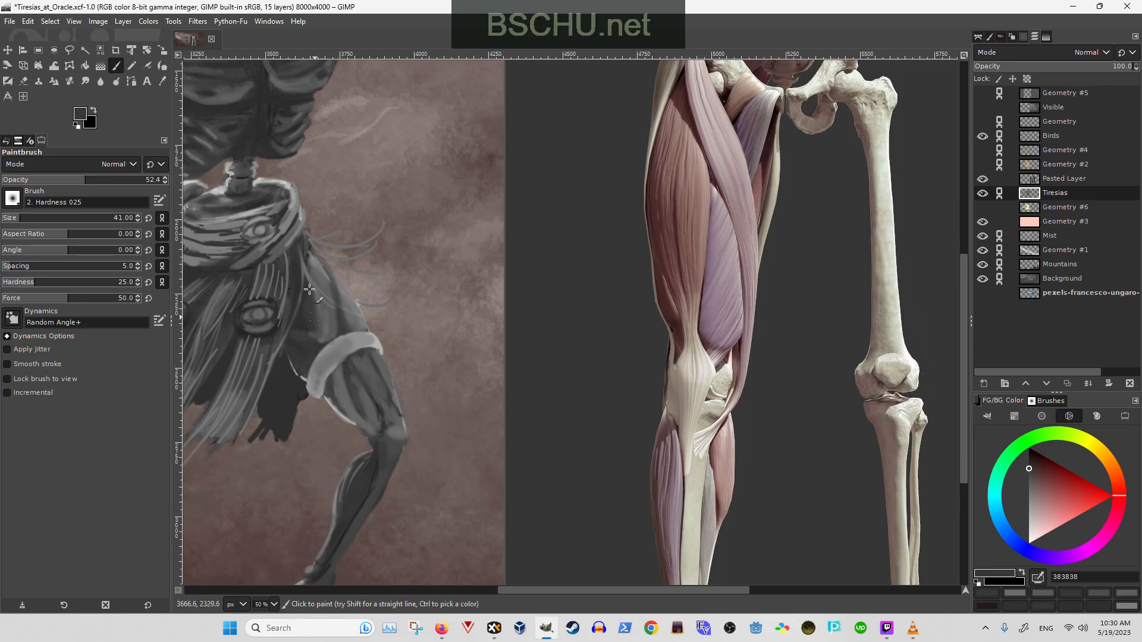
pyautogui.scroll(-2, 357, 369)
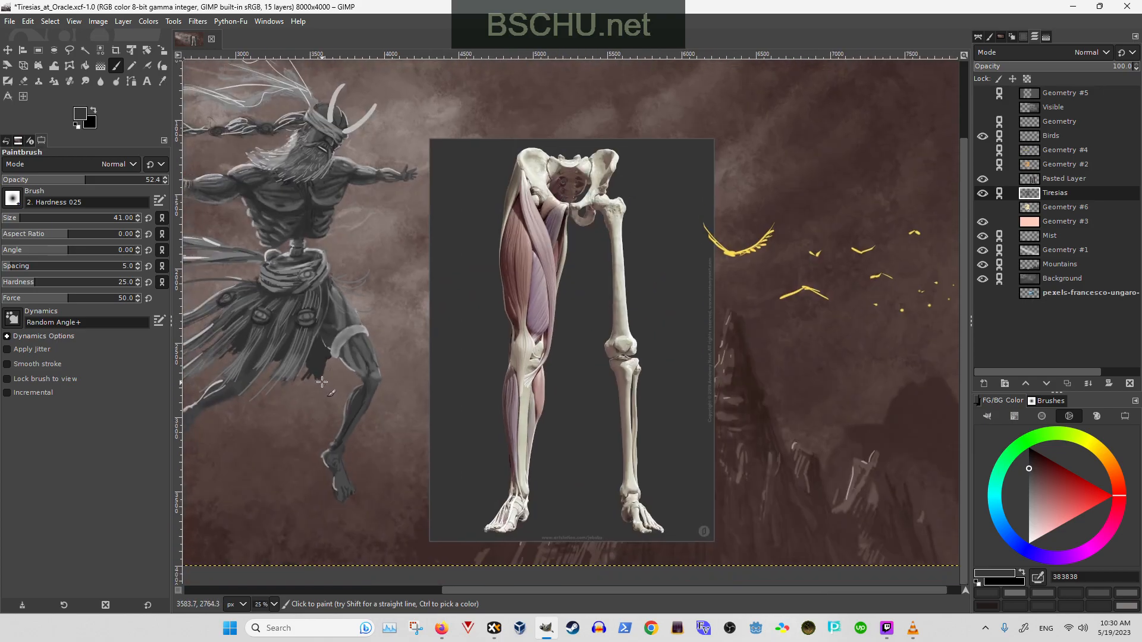
# - Select the pasted anatomy image layer and set the Paintbrush to black 000000 at 100% opacity
pyautogui.scroll(1, 322, 382)
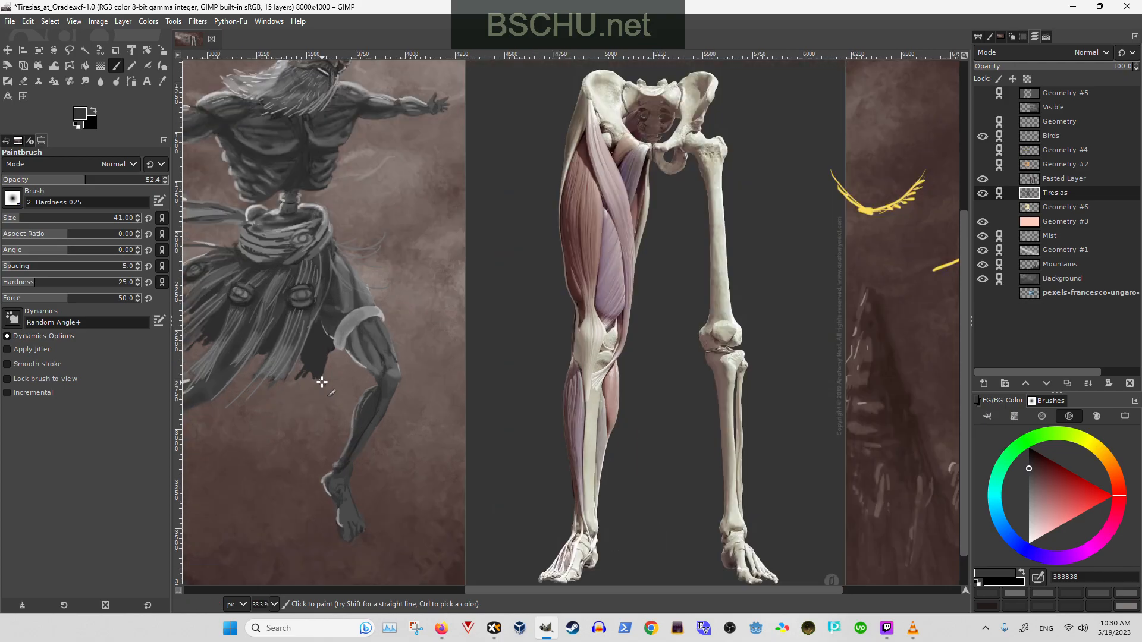
pyautogui.scroll(2, 494, 321)
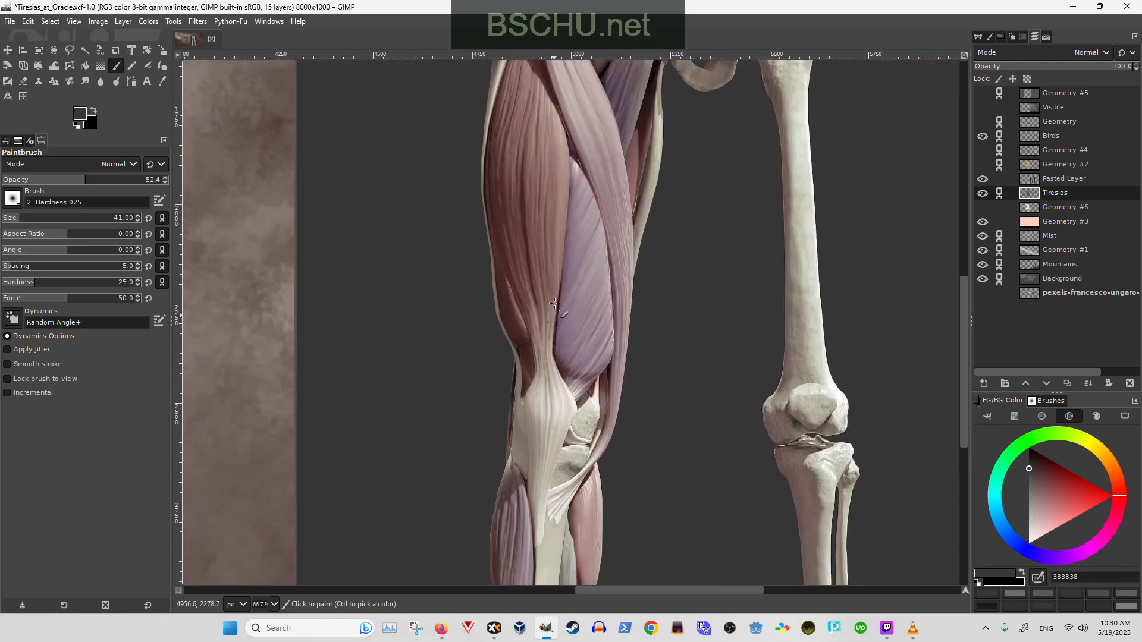
pyautogui.click(552, 303)
pyautogui.moveTo(387, 400); pyautogui.dragTo(524, 394)
pyautogui.keyDown('alt'); pyautogui.middleClick(752, 285); pyautogui.keyUp('alt')
pyautogui.moveTo(752, 286); pyautogui.dragTo(661, 247)
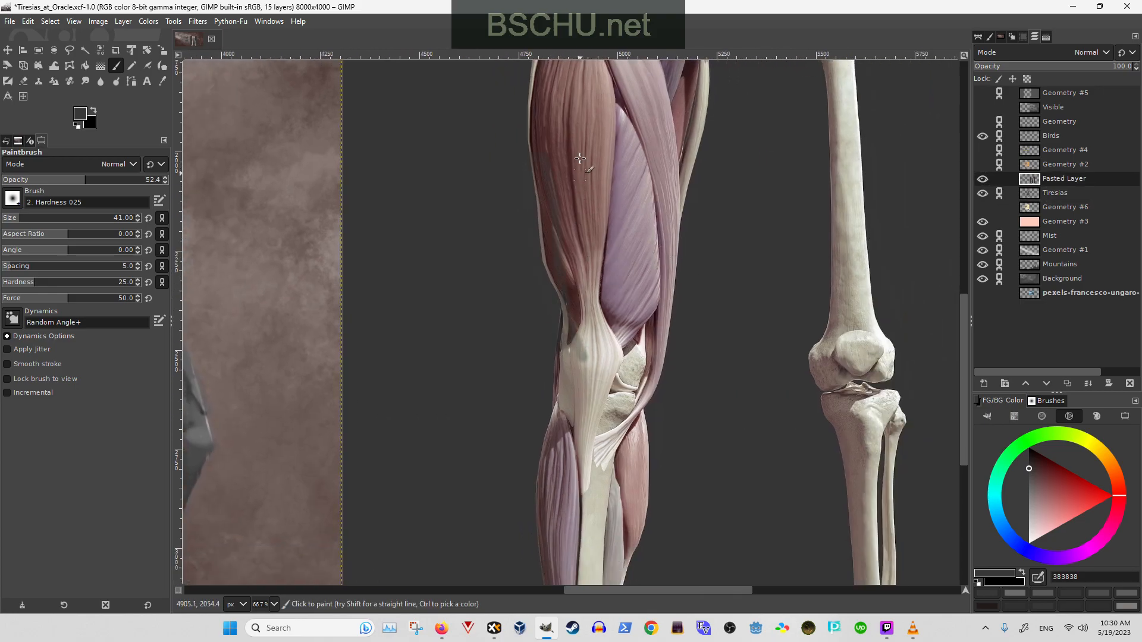
pyautogui.click(1034, 460)
pyautogui.press('x')
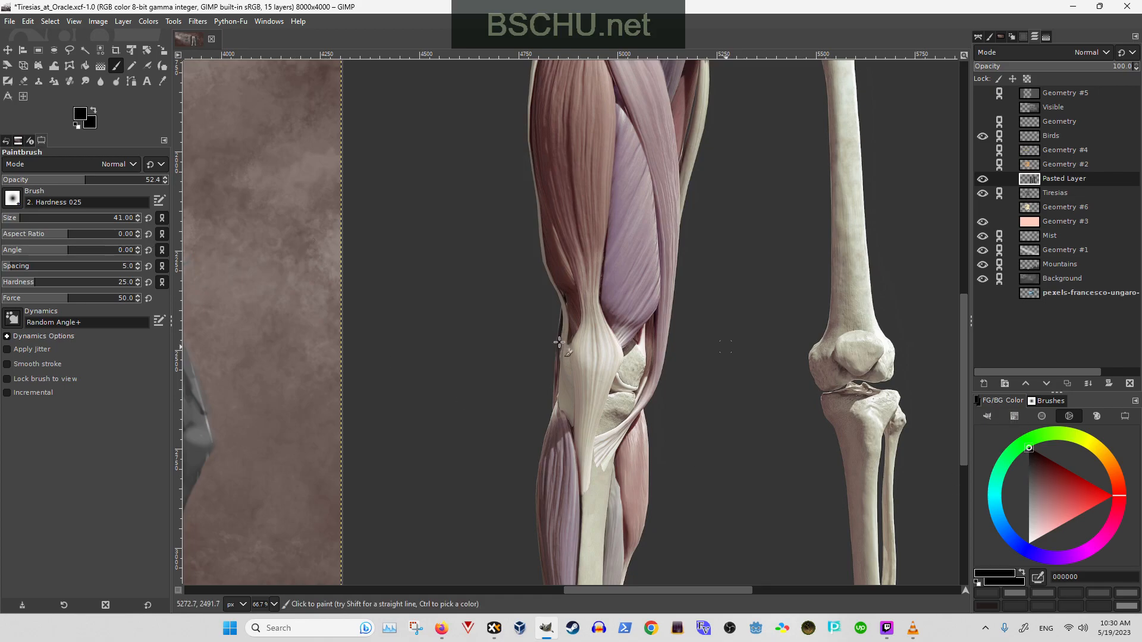
pyautogui.moveTo(112, 179); pyautogui.dragTo(246, 204)
pyautogui.hscroll(2, 522, 252)
# - Try outlining the front thigh muscles above the knee in black on the anatomy image, and undo the strokes
pyautogui.moveTo(460, 199); pyautogui.dragTo(499, 357)
pyautogui.moveTo(546, 150); pyautogui.dragTo(542, 187)
pyautogui.moveTo(536, 250)
pyautogui.mouseDown()
pyautogui.moveTo(504, 348)
pyautogui.moveTo(492, 344)
pyautogui.mouseUp()
pyautogui.moveTo(550, 191); pyautogui.dragTo(539, 332)
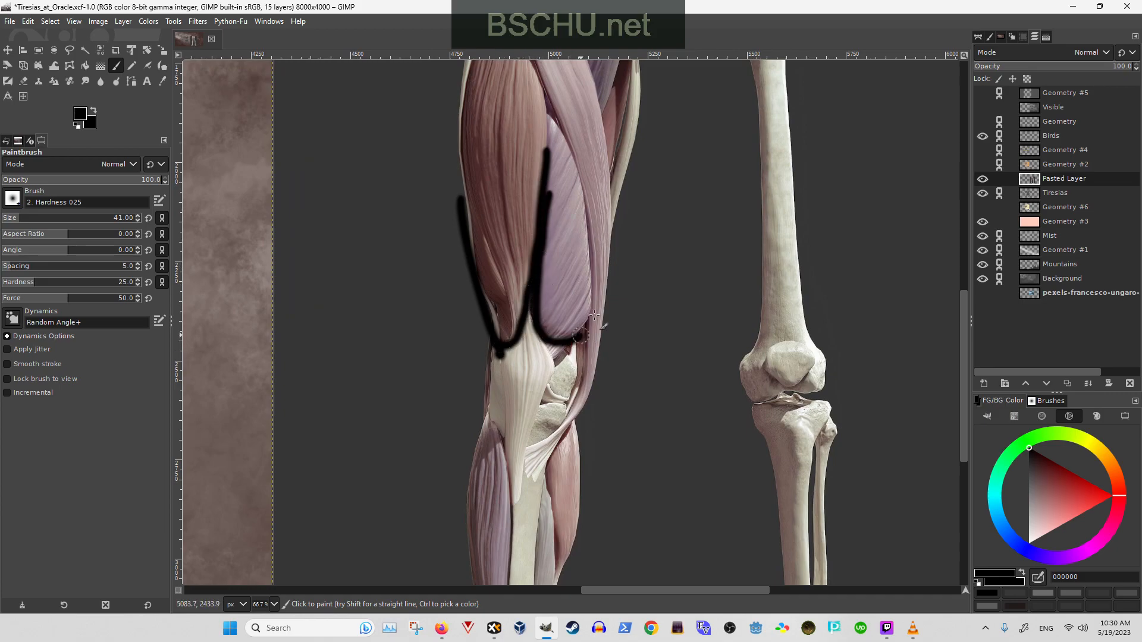
pyautogui.hotkey('ctrl', 'z')
pyautogui.hotkey('ctrl', 'z')
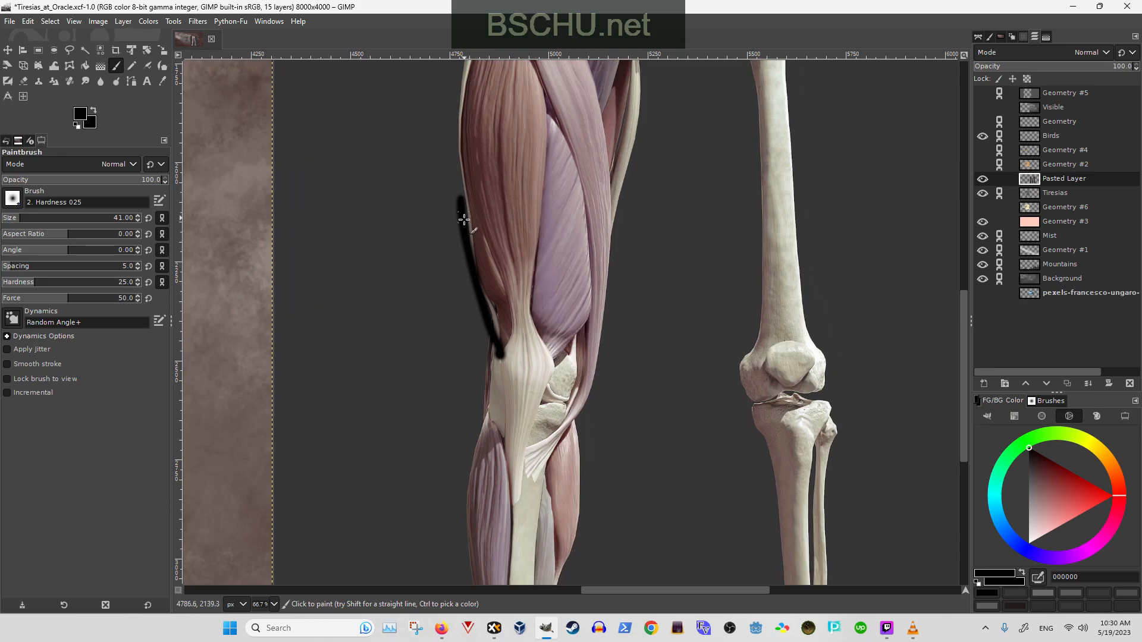
pyautogui.hotkey('ctrl', 'z')
# - Try black contour strokes along the outer sides of the anatomy image's thigh, and undo them
pyautogui.moveTo(450, 158)
pyautogui.mouseDown()
pyautogui.moveTo(443, 286)
pyautogui.moveTo(616, 241)
pyautogui.mouseUp()
pyautogui.moveTo(545, 187); pyautogui.dragTo(513, 141)
pyautogui.hotkey('ctrl', 'z')
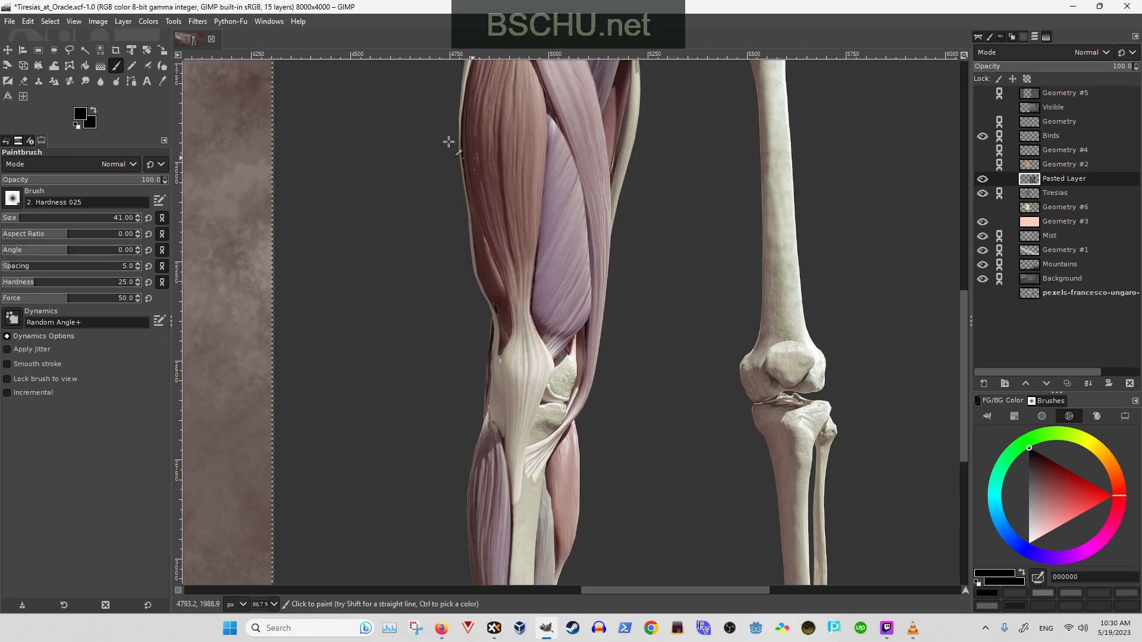
pyautogui.moveTo(465, 92); pyautogui.dragTo(479, 348)
pyautogui.moveTo(629, 128); pyautogui.dragTo(593, 313)
pyautogui.hotkey('ctrl', 'z')
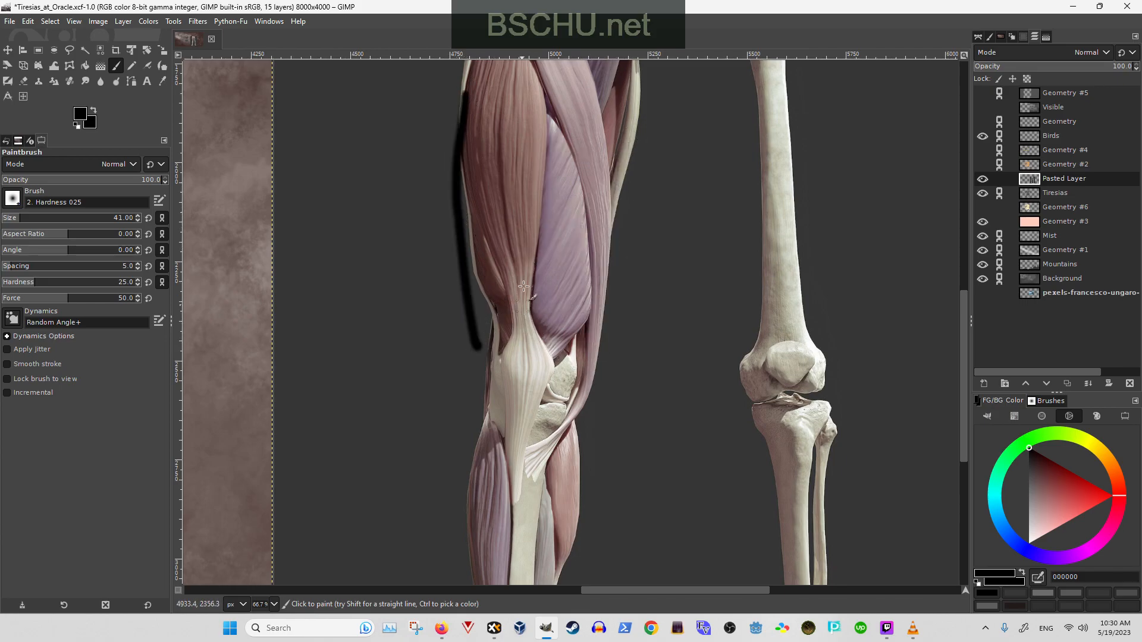
pyautogui.hotkey('ctrl', 'z')
# - Try marking the lower ends of the two front thigh muscles in black on the anatomy image, and undo the marks
pyautogui.moveTo(539, 225)
pyautogui.mouseDown()
pyautogui.moveTo(497, 310)
pyautogui.moveTo(540, 305)
pyautogui.moveTo(587, 340)
pyautogui.mouseUp()
pyautogui.moveTo(521, 289); pyautogui.dragTo(486, 311)
pyautogui.moveTo(534, 261)
pyautogui.mouseDown()
pyautogui.moveTo(560, 333)
pyautogui.moveTo(588, 342)
pyautogui.moveTo(483, 312)
pyautogui.mouseUp()
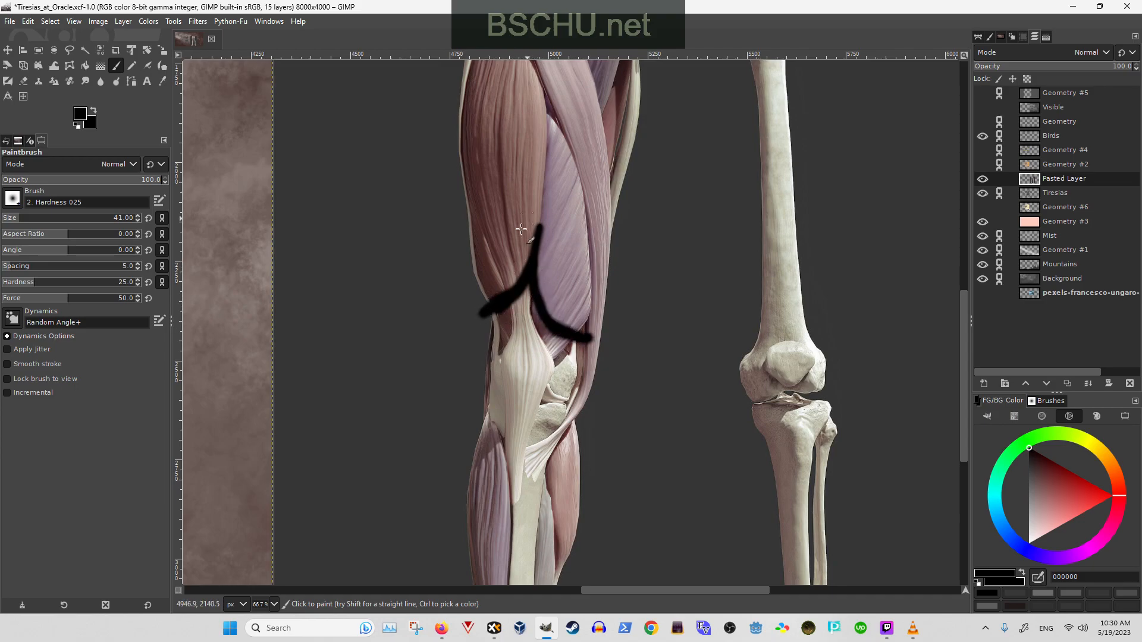
pyautogui.scroll(-3, 467, 351)
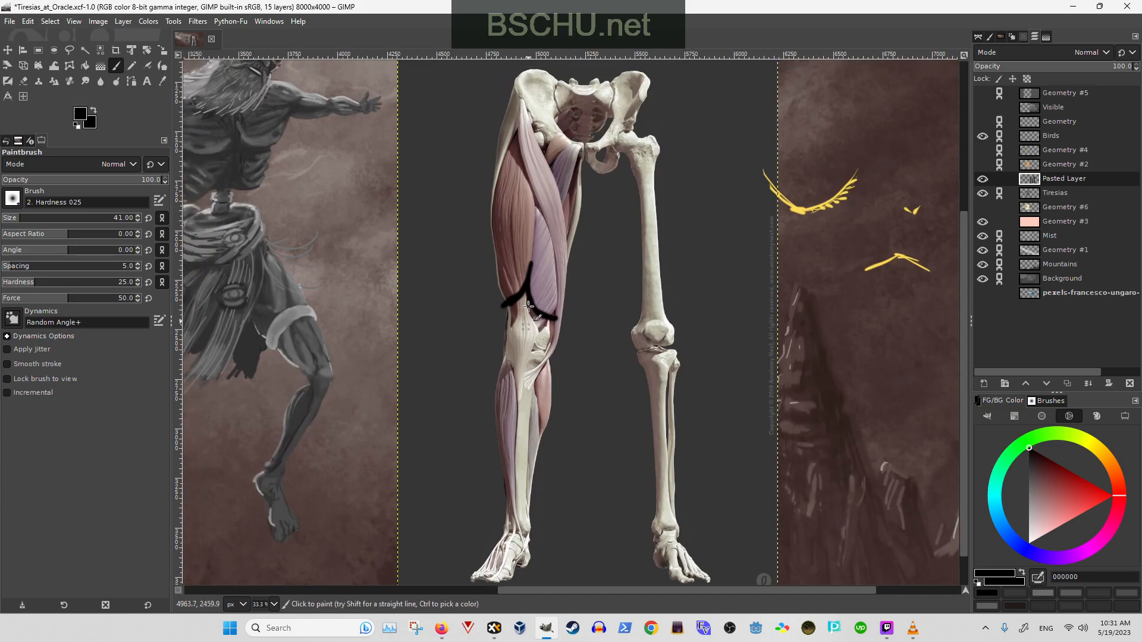
pyautogui.scroll(1, 542, 269)
pyautogui.hotkey('ctrl', 'z')
pyautogui.hotkey('ctrl', 'z')
pyautogui.hotkey('ctrl', 'z')
# - Sample the grey 4b4b4b from the figure's thigh and paint it above the light band on the Tiresias layer
pyautogui.hscroll(-5, 445, 346)
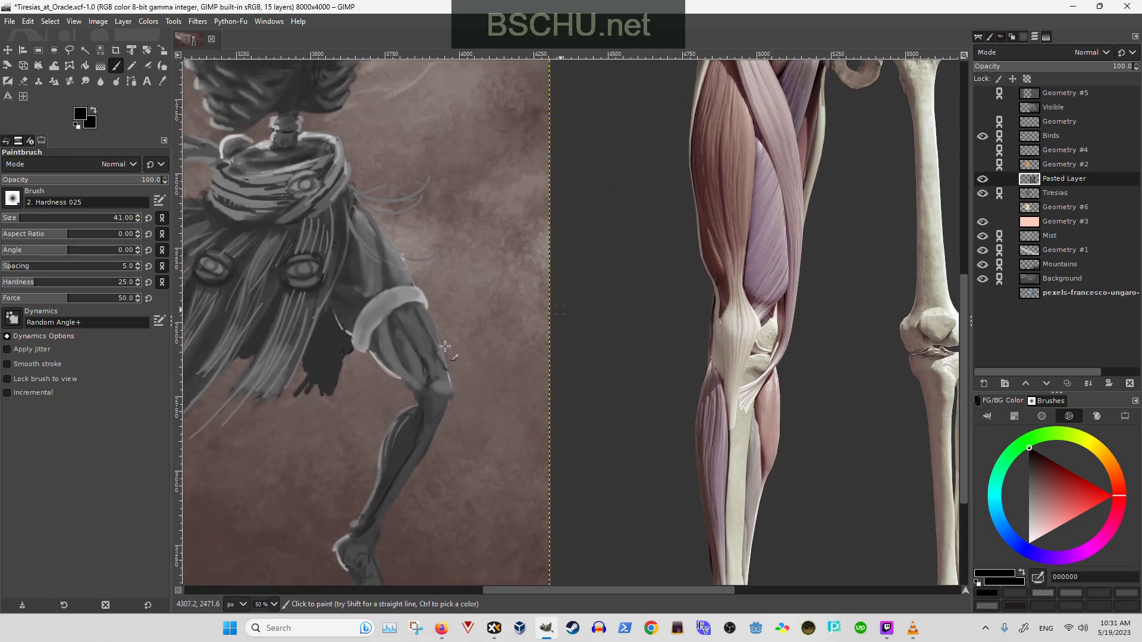
pyautogui.press('o')
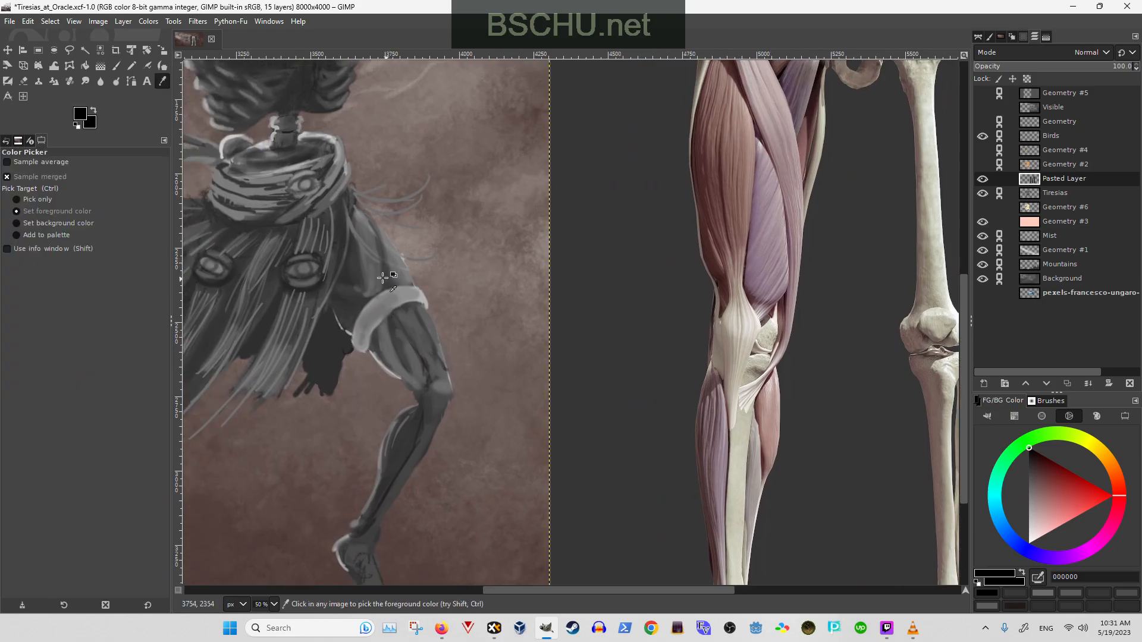
pyautogui.click(391, 278)
pyautogui.click(1091, 197)
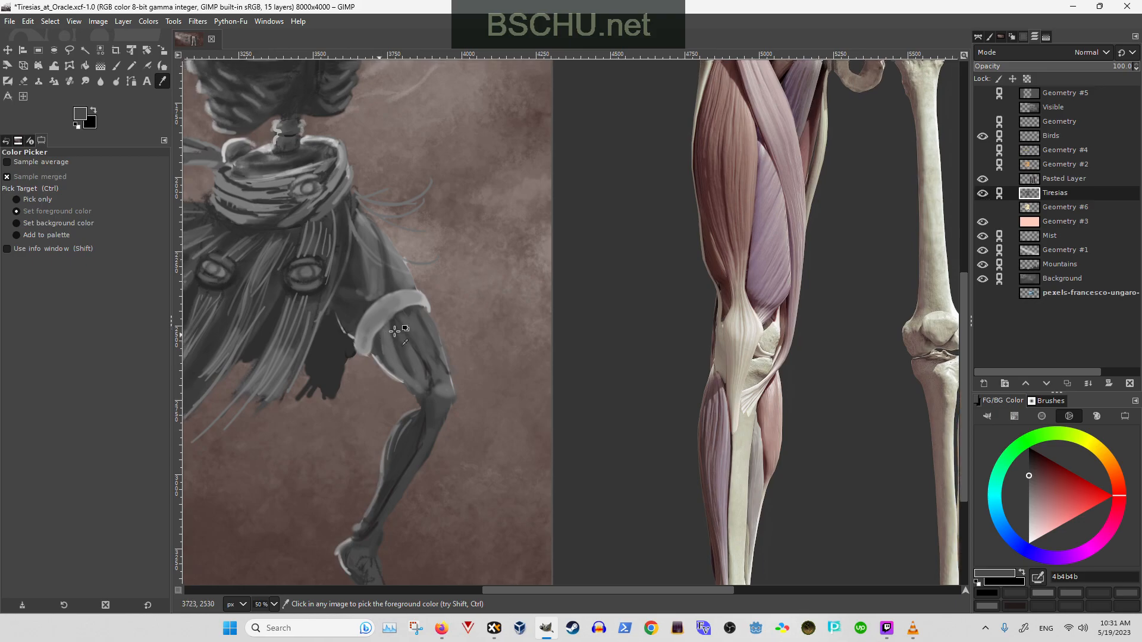
pyautogui.keyDown('ctrl'); pyautogui.scroll(1, 357, 315); pyautogui.keyUp('ctrl')
pyautogui.press('p')
pyautogui.moveTo(396, 274); pyautogui.dragTo(378, 210)
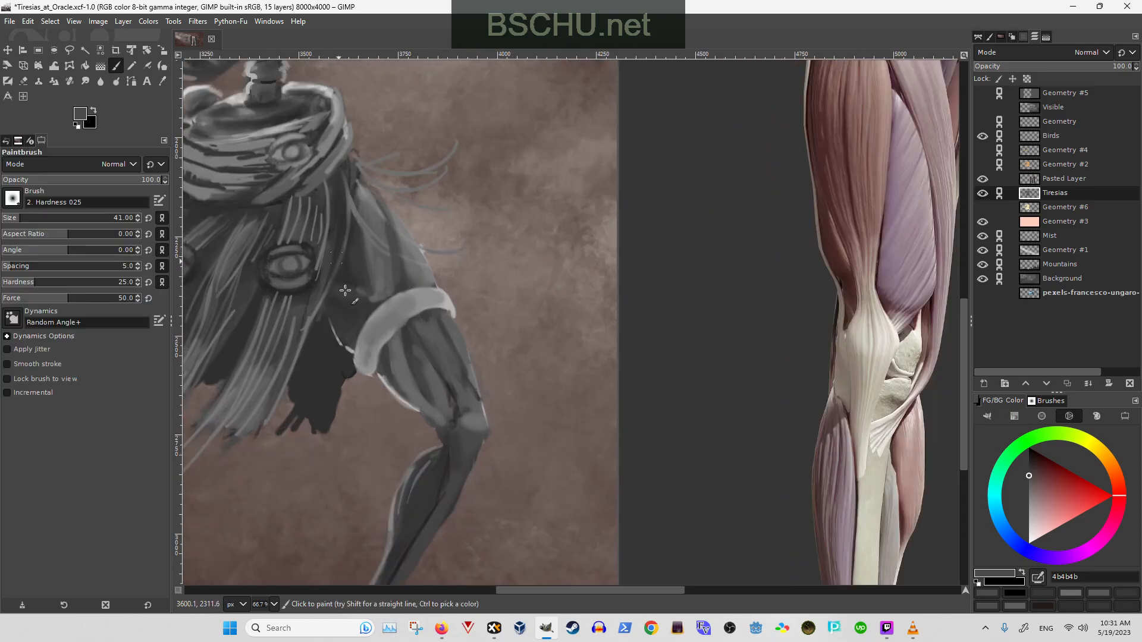
# - Sample the dark grey 2e2e2e beside the skirt and paint a muscle separation line on the upper thigh
pyautogui.press('o')
pyautogui.click(343, 271)
pyautogui.press('p')
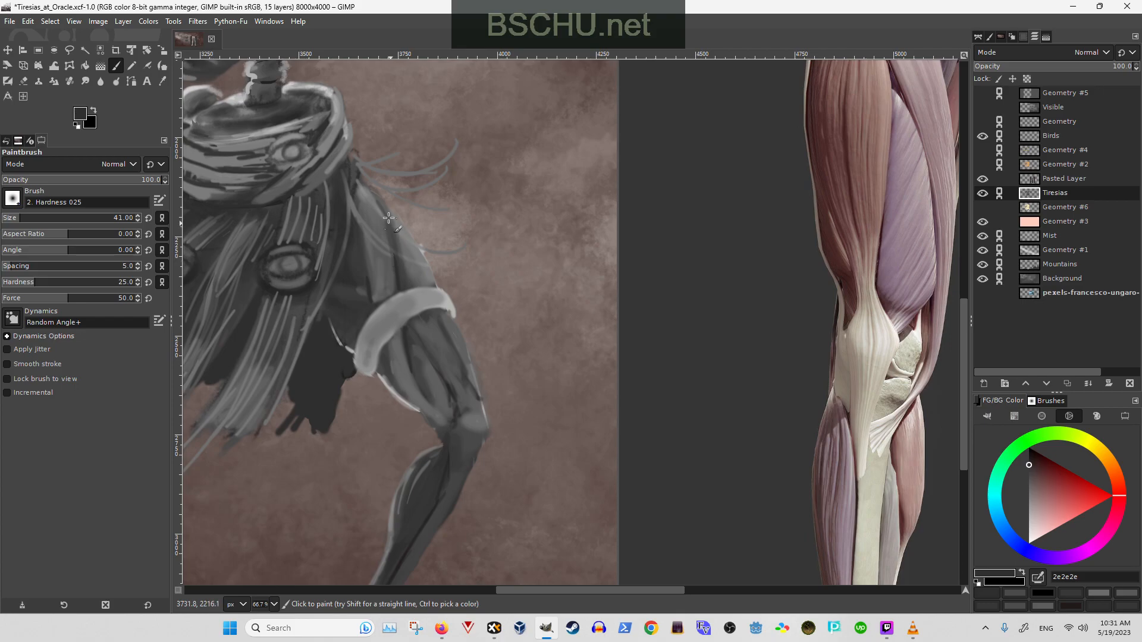
# - Model the thigh muscles between the light band and the knee with sampled greys 4c4c4c, 535353 and 5e5e5e
pyautogui.scroll(-4, 389, 217)
pyautogui.scroll(6, 386, 238)
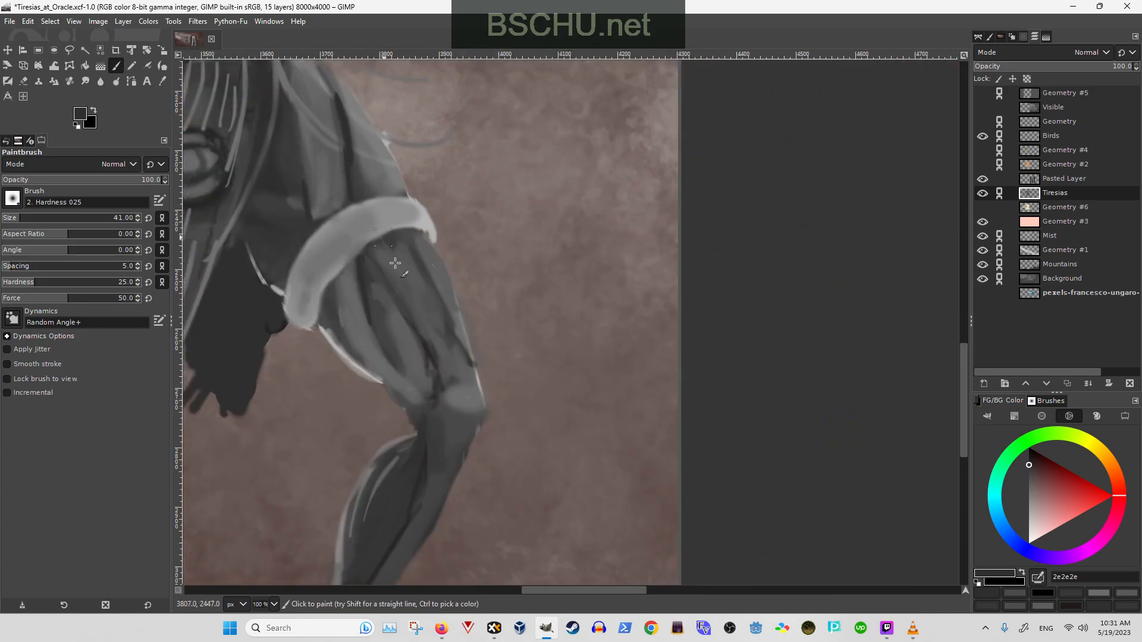
pyautogui.press('o')
pyautogui.scroll(-2, 395, 355)
pyautogui.click(393, 329)
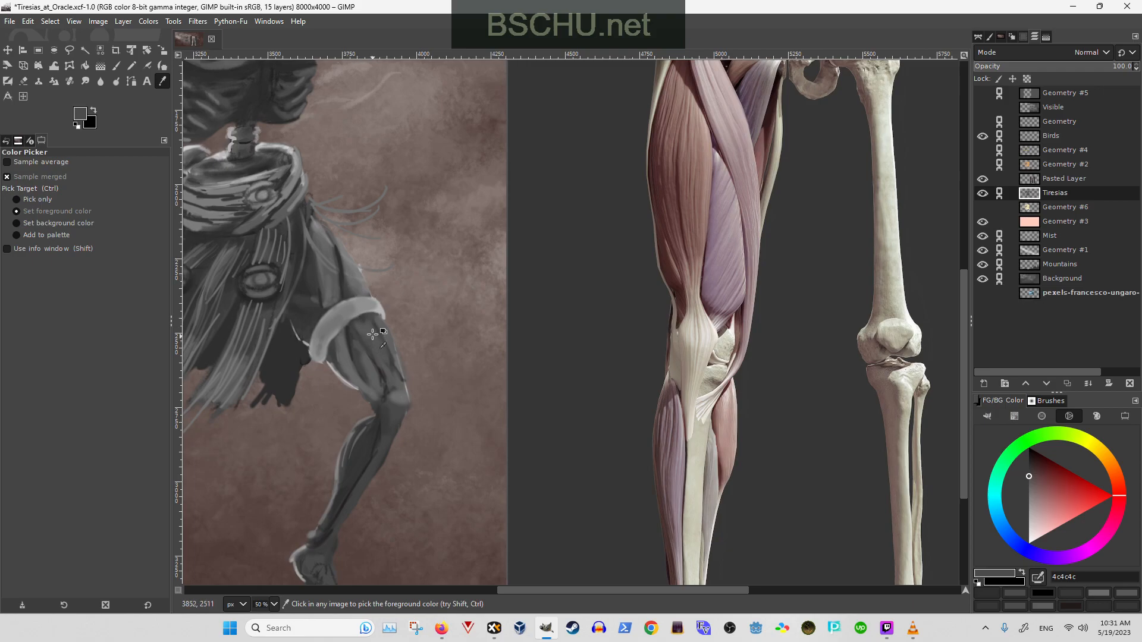
pyautogui.click(370, 369)
pyautogui.click(386, 359)
pyautogui.press('p')
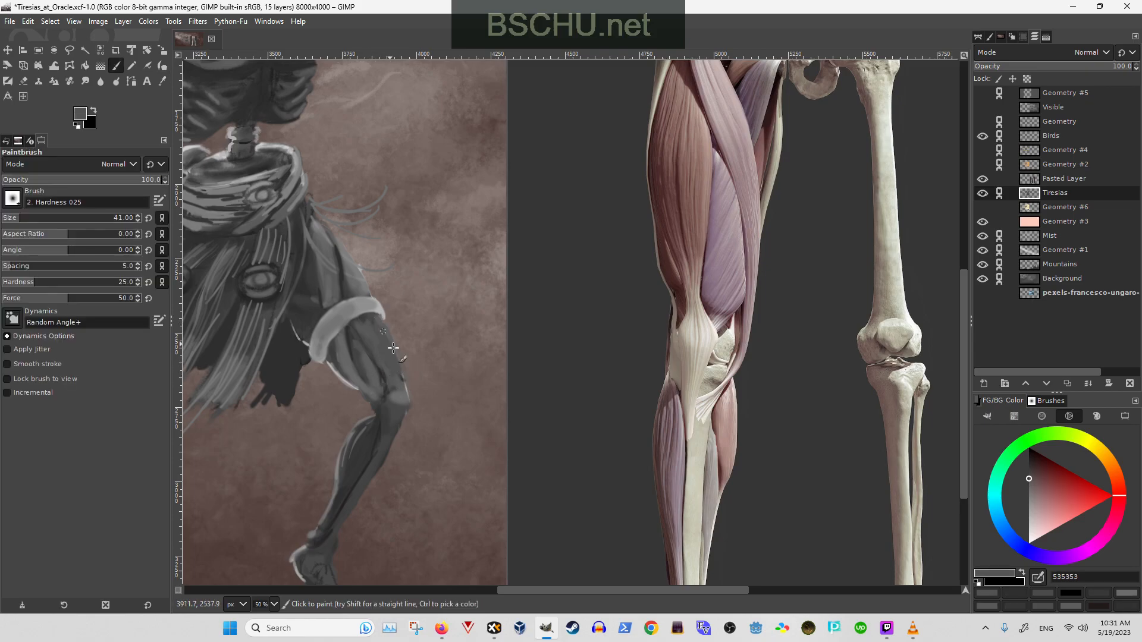
pyautogui.keyDown('ctrl'); pyautogui.click(384, 362); pyautogui.keyUp('ctrl')
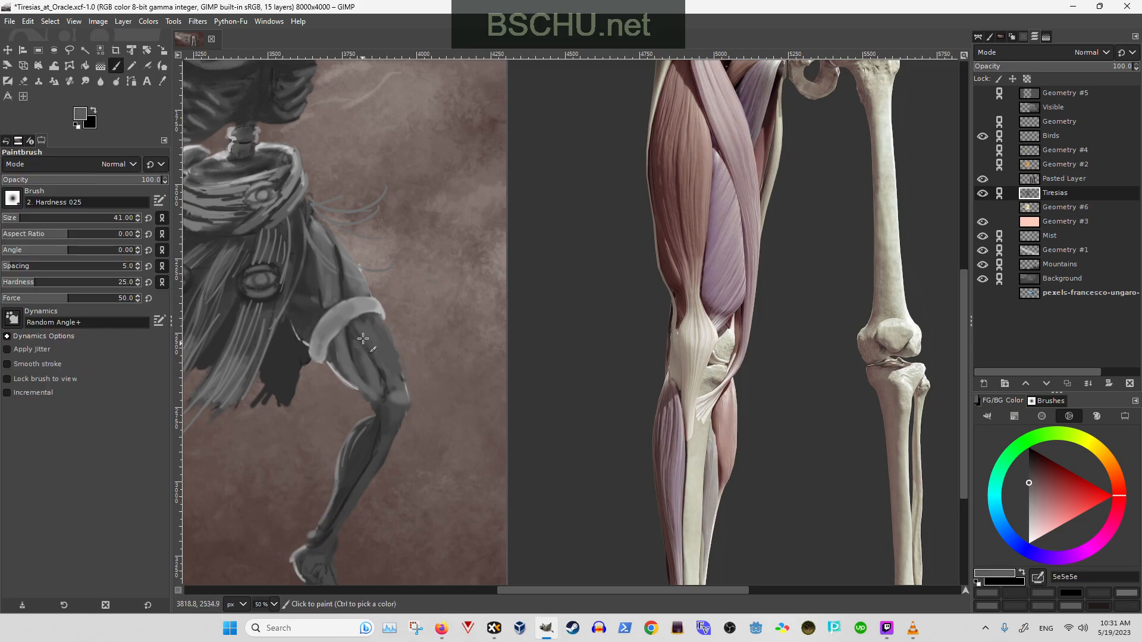
# - Sample the dark grey 3b3939 near the knee and paint shadow lines between the thigh muscles
pyautogui.keyDown('ctrl'); pyautogui.click(385, 387); pyautogui.keyUp('ctrl')
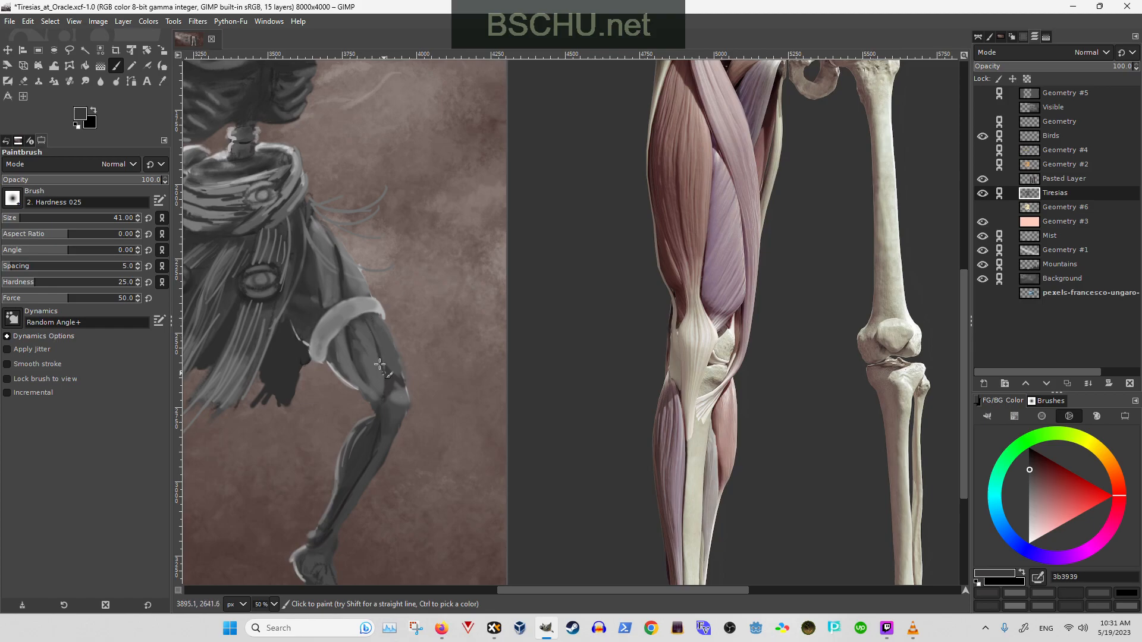
pyautogui.moveTo(355, 283); pyautogui.dragTo(360, 321)
pyautogui.moveTo(384, 365); pyautogui.dragTo(364, 327)
# - Trim the upper thigh's outer edge with the Eraser and paint a dark 3b3939 line down the muscle below the light band
pyautogui.hotkey('shift', 'e')
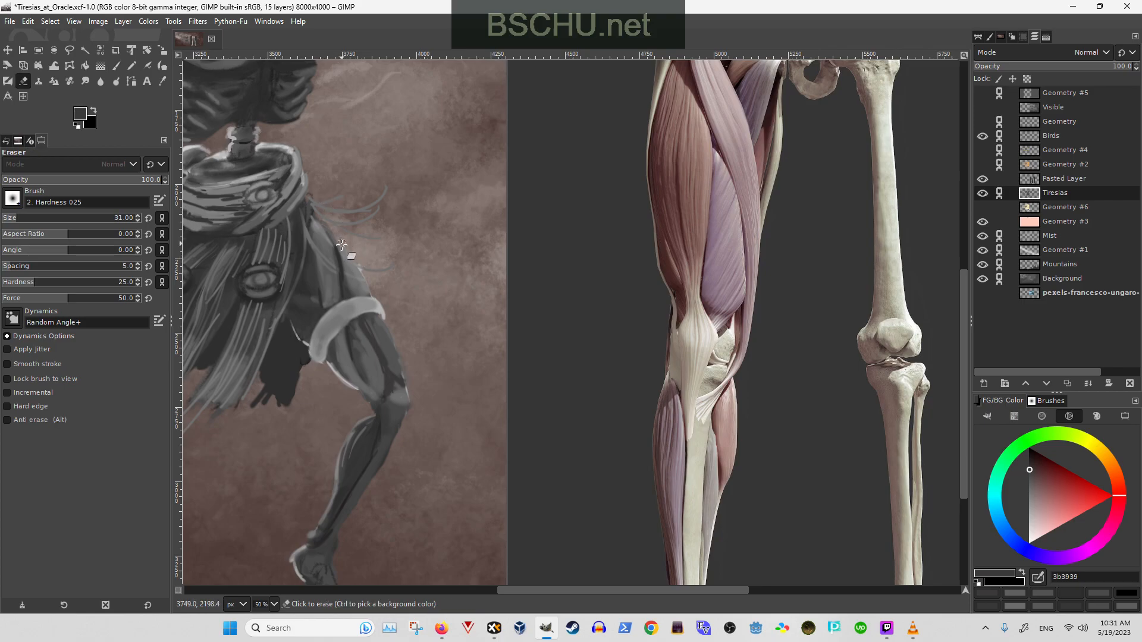
pyautogui.scroll(-2, 353, 216)
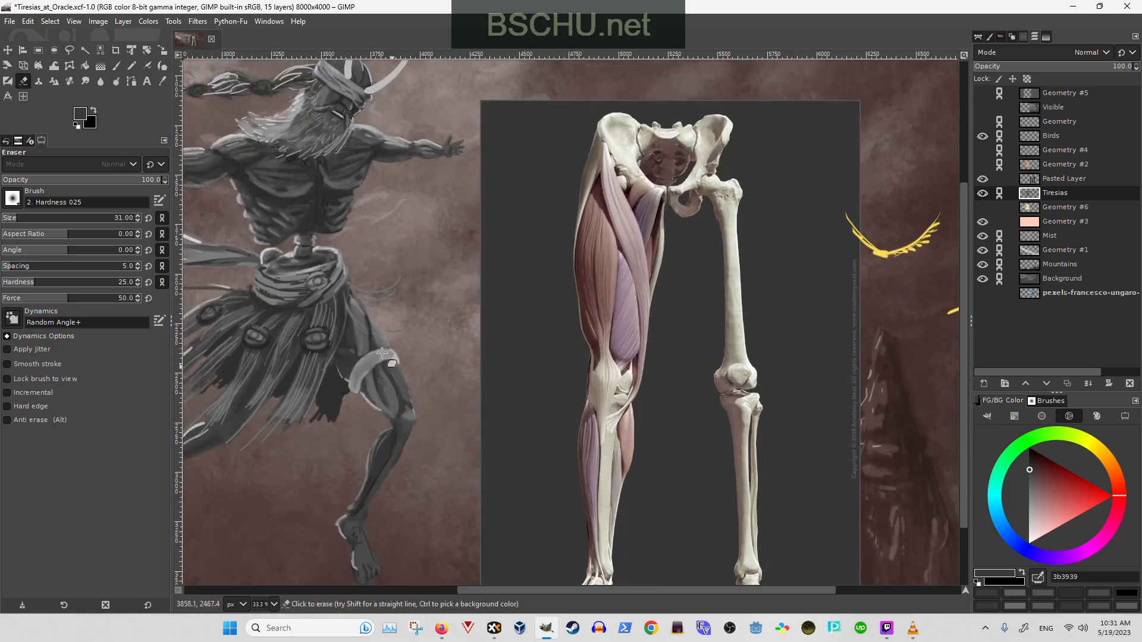
pyautogui.scroll(2, 356, 365)
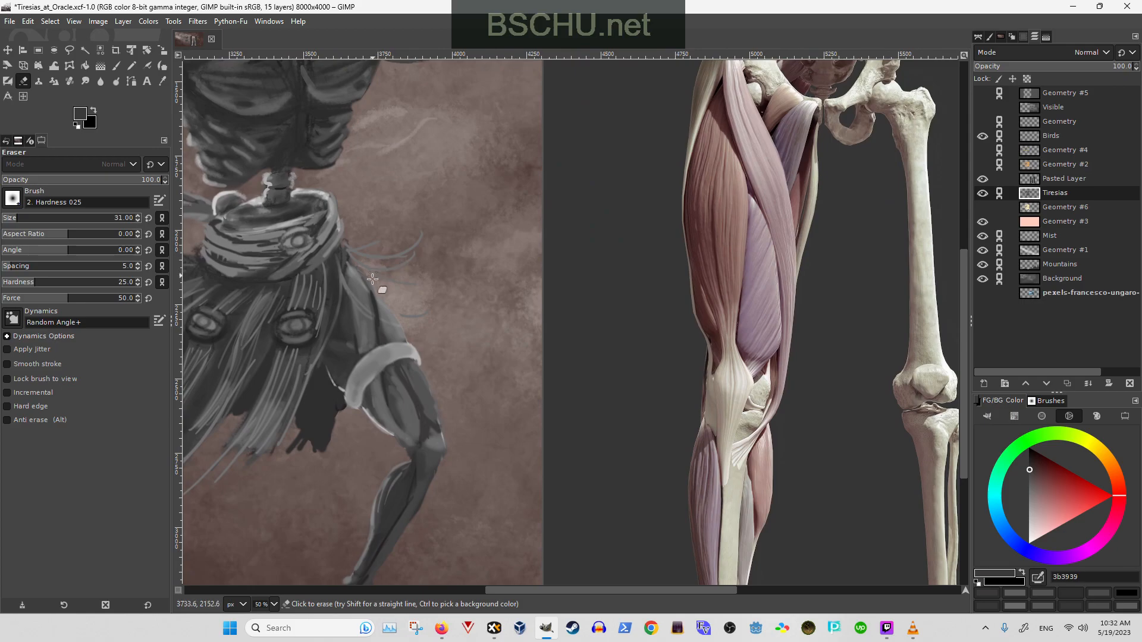
pyautogui.scroll(1, 416, 391)
pyautogui.press('p')
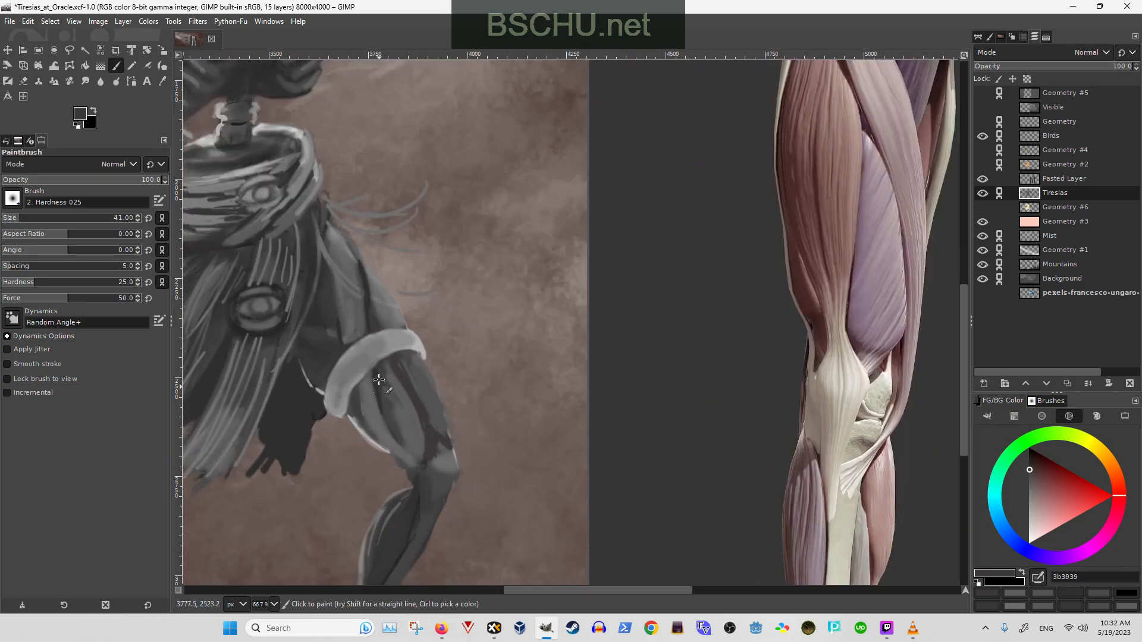
pyautogui.moveTo(379, 402); pyautogui.dragTo(410, 449)
# - Shade the inner upper thigh beside the skirt strips with sampled dark greys 2f2f2f, 3a3a3a, 333333 and 3b3b3b
pyautogui.scroll(2, 376, 319)
pyautogui.hscroll(-1, 375, 320)
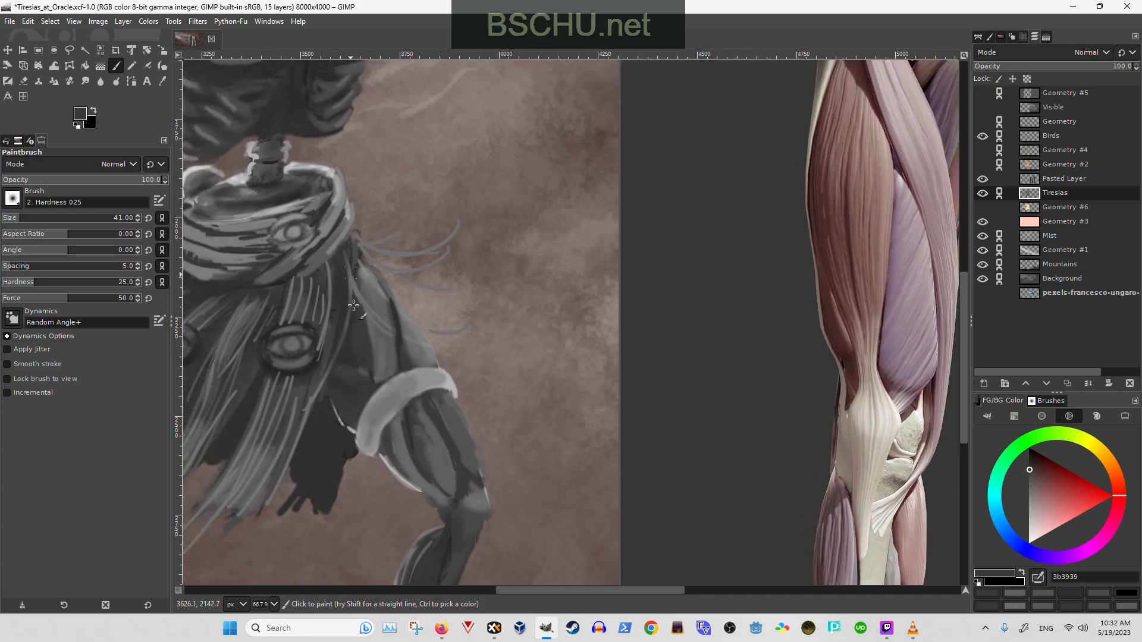
pyautogui.keyDown('ctrl'); pyautogui.click(395, 314); pyautogui.keyUp('ctrl')
pyautogui.moveTo(364, 326); pyautogui.dragTo(370, 364)
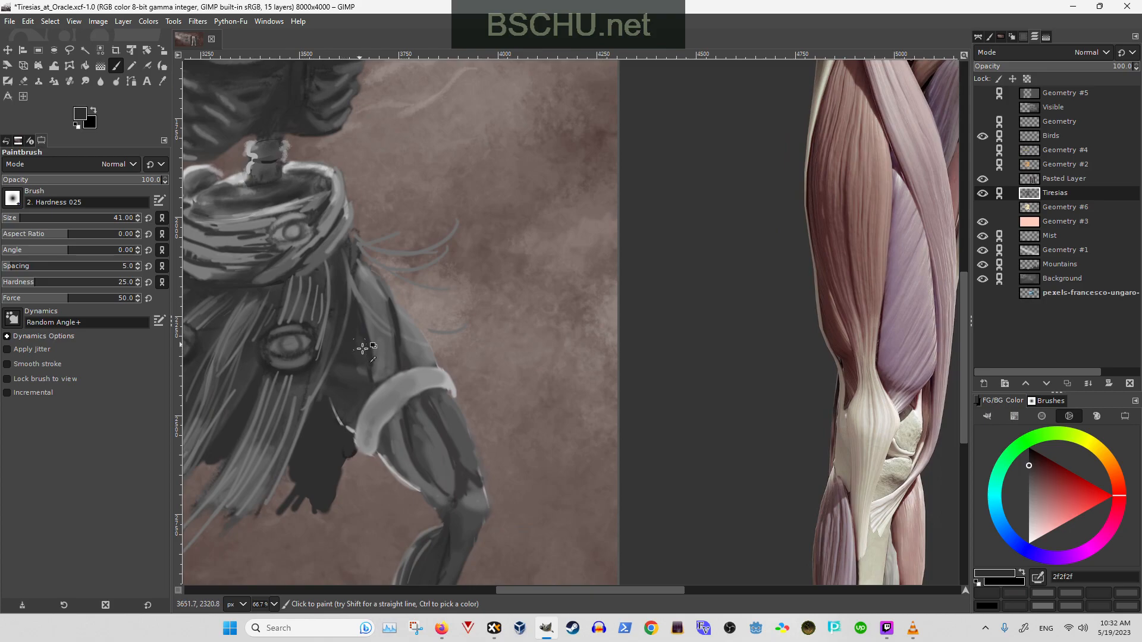
pyautogui.keyDown('ctrl'); pyautogui.click(363, 350); pyautogui.keyUp('ctrl')
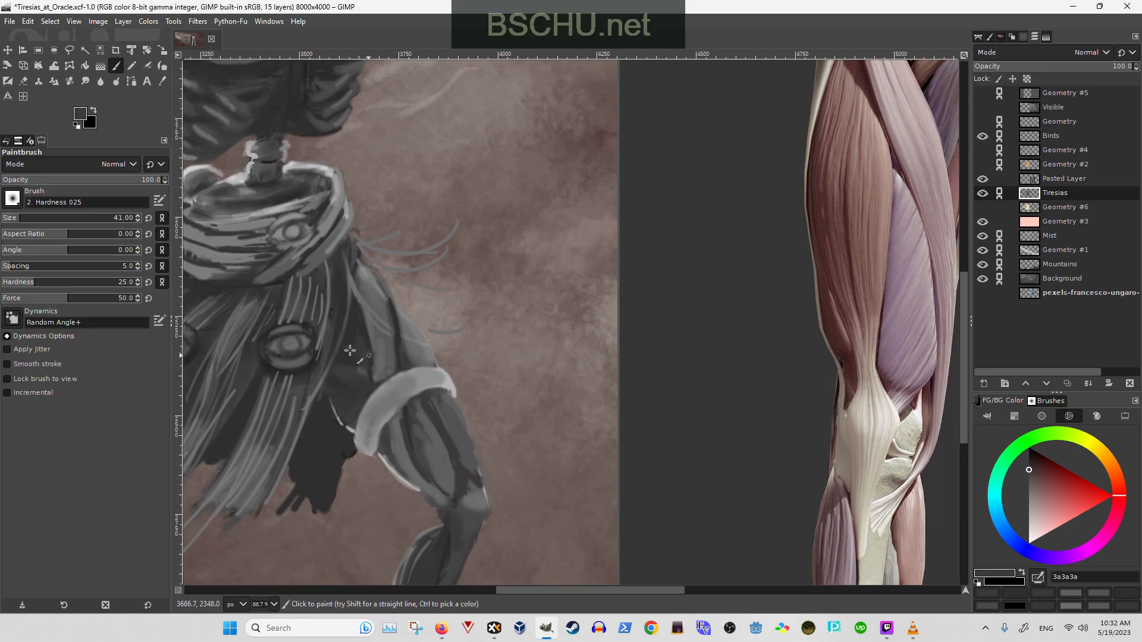
pyautogui.keyDown('ctrl'); pyautogui.click(365, 337); pyautogui.keyUp('ctrl')
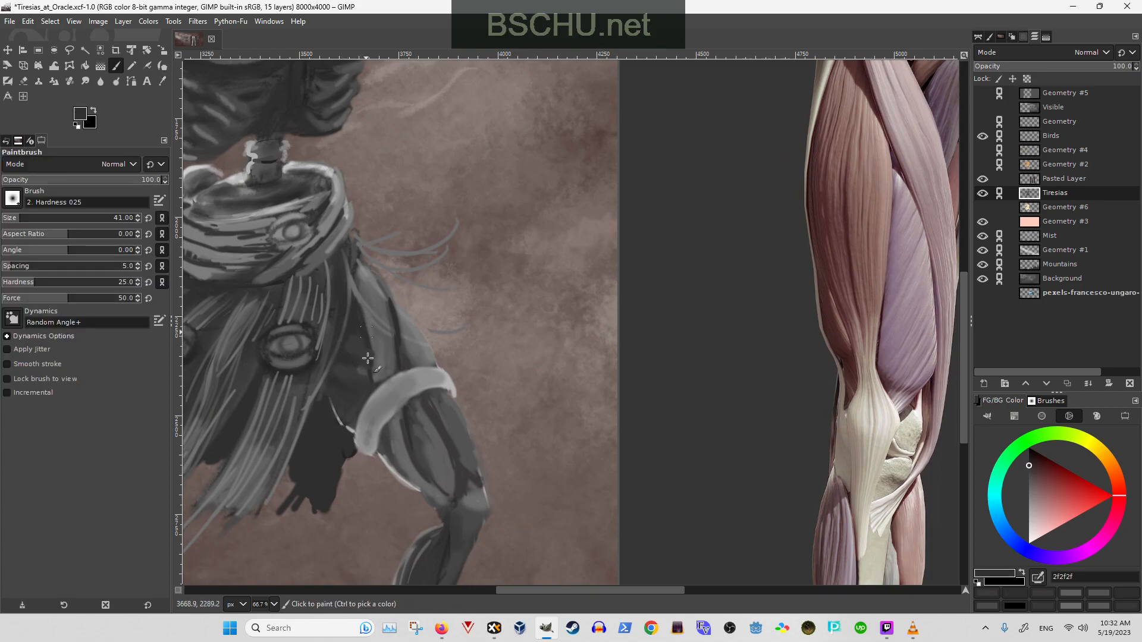
pyautogui.keyDown('ctrl'); pyautogui.click(351, 402); pyautogui.keyUp('ctrl')
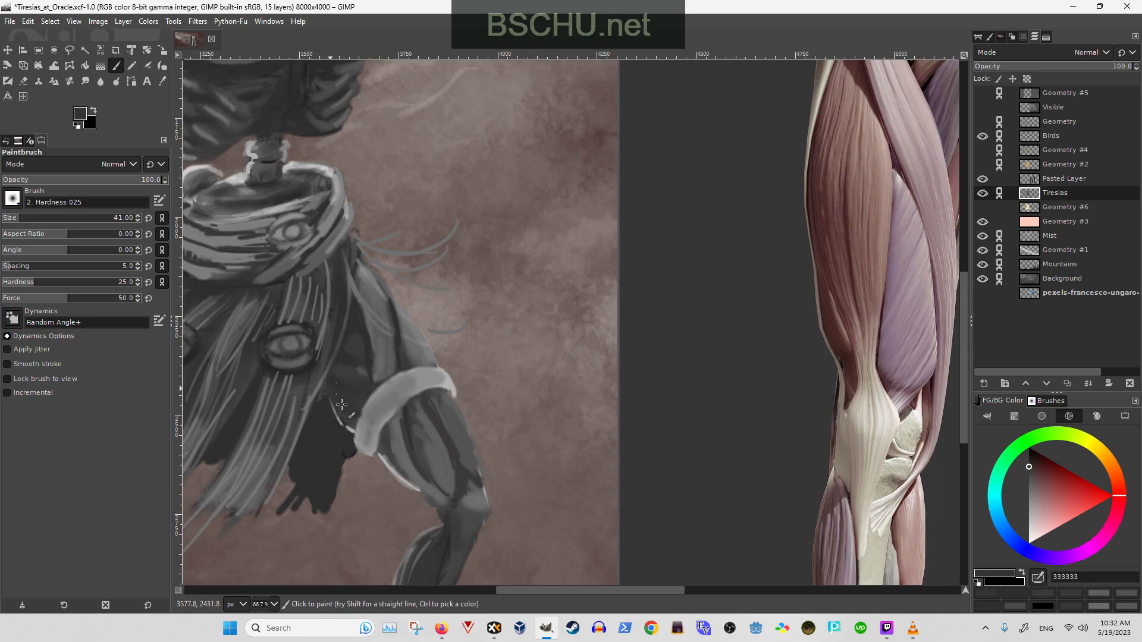
pyautogui.keyDown('ctrl'); pyautogui.click(355, 409); pyautogui.keyUp('ctrl')
# - Sample the grey 5e5e5e and glaze the upper thigh with the brush at 17.1% opacity and size 81
pyautogui.scroll(-1, 355, 381)
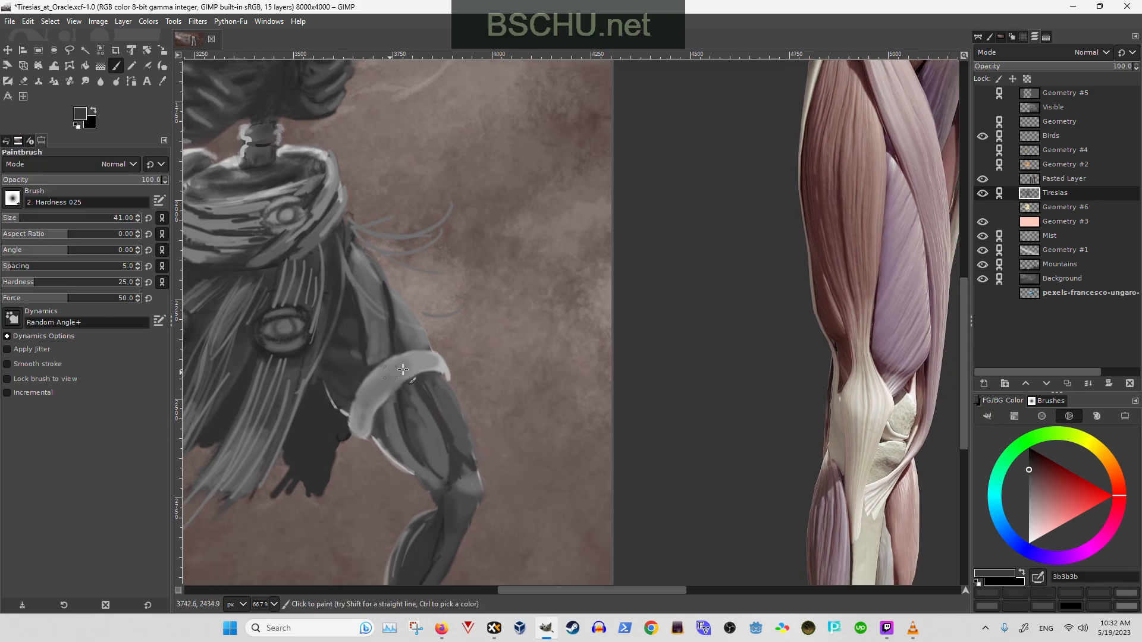
pyautogui.keyDown('ctrl'); pyautogui.click(380, 336); pyautogui.keyUp('ctrl')
pyautogui.click(30, 180)
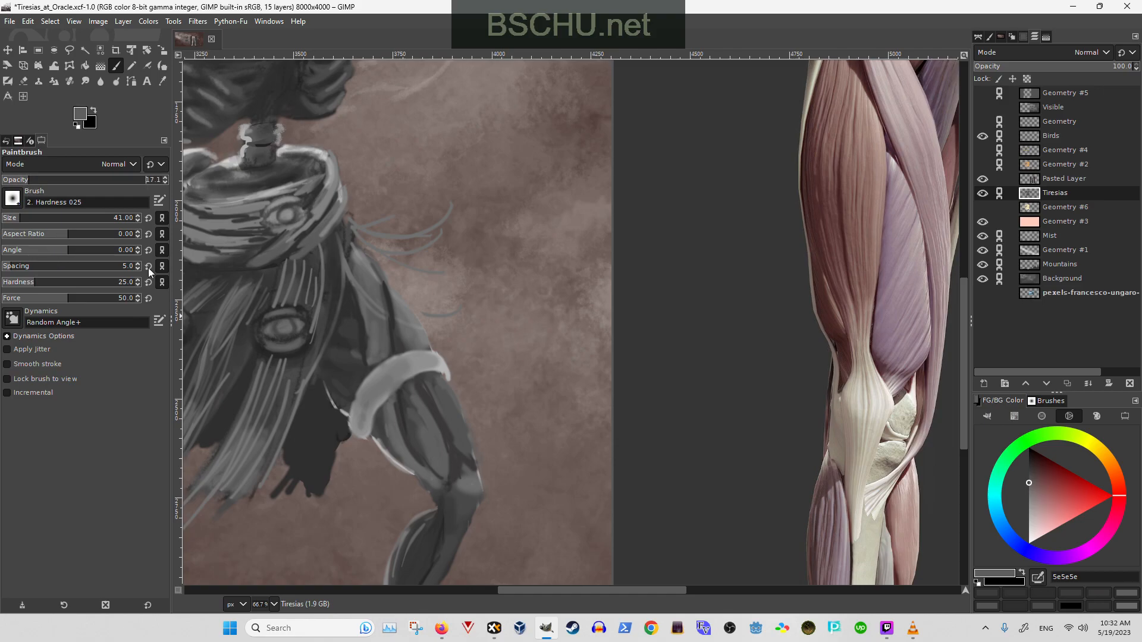
pyautogui.scroll(-1, 351, 333)
pyautogui.press(']')
pyautogui.moveTo(354, 358)
pyautogui.mouseDown()
pyautogui.moveTo(358, 291)
pyautogui.moveTo(376, 322)
pyautogui.moveTo(368, 343)
pyautogui.moveTo(350, 343)
pyautogui.moveTo(348, 379)
pyautogui.moveTo(369, 293)
pyautogui.moveTo(358, 297)
pyautogui.moveTo(358, 318)
pyautogui.moveTo(403, 310)
pyautogui.moveTo(392, 342)
pyautogui.moveTo(370, 221)
pyautogui.mouseUp()
pyautogui.scroll(-3, 380, 309)
pyautogui.hscroll(1, 381, 309)
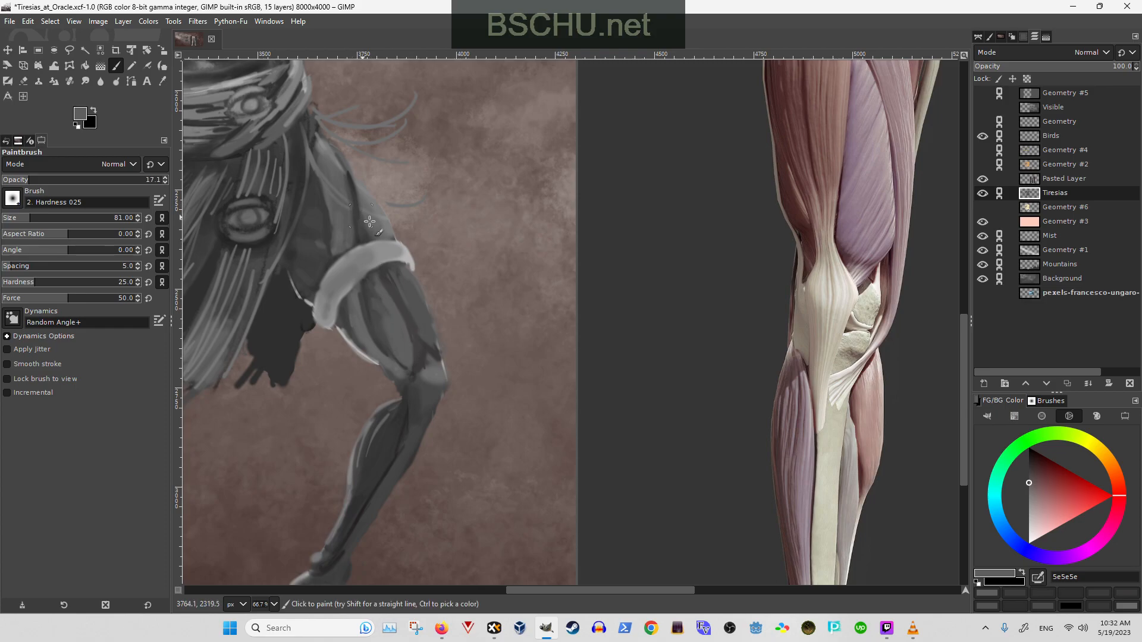
# - Sample the dark grey 313131 and deepen the shadow beneath the light thigh band with the brush at size 31 and 32% opacity
pyautogui.keyDown('ctrl'); pyautogui.click(357, 181); pyautogui.keyUp('ctrl')
pyautogui.hotkey('shift', '[')
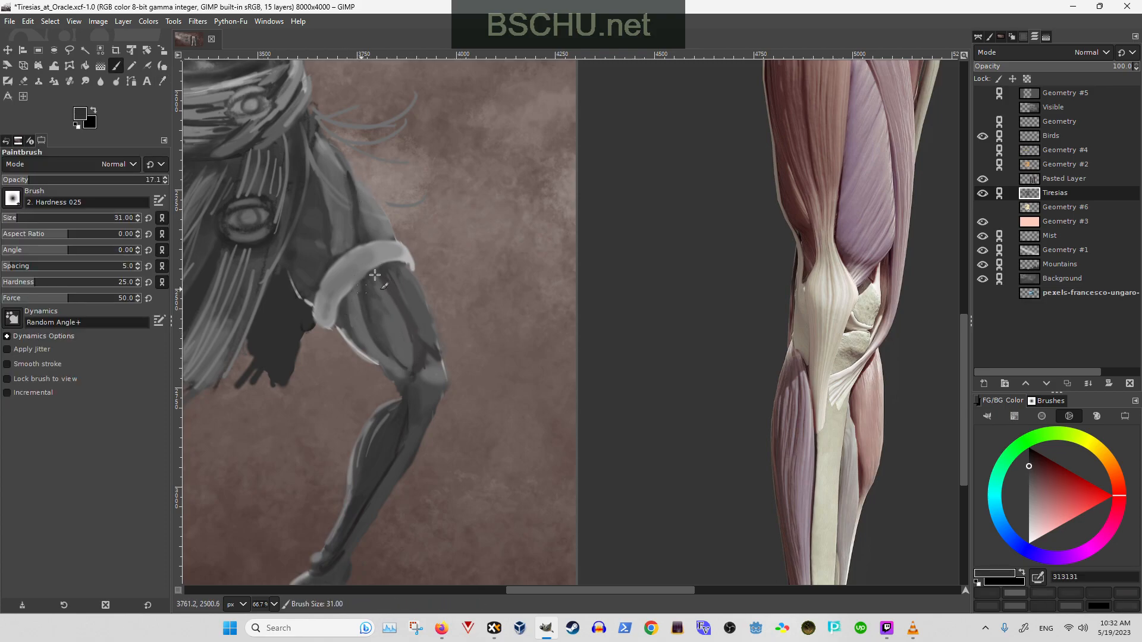
pyautogui.click(51, 181)
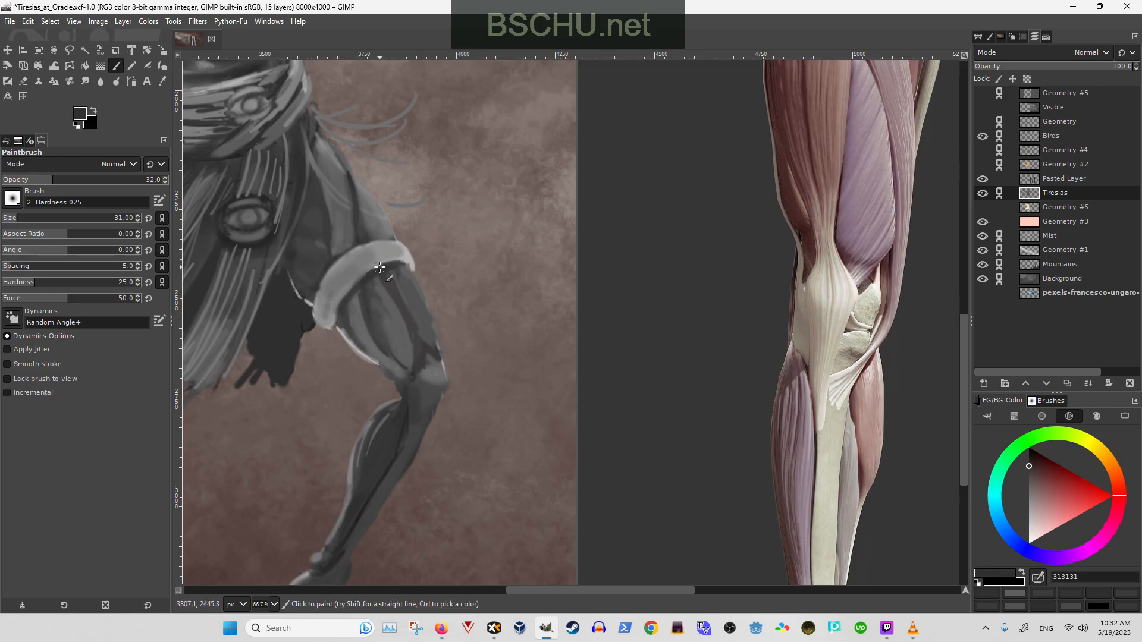
# - Sample the light grey b5b5b5 and paint highlights along the upper edge of the thigh band, from its inner end to its outer end
pyautogui.scroll(2, 380, 268)
pyautogui.press('o')
pyautogui.click(427, 271)
pyautogui.press('p')
pyautogui.moveTo(383, 259)
pyautogui.mouseDown()
pyautogui.moveTo(412, 312)
pyautogui.moveTo(367, 317)
pyautogui.mouseUp()
pyautogui.moveTo(440, 298); pyautogui.dragTo(367, 319)
pyautogui.moveTo(441, 301); pyautogui.dragTo(375, 315)
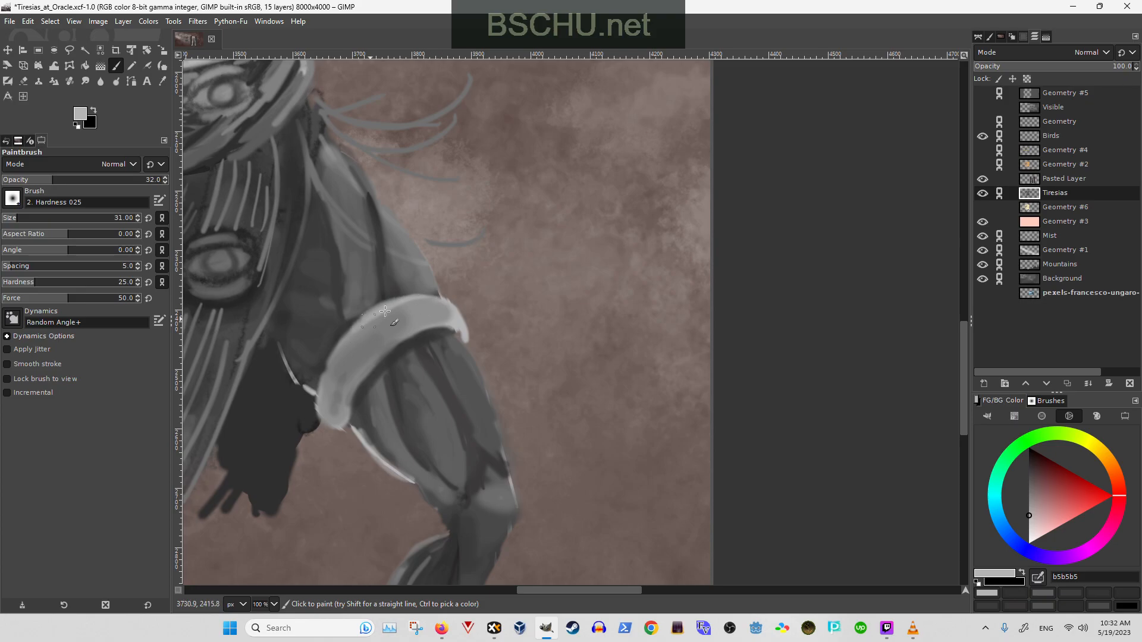
pyautogui.moveTo(321, 363)
pyautogui.mouseDown()
pyautogui.moveTo(381, 311)
pyautogui.moveTo(318, 380)
pyautogui.moveTo(348, 339)
pyautogui.moveTo(367, 319)
pyautogui.moveTo(321, 395)
pyautogui.moveTo(355, 331)
pyautogui.moveTo(339, 378)
pyautogui.mouseUp()
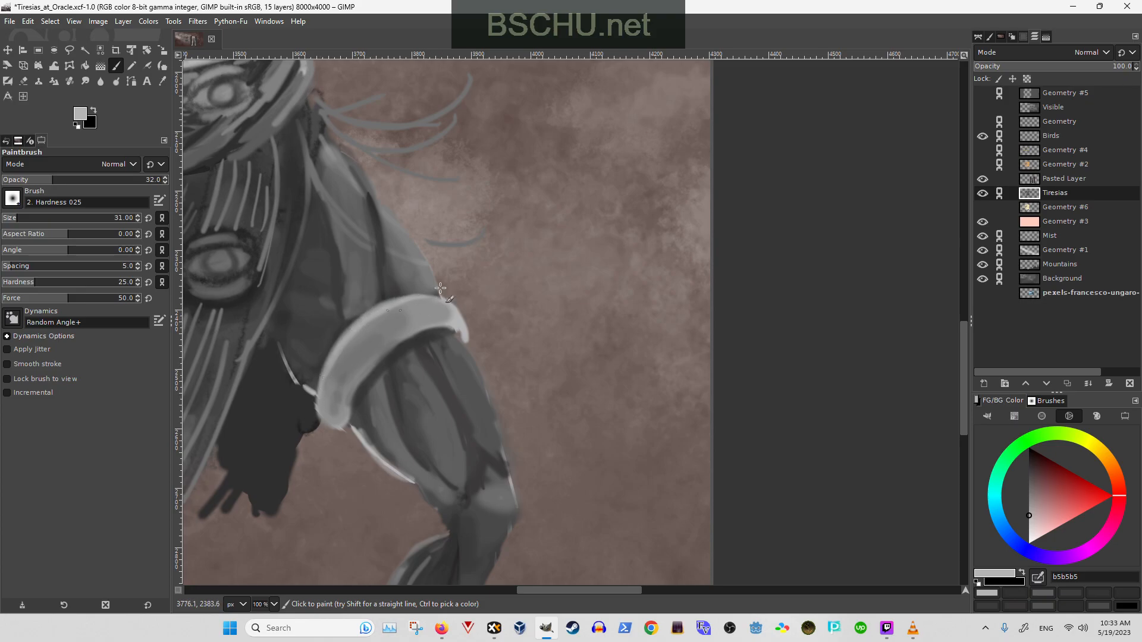
pyautogui.moveTo(412, 297); pyautogui.dragTo(445, 301)
# - Blend the thigh band's outer end with the sampled grey 8f8f8f at brush size 41 and trim its outer edge with the Eraser
pyautogui.keyDown('ctrl'); pyautogui.click(425, 308); pyautogui.keyUp('ctrl')
pyautogui.press(']')
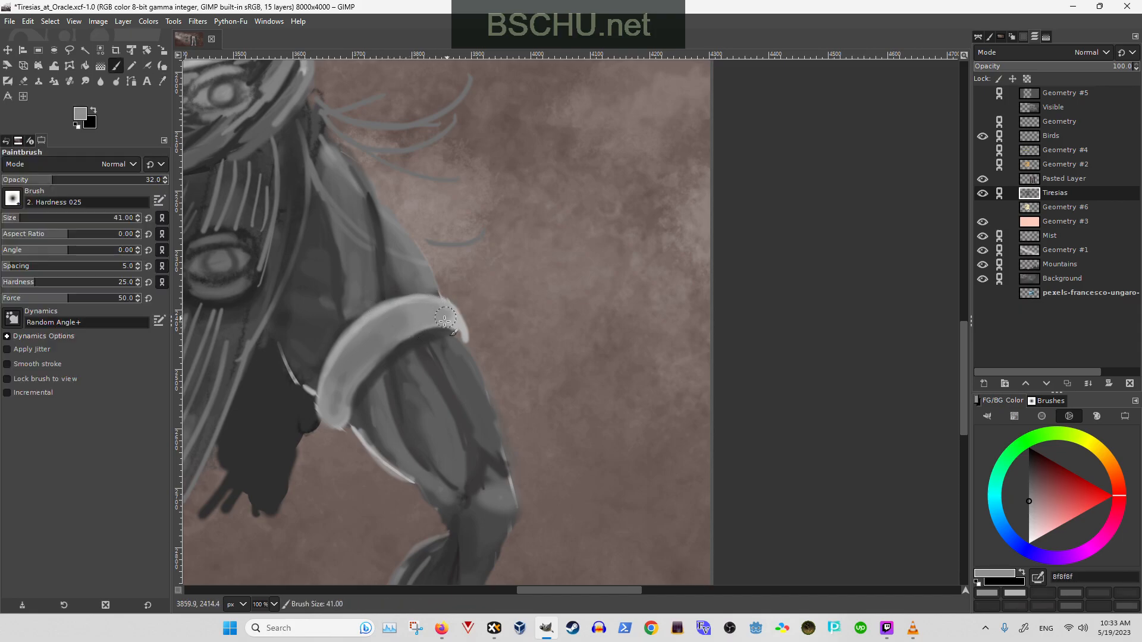
pyautogui.hotkey('shift', 'e')
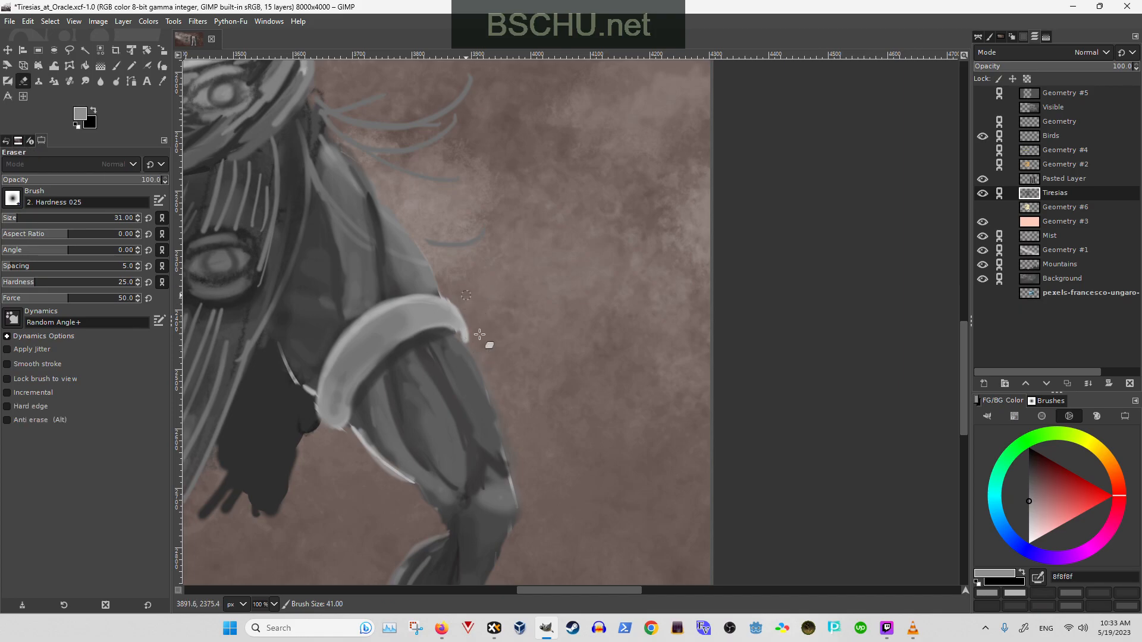
# - Define the thigh band's lower edge with sampled greys 3d3d3d, 343434 and 6b6b6b, reducing the brush size to 31
pyautogui.keyDown('ctrl'); pyautogui.click(435, 333); pyautogui.keyUp('ctrl')
pyautogui.press('p')
pyautogui.keyDown('ctrl'); pyautogui.click(441, 332); pyautogui.keyUp('ctrl')
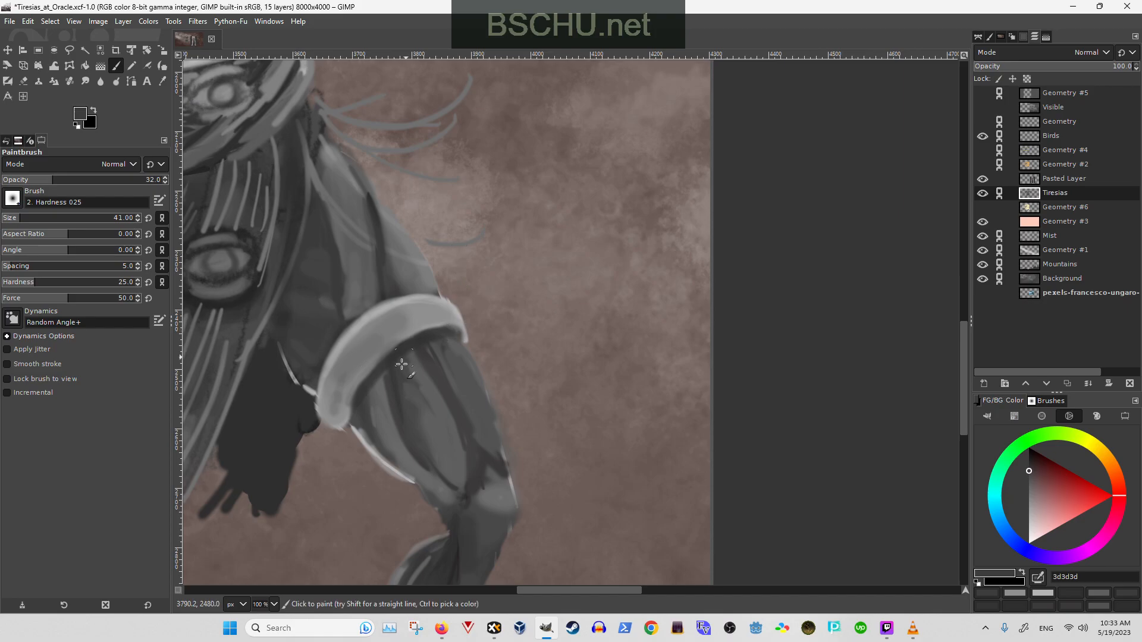
pyautogui.keyDown('ctrl'); pyautogui.click(365, 370); pyautogui.keyUp('ctrl')
pyautogui.press('[')
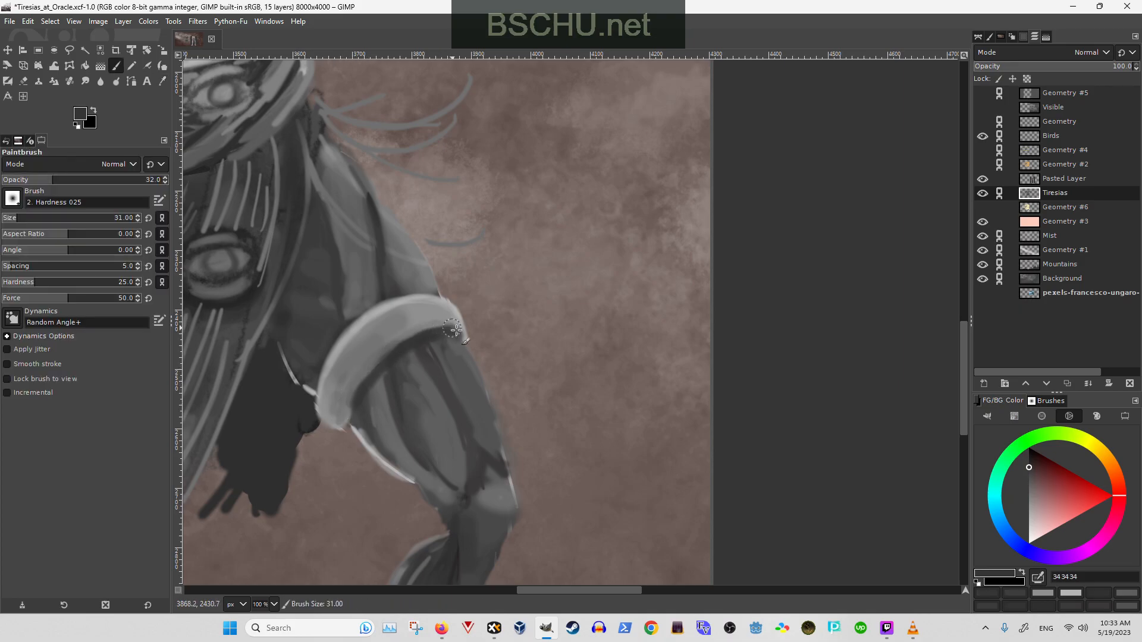
pyautogui.keyDown('ctrl'); pyautogui.click(356, 382); pyautogui.keyUp('ctrl')
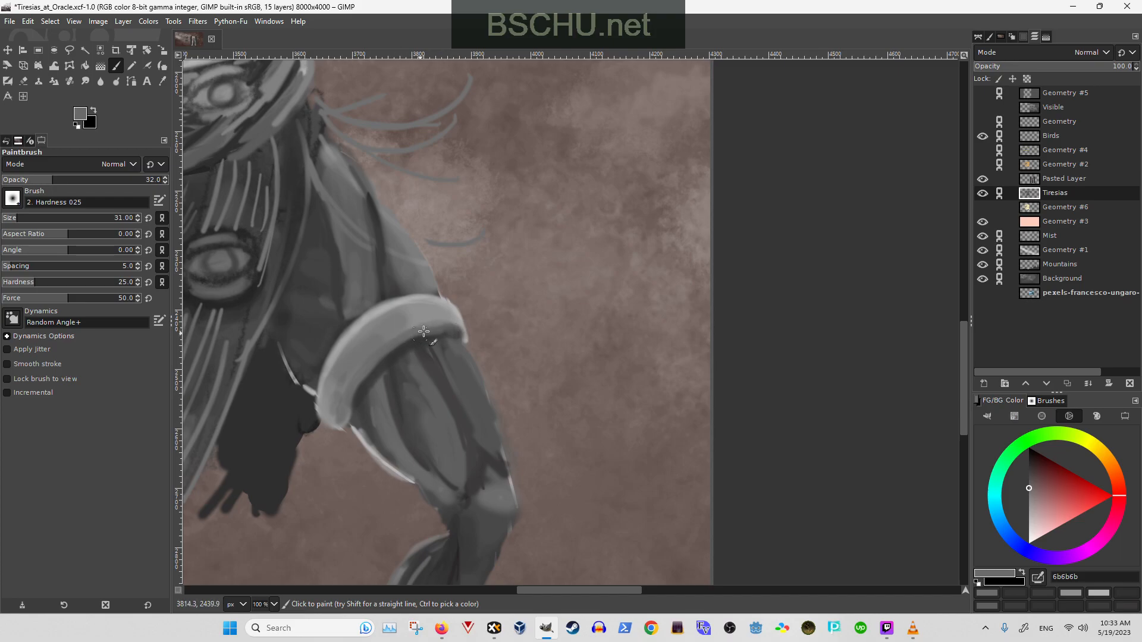
# - Clean up the dark cloth's bulging edge below the thigh band and sample its dark grey 2e2e2e for the paintbrush
pyautogui.scroll(-3, 433, 328)
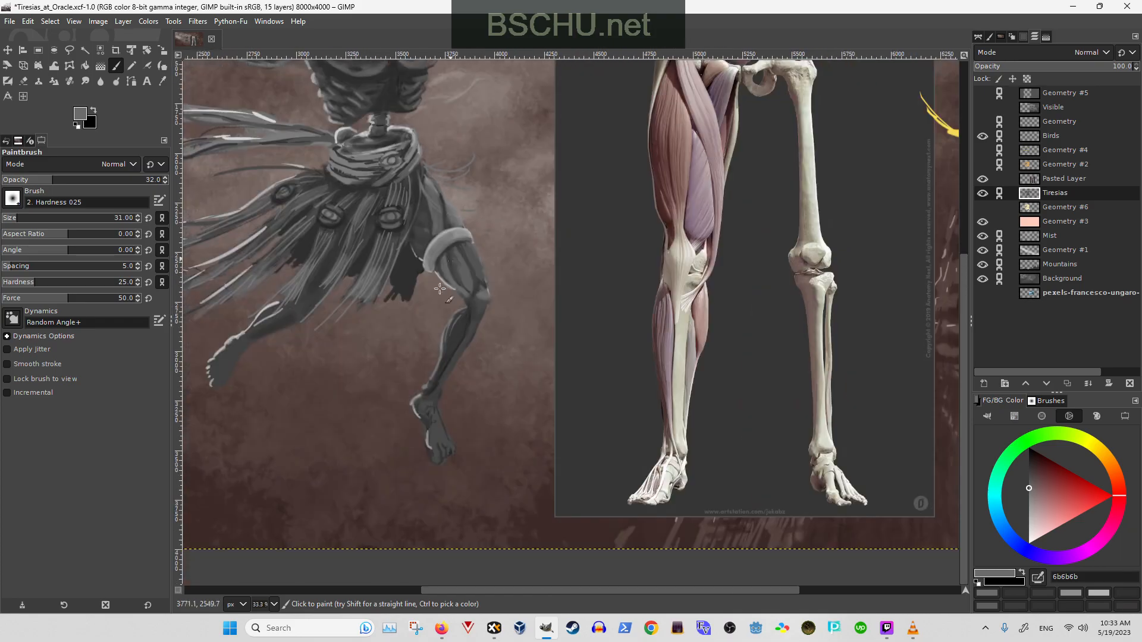
pyautogui.scroll(3, 381, 351)
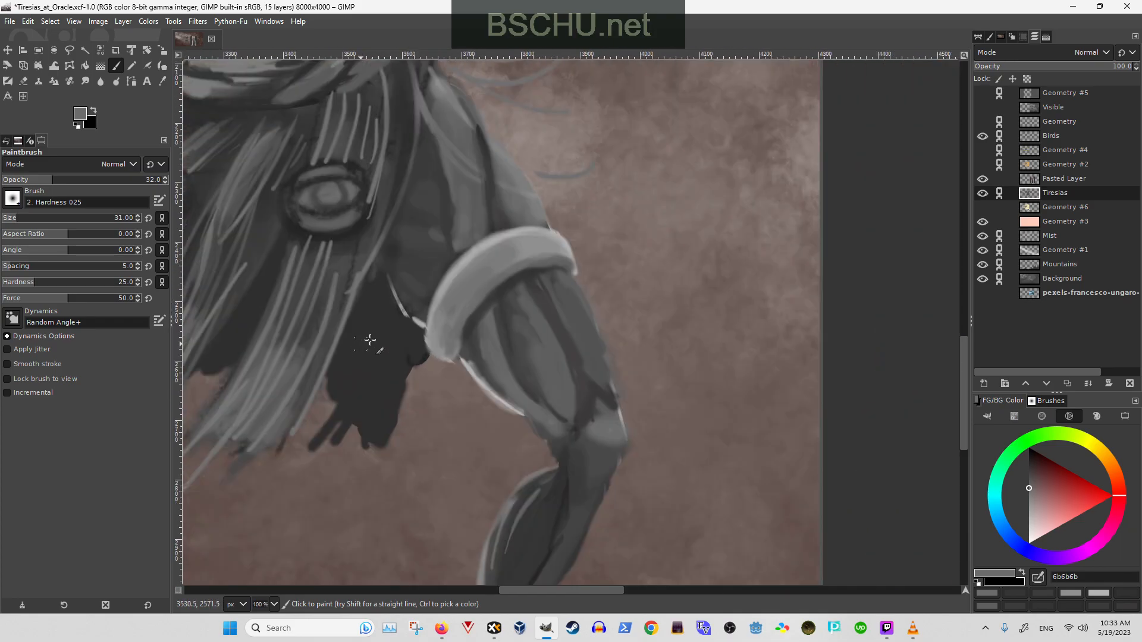
pyautogui.scroll(2, 357, 408)
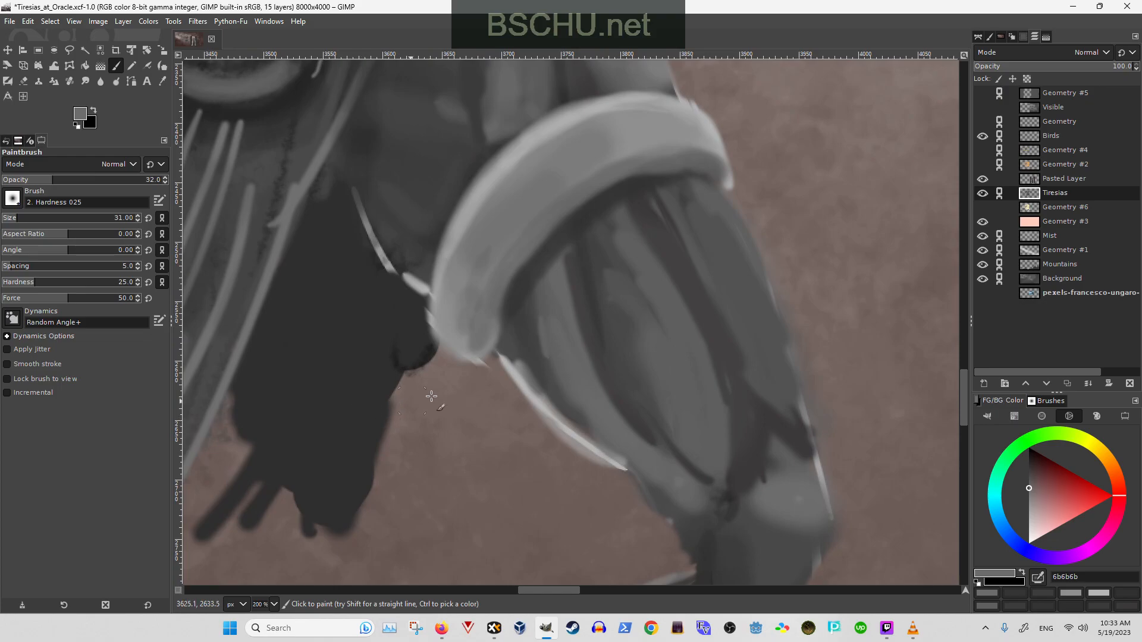
pyautogui.hotkey('shift', 'e')
pyautogui.press('o')
pyautogui.click(413, 357)
pyautogui.press('p')
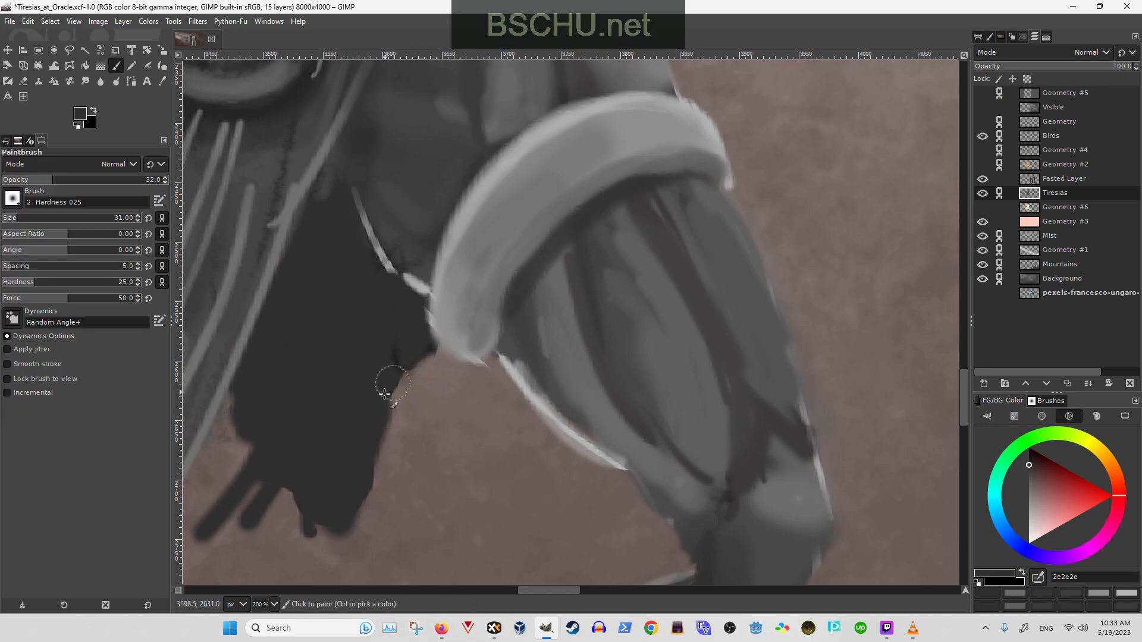
# - Set the paintbrush opacity to 61 and its size to 21
pyautogui.click(98, 179)
pyautogui.hscroll(1, 375, 331)
pyautogui.press('[')
pyautogui.press('[')
pyautogui.press('[')
pyautogui.press('[')
pyautogui.press('[')
pyautogui.press('[')
pyautogui.press('[')
pyautogui.press('[')
pyautogui.press('[')
pyautogui.press('[')
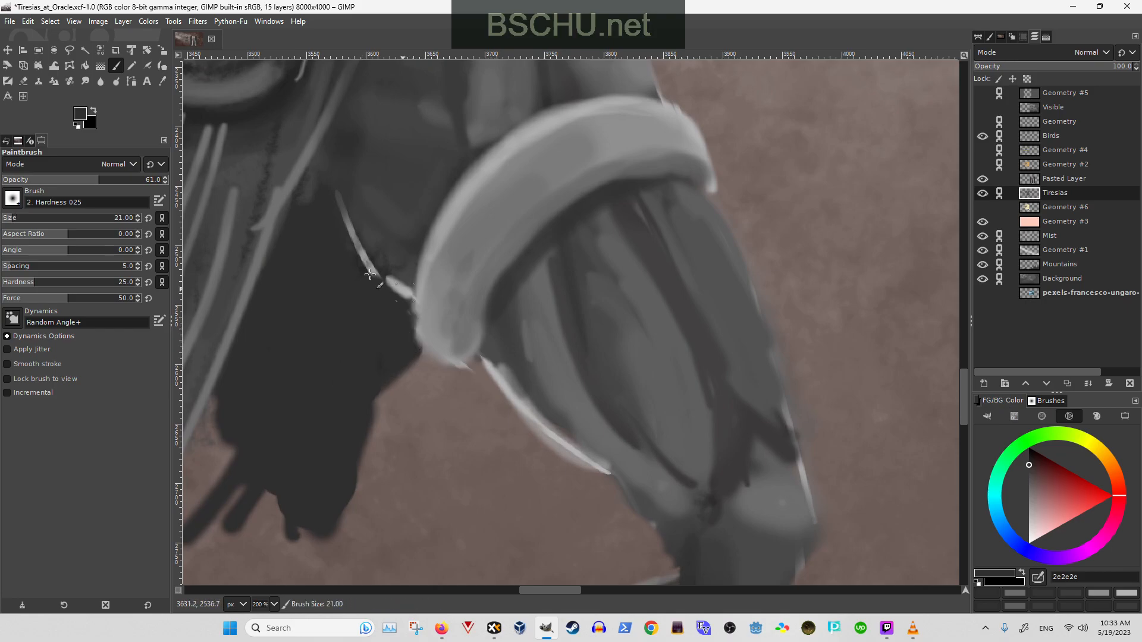
# - Sample light grey 7d7d7d and repaint the rim highlight along the inner thigh down to the band
pyautogui.scroll(5, 395, 327)
pyautogui.hscroll(1, 396, 327)
pyautogui.press('o')
pyautogui.keyDown('ctrl'); pyautogui.click(385, 331); pyautogui.keyUp('ctrl')
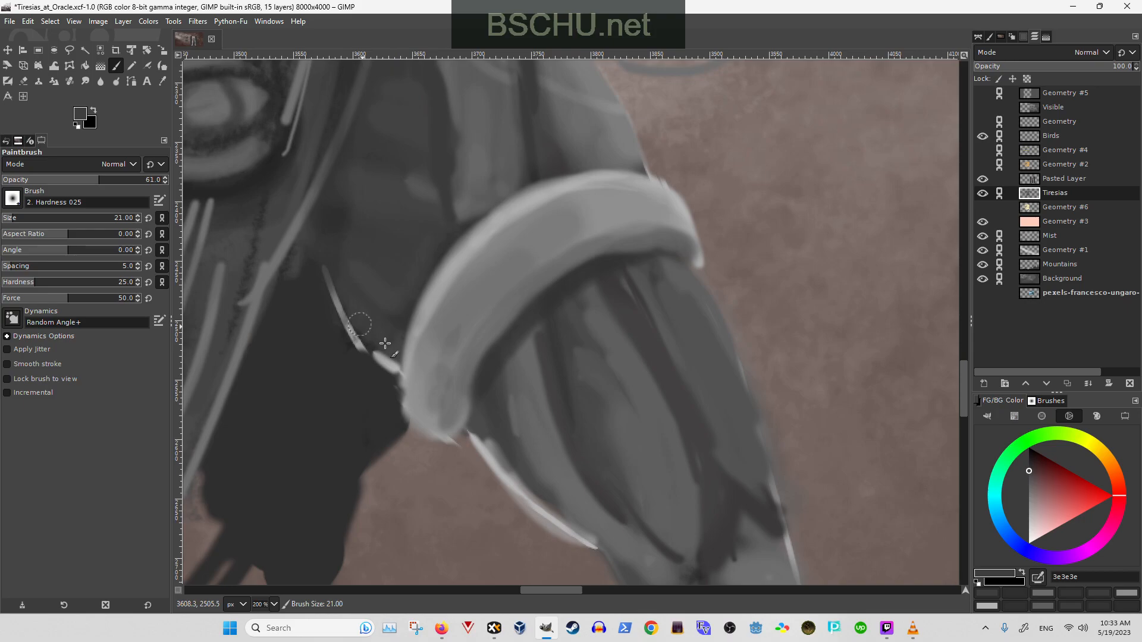
pyautogui.keyDown('ctrl'); pyautogui.click(331, 280); pyautogui.keyUp('ctrl')
pyautogui.moveTo(331, 280)
pyautogui.mouseDown()
pyautogui.moveTo(351, 332)
pyautogui.moveTo(395, 376)
pyautogui.mouseUp()
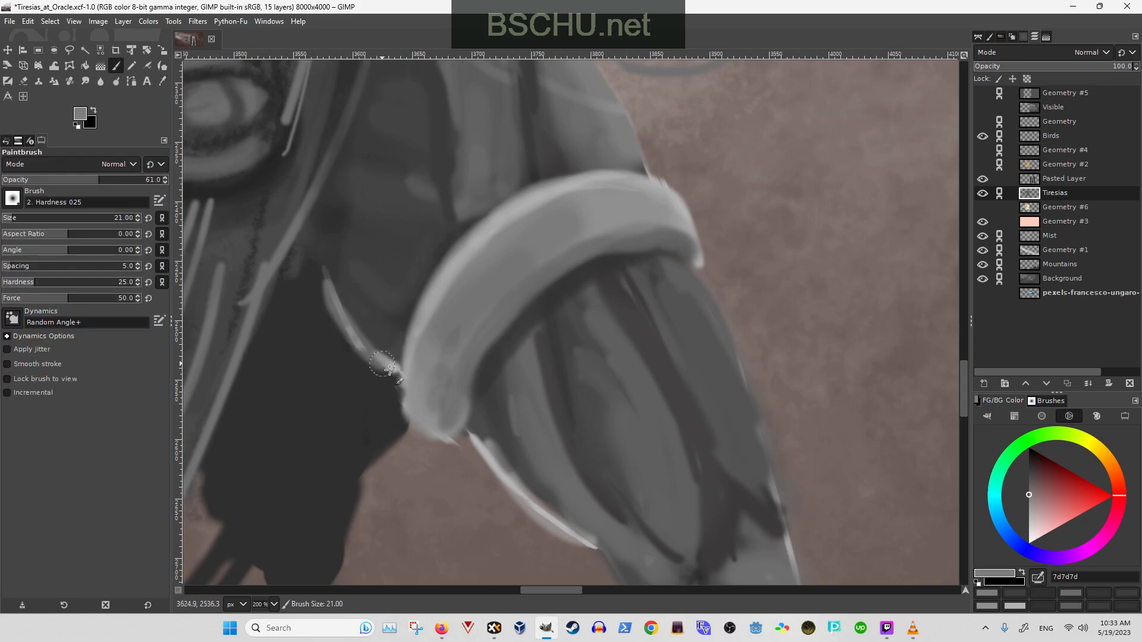
# - Sample dark grey 2e2e2e and trim the inner thigh highlight by painting the dark cloth back along its edge
pyautogui.keyDown('ctrl'); pyautogui.click(317, 296); pyautogui.keyUp('ctrl')
pyautogui.moveTo(318, 292)
pyautogui.mouseDown()
pyautogui.moveTo(338, 341)
pyautogui.moveTo(318, 277)
pyautogui.moveTo(358, 361)
pyautogui.mouseUp()
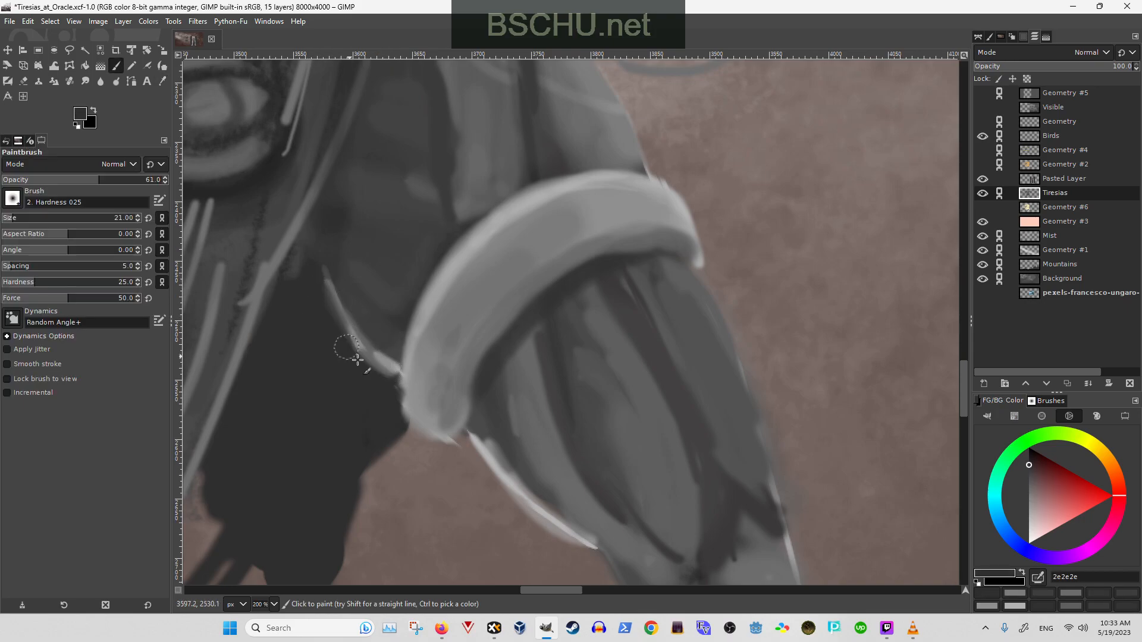
pyautogui.moveTo(321, 283); pyautogui.dragTo(363, 369)
pyautogui.moveTo(288, 403)
pyautogui.mouseDown()
pyautogui.moveTo(350, 335)
pyautogui.moveTo(410, 381)
pyautogui.mouseUp()
# - Darken the top of the gap between the skirt strands and inner thigh with sampled dark greys, finishing with 2e2e2e
pyautogui.scroll(4, 350, 305)
pyautogui.keyDown('ctrl'); pyautogui.click(403, 331); pyautogui.keyUp('ctrl')
pyautogui.scroll(-4, 417, 336)
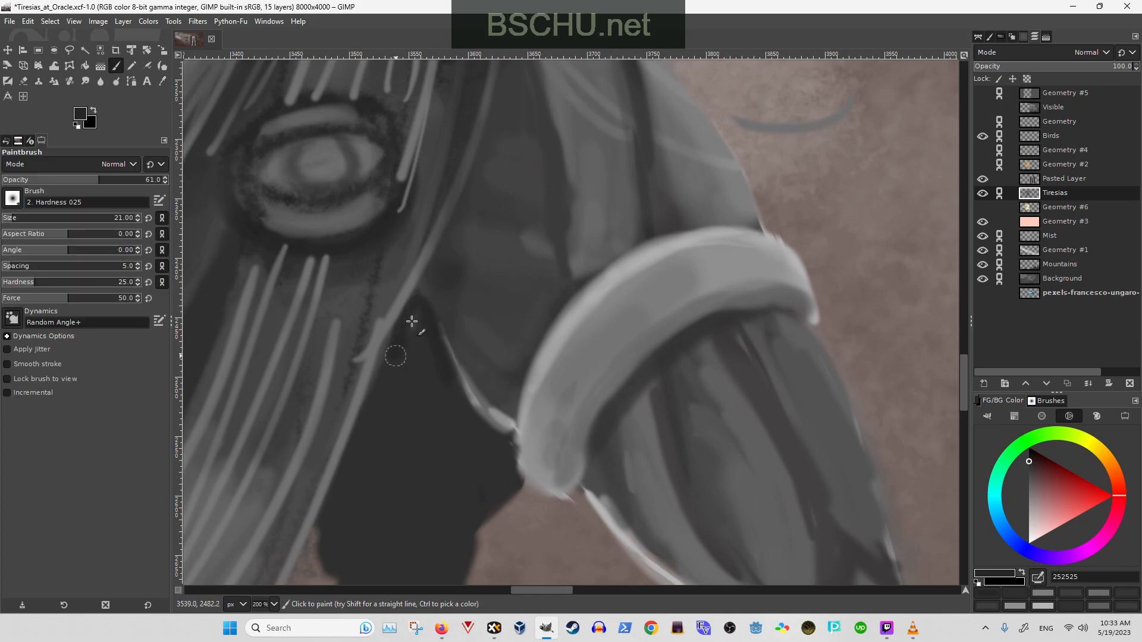
pyautogui.scroll(-2, 420, 305)
pyautogui.scroll(2, 420, 305)
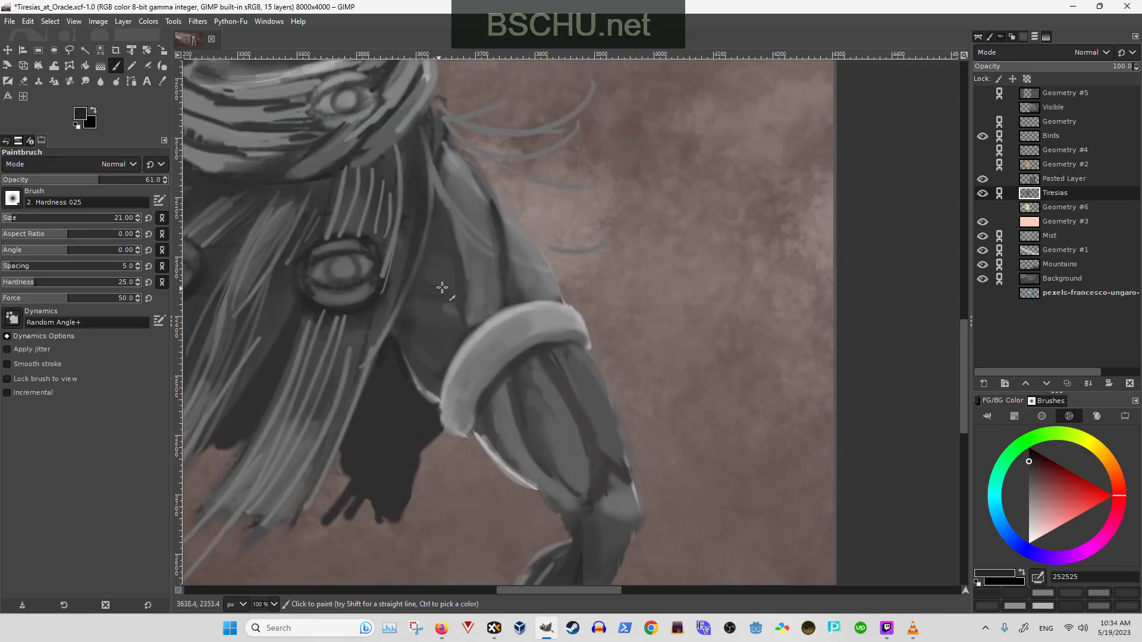
pyautogui.scroll(-2, 417, 416)
pyautogui.scroll(1, 417, 425)
pyautogui.scroll(2, 417, 425)
pyautogui.keyDown('ctrl'); pyautogui.click(431, 318); pyautogui.keyUp('ctrl')
pyautogui.moveTo(434, 317)
pyautogui.mouseDown()
pyautogui.moveTo(464, 377)
pyautogui.moveTo(441, 298)
pyautogui.moveTo(465, 345)
pyautogui.mouseUp()
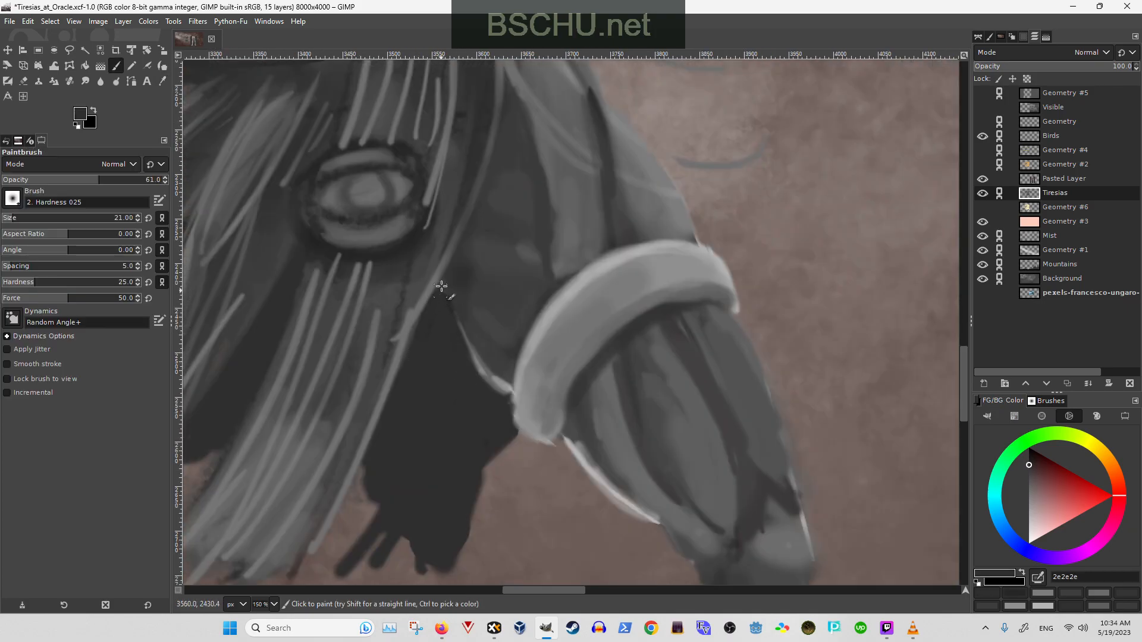
# - Sample grey 494949 from the big toe of the front leg's foot and set the paintbrush opacity to 75.1
pyautogui.scroll(-2, 435, 238)
pyautogui.hscroll(2, 377, 364)
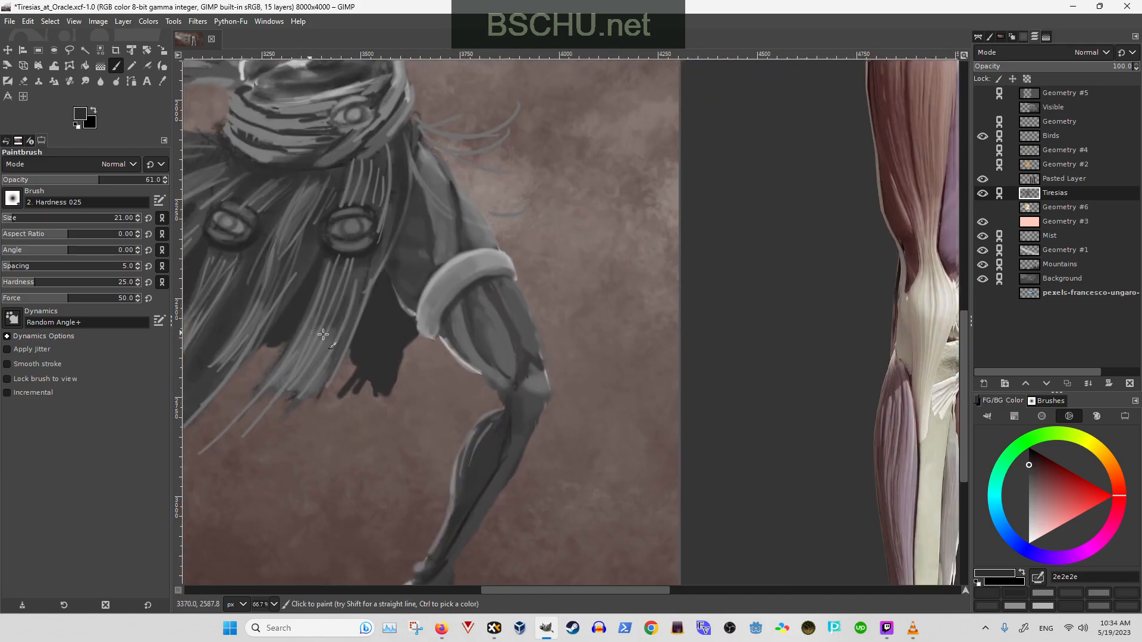
pyautogui.scroll(-2, 377, 365)
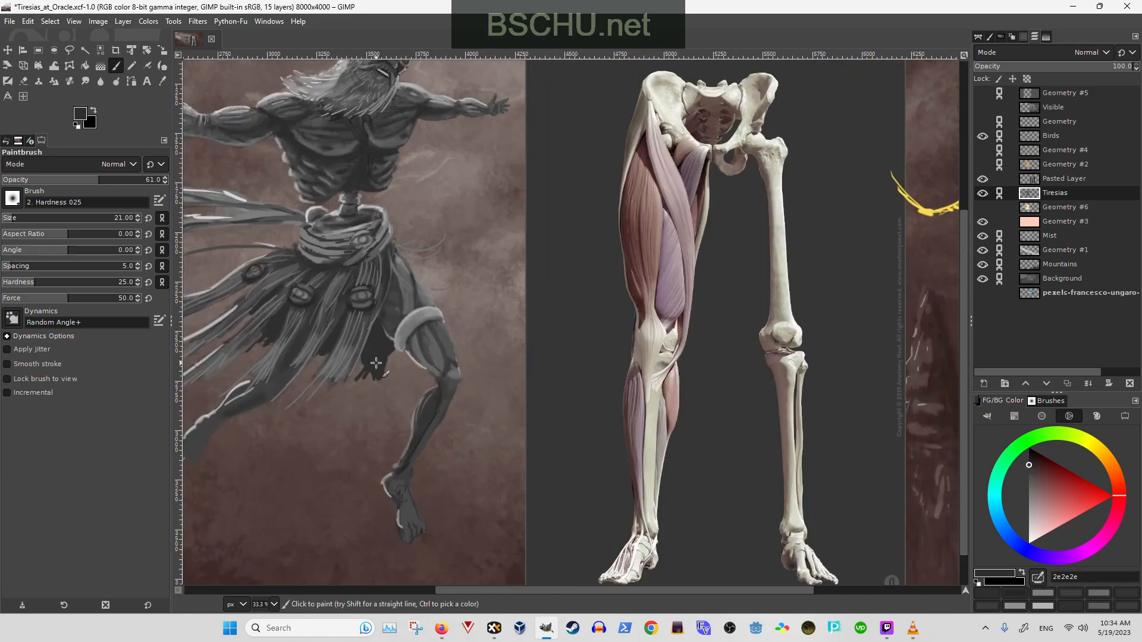
pyautogui.scroll(-2, 416, 372)
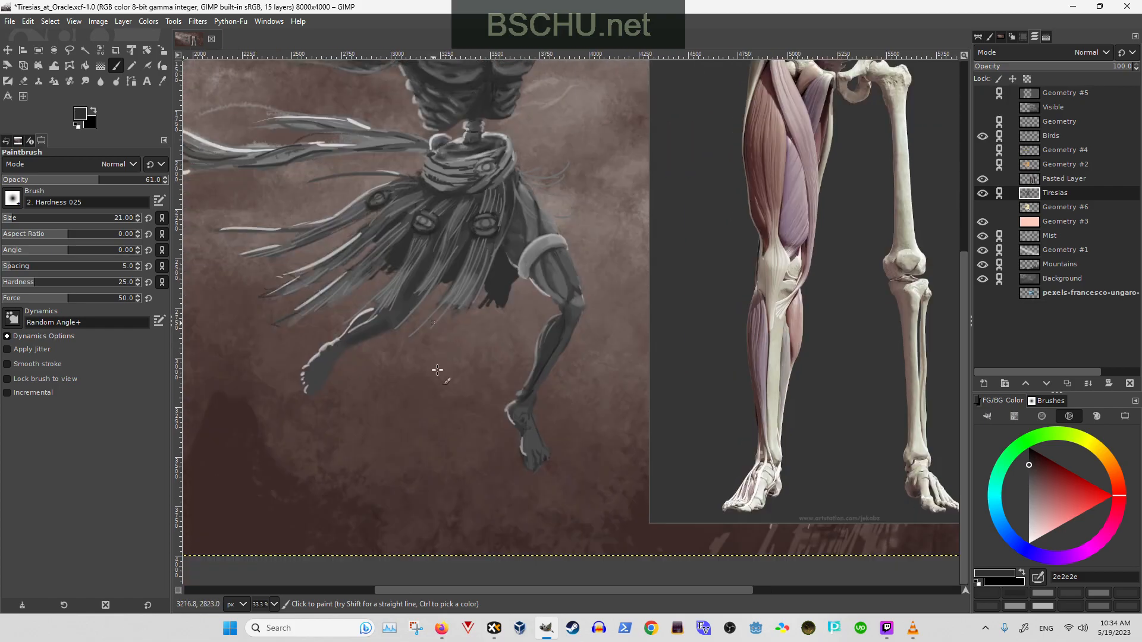
pyautogui.scroll(2, 429, 381)
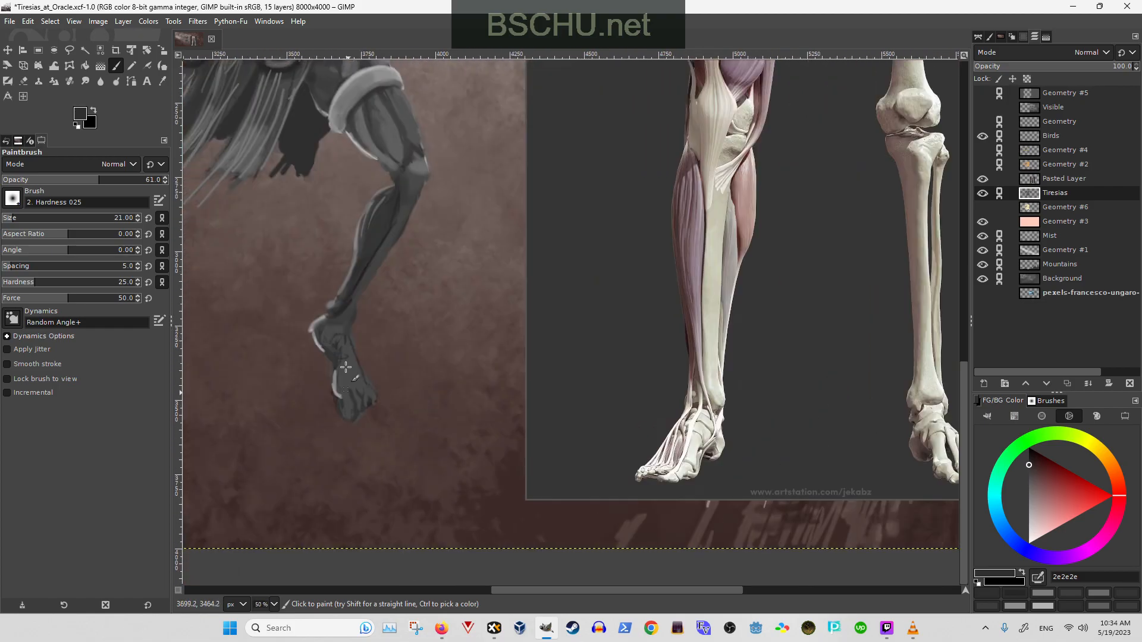
pyautogui.scroll(1, 355, 371)
pyautogui.moveTo(397, 434); pyautogui.dragTo(388, 422)
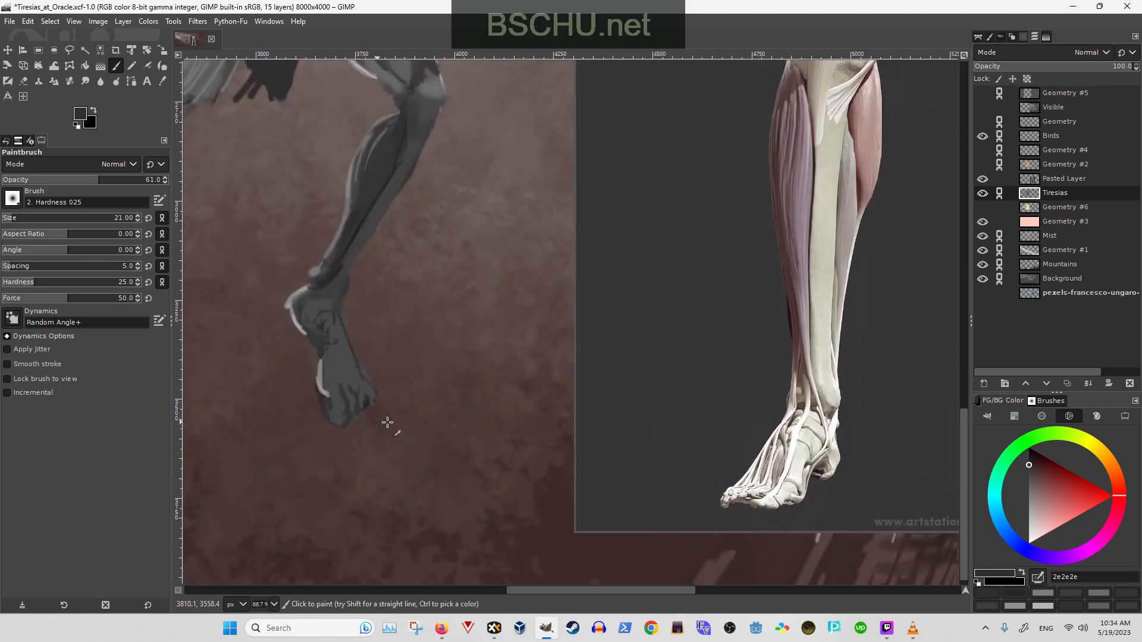
pyautogui.scroll(2, 353, 421)
pyautogui.press('o')
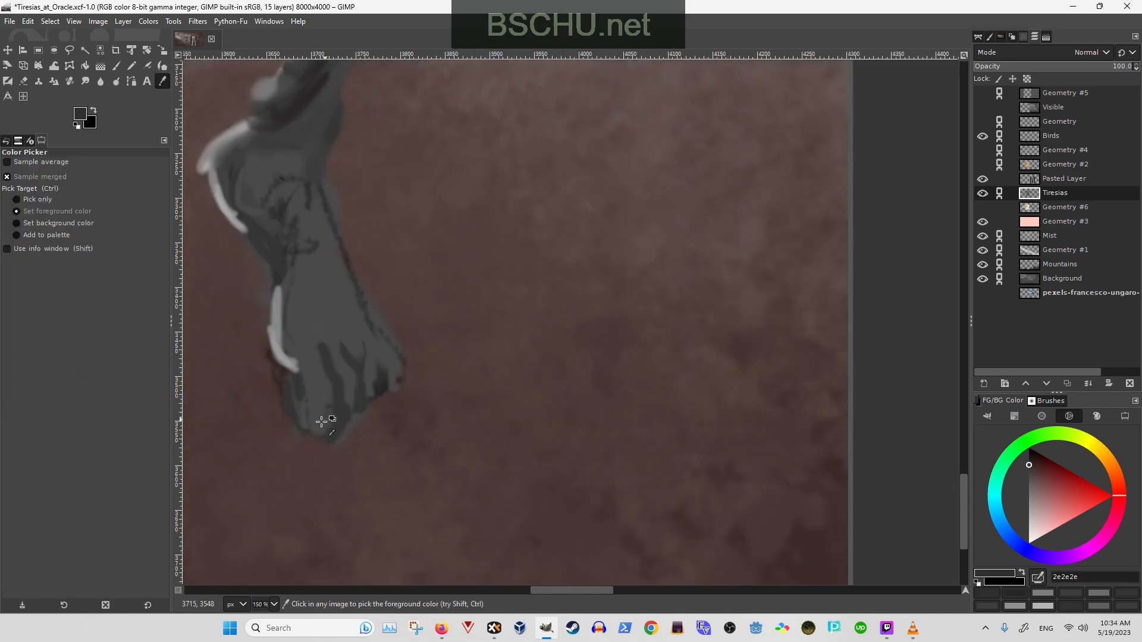
pyautogui.click(322, 423)
pyautogui.press('p')
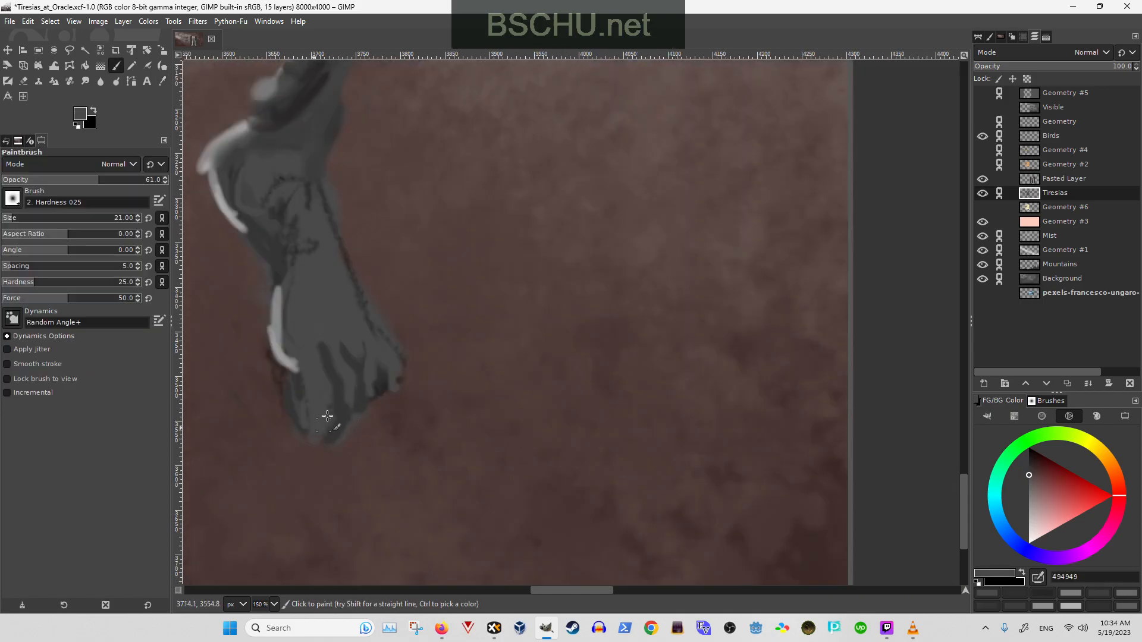
pyautogui.click(119, 182)
# - Smooth the front foot's big toe and its outline, sampling grey 4b4a4a from the foot
pyautogui.scroll(-1, 234, 321)
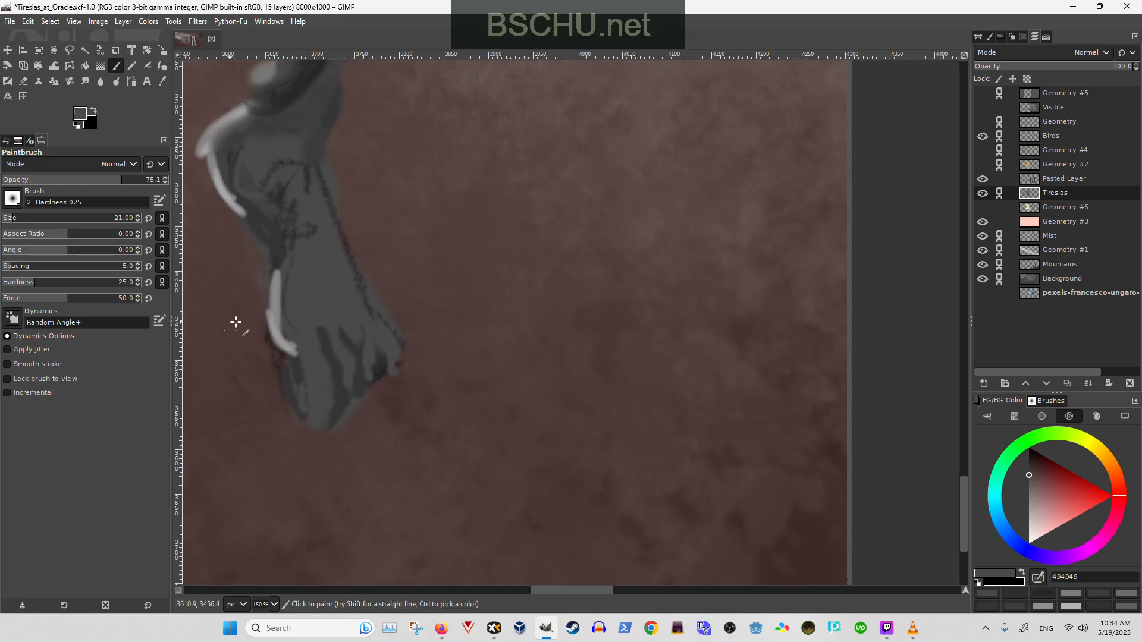
pyautogui.moveTo(308, 334)
pyautogui.mouseDown()
pyautogui.moveTo(314, 375)
pyautogui.moveTo(323, 232)
pyautogui.mouseUp()
pyautogui.press('o')
pyautogui.click(322, 177)
pyautogui.press('p')
pyautogui.moveTo(354, 438); pyautogui.dragTo(349, 431)
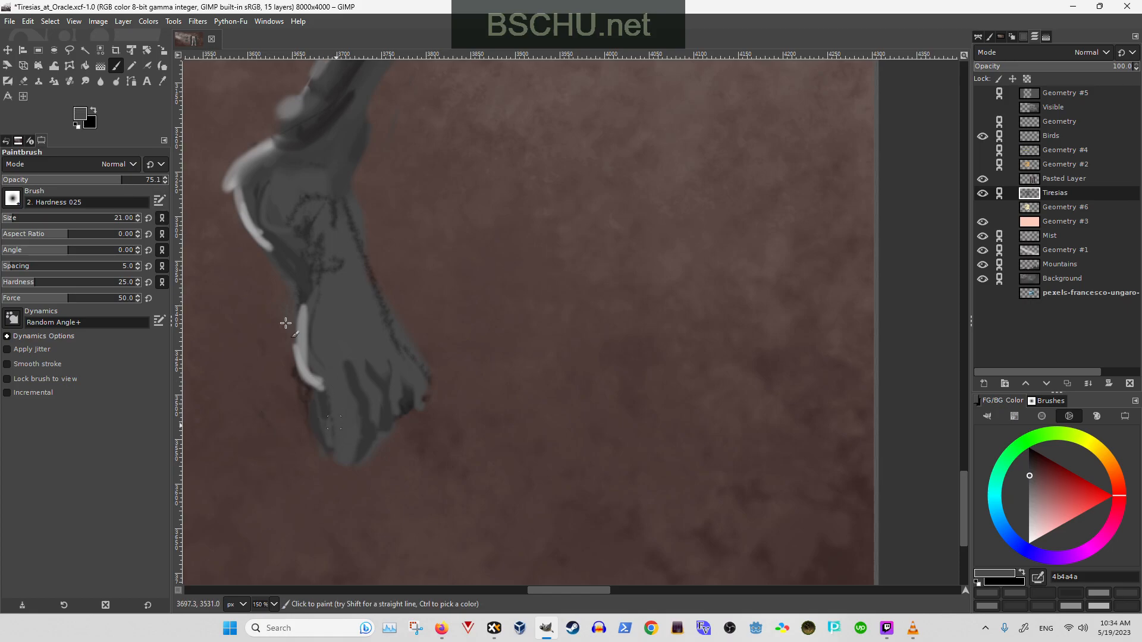
# - Sample light grey 9f9e9e from the heel highlight and paint light tips on the big toe and second toe
pyautogui.scroll(3, 297, 288)
pyautogui.moveTo(297, 288); pyautogui.dragTo(306, 304)
pyautogui.press('o')
pyautogui.click(282, 218)
pyautogui.moveTo(325, 381); pyautogui.dragTo(324, 323)
pyautogui.press('p')
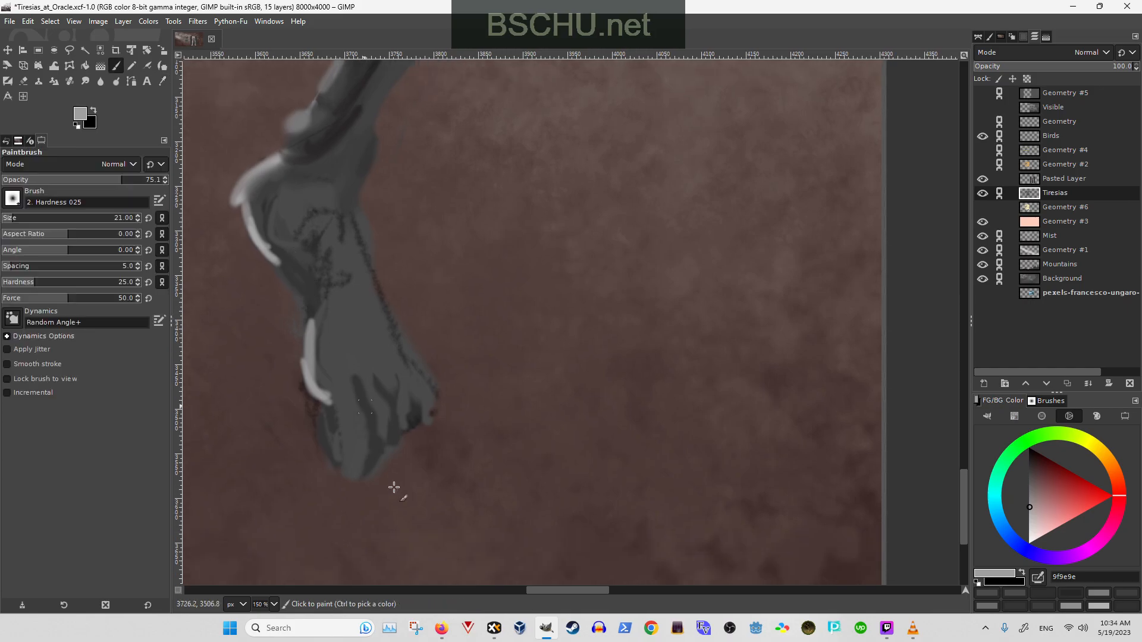
pyautogui.moveTo(365, 455)
pyautogui.mouseDown()
pyautogui.moveTo(356, 478)
pyautogui.moveTo(363, 458)
pyautogui.moveTo(356, 473)
pyautogui.moveTo(380, 455)
pyautogui.mouseUp()
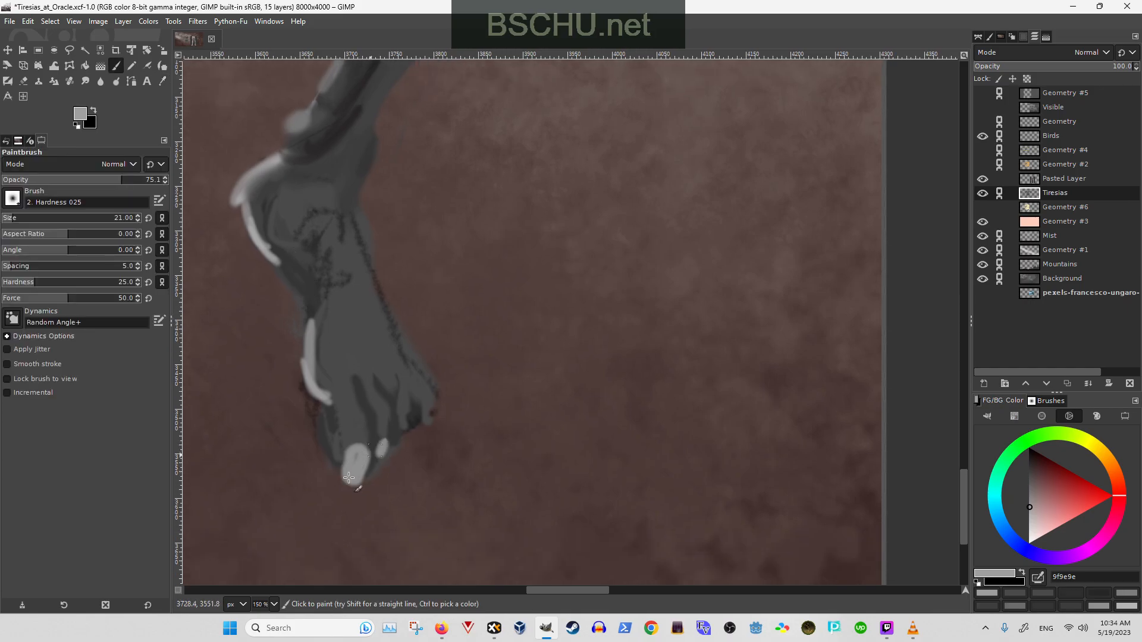
# - Check the foot against the whole figure and dab light grey 9f9e9e tips on the remaining smaller toes
pyautogui.scroll(-5, 410, 388)
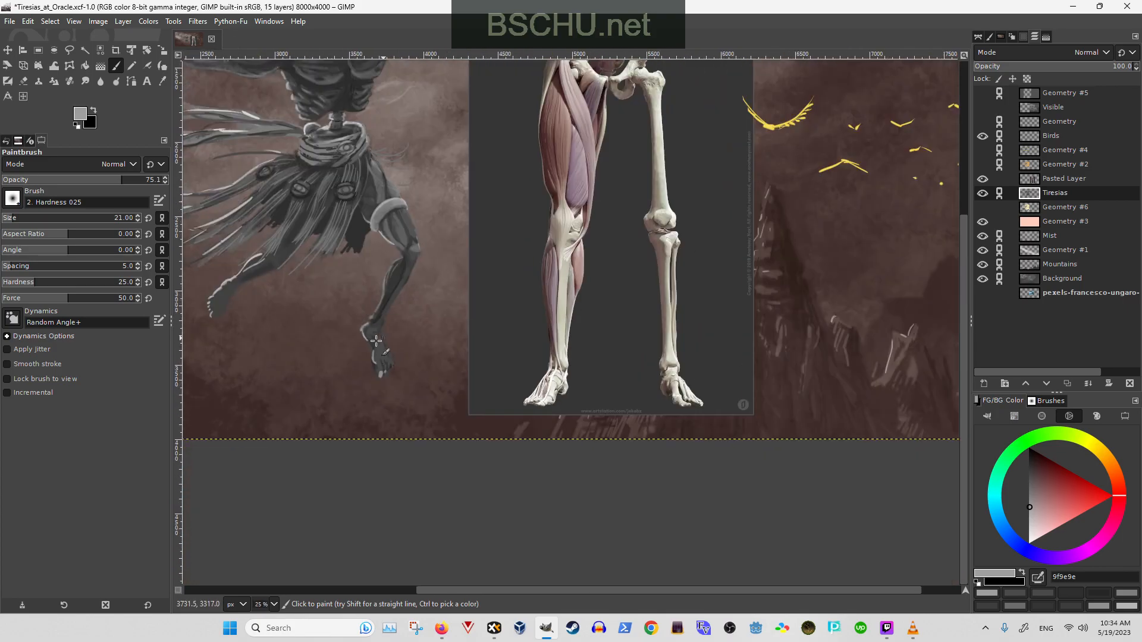
pyautogui.scroll(-2, 369, 357)
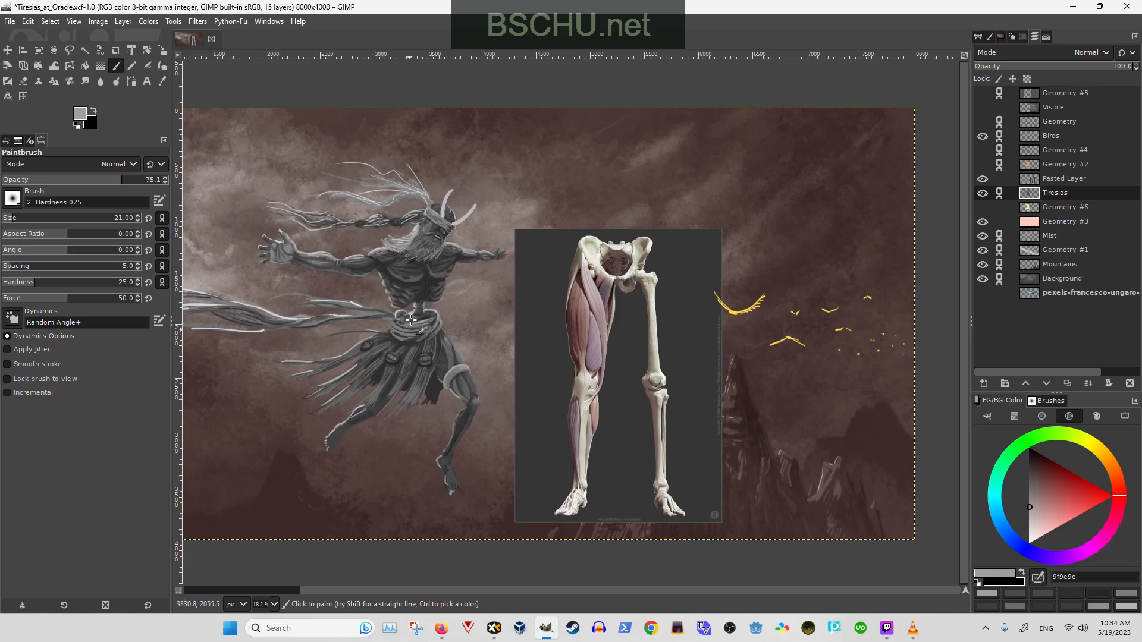
pyautogui.scroll(2, 410, 327)
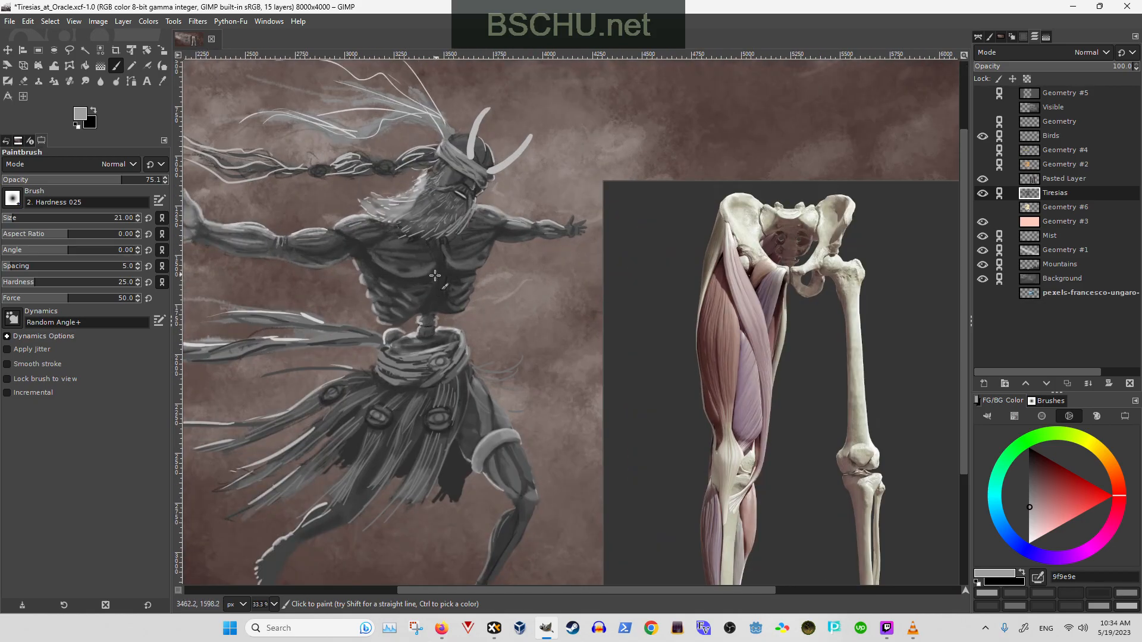
pyautogui.scroll(2, 435, 276)
pyautogui.scroll(-3, 432, 298)
pyautogui.moveTo(432, 438); pyautogui.dragTo(397, 266)
pyautogui.scroll(5, 428, 369)
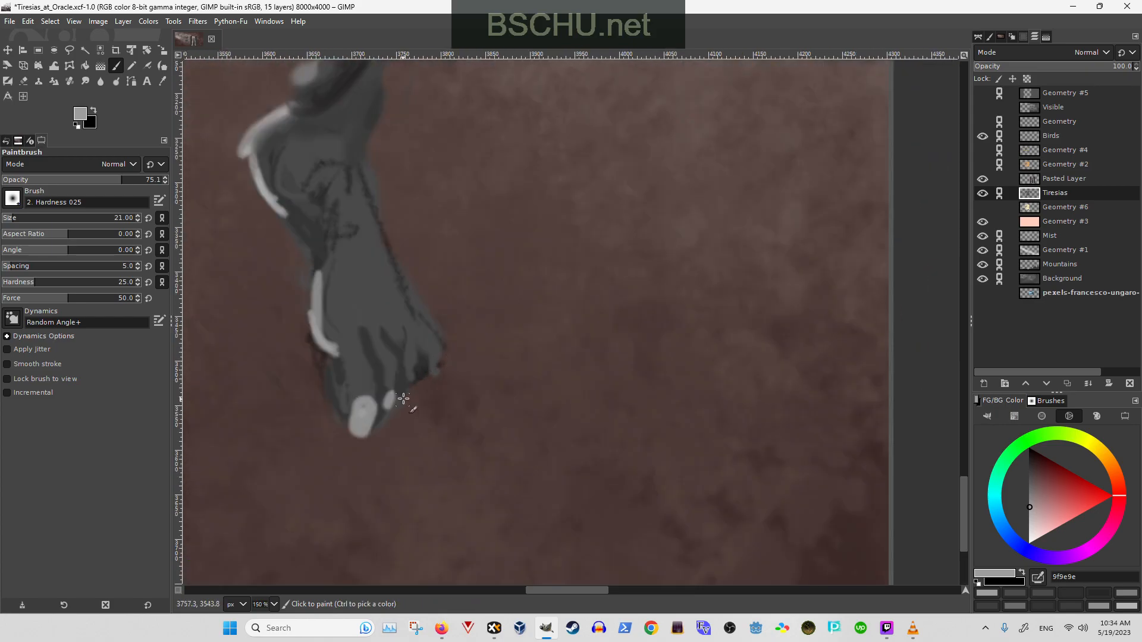
pyautogui.click(403, 392)
pyautogui.moveTo(411, 383); pyautogui.dragTo(412, 387)
pyautogui.click(419, 376)
pyautogui.click(437, 371)
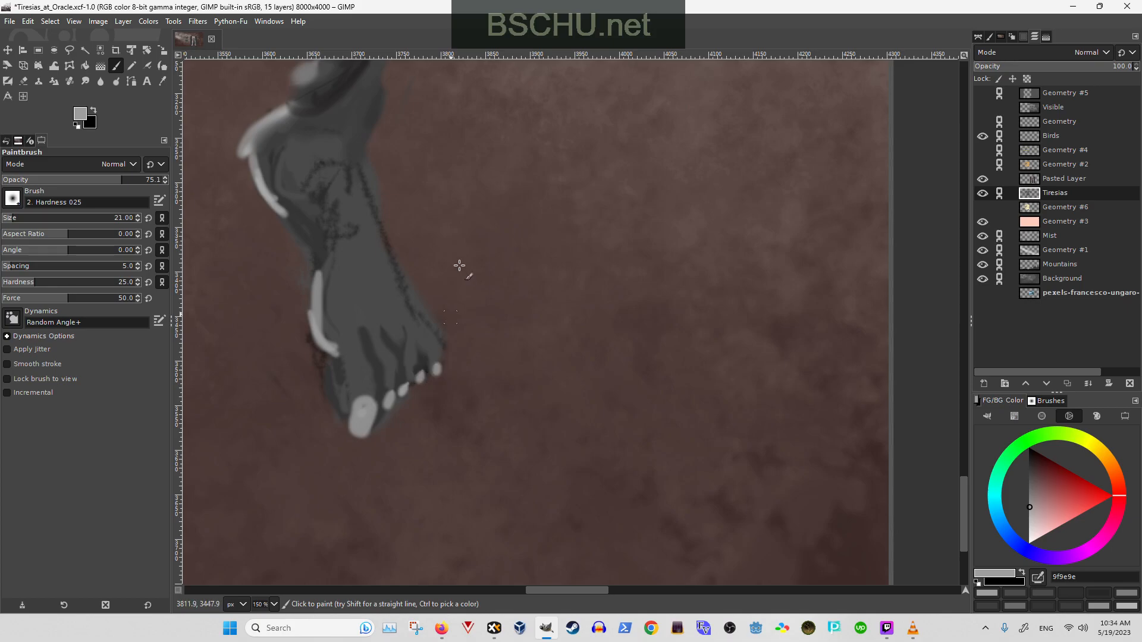
# - Paint a 989898 rim highlight along the foot's inner edge to the big toe, and erase the spill outside it
pyautogui.keyDown('ctrl'); pyautogui.click(377, 383); pyautogui.keyUp('ctrl')
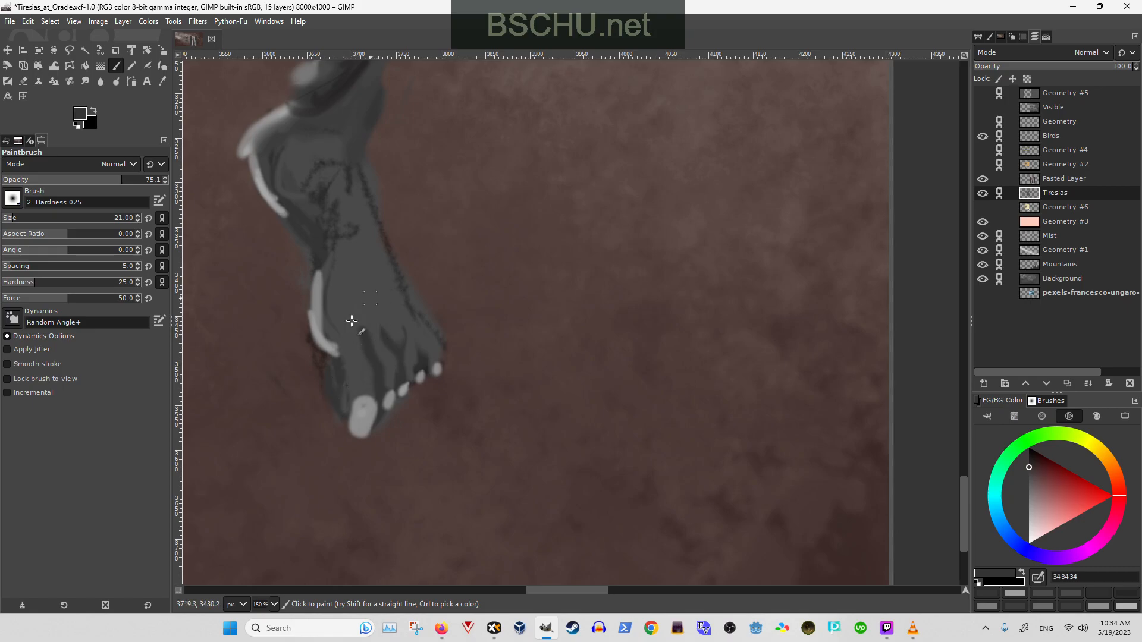
pyautogui.keyDown('ctrl'); pyautogui.click(314, 336); pyautogui.keyUp('ctrl')
pyautogui.moveTo(286, 213); pyautogui.dragTo(321, 298)
pyautogui.hotkey('ctrl', 'z')
pyautogui.moveTo(285, 212); pyautogui.dragTo(307, 259)
pyautogui.moveTo(331, 348); pyautogui.dragTo(345, 416)
pyautogui.hotkey('shift', 'e')
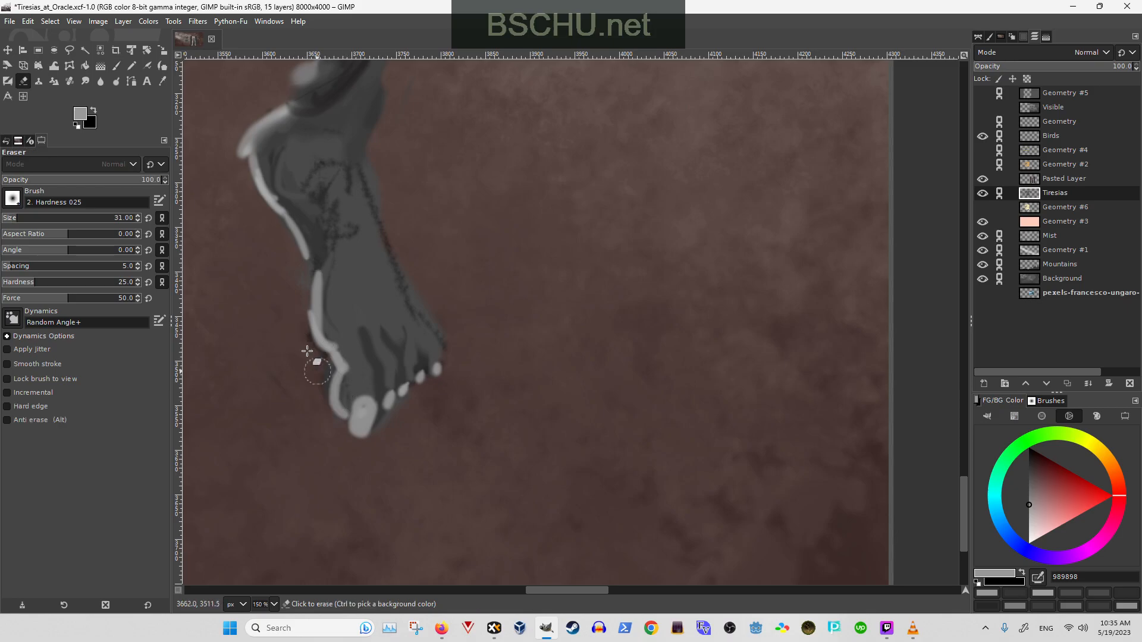
pyautogui.moveTo(301, 339); pyautogui.dragTo(332, 408)
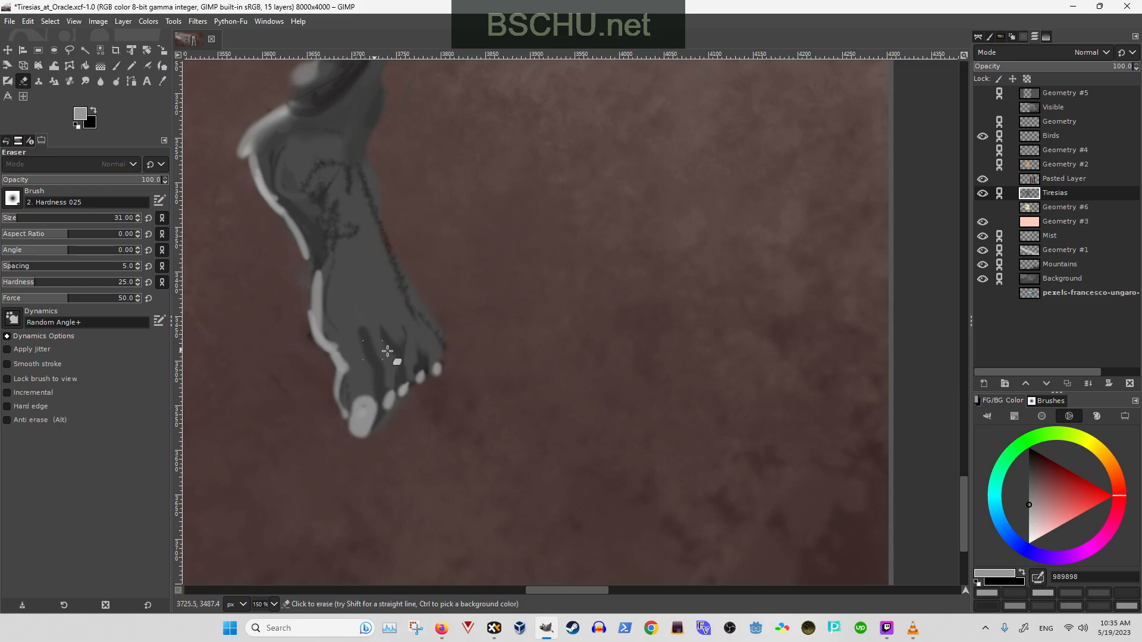
# - Sample light grey 919090 and dab knuckle highlights across the middle of the toes
pyautogui.press('o')
pyautogui.click(363, 371)
pyautogui.press('p')
pyautogui.click(361, 370)
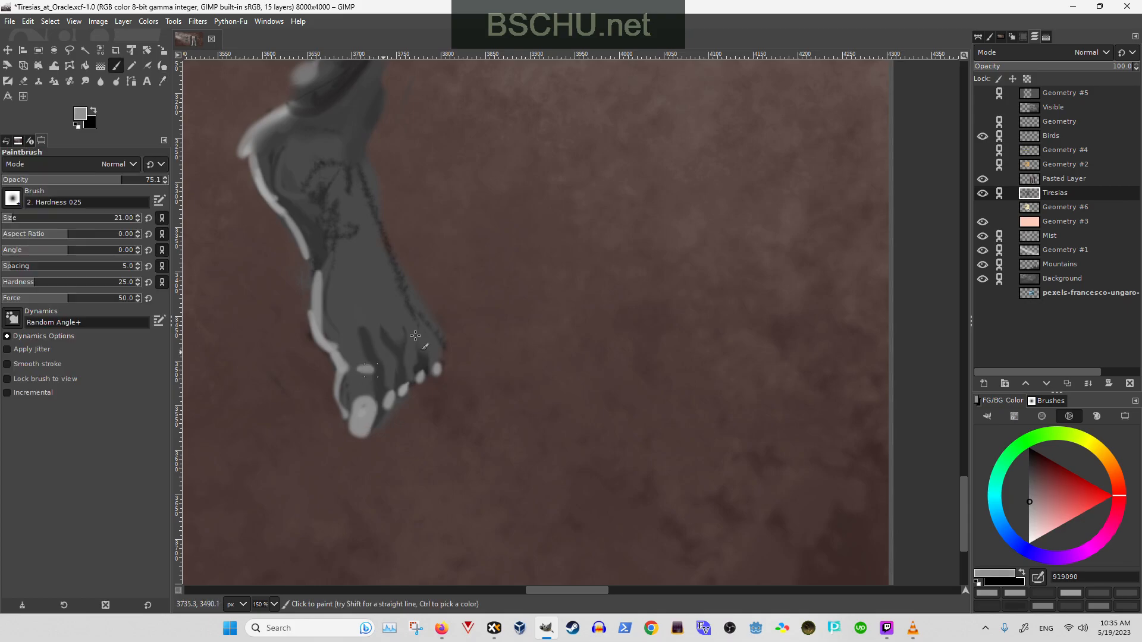
pyautogui.click(390, 362)
pyautogui.click(411, 354)
# - Check the toes against the anatomy reference and dab 919090 knuckle highlights along the base of the toes
pyautogui.scroll(-3, 419, 289)
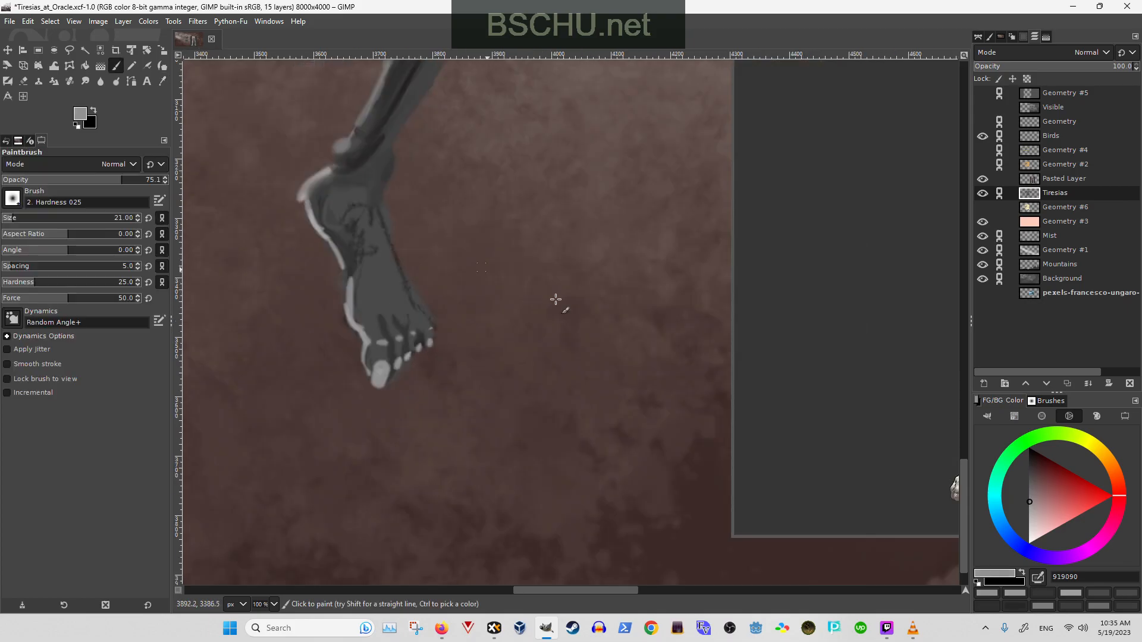
pyautogui.moveTo(748, 386); pyautogui.dragTo(507, 386)
pyautogui.scroll(1, 782, 408)
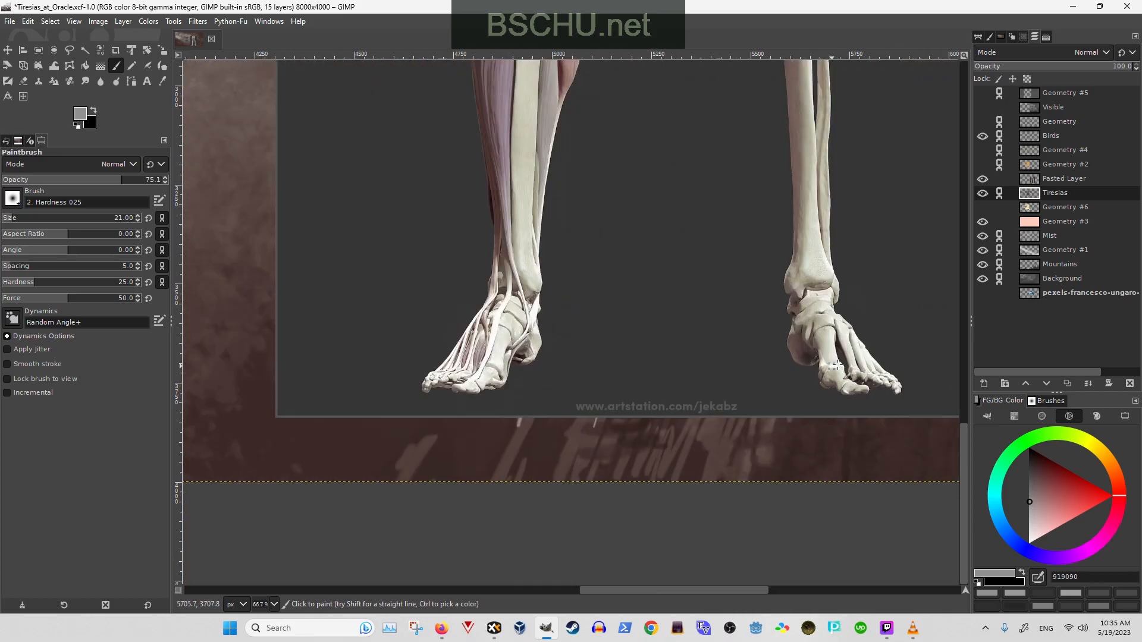
pyautogui.hscroll(-5, 701, 337)
pyautogui.scroll(3, 421, 285)
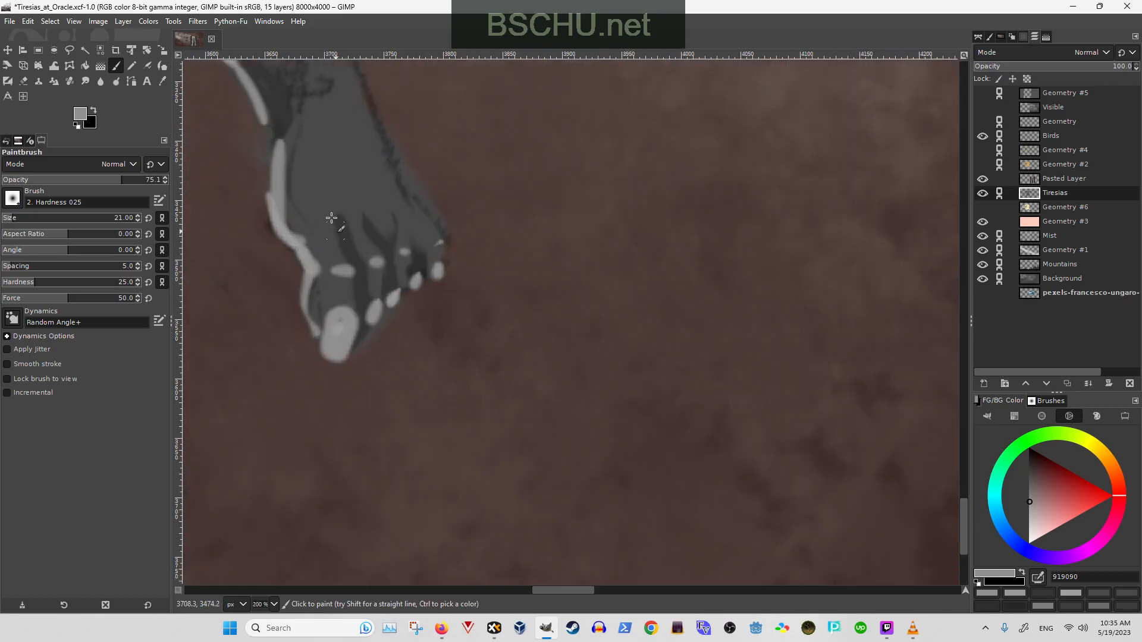
pyautogui.click(322, 207)
pyautogui.click(352, 208)
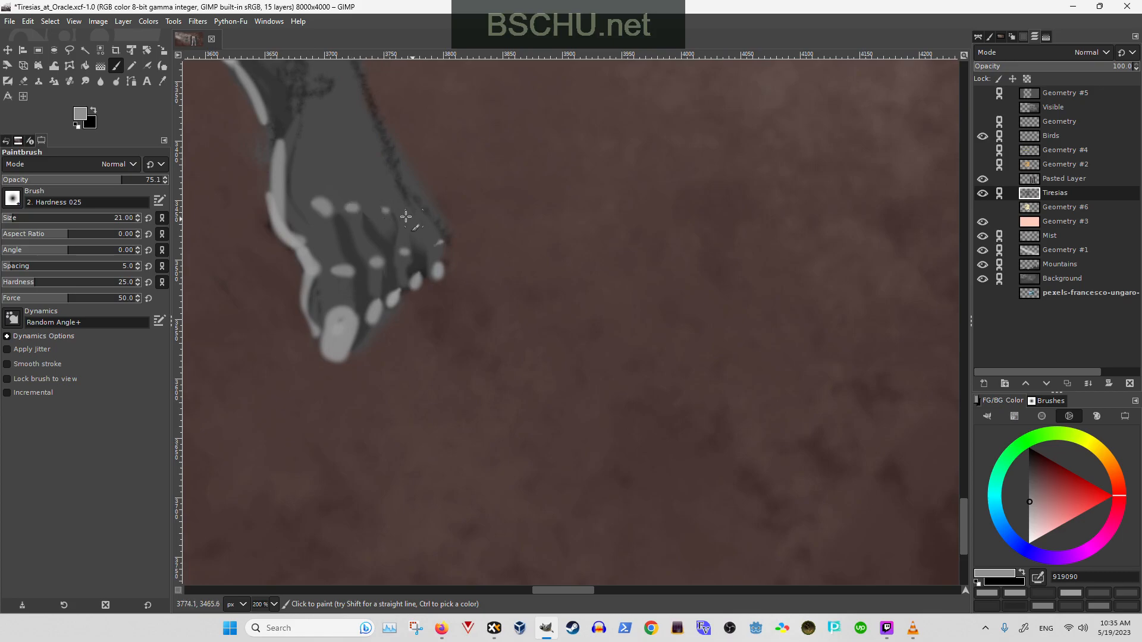
# - Erase the paint spill along the ankle's front edge with a size 31 eraser and compare the foot with the anatomy reference
pyautogui.scroll(5, 432, 217)
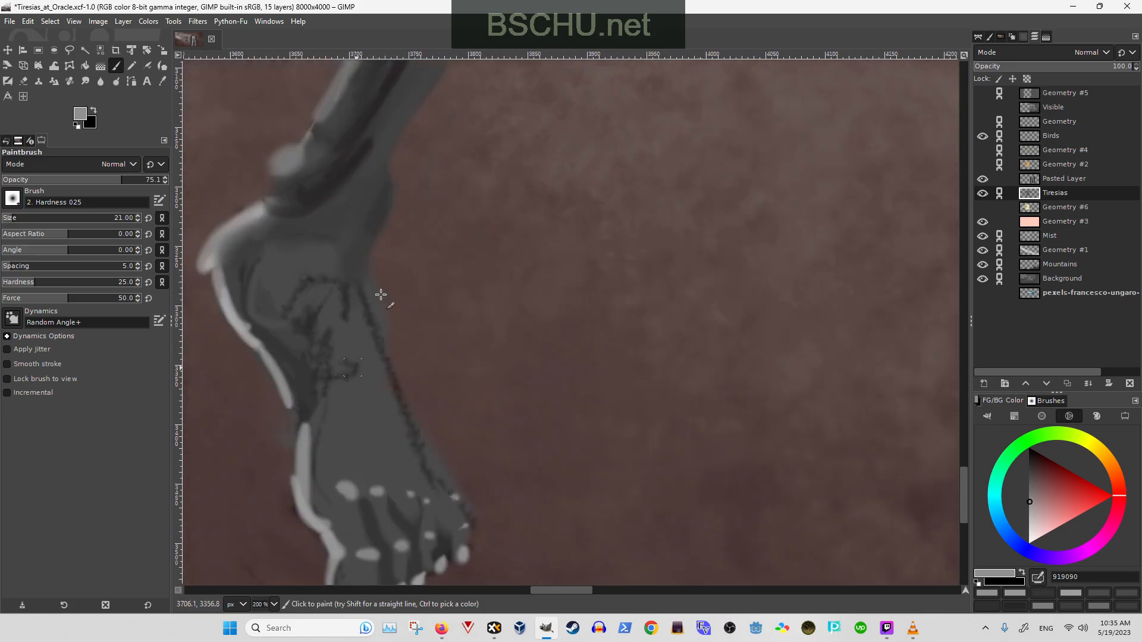
pyautogui.hotkey('shift', 'e')
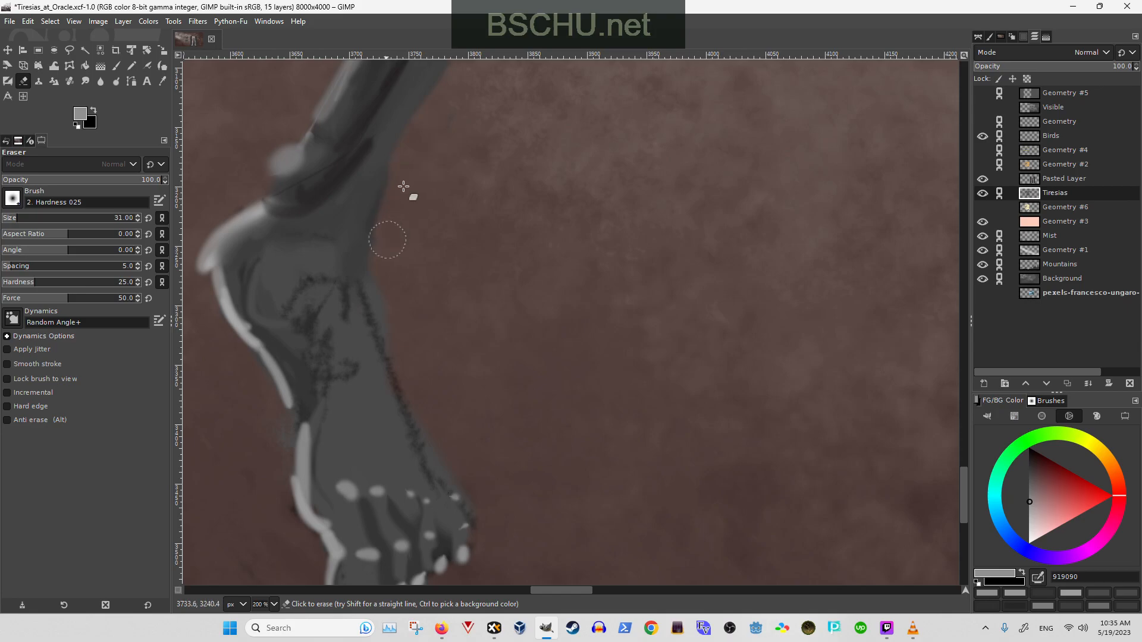
pyautogui.press('1')
pyautogui.hscroll(5, 476, 247)
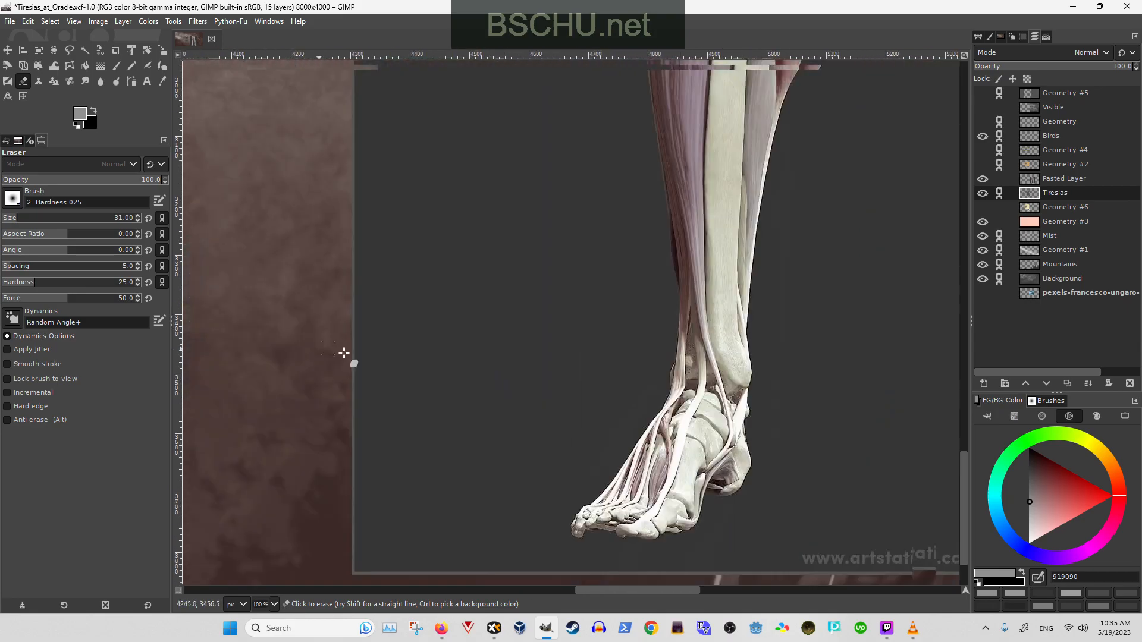
pyautogui.press('-')
pyautogui.press('-')
pyautogui.hscroll(-2, 381, 343)
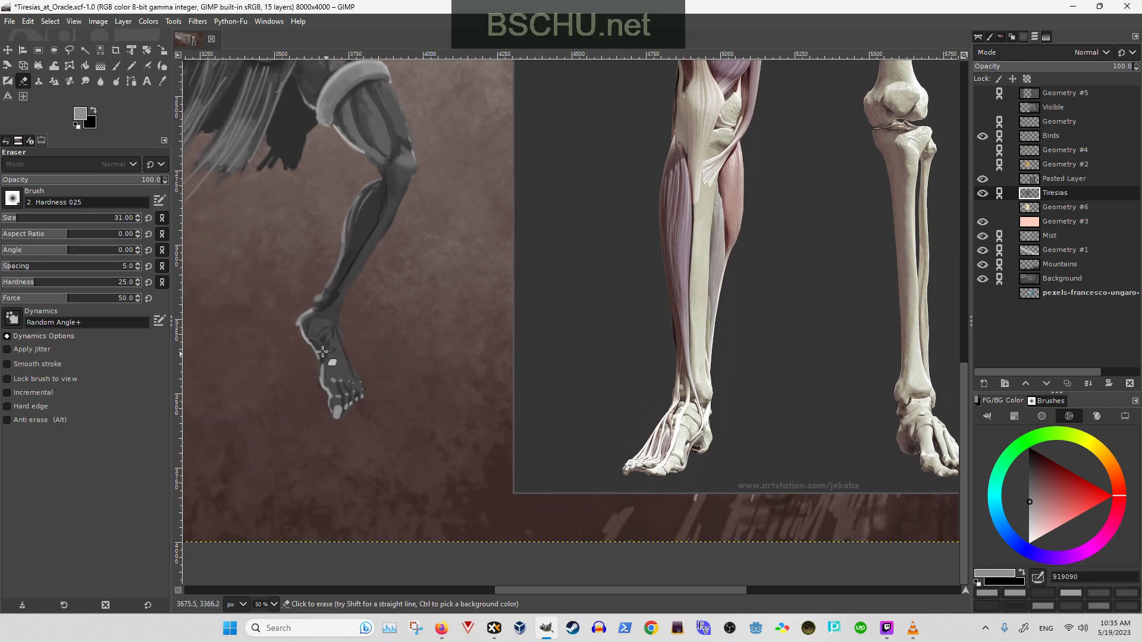
# - Sample dark grey 494949 and paint over the rough dark sketch lines on the instep with a size 41 brush
pyautogui.press('+')
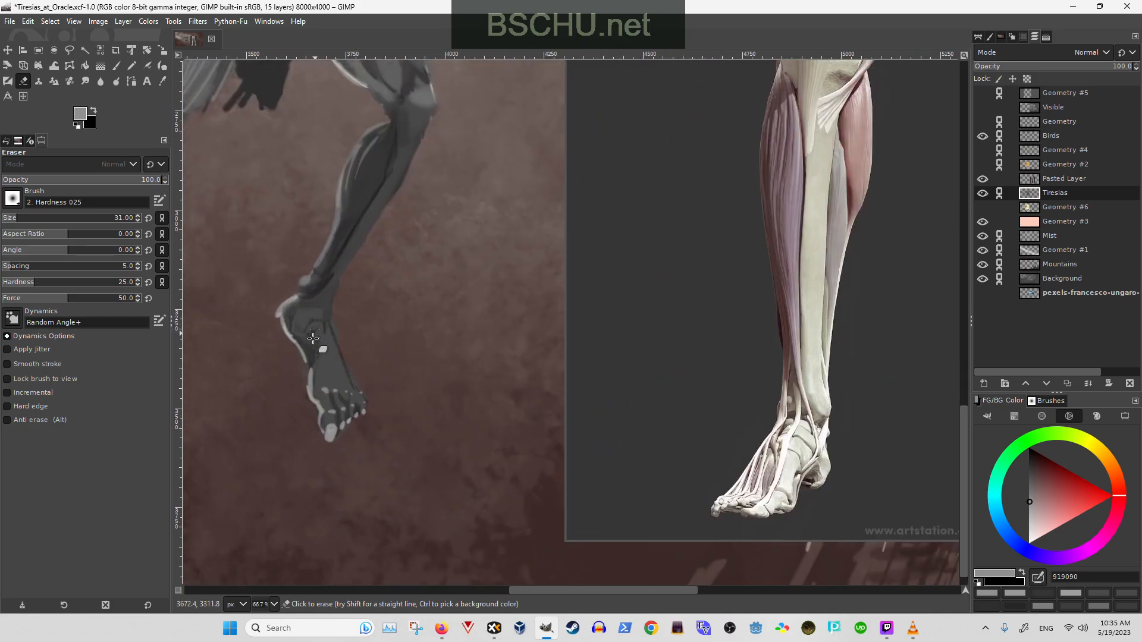
pyautogui.press('+')
pyautogui.press('p')
pyautogui.keyDown('ctrl'); pyautogui.click(311, 328); pyautogui.keyUp('ctrl')
pyautogui.press(']')
pyautogui.moveTo(310, 329); pyautogui.dragTo(329, 375)
pyautogui.press('o')
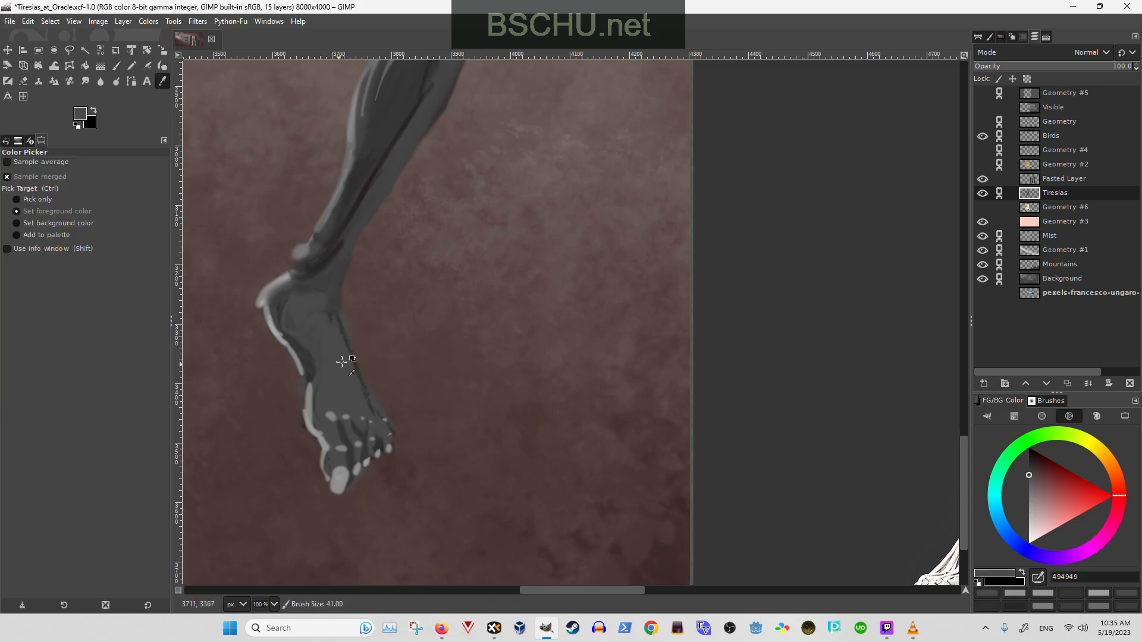
# - Erase the dark sketch outline along the outer edge of the foot down to the little toe
pyautogui.hotkey('shift', 'e')
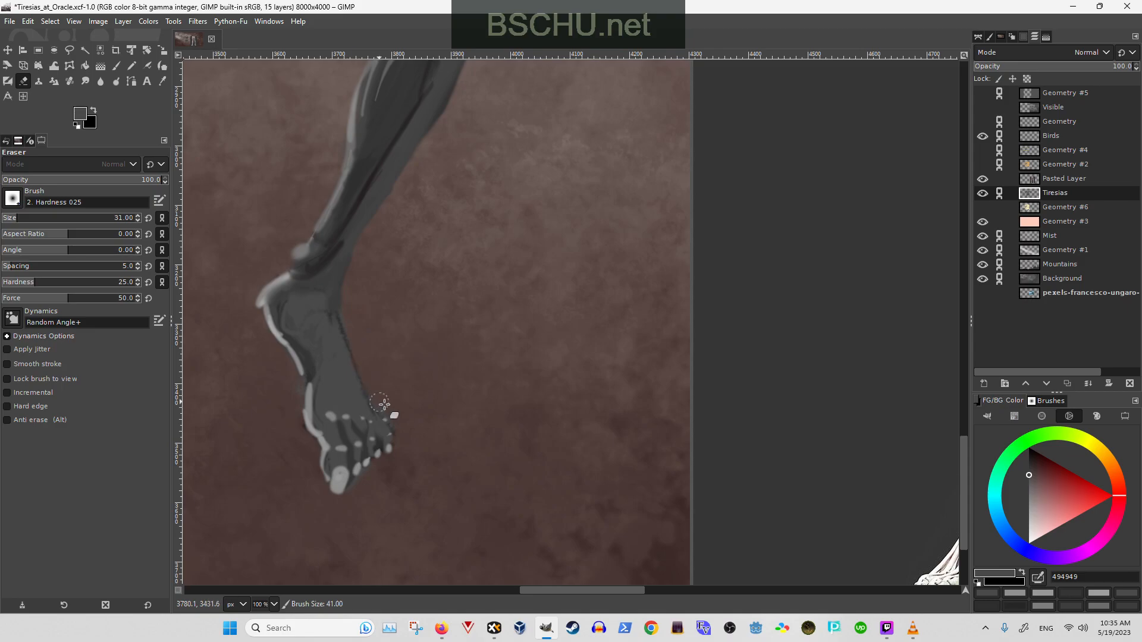
pyautogui.scroll(-1, 404, 357)
pyautogui.scroll(1, 374, 291)
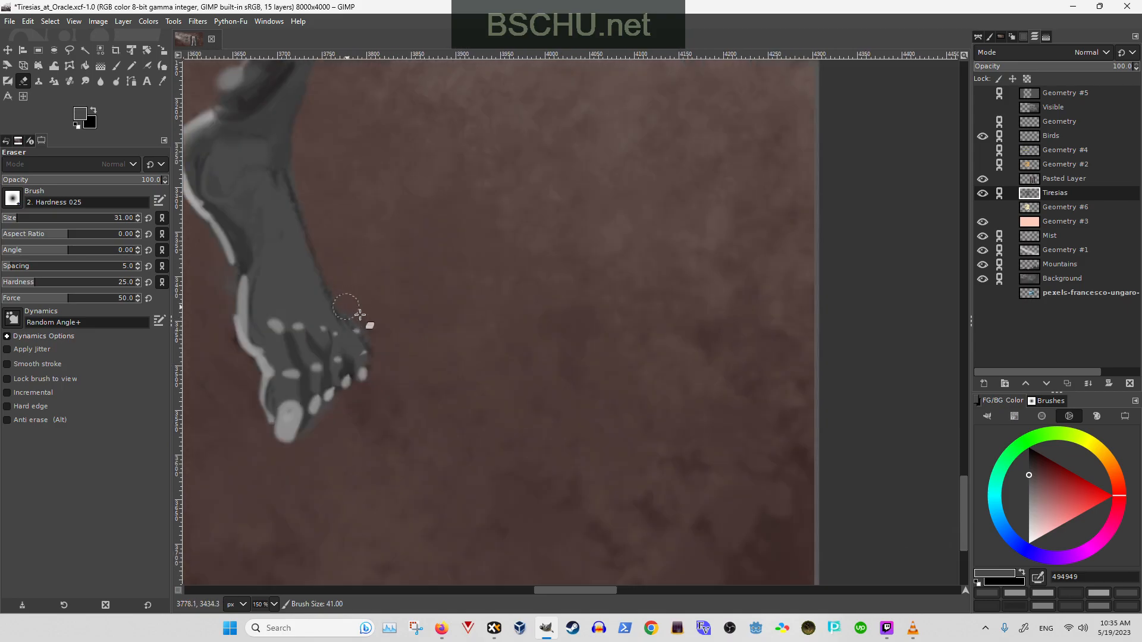
pyautogui.scroll(2, 416, 381)
pyautogui.hscroll(-3, 417, 380)
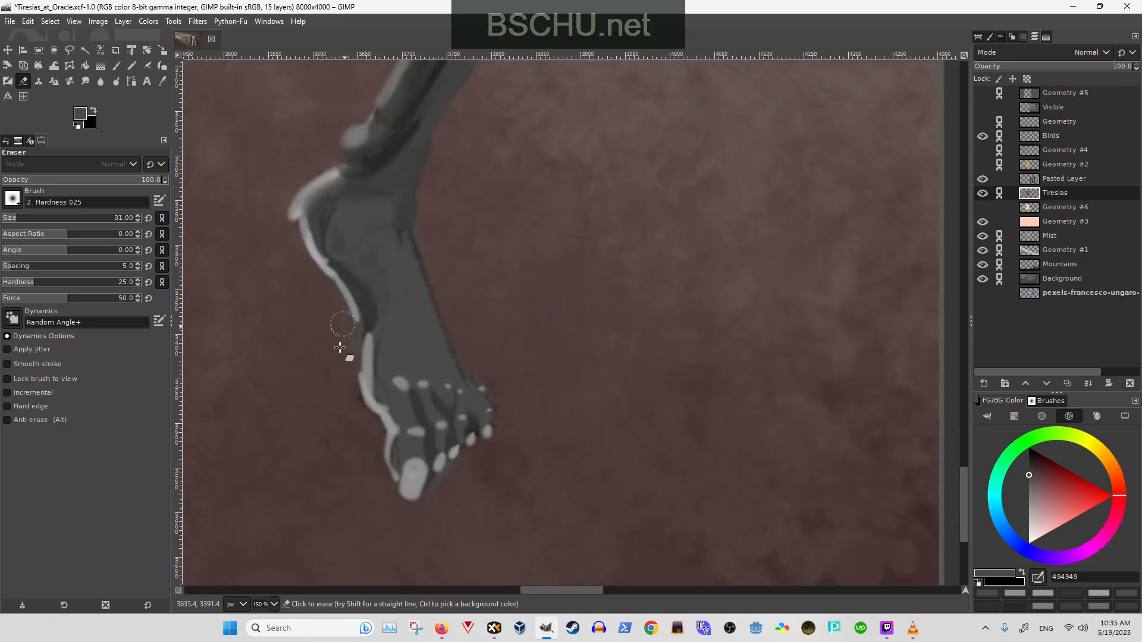
# - Sample light grey a6a6a6 and repaint the rim highlight around the heel with a size 21 brush
pyautogui.press('o')
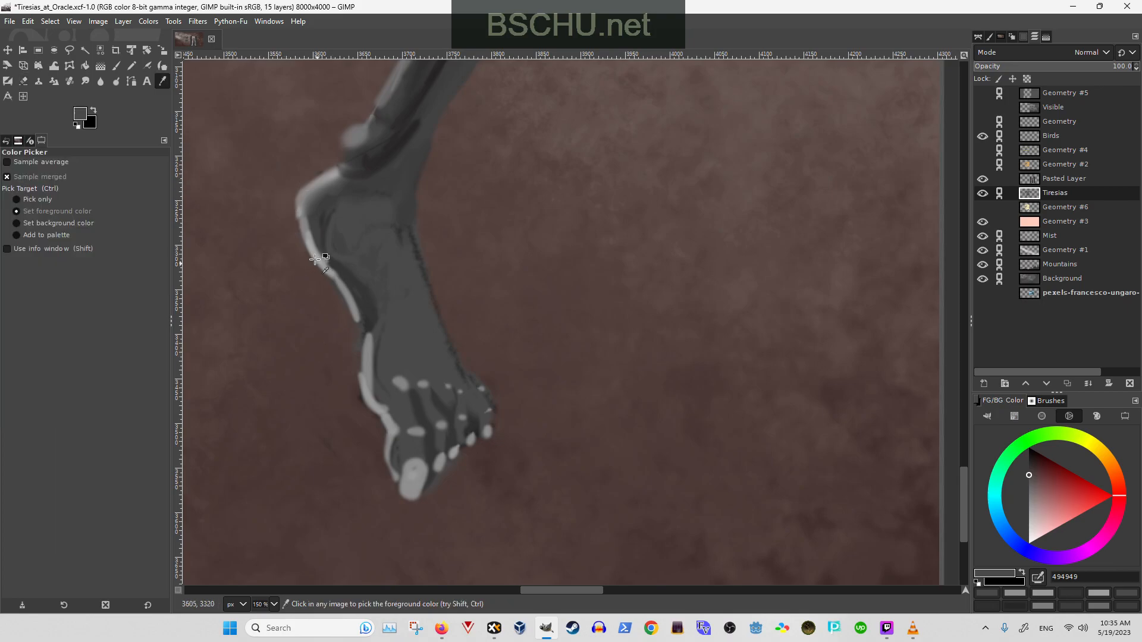
pyautogui.click(322, 198)
pyautogui.press('p')
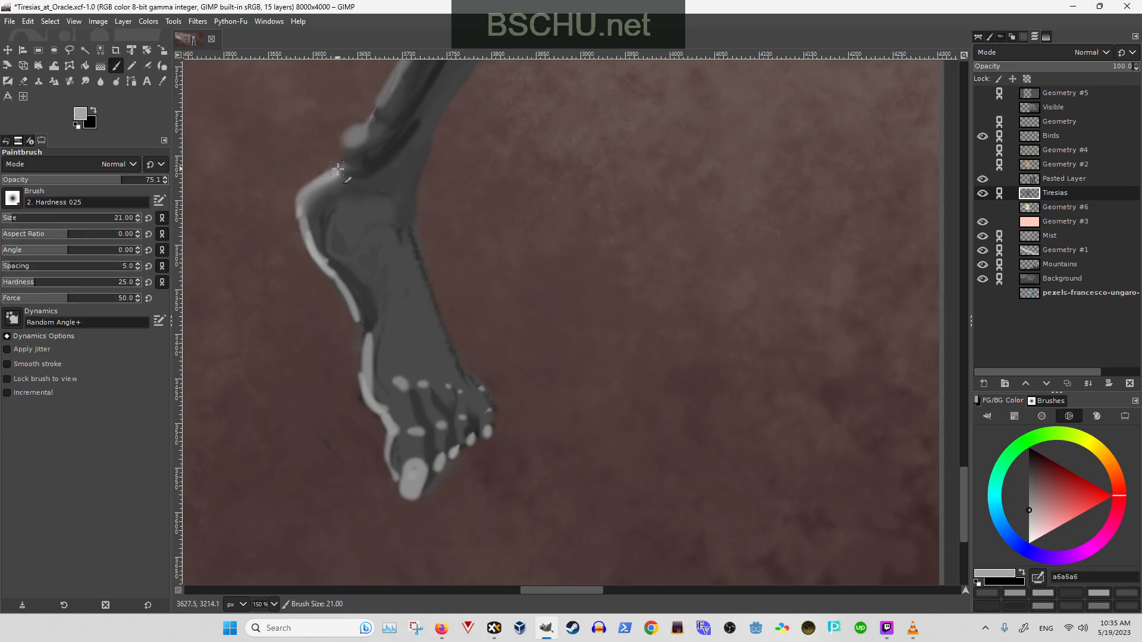
pyautogui.moveTo(319, 179)
pyautogui.mouseDown()
pyautogui.moveTo(340, 169)
pyautogui.moveTo(298, 192)
pyautogui.moveTo(338, 171)
pyautogui.moveTo(299, 194)
pyautogui.moveTo(305, 229)
pyautogui.moveTo(299, 194)
pyautogui.moveTo(308, 239)
pyautogui.moveTo(357, 254)
pyautogui.mouseUp()
pyautogui.hotkey('ctrl', 'z')
pyautogui.scroll(1, 359, 221)
pyautogui.scroll(5, 336, 239)
# - Smooth the shading inside the heel with 494949 at size 41, and trim the ankle's front edge with the eraser
pyautogui.keyDown('ctrl'); pyautogui.click(357, 332); pyautogui.keyUp('ctrl')
pyautogui.press(']')
pyautogui.moveTo(324, 283)
pyautogui.mouseDown()
pyautogui.moveTo(333, 280)
pyautogui.moveTo(330, 338)
pyautogui.mouseUp()
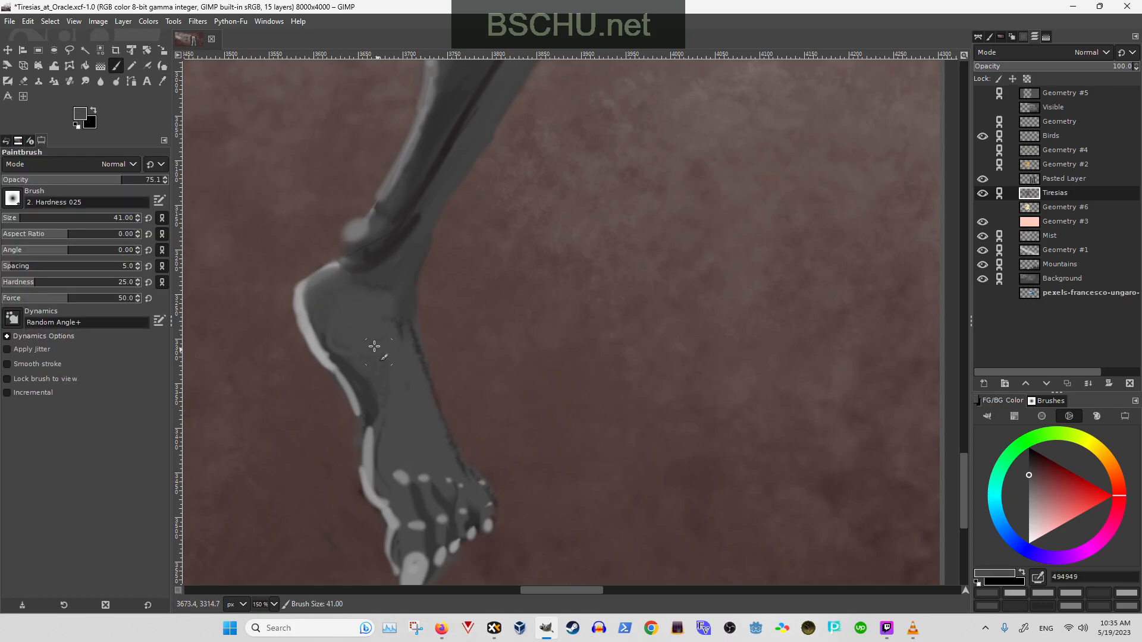
pyautogui.scroll(-2, 348, 353)
pyautogui.hotkey('shift', 'e')
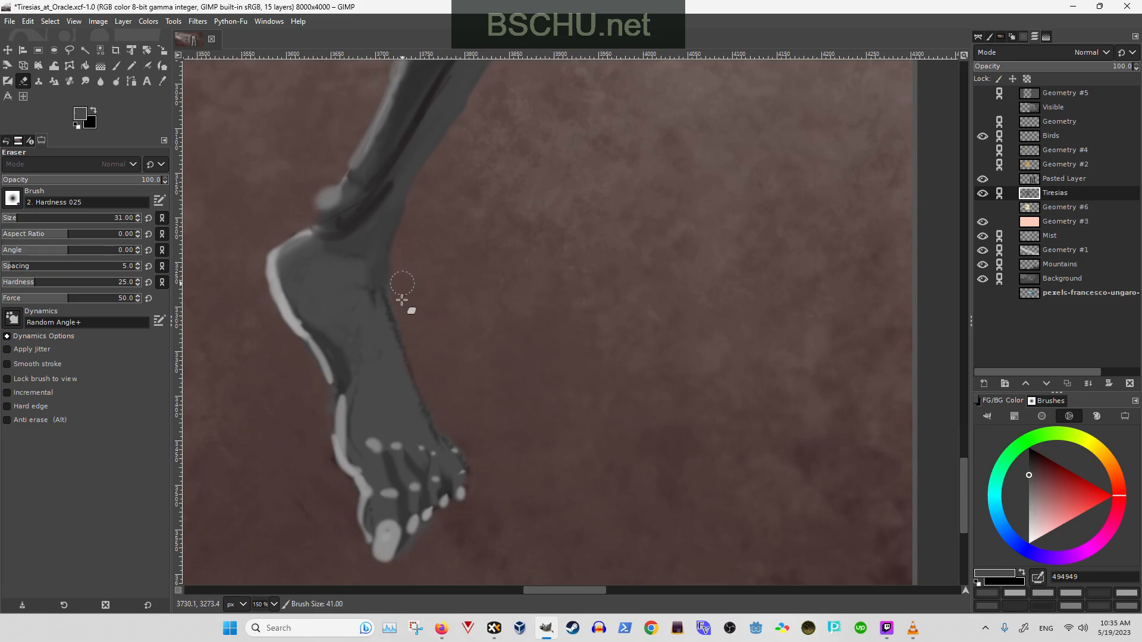
# - Sample 3c3c3c, fill in the ankle's front at size 41, and paint tendon shading over the instep and heel at size 31
pyautogui.keyDown('ctrl'); pyautogui.click(388, 253); pyautogui.keyUp('ctrl')
pyautogui.press('p')
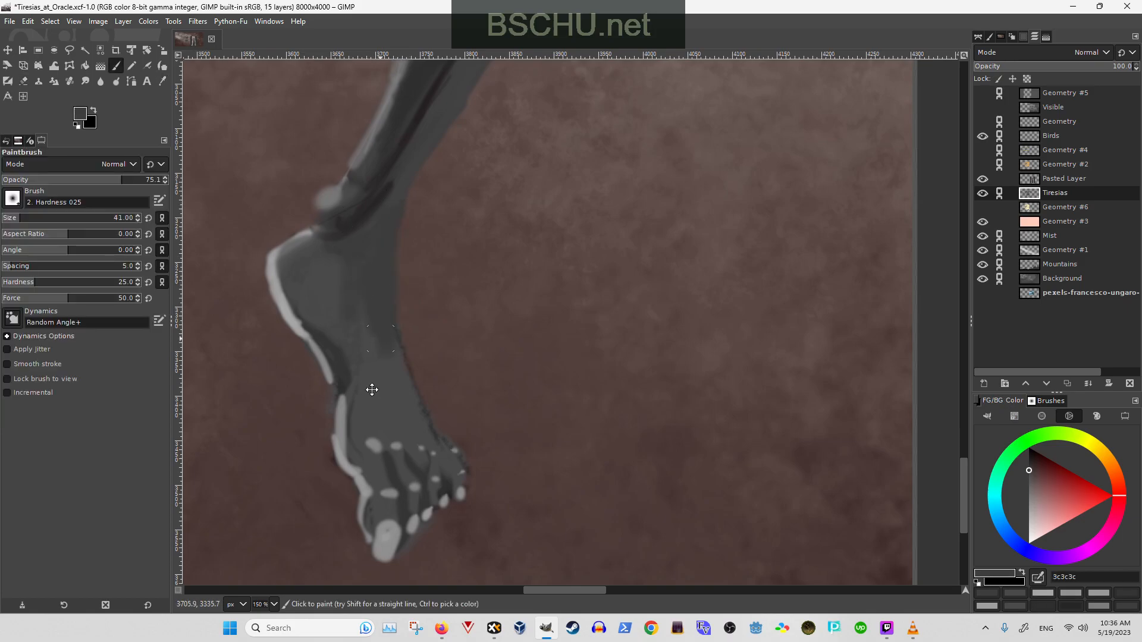
pyautogui.scroll(-5, 410, 329)
pyautogui.hotkey('shift', '[')
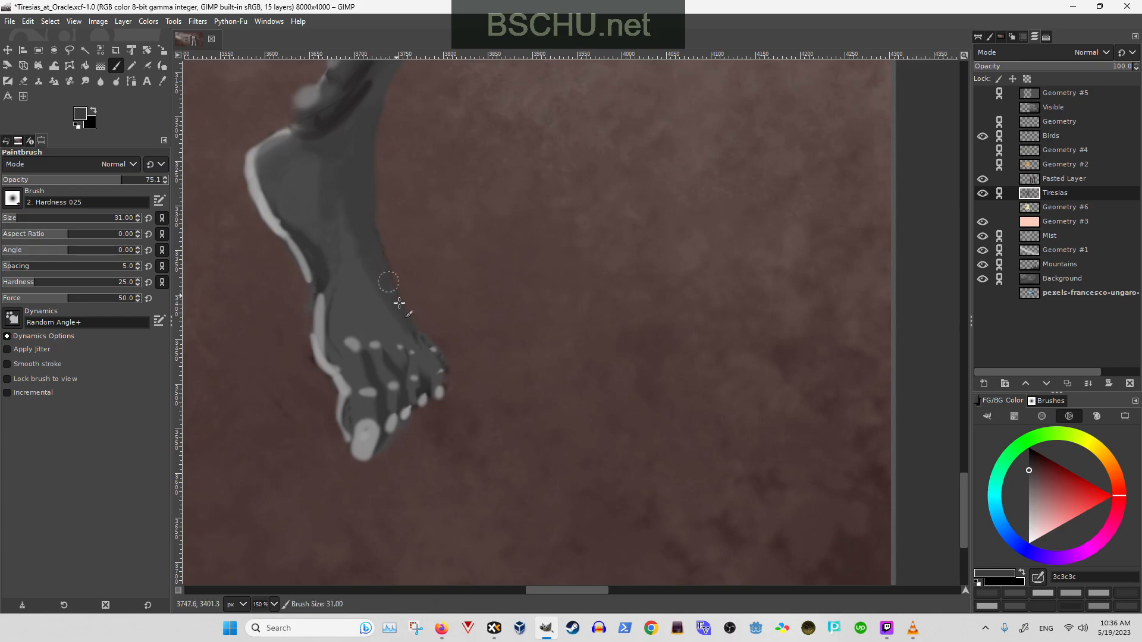
pyautogui.moveTo(368, 280); pyautogui.dragTo(332, 332)
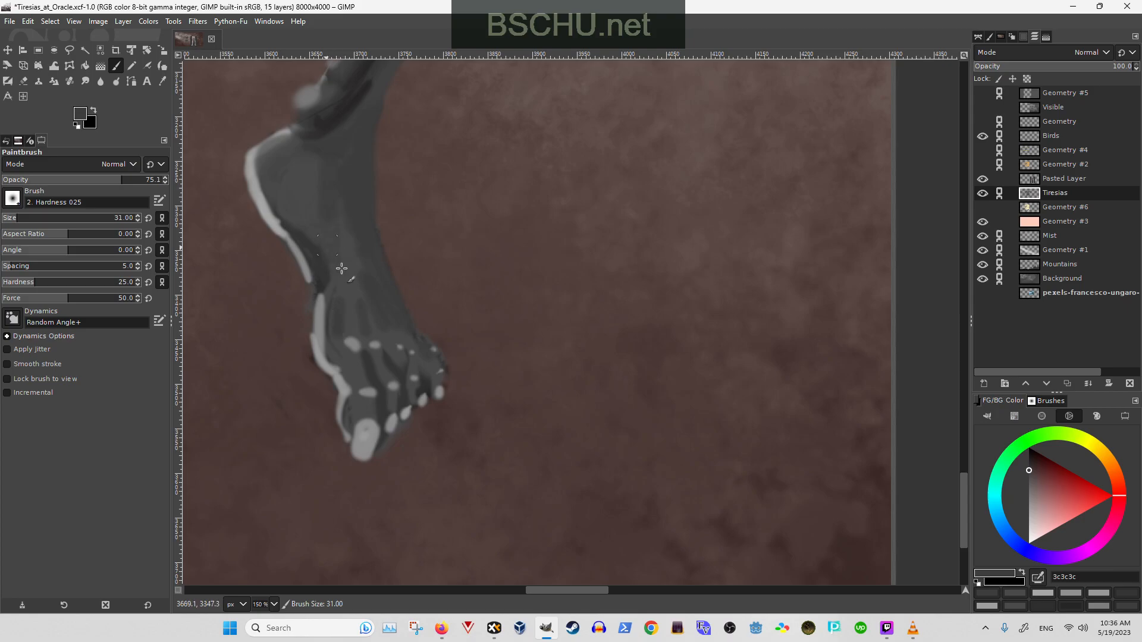
pyautogui.moveTo(281, 180)
pyautogui.mouseDown()
pyautogui.moveTo(301, 153)
pyautogui.moveTo(310, 201)
pyautogui.mouseUp()
pyautogui.scroll(-1, 367, 261)
pyautogui.hscroll(1, 367, 261)
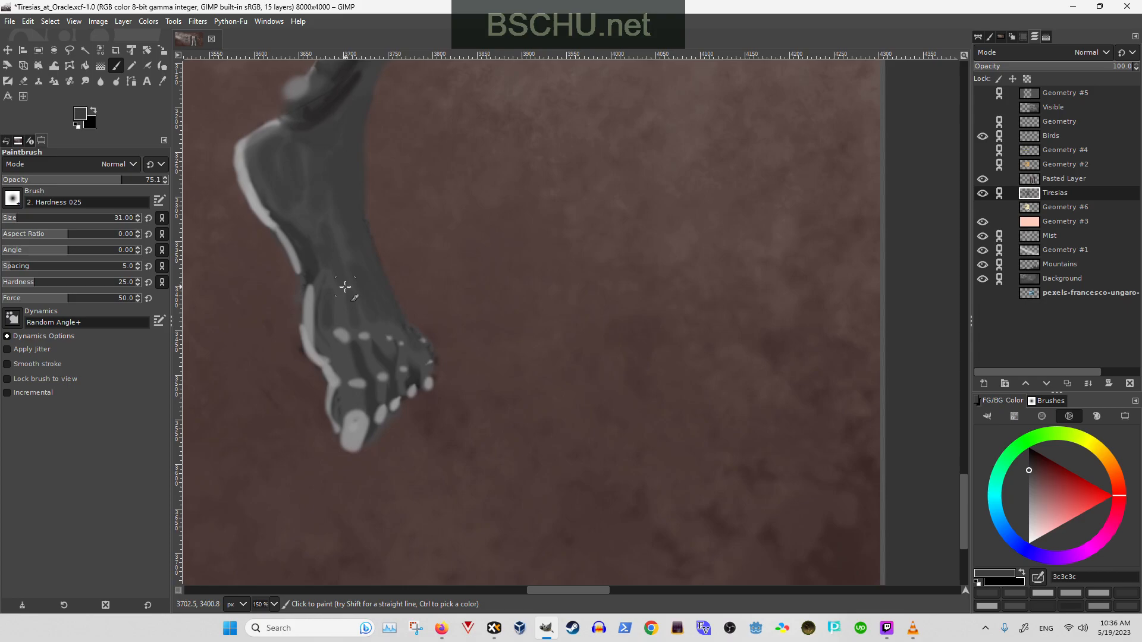
# - Sample dark greys from the foot and soften the inner side of the rim highlight from the heel to the big toe
pyautogui.keyDown('ctrl'); pyautogui.click(309, 238); pyautogui.keyUp('ctrl')
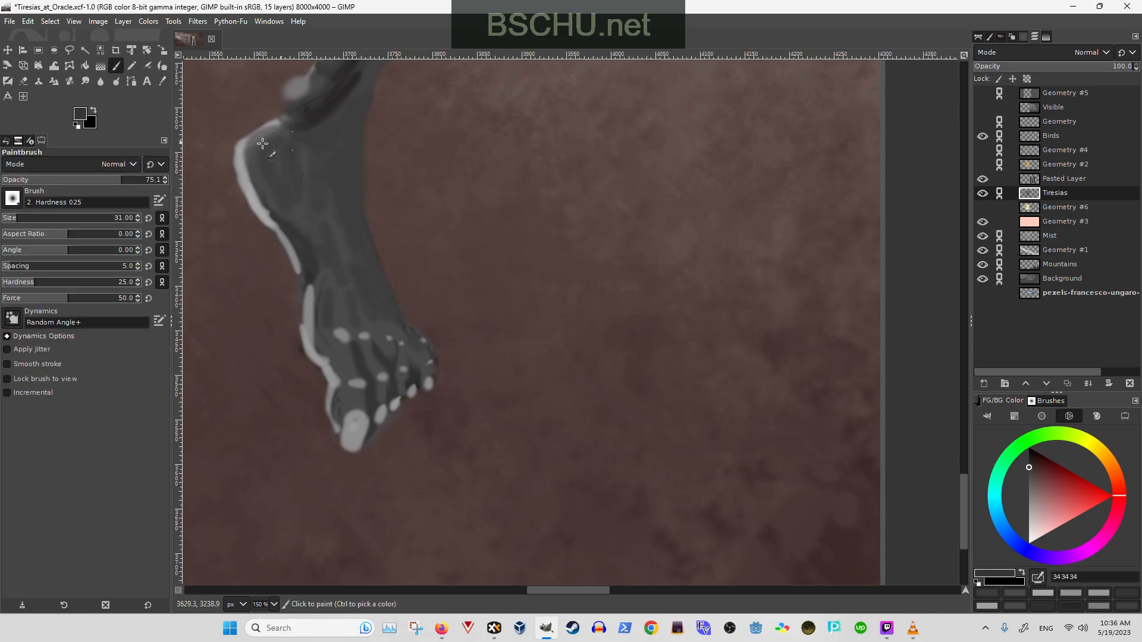
pyautogui.keyDown('ctrl'); pyautogui.click(308, 217); pyautogui.keyUp('ctrl')
pyautogui.moveTo(247, 171); pyautogui.dragTo(310, 280)
pyautogui.moveTo(295, 222)
pyautogui.mouseDown()
pyautogui.moveTo(312, 331)
pyautogui.moveTo(314, 309)
pyautogui.moveTo(317, 345)
pyautogui.moveTo(338, 365)
pyautogui.moveTo(331, 355)
pyautogui.moveTo(339, 440)
pyautogui.moveTo(339, 412)
pyautogui.mouseUp()
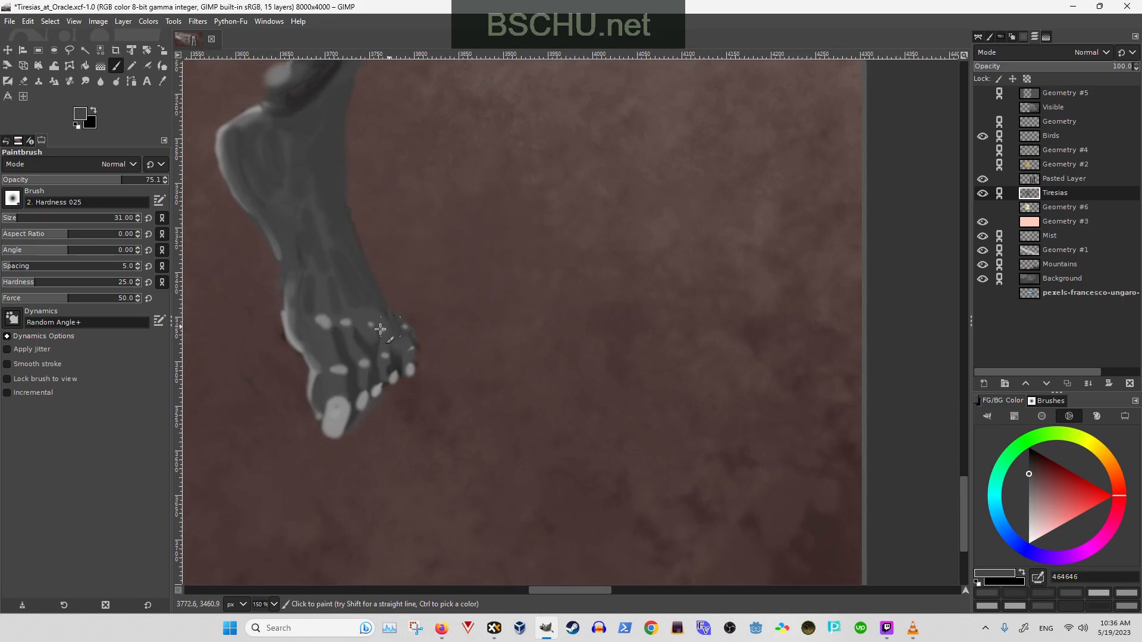
# - Paint light ridges along the toes with 848383 at 31.2 opacity and size 21, and clean up the little toe's outer edge
pyautogui.keyDown('ctrl'); pyautogui.click(339, 387); pyautogui.keyUp('ctrl')
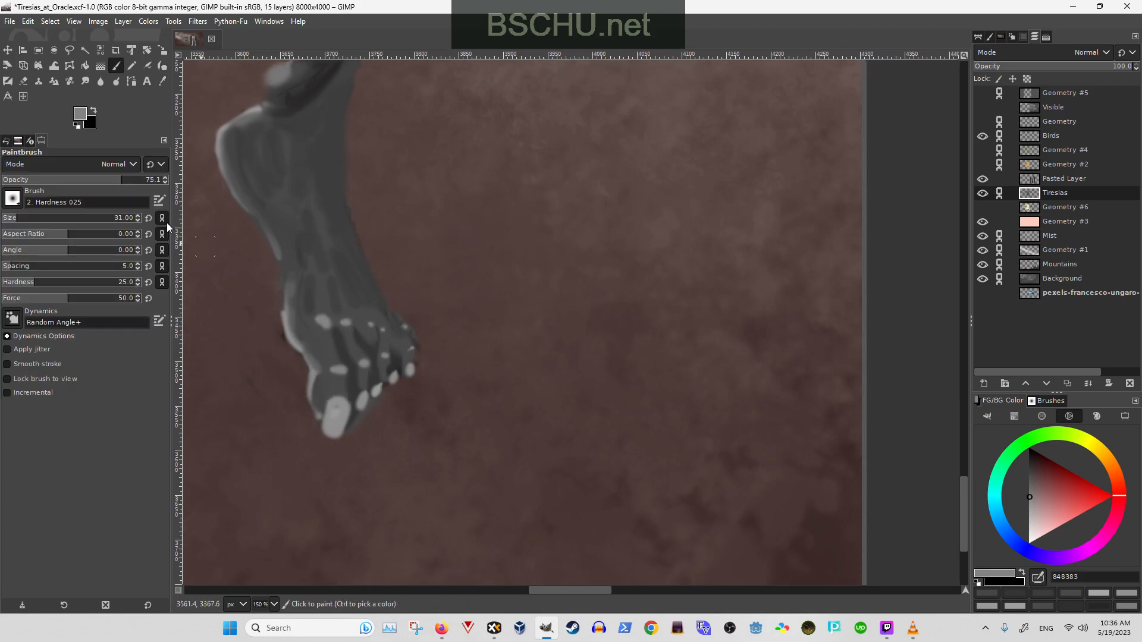
pyautogui.click(52, 180)
pyautogui.hotkey('shift', '[')
pyautogui.moveTo(350, 339)
pyautogui.mouseDown()
pyautogui.moveTo(357, 377)
pyautogui.moveTo(373, 326)
pyautogui.mouseUp()
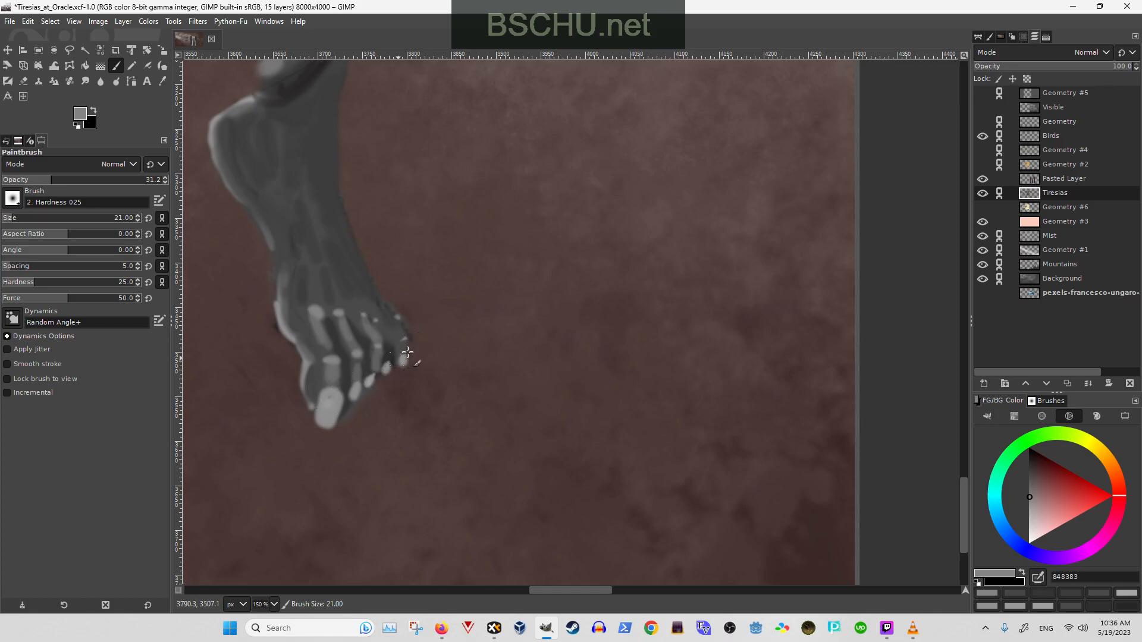
pyautogui.hotkey('shift', 'e')
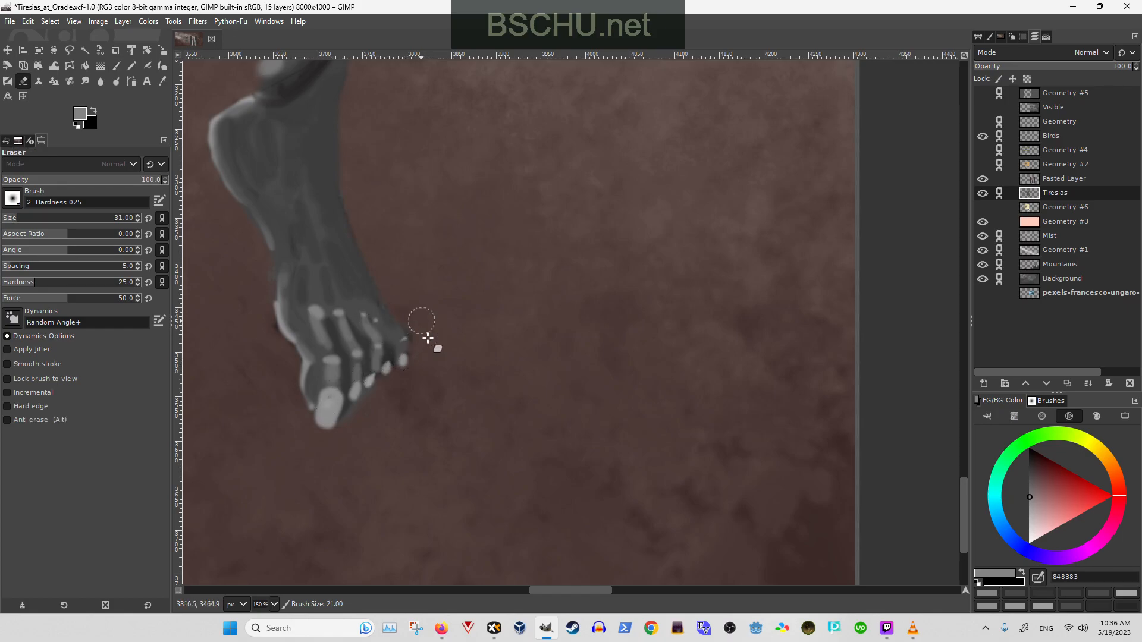
pyautogui.press('p')
pyautogui.moveTo(380, 326); pyautogui.dragTo(395, 336)
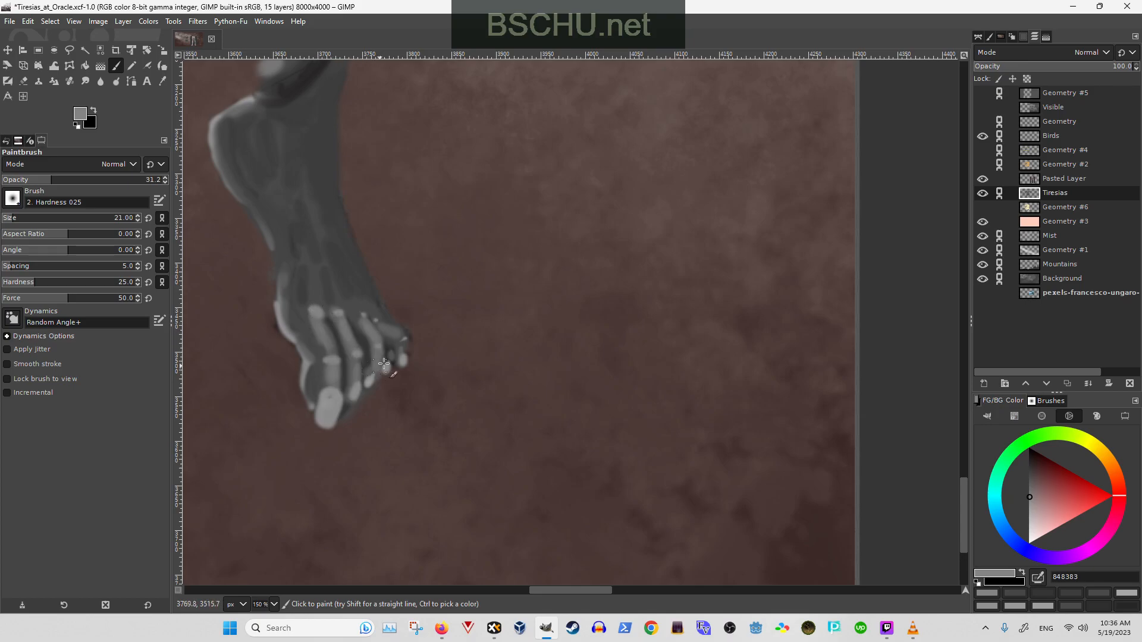
# - Sample greys 494949, 343434, 353535 and 6c6c6c from the foot to refine the shading and ridges of the two outer toes
pyautogui.keyDown('ctrl'); pyautogui.click(371, 312); pyautogui.keyUp('ctrl')
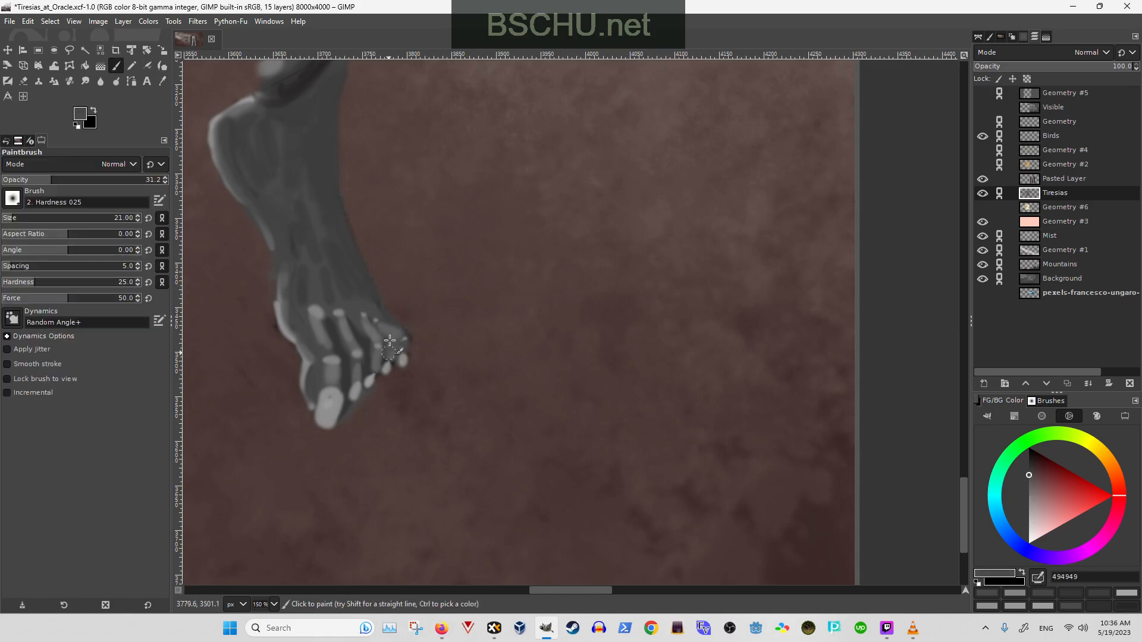
pyautogui.keyDown('ctrl'); pyautogui.click(386, 339); pyautogui.keyUp('ctrl')
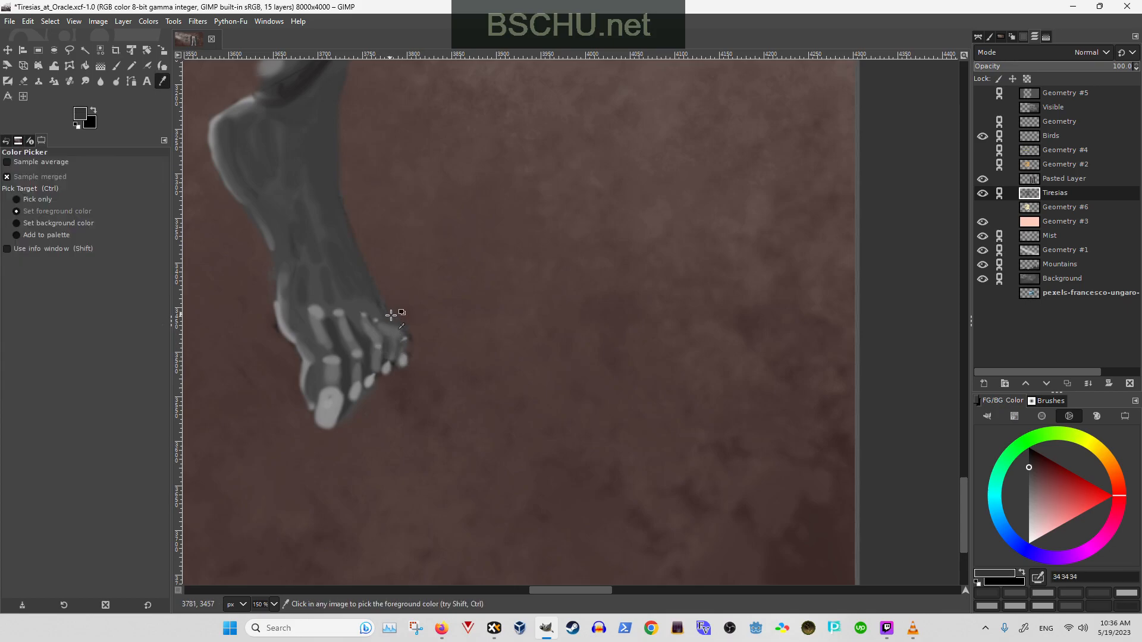
pyautogui.keyDown('ctrl'); pyautogui.click(372, 349); pyautogui.keyUp('ctrl')
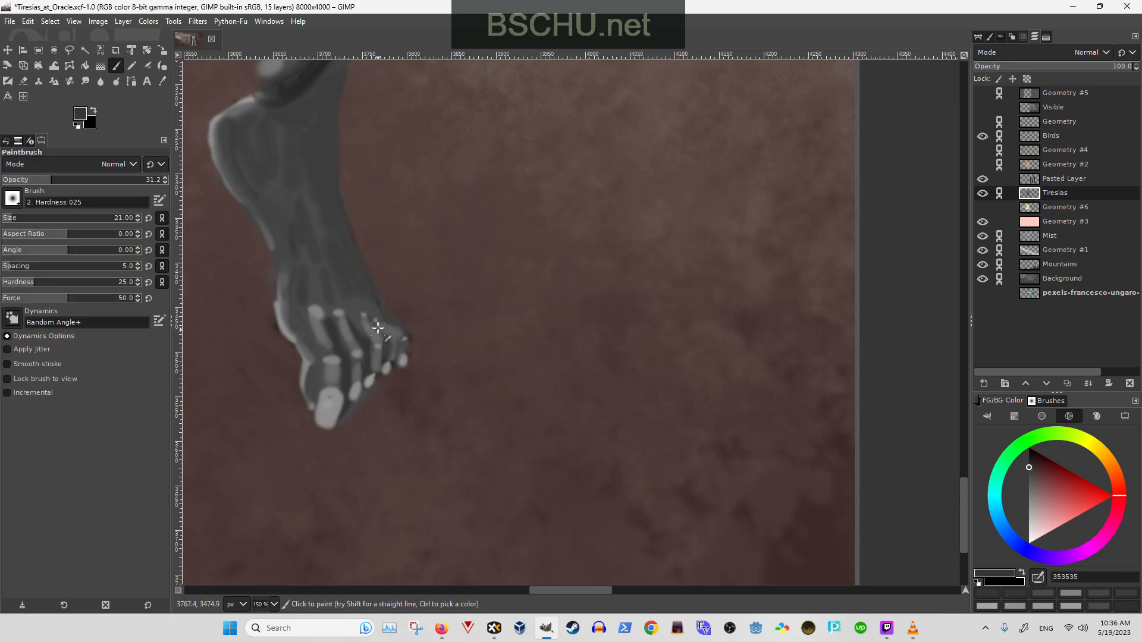
pyautogui.keyDown('ctrl'); pyautogui.click(380, 332); pyautogui.keyUp('ctrl')
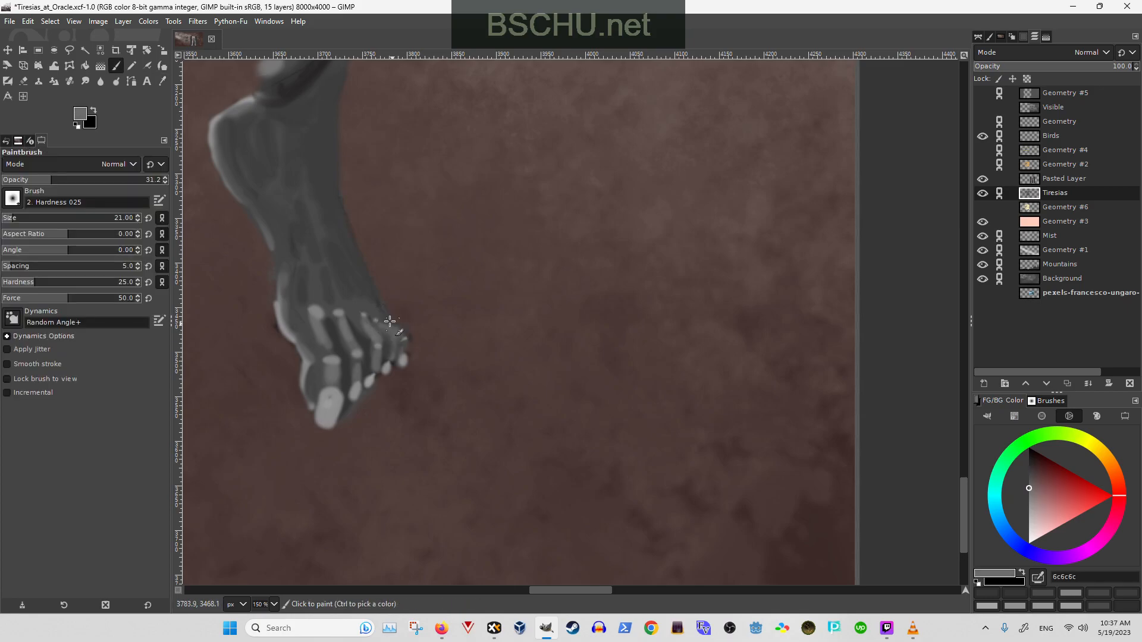
# - Sample grey 696868 from the foot and paint faint tendon highlights down the instep towards the toes
pyautogui.scroll(-1, 357, 310)
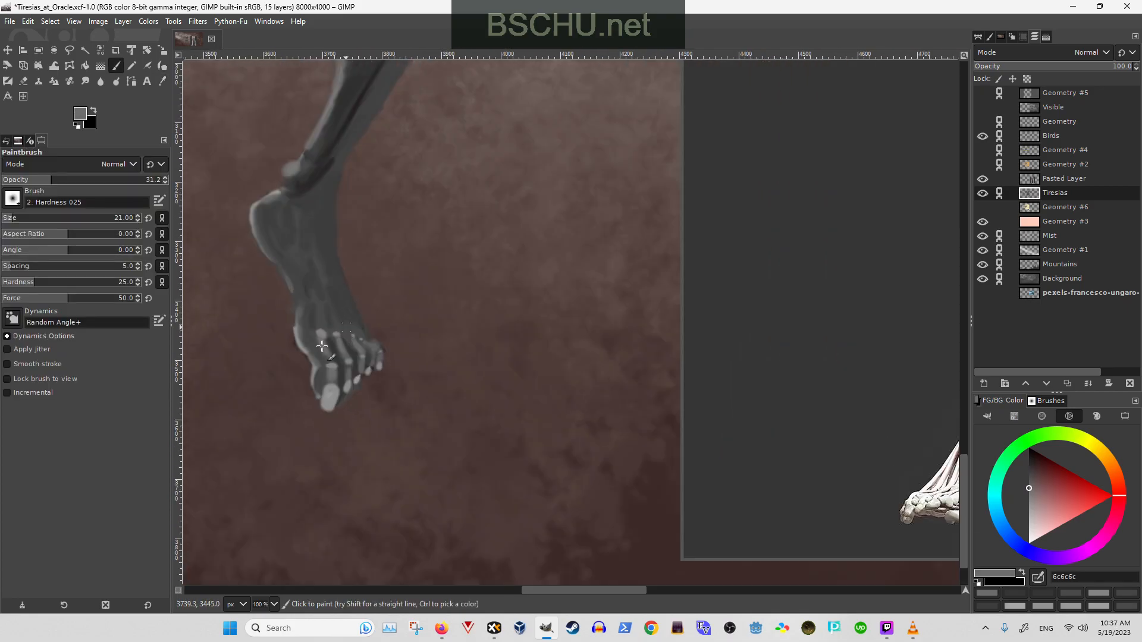
pyautogui.press('o')
pyautogui.click(320, 257)
pyautogui.scroll(-1, 294, 295)
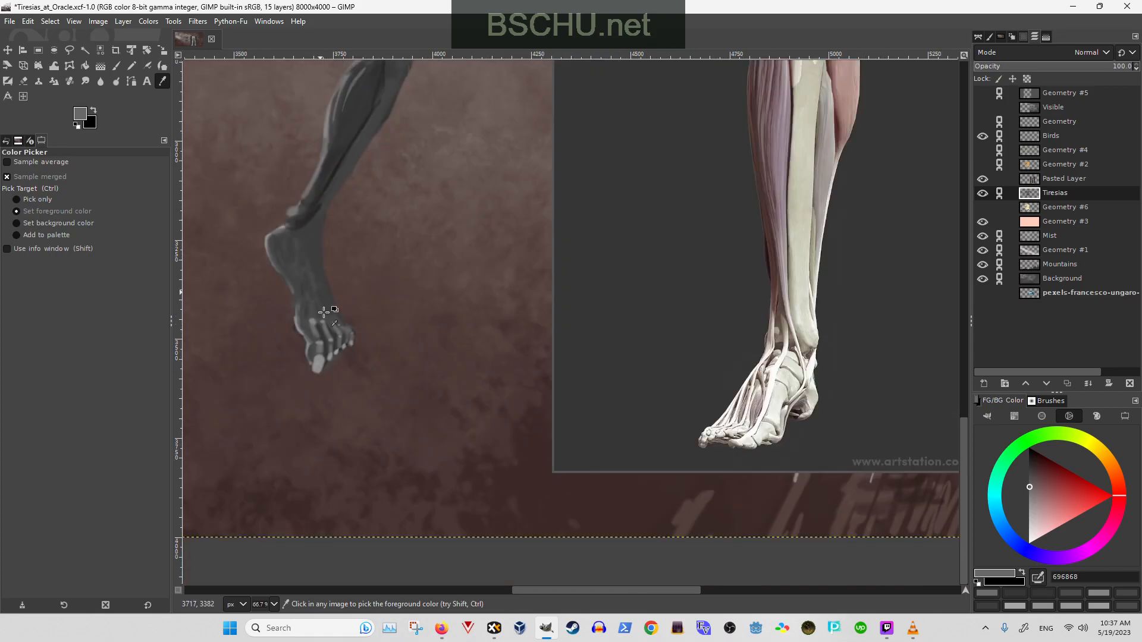
pyautogui.press('p')
pyautogui.moveTo(316, 309)
pyautogui.mouseDown()
pyautogui.moveTo(314, 288)
pyautogui.moveTo(335, 331)
pyautogui.moveTo(331, 301)
pyautogui.mouseUp()
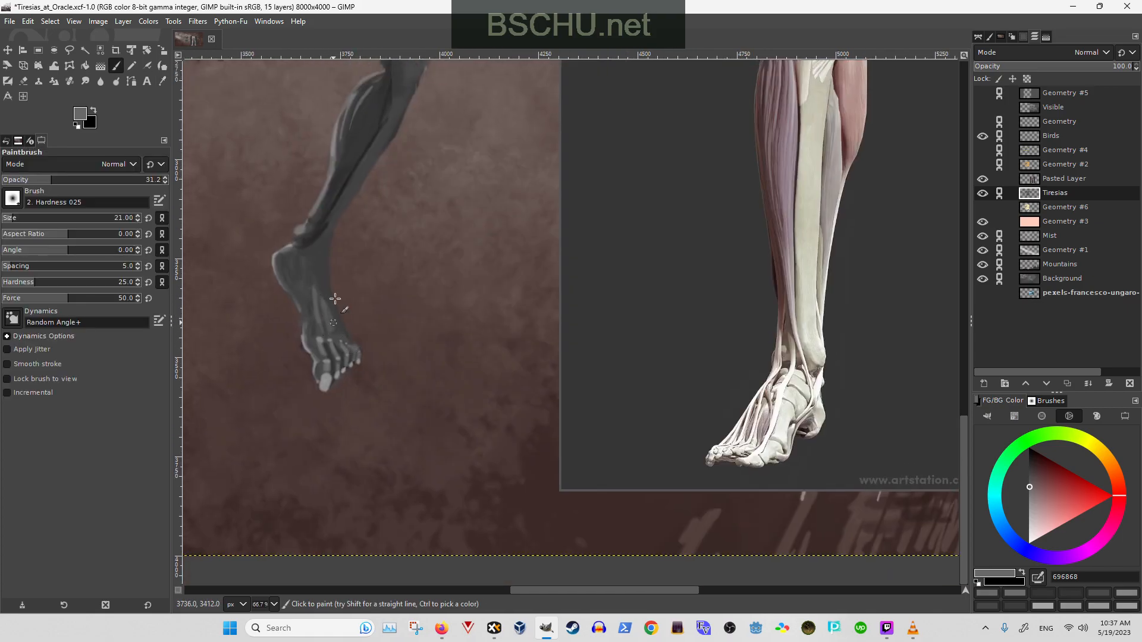
pyautogui.scroll(2, 328, 266)
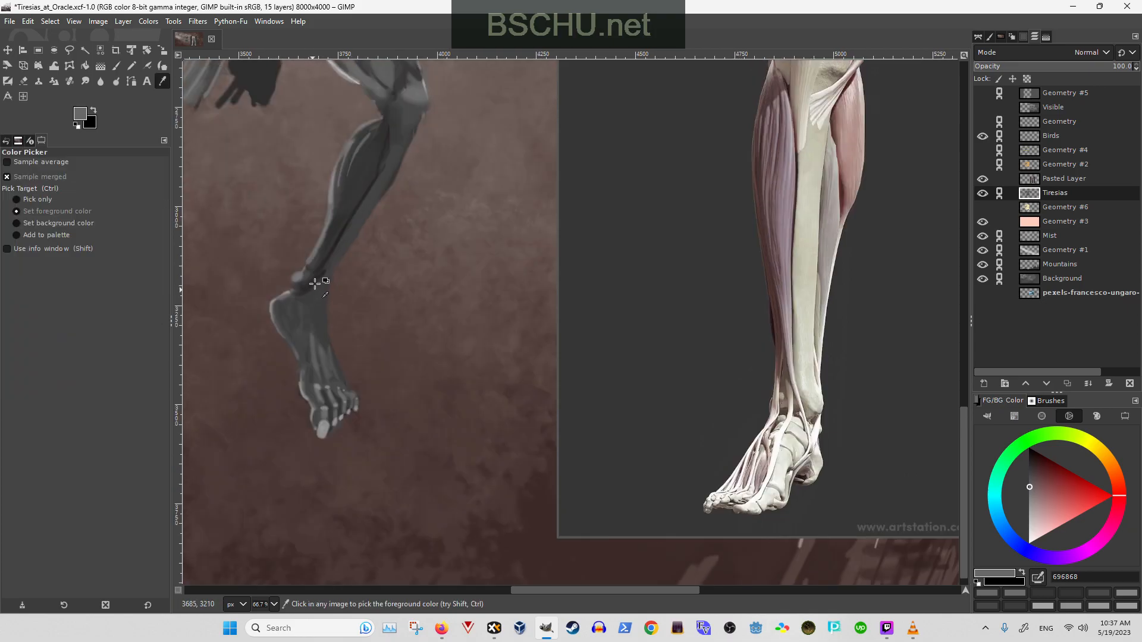
# - Sample 2a2828 to paint the shadow across the front ankle at brush size 31, and sample 5e5d5d for the instep tendons
pyautogui.keyDown('ctrl'); pyautogui.click(316, 275); pyautogui.keyUp('ctrl')
pyautogui.hotkey('shift', ']')
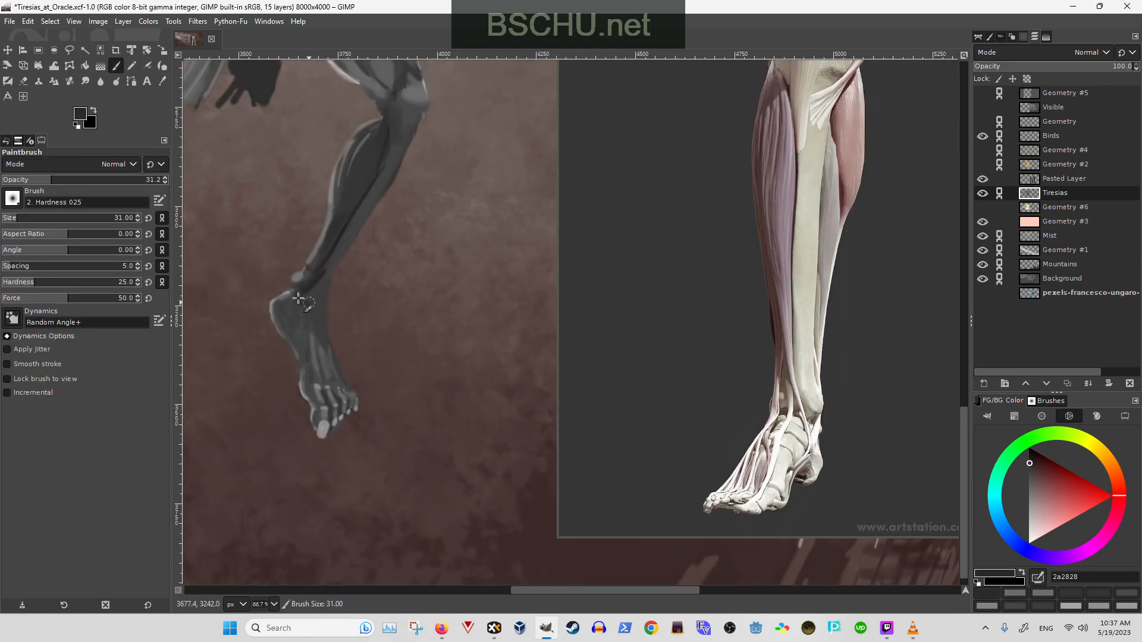
pyautogui.keyDown('ctrl'); pyautogui.click(310, 347); pyautogui.keyUp('ctrl')
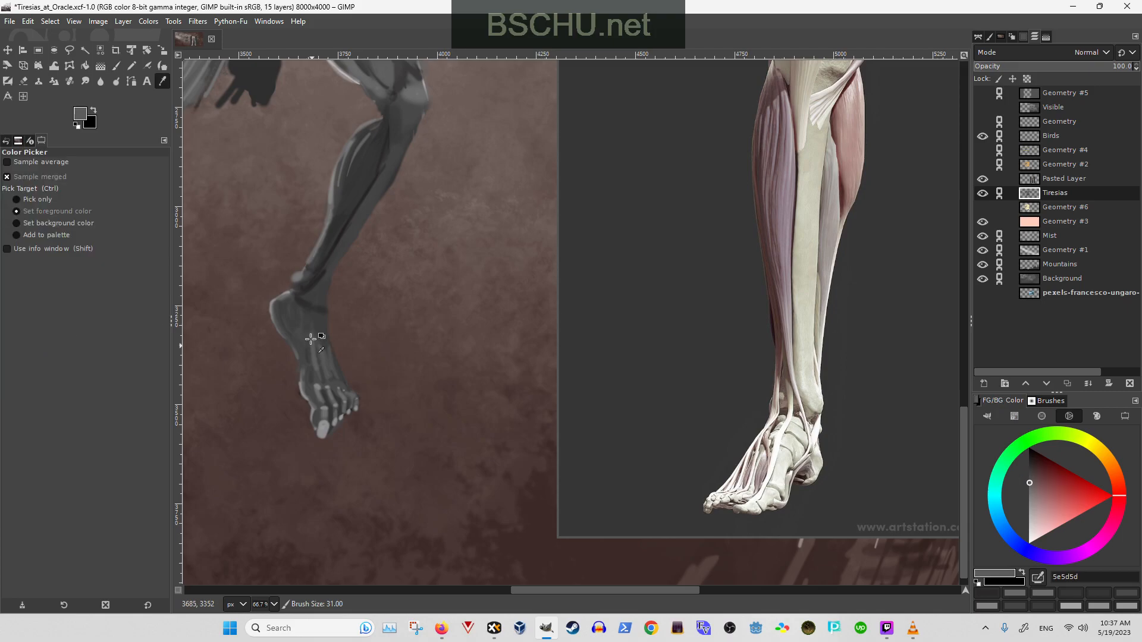
pyautogui.scroll(2, 661, 497)
pyautogui.scroll(-1, 697, 483)
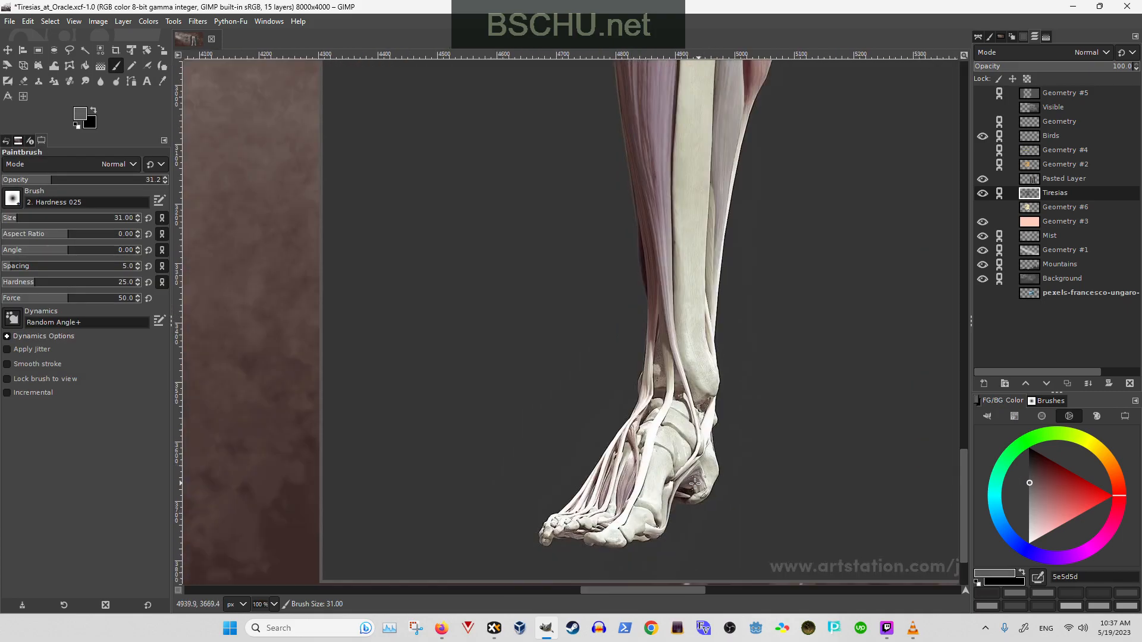
pyautogui.scroll(-1, 530, 529)
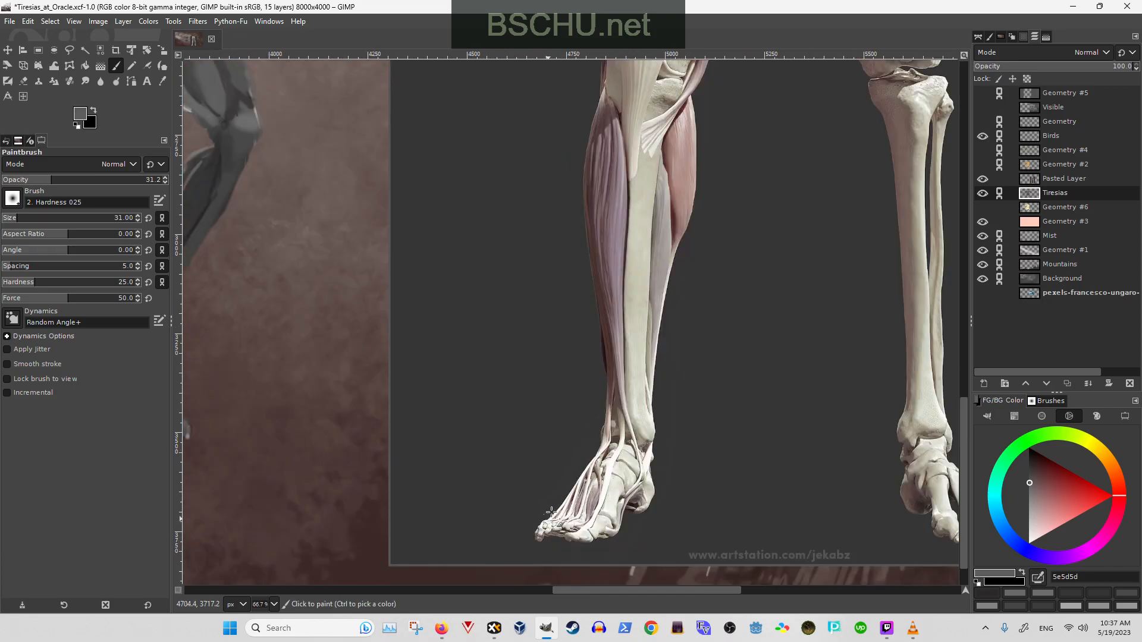
pyautogui.hscroll(-4, 332, 429)
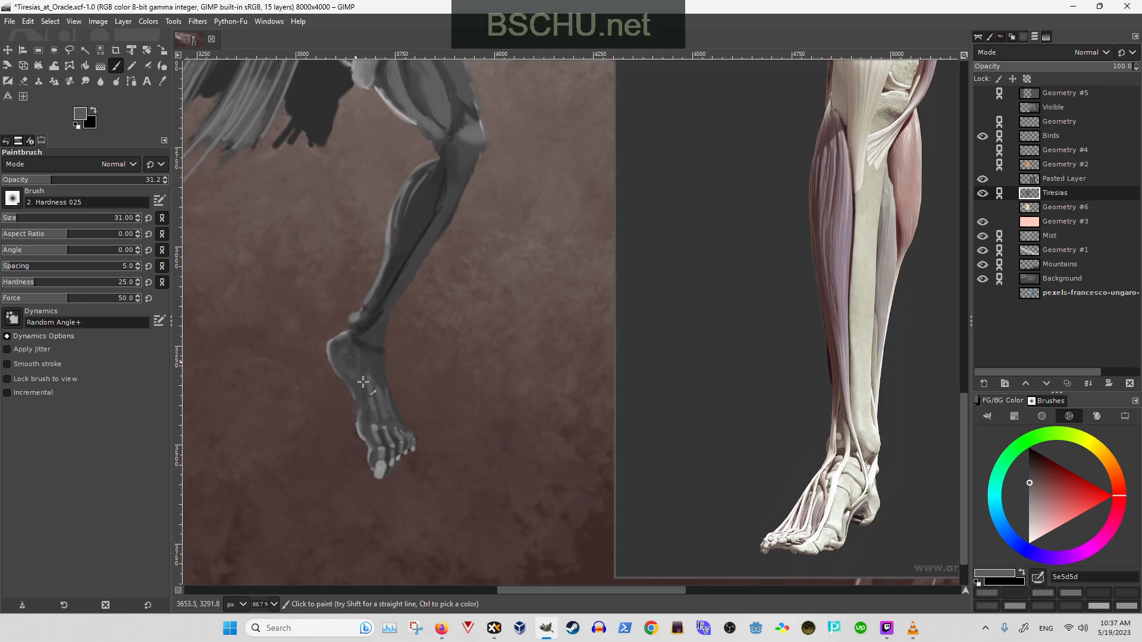
pyautogui.scroll(1, 360, 383)
pyautogui.press('o')
pyautogui.press('p')
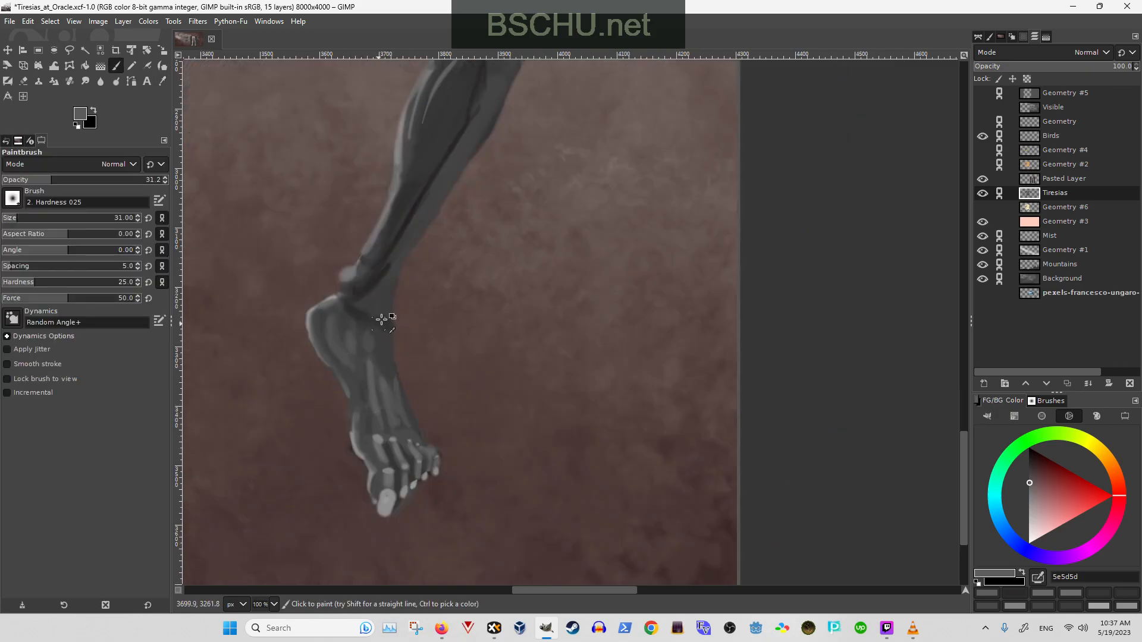
# - Sample greys 303030 and 3c3c3c from the front leg to blend the shadow where the ankle meets the foot
pyautogui.keyDown('ctrl'); pyautogui.click(351, 309); pyautogui.keyUp('ctrl')
pyautogui.scroll(-1, 386, 291)
pyautogui.scroll(-1, 416, 292)
pyautogui.scroll(1, 387, 318)
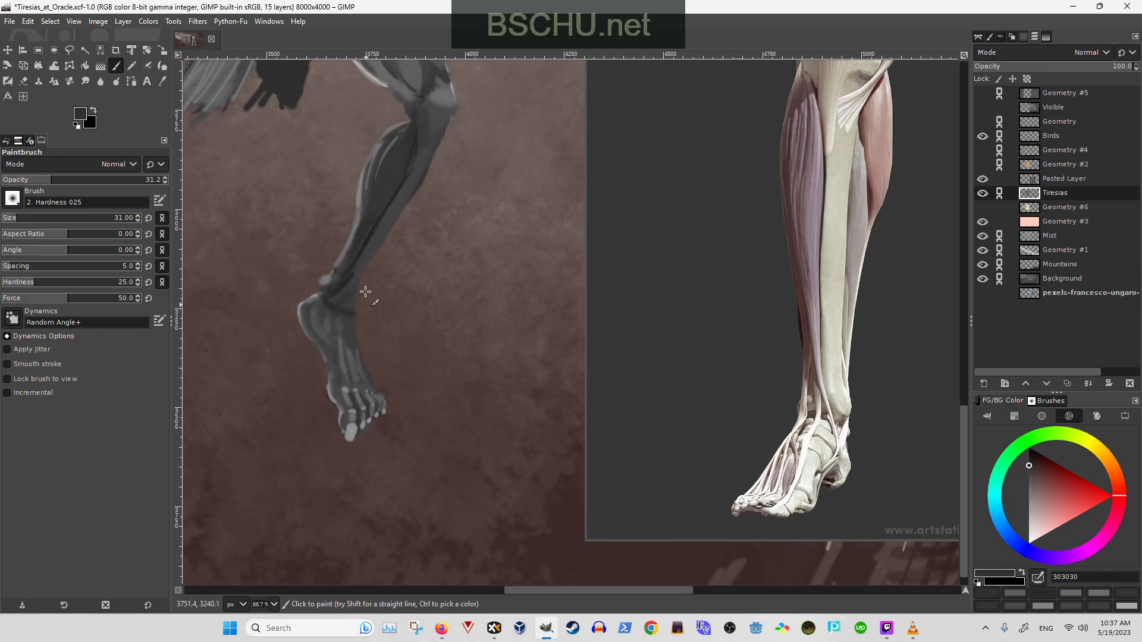
pyautogui.keyDown('ctrl'); pyautogui.click(371, 241); pyautogui.keyUp('ctrl')
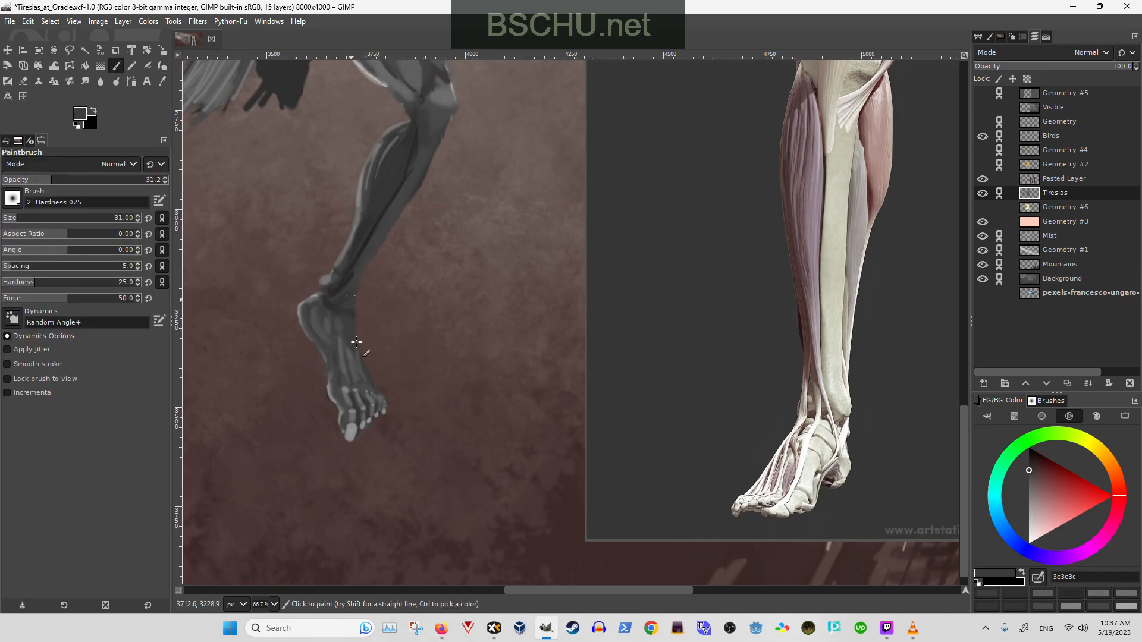
# - Erase along the outside of the rear calf to thin its bright rim highlight
pyautogui.scroll(-3, 306, 369)
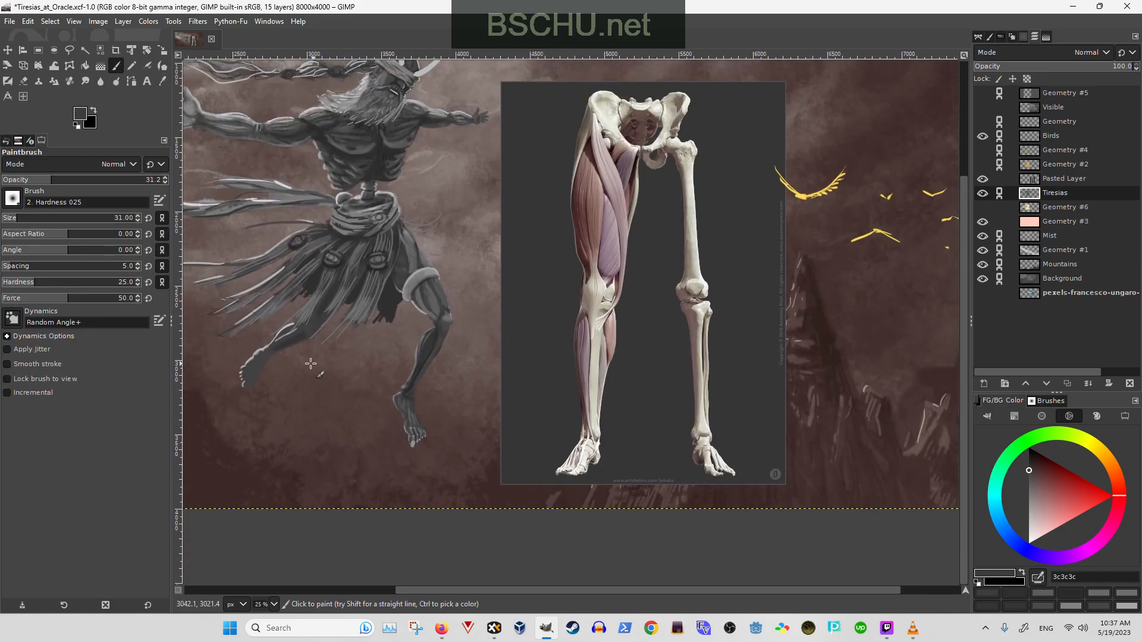
pyautogui.scroll(-2, 311, 363)
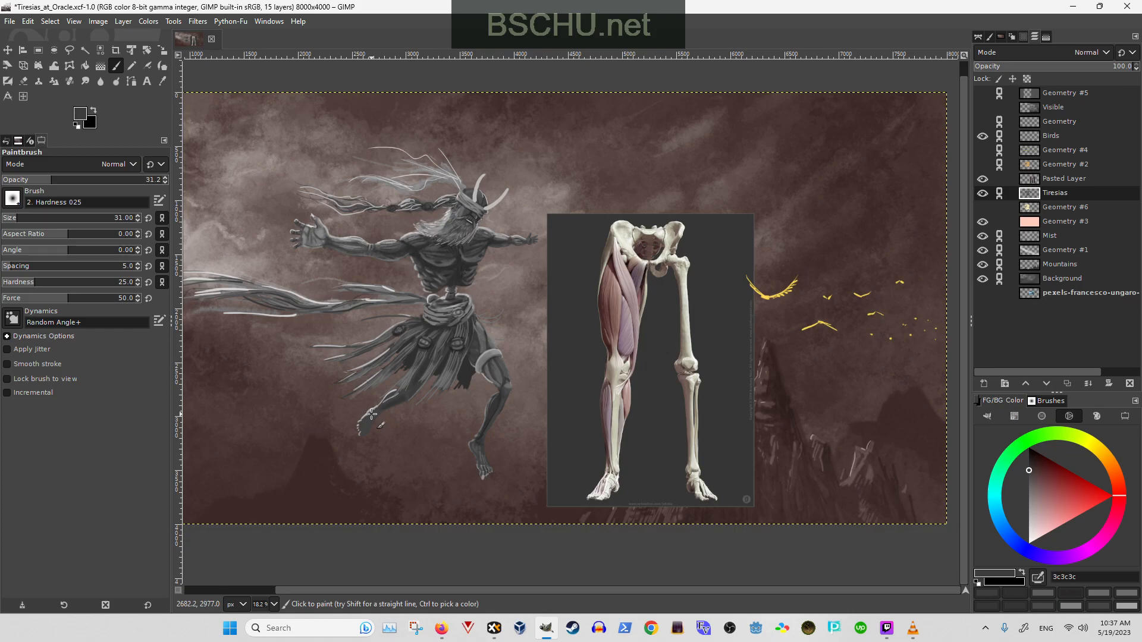
pyautogui.scroll(-1, 403, 372)
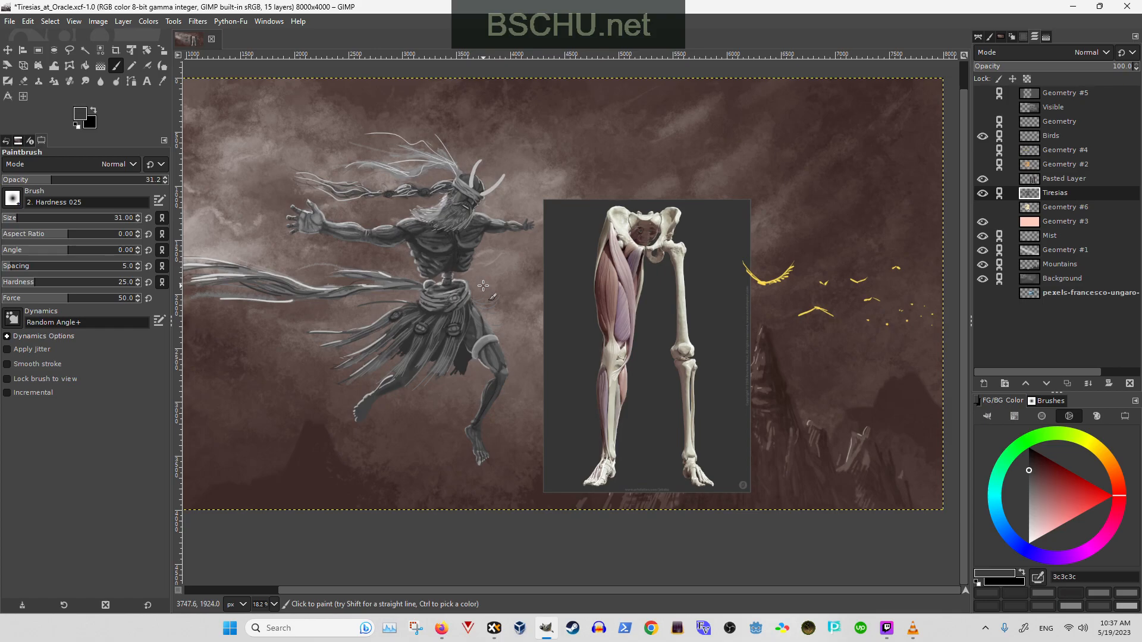
pyautogui.scroll(-2, 448, 397)
pyautogui.hscroll(-2, 448, 398)
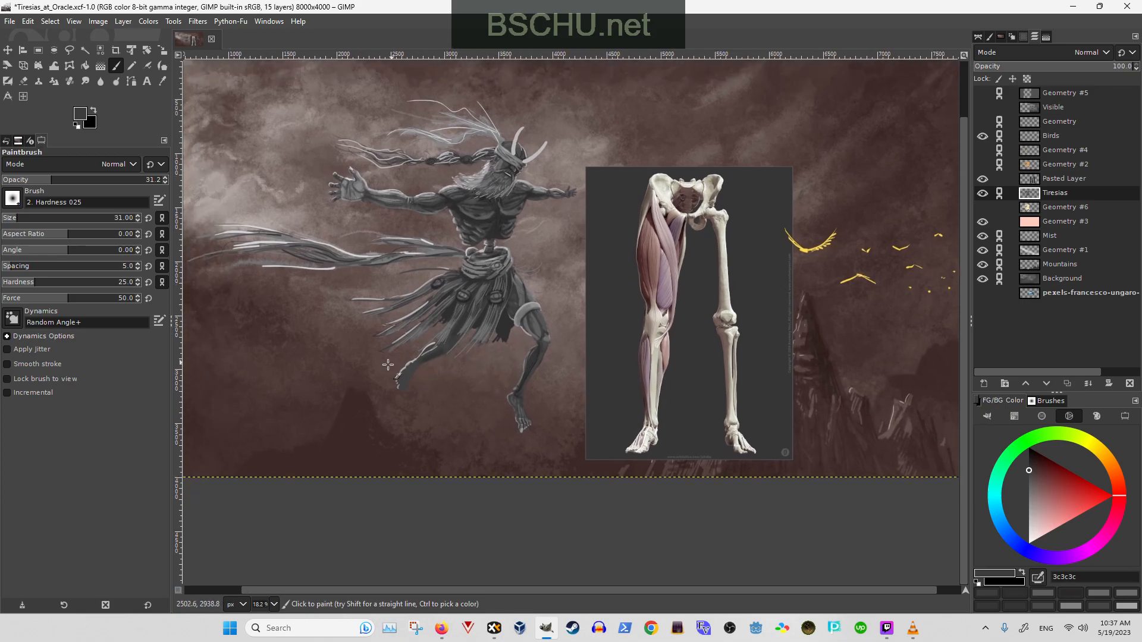
pyautogui.scroll(1, 387, 365)
pyautogui.keyDown('ctrl'); pyautogui.scroll(2, 416, 363); pyautogui.keyUp('ctrl')
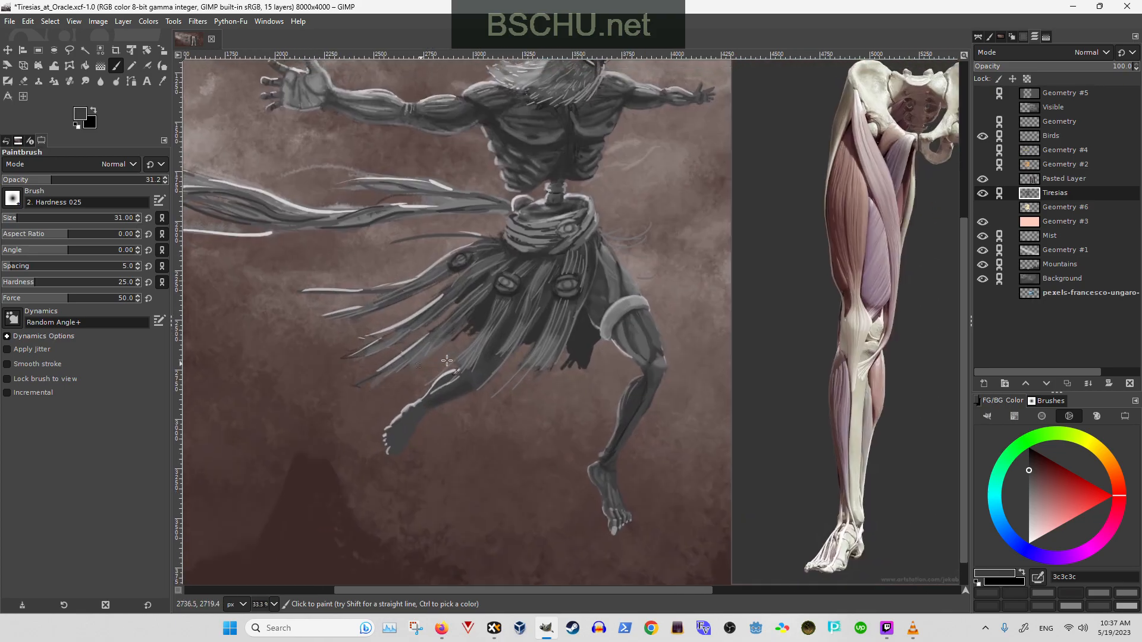
pyautogui.keyDown('ctrl'); pyautogui.scroll(2, 447, 361); pyautogui.keyUp('ctrl')
pyautogui.keyDown('ctrl'); pyautogui.scroll(1, 427, 374); pyautogui.keyUp('ctrl')
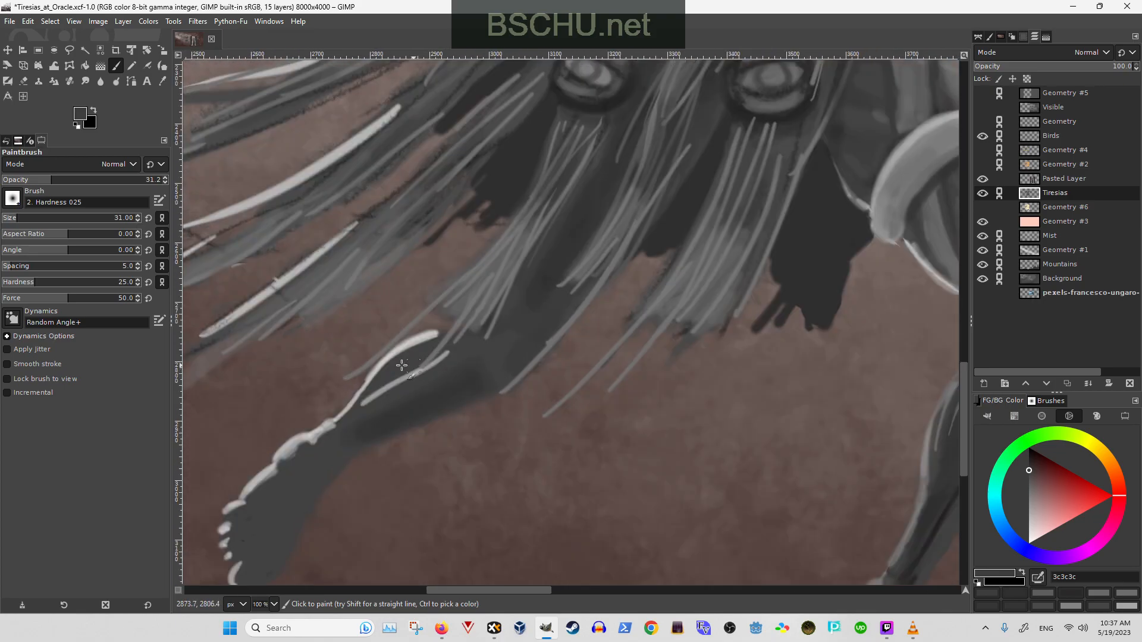
pyautogui.hotkey('shift', 'e')
pyautogui.moveTo(374, 357); pyautogui.dragTo(341, 378)
pyautogui.moveTo(416, 325)
pyautogui.mouseDown()
pyautogui.moveTo(363, 366)
pyautogui.moveTo(406, 328)
pyautogui.moveTo(344, 406)
pyautogui.mouseUp()
pyautogui.moveTo(382, 343)
pyautogui.mouseDown()
pyautogui.moveTo(436, 328)
pyautogui.moveTo(389, 341)
pyautogui.moveTo(401, 370)
pyautogui.moveTo(423, 349)
pyautogui.moveTo(385, 368)
pyautogui.moveTo(424, 344)
pyautogui.moveTo(401, 353)
pyautogui.moveTo(421, 348)
pyautogui.moveTo(374, 383)
pyautogui.moveTo(416, 345)
pyautogui.moveTo(385, 364)
pyautogui.moveTo(405, 358)
pyautogui.moveTo(441, 376)
pyautogui.moveTo(424, 376)
pyautogui.moveTo(449, 349)
pyautogui.moveTo(414, 377)
pyautogui.moveTo(429, 355)
pyautogui.mouseUp()
# - Sample 414141 and 979595 from the rear calf and refine the muscle highlight at brush size 21
pyautogui.press('p')
pyautogui.keyDown('ctrl'); pyautogui.click(423, 349); pyautogui.keyUp('ctrl')
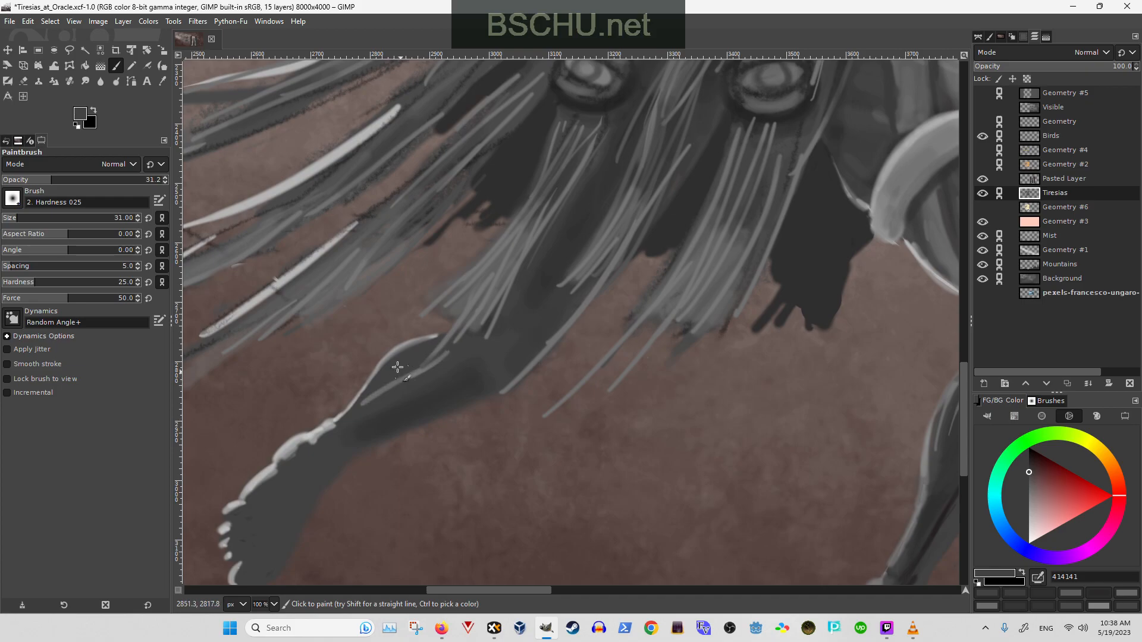
pyautogui.press('o')
pyautogui.click(396, 348)
pyautogui.press('p')
pyautogui.moveTo(438, 359)
pyautogui.mouseDown()
pyautogui.moveTo(360, 414)
pyautogui.moveTo(436, 358)
pyautogui.moveTo(395, 393)
pyautogui.mouseUp()
pyautogui.scroll(-3, 410, 357)
pyautogui.hscroll(-2, 410, 357)
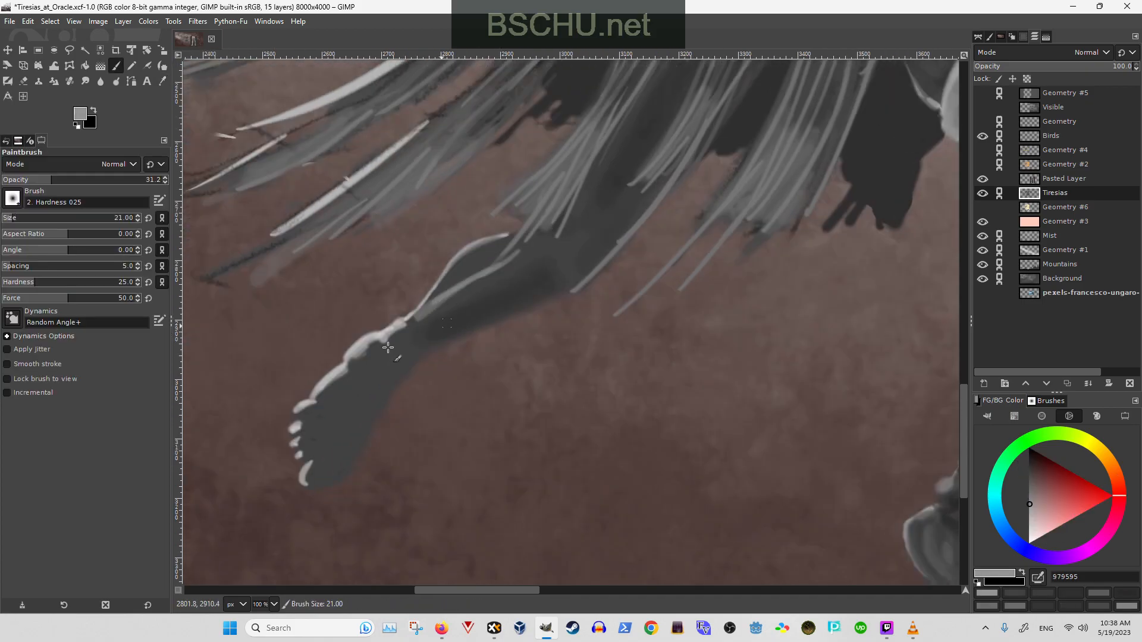
# - Sample 343434 from the rear calf, and erase stray strokes around the knee and along the undersides of the calf and foot at size 31
pyautogui.press('o')
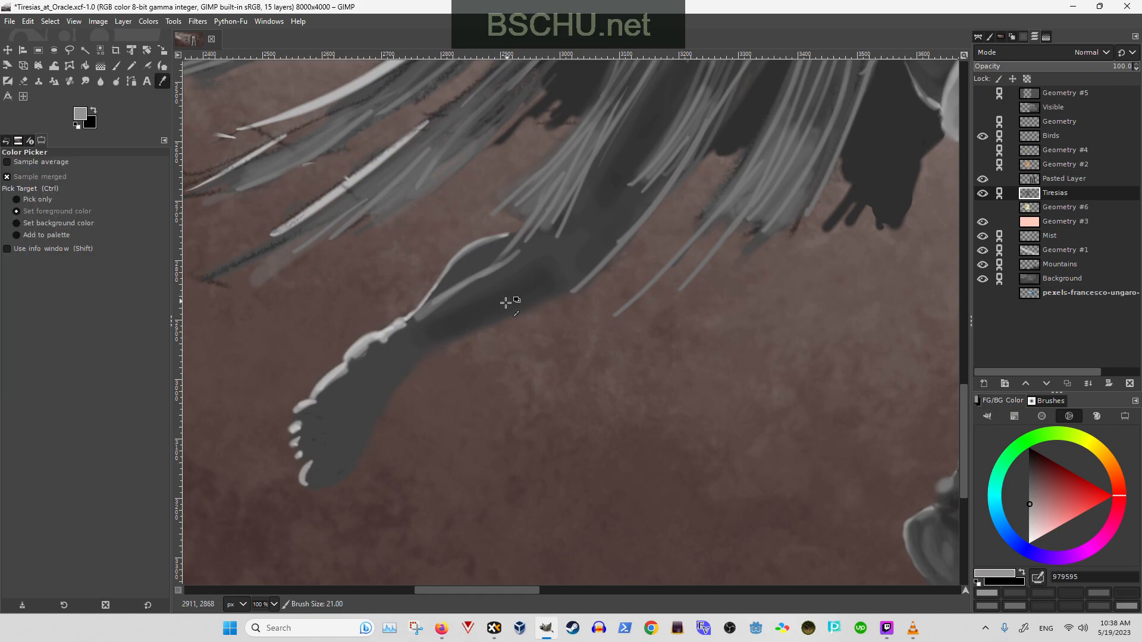
pyautogui.click(509, 301)
pyautogui.hotkey('shift', 'e')
pyautogui.moveTo(526, 230)
pyautogui.mouseDown()
pyautogui.moveTo(541, 231)
pyautogui.moveTo(500, 230)
pyautogui.moveTo(467, 253)
pyautogui.mouseUp()
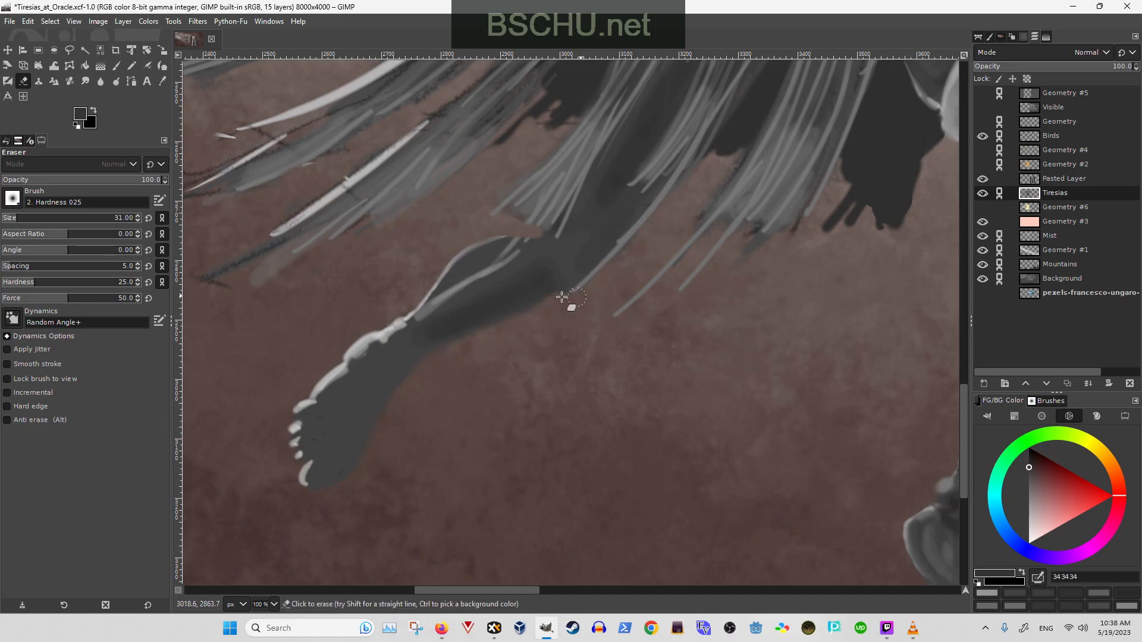
pyautogui.moveTo(622, 257); pyautogui.dragTo(556, 303)
pyautogui.moveTo(326, 428); pyautogui.dragTo(419, 376)
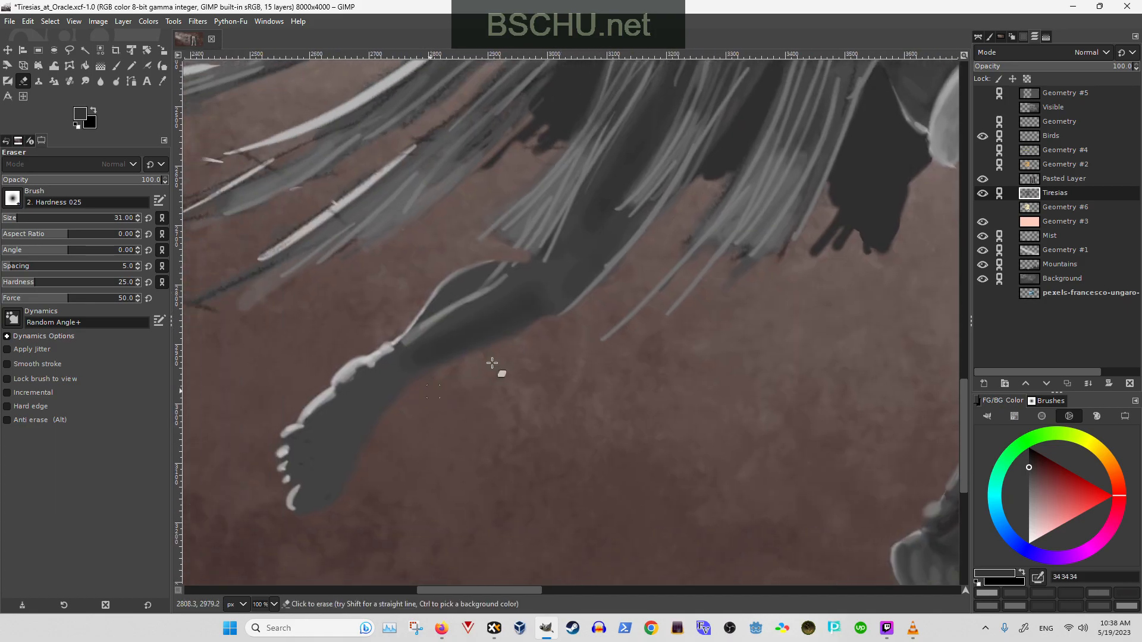
pyautogui.moveTo(532, 329); pyautogui.dragTo(447, 371)
# - Darken the underside of the rear calf with sampled 333333 at brush size 21, and trim the edge of the sole
pyautogui.press('o')
pyautogui.click(494, 322)
pyautogui.press('p')
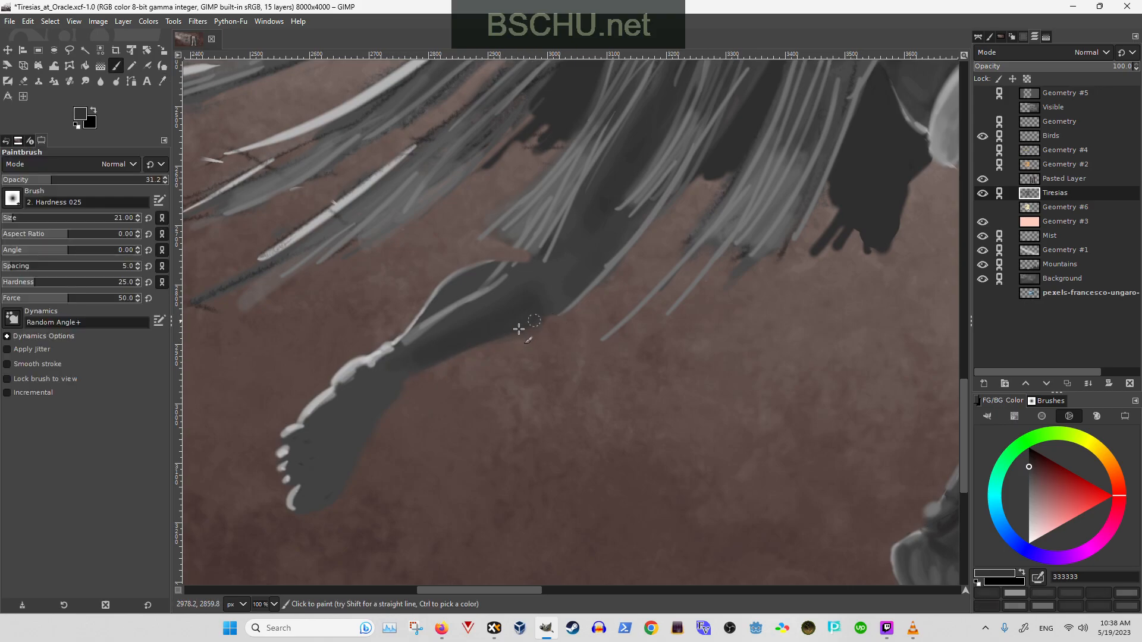
pyautogui.scroll(-2, 450, 317)
pyautogui.hscroll(-1, 451, 317)
pyautogui.hotkey('shift', 'e')
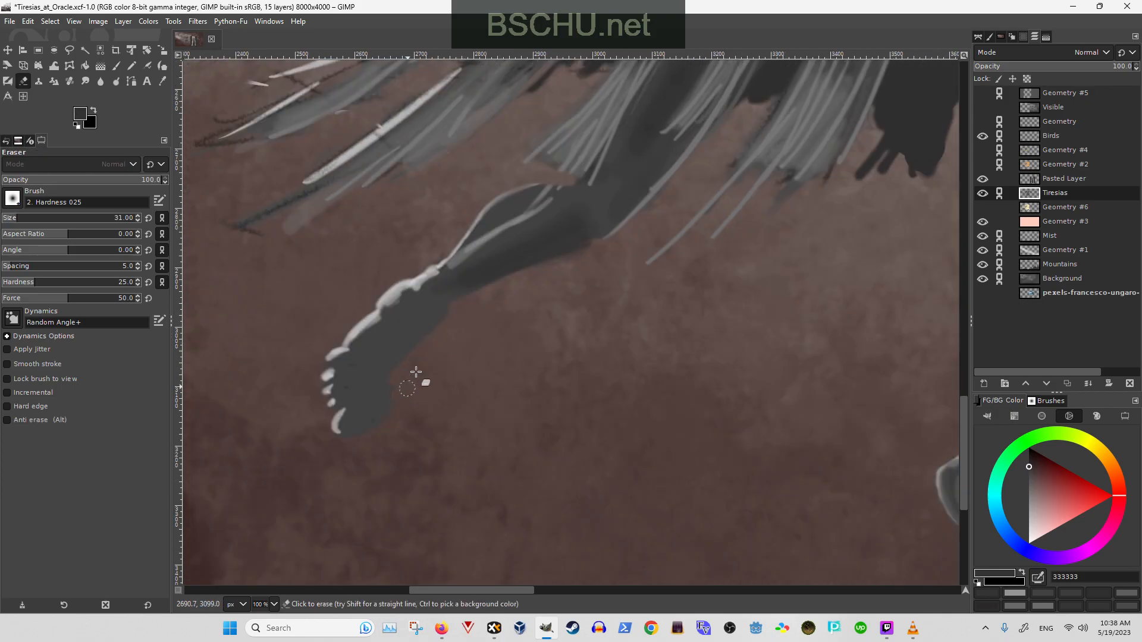
# - Examine the rear leg and foot in proportion to the whole lower body and the anatomy reference
pyautogui.scroll(-3, 504, 256)
pyautogui.scroll(1, 401, 373)
pyautogui.hscroll(1, 401, 373)
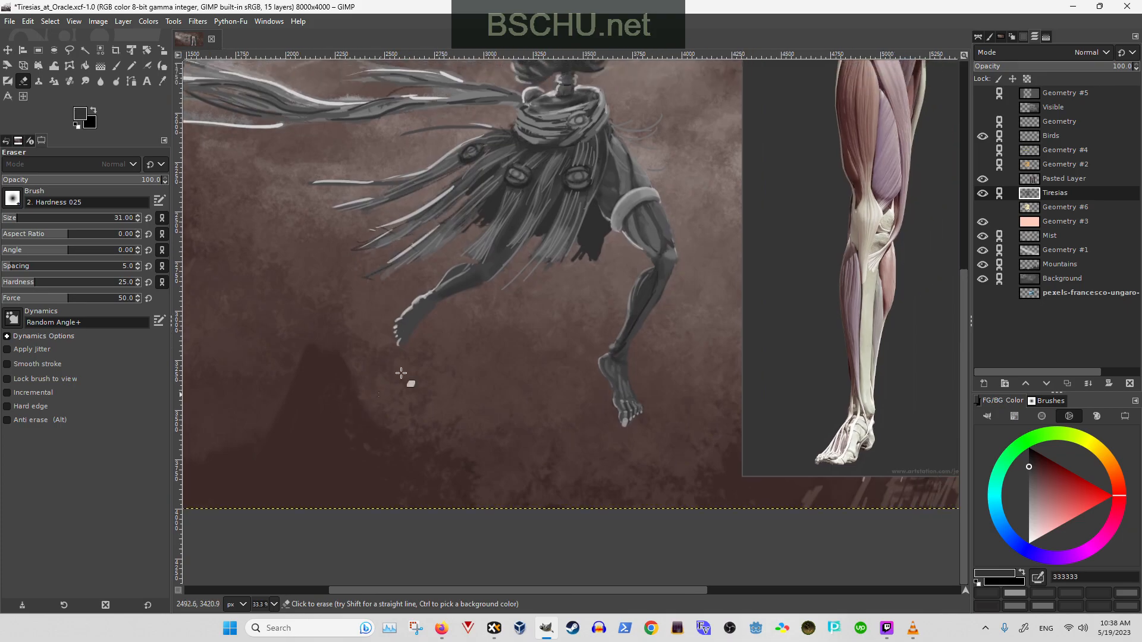
pyautogui.scroll(1, 388, 369)
pyautogui.hscroll(1, 387, 369)
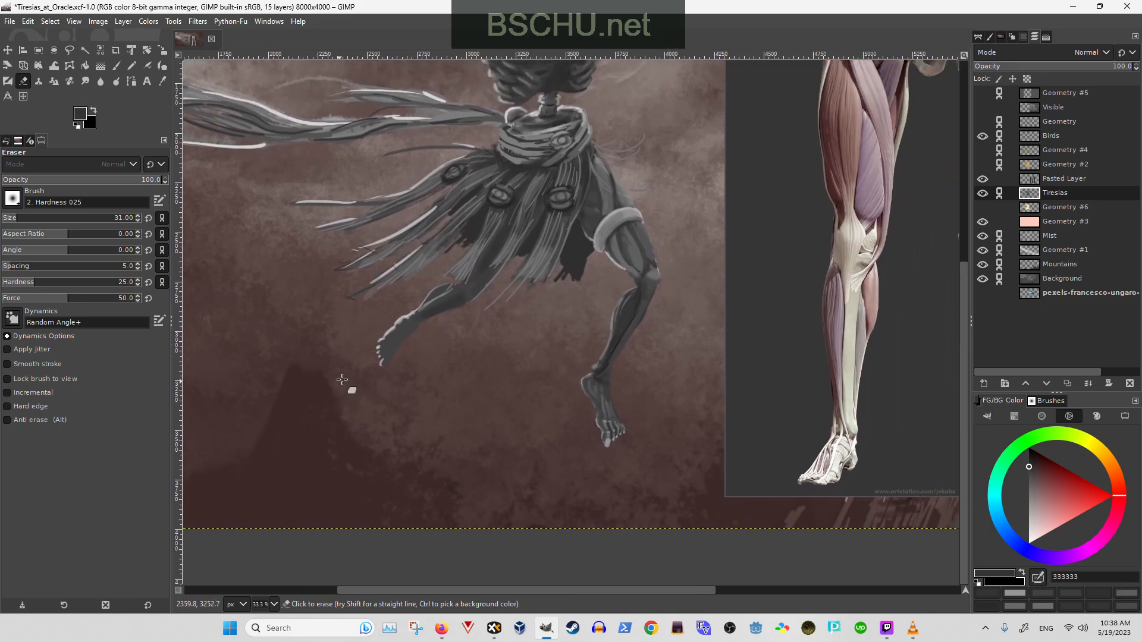
pyautogui.scroll(3, 408, 342)
pyautogui.hscroll(1, 407, 342)
pyautogui.scroll(-1, 398, 370)
pyautogui.hscroll(-1, 398, 371)
pyautogui.scroll(1, 398, 371)
pyautogui.scroll(1, 344, 434)
pyautogui.scroll(-1, 336, 417)
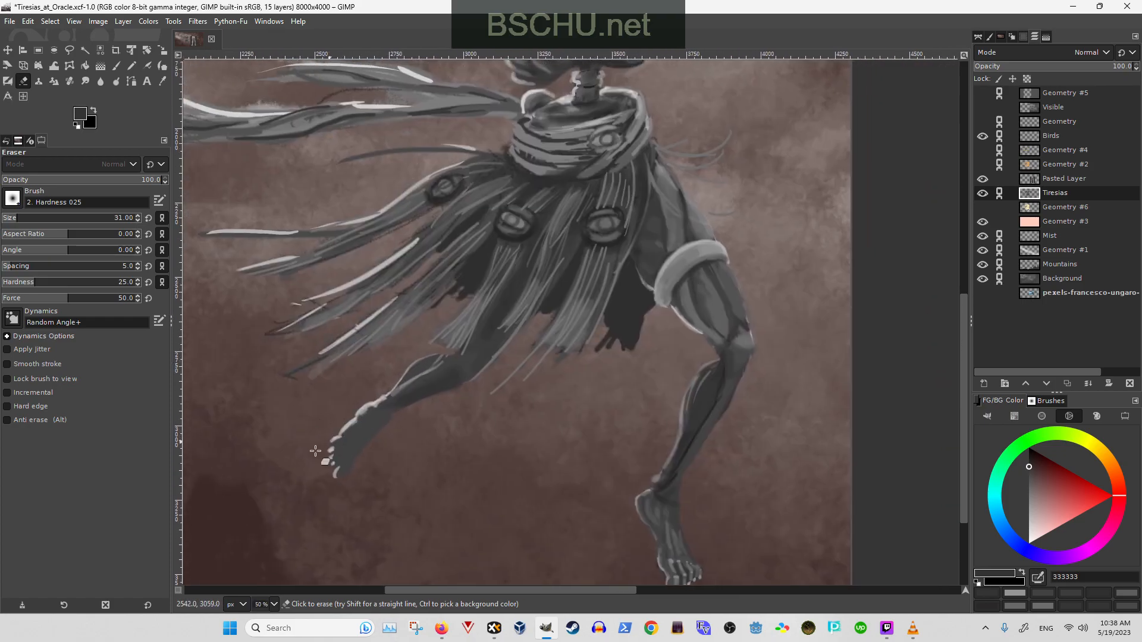
# - Paint 333333 shading on the inner side of the rear ankle's rim highlight at brush size 21
pyautogui.scroll(1, 347, 428)
pyautogui.scroll(2, 347, 429)
pyautogui.press('o')
pyautogui.scroll(-1, 506, 342)
pyautogui.hscroll(-1, 439, 339)
pyautogui.press('p')
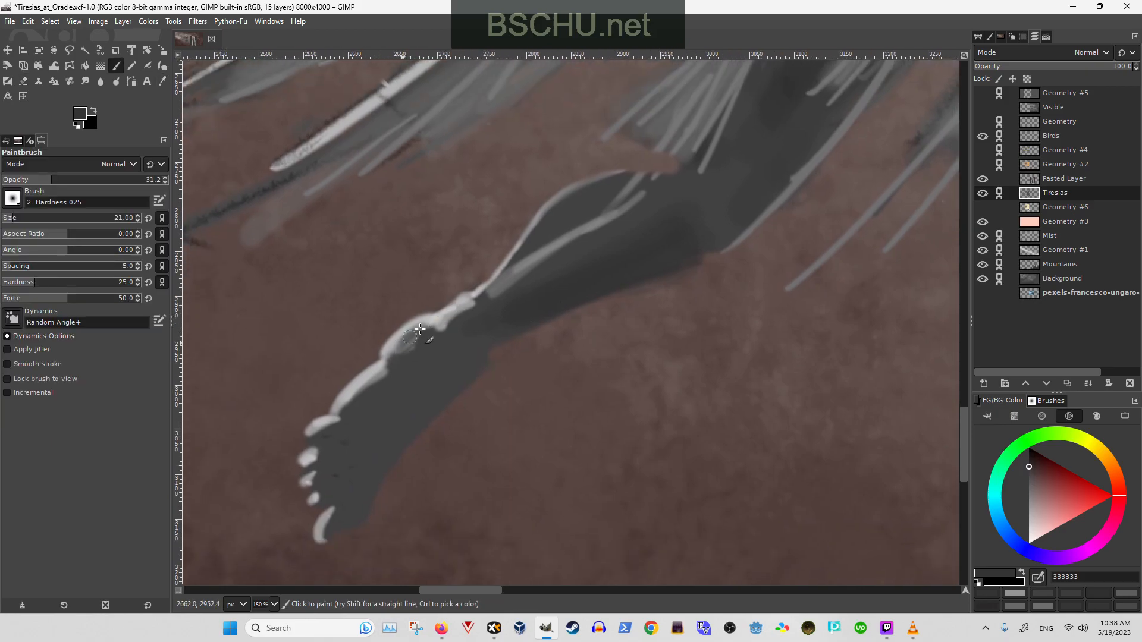
# - Sample b6b5b5 and 414141 from the rear leg to refine the rim light and dark fill of the upper calf
pyautogui.press('o')
pyautogui.click(491, 283)
pyautogui.scroll(1, 494, 297)
pyautogui.hscroll(1, 495, 296)
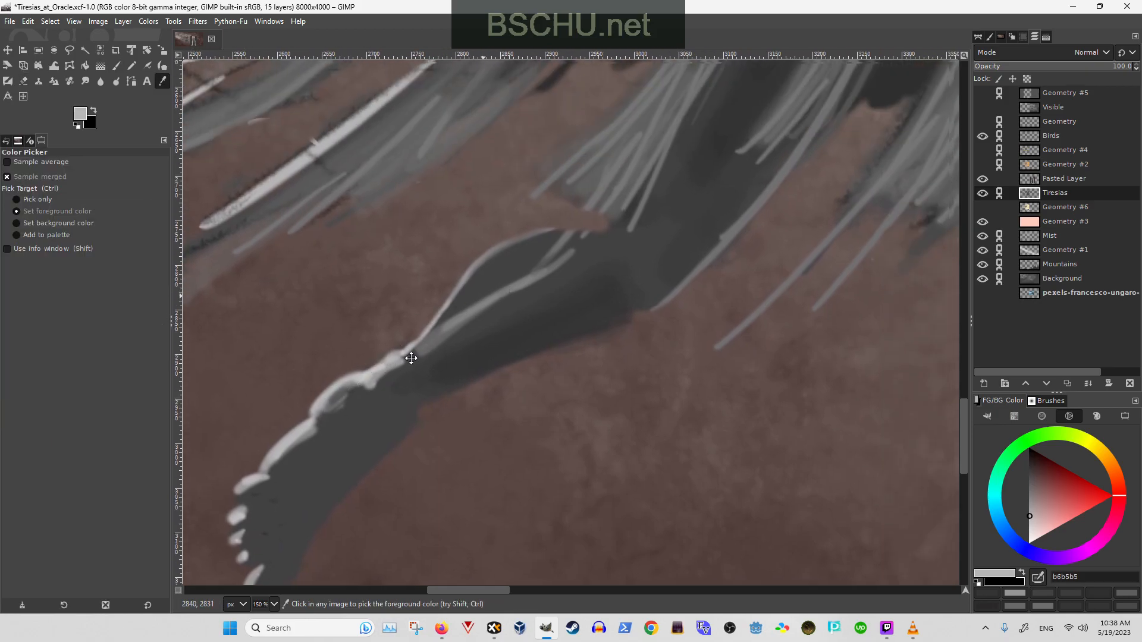
pyautogui.scroll(1, 468, 307)
pyautogui.hscroll(1, 467, 306)
pyautogui.press('p')
pyautogui.keyDown('ctrl'); pyautogui.click(446, 331); pyautogui.keyUp('ctrl')
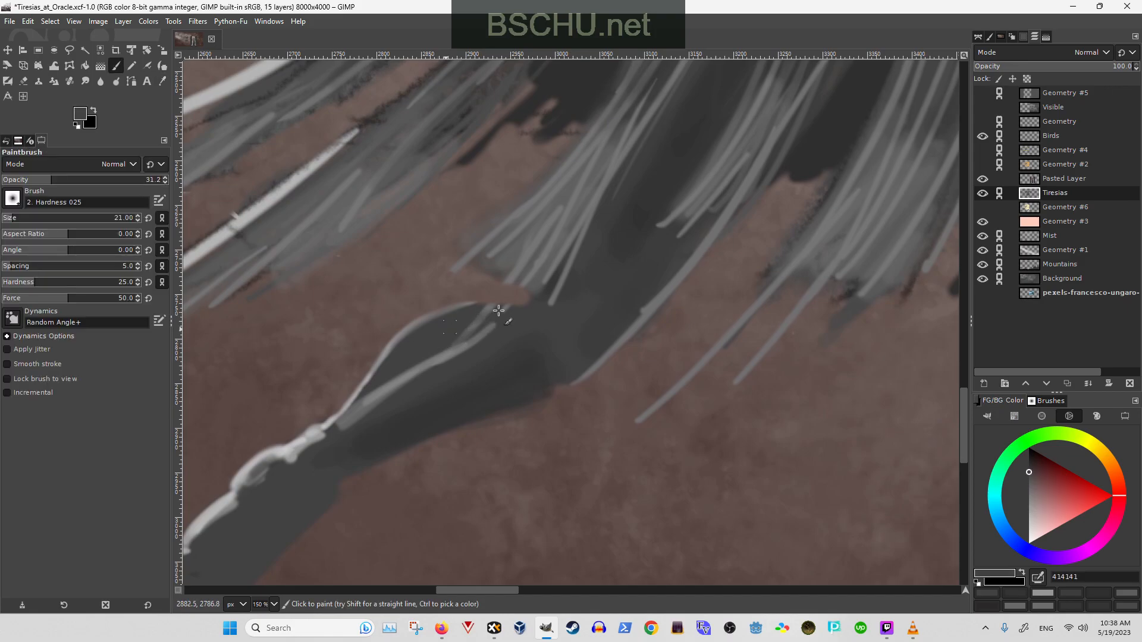
# - Try a long highlight stroke down the rear calf with a1a09f sampled from the leg
pyautogui.scroll(-1, 357, 392)
pyautogui.hscroll(-1, 357, 392)
pyautogui.press('o')
pyautogui.click(375, 389)
pyautogui.press('p')
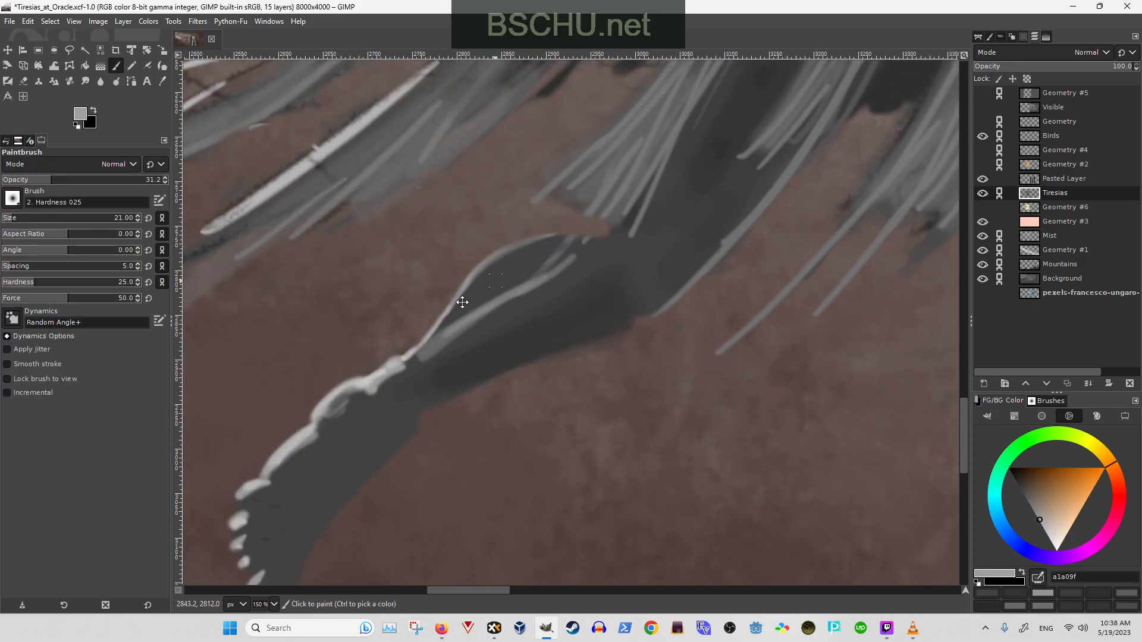
pyautogui.scroll(1, 476, 304)
pyautogui.hscroll(1, 475, 304)
pyautogui.moveTo(491, 303)
pyautogui.mouseDown()
pyautogui.moveTo(422, 312)
pyautogui.moveTo(375, 354)
pyautogui.moveTo(476, 292)
pyautogui.moveTo(435, 304)
pyautogui.moveTo(387, 332)
pyautogui.moveTo(398, 359)
pyautogui.moveTo(487, 296)
pyautogui.moveTo(375, 355)
pyautogui.mouseUp()
pyautogui.hotkey('ctrl', 'z')
# - Broaden the light band along the upper edge of the rear calf with a1a09f at brush size 31
pyautogui.press('o')
pyautogui.click(445, 311)
pyautogui.press('p')
pyautogui.hotkey('shift', ']')
pyautogui.moveTo(467, 300); pyautogui.dragTo(442, 298)
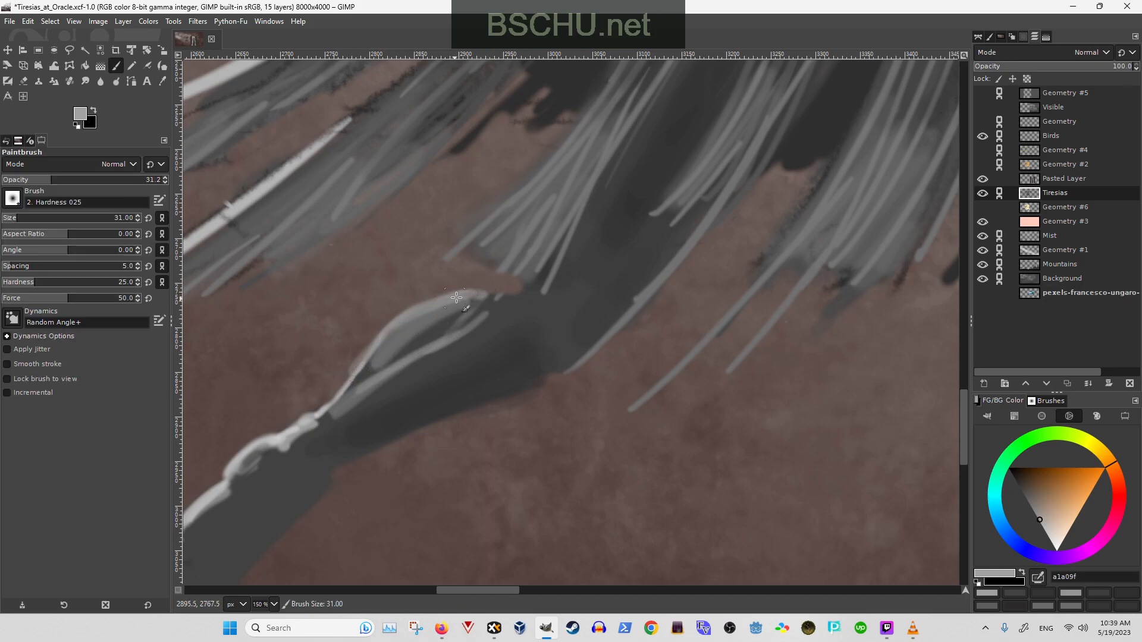
# - Sample 3d3d3d from the rear calf and paint over the inner side of the calf and ankle highlights at brush size 41
pyautogui.press('o')
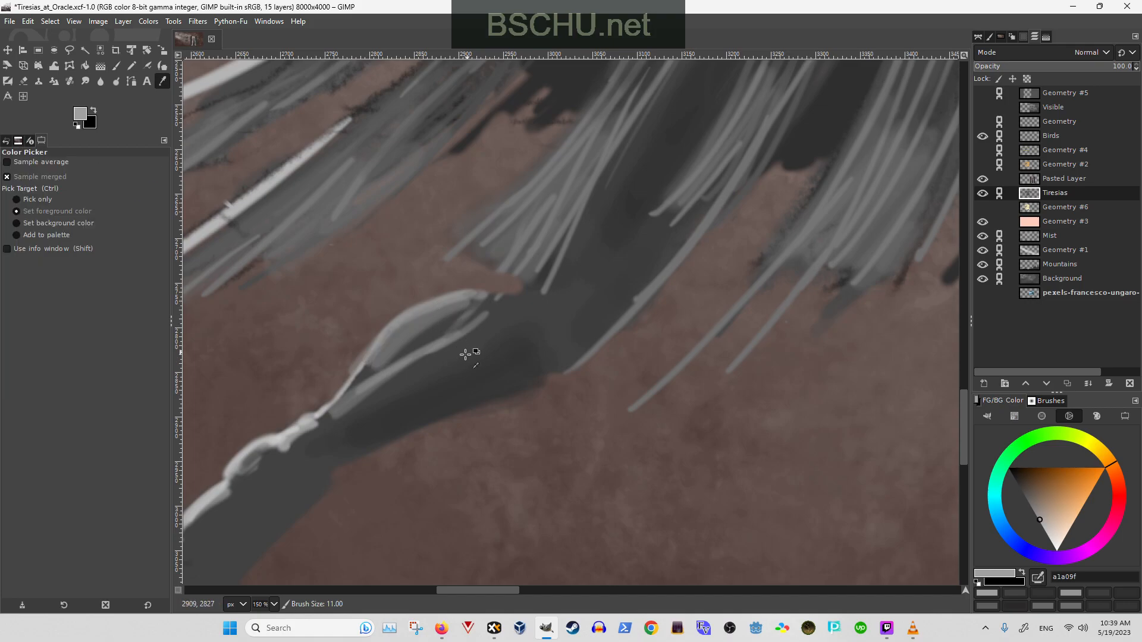
pyautogui.click(470, 355)
pyautogui.scroll(-2, 465, 309)
pyautogui.press('p')
pyautogui.hotkey('shift', ']')
pyautogui.hotkey('shift', ']')
pyautogui.hotkey('shift', ']')
pyautogui.moveTo(492, 255)
pyautogui.mouseDown()
pyautogui.moveTo(326, 344)
pyautogui.moveTo(475, 250)
pyautogui.moveTo(359, 322)
pyautogui.mouseUp()
pyautogui.press('space')
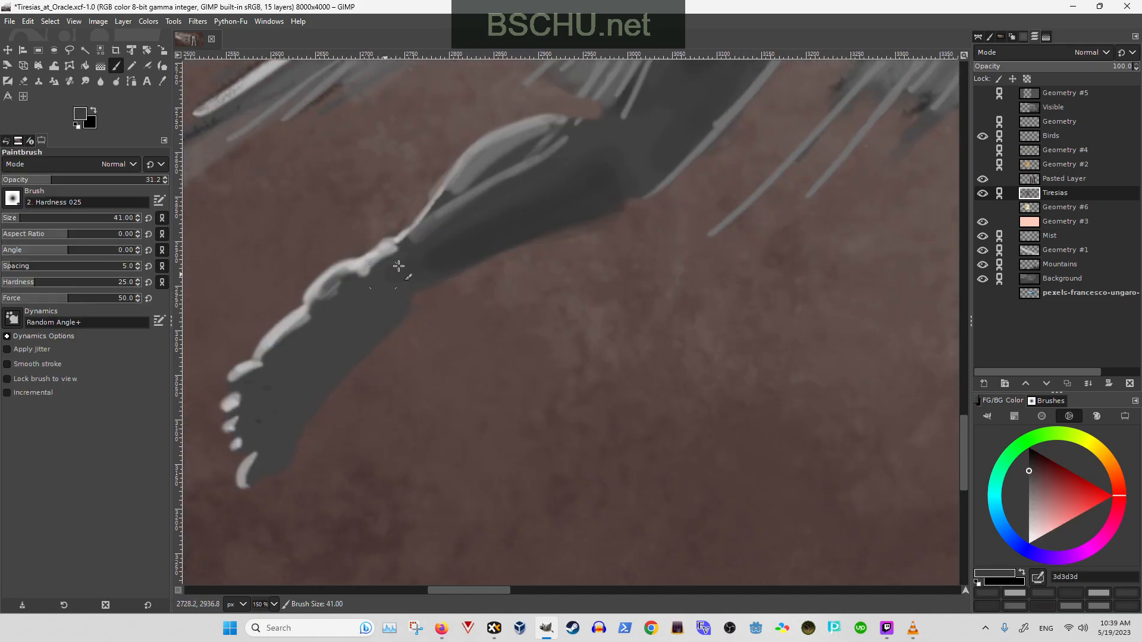
pyautogui.moveTo(394, 259)
pyautogui.mouseDown()
pyautogui.moveTo(332, 300)
pyautogui.moveTo(363, 275)
pyautogui.moveTo(312, 340)
pyautogui.mouseUp()
pyautogui.press('space')
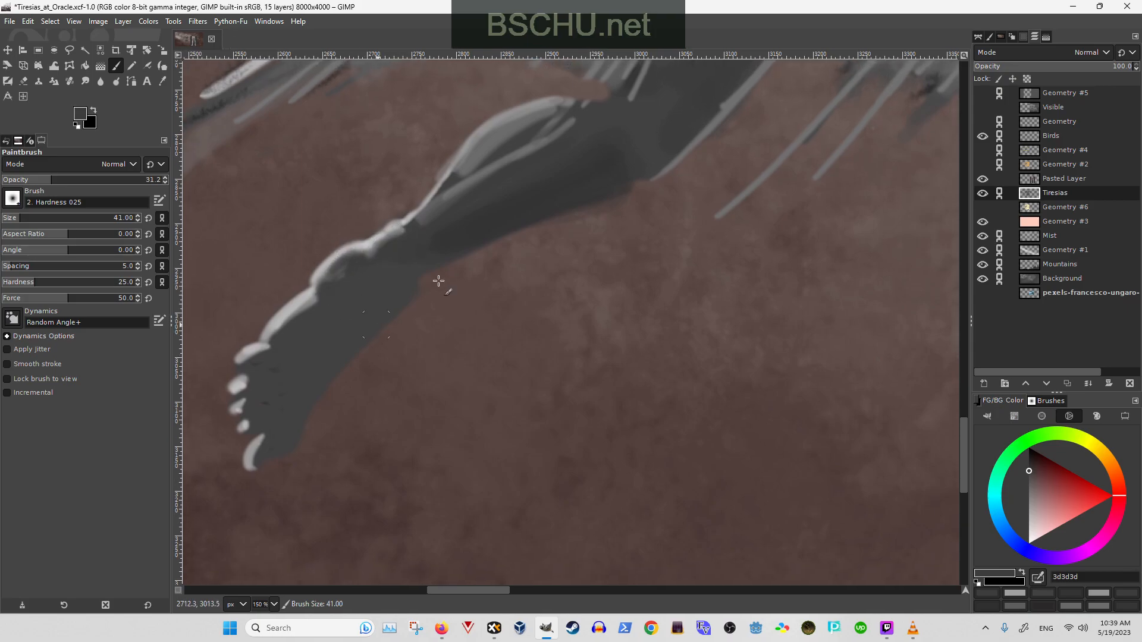
# - Shade the rear ankle with sampled dark greys including 393939, and erase along the heel and sole at size 31 to slim the foot
pyautogui.keyDown('ctrl'); pyautogui.click(510, 222); pyautogui.keyUp('ctrl')
pyautogui.moveTo(395, 254); pyautogui.dragTo(385, 263)
pyautogui.keyDown('ctrl'); pyautogui.click(392, 243); pyautogui.keyUp('ctrl')
pyautogui.hotkey('shift', 'e')
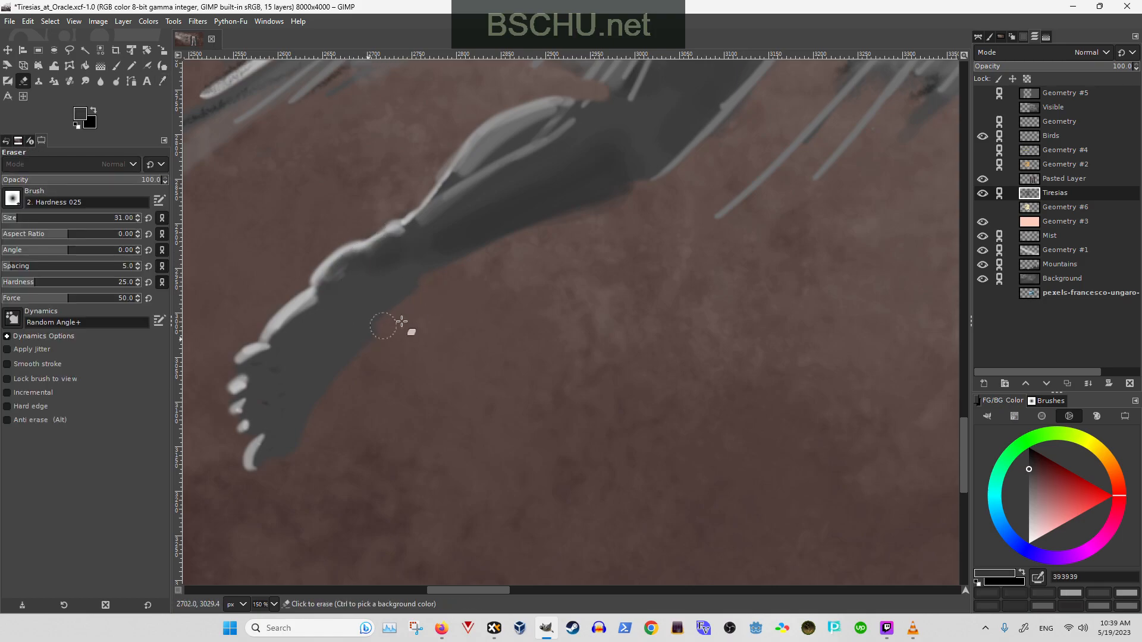
pyautogui.moveTo(282, 438); pyautogui.dragTo(387, 381)
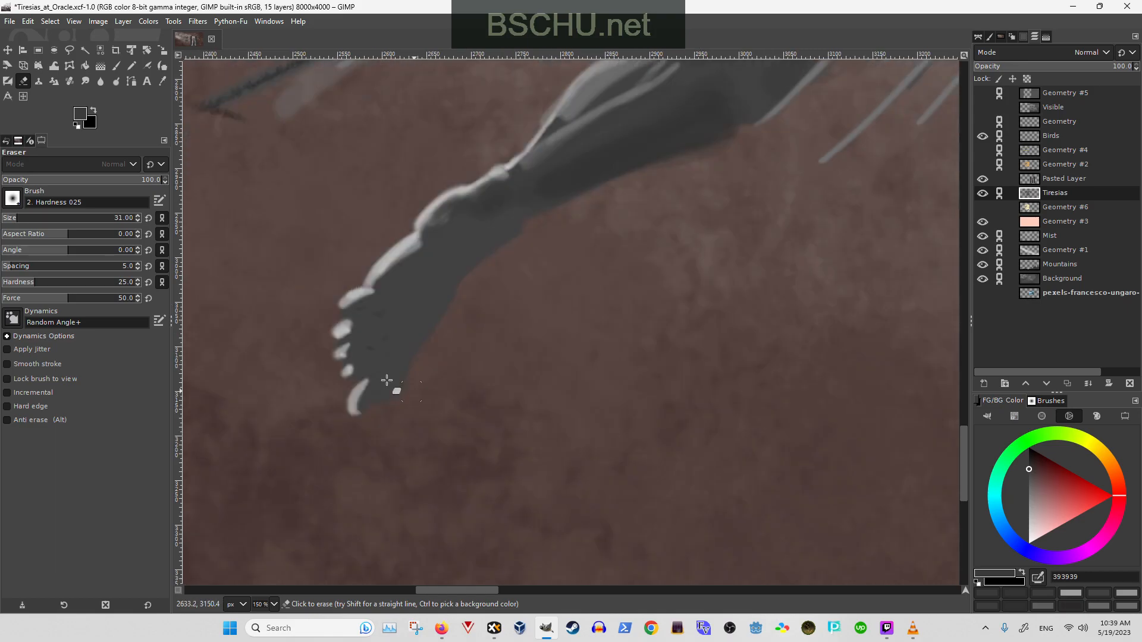
# - Outline the front half of the rear foot with a free selection, and cut and paste it as a floating selection
pyautogui.click(71, 51)
pyautogui.click(350, 228)
pyautogui.click(487, 307)
pyautogui.click(376, 473)
pyautogui.click(257, 422)
pyautogui.click(321, 242)
pyautogui.click(344, 232)
pyautogui.hotkey('ctrl', 'x')
pyautogui.hotkey('ctrl', 'v')
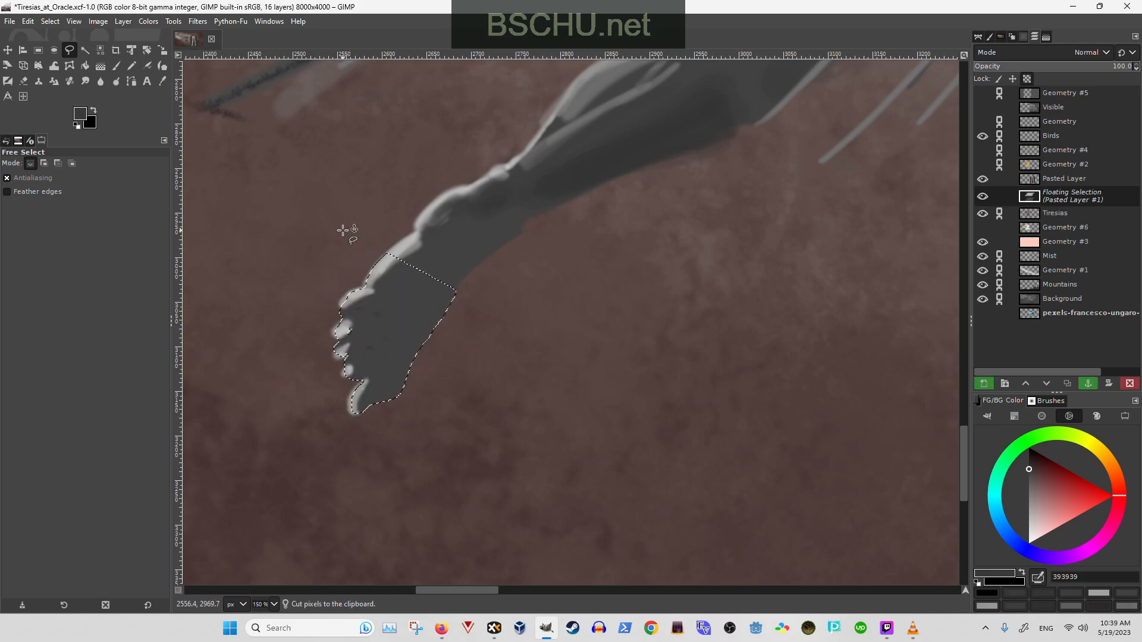
# - Place the cut front half of the rear foot on its own layer, shift it closer to the ankle, and merge it down into Tiresias
pyautogui.hotkey('shift', 'ctrl', 'n')
pyautogui.press('m')
pyautogui.moveTo(399, 315); pyautogui.dragTo(419, 296)
pyautogui.scroll(-2, 324, 381)
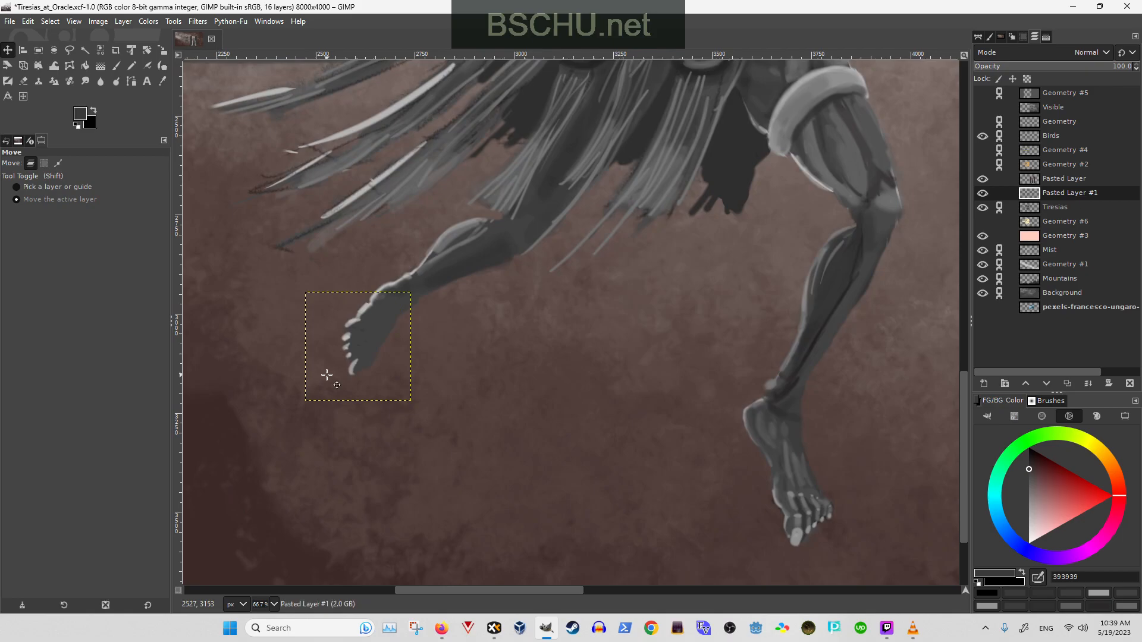
pyautogui.rightClick(1077, 194)
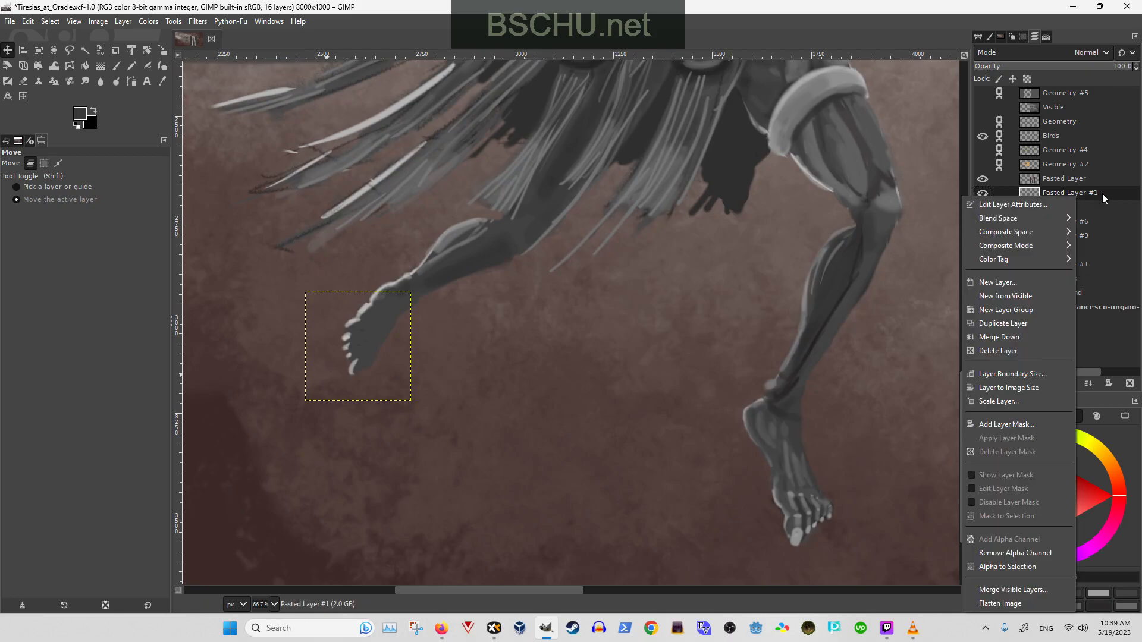
pyautogui.click(1027, 337)
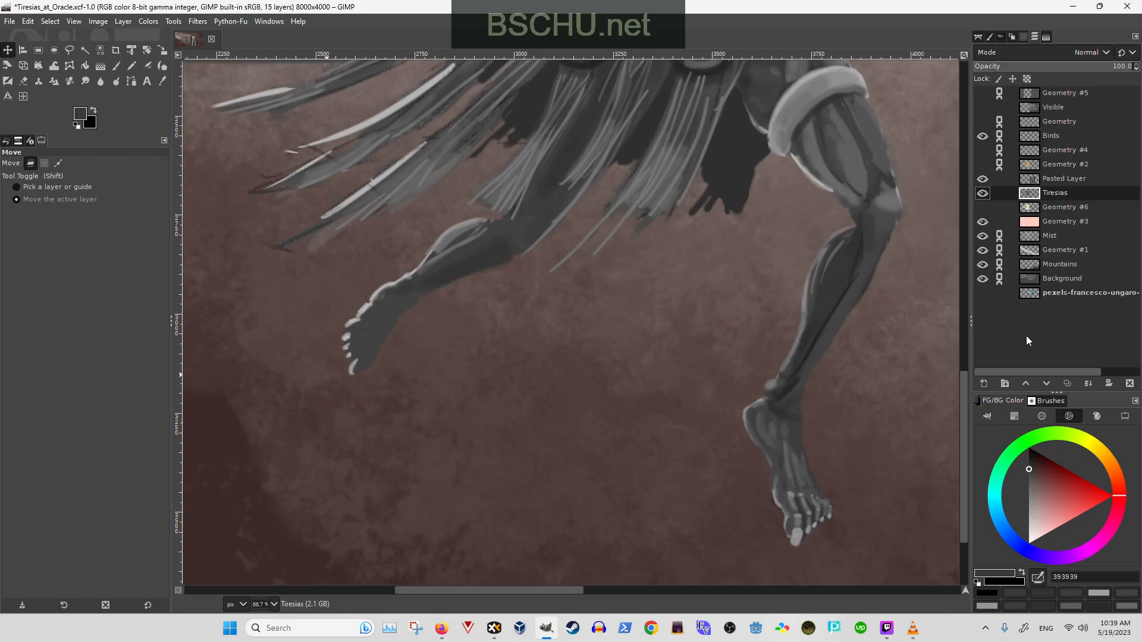
# - Bridge the seam in the rear instep highlight with sampled greys including afaeae and 969190, and trim the ankle edge with the eraser at size 31
pyautogui.scroll(3, 417, 333)
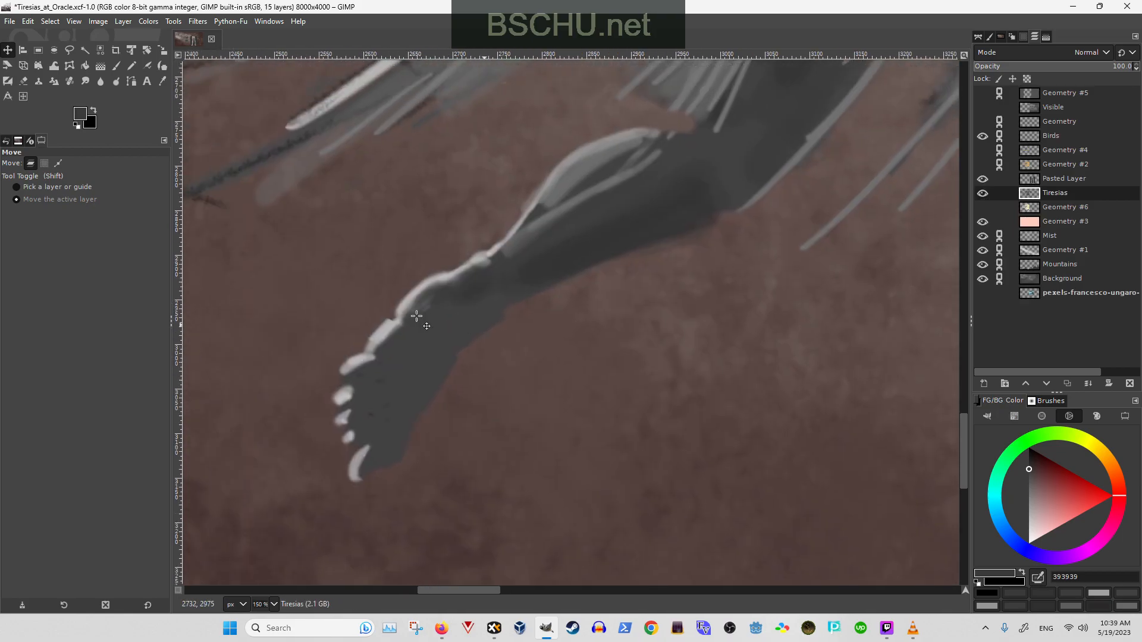
pyautogui.press('p')
pyautogui.keyDown('ctrl'); pyautogui.click(420, 305); pyautogui.keyUp('ctrl')
pyautogui.moveTo(411, 303); pyautogui.dragTo(390, 339)
pyautogui.moveTo(417, 297)
pyautogui.mouseDown()
pyautogui.moveTo(372, 338)
pyautogui.moveTo(466, 272)
pyautogui.mouseUp()
pyautogui.keyDown('ctrl'); pyautogui.click(407, 296); pyautogui.keyUp('ctrl')
pyautogui.hotkey('shift', '[')
pyautogui.hotkey('shift', '[')
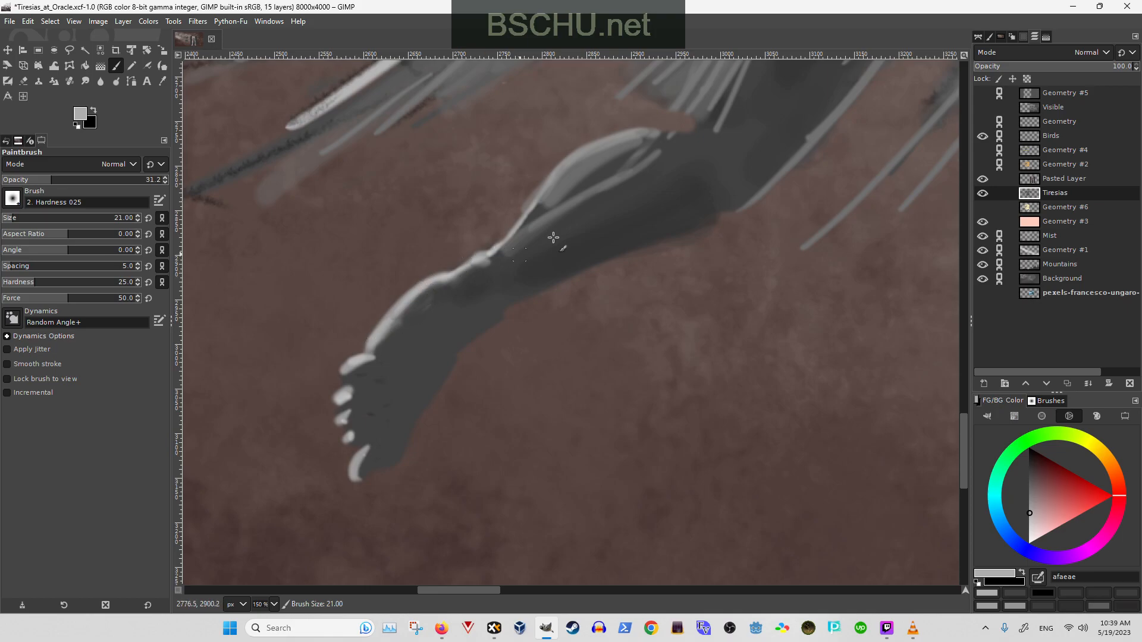
pyautogui.keyDown('ctrl'); pyautogui.click(464, 274); pyautogui.keyUp('ctrl')
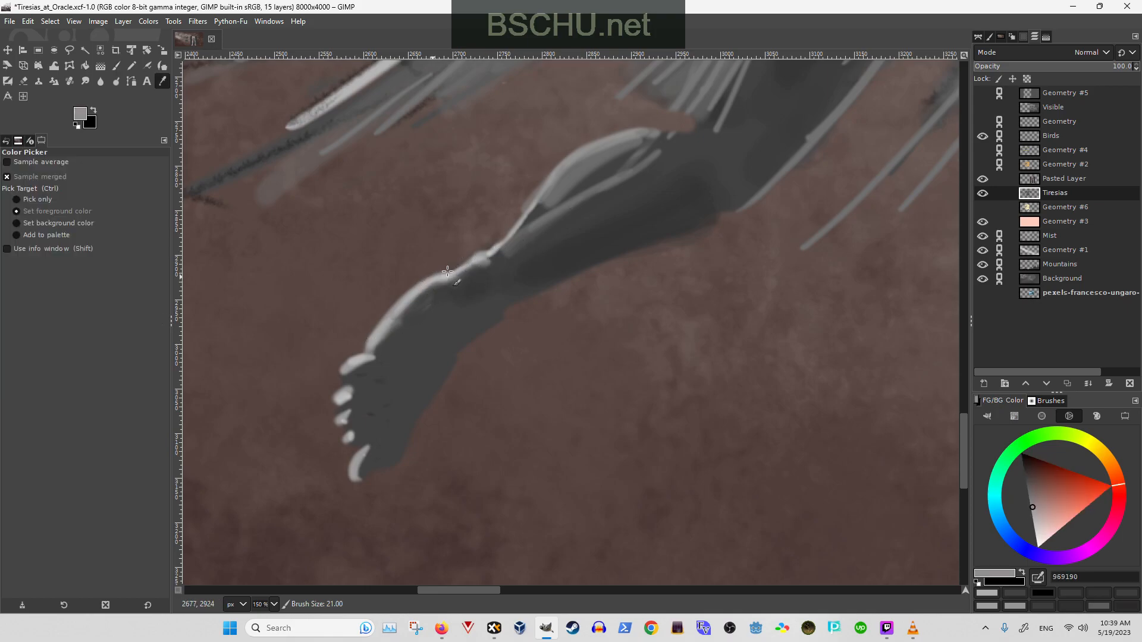
pyautogui.moveTo(461, 275); pyautogui.dragTo(462, 267)
pyautogui.scroll(3, 452, 274)
pyautogui.hscroll(2, 452, 274)
pyautogui.hotkey('shift', 'e')
pyautogui.scroll(-1, 476, 279)
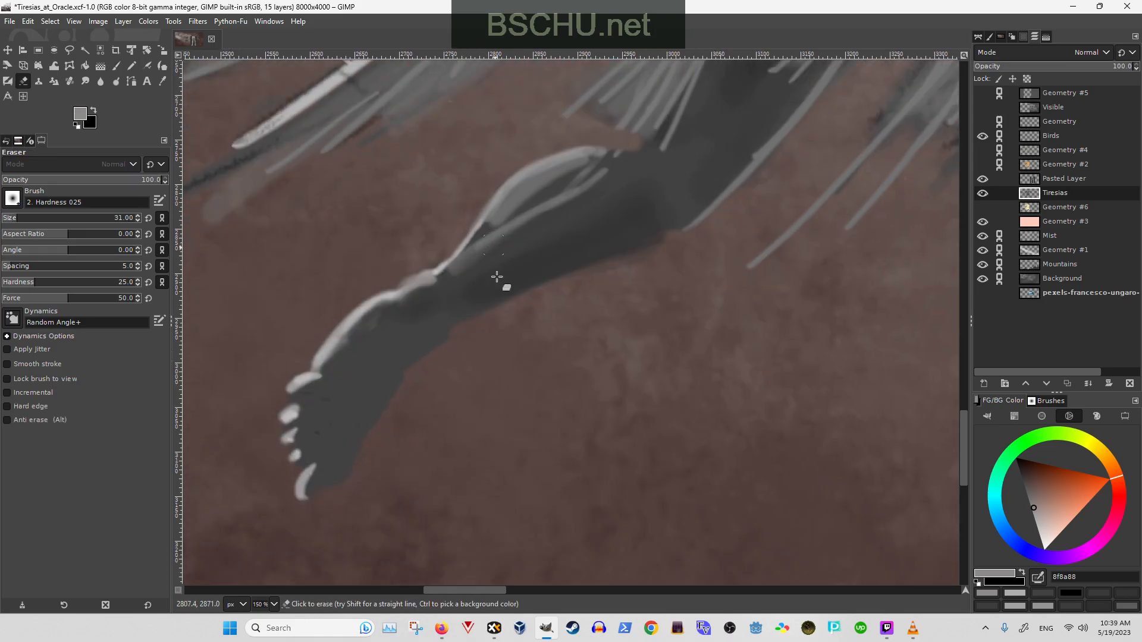
# - Sample 2e2e2e from the skirt shadow and darken the rear knee and lower thigh at brush size 21
pyautogui.scroll(3, 539, 235)
pyautogui.hscroll(2, 538, 235)
pyautogui.press('o')
pyautogui.click(760, 153)
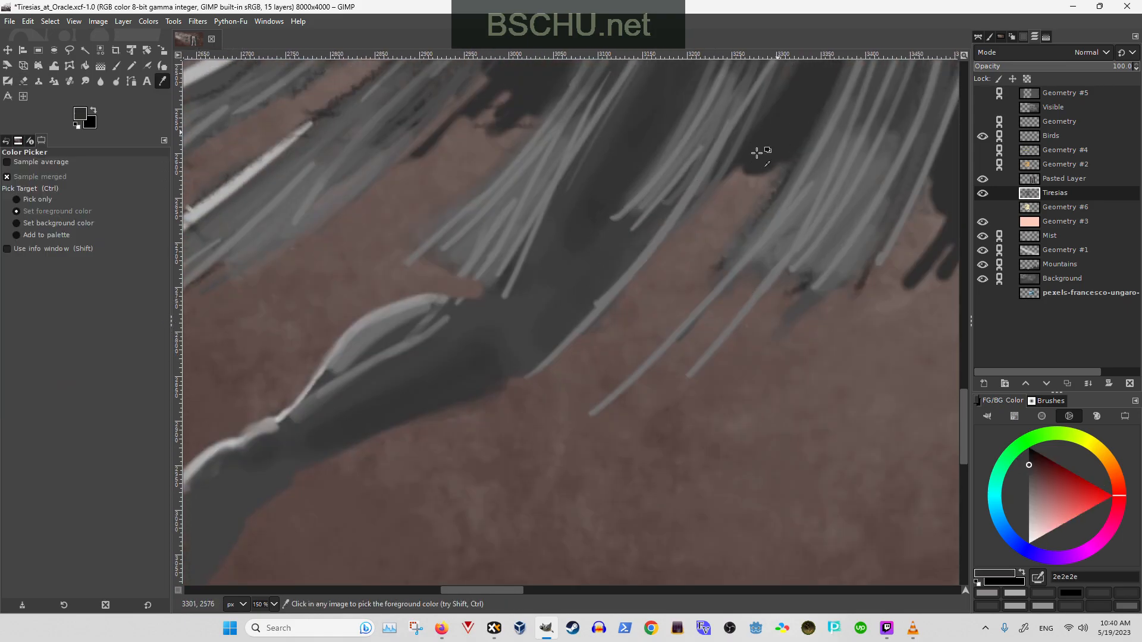
pyautogui.scroll(-2, 548, 274)
pyautogui.hscroll(-2, 548, 273)
pyautogui.press('p')
pyautogui.scroll(-2, 607, 232)
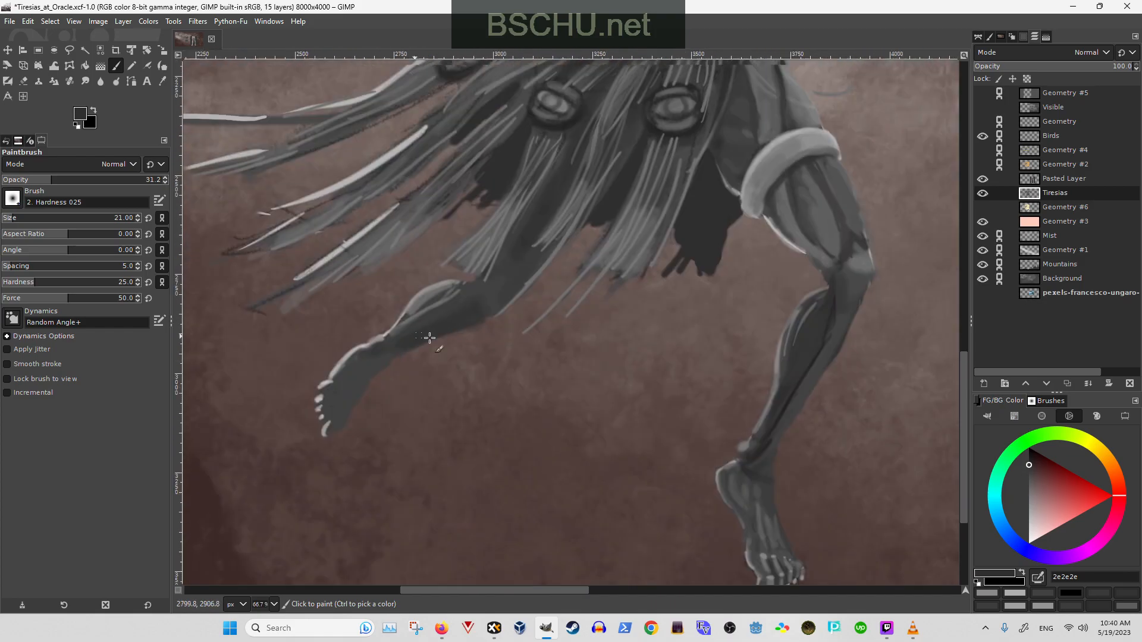
pyautogui.scroll(1, 524, 279)
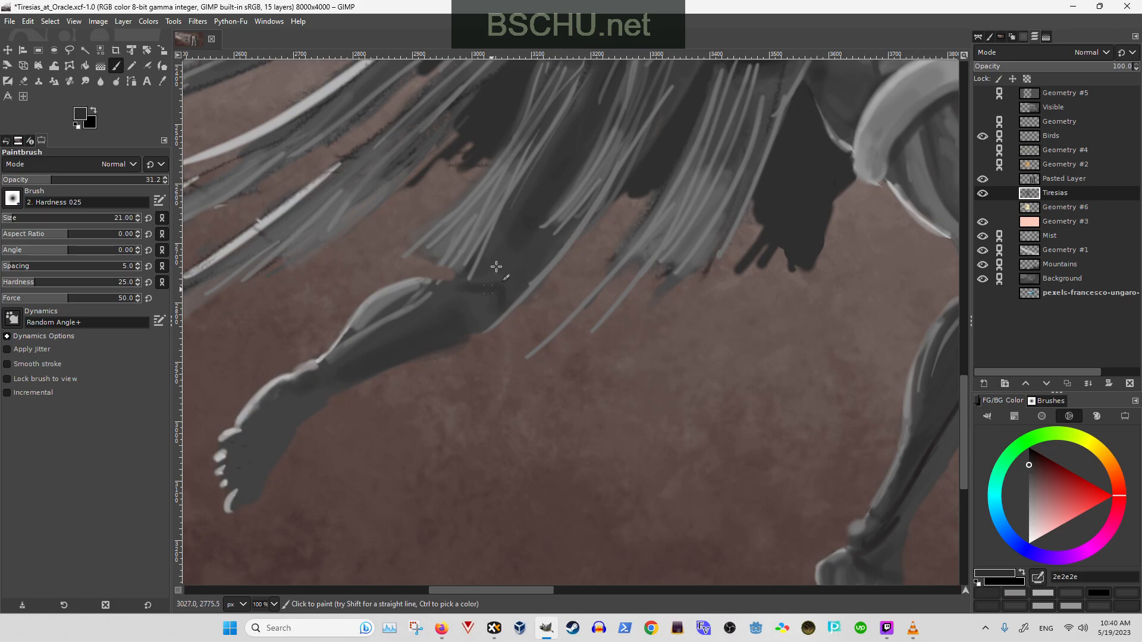
pyautogui.scroll(-2, 497, 267)
pyautogui.scroll(1, 440, 311)
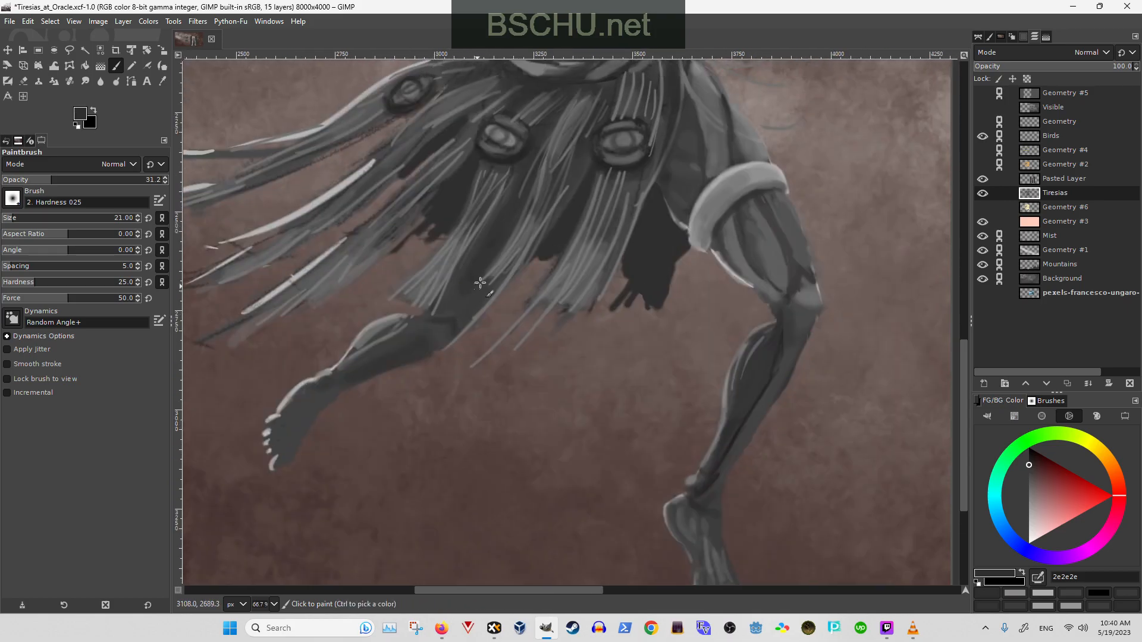
pyautogui.moveTo(480, 283); pyautogui.dragTo(544, 262)
# - Shade the rear knee and calf at brush size 31 with sampled dark greys including 3f3f3f, 333333, 414141 and 3b3b3b
pyautogui.press(']')
pyautogui.keyDown('ctrl'); pyautogui.click(389, 347); pyautogui.keyUp('ctrl')
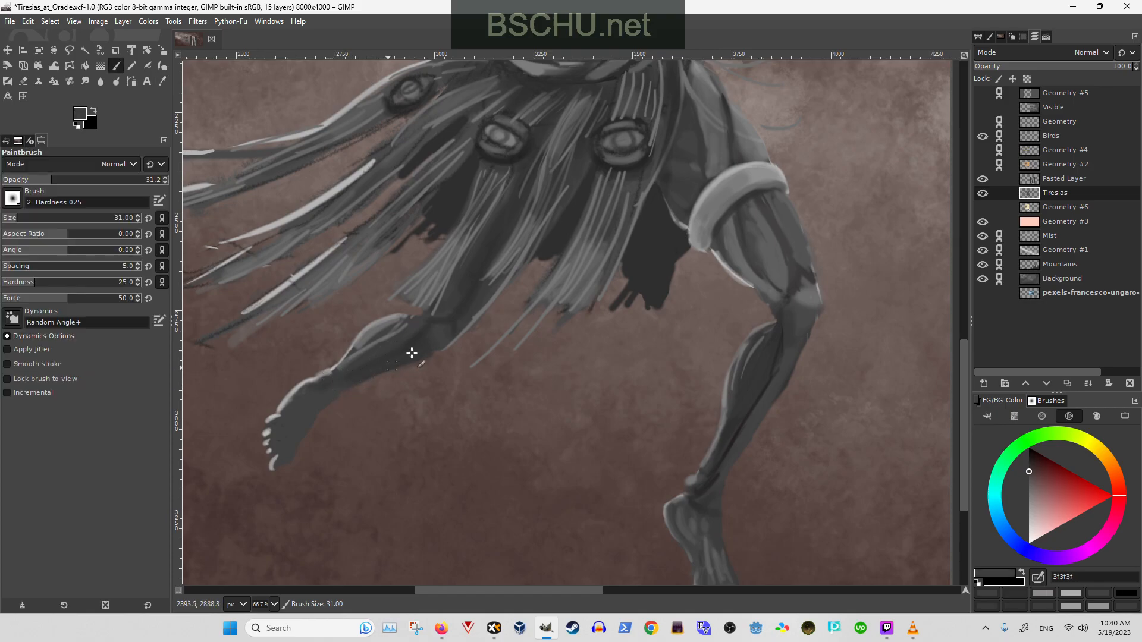
pyautogui.keyDown('ctrl'); pyautogui.click(423, 331); pyautogui.keyUp('ctrl')
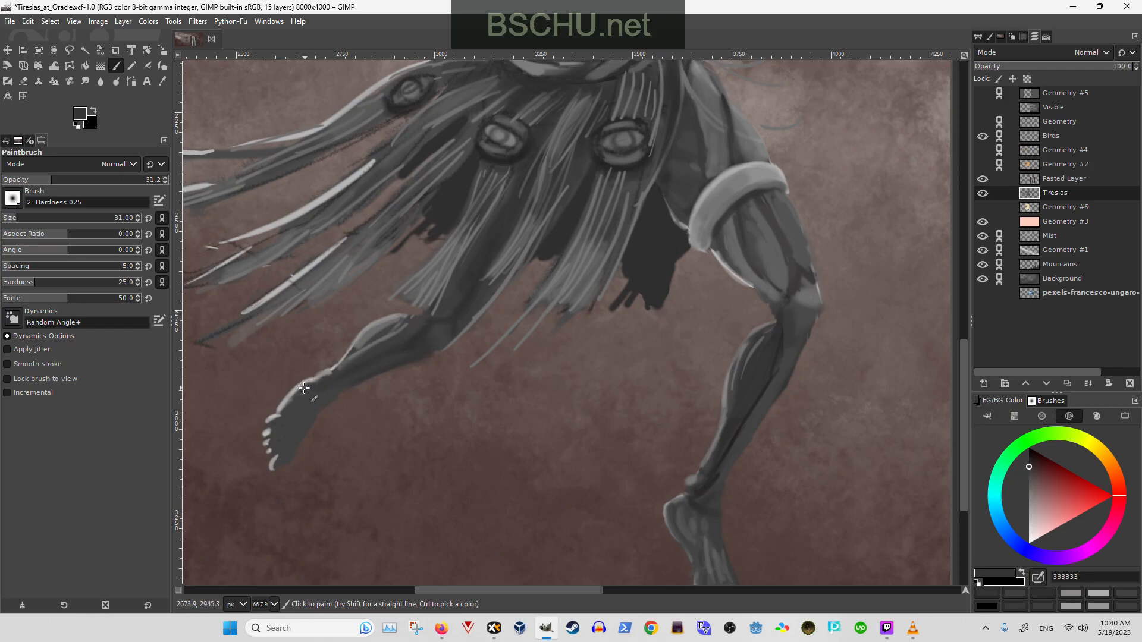
pyautogui.scroll(-3, 738, 372)
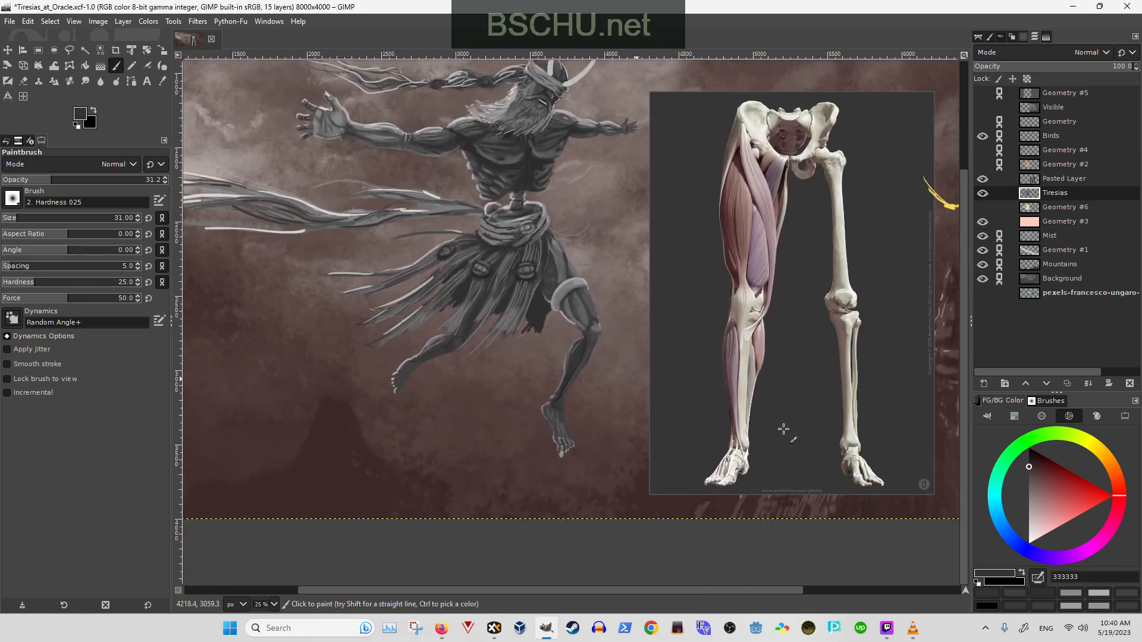
pyautogui.scroll(2, 411, 340)
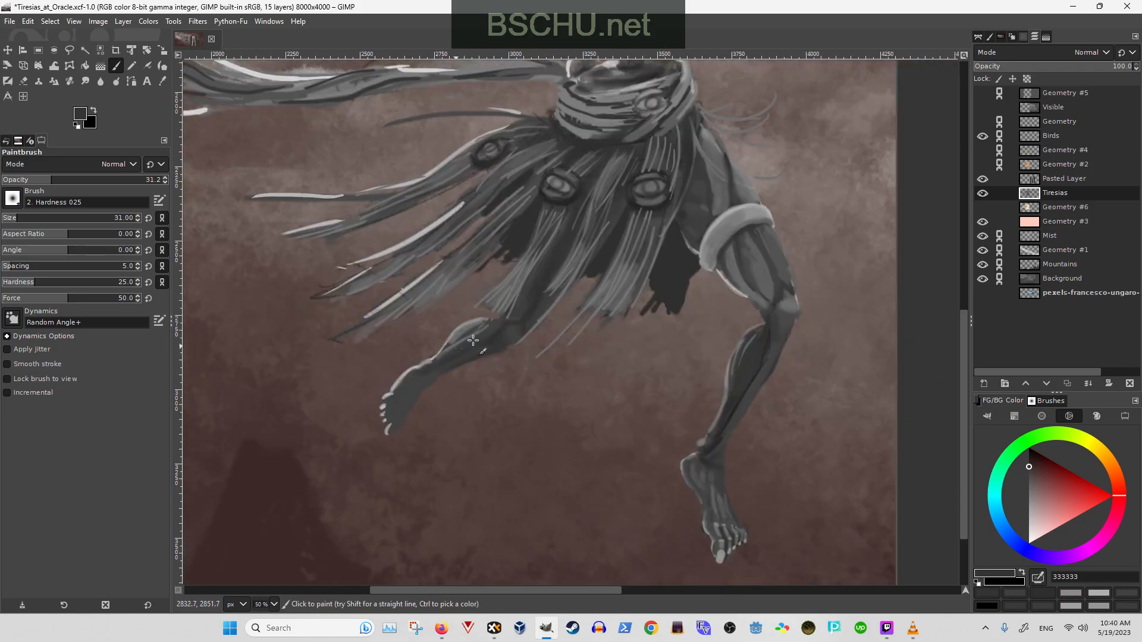
pyautogui.scroll(2, 471, 342)
pyautogui.keyDown('ctrl'); pyautogui.click(463, 319); pyautogui.keyUp('ctrl')
pyautogui.moveTo(498, 324); pyautogui.dragTo(486, 325)
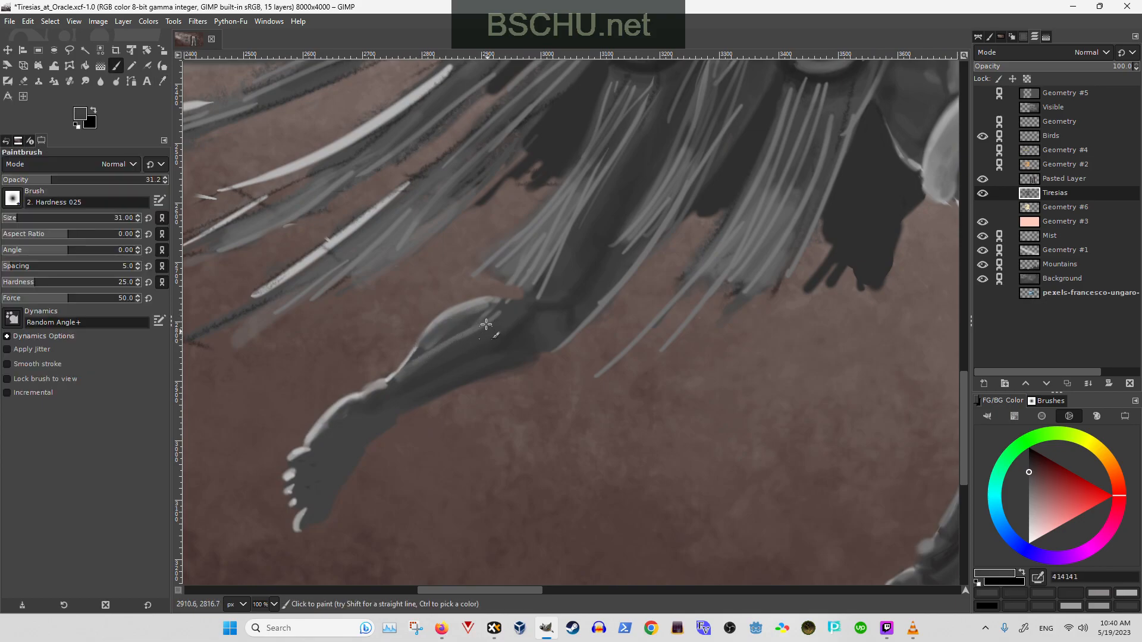
pyautogui.keyDown('ctrl'); pyautogui.click(476, 367); pyautogui.keyUp('ctrl')
# - Fill out the underside of the rear calf with 3a3a3a and erase along its upper outline at size 31
pyautogui.hotkey('shift', 'e')
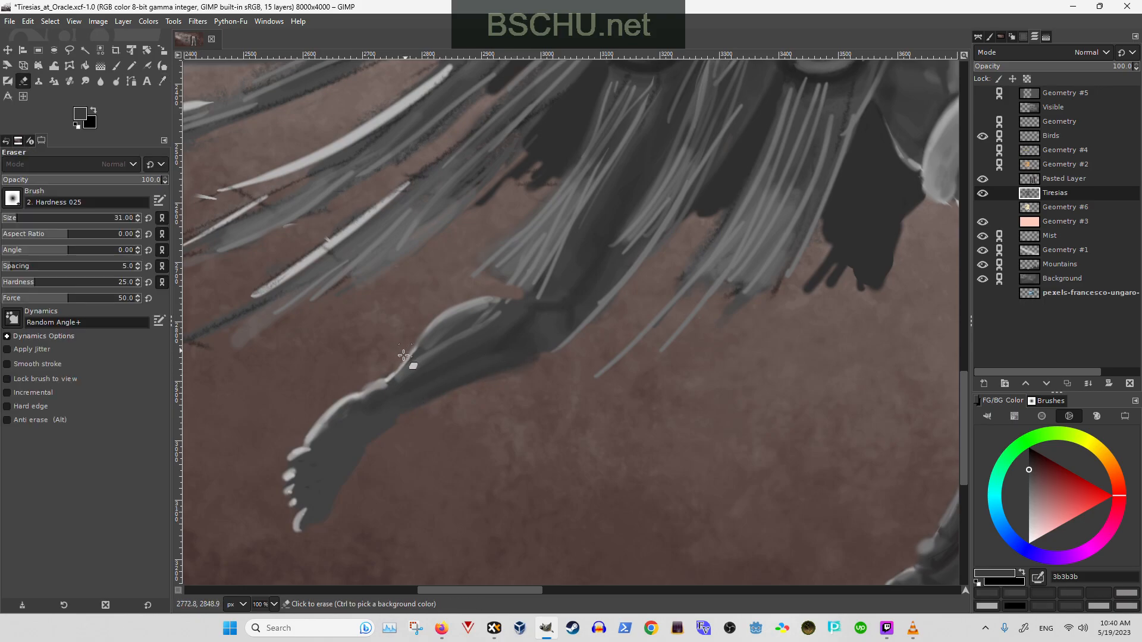
pyautogui.scroll(-3, 487, 309)
pyautogui.scroll(3, 432, 333)
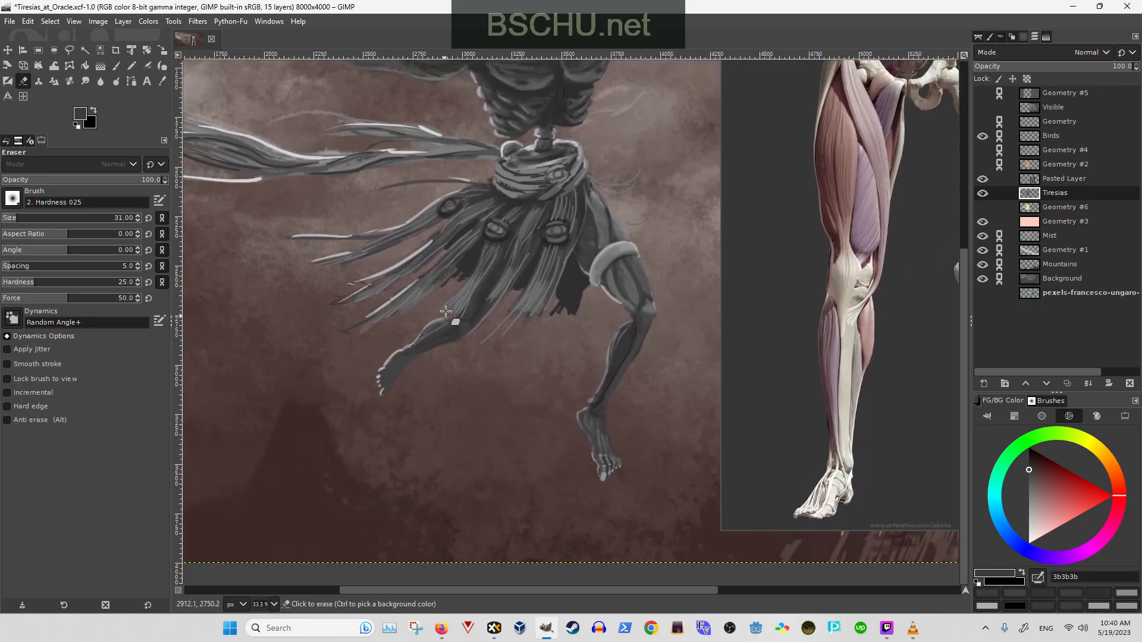
pyautogui.scroll(1, 469, 362)
pyautogui.press('o')
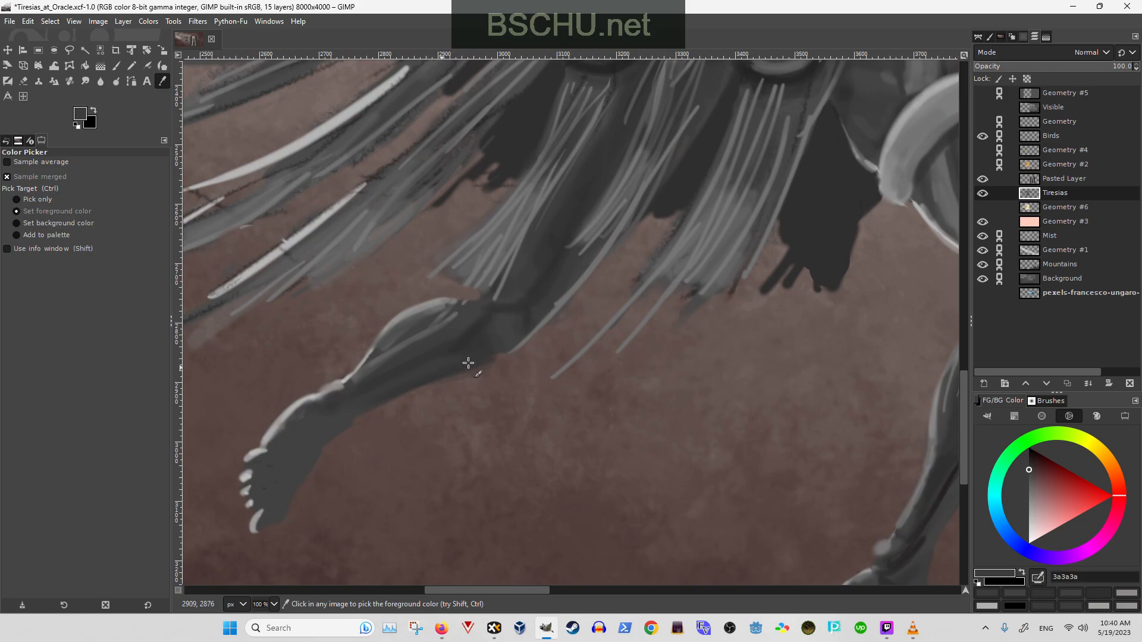
pyautogui.press('p')
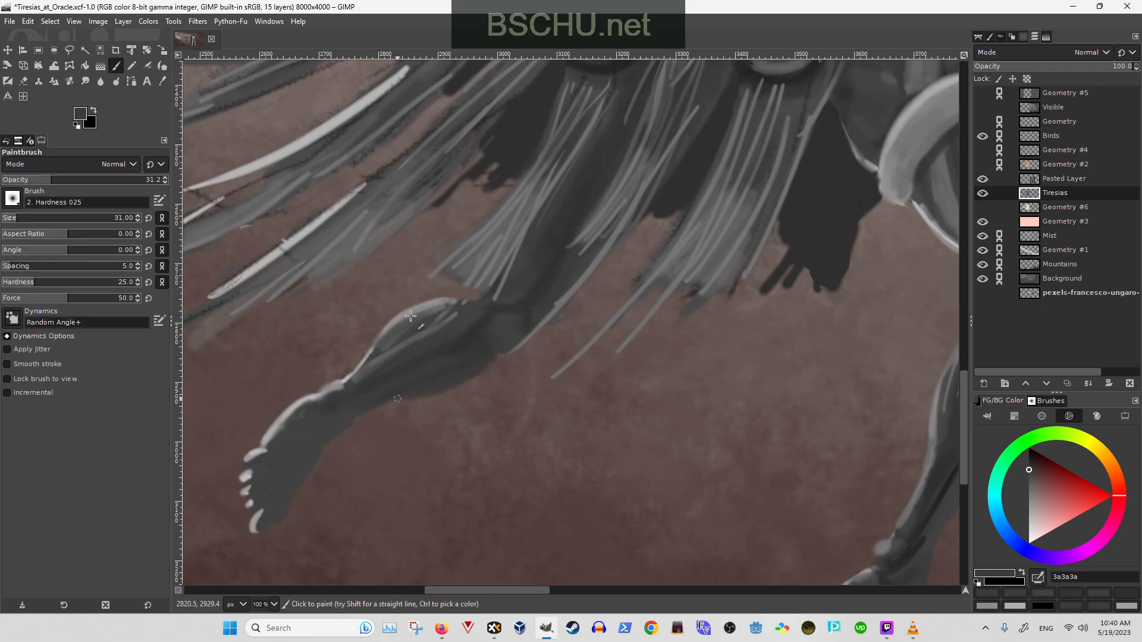
pyautogui.hotkey('shift', 'e')
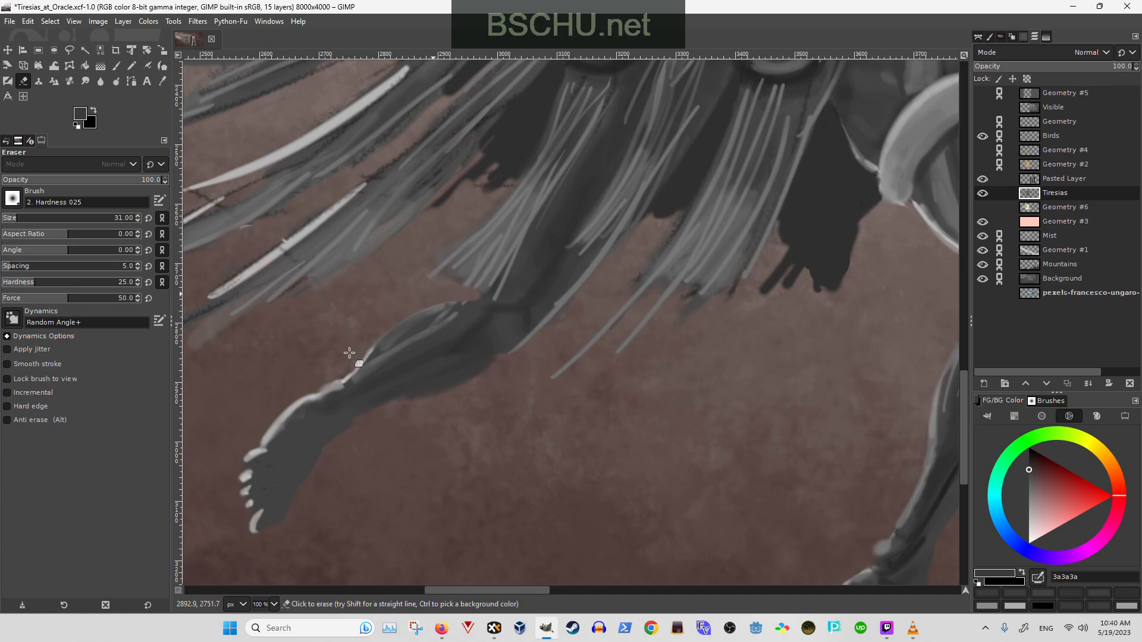
pyautogui.scroll(-3, 310, 396)
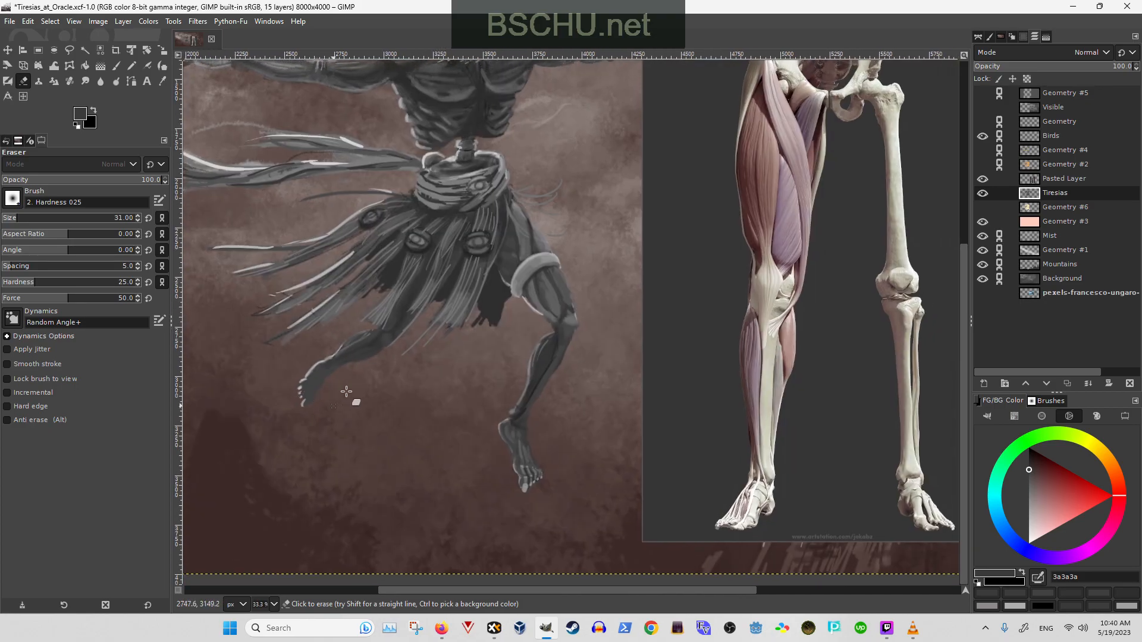
pyautogui.scroll(2, 380, 348)
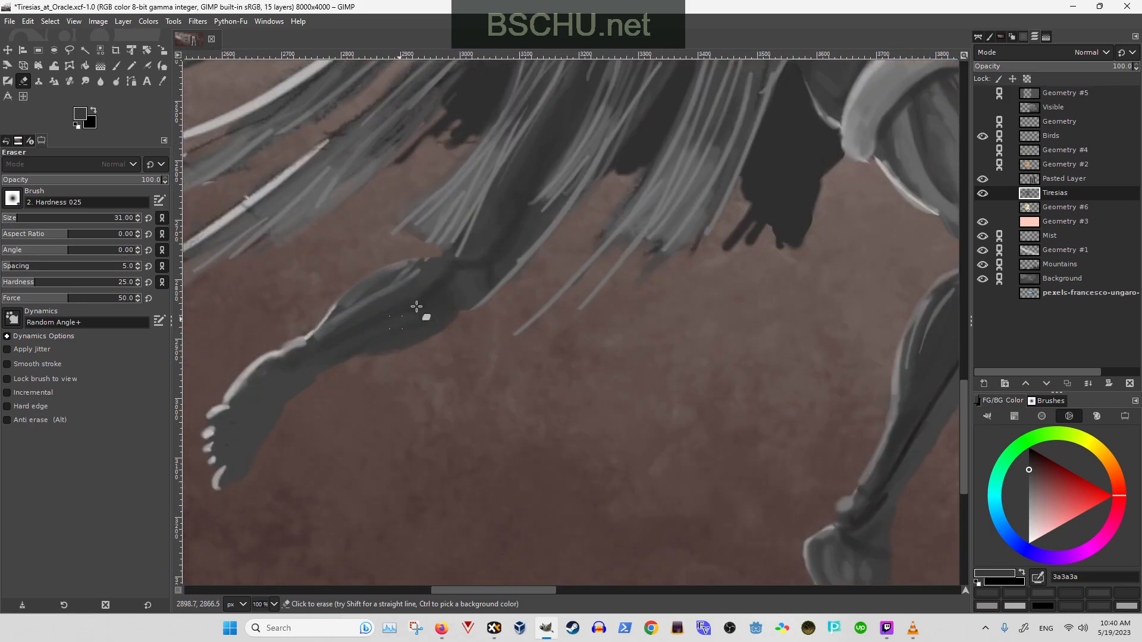
# - Sample 323232 and deepen the muscle shadows of the rear calf at brush size 21
pyautogui.press('o')
pyautogui.click(428, 303)
pyautogui.press('p')
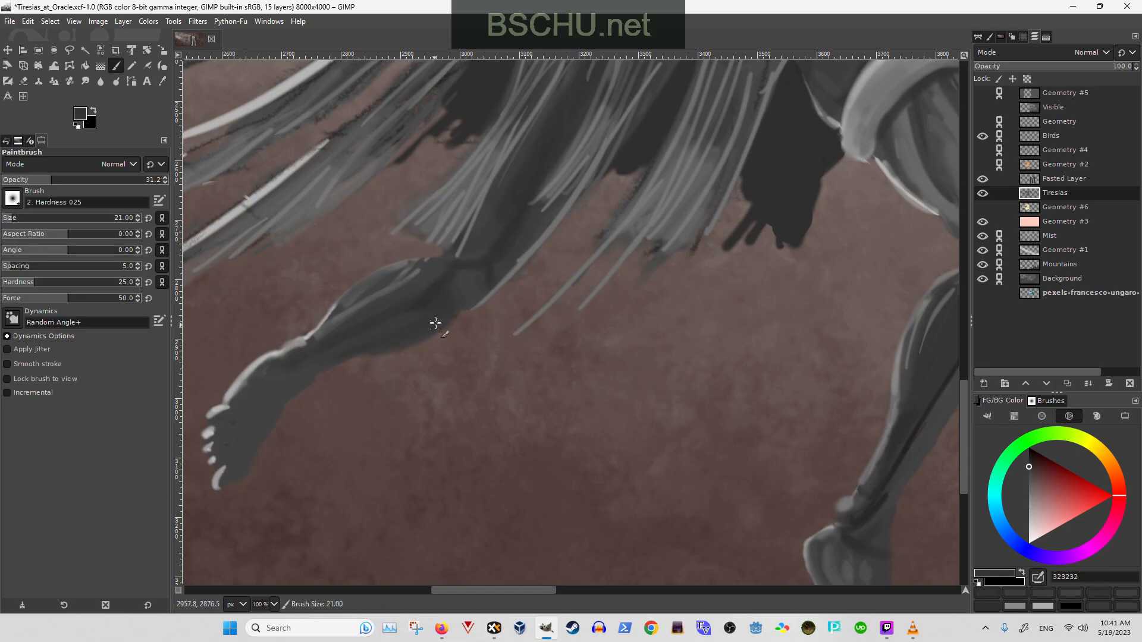
pyautogui.hscroll(-3, 395, 322)
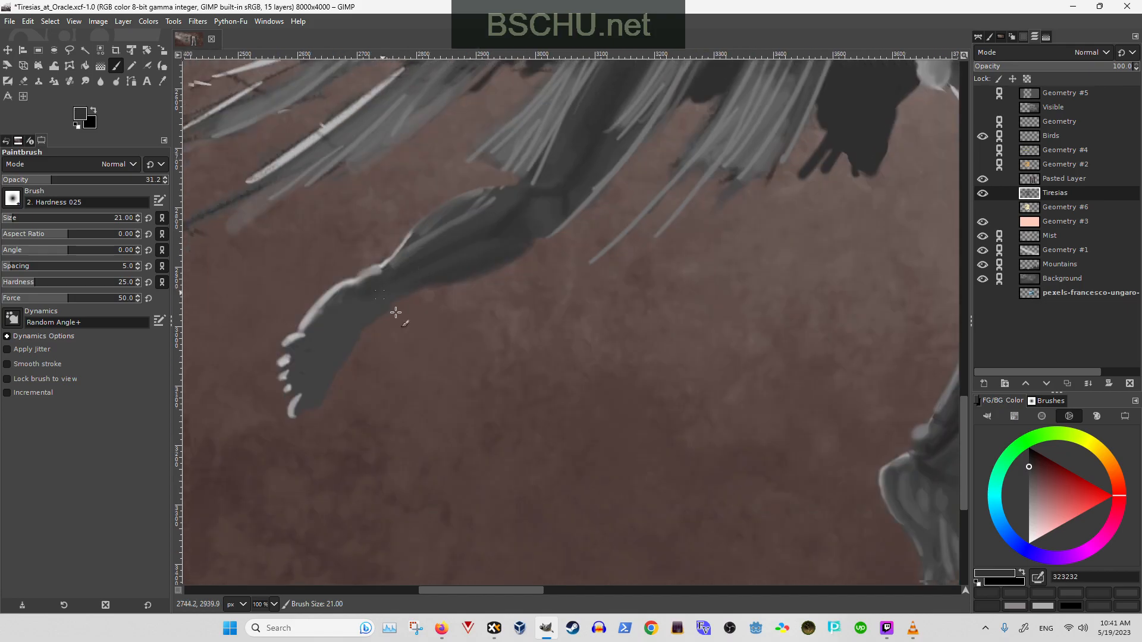
# - Erase along the rear heel to slim it, and shade the ankle with sampled 393939
pyautogui.scroll(-2, 400, 313)
pyautogui.hotkey('shift', 'e')
pyautogui.press('o')
pyautogui.click(392, 302)
pyautogui.press('p')
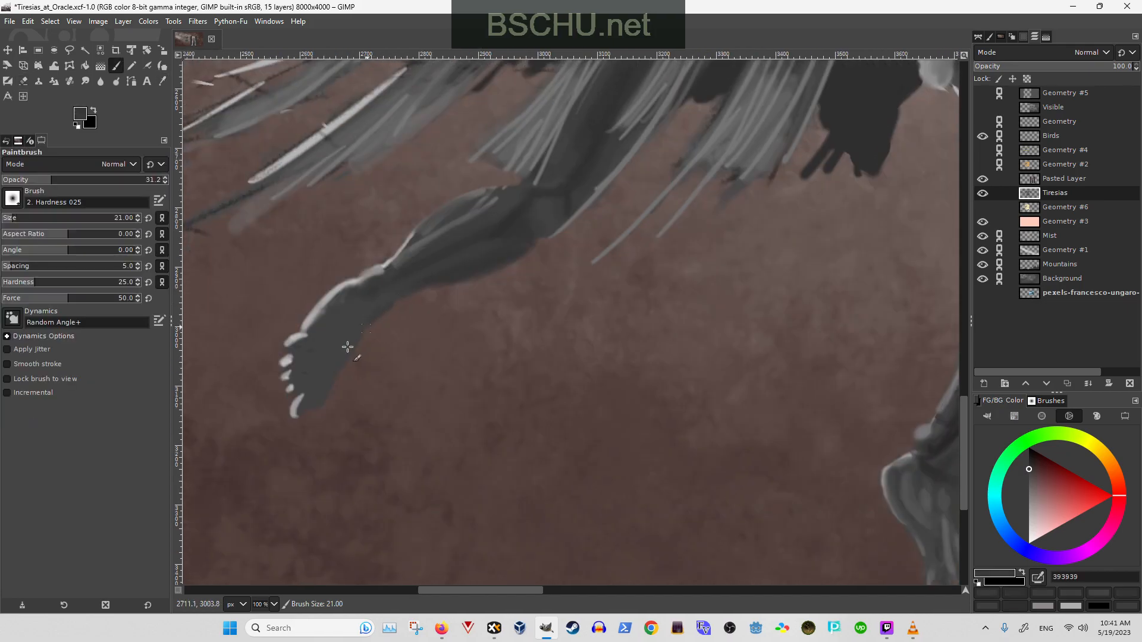
# - Paint dark tendon lines along the top of the rear foot with sampled 363636, raising the brush opacity to 66.9
pyautogui.press('o')
pyautogui.click(324, 319)
pyautogui.press('p')
pyautogui.press('>')
pyautogui.press('>')
pyautogui.press('>')
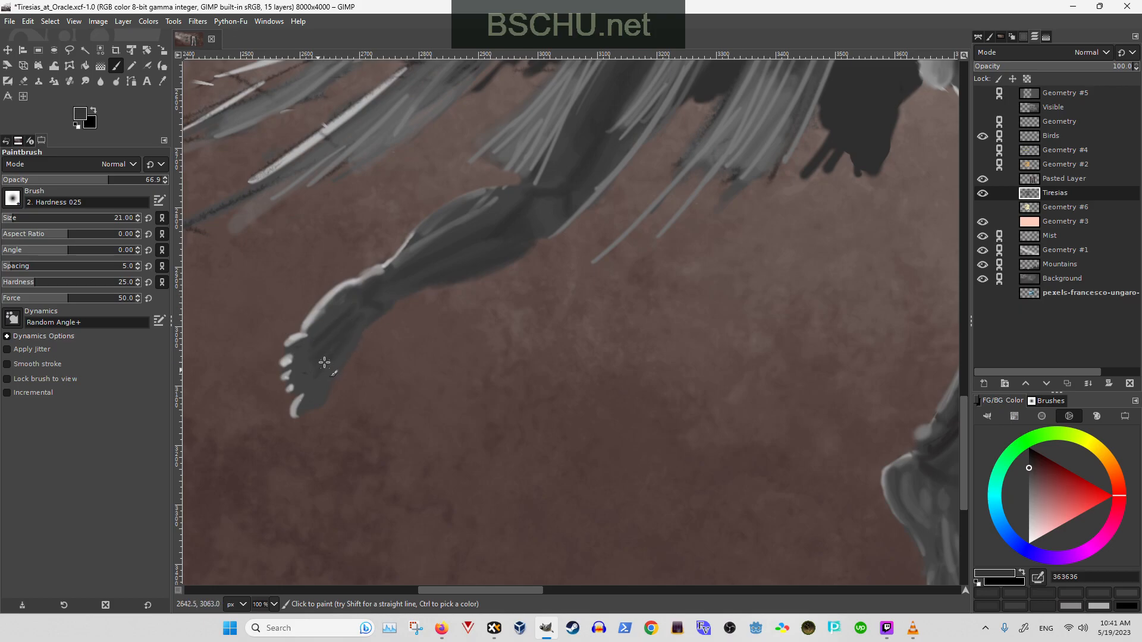
# - Sample 9b9b9b from the big toe and dab small knuckle highlights across the rear foot's toes at brush size 21
pyautogui.scroll(1, 315, 392)
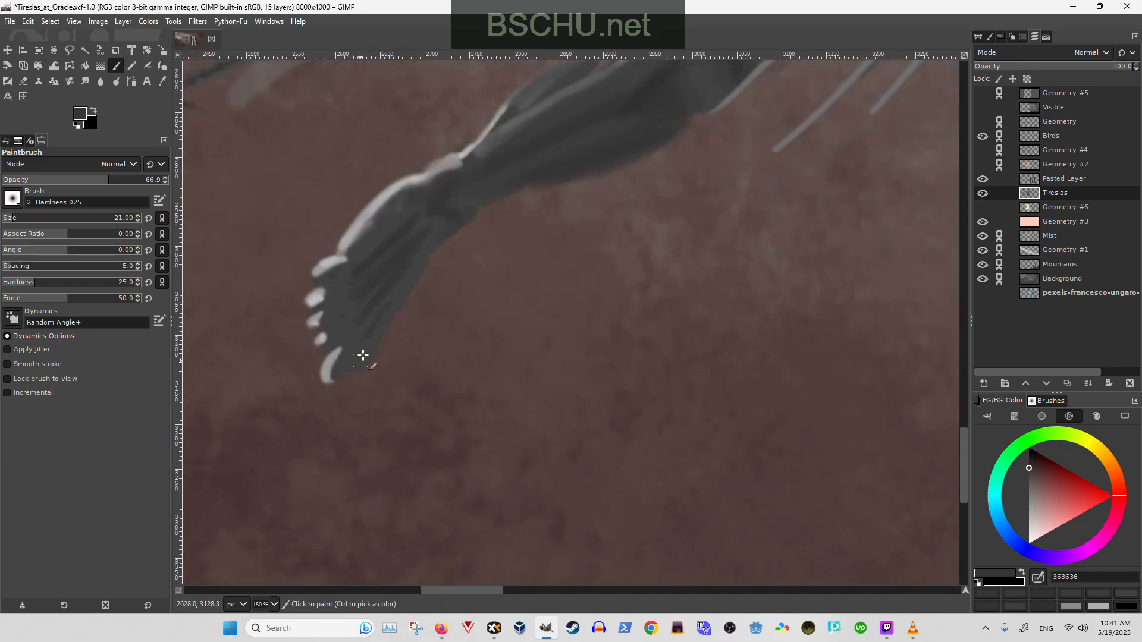
pyautogui.keyDown('ctrl'); pyautogui.click(326, 365); pyautogui.keyUp('ctrl')
pyautogui.moveTo(364, 356); pyautogui.dragTo(364, 354)
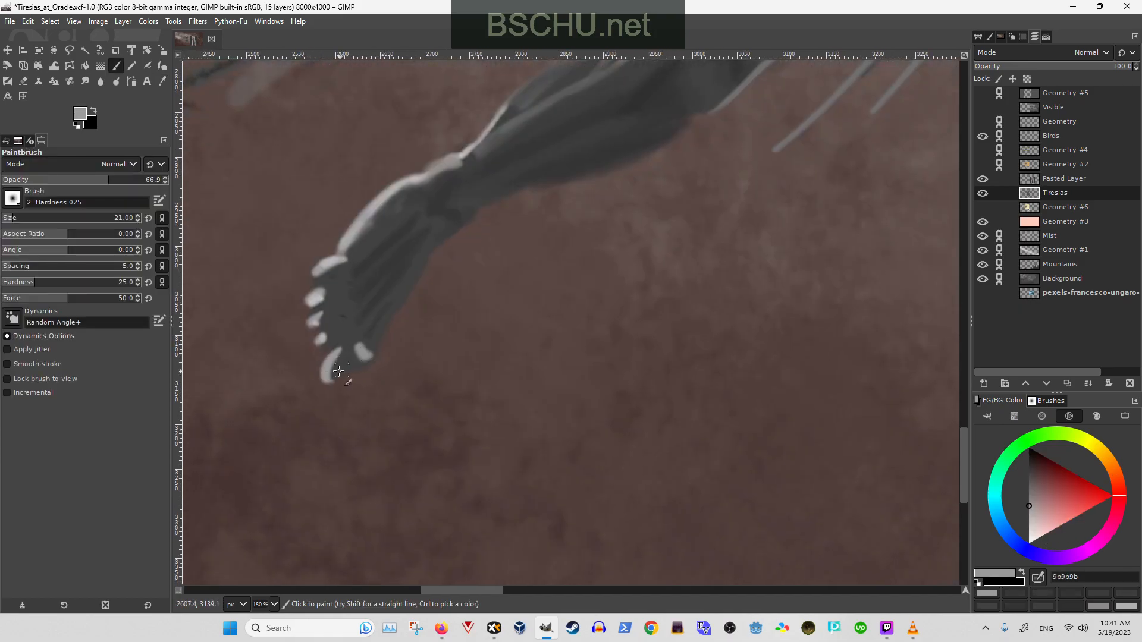
pyautogui.click(379, 324)
pyautogui.click(351, 337)
pyautogui.click(351, 320)
pyautogui.click(344, 290)
pyautogui.click(359, 267)
pyautogui.click(371, 313)
pyautogui.click(365, 297)
pyautogui.click(363, 280)
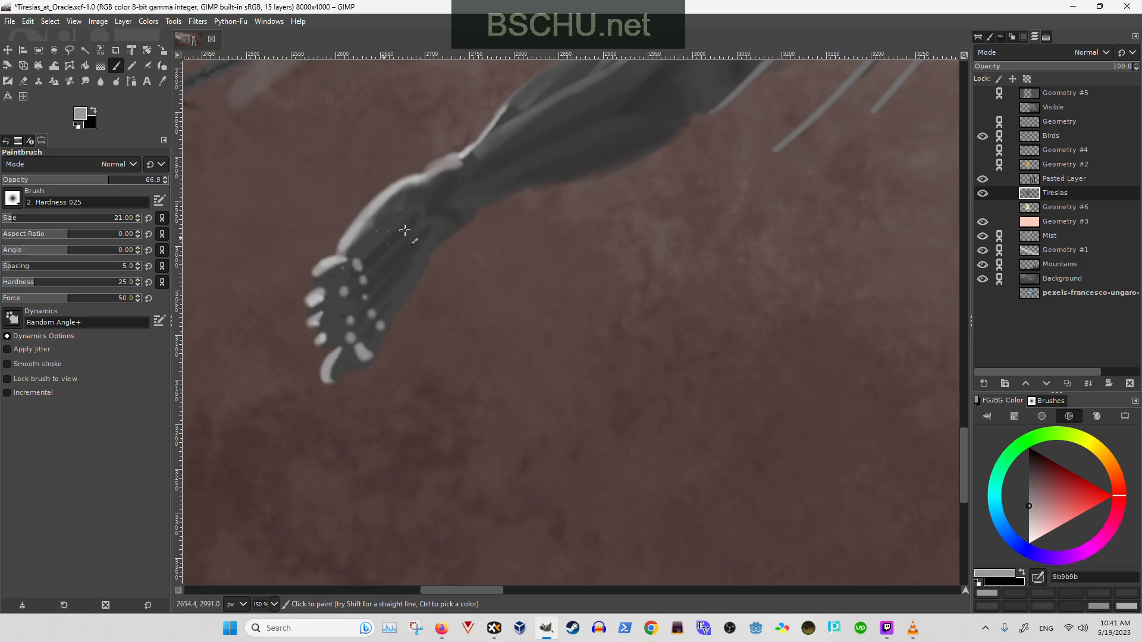
# - Darken the gaps between the rear foot's toes with 363636 at 84.4 brush opacity
pyautogui.press('o')
pyautogui.click(1040, 455)
pyautogui.press('p')
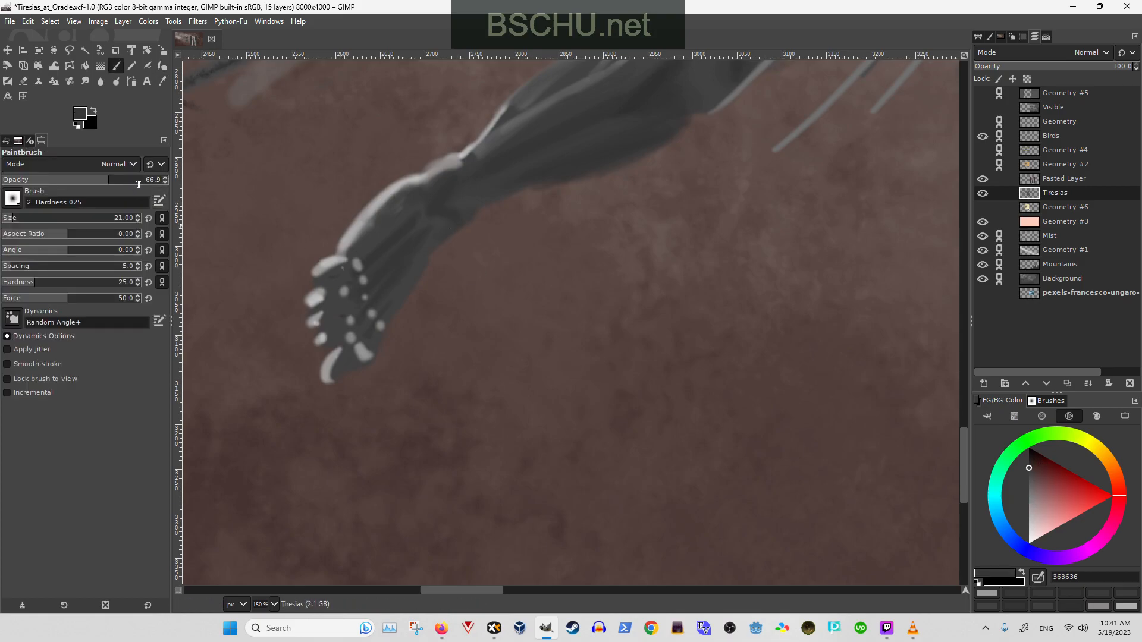
pyautogui.hscroll(1, 342, 344)
pyautogui.click(342, 344)
pyautogui.click(333, 336)
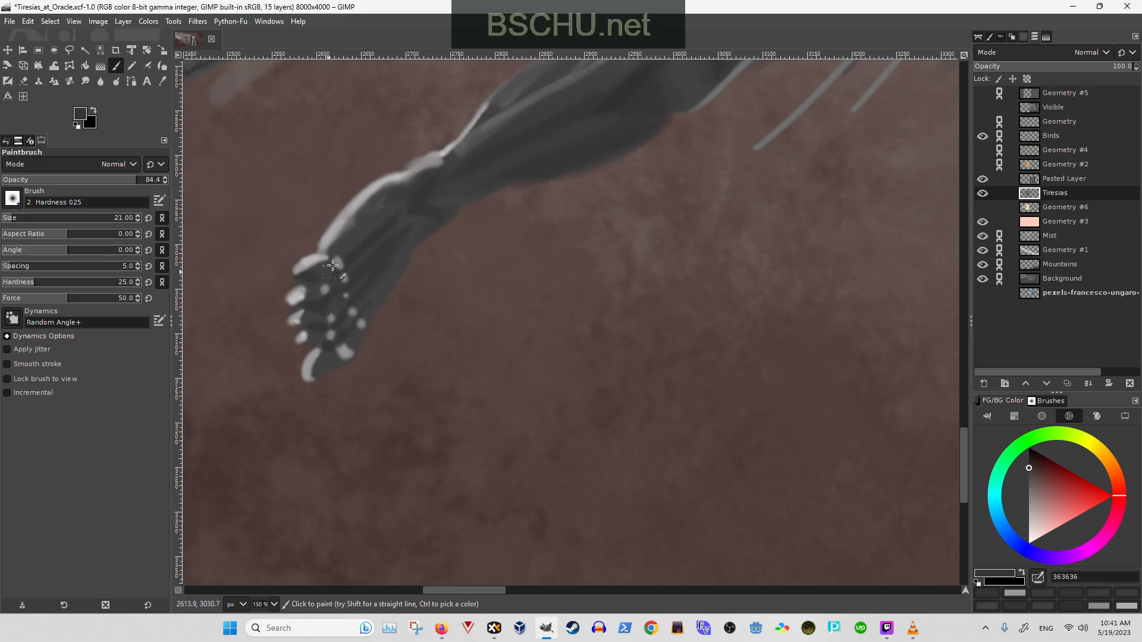
# - Strengthen the toe highlights on the rear foot, mainly the big toe, with sampled 9c9a9a
pyautogui.keyDown('ctrl'); pyautogui.click(311, 369); pyautogui.keyUp('ctrl')
pyautogui.moveTo(312, 366); pyautogui.dragTo(306, 378)
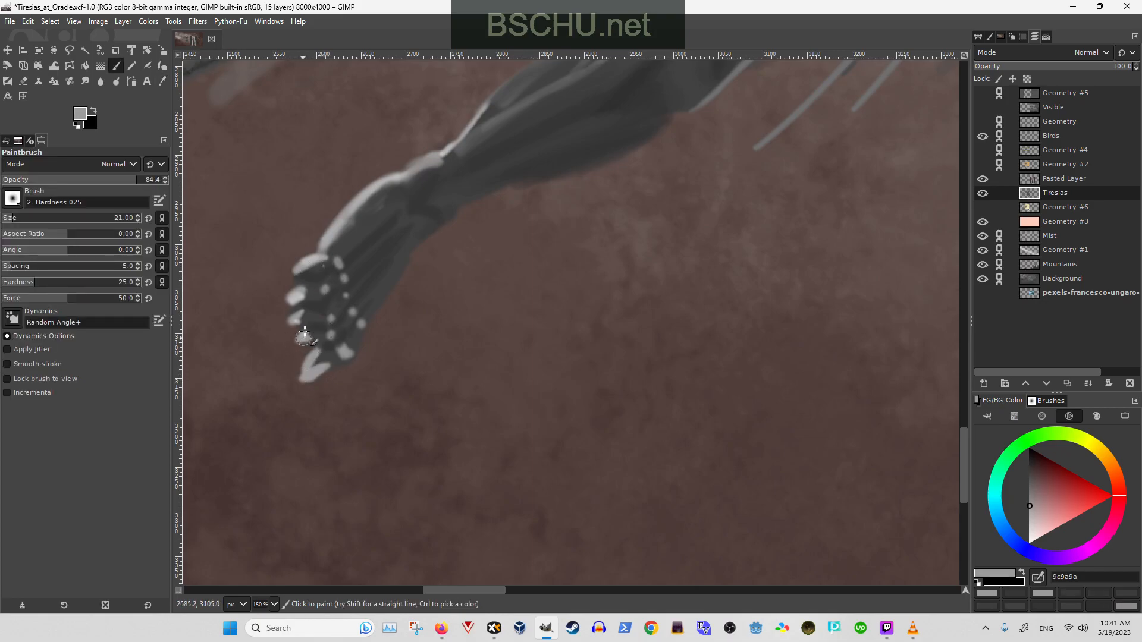
pyautogui.scroll(-3, 392, 244)
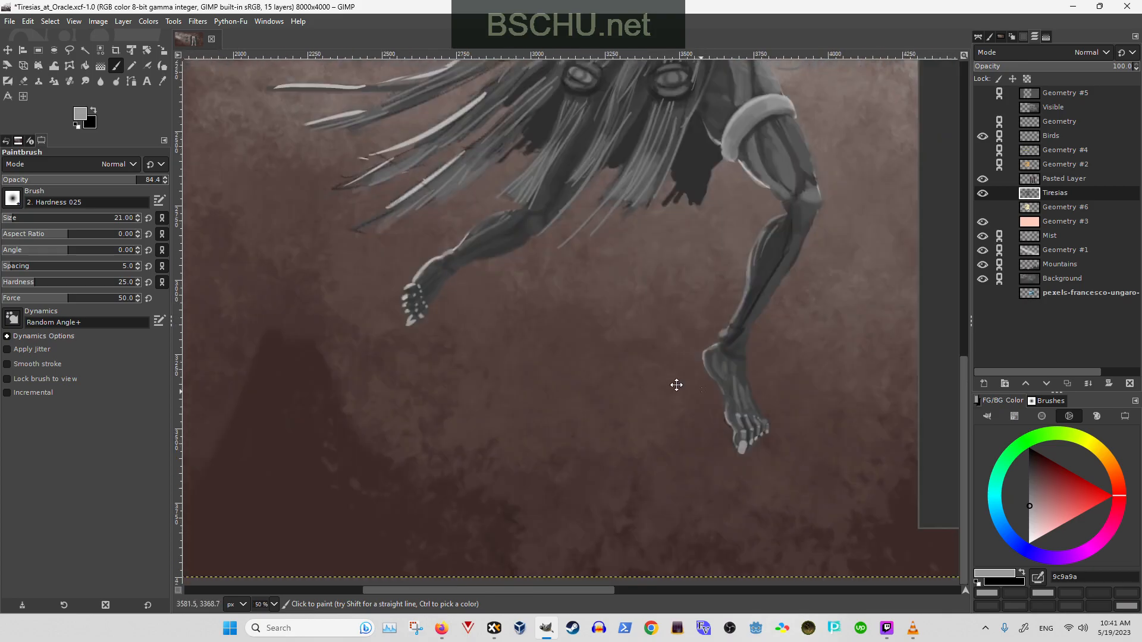
pyautogui.moveTo(704, 387); pyautogui.dragTo(599, 358)
pyautogui.scroll(-4, 600, 350)
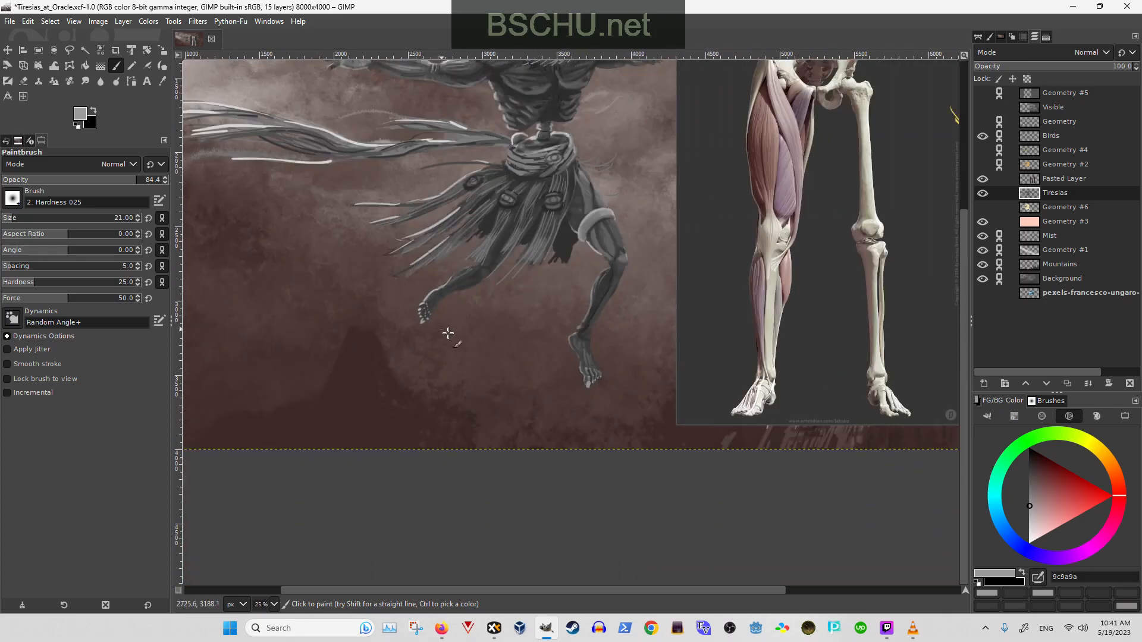
# - Darken the ring around the iris of the skirt's rightmost eye ornament with sampled 2e2e2e
pyautogui.hscroll(2, 491, 317)
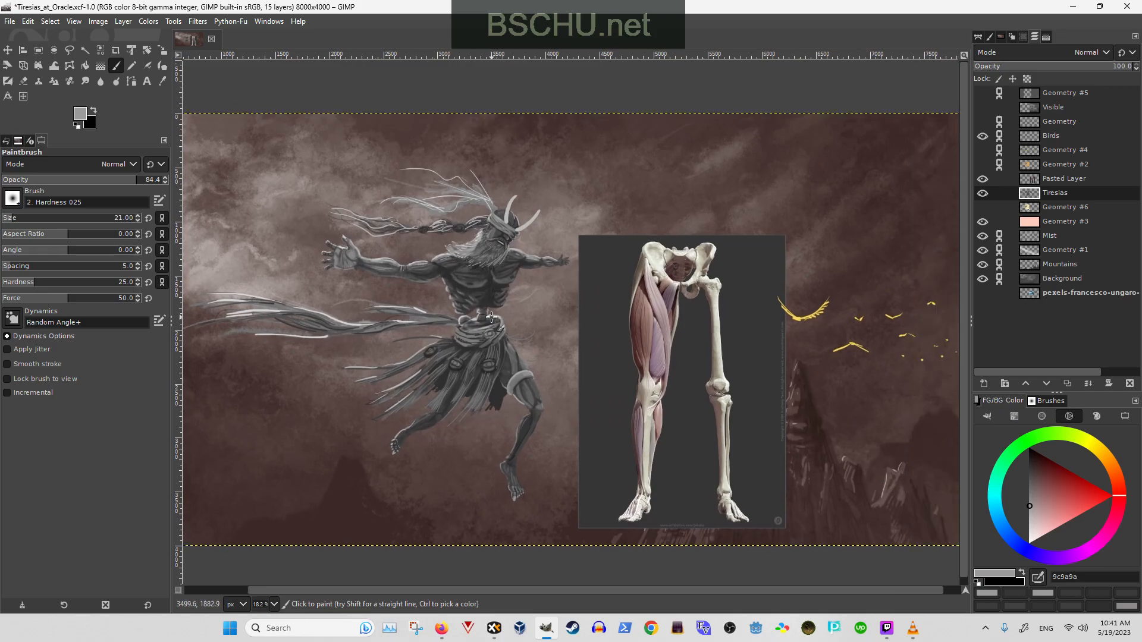
pyautogui.scroll(1, 491, 316)
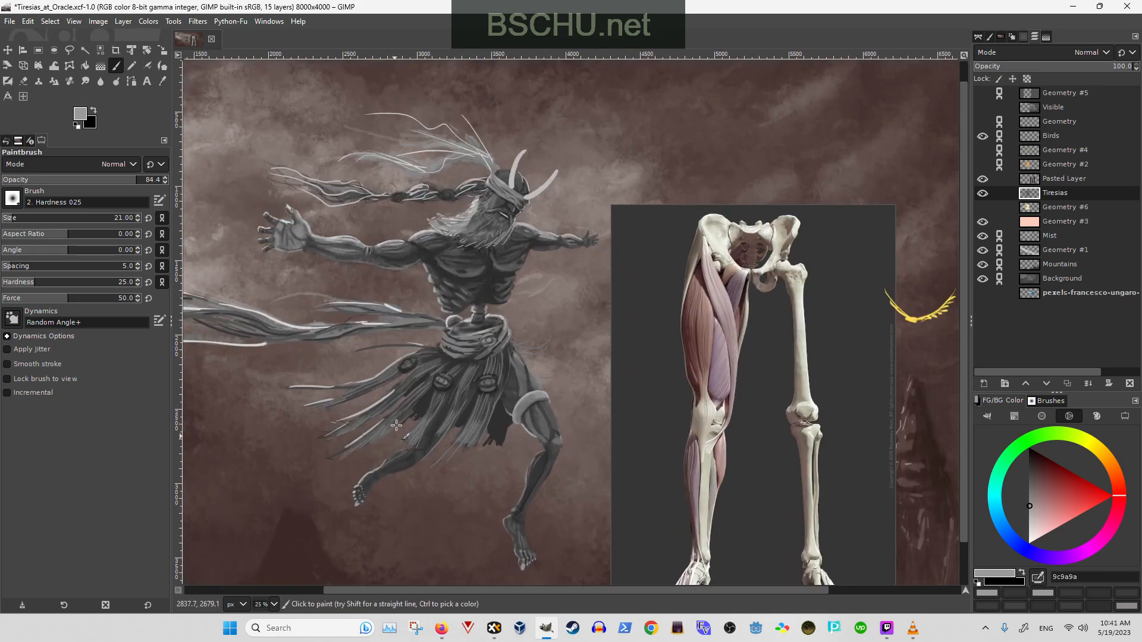
pyautogui.scroll(2, 462, 406)
pyautogui.hscroll(-2, 462, 407)
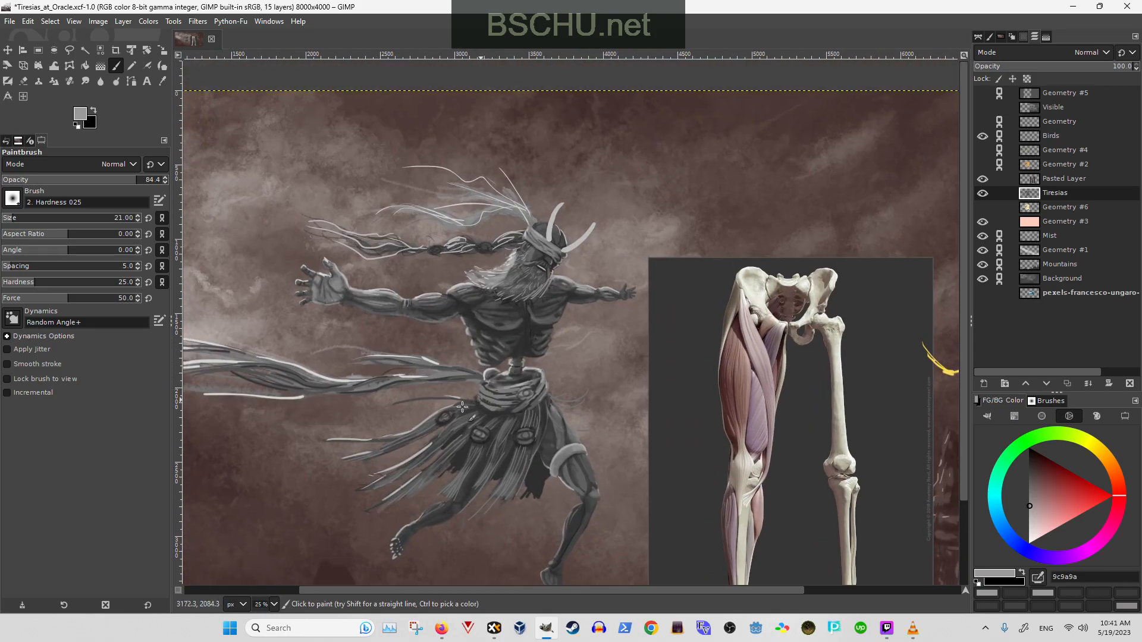
pyautogui.scroll(5, 463, 406)
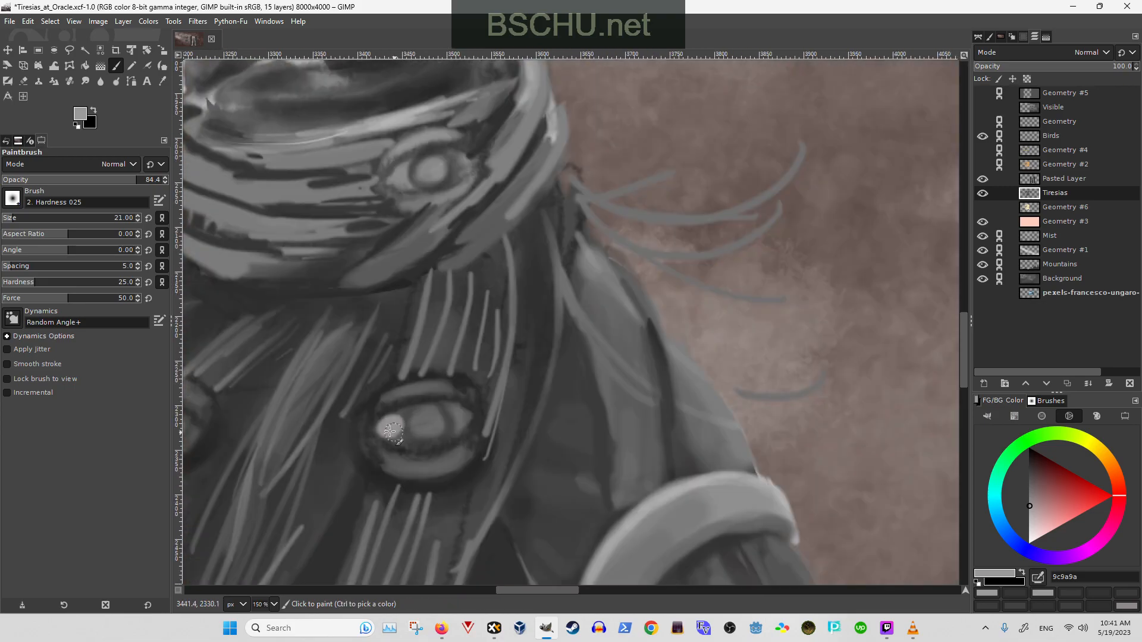
pyautogui.scroll(1, 403, 415)
pyautogui.moveTo(439, 423)
pyautogui.mouseDown()
pyautogui.moveTo(417, 429)
pyautogui.moveTo(432, 415)
pyautogui.mouseUp()
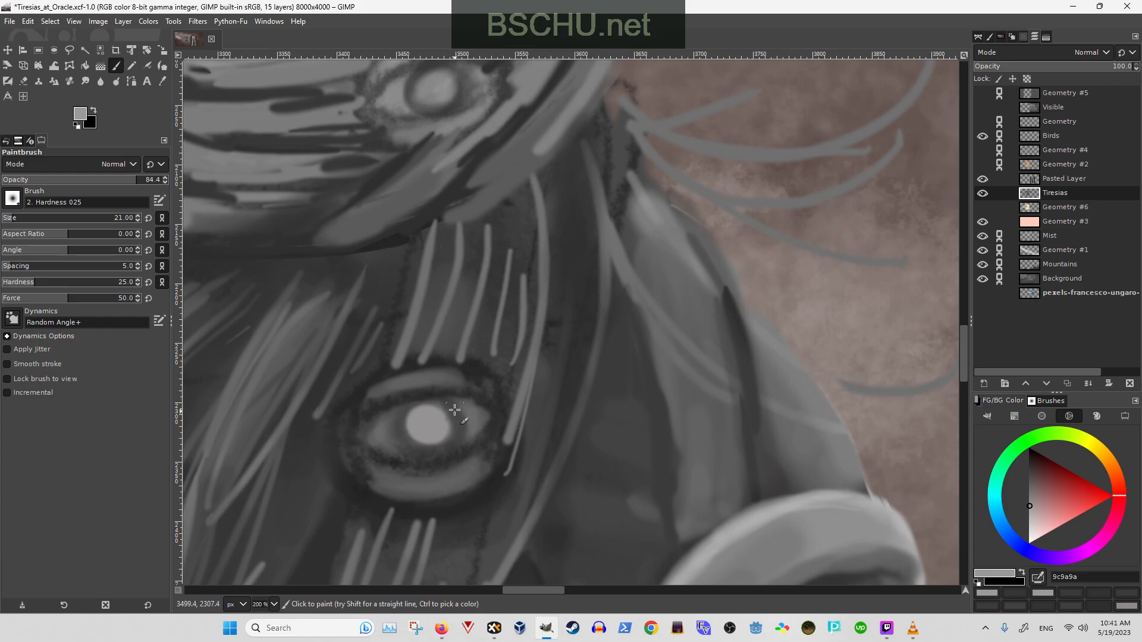
pyautogui.hotkey('ctrl', 'z')
pyautogui.keyDown('ctrl'); pyautogui.click(416, 413); pyautogui.keyUp('ctrl')
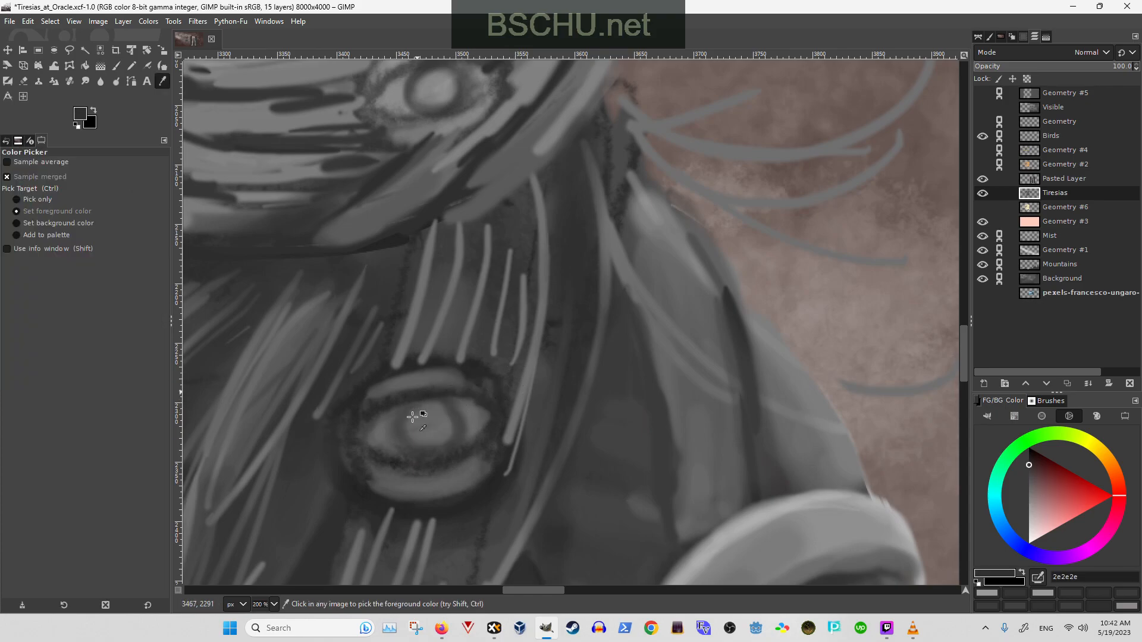
pyautogui.moveTo(399, 432); pyautogui.dragTo(420, 455)
pyautogui.moveTo(449, 402); pyautogui.dragTo(454, 446)
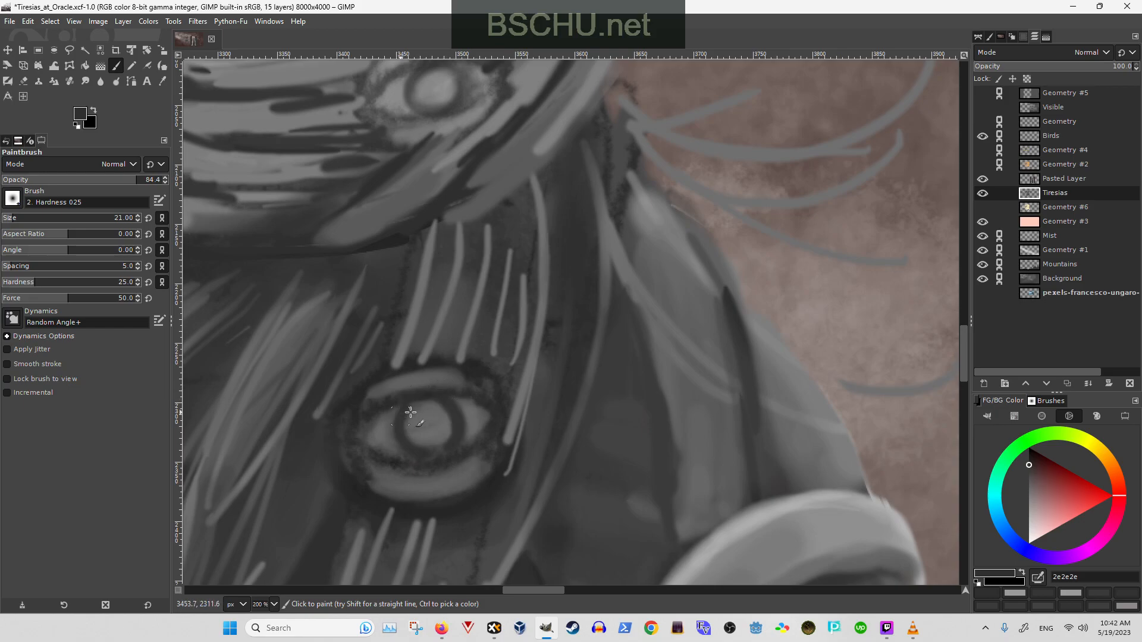
# - Touch up the left white of the skirt's rightmost eye with sampled 686868 and darken both lid lines with 323232
pyautogui.keyDown('ctrl'); pyautogui.click(399, 410); pyautogui.keyUp('ctrl')
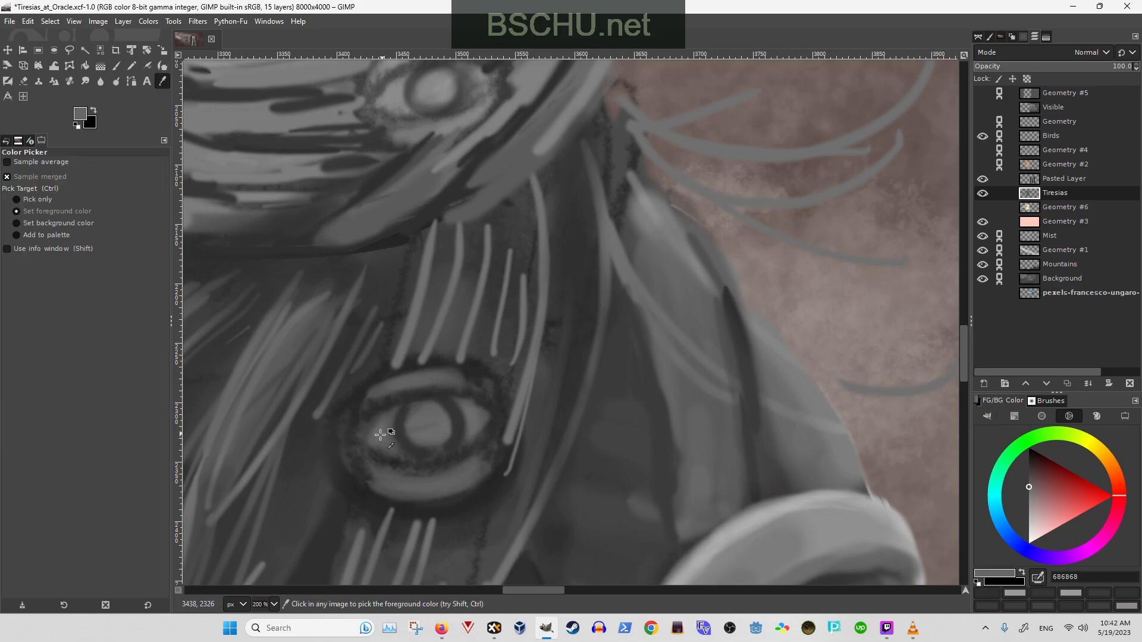
pyautogui.moveTo(385, 400); pyautogui.dragTo(413, 394)
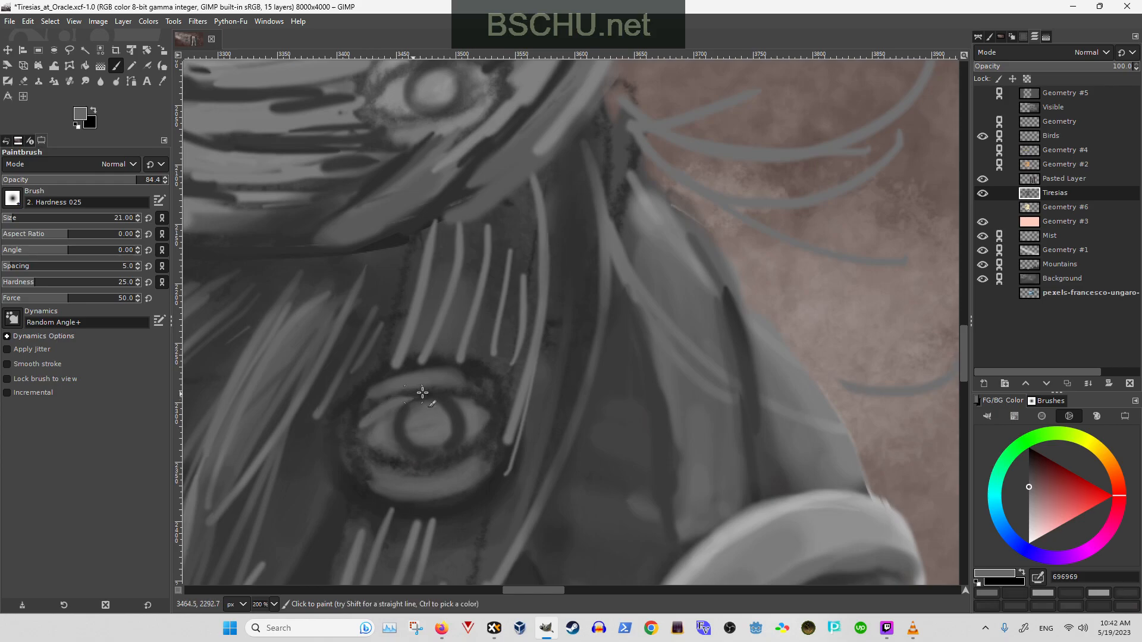
pyautogui.keyDown('ctrl'); pyautogui.click(388, 403); pyautogui.keyUp('ctrl')
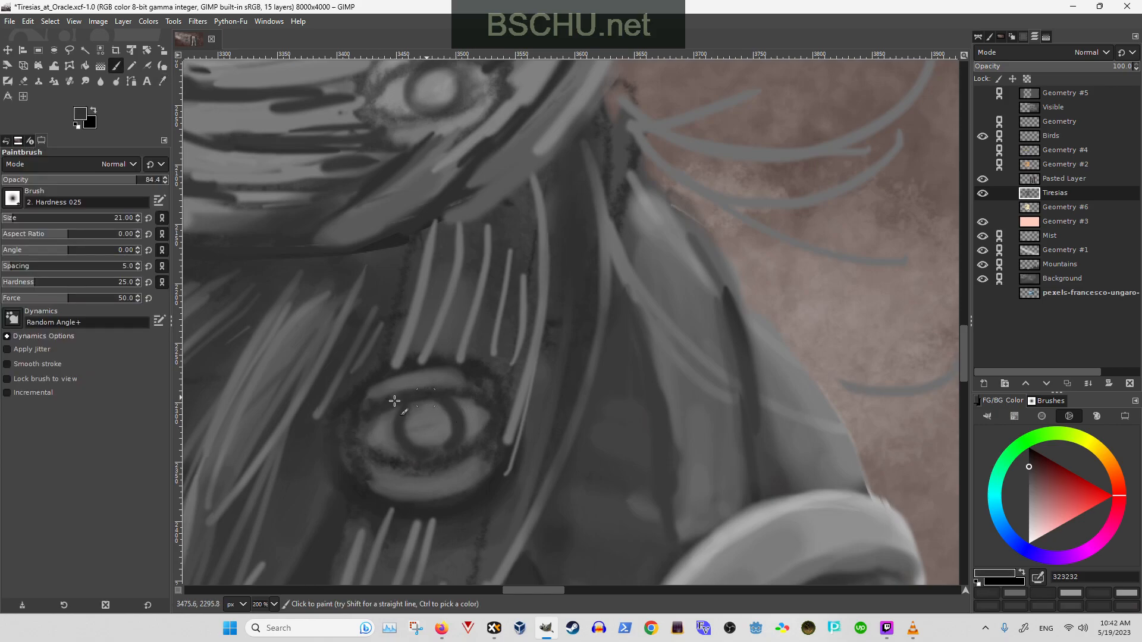
pyautogui.moveTo(436, 393); pyautogui.dragTo(479, 404)
pyautogui.moveTo(379, 456); pyautogui.dragTo(487, 434)
# - Fill in the upper lid, iris and lower lid of the skirt's rightmost eye with sampled 616161
pyautogui.keyDown('ctrl'); pyautogui.click(405, 384); pyautogui.keyUp('ctrl')
pyautogui.moveTo(470, 378)
pyautogui.mouseDown()
pyautogui.moveTo(420, 373)
pyautogui.moveTo(373, 391)
pyautogui.mouseUp()
pyautogui.keyDown('shift'); pyautogui.click(467, 382); pyautogui.keyUp('shift')
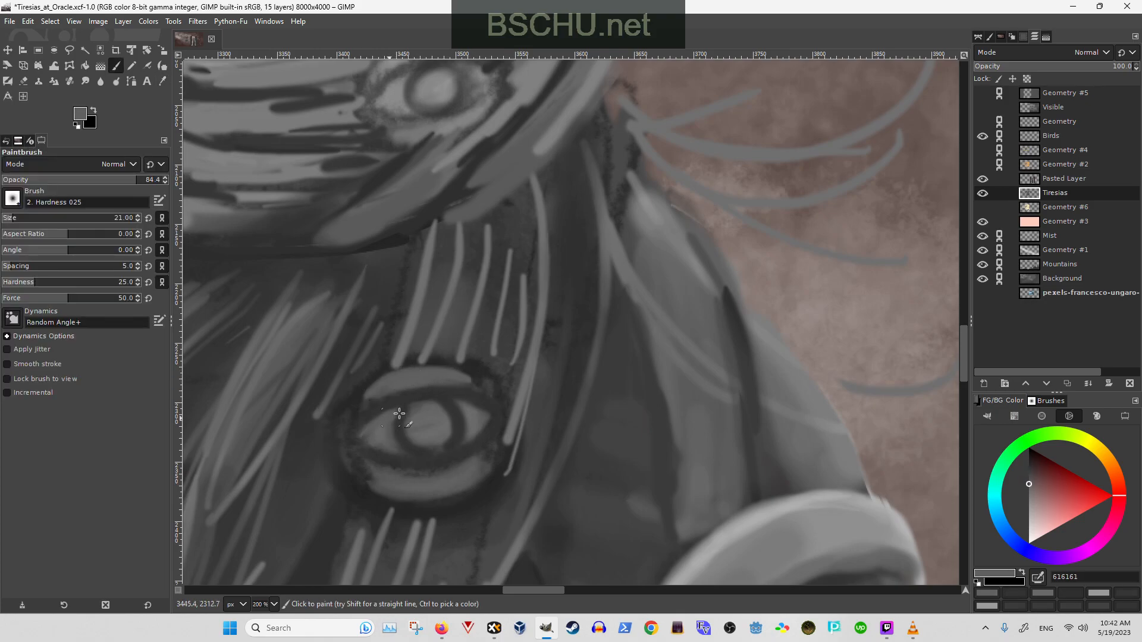
pyautogui.moveTo(419, 409); pyautogui.dragTo(433, 404)
pyautogui.hscroll(1, 365, 462)
pyautogui.scroll(-1, 364, 461)
pyautogui.moveTo(357, 461)
pyautogui.mouseDown()
pyautogui.moveTo(403, 469)
pyautogui.moveTo(467, 455)
pyautogui.mouseUp()
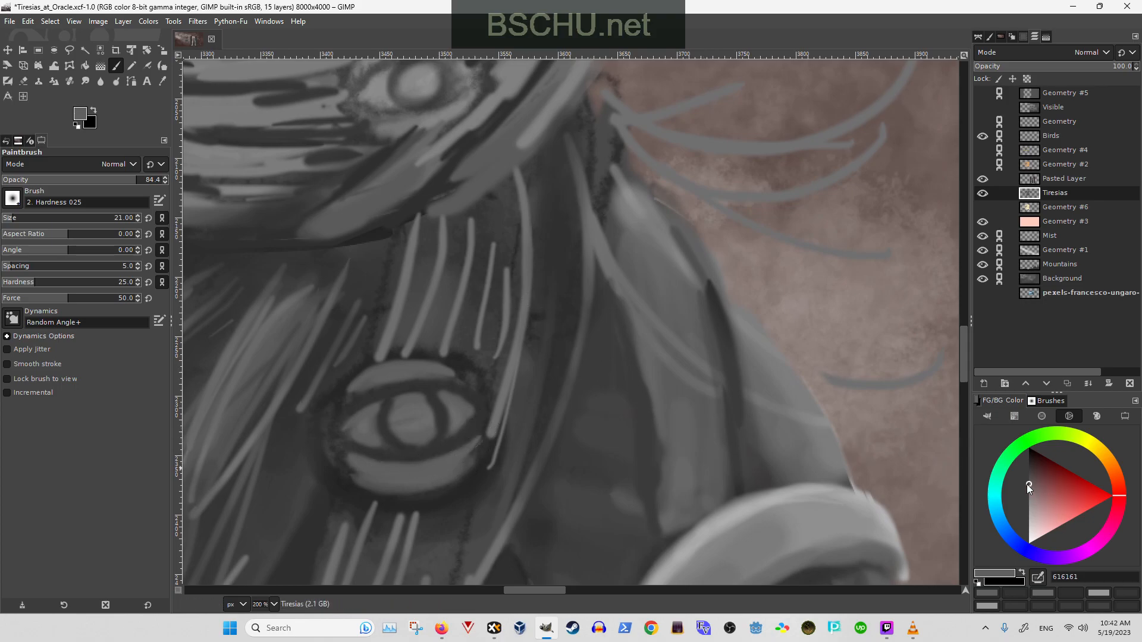
# - Choose the lighter gray 878787 and paint highlights on the lids and iris of the skirt's rightmost eye
pyautogui.click(1029, 499)
pyautogui.hscroll(1, 565, 377)
pyautogui.moveTo(347, 469)
pyautogui.mouseDown()
pyautogui.moveTo(430, 463)
pyautogui.moveTo(385, 471)
pyautogui.moveTo(412, 469)
pyautogui.moveTo(446, 454)
pyautogui.mouseUp()
pyautogui.hotkey('ctrl', 'z')
pyautogui.moveTo(365, 471); pyautogui.dragTo(448, 454)
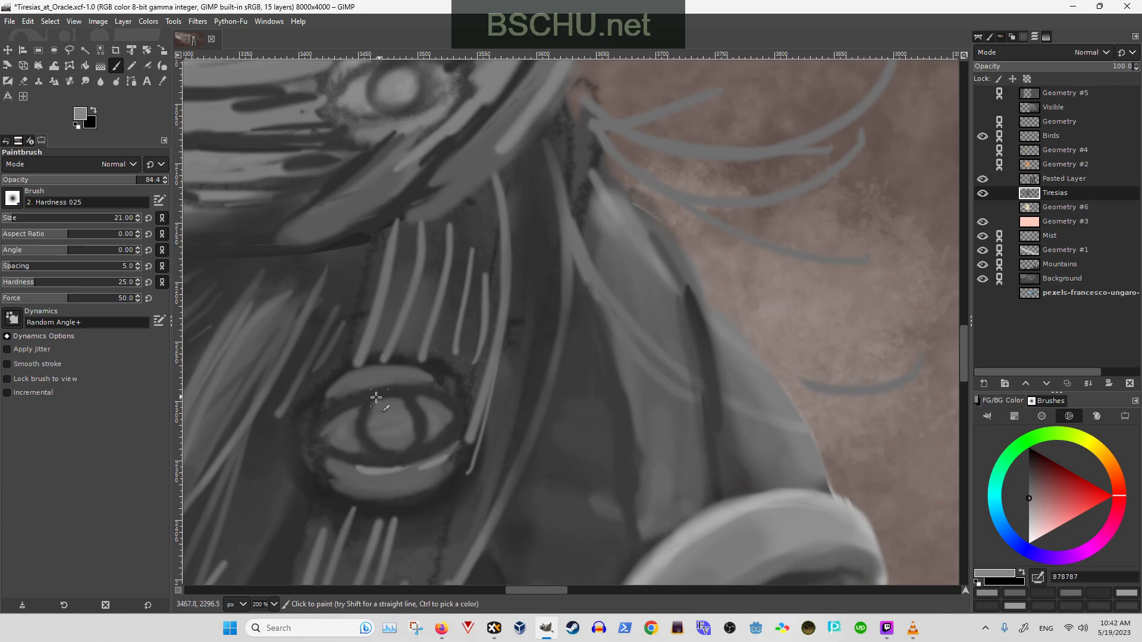
pyautogui.moveTo(370, 408); pyautogui.dragTo(398, 407)
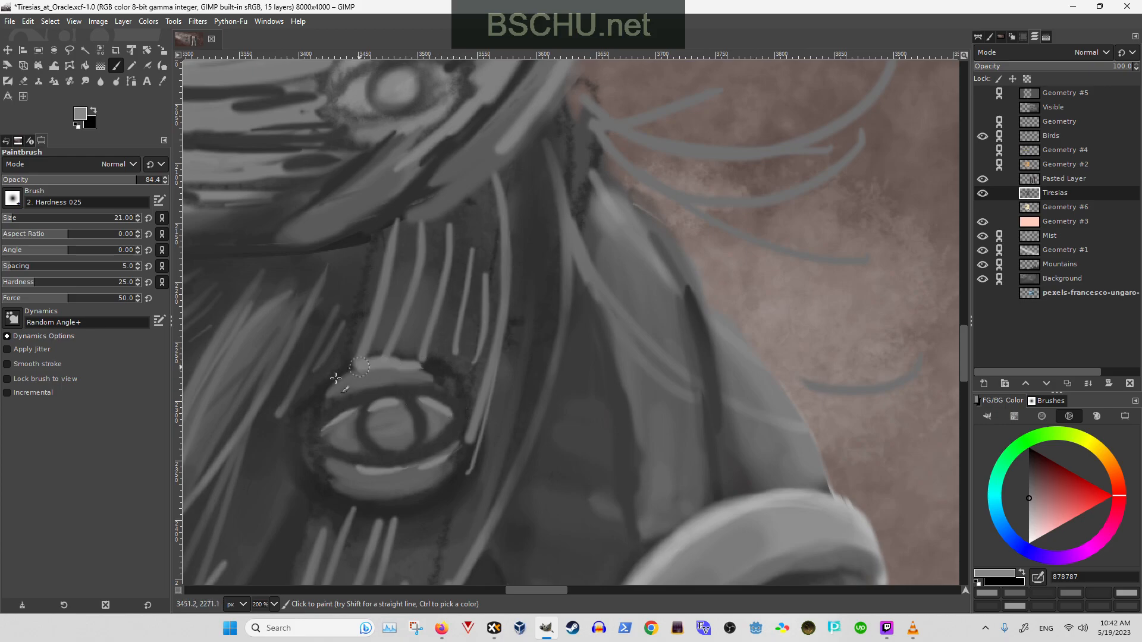
pyautogui.moveTo(422, 368)
pyautogui.mouseDown()
pyautogui.moveTo(353, 369)
pyautogui.moveTo(422, 369)
pyautogui.moveTo(345, 374)
pyautogui.moveTo(425, 372)
pyautogui.moveTo(399, 367)
pyautogui.moveTo(349, 384)
pyautogui.mouseUp()
pyautogui.moveTo(423, 367)
pyautogui.mouseDown()
pyautogui.moveTo(334, 385)
pyautogui.moveTo(422, 370)
pyautogui.moveTo(346, 378)
pyautogui.mouseUp()
pyautogui.moveTo(438, 459); pyautogui.dragTo(346, 471)
# - Paint a dark horizontal slit across the iris of the skirt's rightmost eye with sampled 323232
pyautogui.keyDown('ctrl'); pyautogui.click(414, 424); pyautogui.keyUp('ctrl')
pyautogui.moveTo(356, 428); pyautogui.dragTo(409, 423)
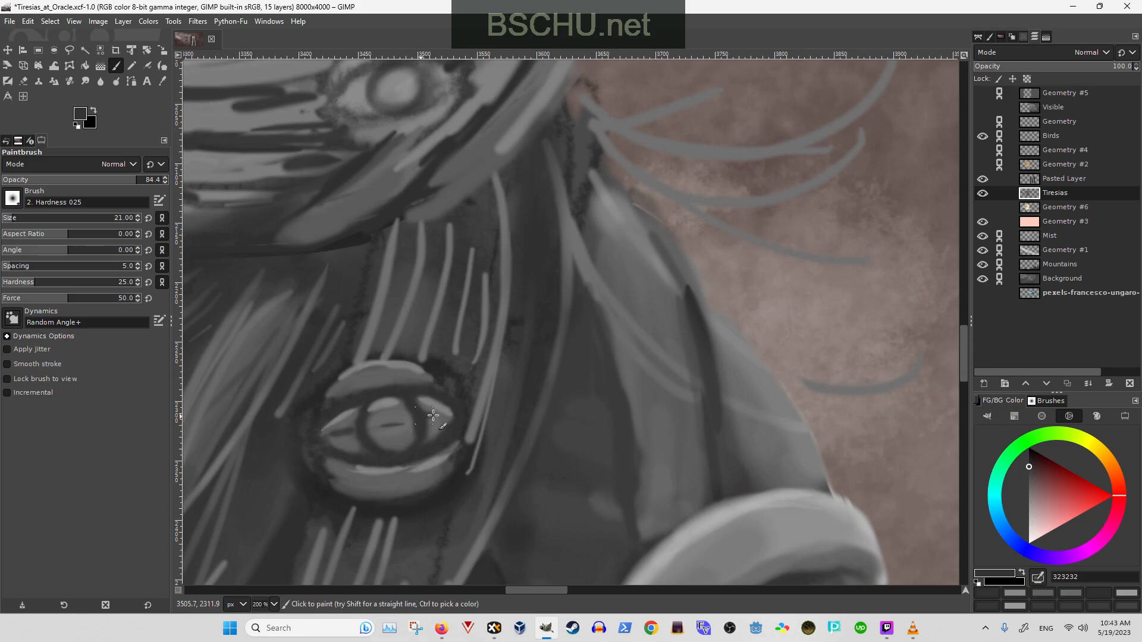
pyautogui.scroll(-3, 434, 415)
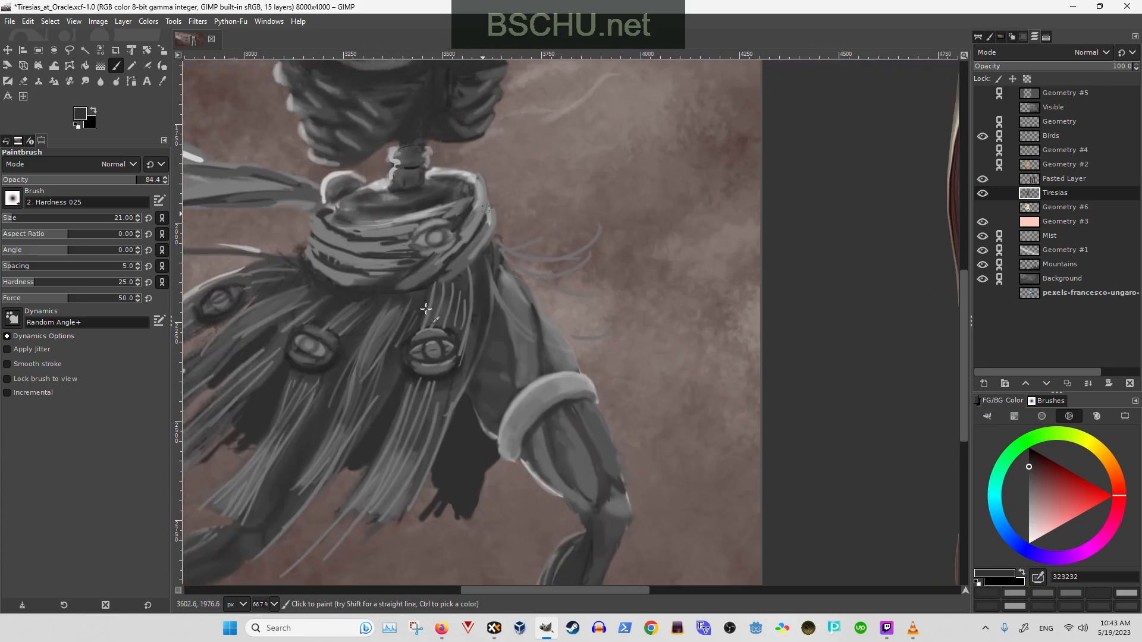
pyautogui.scroll(-1, 466, 242)
pyautogui.scroll(-2, 426, 300)
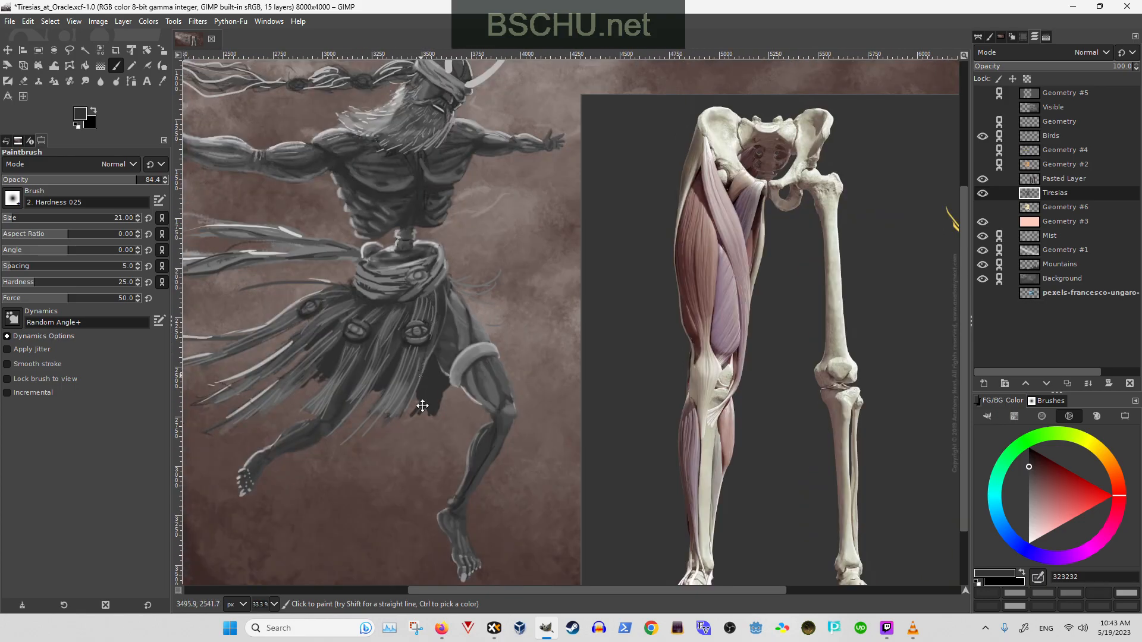
pyautogui.scroll(2, 328, 339)
pyautogui.scroll(5, 365, 393)
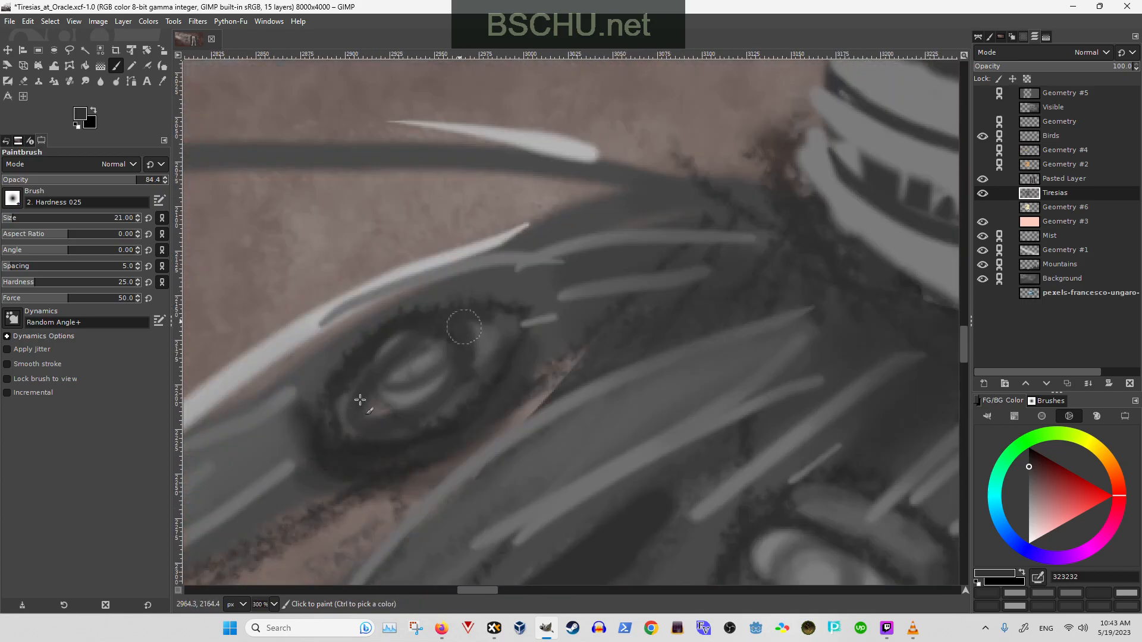
pyautogui.moveTo(360, 400)
pyautogui.mouseDown()
pyautogui.moveTo(445, 360)
pyautogui.moveTo(462, 331)
pyautogui.mouseUp()
pyautogui.hotkey('ctrl', 'z')
# - Examine the skirt's eye ornaments and hanging strands up close and against the whole figure
pyautogui.scroll(-3, 475, 295)
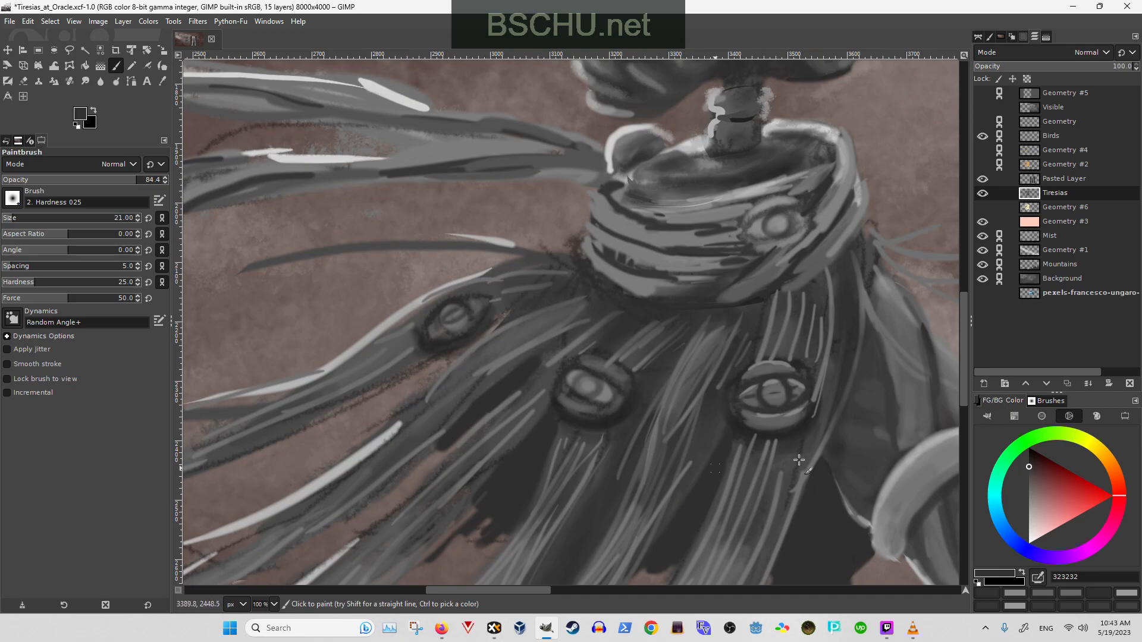
pyautogui.scroll(3, 802, 390)
pyautogui.scroll(-4, 734, 339)
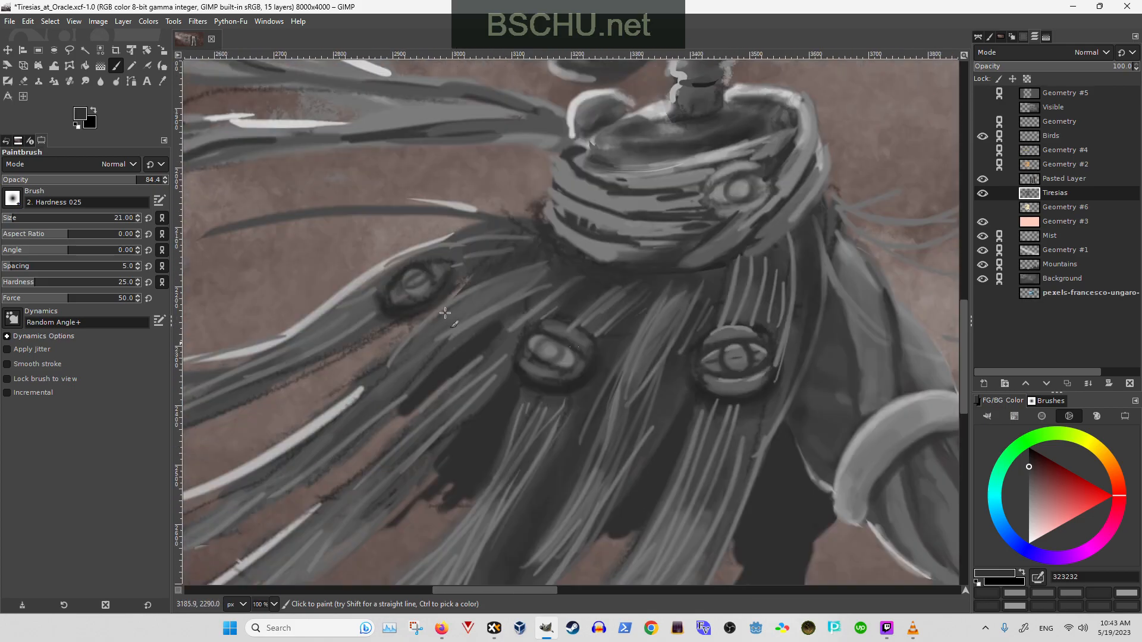
pyautogui.scroll(1, 545, 278)
pyautogui.scroll(3, 462, 400)
pyautogui.scroll(-2, 472, 327)
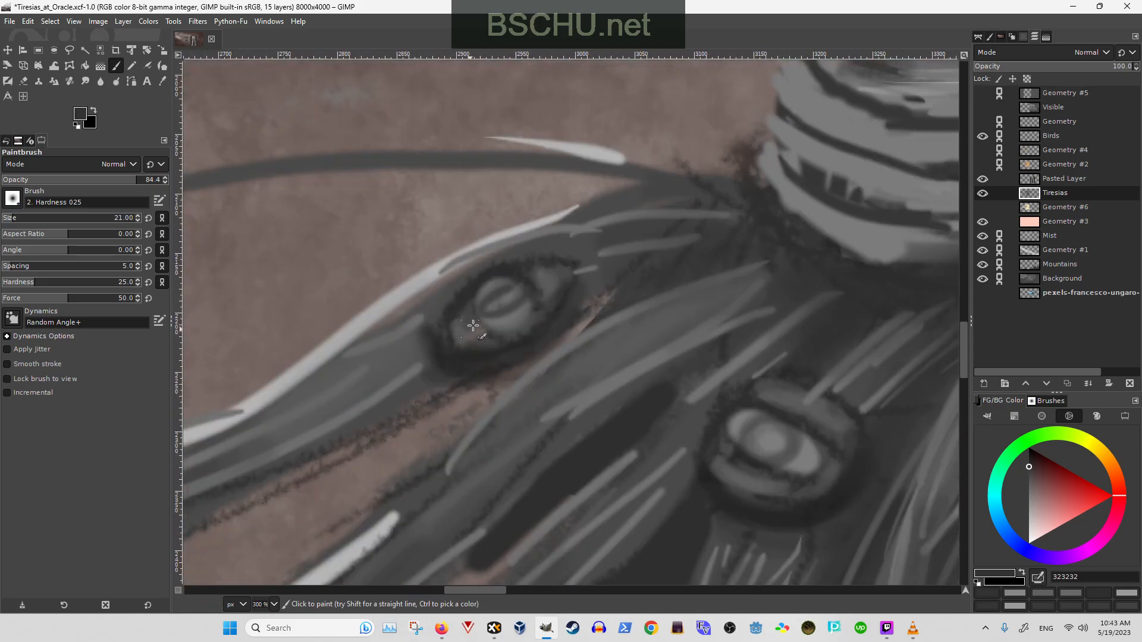
pyautogui.scroll(-2, 492, 300)
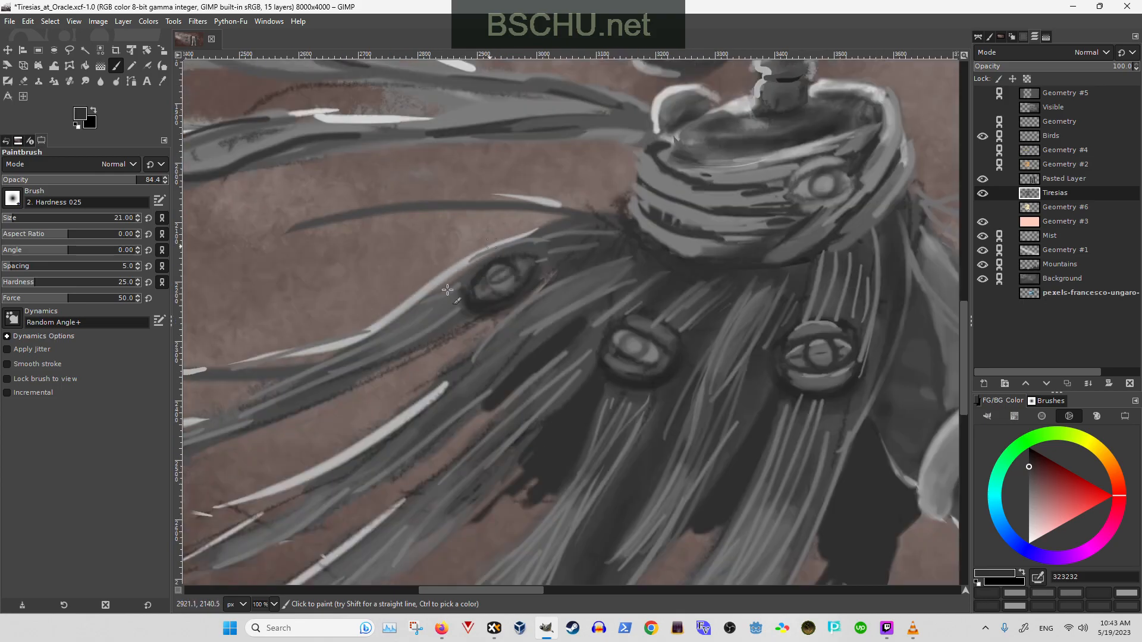
pyautogui.scroll(1, 455, 278)
pyautogui.scroll(1, 481, 286)
pyautogui.scroll(-1, 482, 286)
pyautogui.moveTo(416, 423)
pyautogui.mouseDown()
pyautogui.moveTo(366, 452)
pyautogui.moveTo(352, 485)
pyautogui.mouseUp()
pyautogui.scroll(-1, 444, 333)
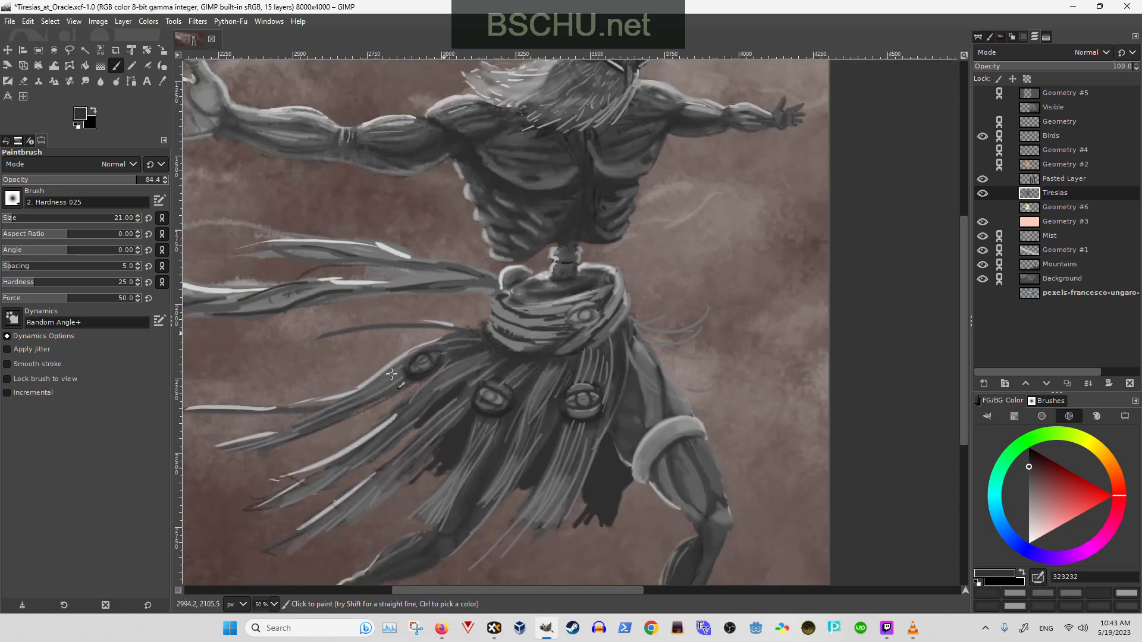
pyautogui.scroll(2, 448, 346)
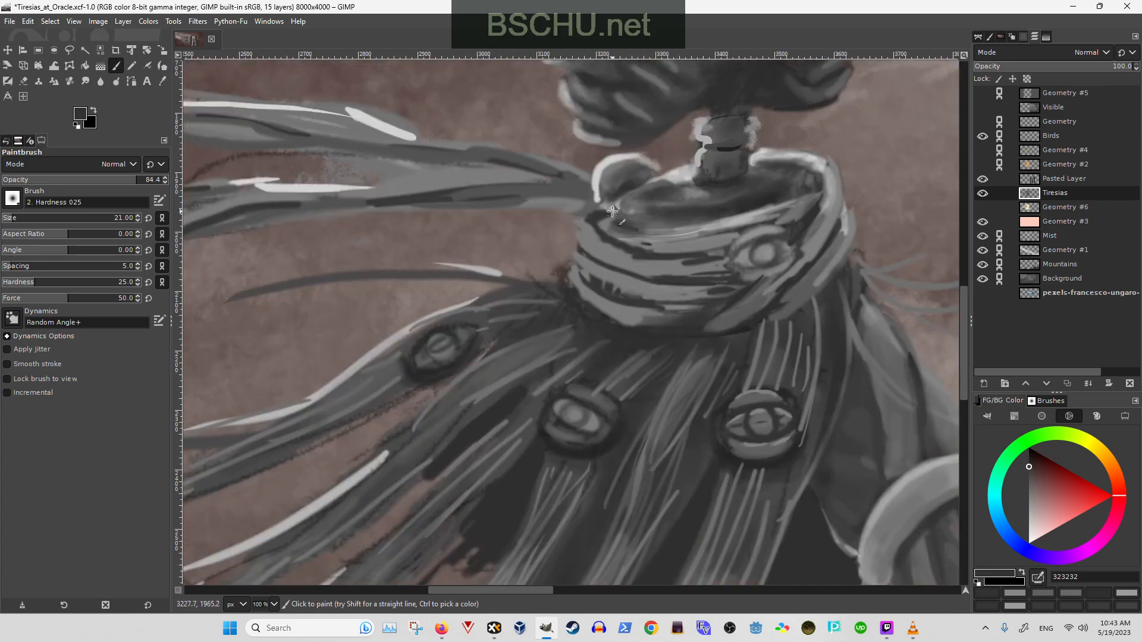
pyautogui.scroll(-1, 613, 210)
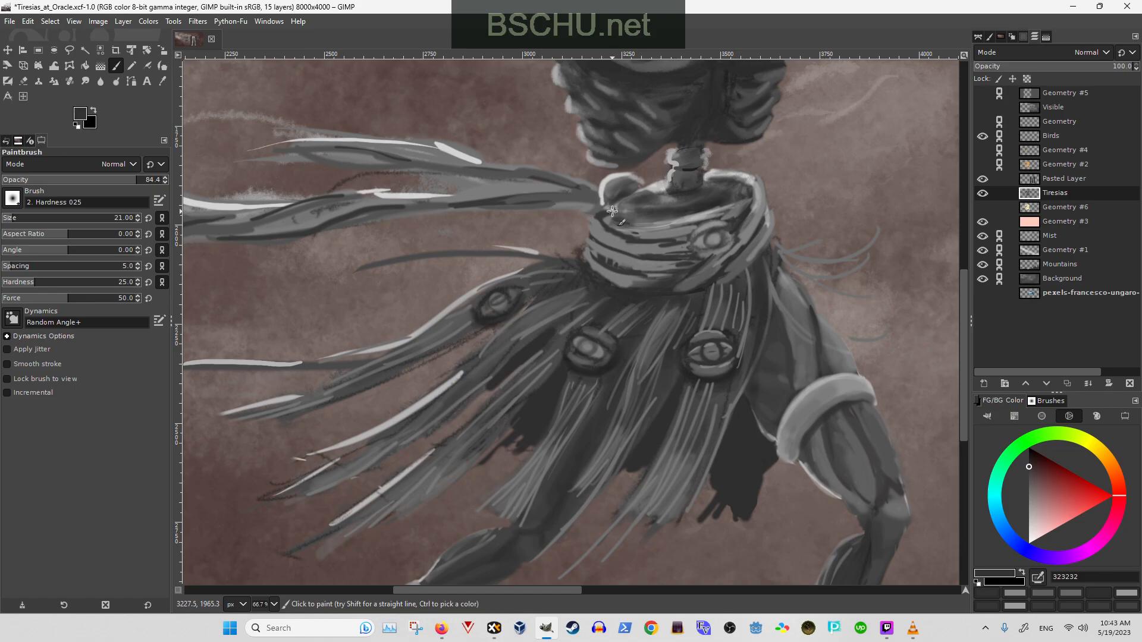
# - Repaint the upper lid of the eye on the waist sash with sampled 919191
pyautogui.hscroll(2, 481, 327)
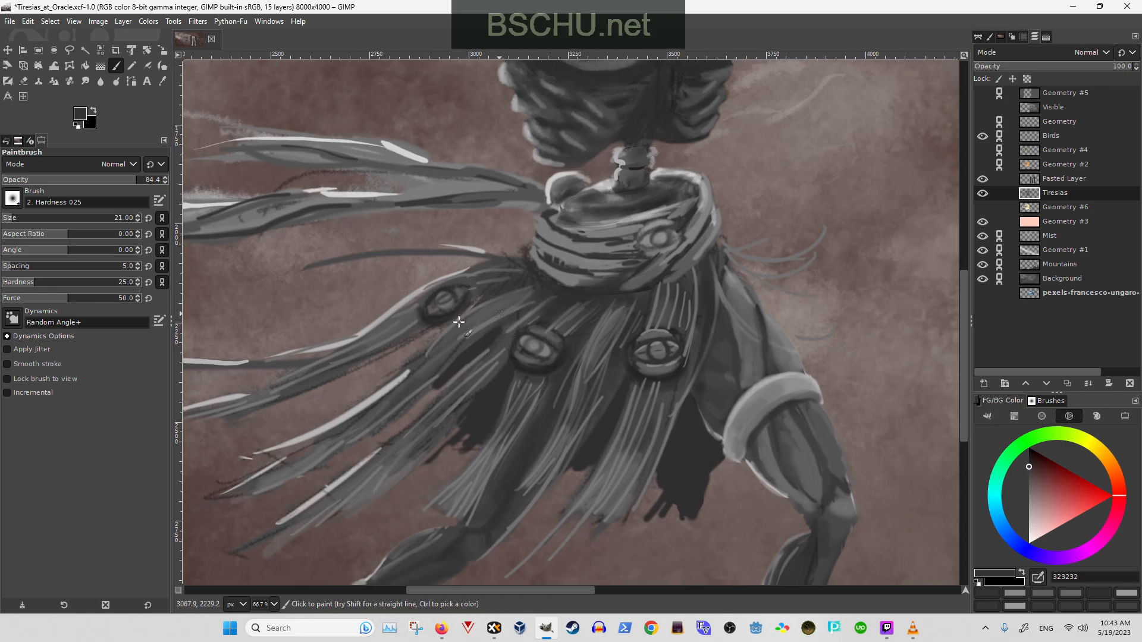
pyautogui.scroll(1, 459, 321)
pyautogui.scroll(-2, 452, 333)
pyautogui.hscroll(1, 385, 366)
pyautogui.scroll(4, 386, 365)
pyautogui.press('o')
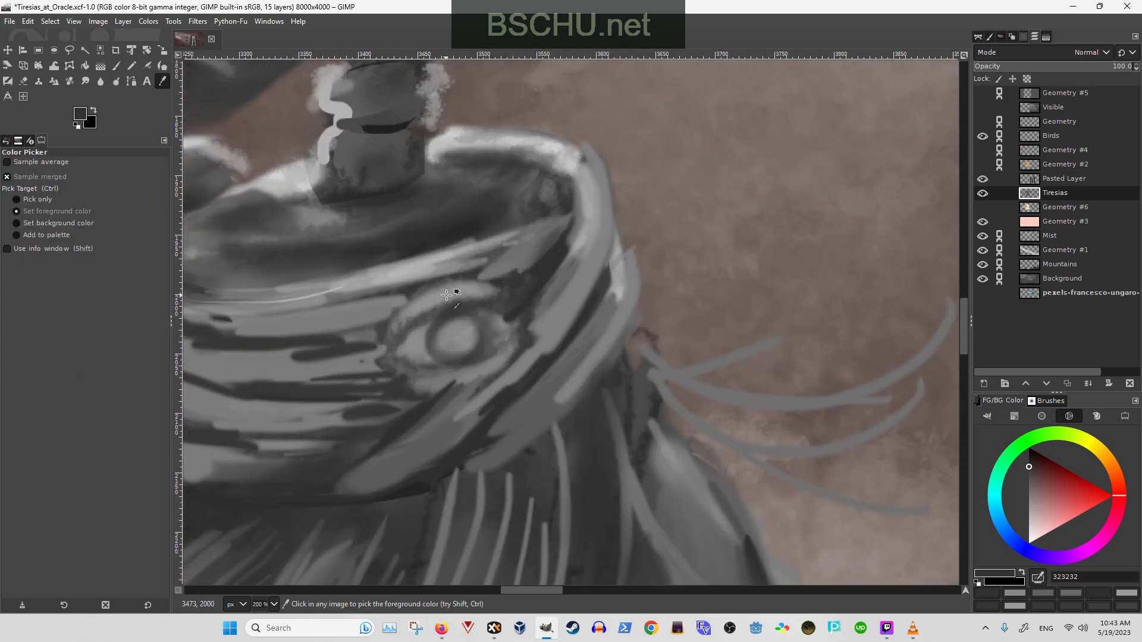
pyautogui.click(446, 295)
pyautogui.press('p')
pyautogui.moveTo(447, 294); pyautogui.dragTo(508, 305)
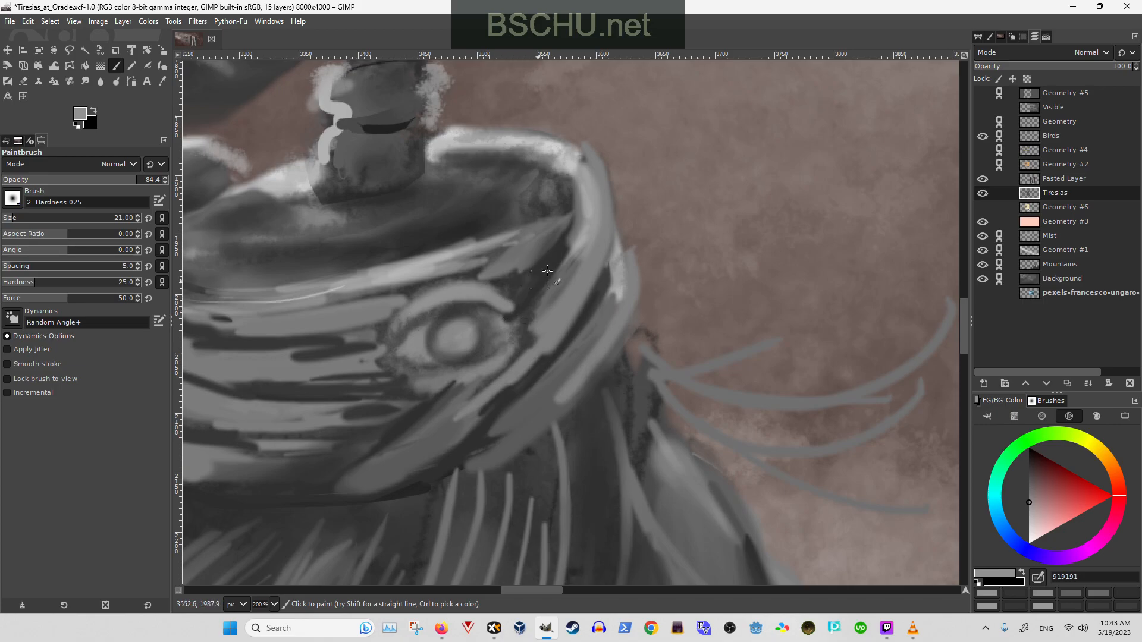
# - Sample a dark gray beside the sash eye's iris and define its upper and lower lid lines
pyautogui.press('o')
pyautogui.click(433, 318)
pyautogui.press('p')
pyautogui.moveTo(416, 326)
pyautogui.mouseDown()
pyautogui.moveTo(474, 311)
pyautogui.moveTo(501, 321)
pyautogui.moveTo(443, 314)
pyautogui.moveTo(398, 339)
pyautogui.moveTo(456, 309)
pyautogui.moveTo(515, 321)
pyautogui.mouseUp()
pyautogui.moveTo(398, 362)
pyautogui.mouseDown()
pyautogui.moveTo(483, 364)
pyautogui.moveTo(520, 330)
pyautogui.moveTo(440, 371)
pyautogui.moveTo(486, 334)
pyautogui.moveTo(480, 317)
pyautogui.moveTo(469, 366)
pyautogui.moveTo(490, 297)
pyautogui.moveTo(472, 312)
pyautogui.moveTo(471, 358)
pyautogui.moveTo(442, 316)
pyautogui.moveTo(442, 360)
pyautogui.moveTo(432, 324)
pyautogui.moveTo(457, 361)
pyautogui.mouseUp()
# - Add thin b0b0b0 highlights to the sash eye's iris, white and lid edges at brush size 11
pyautogui.keyDown('ctrl'); pyautogui.click(452, 256); pyautogui.keyUp('ctrl')
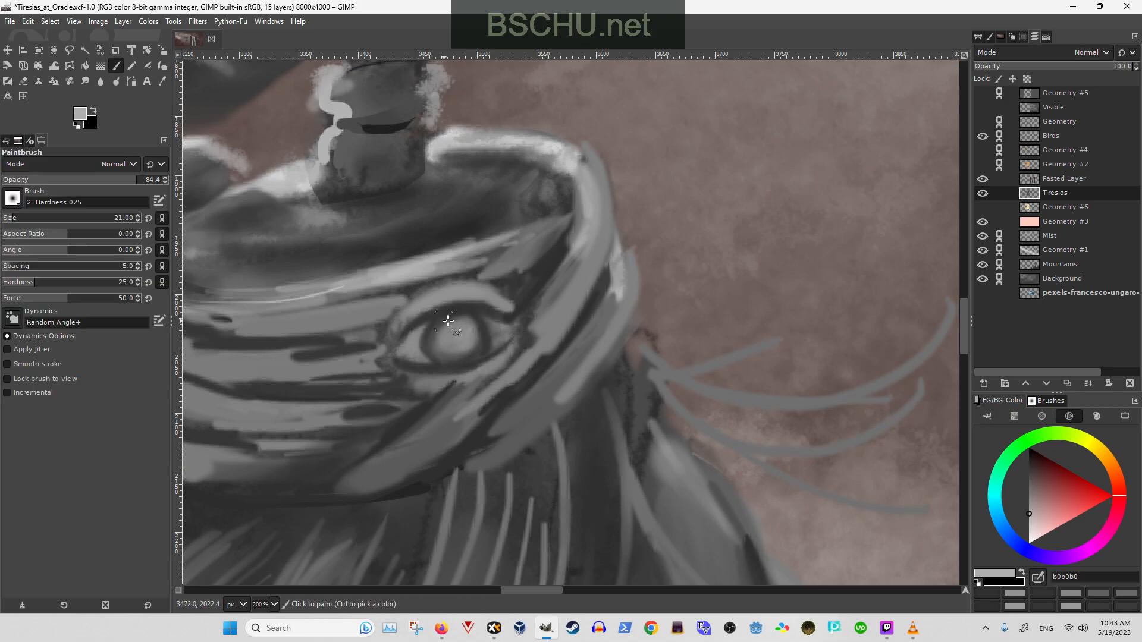
pyautogui.hotkey('shift', '[')
pyautogui.moveTo(467, 321); pyautogui.dragTo(419, 330)
pyautogui.moveTo(488, 319); pyautogui.dragTo(507, 327)
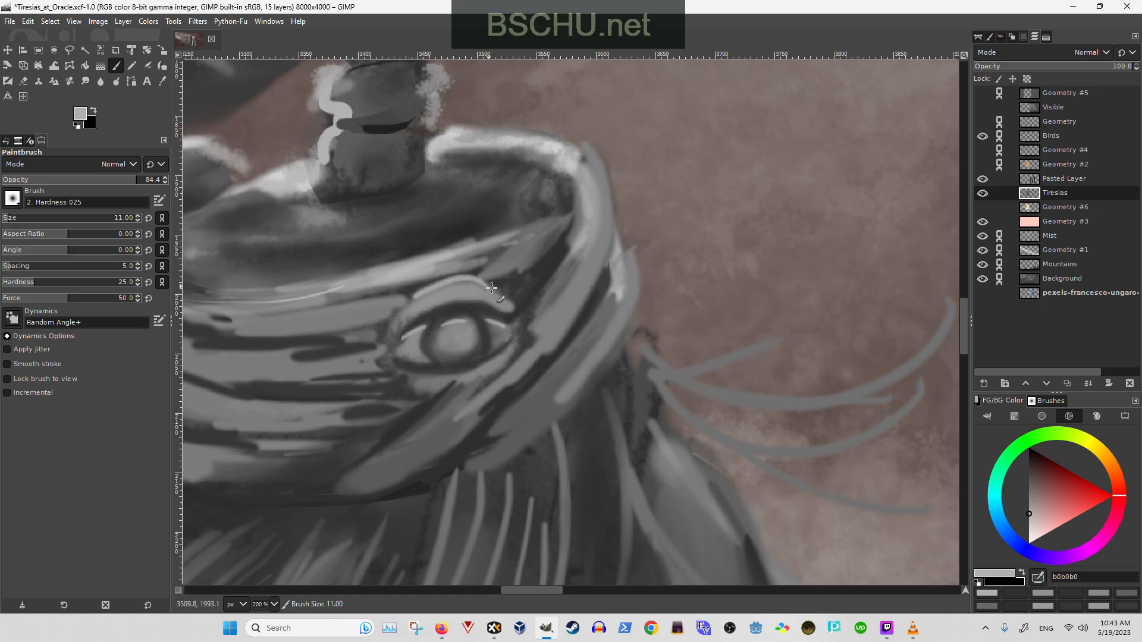
pyautogui.moveTo(494, 288)
pyautogui.mouseDown()
pyautogui.moveTo(435, 283)
pyautogui.moveTo(417, 304)
pyautogui.mouseUp()
pyautogui.moveTo(492, 289); pyautogui.dragTo(417, 304)
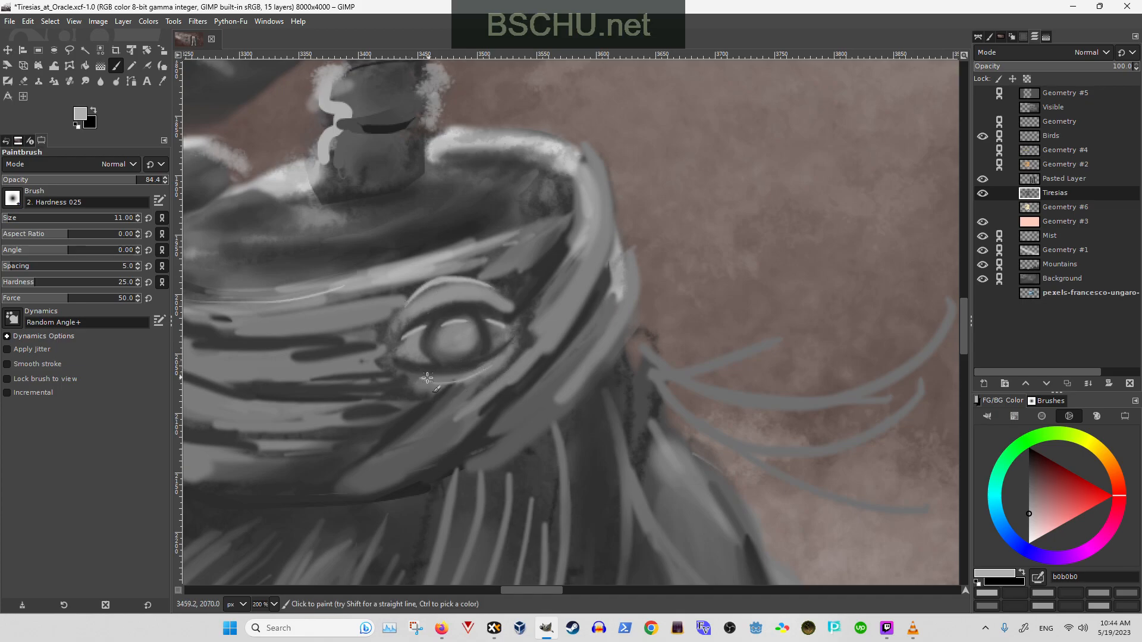
pyautogui.moveTo(425, 379); pyautogui.dragTo(494, 370)
# - Build up the lower lid of the sash eye with grays sampled around it, including 5f5f5f and 8b8b8b
pyautogui.press('o')
pyautogui.click(432, 391)
pyautogui.press('p')
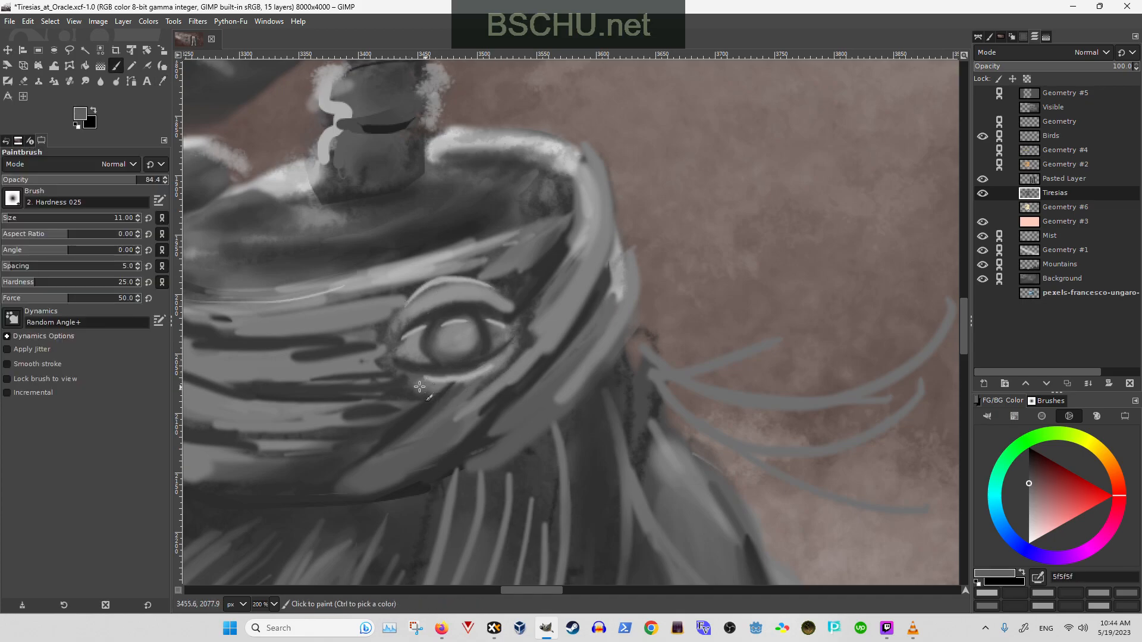
pyautogui.press('o')
pyautogui.click(441, 380)
pyautogui.press('p')
pyautogui.moveTo(417, 383)
pyautogui.mouseDown()
pyautogui.moveTo(467, 388)
pyautogui.moveTo(426, 386)
pyautogui.moveTo(477, 386)
pyautogui.moveTo(424, 386)
pyautogui.moveTo(487, 378)
pyautogui.moveTo(501, 366)
pyautogui.moveTo(456, 388)
pyautogui.moveTo(439, 343)
pyautogui.moveTo(414, 339)
pyautogui.moveTo(461, 382)
pyautogui.moveTo(421, 388)
pyautogui.moveTo(494, 378)
pyautogui.moveTo(453, 384)
pyautogui.moveTo(484, 381)
pyautogui.moveTo(511, 356)
pyautogui.moveTo(432, 386)
pyautogui.mouseUp()
pyautogui.press('o')
pyautogui.click(414, 340)
pyautogui.press('p')
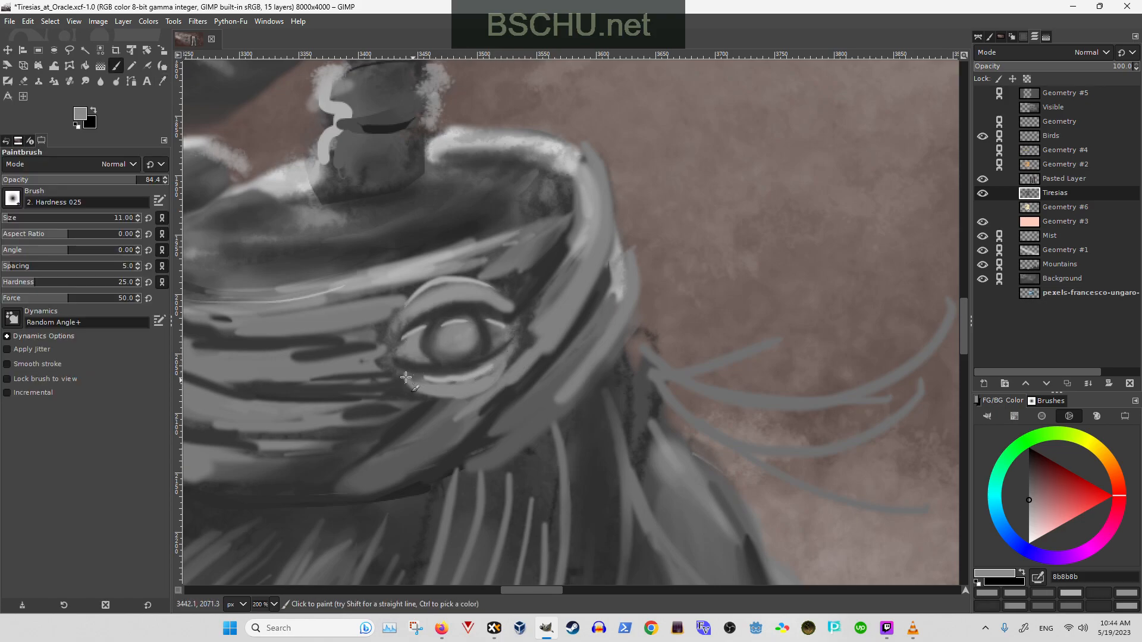
# - Outline the lower lid and left side of the sash eye with 363636, and sample 929292 from its upper lid
pyautogui.moveTo(415, 396)
pyautogui.mouseDown()
pyautogui.moveTo(468, 406)
pyautogui.moveTo(493, 390)
pyautogui.mouseUp()
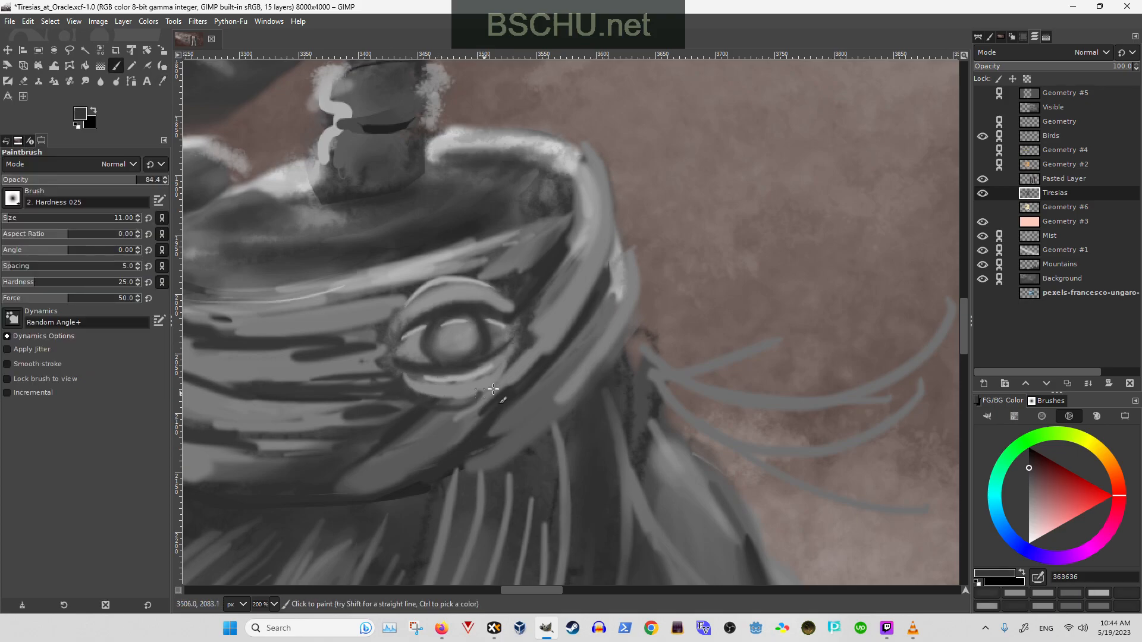
pyautogui.moveTo(429, 404)
pyautogui.mouseDown()
pyautogui.moveTo(498, 384)
pyautogui.moveTo(415, 407)
pyautogui.moveTo(402, 393)
pyautogui.moveTo(443, 411)
pyautogui.moveTo(422, 394)
pyautogui.moveTo(462, 402)
pyautogui.moveTo(488, 383)
pyautogui.moveTo(465, 408)
pyautogui.moveTo(502, 382)
pyautogui.moveTo(388, 352)
pyautogui.mouseUp()
pyautogui.moveTo(396, 313)
pyautogui.mouseDown()
pyautogui.moveTo(400, 389)
pyautogui.moveTo(394, 321)
pyautogui.moveTo(383, 358)
pyautogui.moveTo(407, 374)
pyautogui.mouseUp()
pyautogui.moveTo(407, 297)
pyautogui.mouseDown()
pyautogui.moveTo(392, 386)
pyautogui.moveTo(395, 350)
pyautogui.moveTo(380, 362)
pyautogui.moveTo(405, 396)
pyautogui.moveTo(386, 381)
pyautogui.moveTo(390, 329)
pyautogui.moveTo(388, 371)
pyautogui.moveTo(453, 301)
pyautogui.moveTo(426, 300)
pyautogui.moveTo(383, 341)
pyautogui.moveTo(403, 318)
pyautogui.moveTo(392, 339)
pyautogui.moveTo(410, 326)
pyautogui.mouseUp()
pyautogui.keyDown('ctrl'); pyautogui.click(426, 299); pyautogui.keyUp('ctrl')
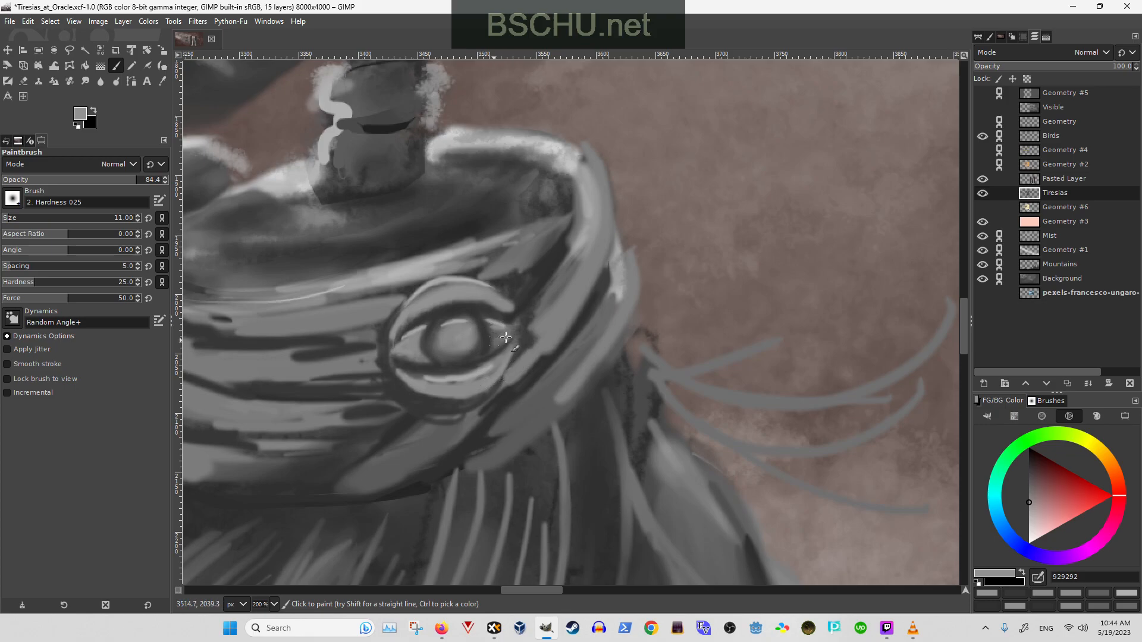
# - Brighten the sash eye's upper lid with sampled 919191, and trim its outer end with 373737
pyautogui.keyDown('ctrl'); pyautogui.click(456, 288); pyautogui.keyUp('ctrl')
pyautogui.moveTo(435, 293); pyautogui.dragTo(414, 304)
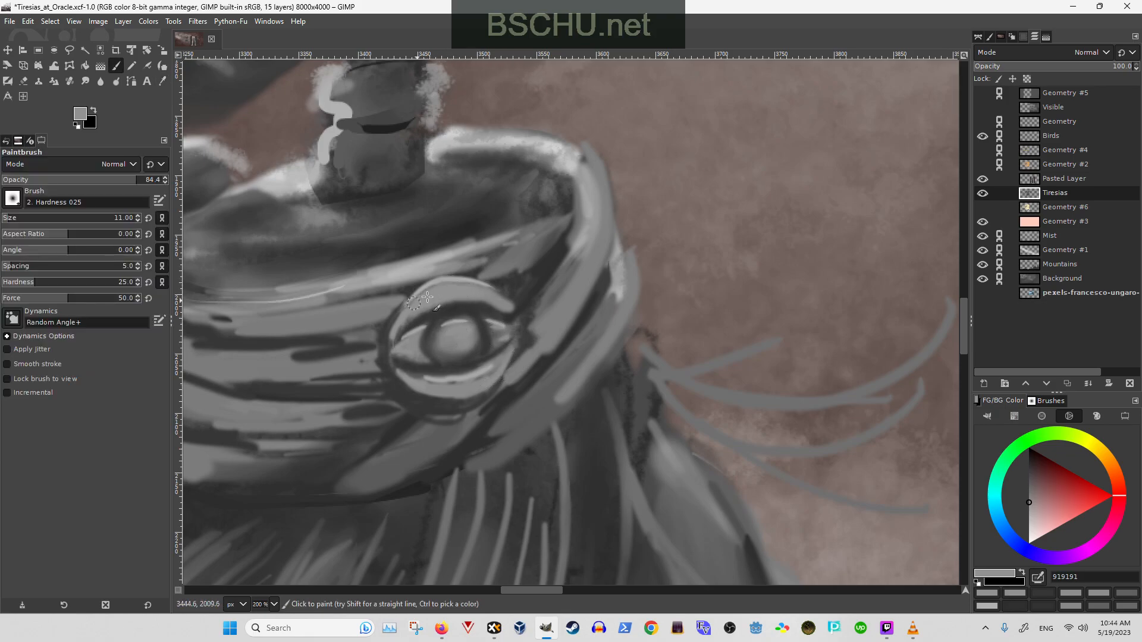
pyautogui.keyDown('ctrl'); pyautogui.click(511, 290); pyautogui.keyUp('ctrl')
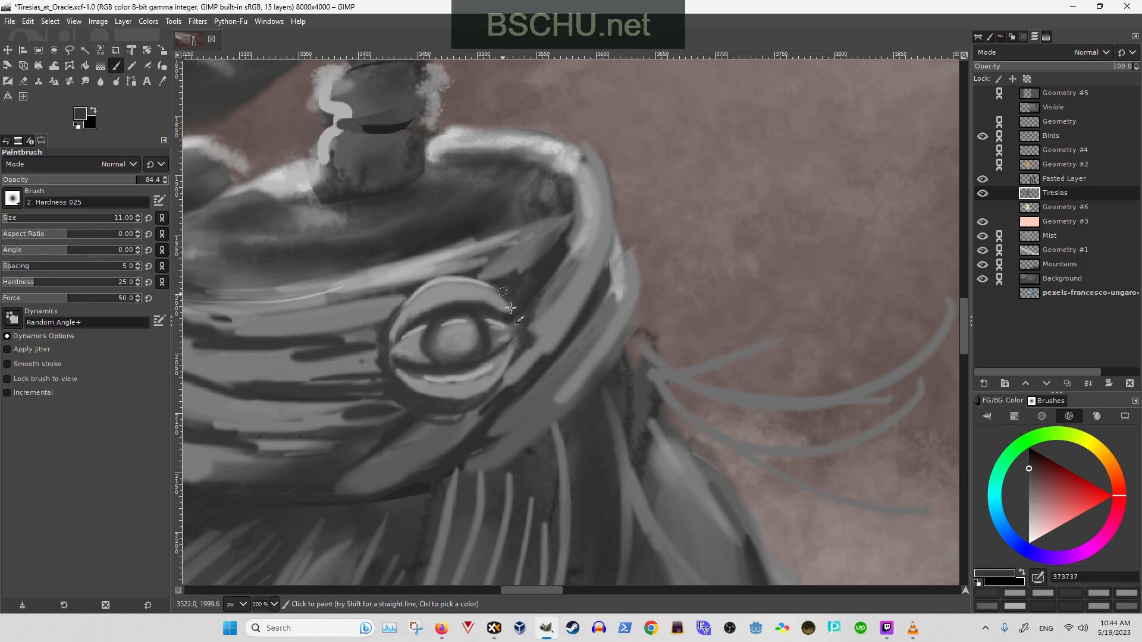
pyautogui.moveTo(498, 284)
pyautogui.mouseDown()
pyautogui.moveTo(515, 309)
pyautogui.moveTo(495, 287)
pyautogui.moveTo(510, 312)
pyautogui.moveTo(508, 288)
pyautogui.mouseUp()
# - Paint a light a7a7a7 rim around the sash eye's outer side and undo the last stroke
pyautogui.keyDown('ctrl'); pyautogui.click(413, 288); pyautogui.keyUp('ctrl')
pyautogui.moveTo(413, 287)
pyautogui.mouseDown()
pyautogui.moveTo(377, 330)
pyautogui.moveTo(437, 279)
pyautogui.moveTo(374, 327)
pyautogui.moveTo(376, 365)
pyautogui.moveTo(403, 390)
pyautogui.moveTo(452, 400)
pyautogui.mouseUp()
pyautogui.hotkey('ctrl', 'z')
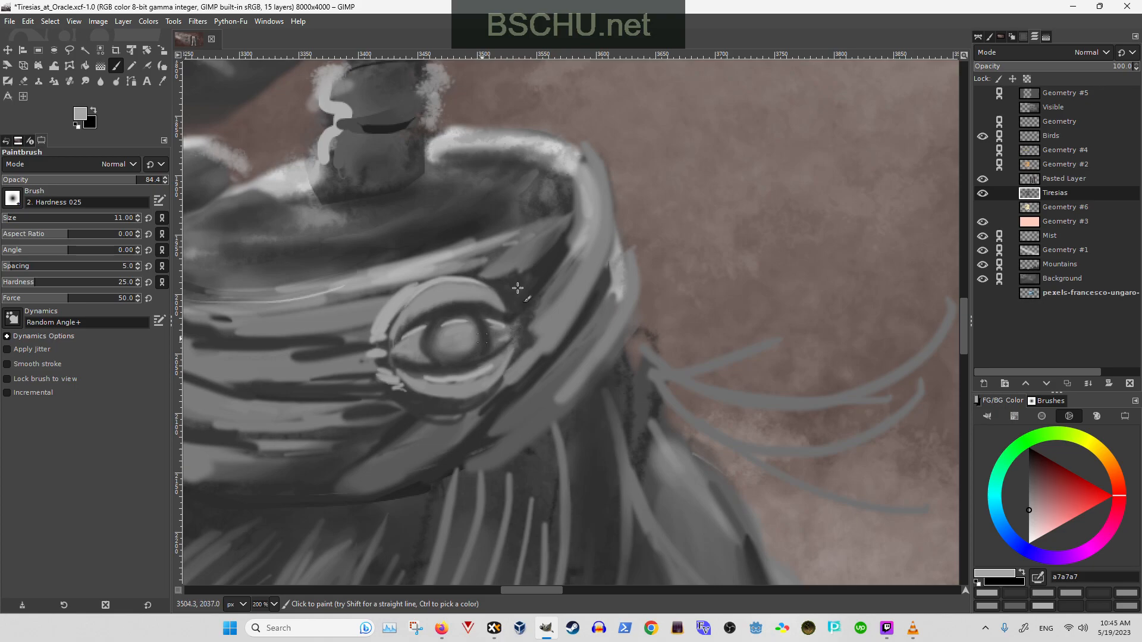
# - Sample 2f2f2f from the folds and shade beneath the sash eye with the brush at size 31
pyautogui.scroll(-4, 517, 289)
pyautogui.scroll(3, 452, 366)
pyautogui.press('o')
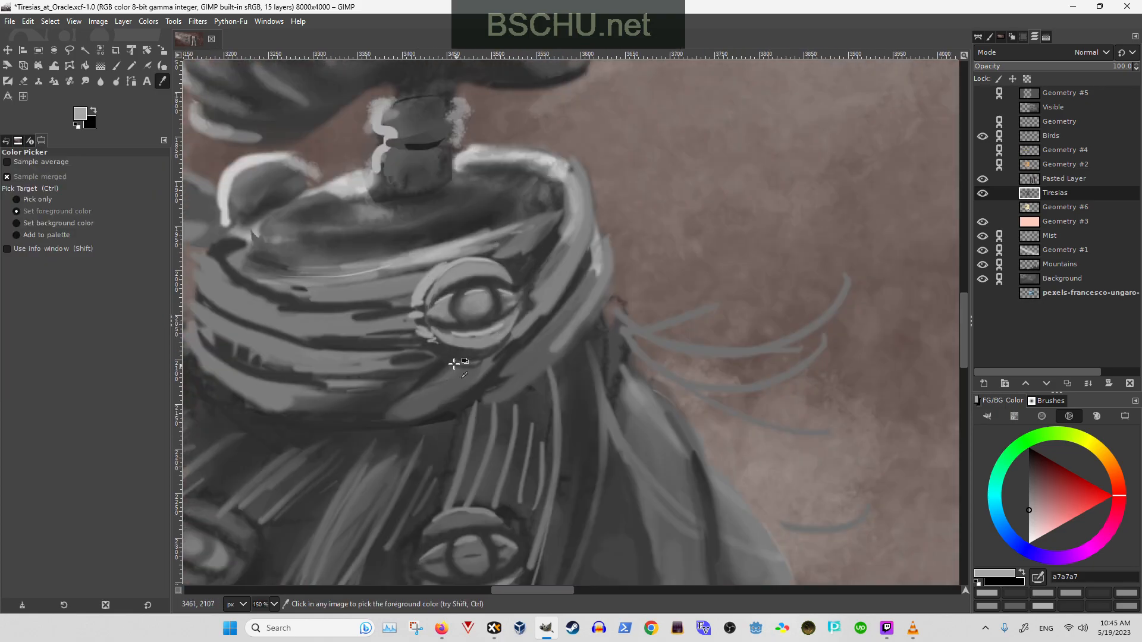
pyautogui.click(433, 372)
pyautogui.press('p')
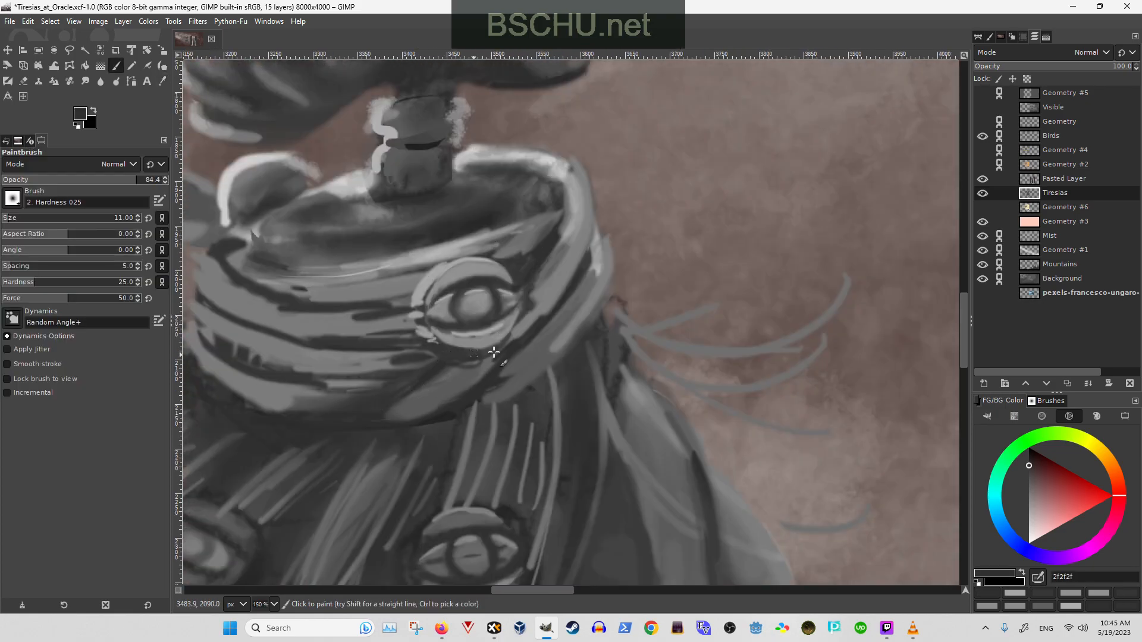
pyautogui.hotkey('shift', ']')
pyautogui.hotkey('shift', ']')
pyautogui.moveTo(429, 359); pyautogui.dragTo(496, 358)
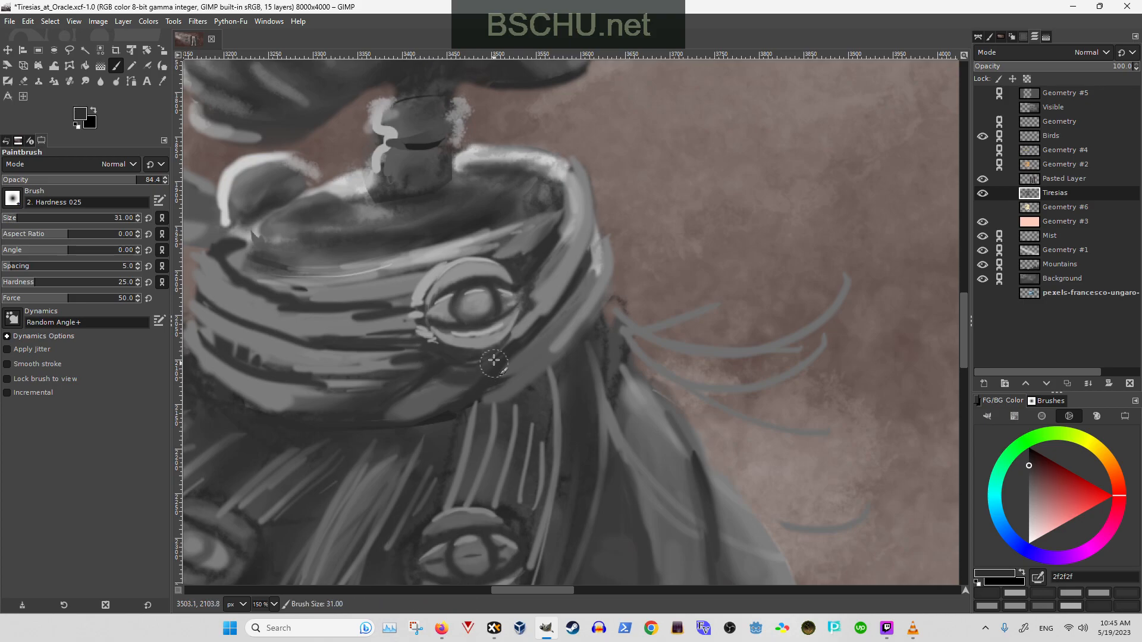
# - Rework the sash's outer fold beside the hip with grays sampled around it, including 666666 and 3c3c3c
pyautogui.press('o')
pyautogui.click(569, 306)
pyautogui.press('p')
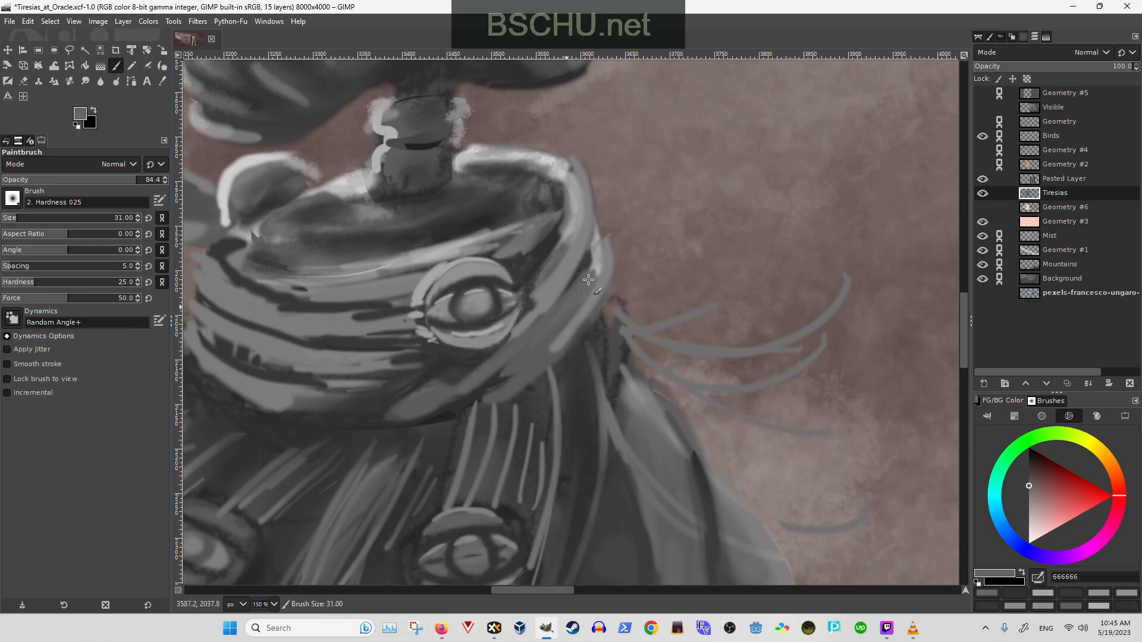
pyautogui.press('o')
pyautogui.click(565, 288)
pyautogui.press('p')
pyautogui.hotkey('shift', 'e')
pyautogui.press('o')
pyautogui.click(588, 279)
pyautogui.press('p')
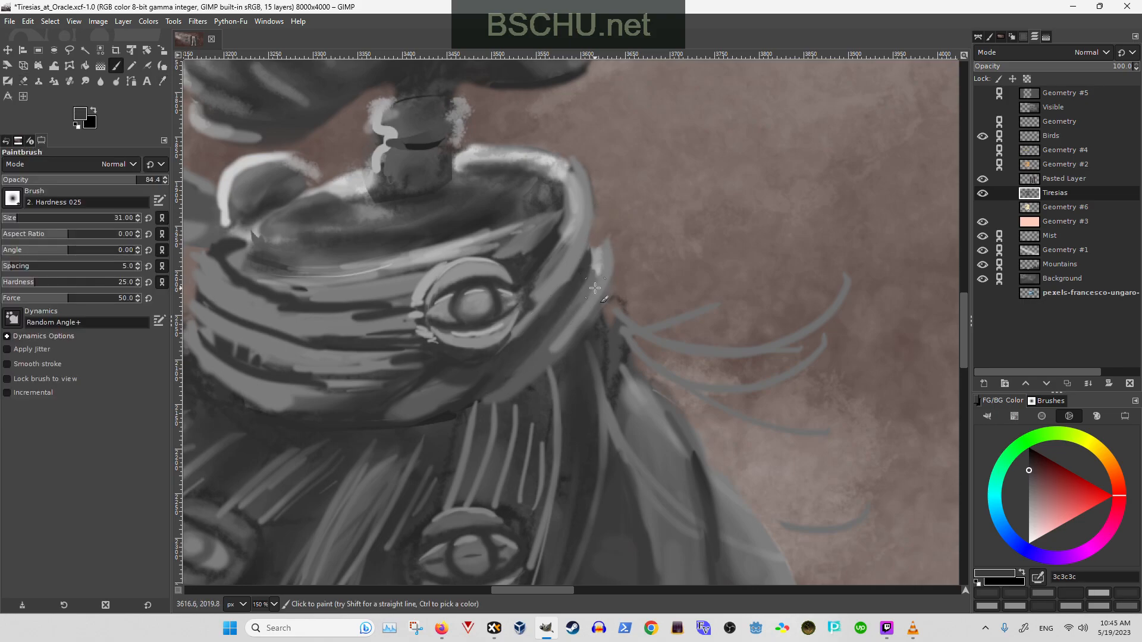
# - Examine the whole Tiresias figure, checking how the sash and its eye read against the torso, skirt and legs
pyautogui.scroll(-3, 595, 288)
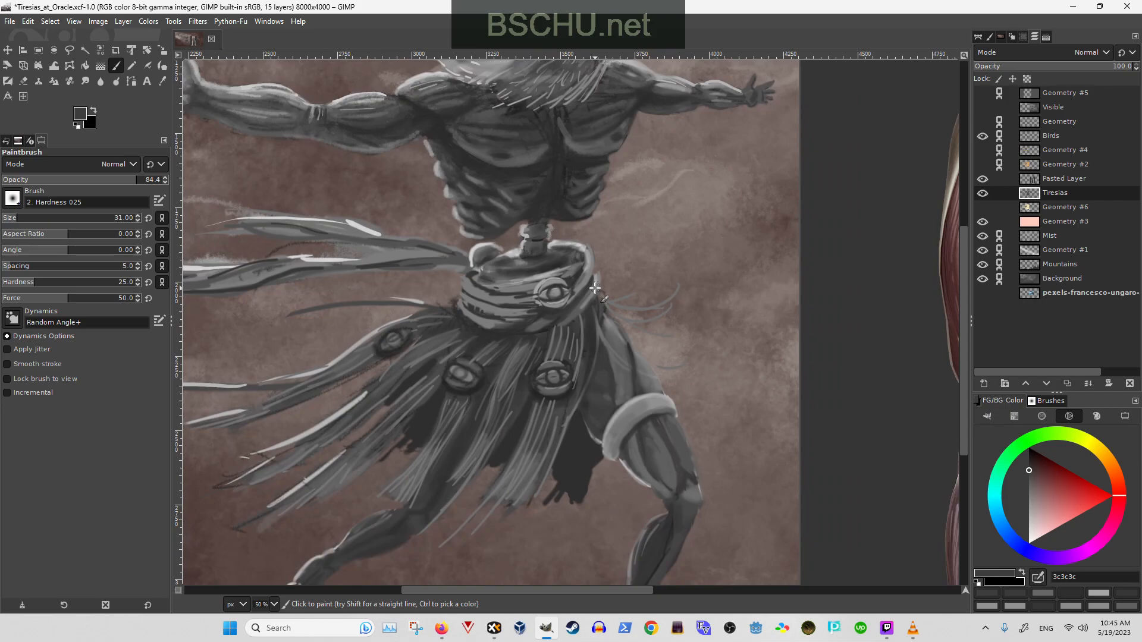
pyautogui.scroll(-1, 595, 288)
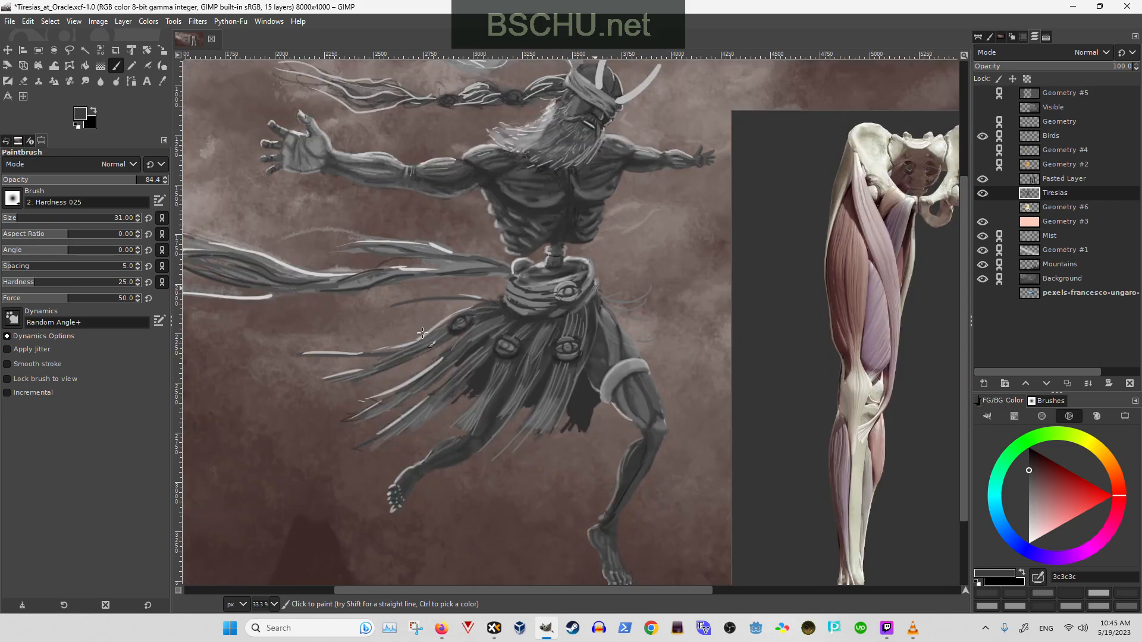
pyautogui.hscroll(1, 560, 268)
pyautogui.scroll(1, 579, 213)
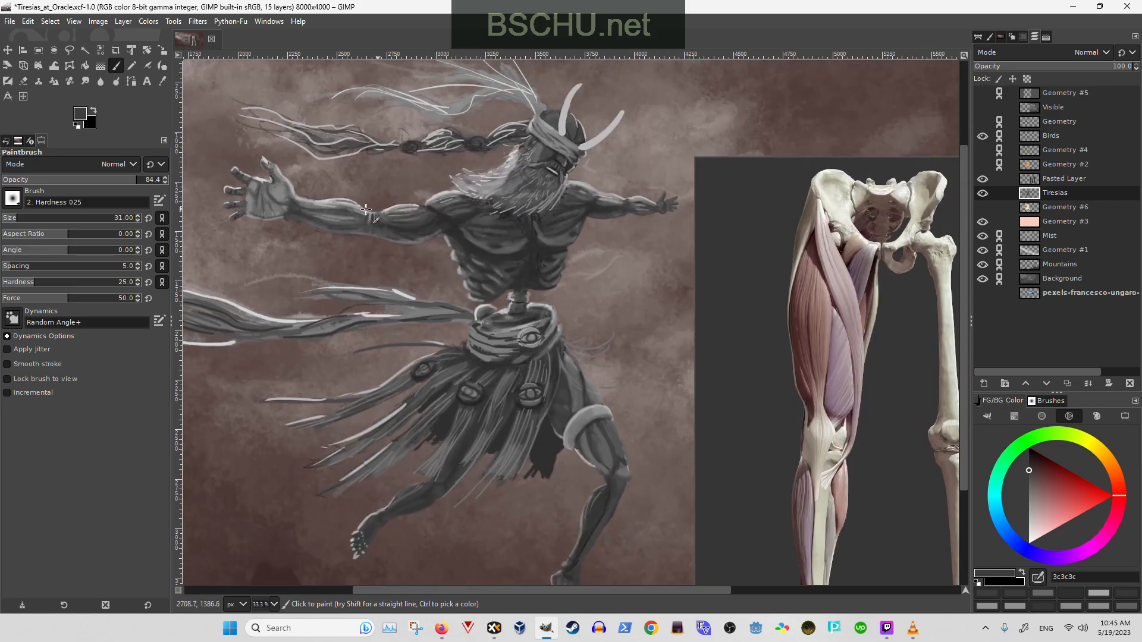
pyautogui.hscroll(1, 536, 220)
pyautogui.scroll(-1, 535, 220)
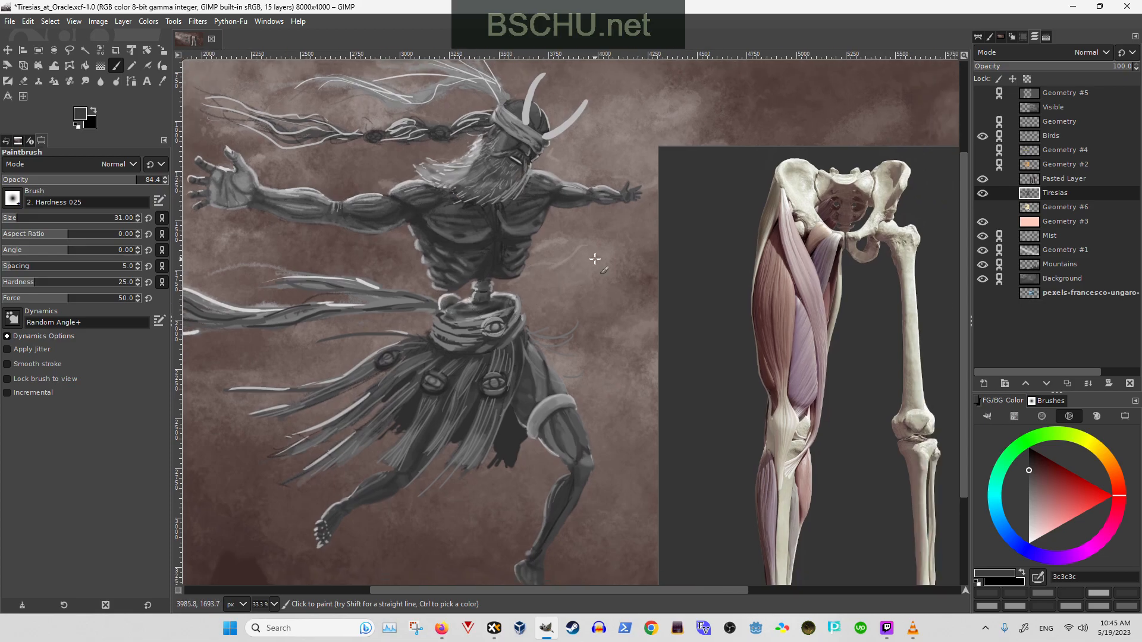
pyautogui.scroll(-1, 571, 333)
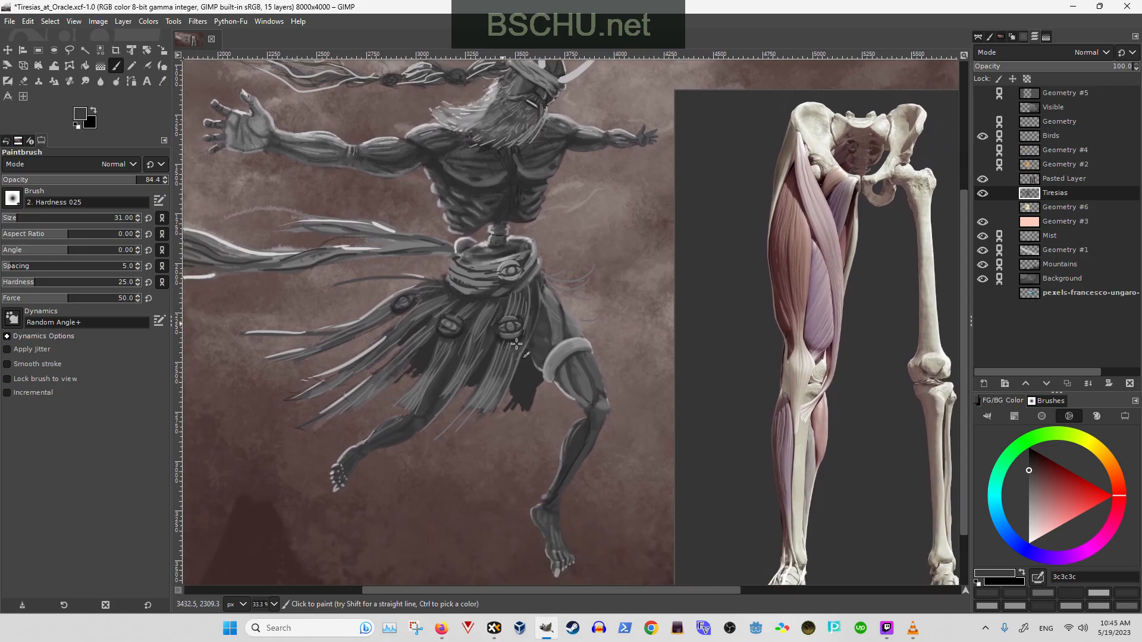
pyautogui.scroll(1, 526, 443)
pyautogui.scroll(1, 526, 442)
pyautogui.scroll(1, 526, 443)
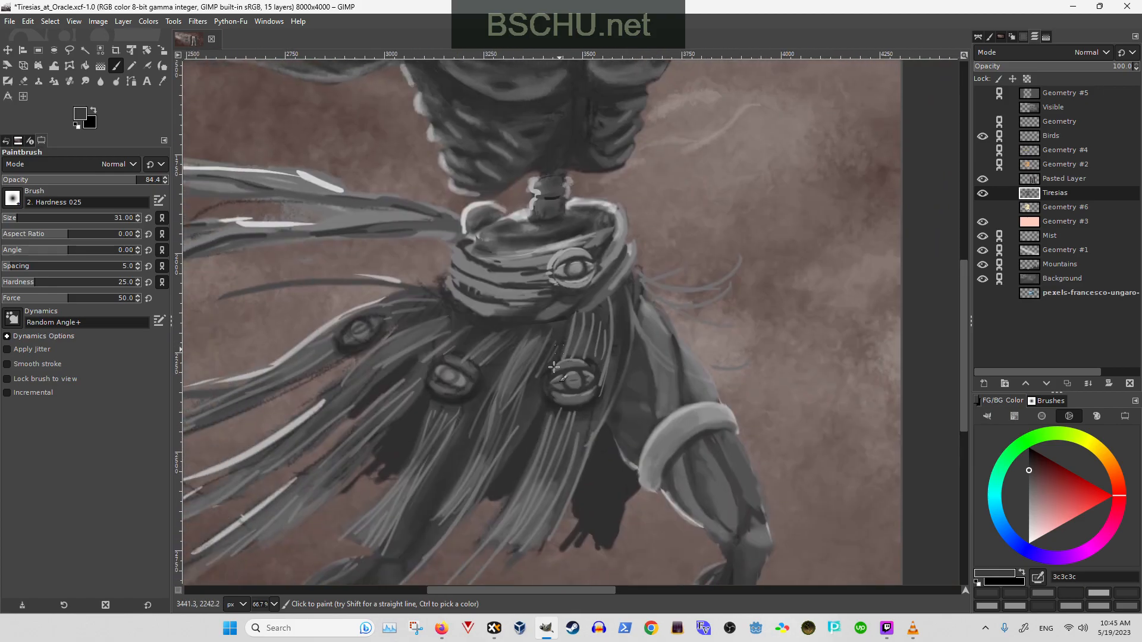
# - Paint a soft 808080 highlight on the sash fold below the eye at brush size 51 and 30.1 opacity
pyautogui.scroll(1, 507, 318)
pyautogui.keyDown('ctrl'); pyautogui.click(503, 328); pyautogui.keyUp('ctrl')
pyautogui.scroll(1, 595, 225)
pyautogui.hscroll(1, 596, 225)
pyautogui.keyDown('ctrl'); pyautogui.click(508, 316); pyautogui.keyUp('ctrl')
pyautogui.press('}')
pyautogui.press('}')
pyautogui.moveTo(568, 213); pyautogui.dragTo(536, 275)
pyautogui.click(51, 183)
pyautogui.scroll(1, 525, 247)
pyautogui.hscroll(1, 525, 246)
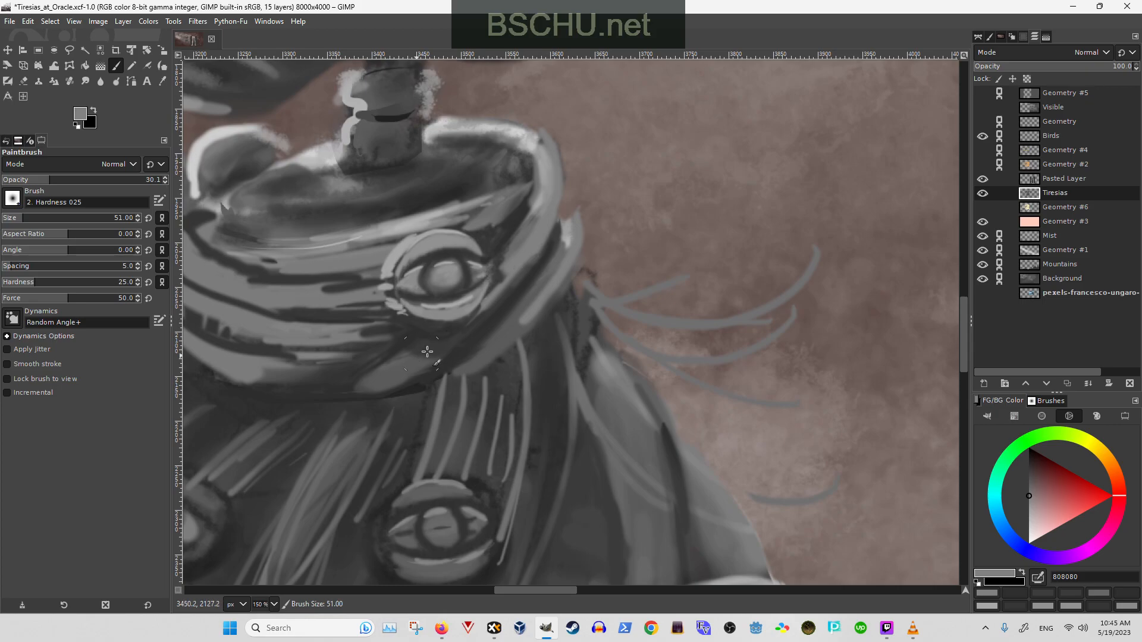
pyautogui.moveTo(384, 378)
pyautogui.mouseDown()
pyautogui.moveTo(410, 371)
pyautogui.moveTo(372, 382)
pyautogui.moveTo(416, 358)
pyautogui.moveTo(410, 348)
pyautogui.moveTo(526, 317)
pyautogui.mouseUp()
pyautogui.hotkey('shift', 'e')
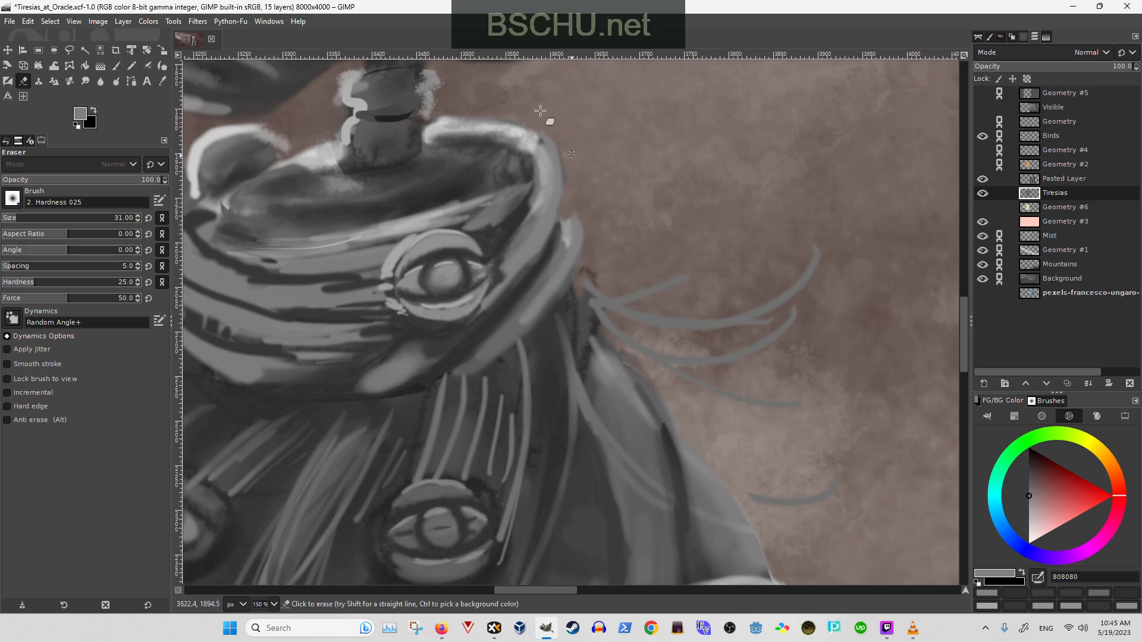
# - Sample 373737 and soften the dark creases in the lower sash folds opposite the eye at brush size 41
pyautogui.scroll(1, 494, 326)
pyautogui.hscroll(-3, 494, 326)
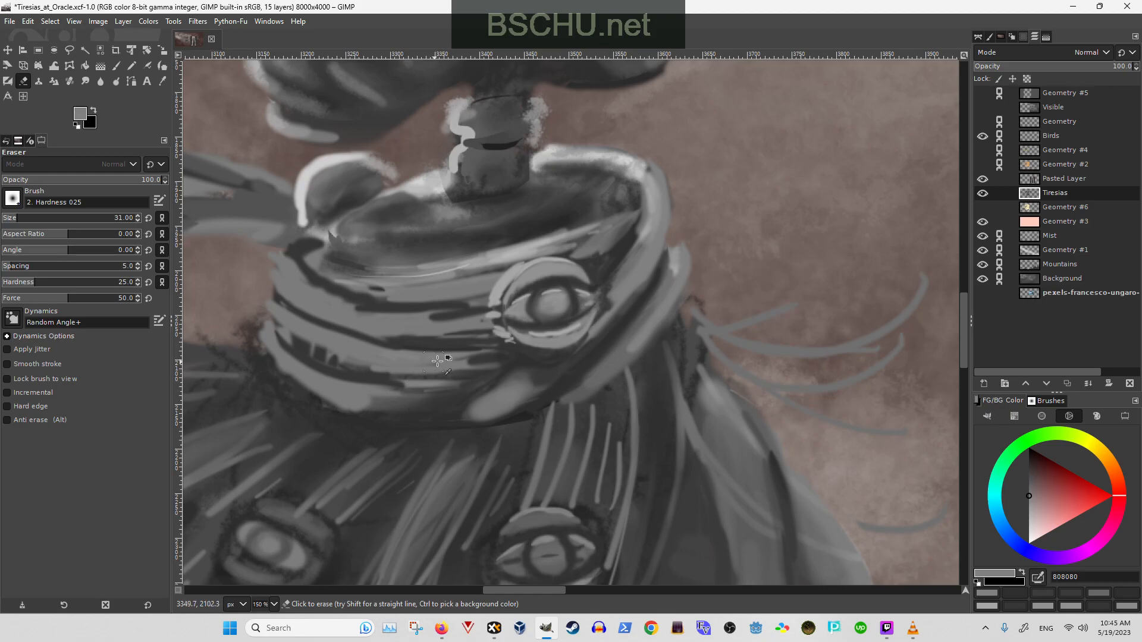
pyautogui.press('p')
pyautogui.keyDown('ctrl'); pyautogui.click(325, 376); pyautogui.keyUp('ctrl')
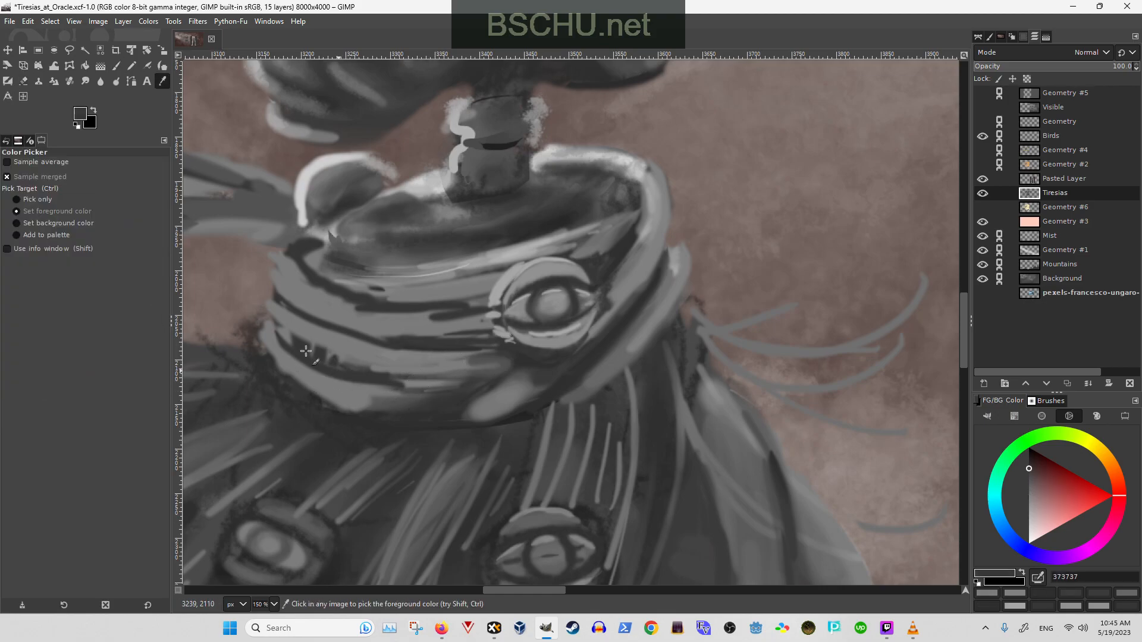
pyautogui.press('[')
pyautogui.press('[')
pyautogui.press('[')
pyautogui.press('[')
pyautogui.press('[')
pyautogui.press('[')
pyautogui.press('[')
pyautogui.press('[')
pyautogui.press('[')
pyautogui.press('[')
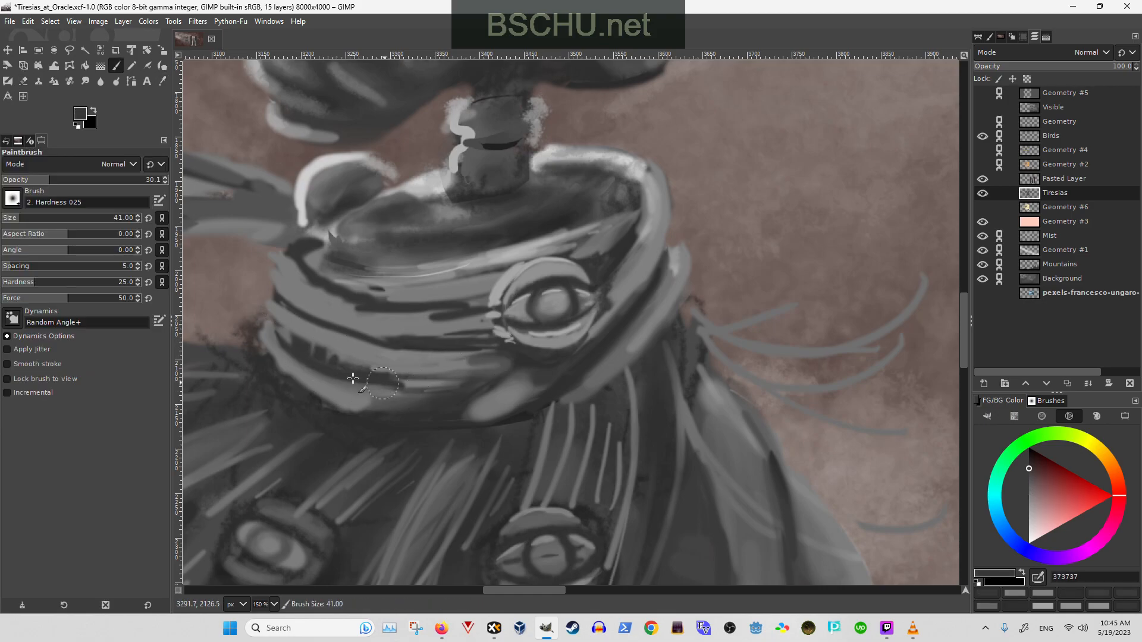
pyautogui.moveTo(346, 375)
pyautogui.mouseDown()
pyautogui.moveTo(479, 380)
pyautogui.moveTo(357, 377)
pyautogui.mouseUp()
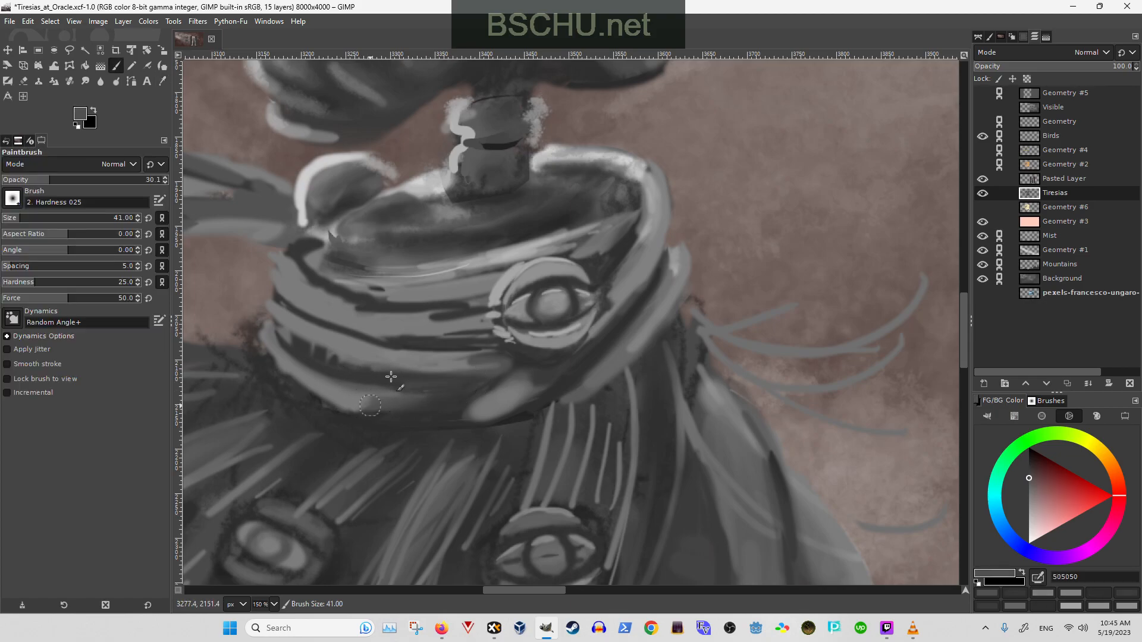
# - Brighten the ends of the sash folds opposite the eye with sampled grays, using 919191 at brush size 31
pyautogui.keyDown('ctrl'); pyautogui.click(328, 392); pyautogui.keyUp('ctrl')
pyautogui.keyDown('ctrl'); pyautogui.click(533, 265); pyautogui.keyUp('ctrl')
pyautogui.hotkey('shift', '[')
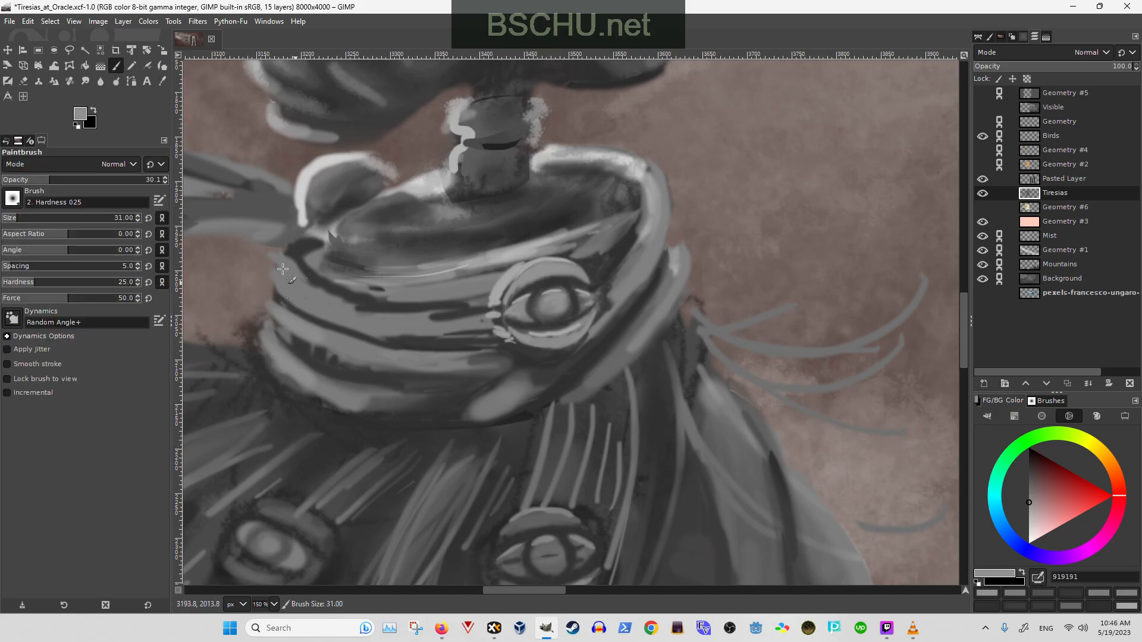
# - Rotate the canvas to 300° and blend the sash's outer fold into the skirt with 686868, 373737 and 2a2a2a
pyautogui.scroll(-3, 376, 247)
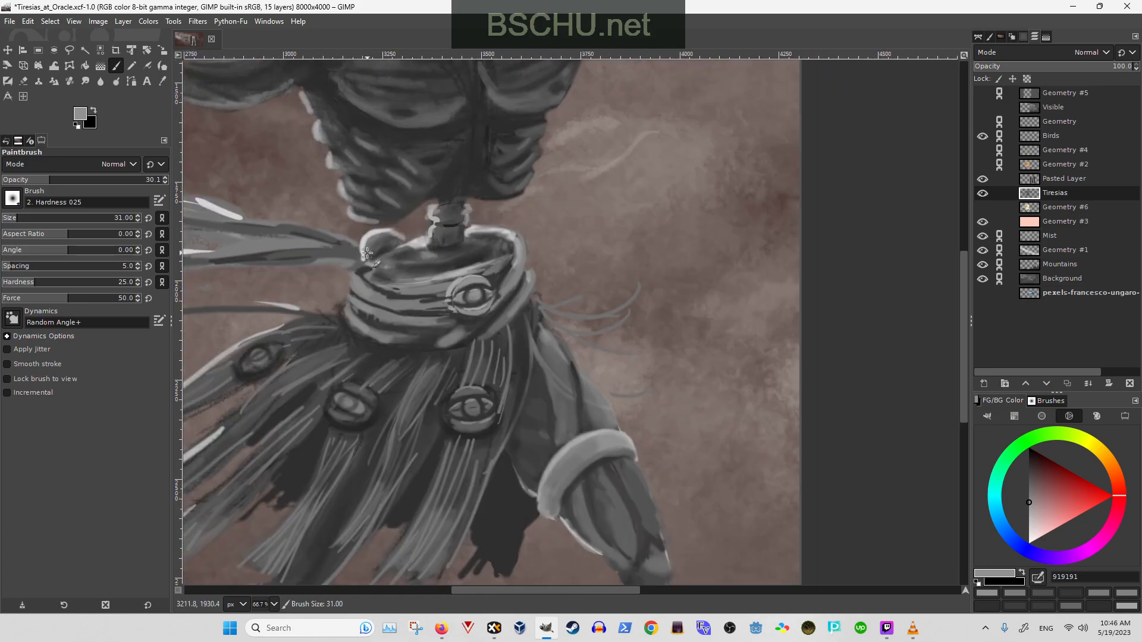
pyautogui.press('4')
pyautogui.press('4')
pyautogui.press('4')
pyautogui.press('4')
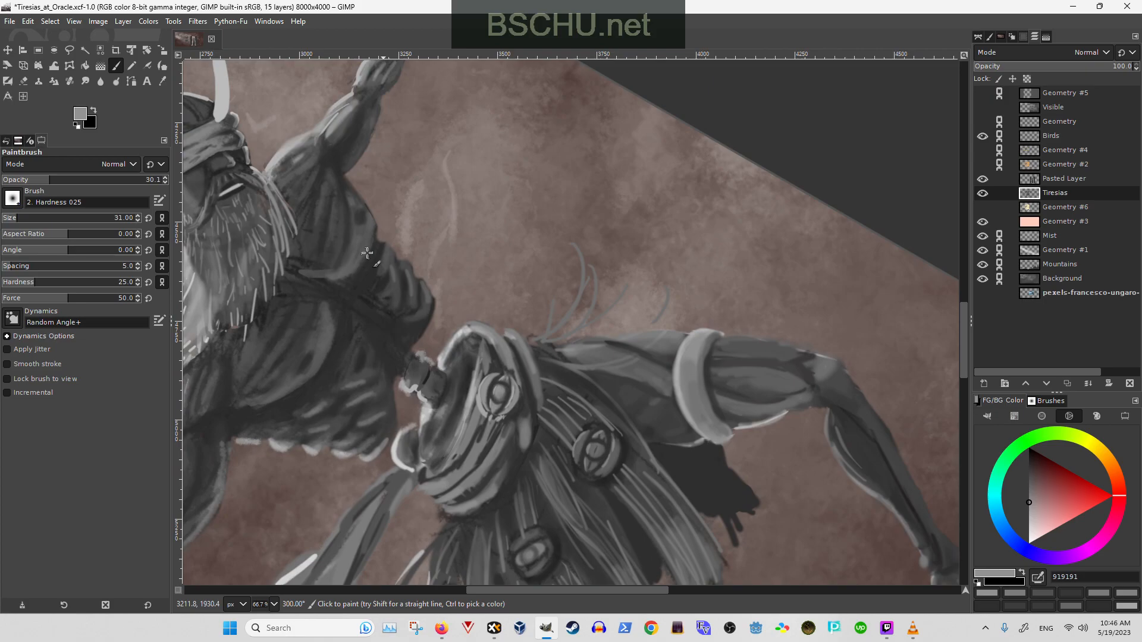
pyautogui.scroll(3, 487, 287)
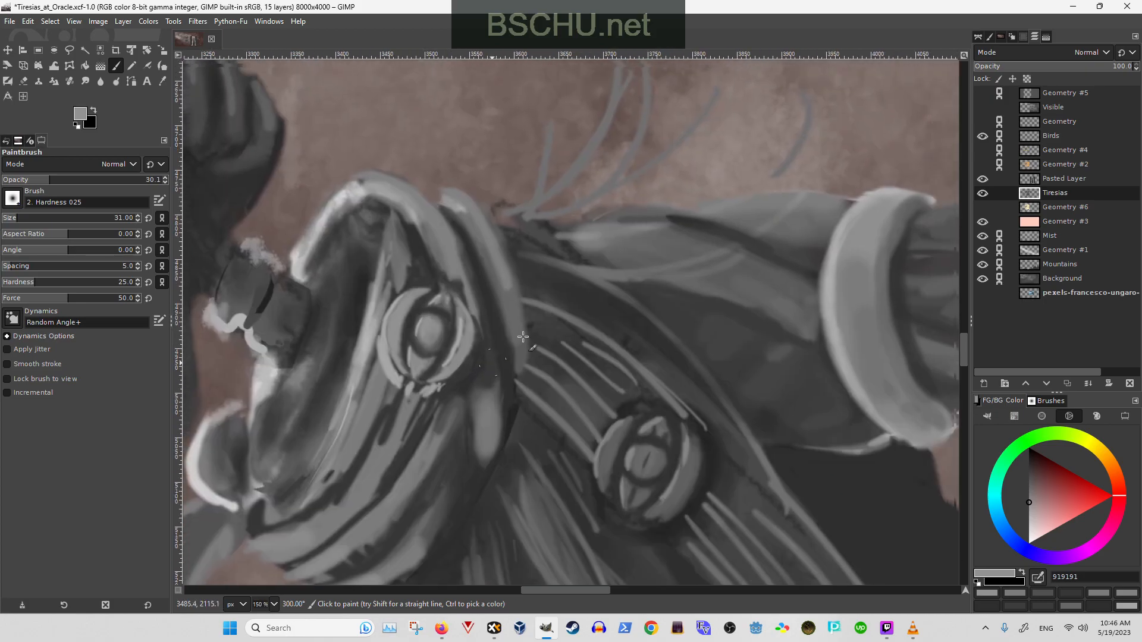
pyautogui.keyDown('ctrl'); pyautogui.click(517, 306); pyautogui.keyUp('ctrl')
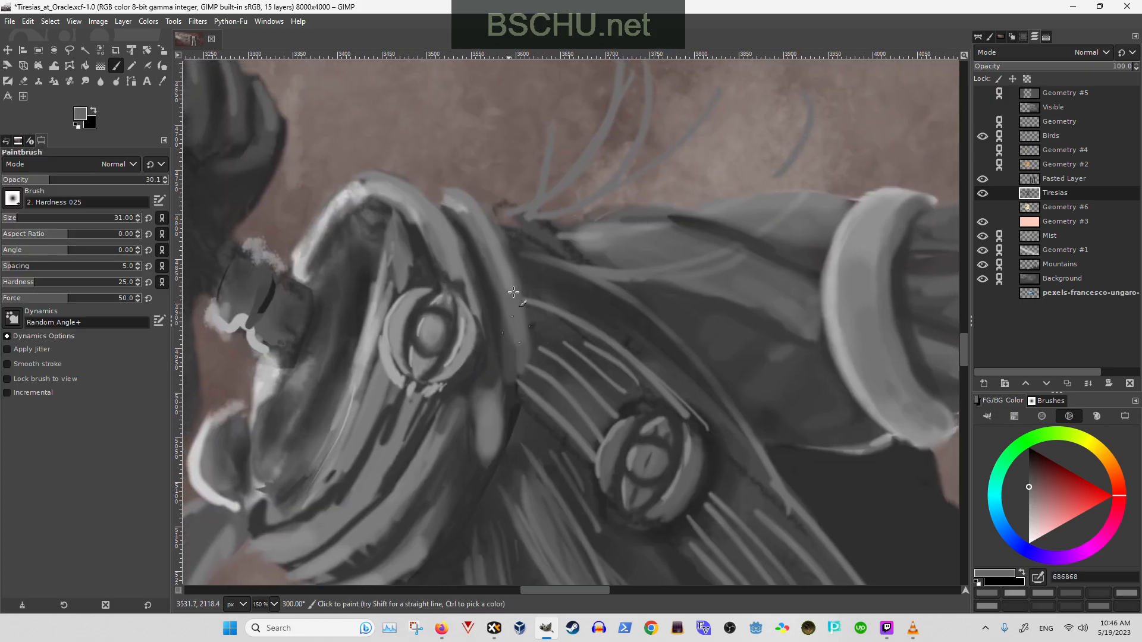
pyautogui.keyDown('ctrl'); pyautogui.click(538, 290); pyautogui.keyUp('ctrl')
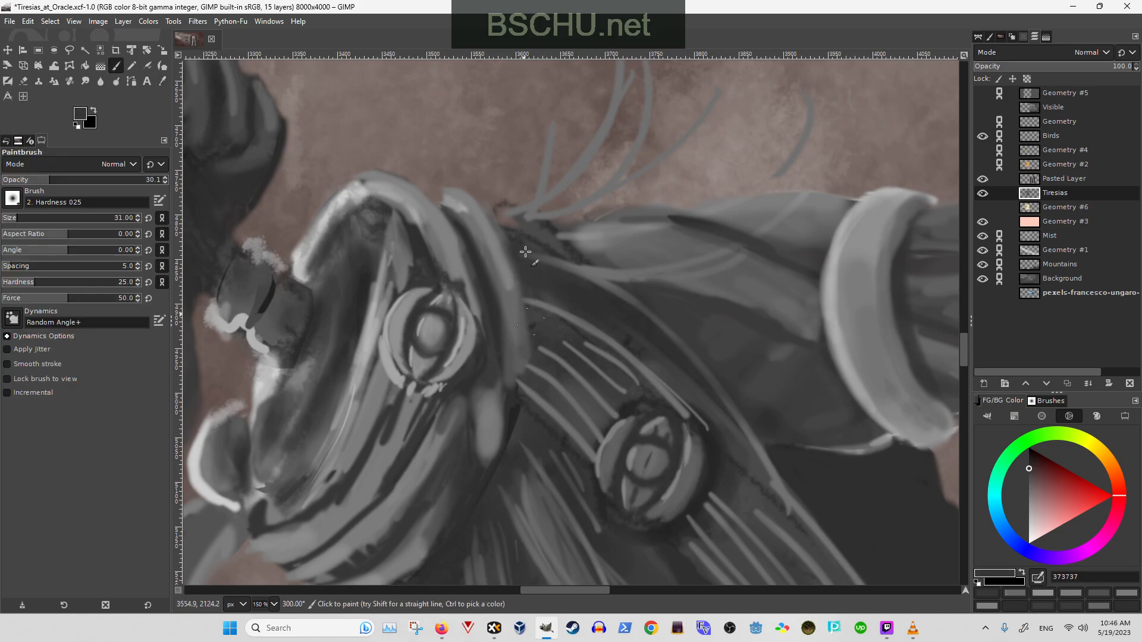
pyautogui.keyDown('ctrl'); pyautogui.click(507, 396); pyautogui.keyUp('ctrl')
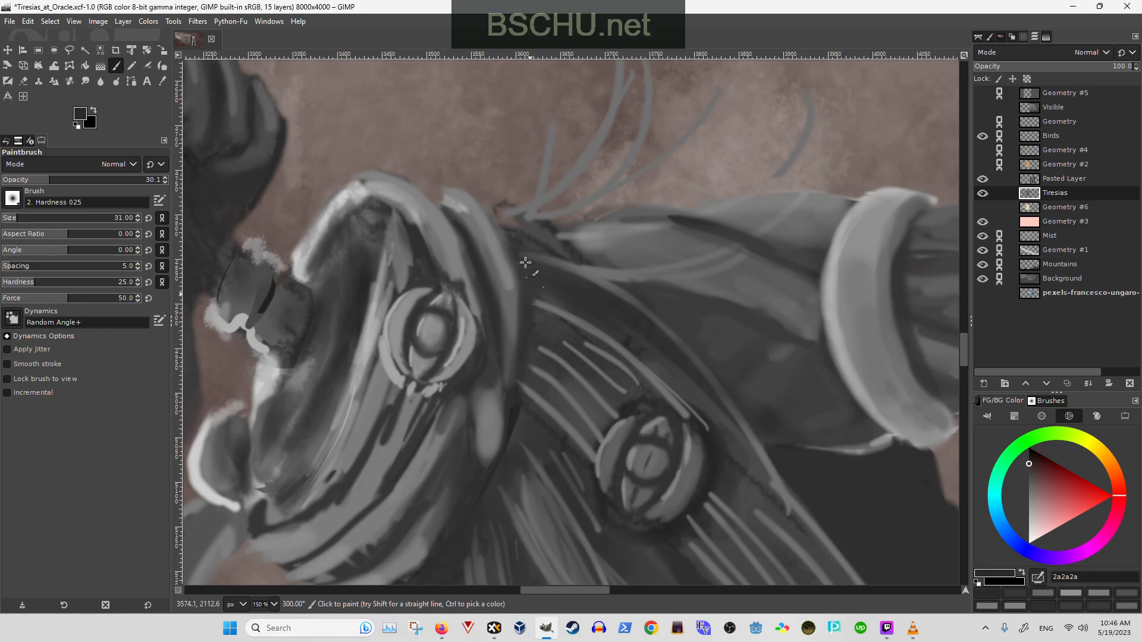
# - Rework the fold creases just beneath the sash eye with 2a2a2a, 7f7f7f and 373737
pyautogui.moveTo(382, 376); pyautogui.dragTo(453, 290)
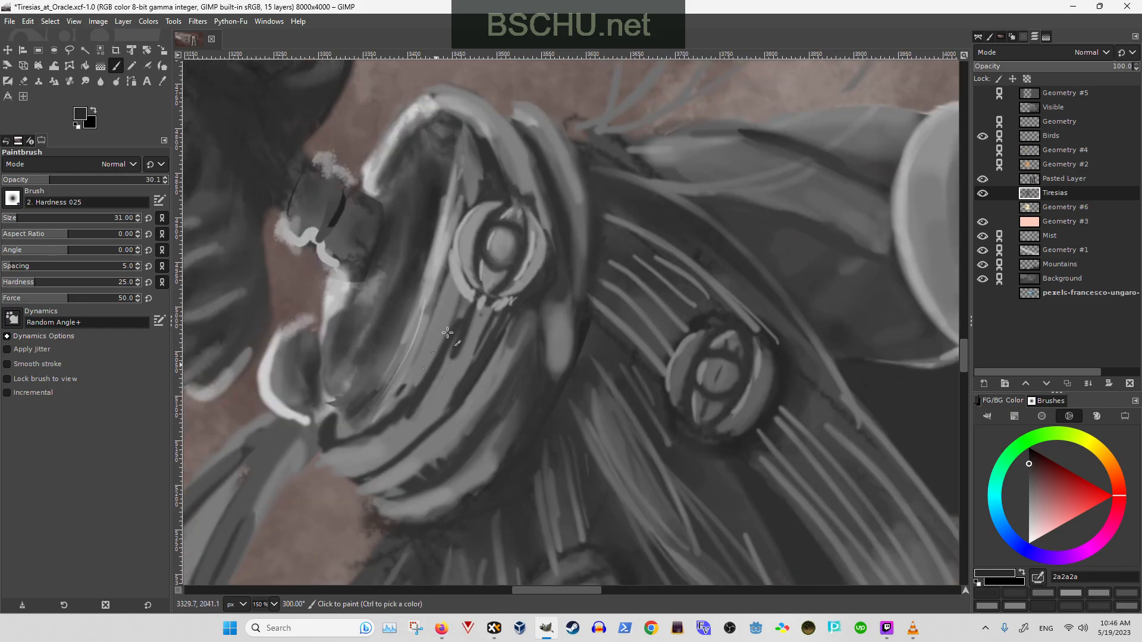
pyautogui.moveTo(449, 345)
pyautogui.mouseDown()
pyautogui.moveTo(463, 323)
pyautogui.moveTo(463, 358)
pyautogui.moveTo(494, 342)
pyautogui.mouseUp()
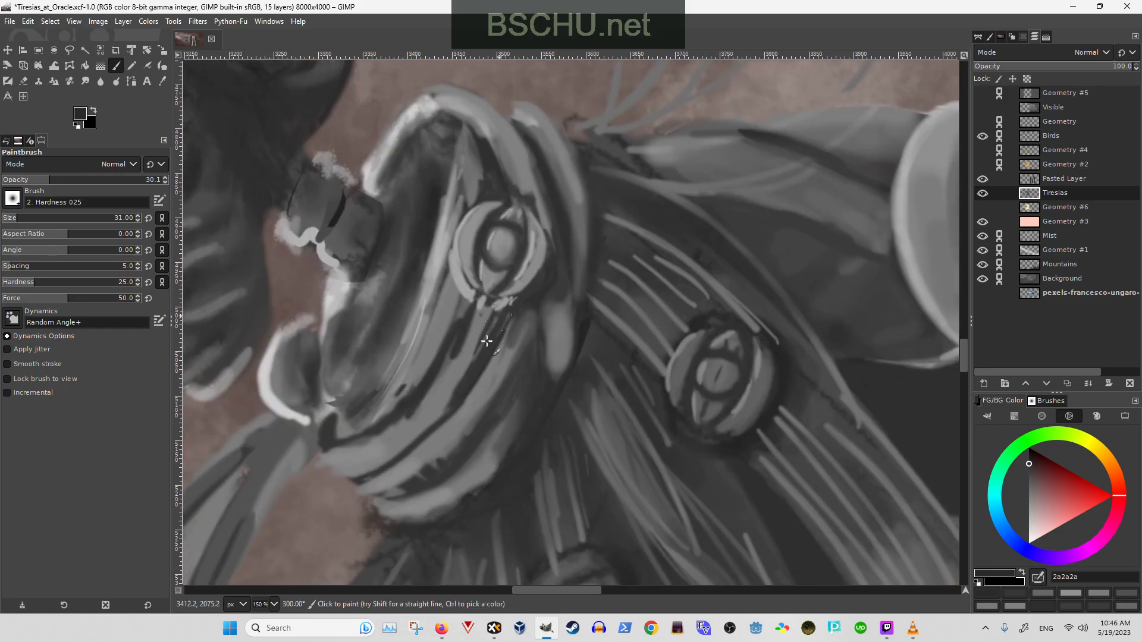
pyautogui.keyDown('ctrl'); pyautogui.click(486, 343); pyautogui.keyUp('ctrl')
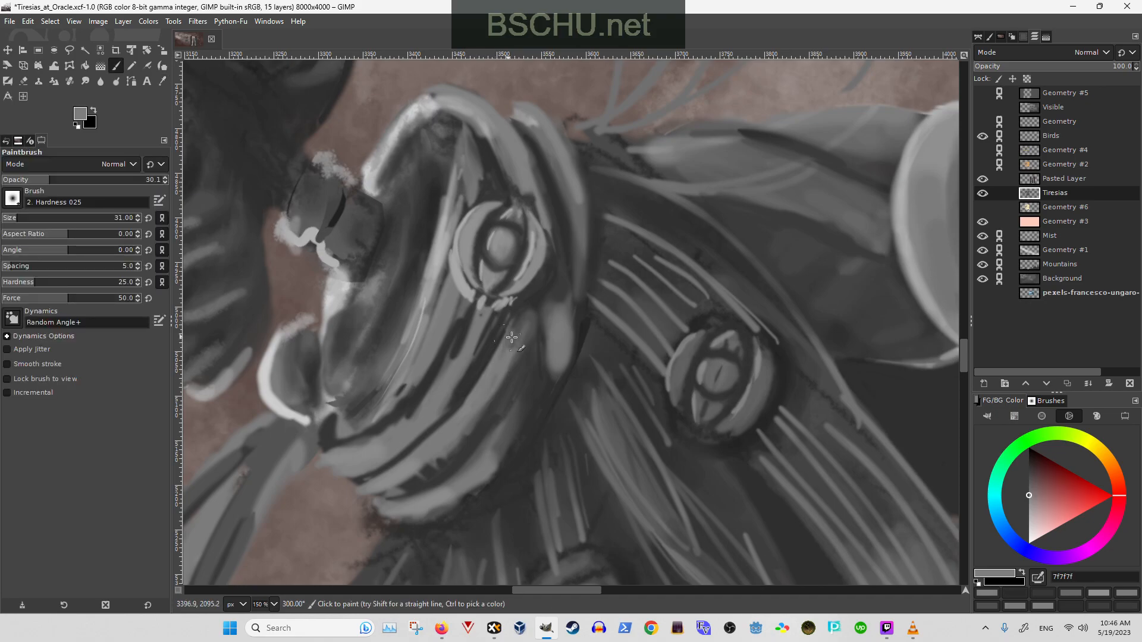
pyautogui.keyDown('ctrl'); pyautogui.click(474, 439); pyautogui.keyUp('ctrl')
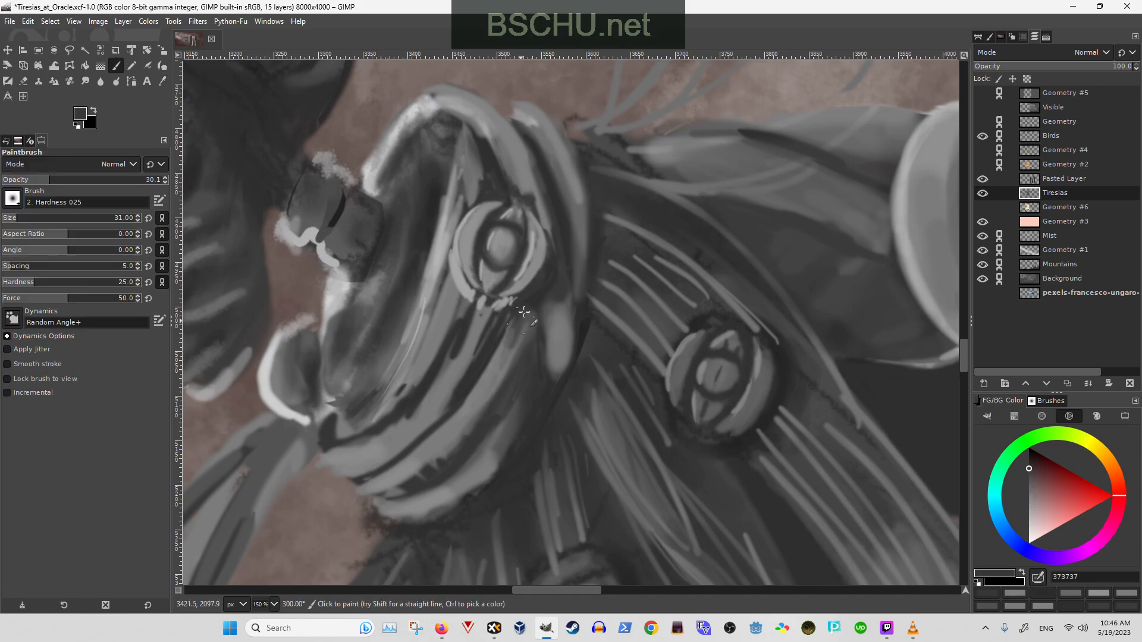
pyautogui.moveTo(513, 341); pyautogui.dragTo(489, 380)
# - Refine the long sash folds leading away from the eye with sampled 313131, 797979, 363636 and 373737
pyautogui.keyDown('ctrl'); pyautogui.click(483, 355); pyautogui.keyUp('ctrl')
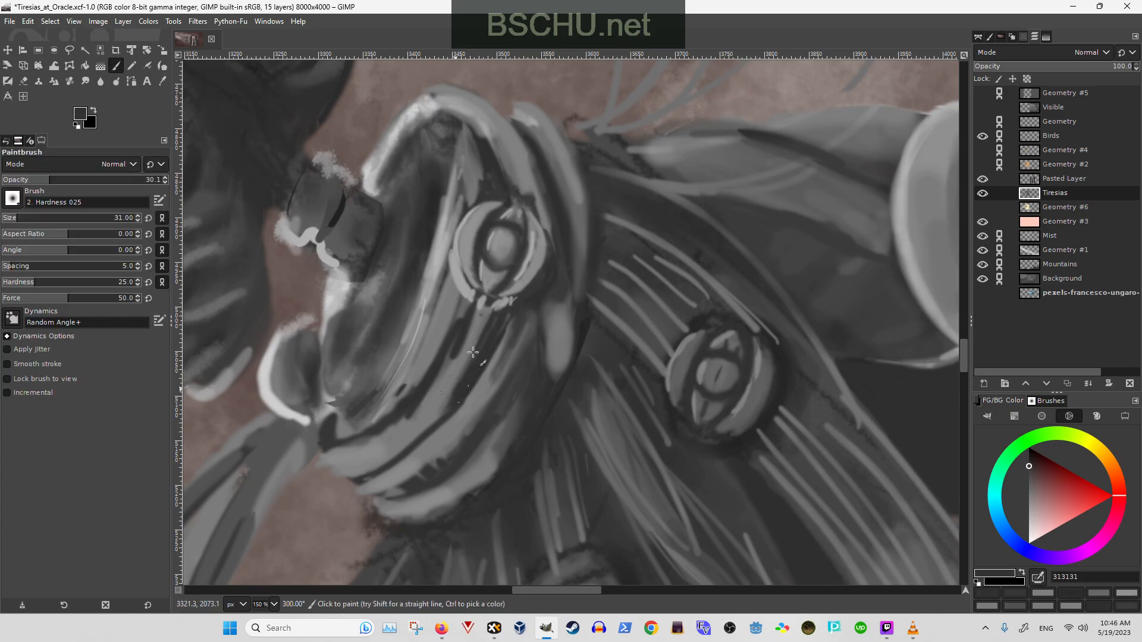
pyautogui.keyDown('ctrl'); pyautogui.click(449, 380); pyautogui.keyUp('ctrl')
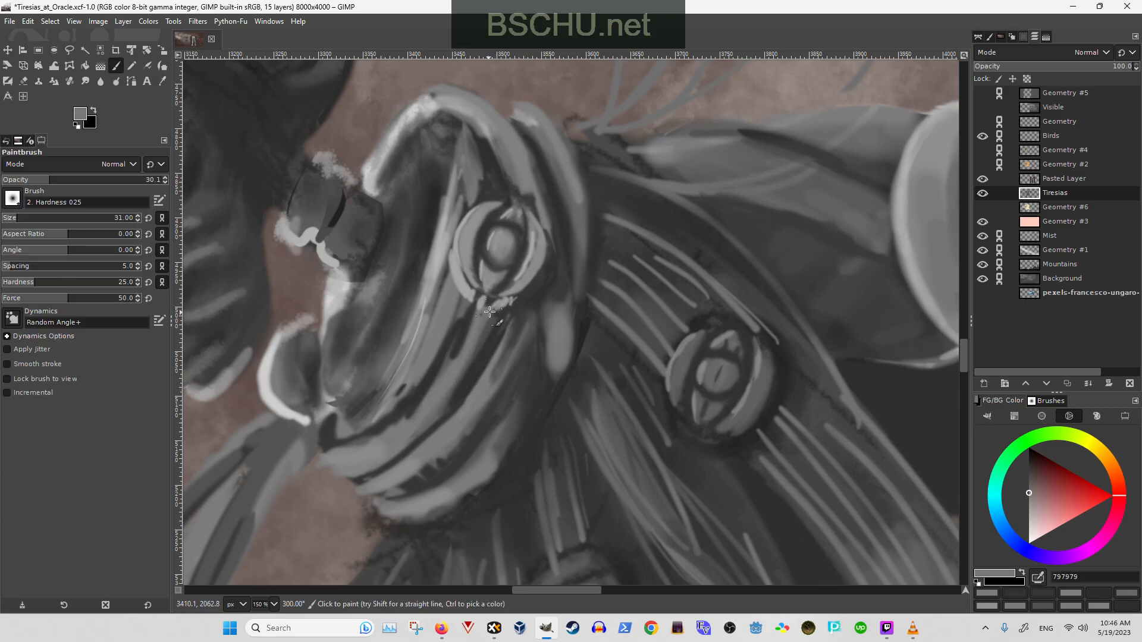
pyautogui.keyDown('ctrl'); pyautogui.click(464, 402); pyautogui.keyUp('ctrl')
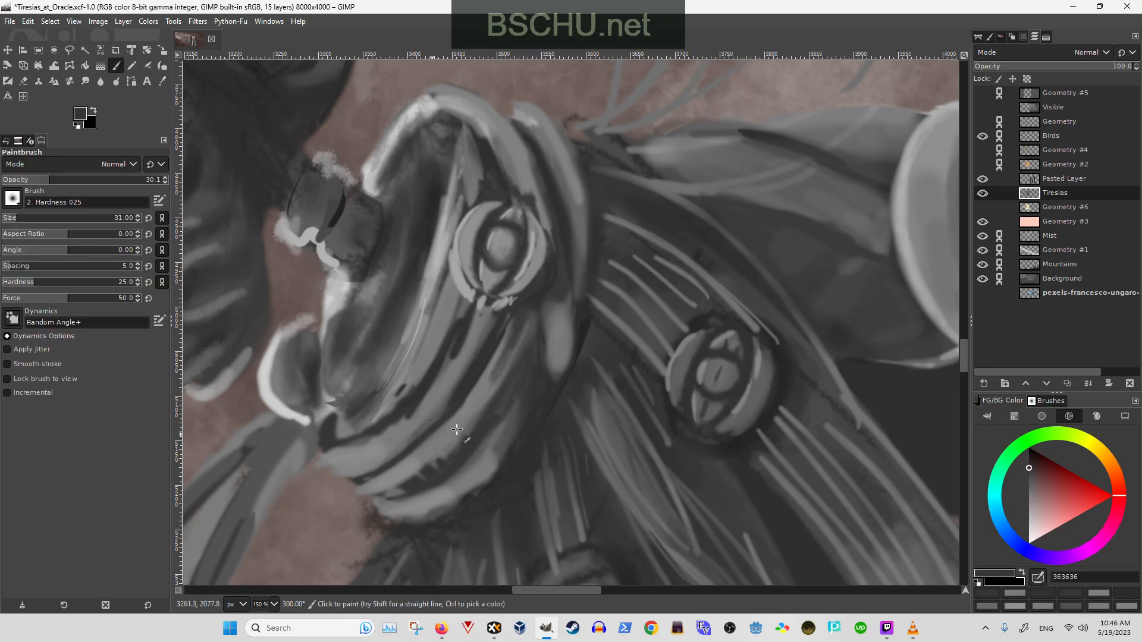
pyautogui.keyDown('ctrl'); pyautogui.click(447, 469); pyautogui.keyUp('ctrl')
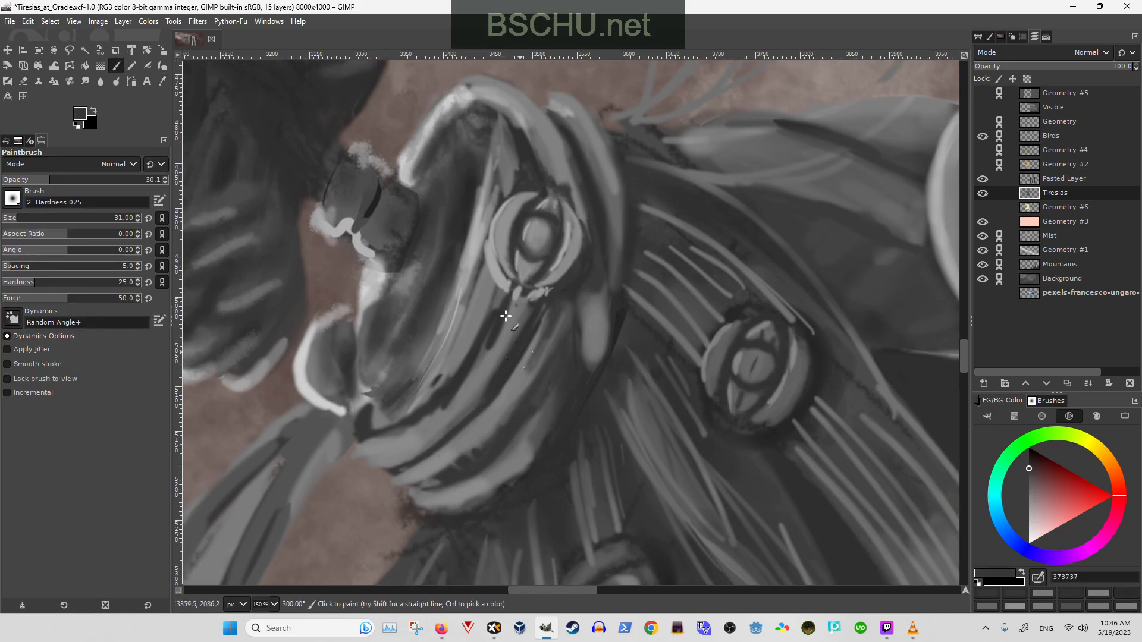
# - Deepen the dark creases of the sash folds beneath the eye with sampled 313131 at brush size 41, and lighten the adjoining fold with 7b7b7b
pyautogui.keyDown('ctrl'); pyautogui.click(505, 315); pyautogui.keyUp('ctrl')
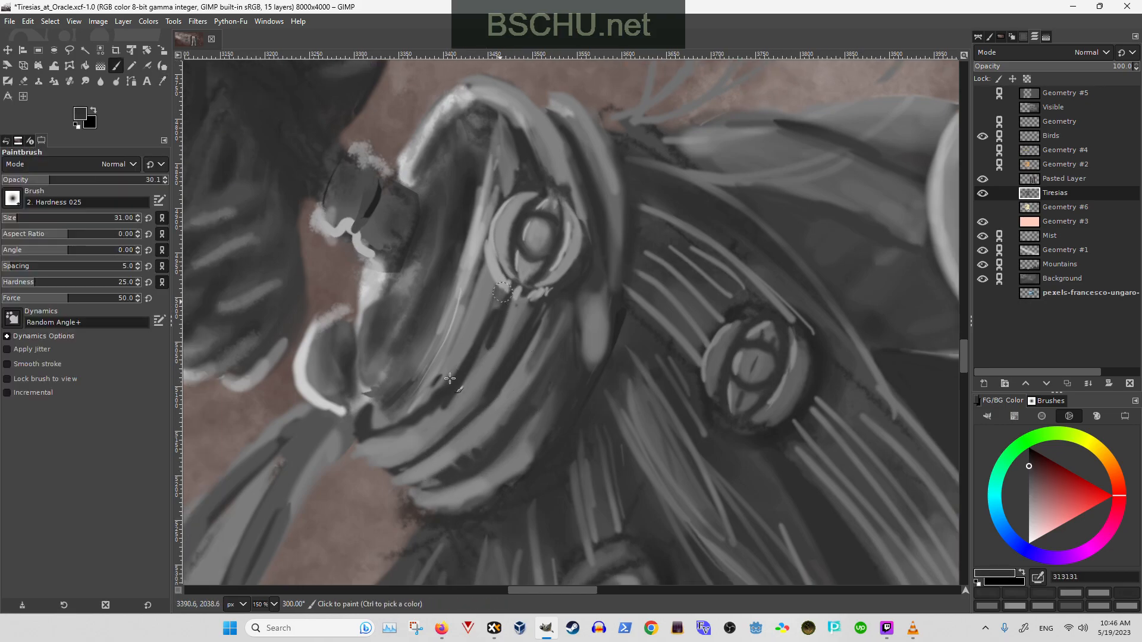
pyautogui.hotkey('shift', ']')
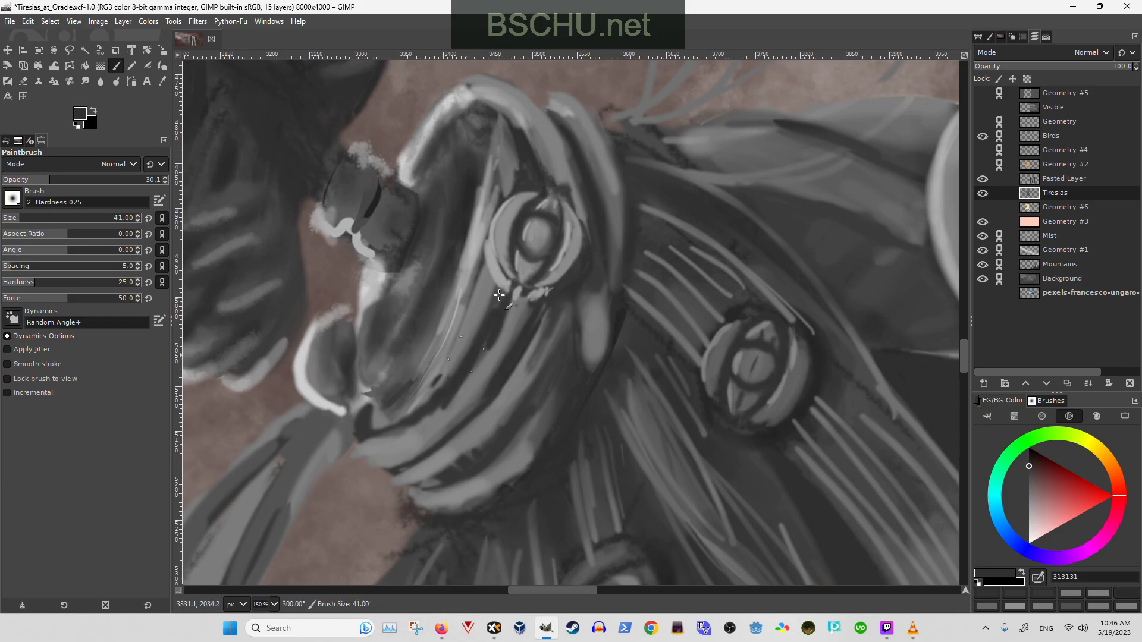
pyautogui.moveTo(431, 302)
pyautogui.mouseDown()
pyautogui.moveTo(477, 171)
pyautogui.moveTo(475, 184)
pyautogui.mouseUp()
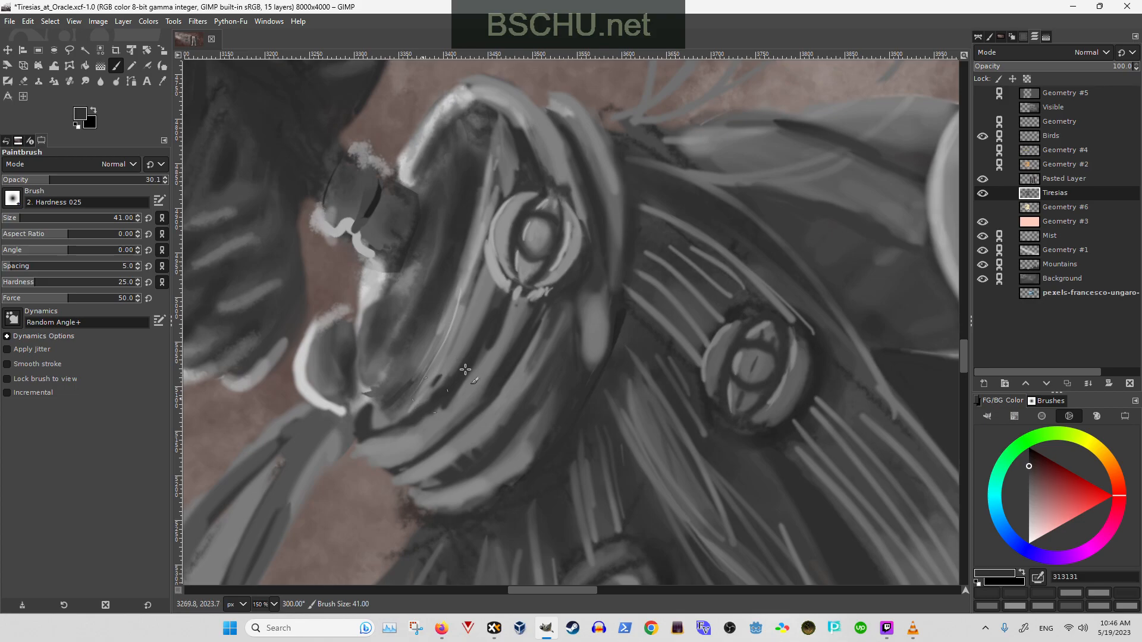
pyautogui.keyDown('ctrl'); pyautogui.click(473, 326); pyautogui.keyUp('ctrl')
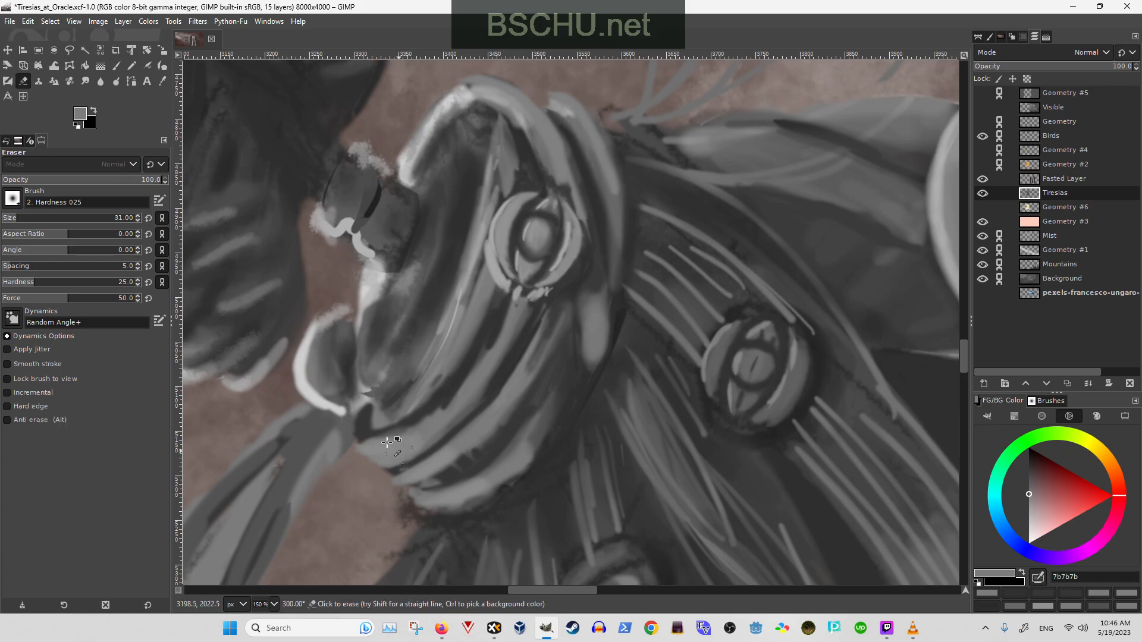
# - Touch up the sash's lower folds with sampled 868686, and clean their outer edge with the eraser at size 31
pyautogui.keyDown('ctrl'); pyautogui.click(356, 445); pyautogui.keyUp('ctrl')
pyautogui.scroll(-3, 363, 422)
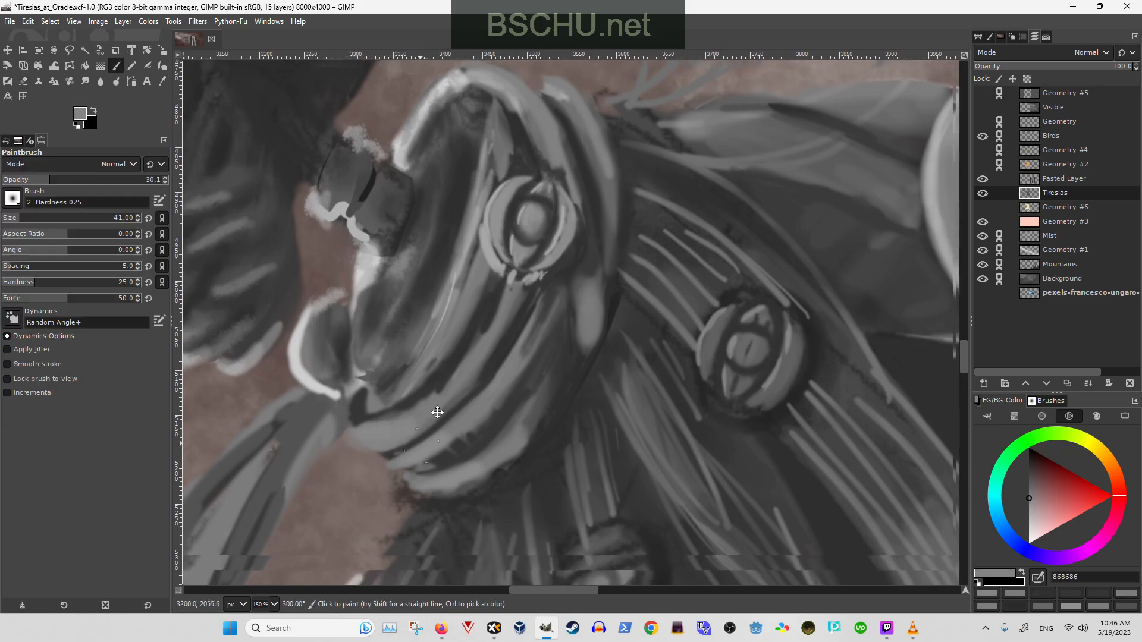
pyautogui.hotkey('shift', '[')
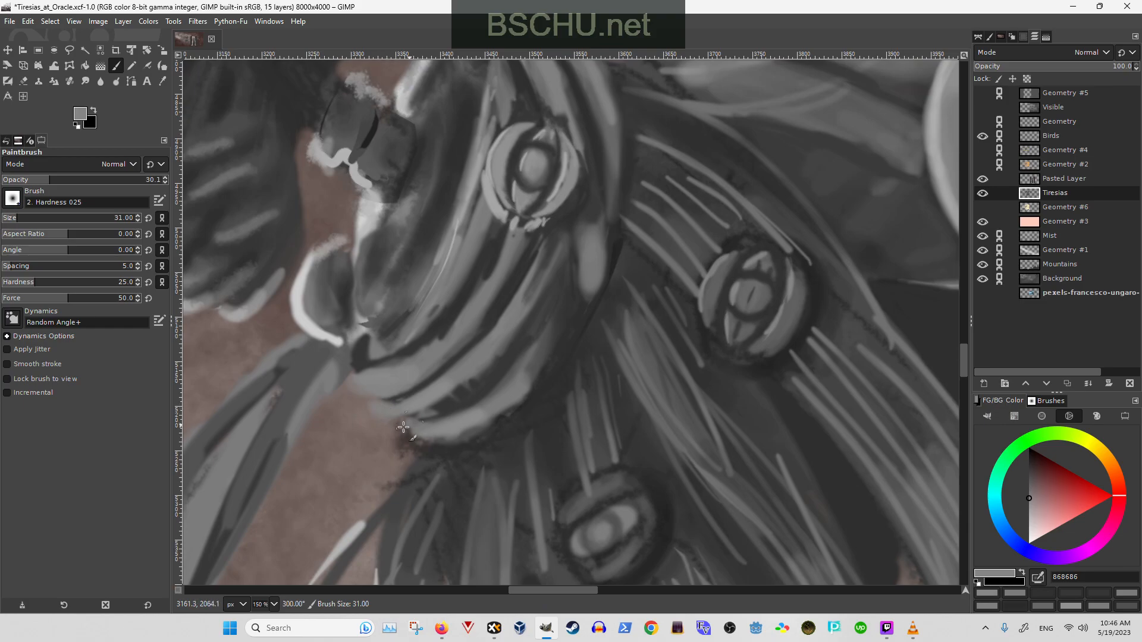
pyautogui.hotkey('shift', 'e')
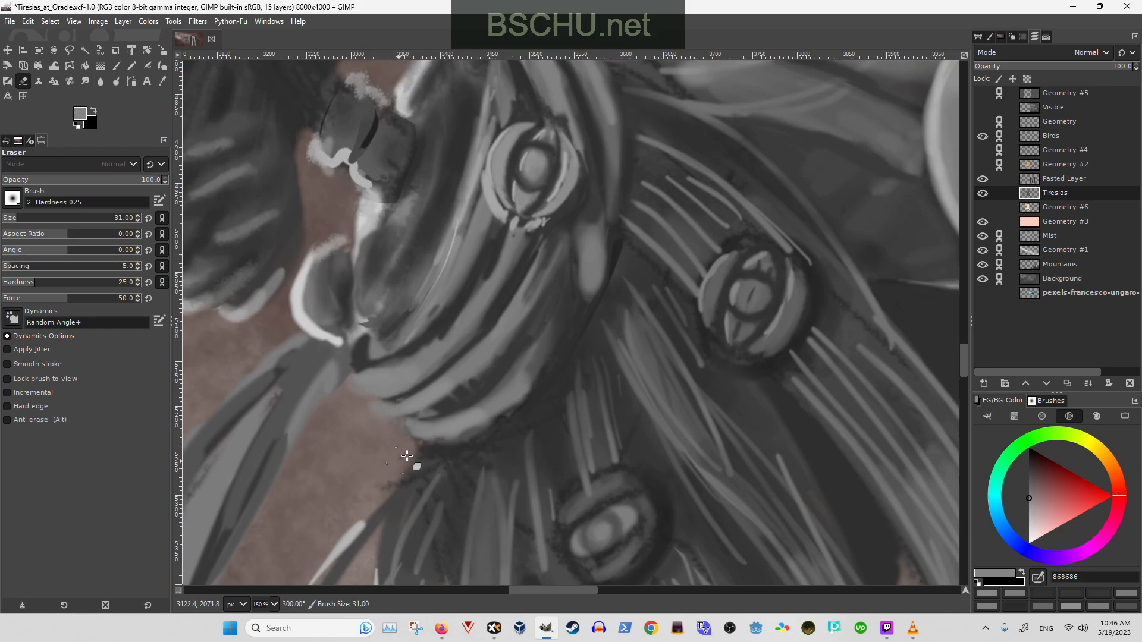
# - Examine the sash folds, skirt strands and legs of the Tiresias figure at several zoom levels in the rotated view
pyautogui.scroll(-4, 408, 450)
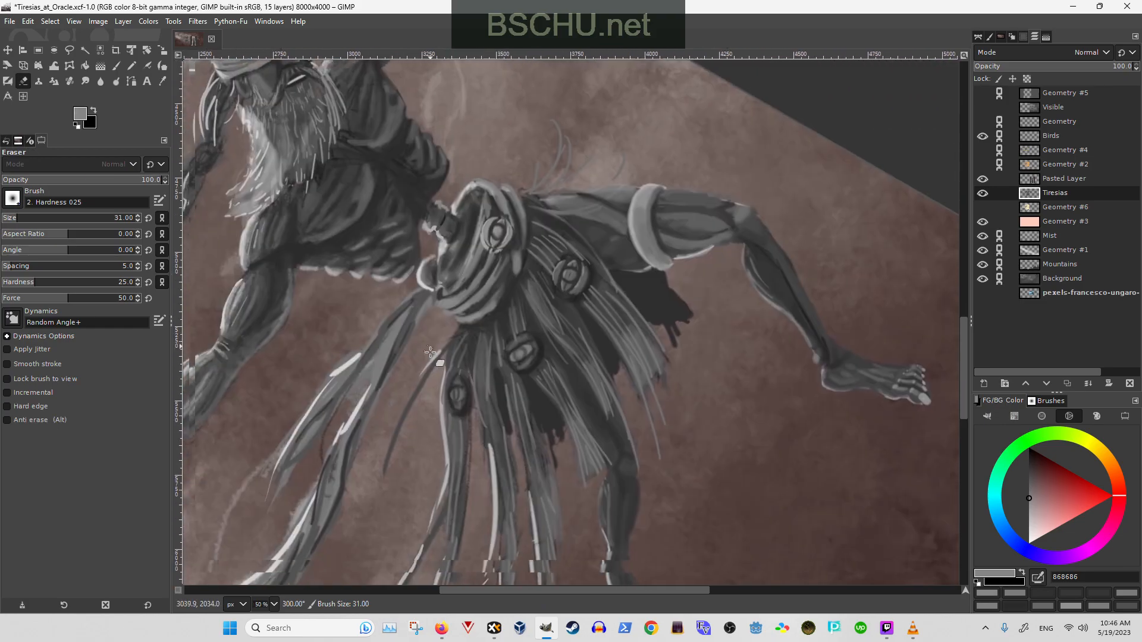
pyautogui.scroll(-1, 428, 398)
pyautogui.scroll(2, 437, 351)
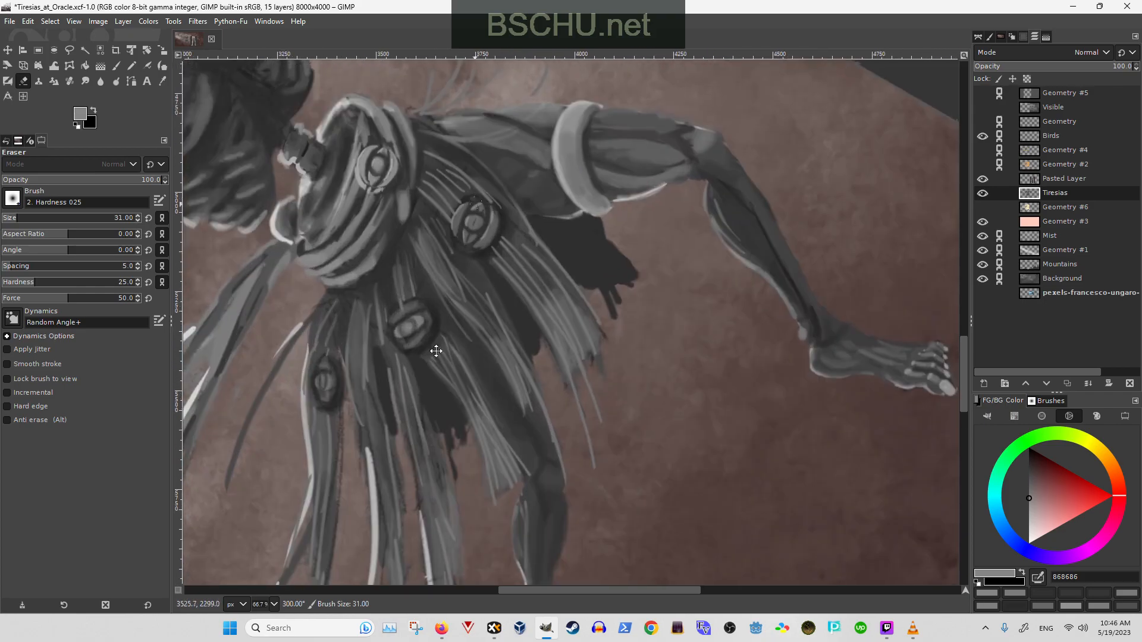
pyautogui.scroll(1, 437, 351)
pyautogui.scroll(-3, 422, 364)
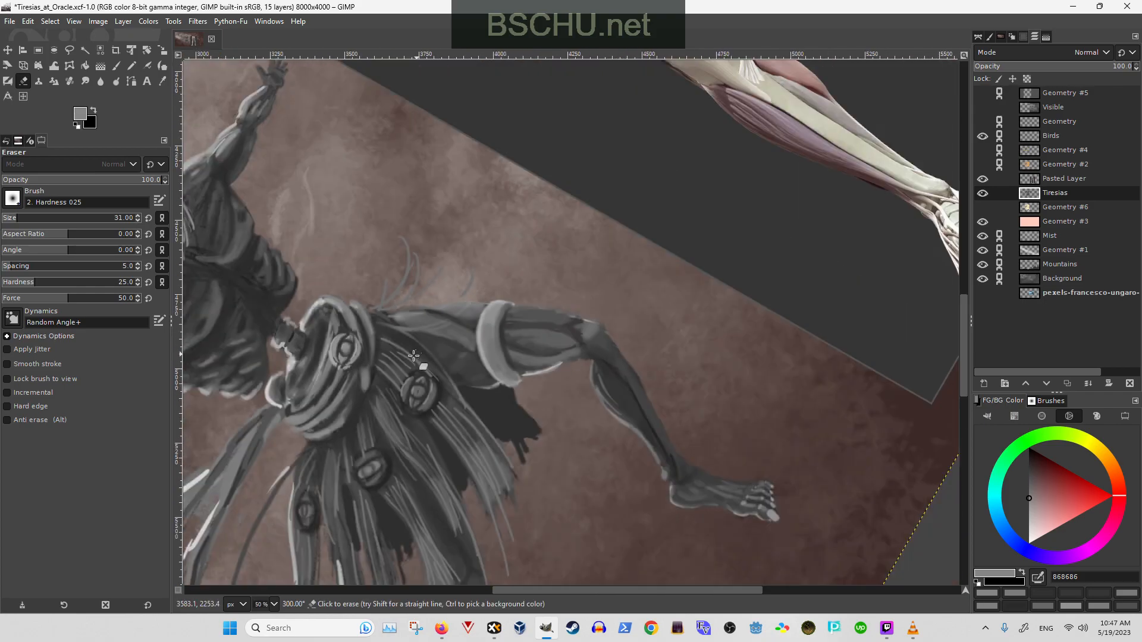
pyautogui.scroll(1, 443, 307)
pyautogui.scroll(-3, 445, 303)
pyautogui.hscroll(-2, 445, 303)
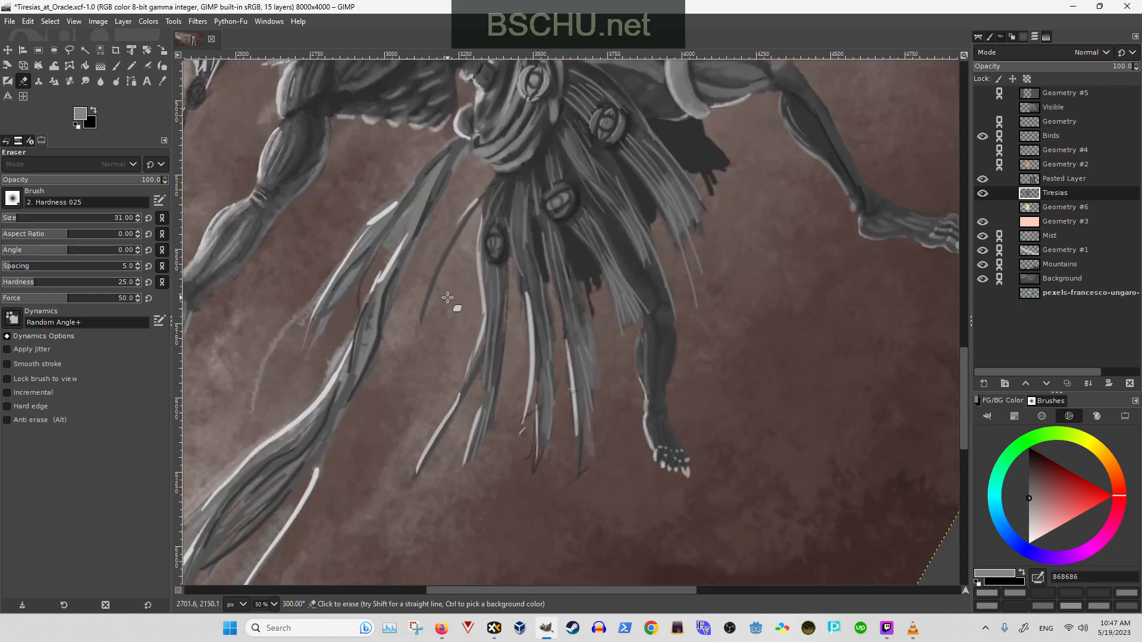
pyautogui.scroll(-1, 448, 296)
pyautogui.scroll(-2, 423, 299)
pyautogui.scroll(2, 523, 396)
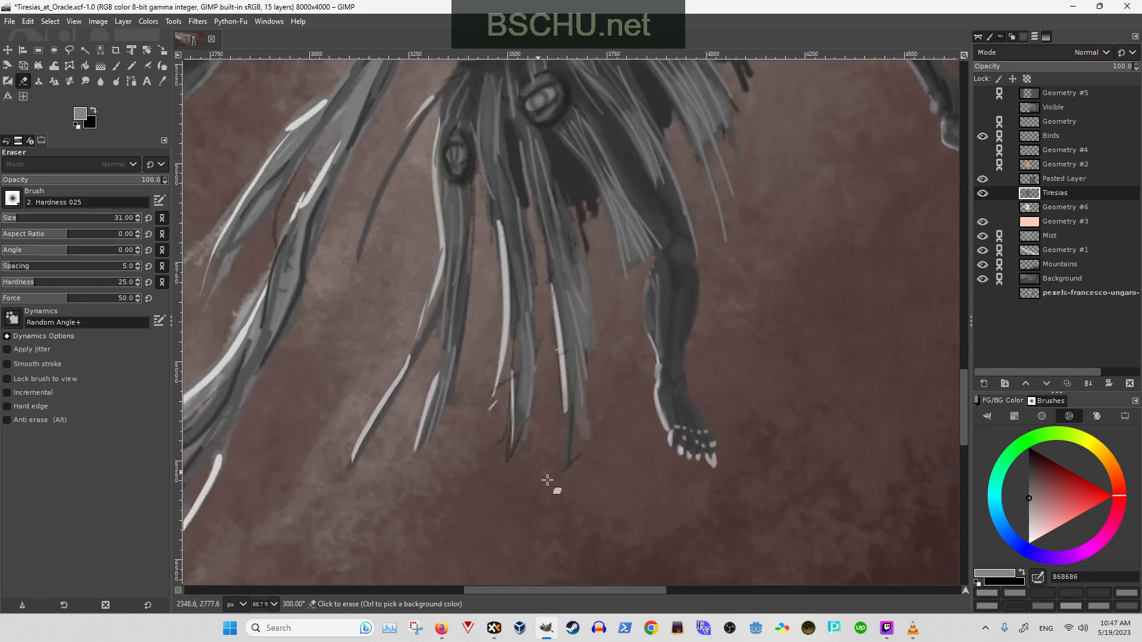
pyautogui.moveTo(500, 455)
pyautogui.mouseDown()
pyautogui.moveTo(507, 426)
pyautogui.moveTo(517, 470)
pyautogui.moveTo(544, 337)
pyautogui.mouseUp()
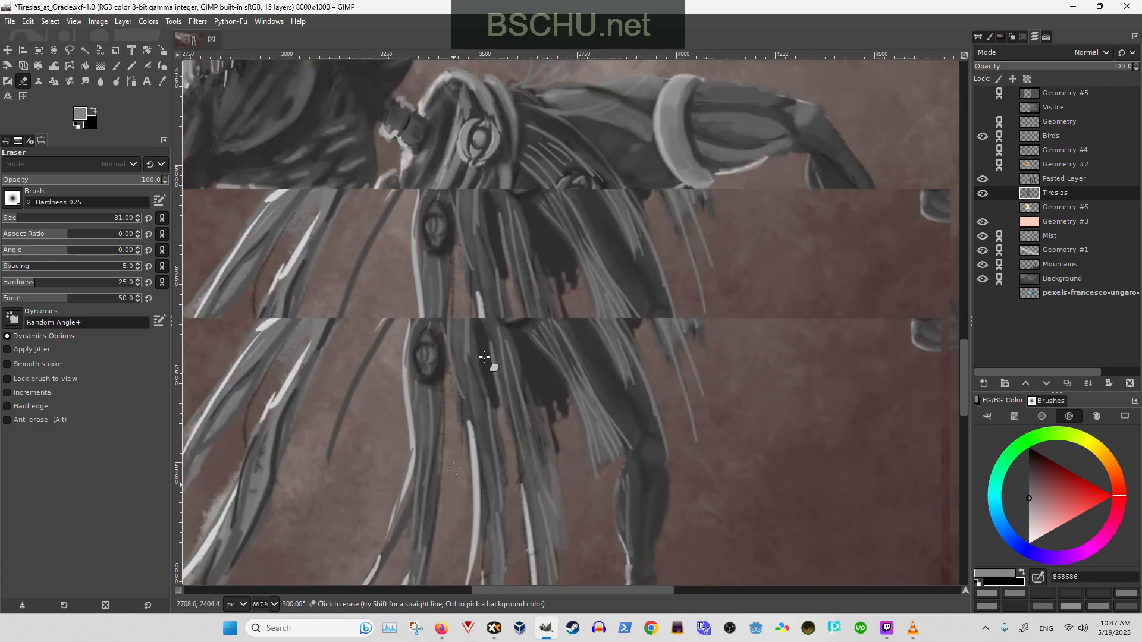
pyautogui.scroll(4, 470, 372)
pyautogui.scroll(1, 452, 369)
pyautogui.scroll(2, 497, 386)
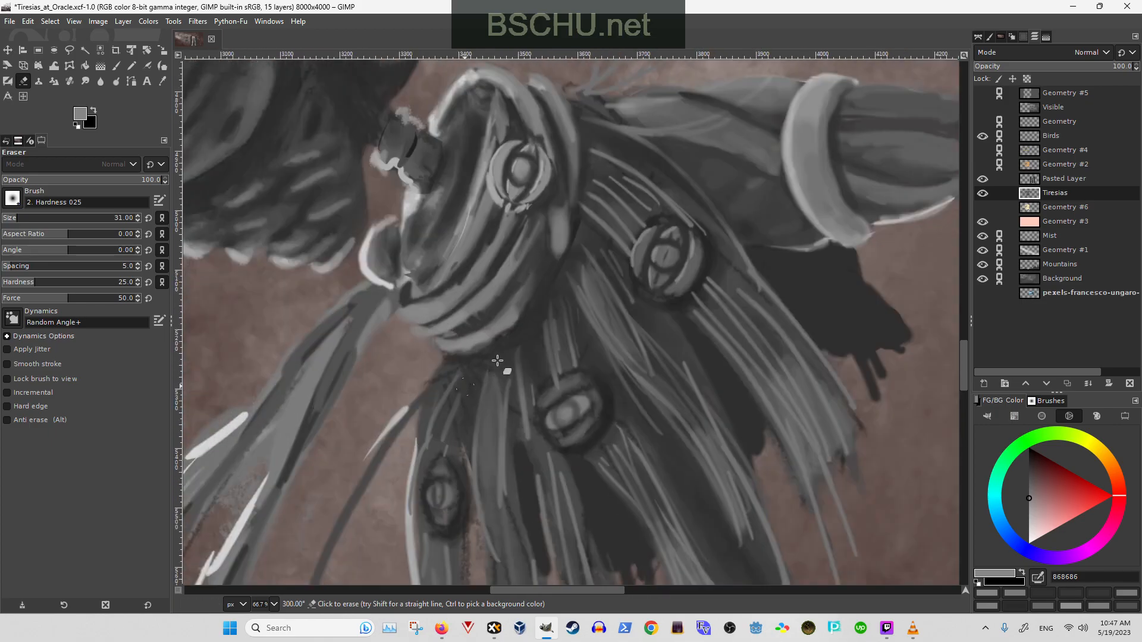
pyautogui.press('p')
pyautogui.scroll(1, 565, 303)
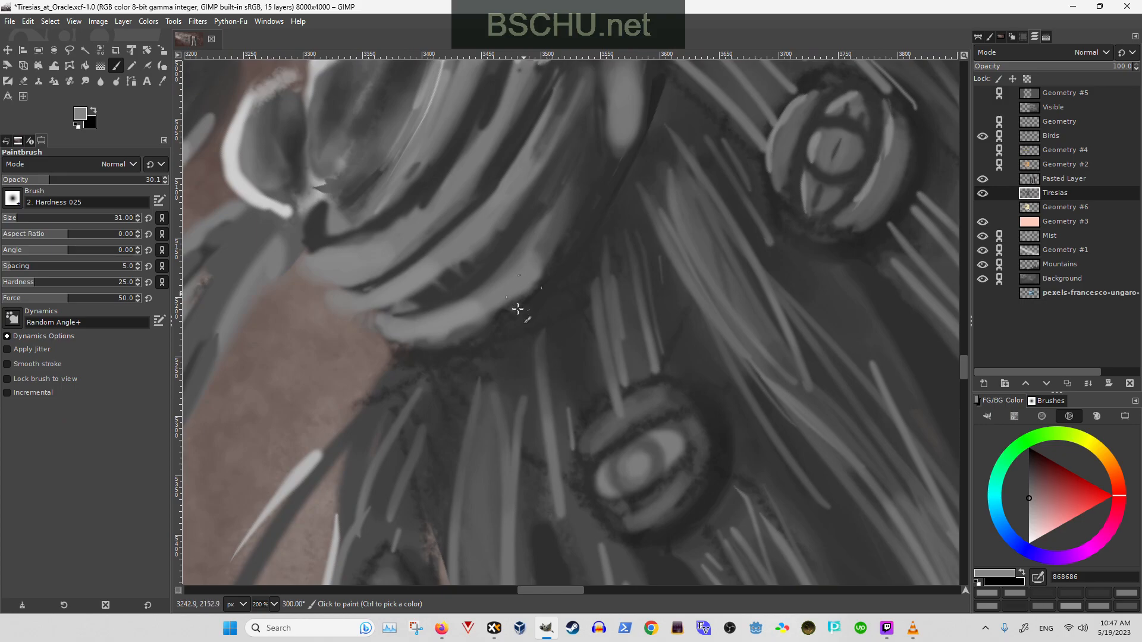
pyautogui.scroll(-2, 518, 309)
pyautogui.scroll(-2, 515, 325)
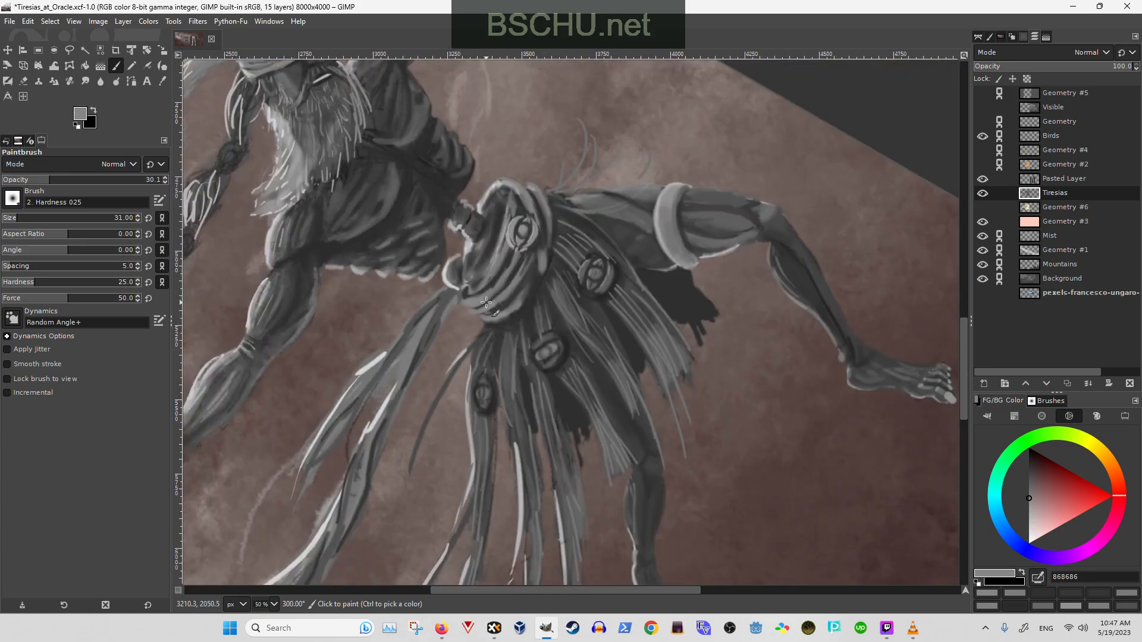
# - Reset the canvas rotation, hide the Pasted Layer anatomy reference, and show the Geometry #4 and Geometry #2 color layers
pyautogui.press('!')
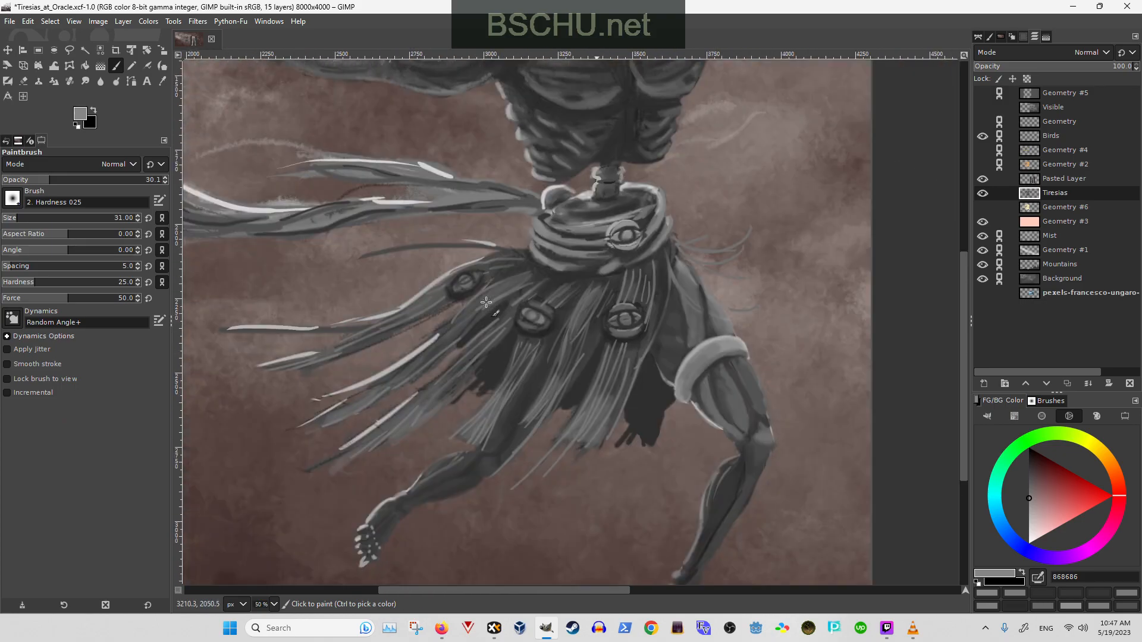
pyautogui.scroll(-1, 486, 303)
pyautogui.scroll(-1, 486, 303)
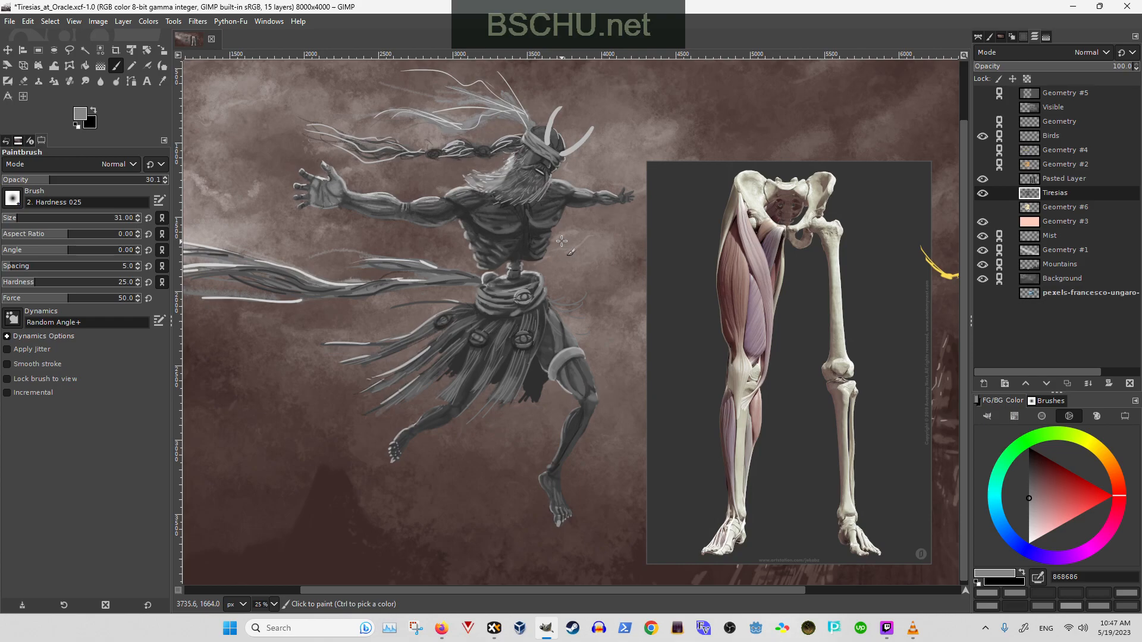
pyautogui.scroll(1, 561, 241)
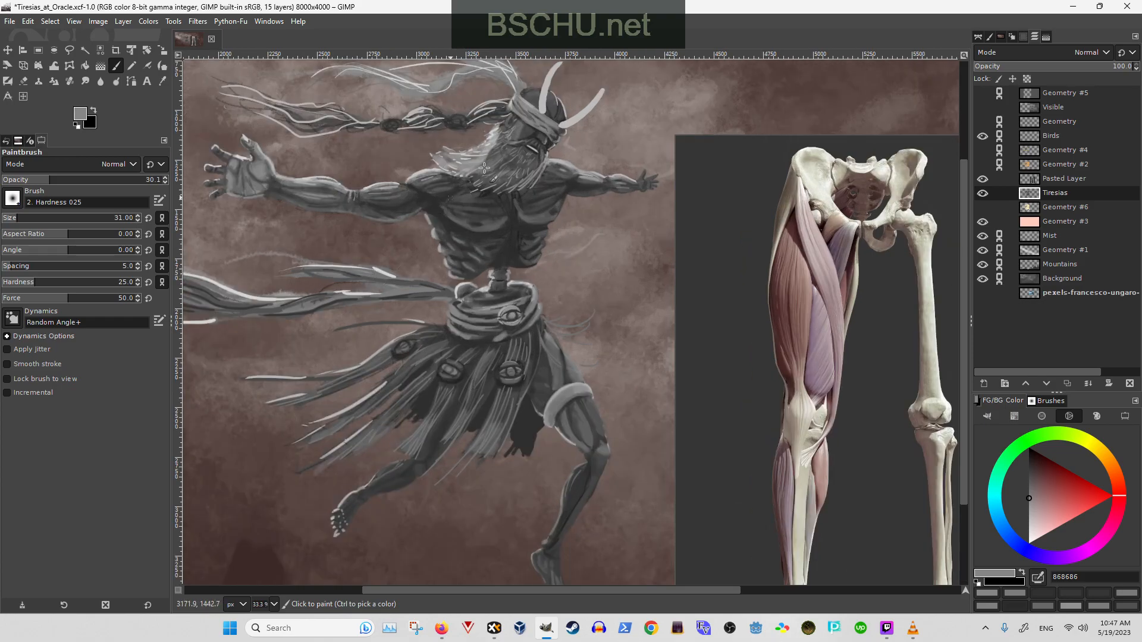
pyautogui.scroll(2, 464, 271)
pyautogui.scroll(2, 468, 244)
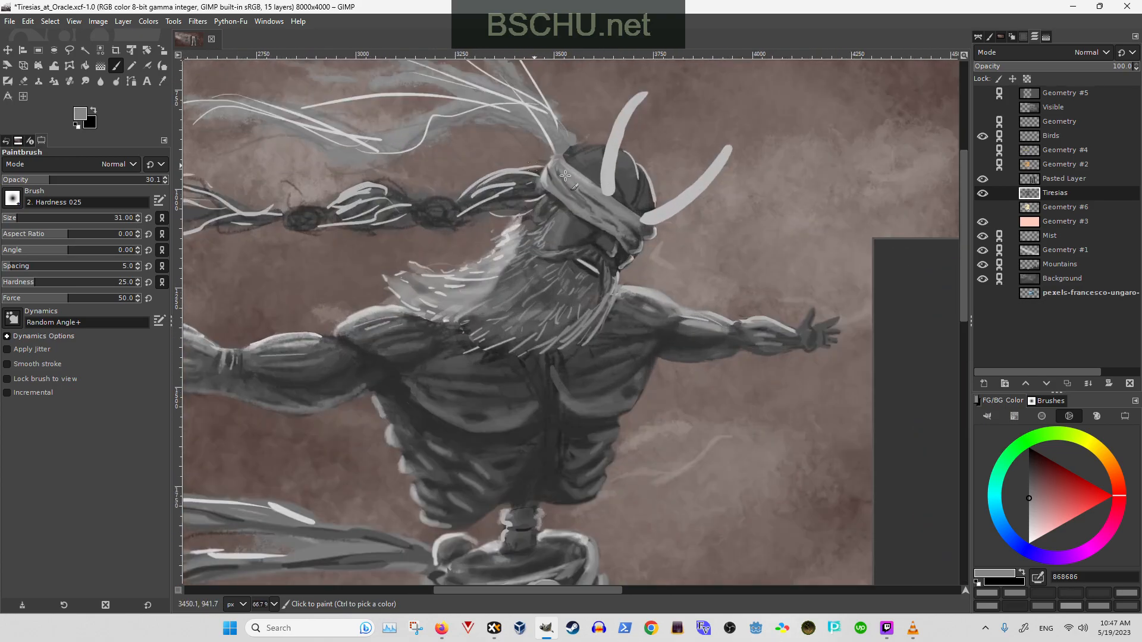
pyautogui.scroll(-3, 359, 196)
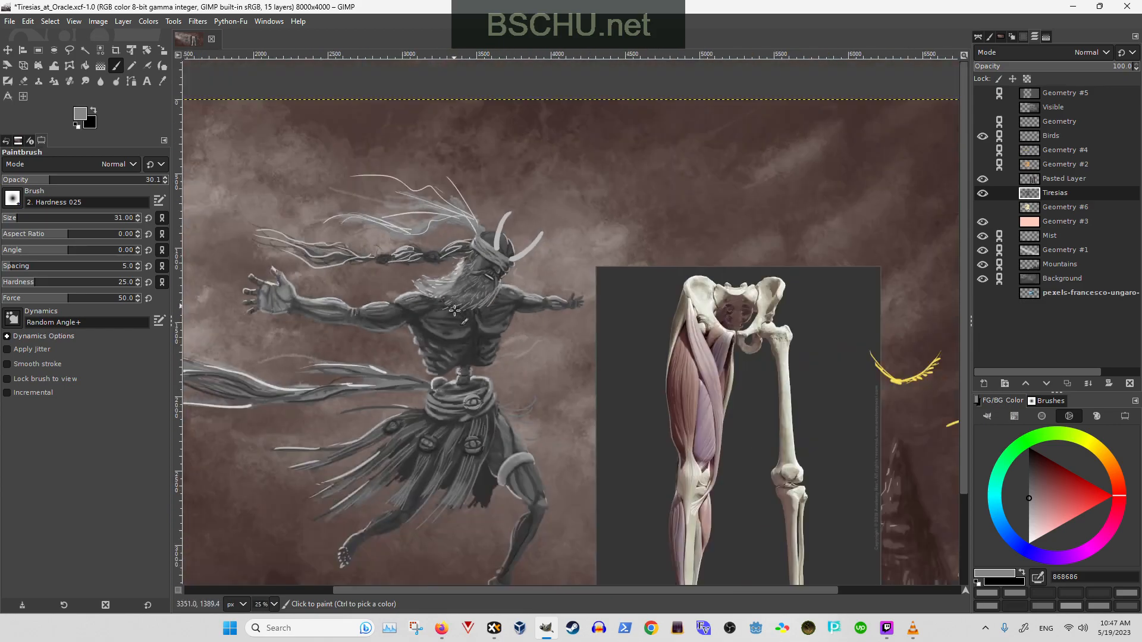
pyautogui.scroll(-1, 424, 346)
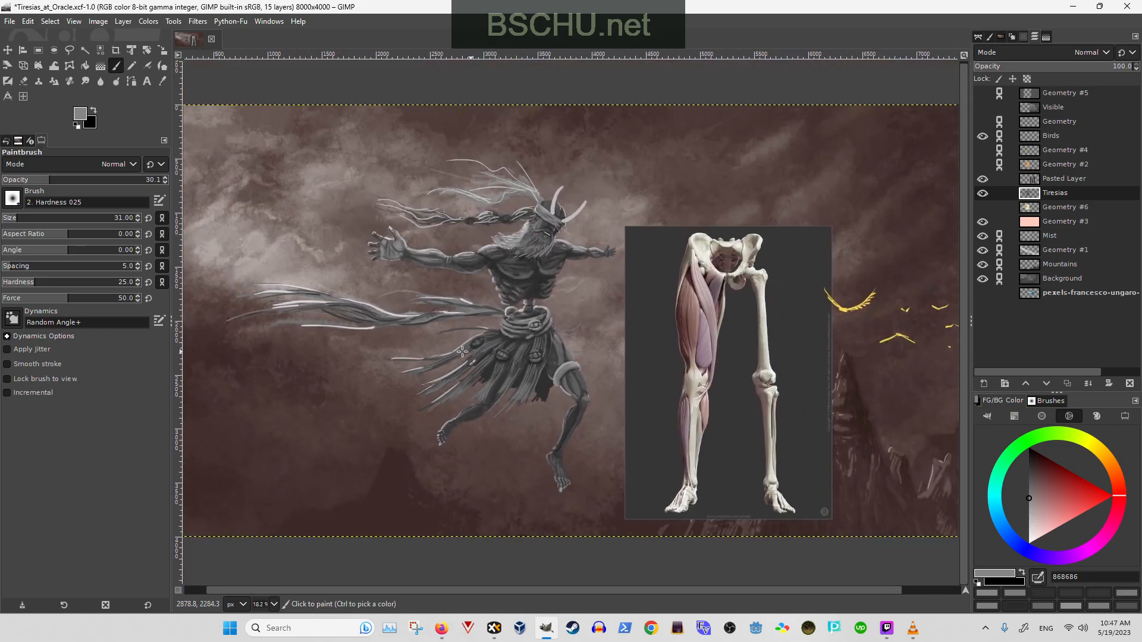
pyautogui.click(984, 178)
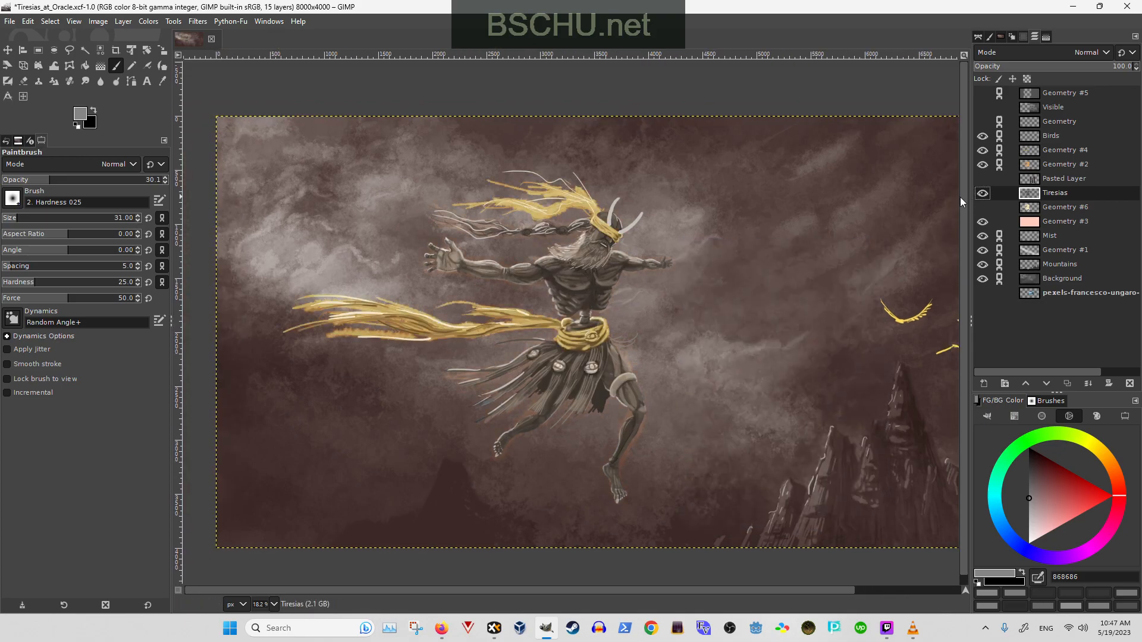
# - Examine the colored Tiresias figure, comparing the sash, skirt, thigh band and legs up close and against the whole composition
pyautogui.scroll(1, 755, 307)
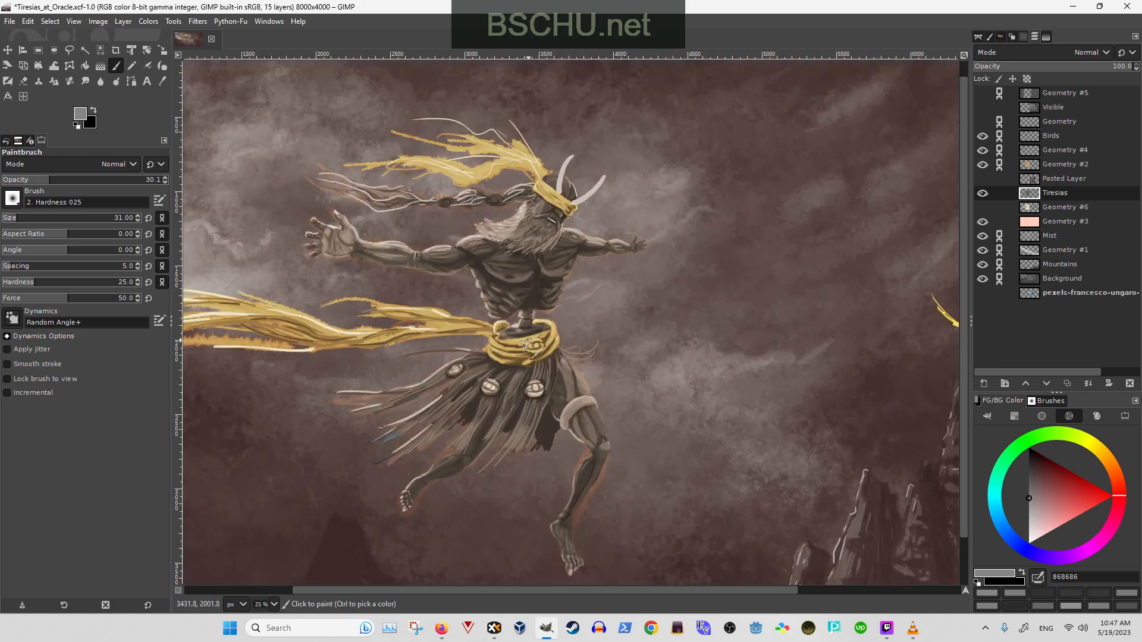
pyautogui.scroll(3, 525, 344)
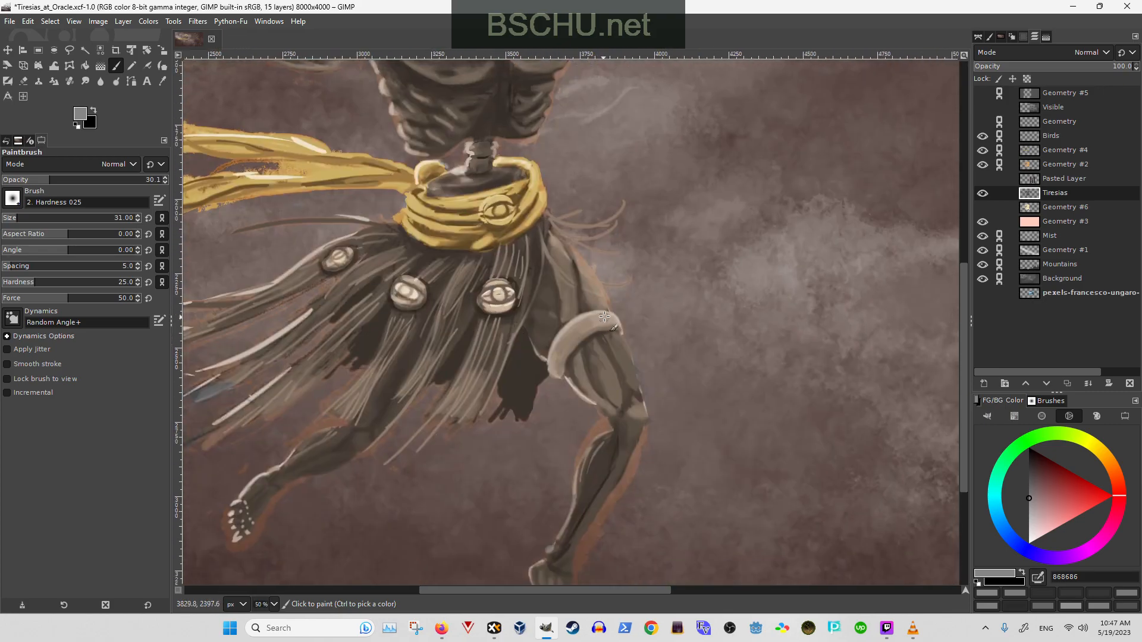
pyautogui.moveTo(605, 316); pyautogui.dragTo(609, 321)
pyautogui.scroll(-4, 552, 221)
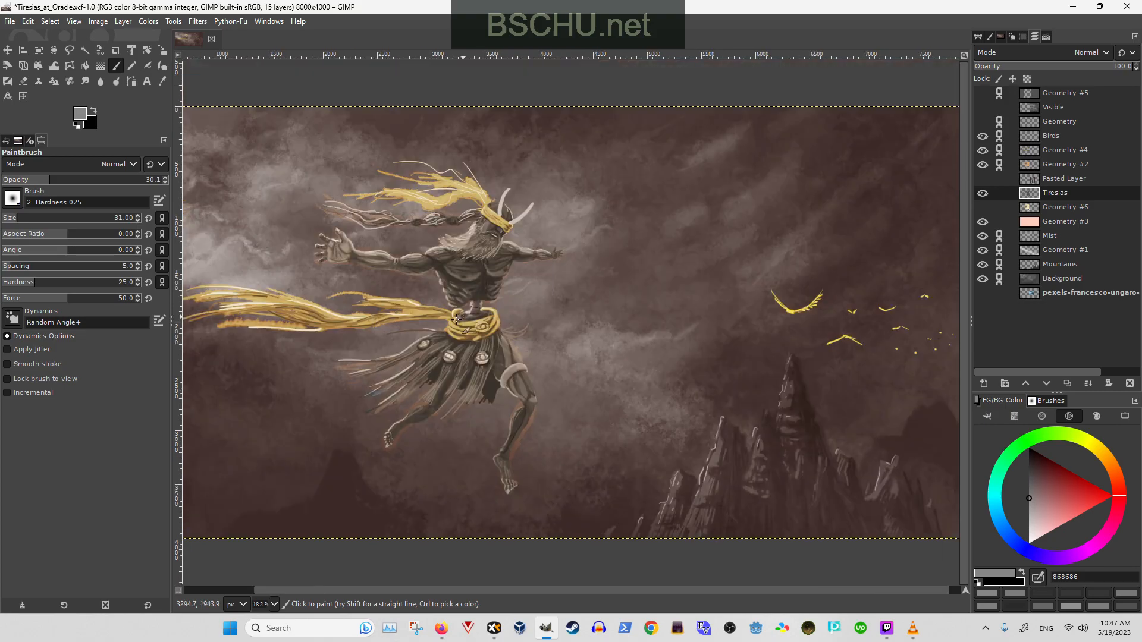
pyautogui.scroll(2, 509, 324)
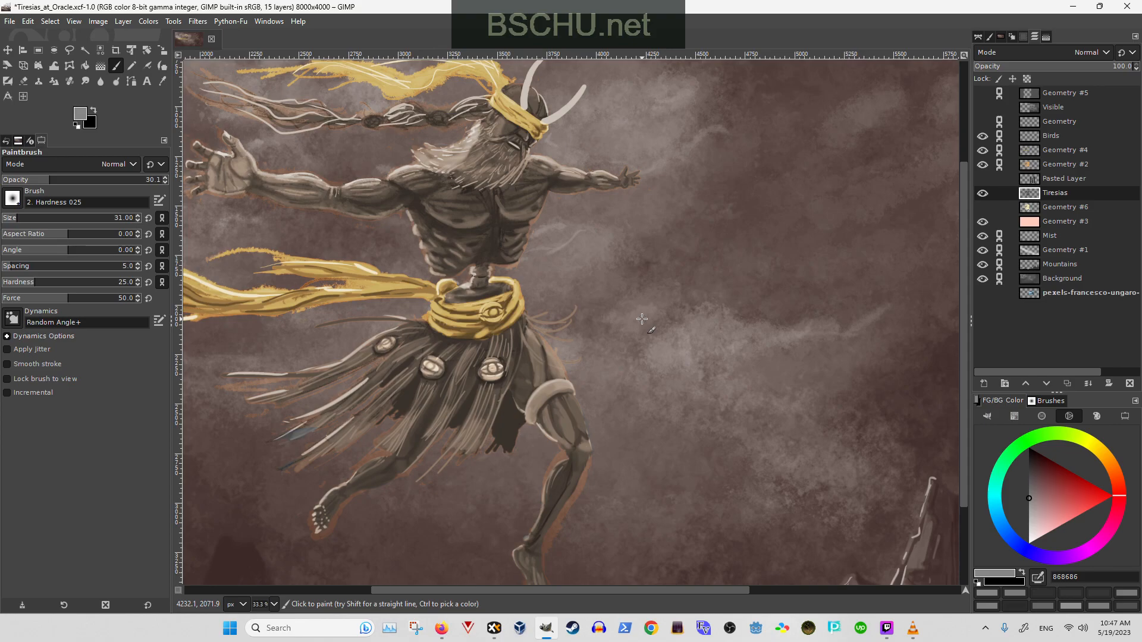
pyautogui.scroll(1, 642, 319)
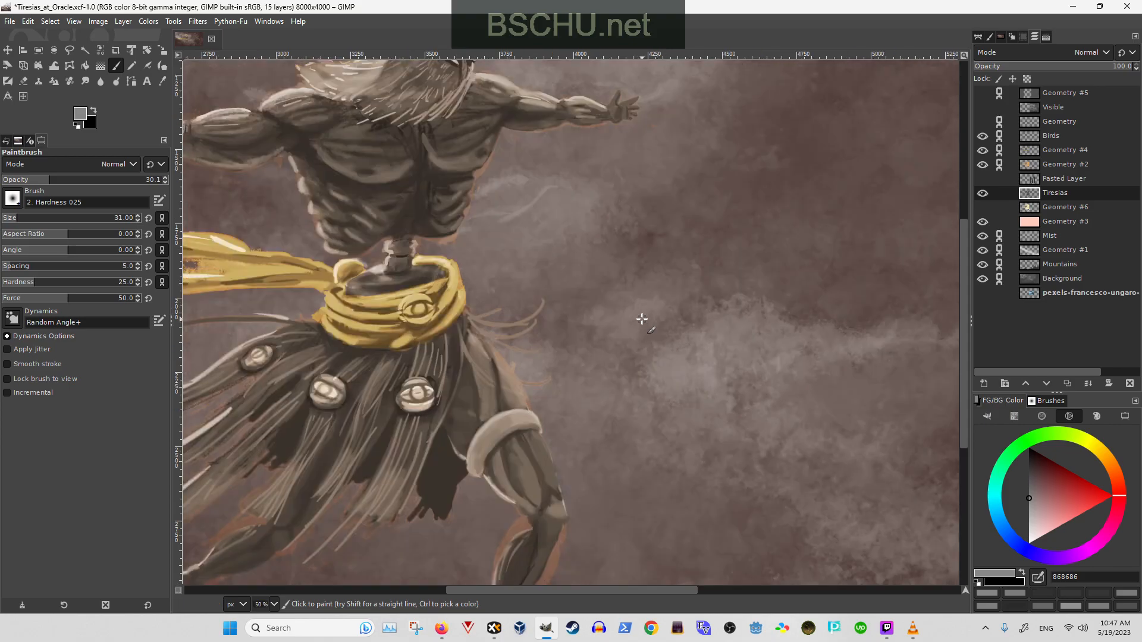
pyautogui.scroll(-4, 514, 393)
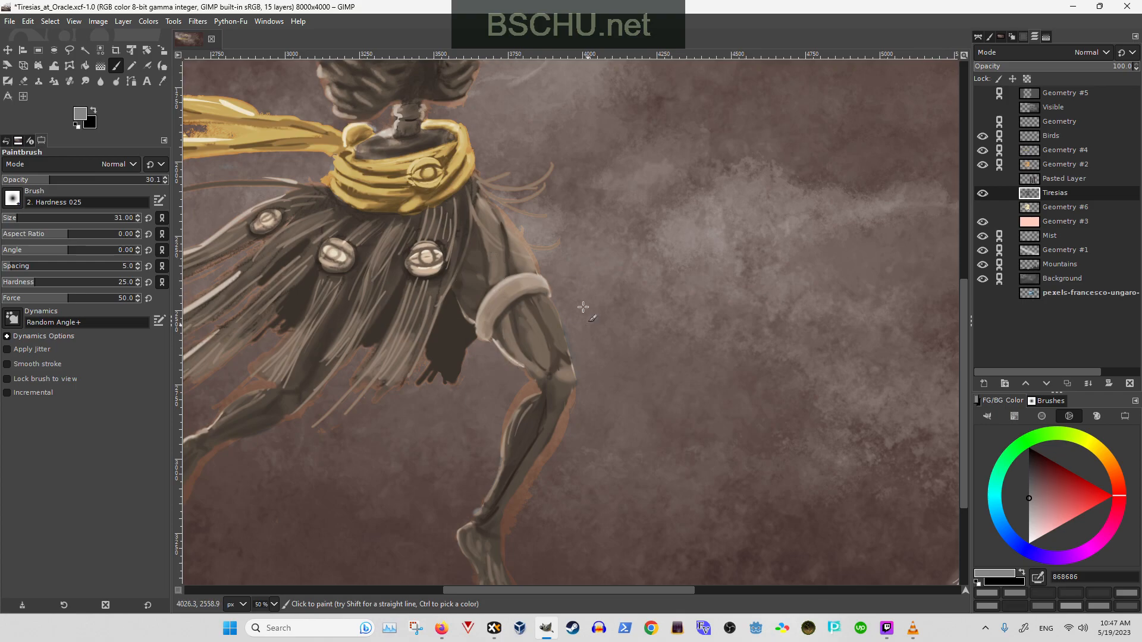
pyautogui.scroll(-1, 382, 363)
pyautogui.scroll(-1, 464, 369)
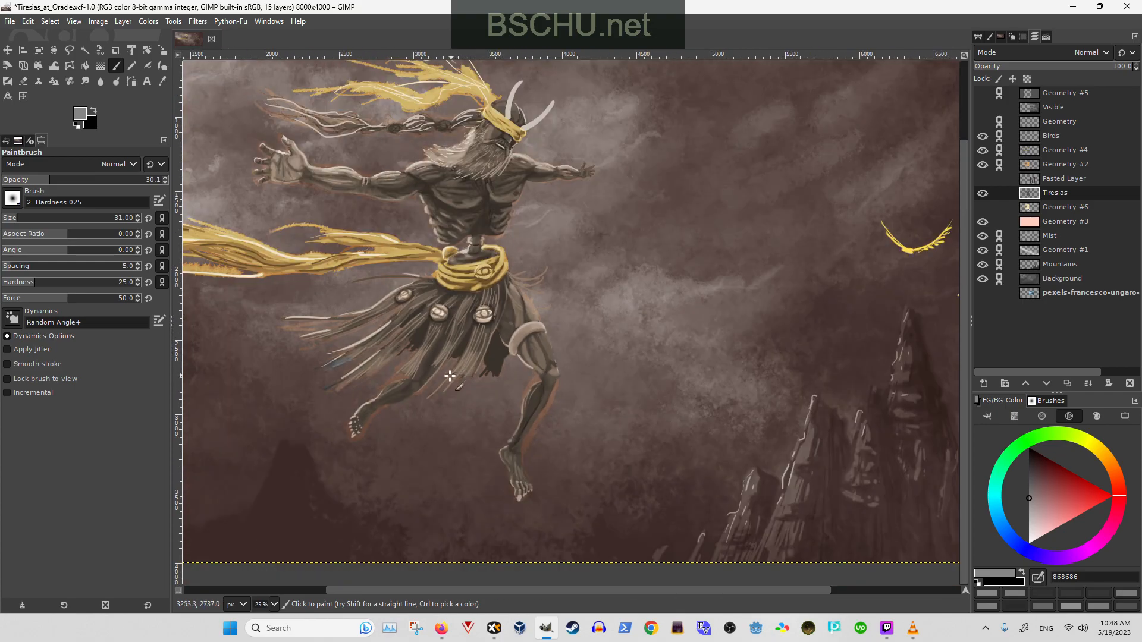
pyautogui.scroll(2, 470, 360)
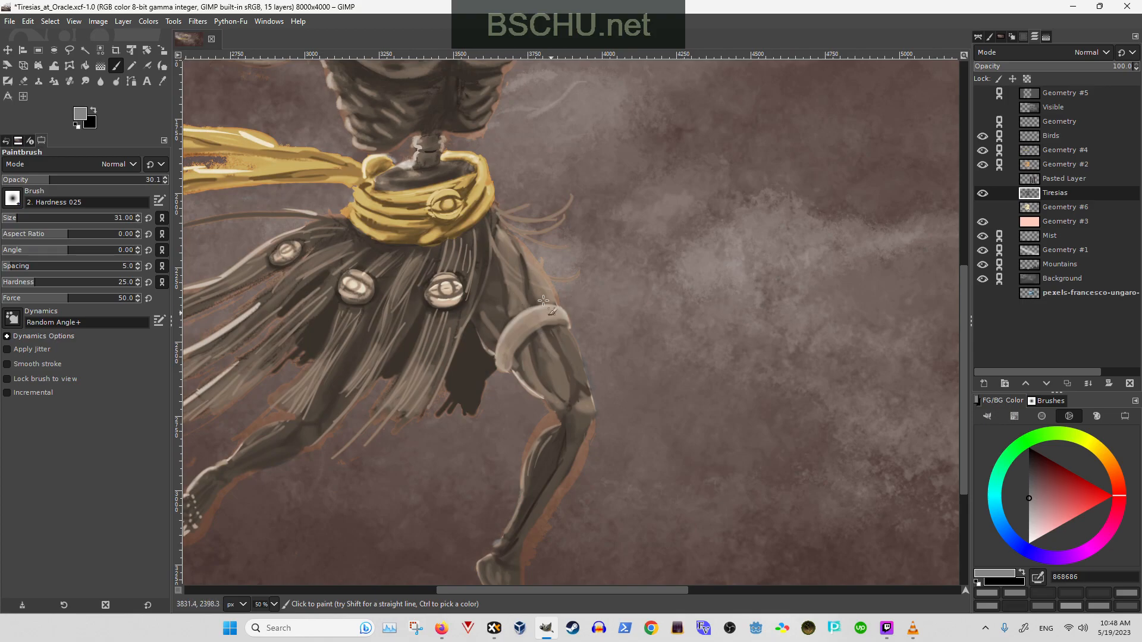
pyautogui.scroll(-2, 536, 289)
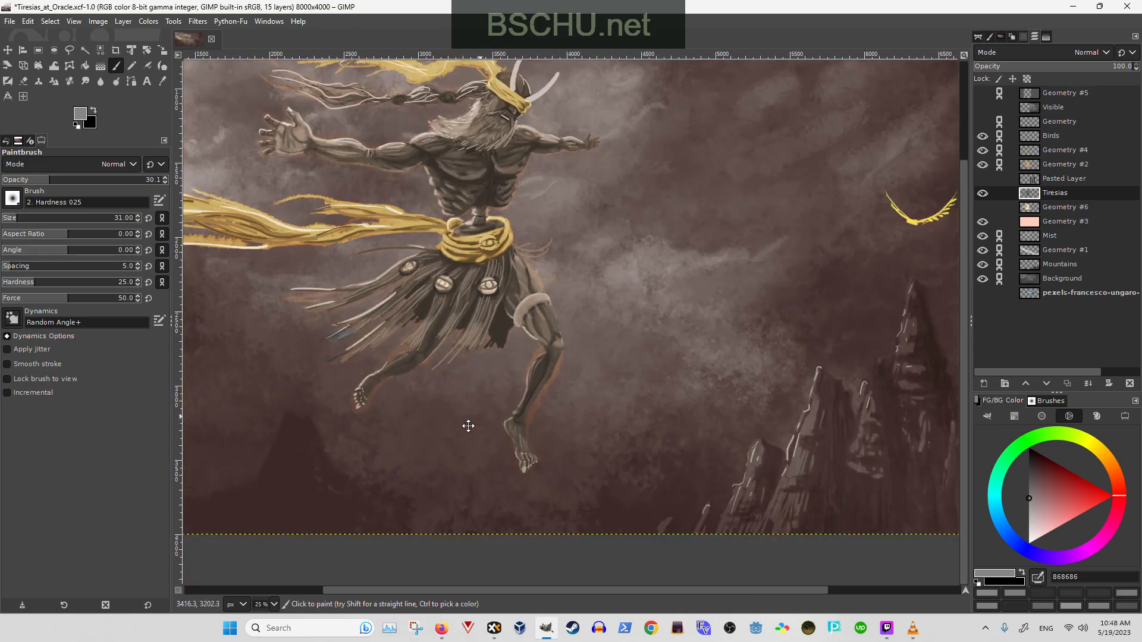
pyautogui.moveTo(485, 383); pyautogui.dragTo(467, 420)
pyautogui.scroll(2, 468, 418)
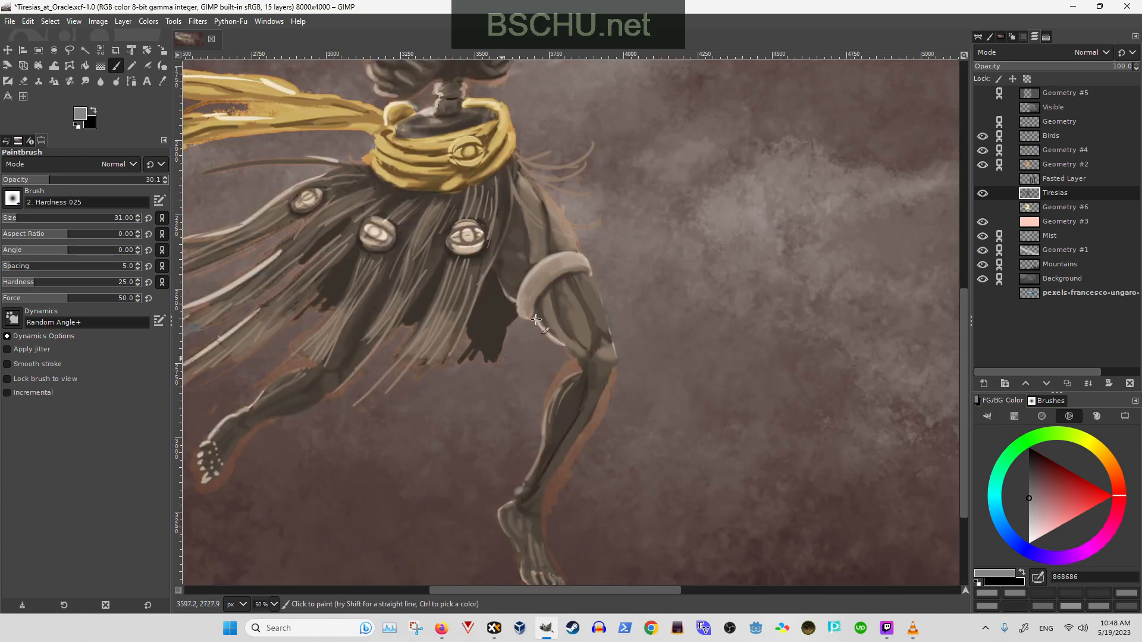
pyautogui.scroll(-3, 526, 331)
pyautogui.scroll(2, 510, 364)
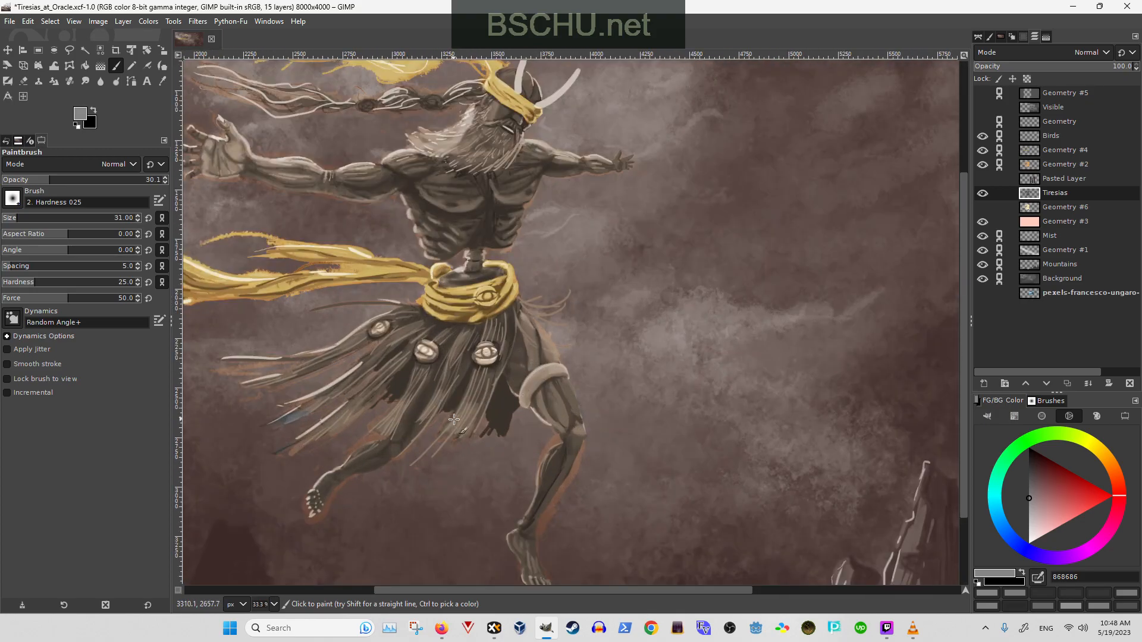
pyautogui.scroll(-1, 458, 462)
pyautogui.scroll(2, 429, 462)
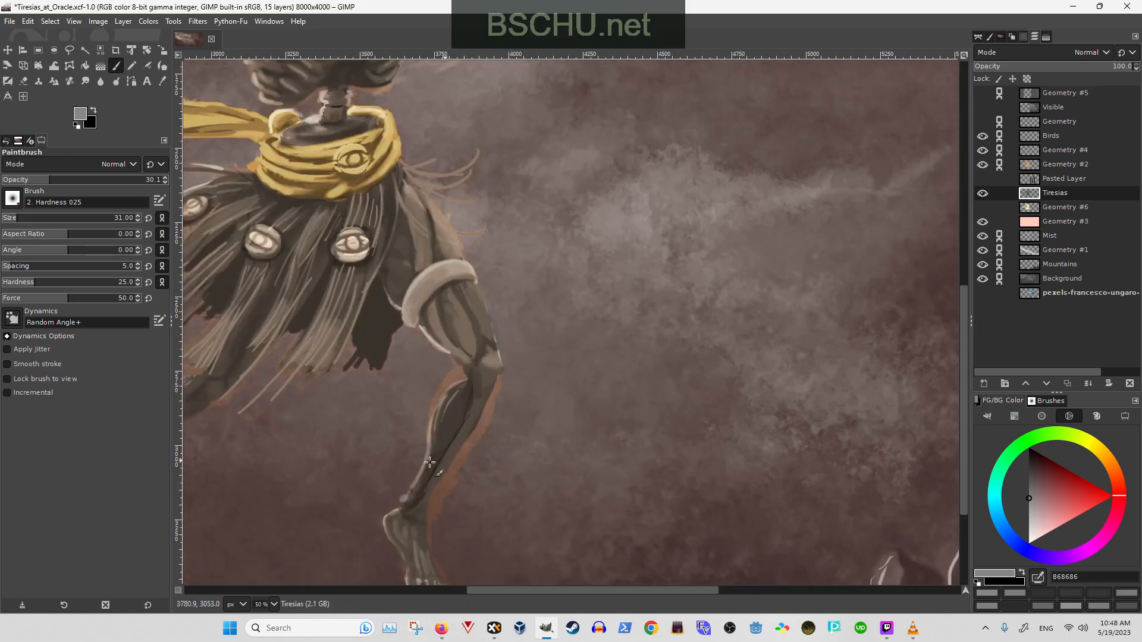
# - Try painting light bands around the Tiresias figure's lower legs with sampled 9b8774, and undo the strokes
pyautogui.keyDown('ctrl'); pyautogui.click(434, 284); pyautogui.keyUp('ctrl')
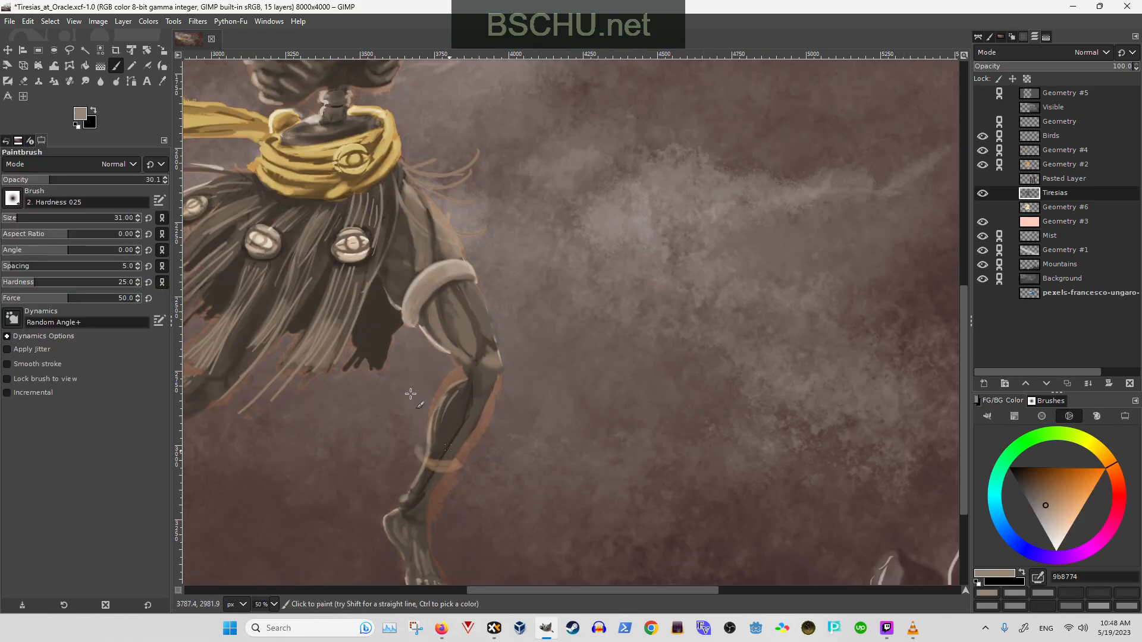
pyautogui.hscroll(-5, 411, 399)
pyautogui.moveTo(414, 407)
pyautogui.mouseDown()
pyautogui.moveTo(395, 384)
pyautogui.moveTo(410, 421)
pyautogui.mouseUp()
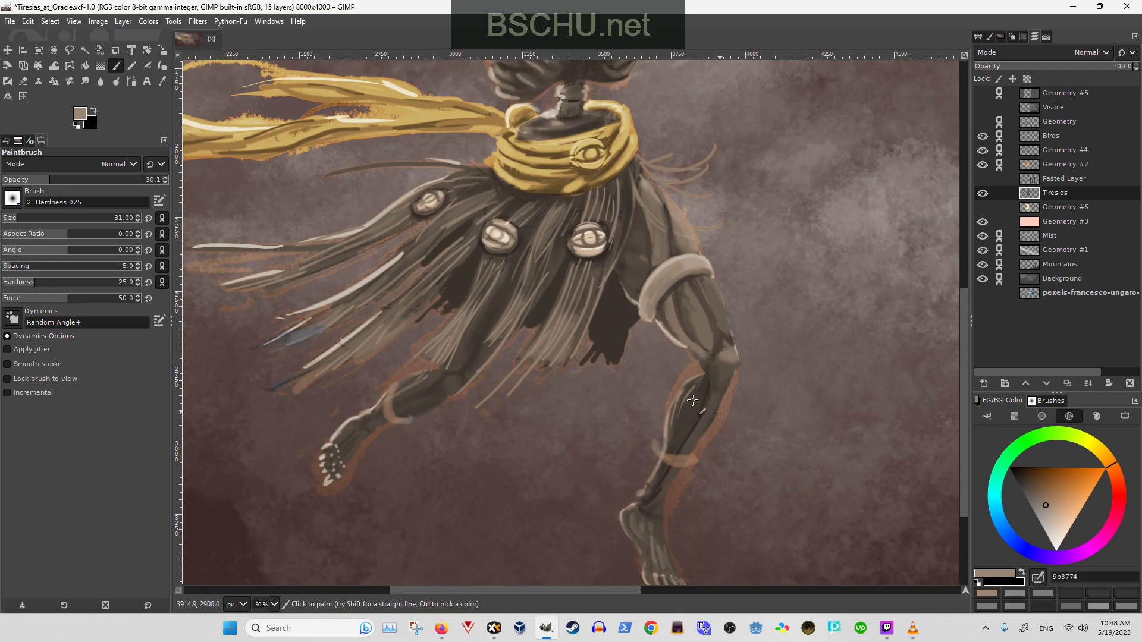
pyautogui.scroll(-2, 536, 438)
pyautogui.hscroll(2, 476, 428)
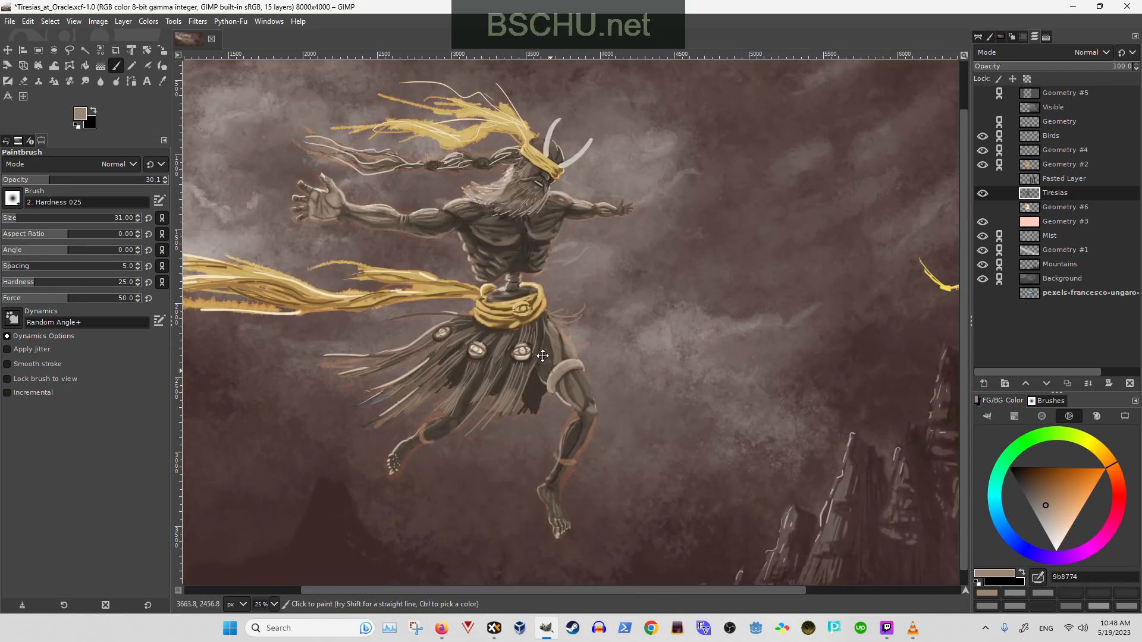
pyautogui.scroll(-1, 553, 381)
pyautogui.hotkey('ctrl', 'z')
pyautogui.hotkey('ctrl', 'z')
pyautogui.hotkey('ctrl', 'z')
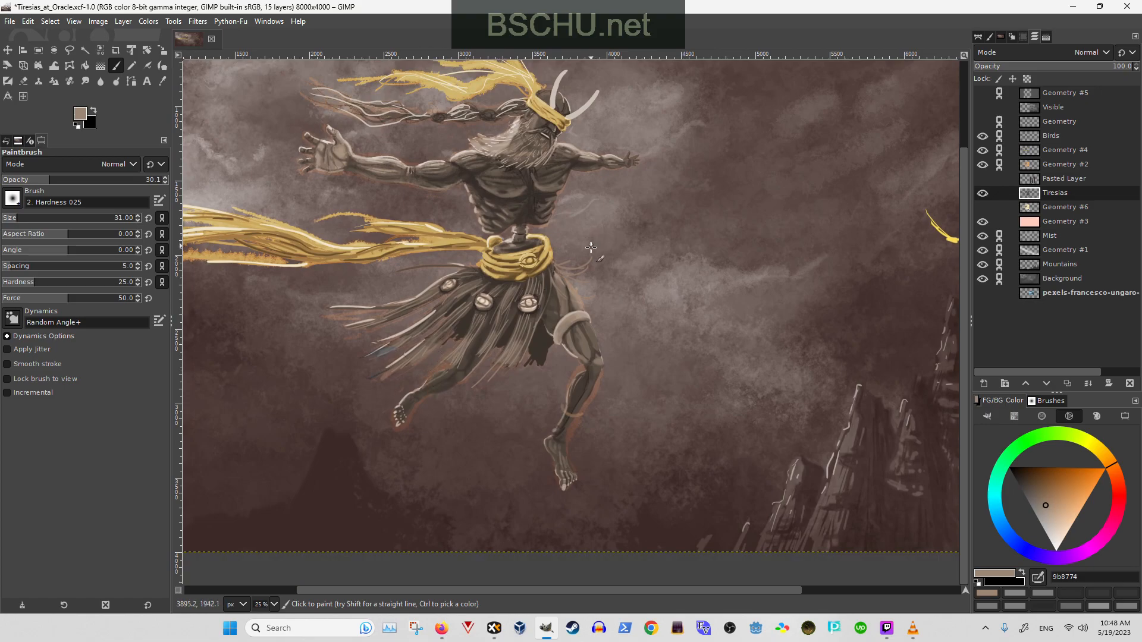
# - Check the Tiresias figure against the whole composition and save the image Tiresias_at_Oracle.xcf
pyautogui.scroll(-2, 577, 258)
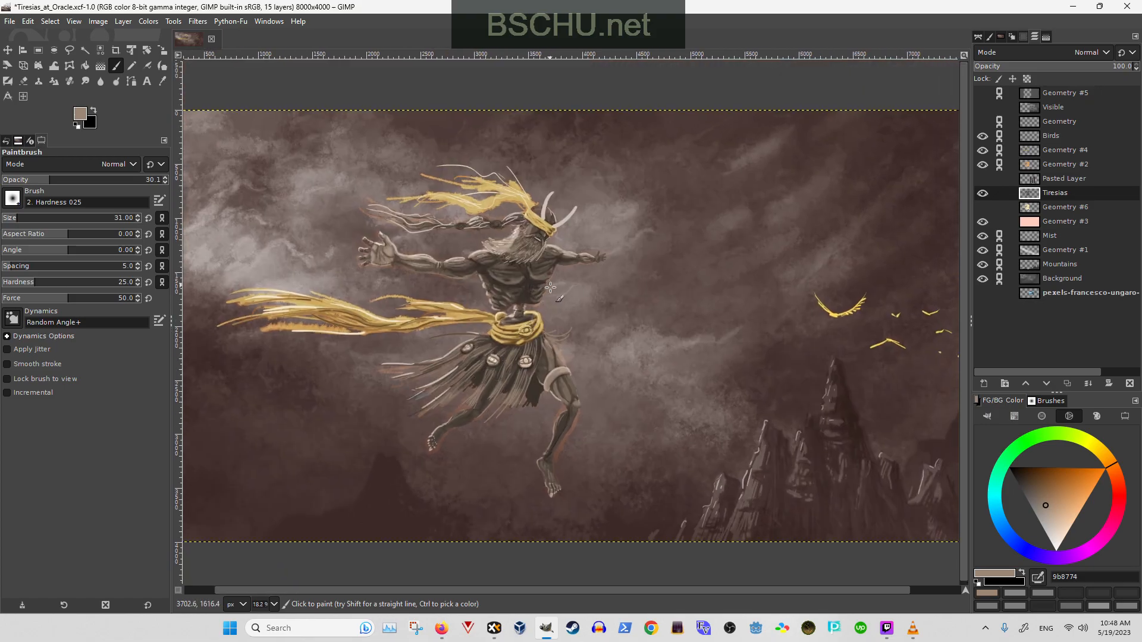
pyautogui.scroll(2, 535, 333)
pyautogui.scroll(-1, 520, 362)
pyautogui.hotkey('ctrl', 's')
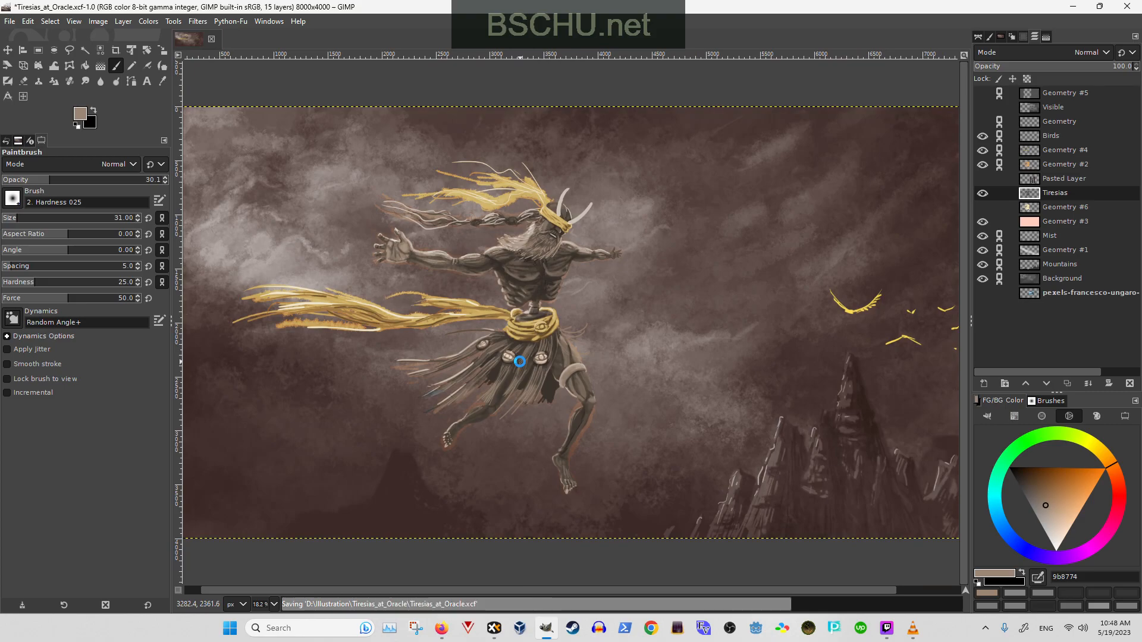
pyautogui.hotkey('alt', 'Tab')
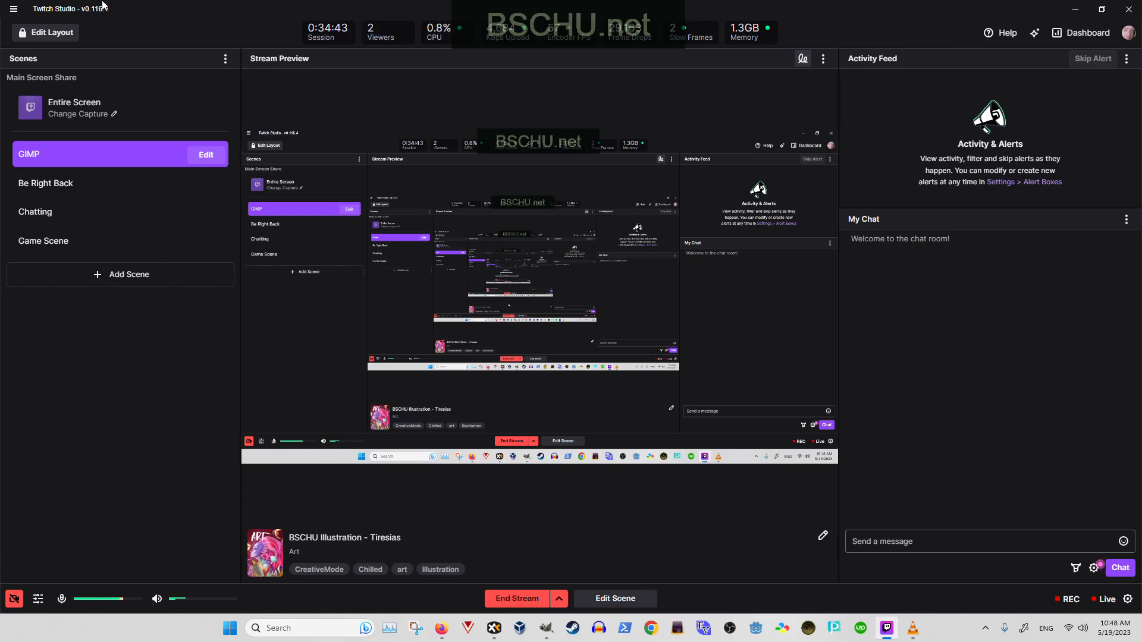
pyautogui.hotkey('alt', 'Tab')
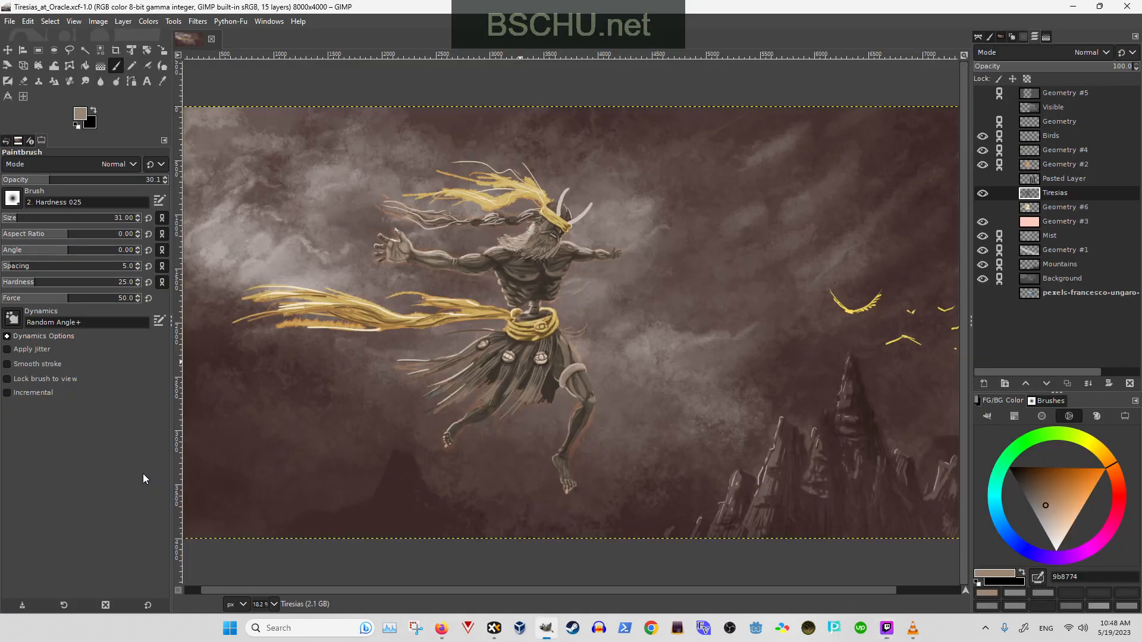
pyautogui.moveTo(635, 332); pyautogui.dragTo(657, 348)
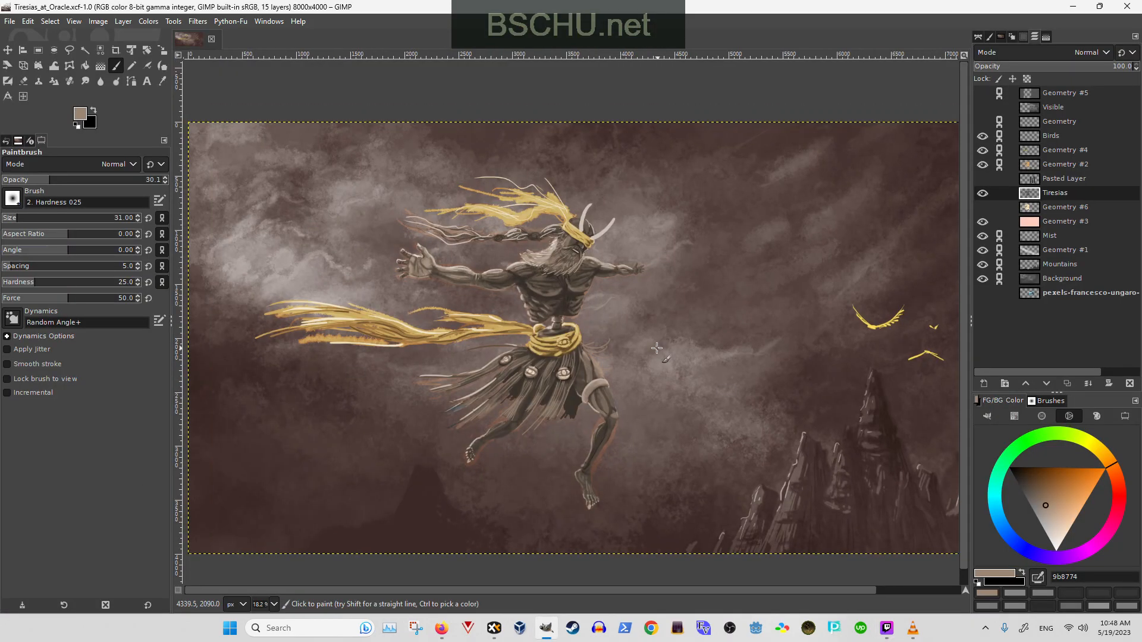
pyautogui.hotkey('ctrl', 's')
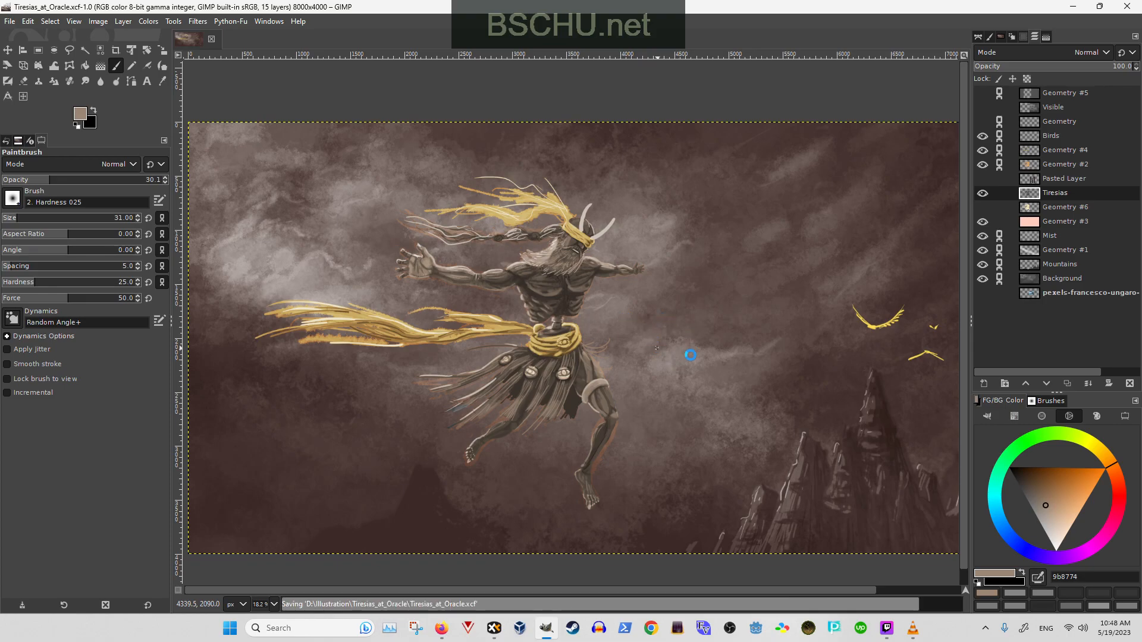
# - Switch to Twitch Studio, end the live stream and stop its recording
pyautogui.hotkey('alt', 'Tab')
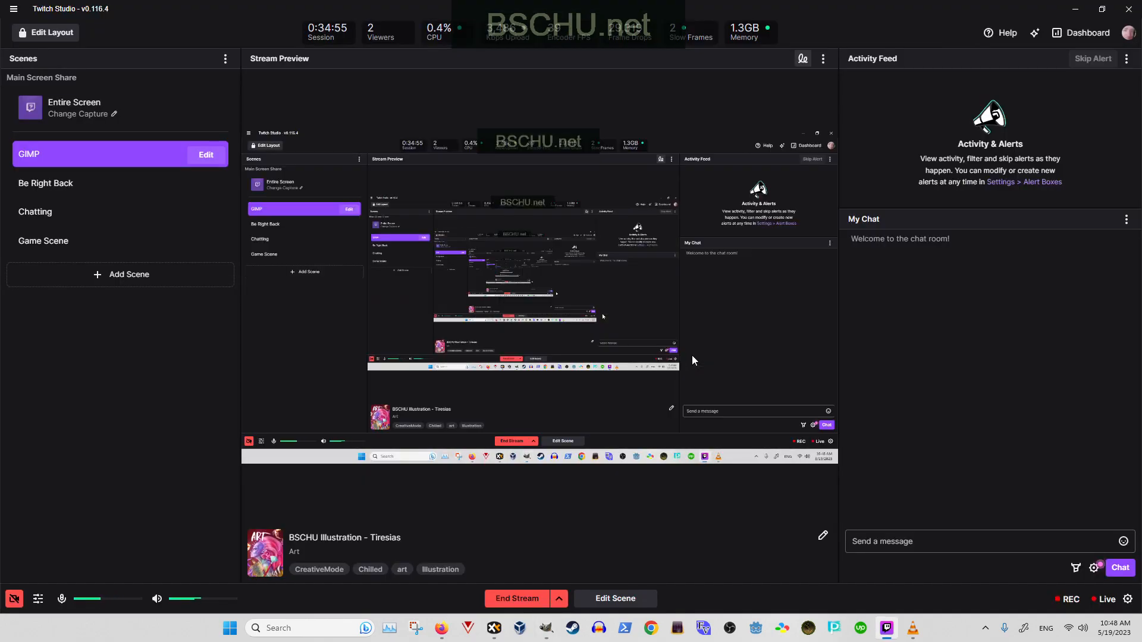
pyautogui.click(533, 600)
pyautogui.click(513, 598)
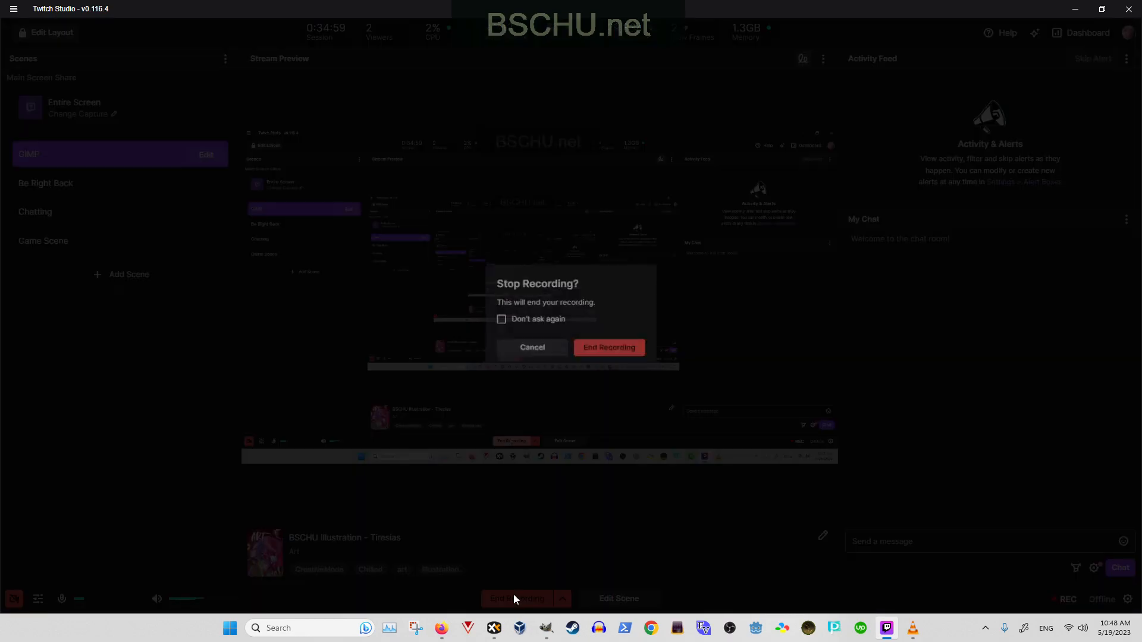
pyautogui.click(615, 352)
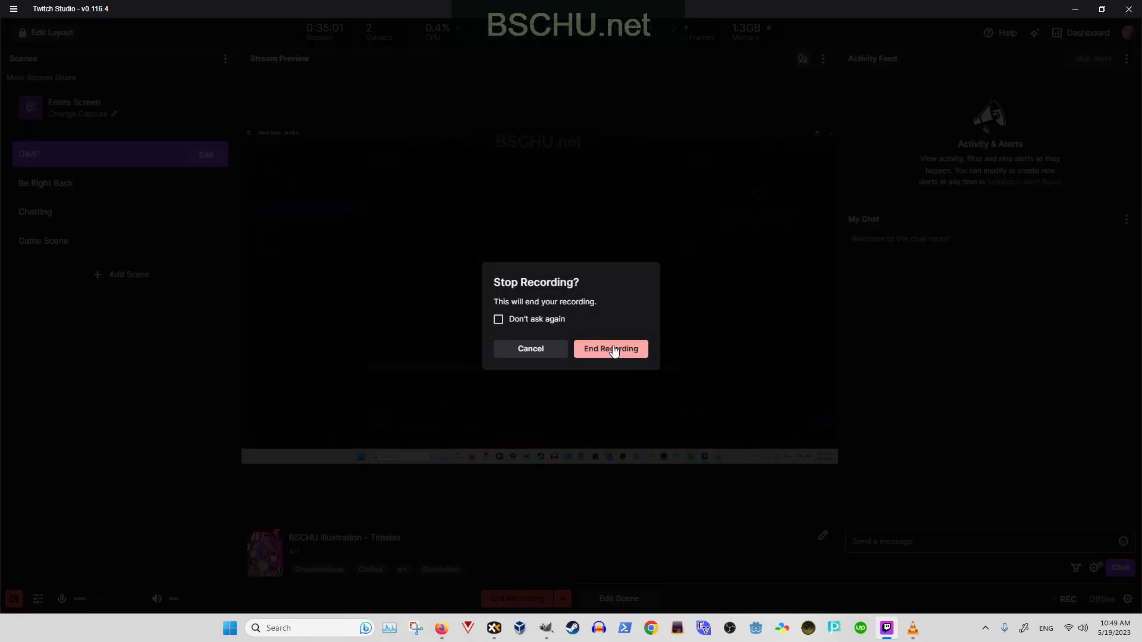